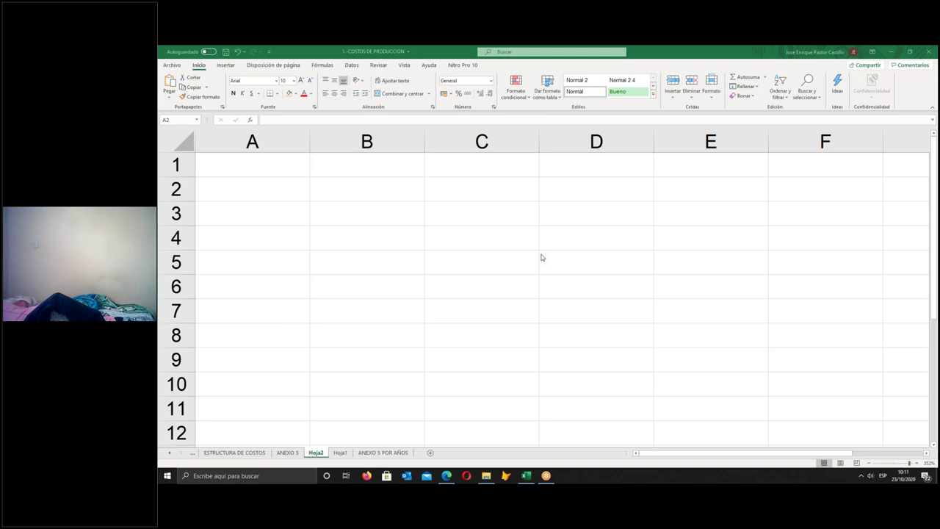
- Enter the first agenda item on Hoja2, with "1.-" in A2 and "Estructura de Cuentas" in B2
{"action": "left_click", "coordinate": [293, 192]}
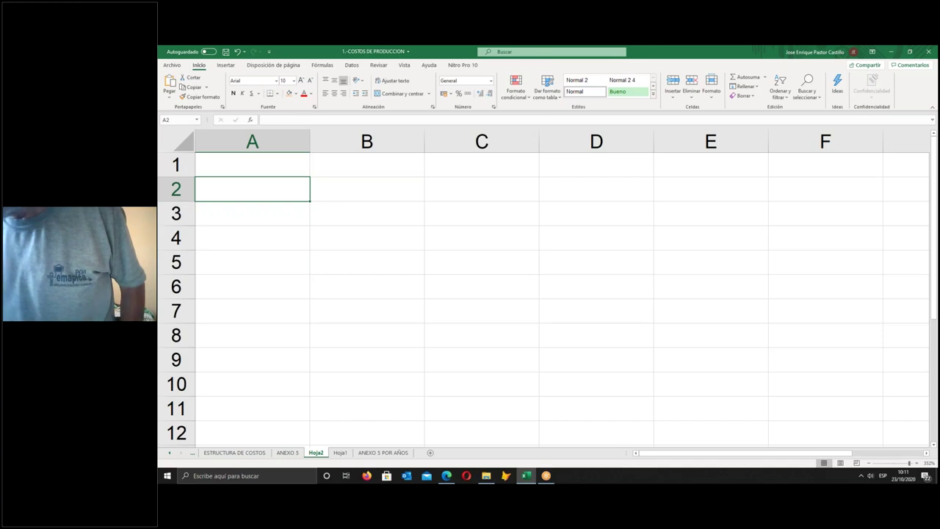
{"action": "type", "text": "1.-"}
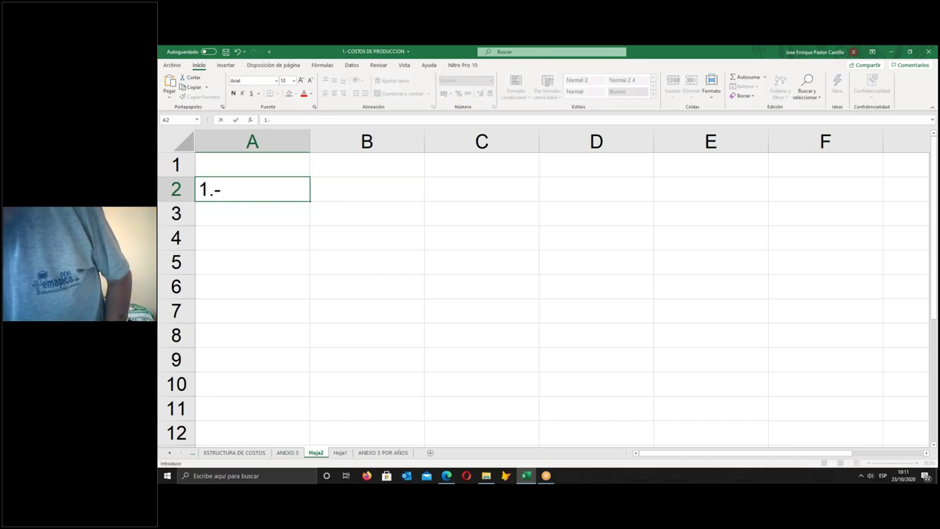
{"action": "key", "text": "Tab"}
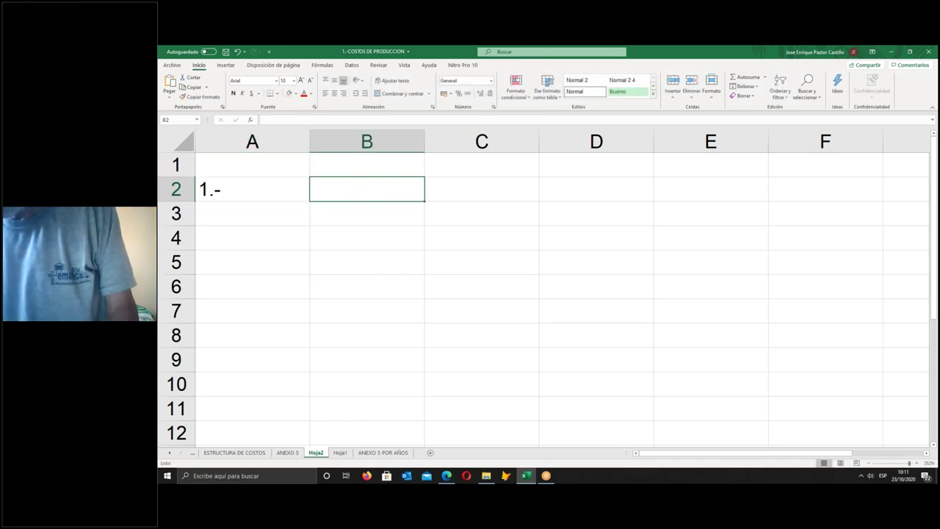
{"action": "type", "text": "Estructura"}
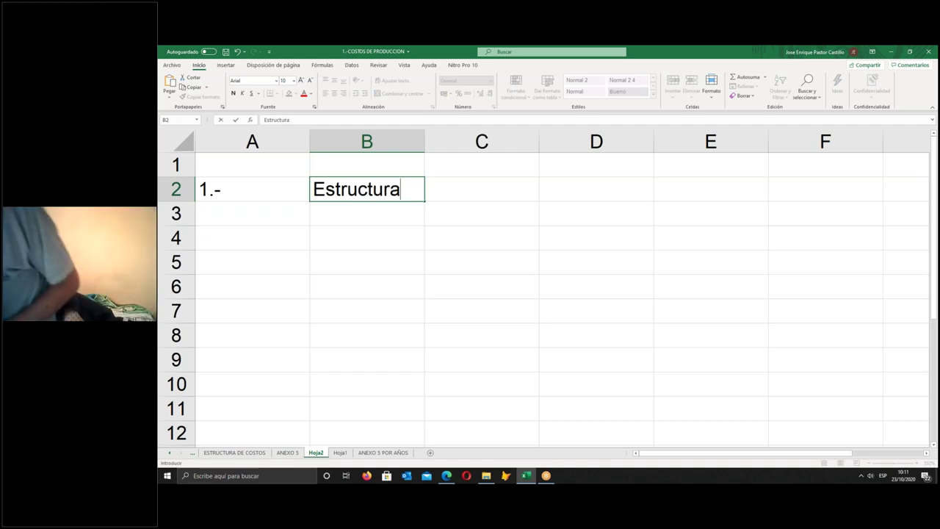
{"action": "type", "text": " de Cuentas"}
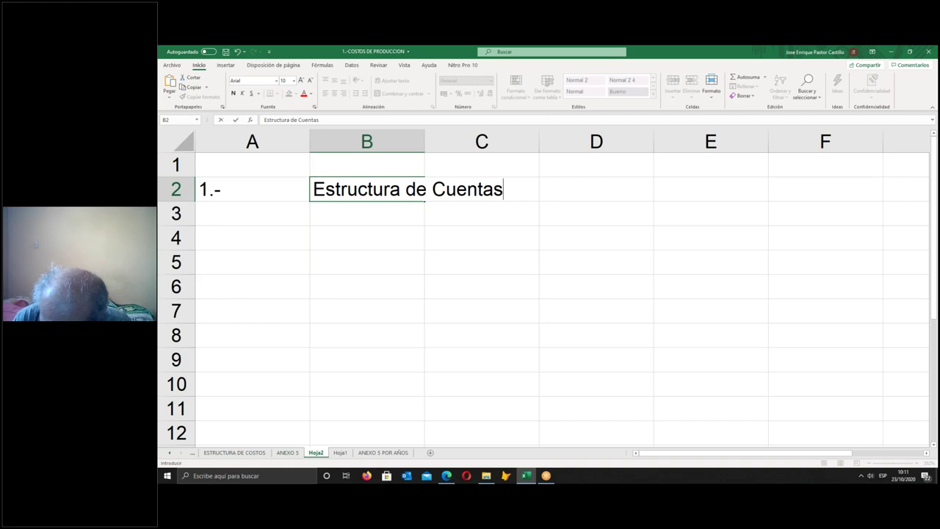
{"action": "key", "text": "Return"}
{"action": "key", "text": "Return"}
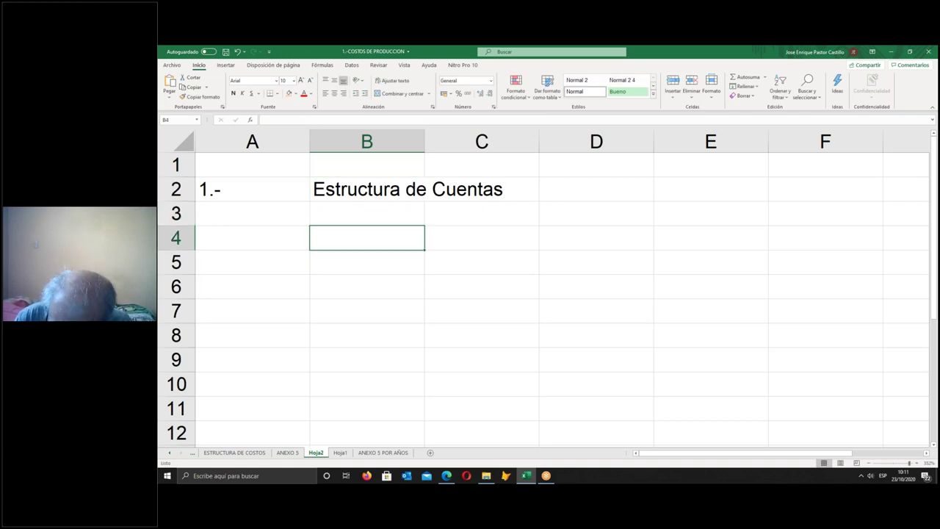
- Add the second agenda item, with "2.-" in A4 and "Configuracion de las Estructuras de Costos" in B4
{"action": "left_click", "coordinate": [252, 237]}
{"action": "type", "text": "2.-"}
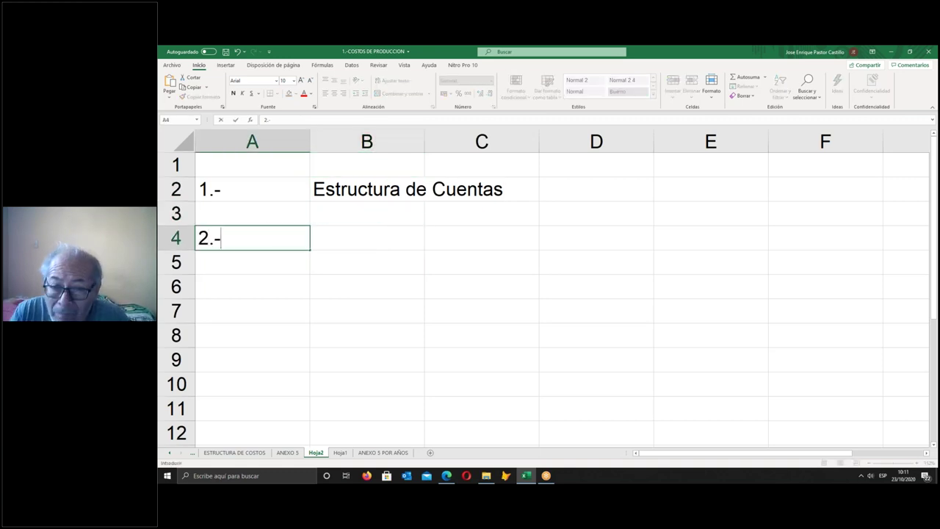
{"action": "key", "text": "Tab"}
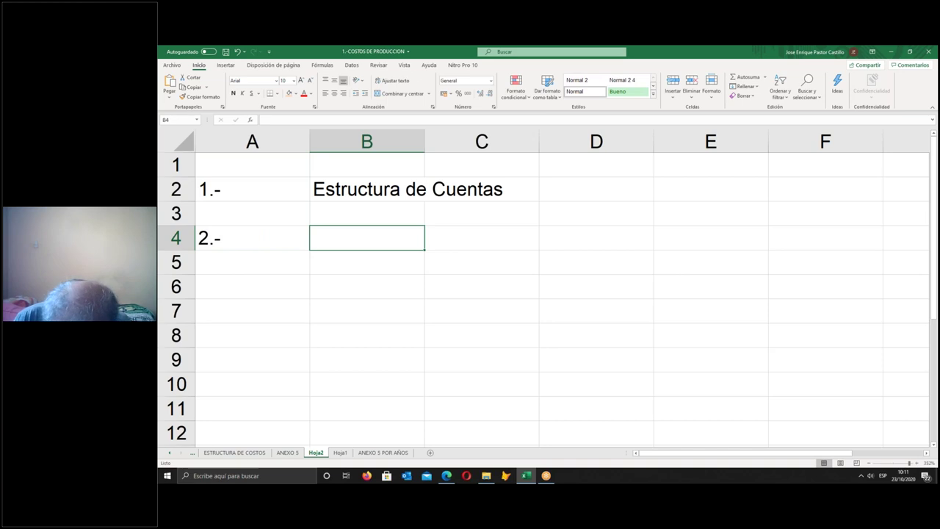
{"action": "type", "text": "Confi"}
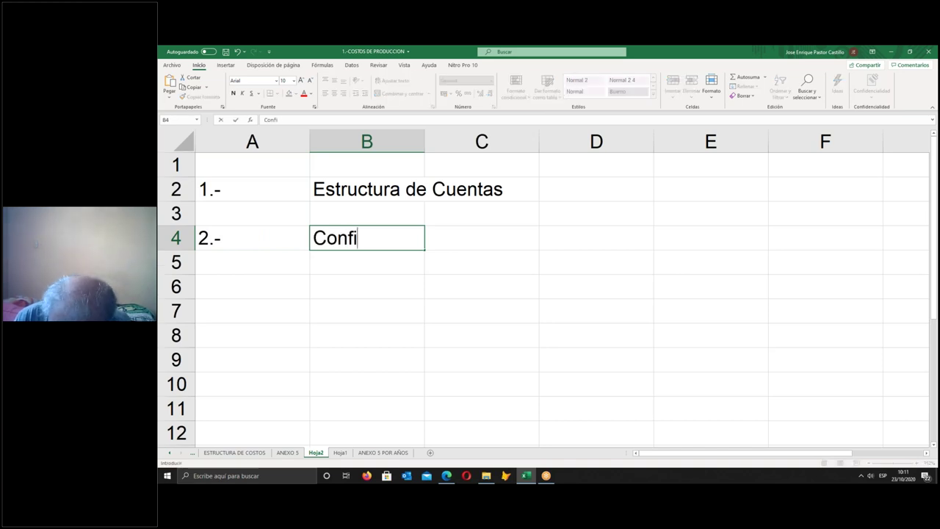
{"action": "type", "text": "guracion de "}
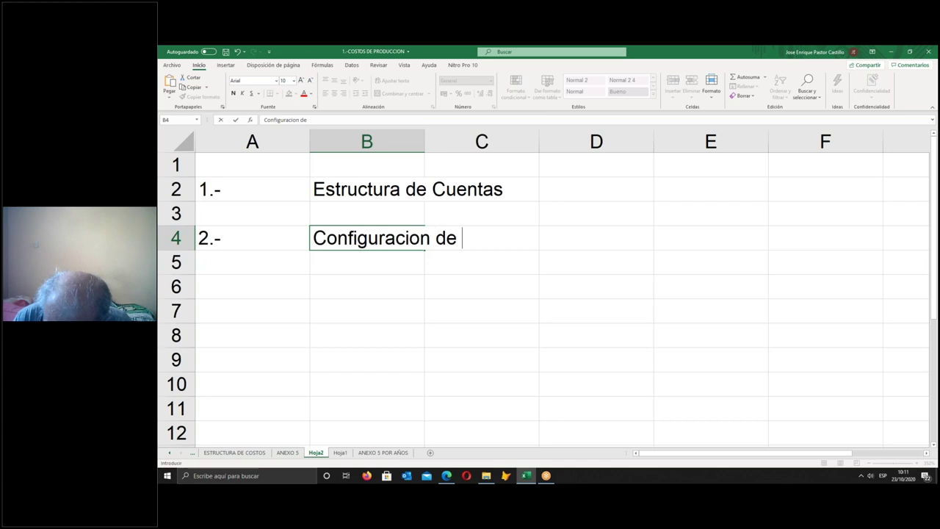
{"action": "type", "text": "las Estr"}
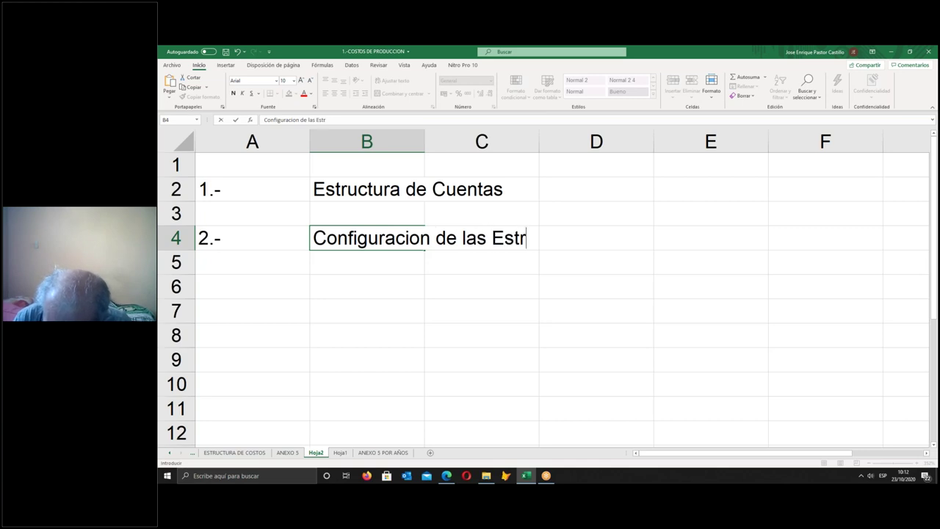
{"action": "type", "text": "ucturas de Costos"}
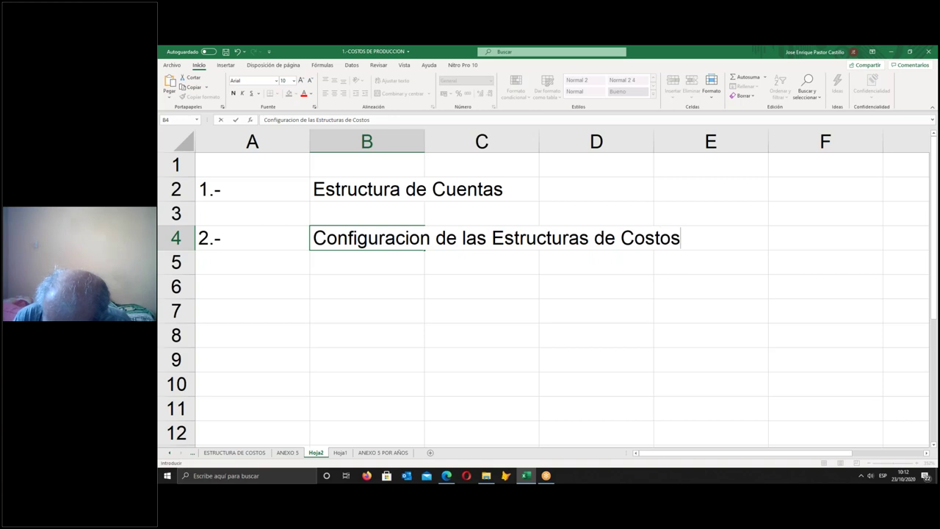
{"action": "key", "text": "Return"}
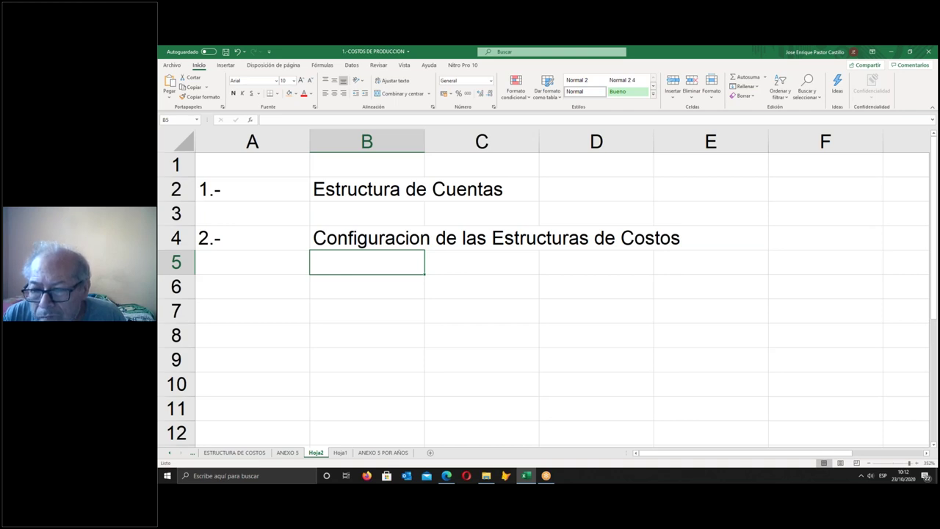
- Add the third agenda item, with "3.-" in A6 and "Seguimiento" in B6
{"action": "left_click", "coordinate": [252, 287]}
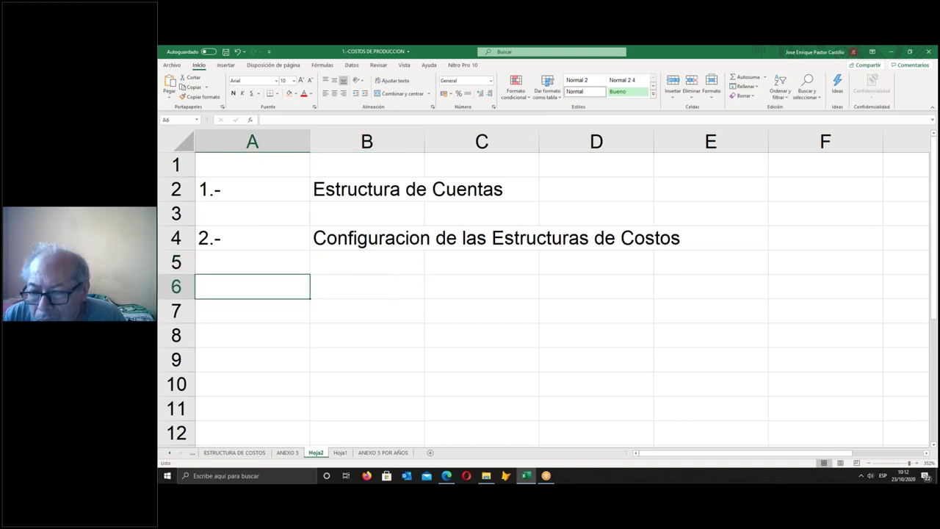
{"action": "type", "text": "3.-"}
{"action": "key", "text": "Tab"}
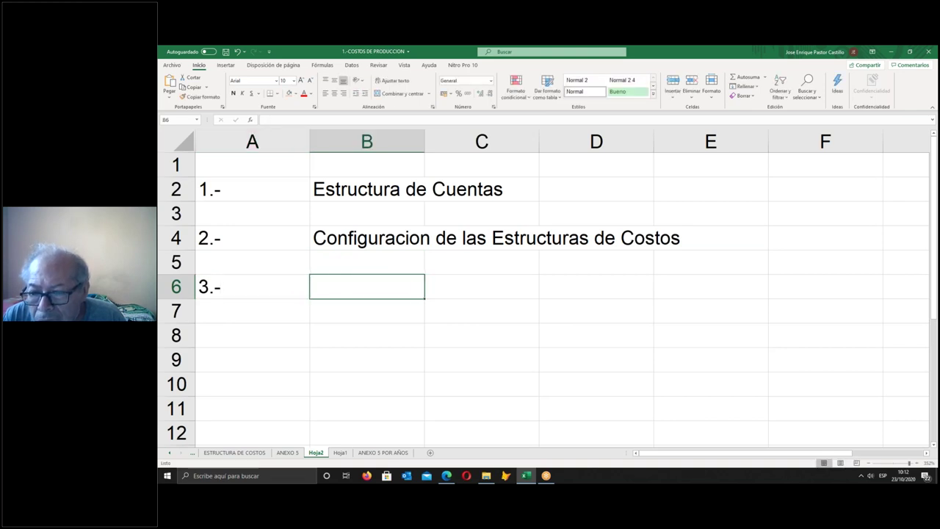
{"action": "type", "text": "Seguimiento"}
{"action": "key", "text": "Return"}
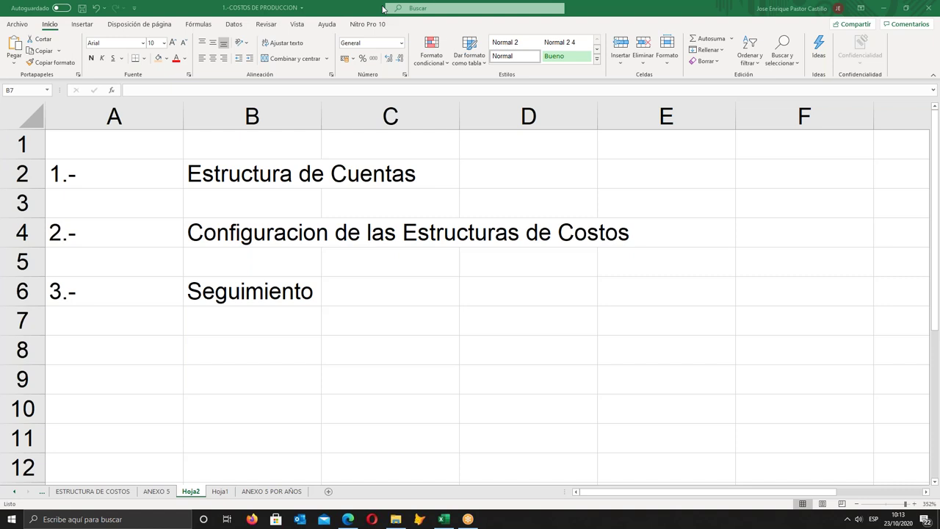
- Return the selection to the first agenda item's number in A2
{"action": "key", "text": "Left"}
{"action": "key", "text": "Up"}
{"action": "key", "text": "Up"}
{"action": "key", "text": "Up"}
{"action": "key", "text": "Up"}
{"action": "key", "text": "Up"}
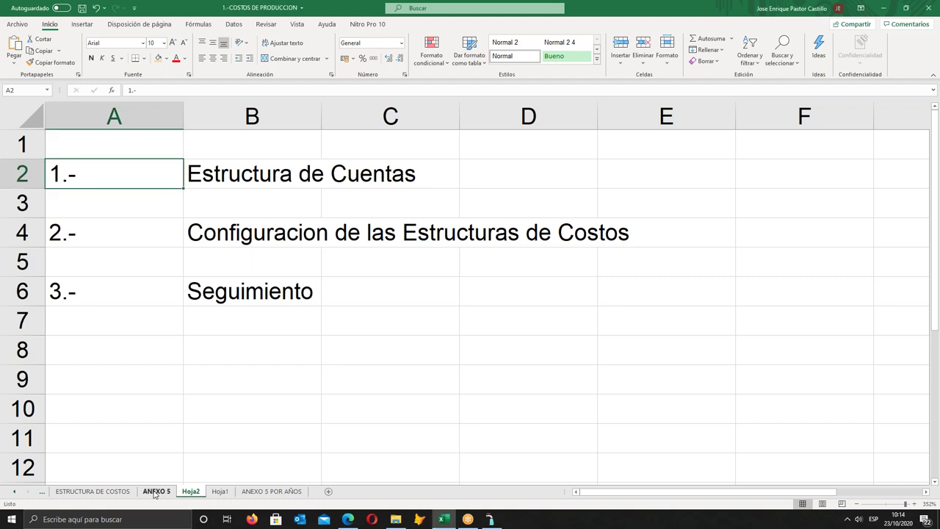
- Open the ANEXO 5 sheet and examine the Facturación and Recaudacion income account groups
{"action": "left_click", "coordinate": [156, 491]}
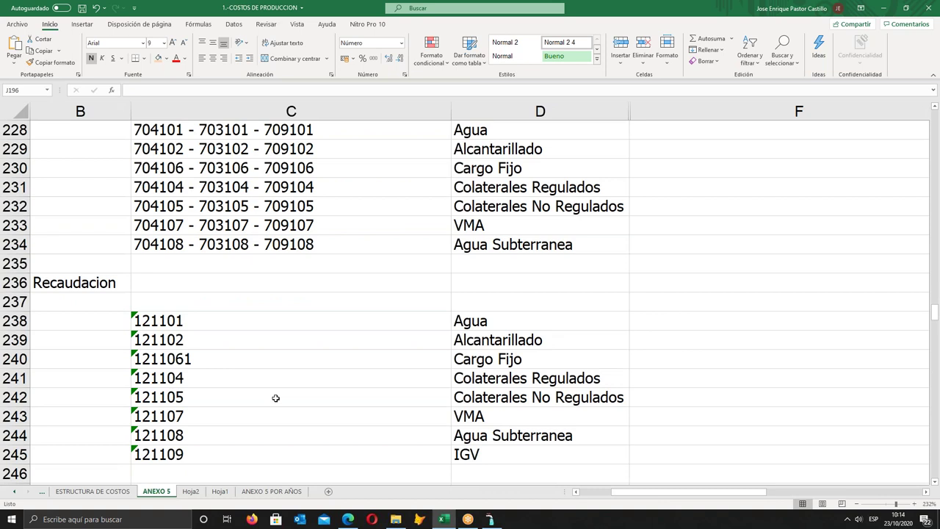
{"action": "scroll", "coordinate": [276, 398], "scroll_direction": "up", "scroll_amount": 1}
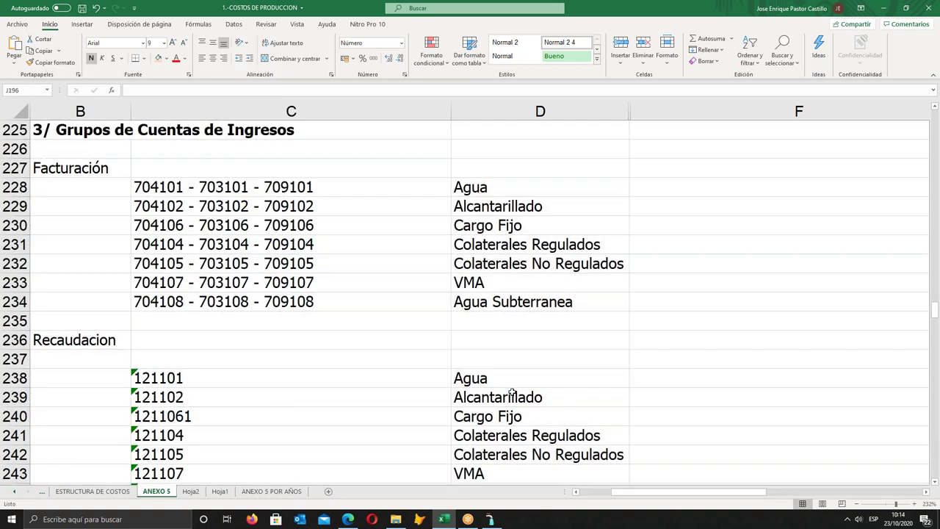
{"action": "scroll", "coordinate": [512, 394], "scroll_direction": "down", "scroll_amount": 1}
{"action": "left_click_drag", "start_coordinate": [895, 507], "coordinate": [894, 506]}
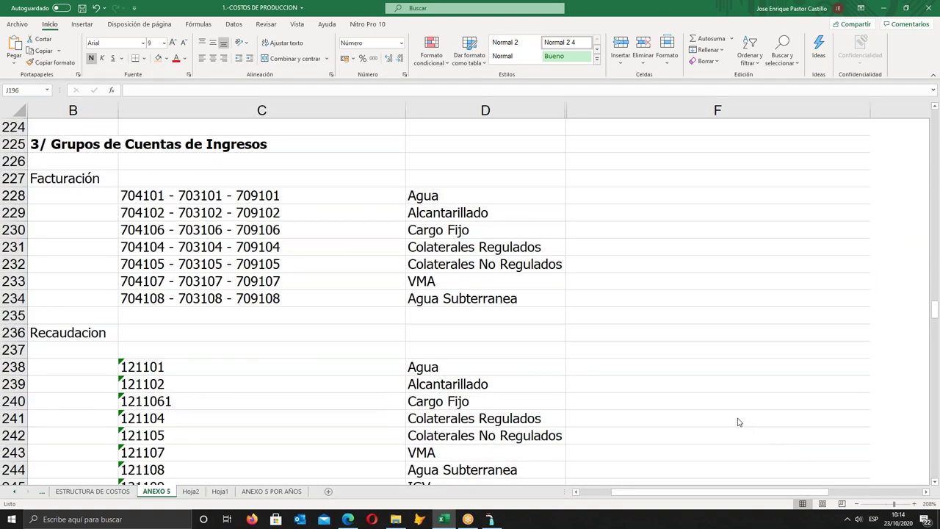
{"action": "scroll", "coordinate": [632, 410], "scroll_direction": "down", "scroll_amount": 3}
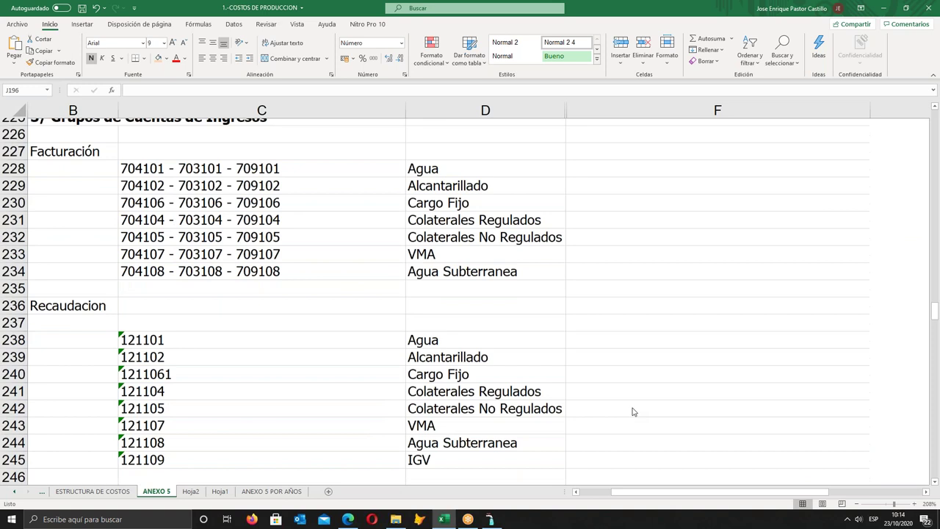
{"action": "scroll", "coordinate": [626, 404], "scroll_direction": "up", "scroll_amount": 2}
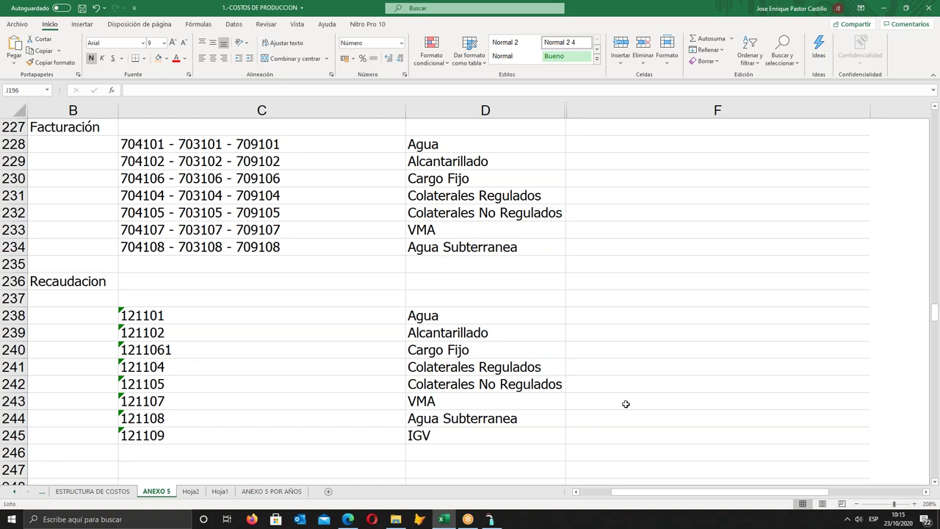
- Fill the Facturación account codes in C228:C234 with yellow
{"action": "left_click", "coordinate": [147, 144]}
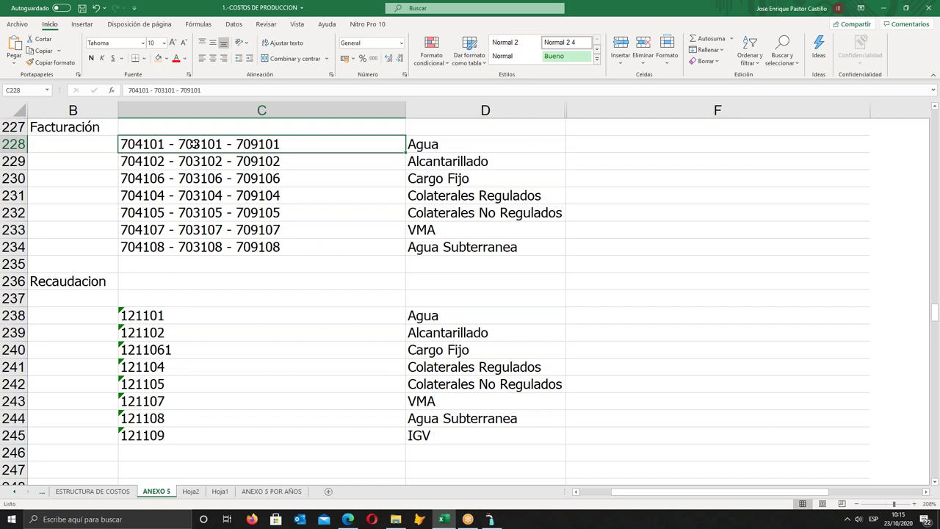
{"action": "left_click_drag", "start_coordinate": [192, 144], "coordinate": [192, 247]}
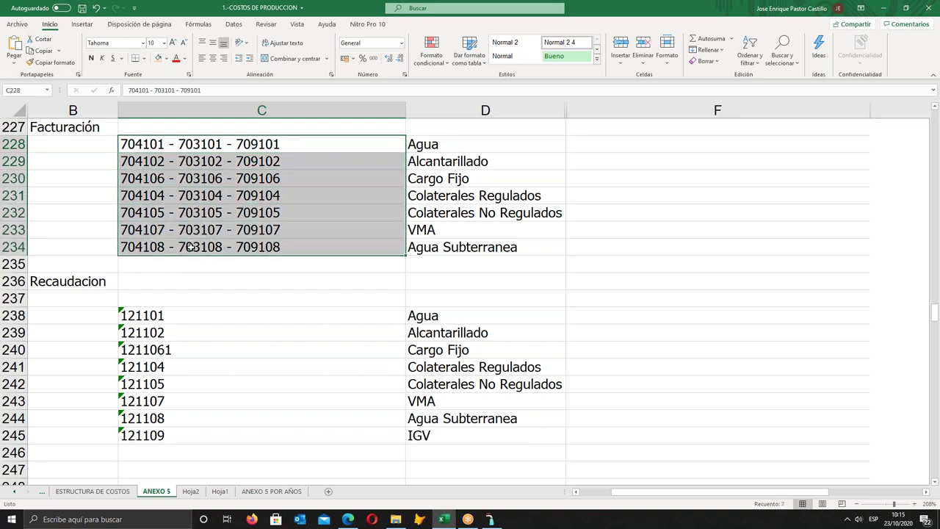
{"action": "left_click", "coordinate": [166, 58]}
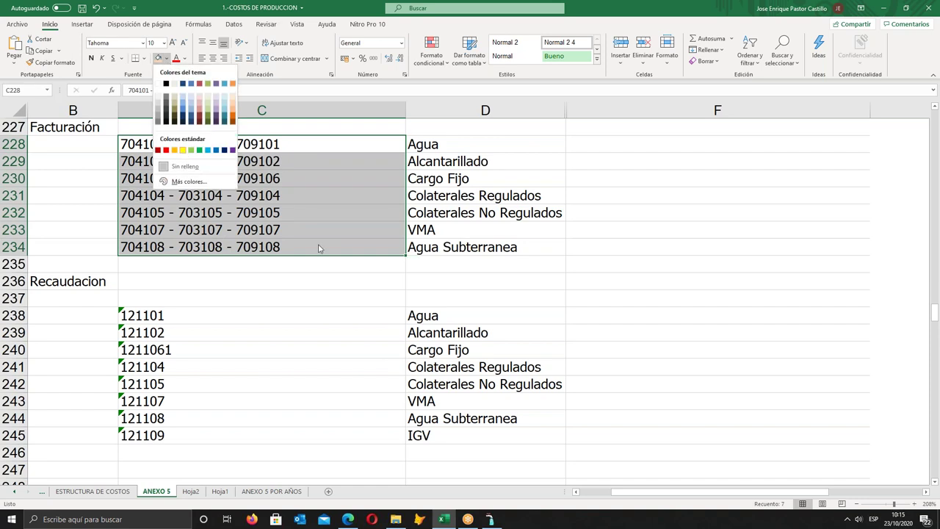
{"action": "left_click", "coordinate": [184, 151]}
{"action": "left_click", "coordinate": [184, 151]}
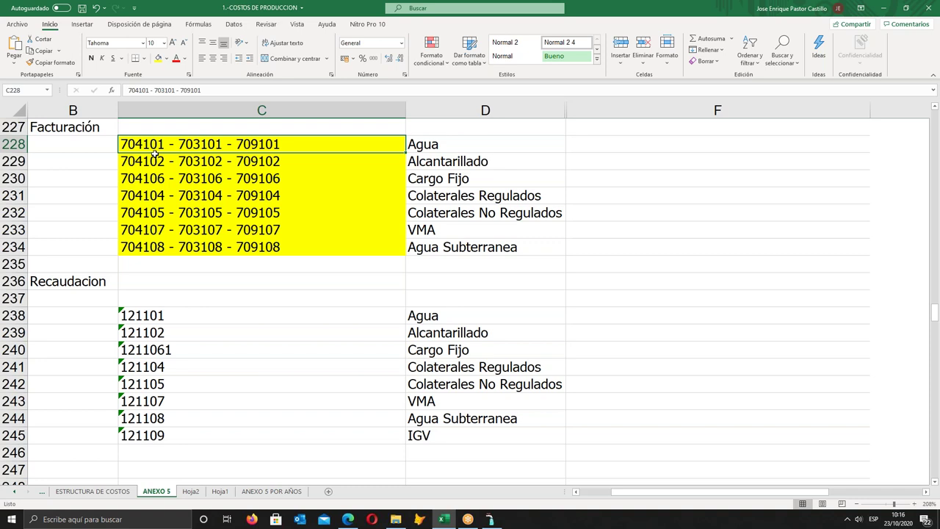
- Fill the Recaudacion account codes and their descriptions in C238:D245 with yellow
{"action": "left_click", "coordinate": [224, 160]}
{"action": "left_click", "coordinate": [206, 147]}
{"action": "left_click_drag", "start_coordinate": [346, 144], "coordinate": [348, 246]}
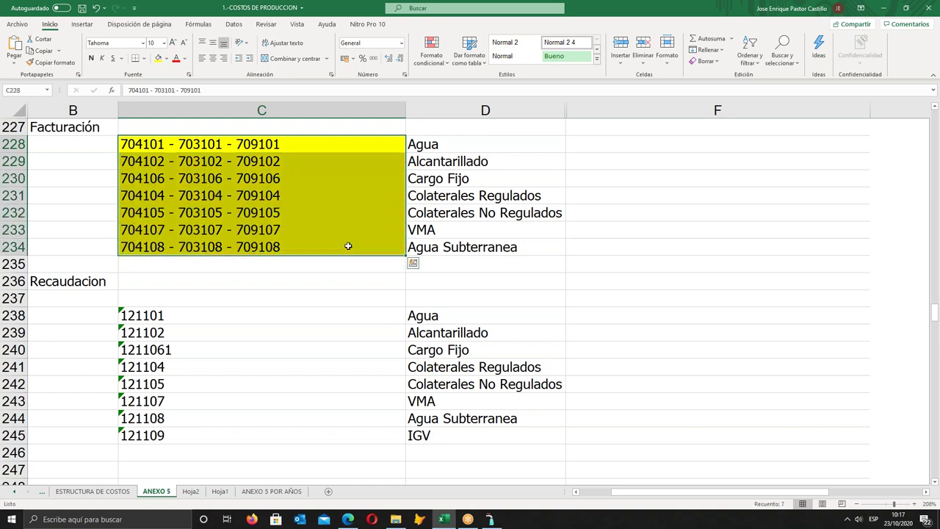
{"action": "scroll", "coordinate": [279, 279], "scroll_direction": "down", "scroll_amount": 1}
{"action": "left_click_drag", "start_coordinate": [281, 266], "coordinate": [458, 389]}
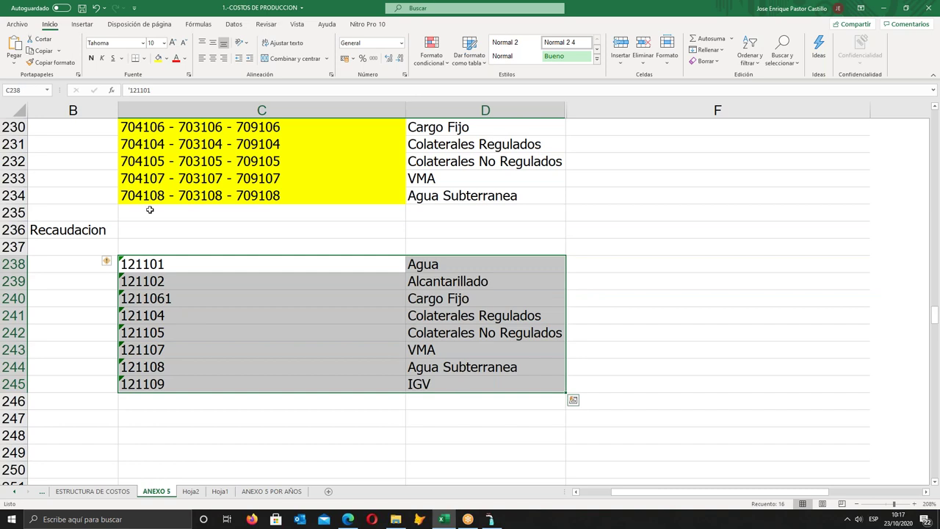
{"action": "left_click", "coordinate": [323, 331]}
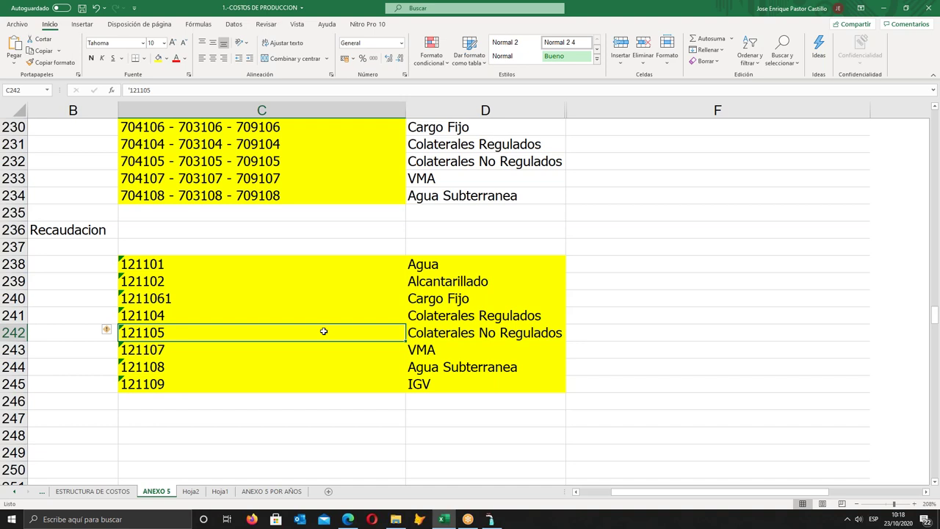
- Highlight the codes 704101 - 703101 within the content of the Agua billing cell C228
{"action": "scroll", "coordinate": [323, 331], "scroll_direction": "up", "scroll_amount": 2}
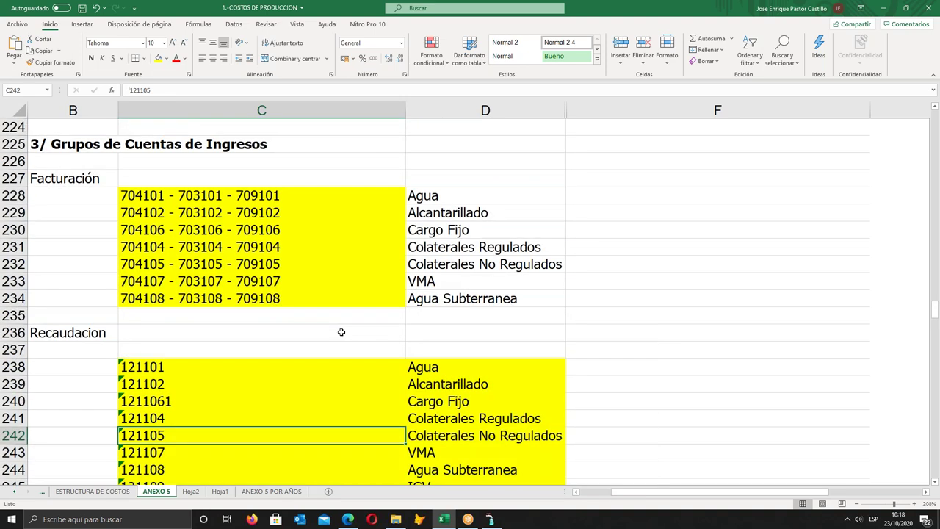
{"action": "scroll", "coordinate": [341, 332], "scroll_direction": "down", "scroll_amount": 1}
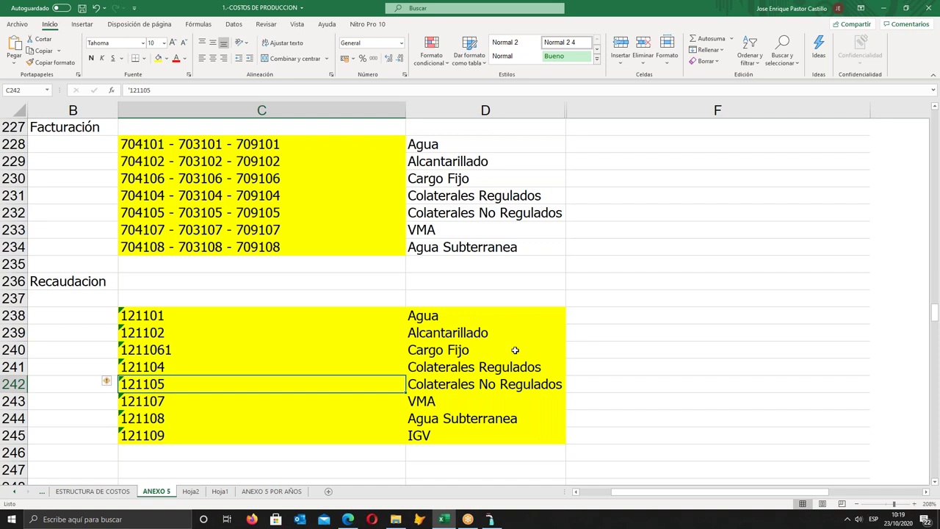
{"action": "left_click", "coordinate": [136, 144]}
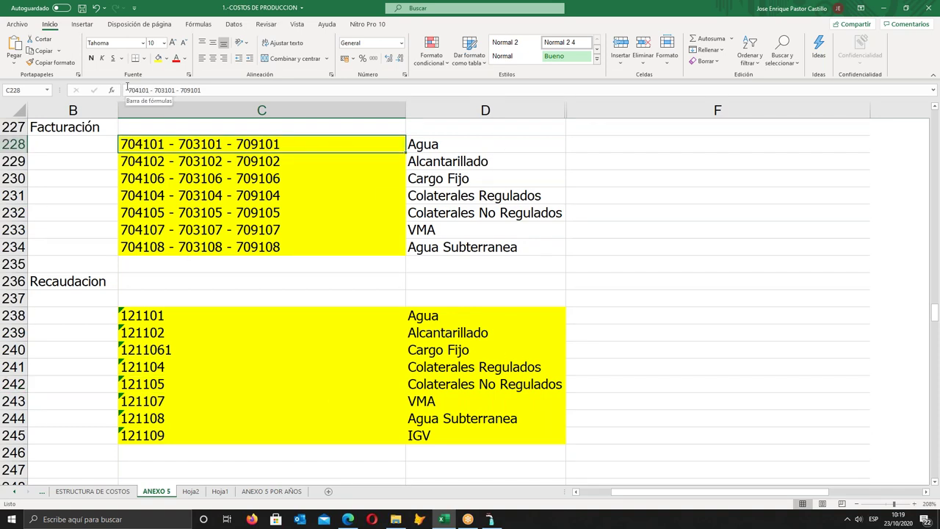
{"action": "left_click_drag", "start_coordinate": [127, 89], "coordinate": [174, 90]}
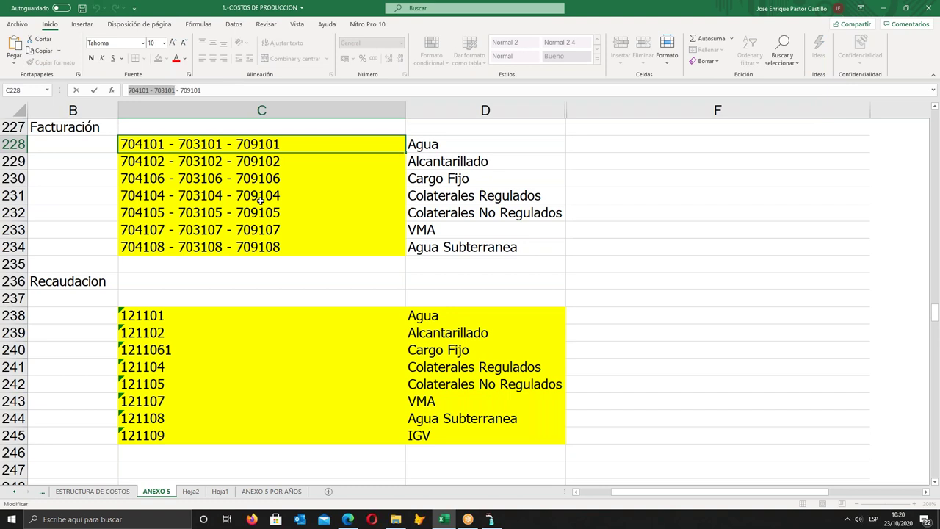
- Switch to the AVALON accounting module, open the Cuentas Contables chart of accounts and search for account 704
{"action": "left_click", "coordinate": [494, 520]}
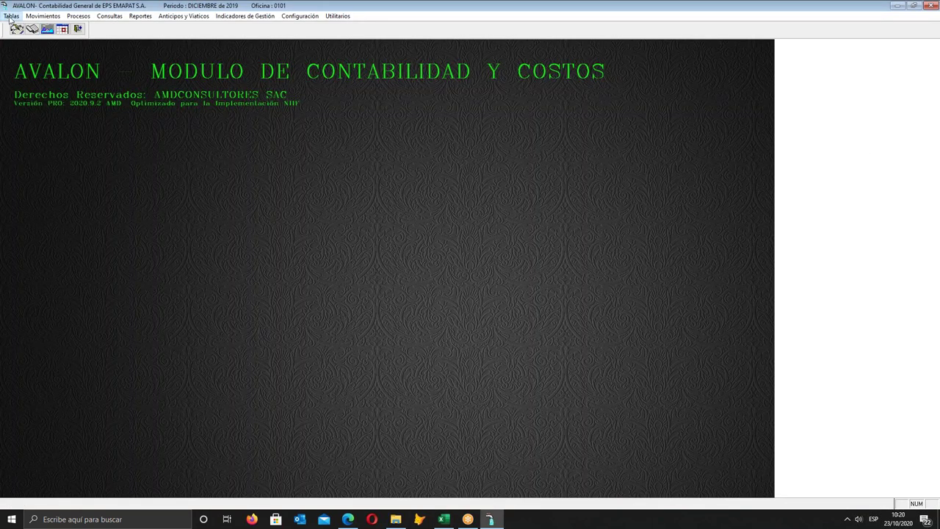
{"action": "left_click", "coordinate": [11, 15]}
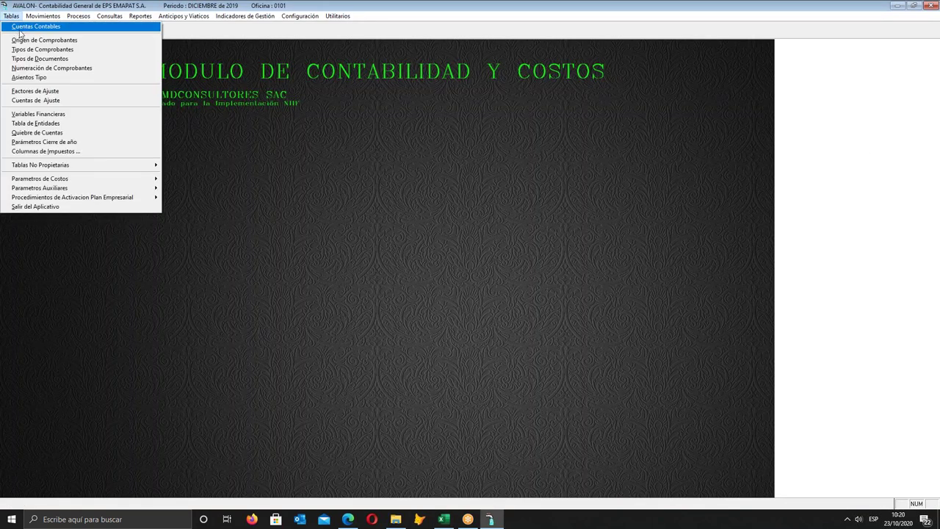
{"action": "left_click", "coordinate": [22, 27]}
{"action": "left_click", "coordinate": [551, 342]}
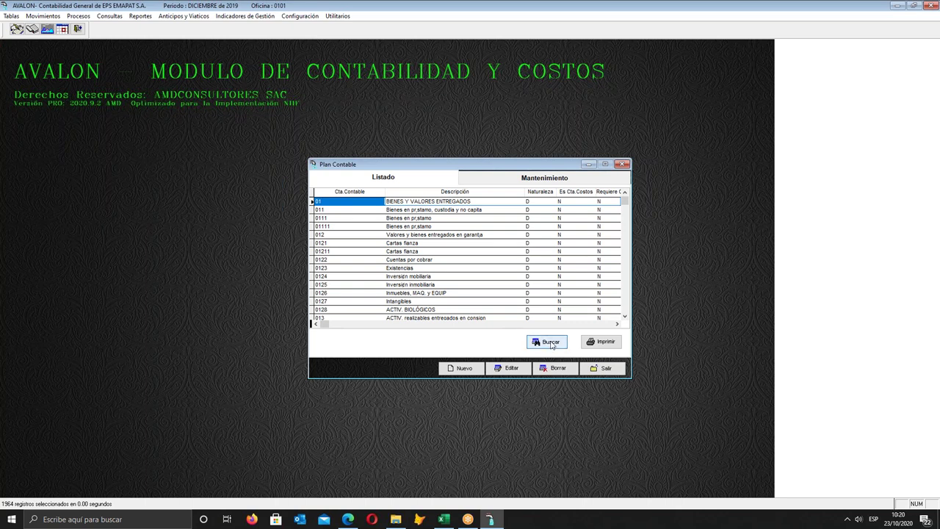
{"action": "type", "text": "704"}
{"action": "key", "text": "Return"}
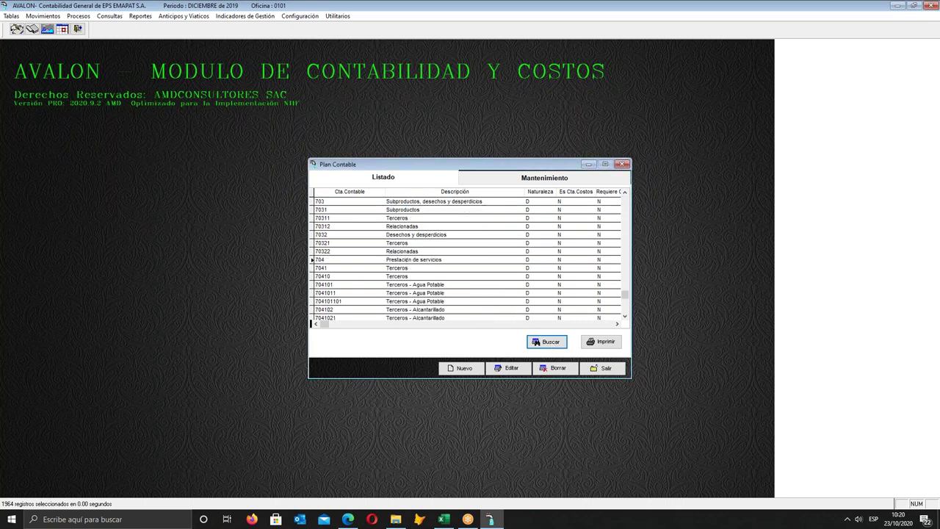
- Open account 704101101 Terceros - Agua Potable for editing, try clearing and underlining its Activa / Inactiva indicator, and discard the edit
{"action": "left_click", "coordinate": [353, 300]}
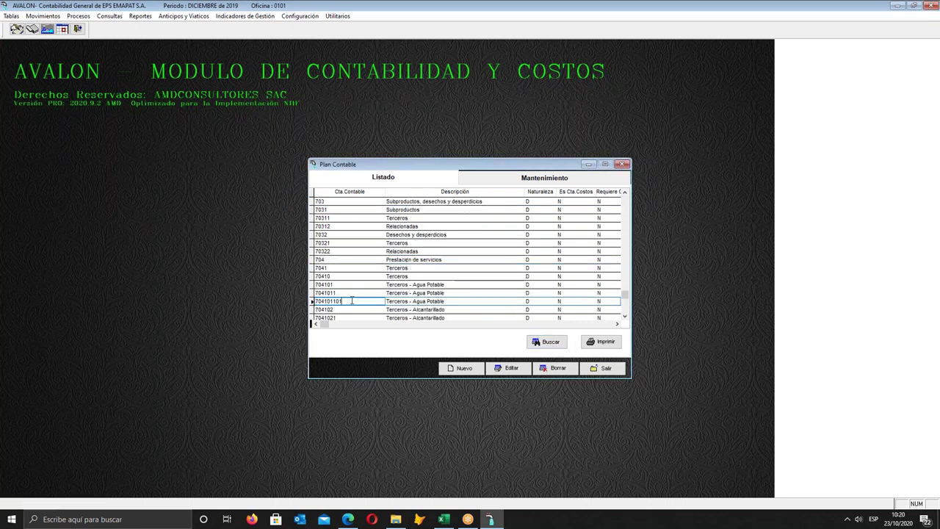
{"action": "scroll", "coordinate": [372, 296], "scroll_direction": "down", "scroll_amount": 1}
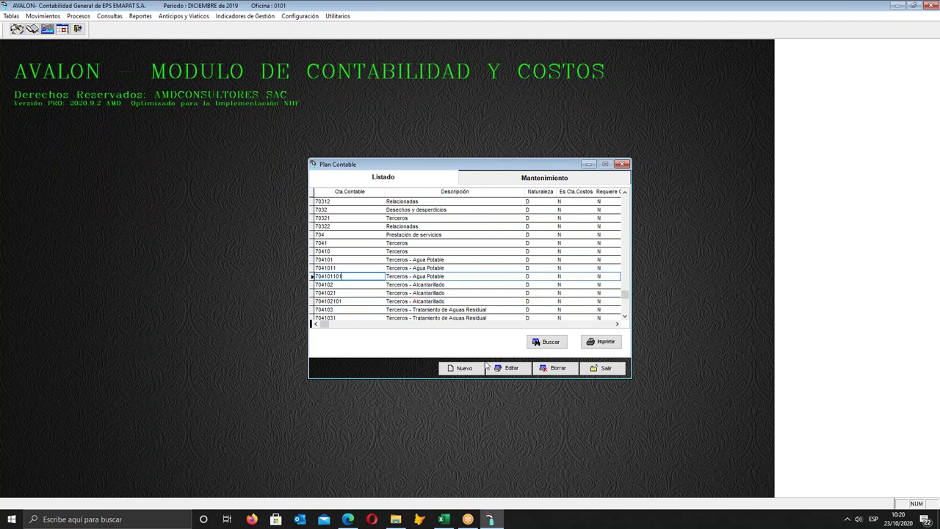
{"action": "left_click", "coordinate": [507, 370]}
{"action": "left_click", "coordinate": [533, 332]}
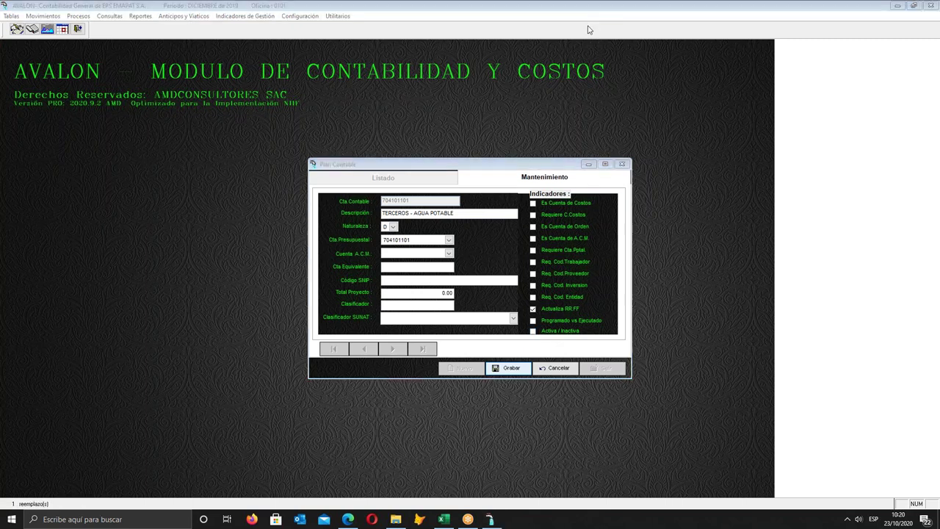
{"action": "mouse_move", "coordinate": [631, 329]}
{"action": "left_mouse_down"}
{"action": "mouse_move", "coordinate": [588, 332]}
{"action": "mouse_move", "coordinate": [649, 323]}
{"action": "left_mouse_up"}
{"action": "left_click", "coordinate": [552, 368]}
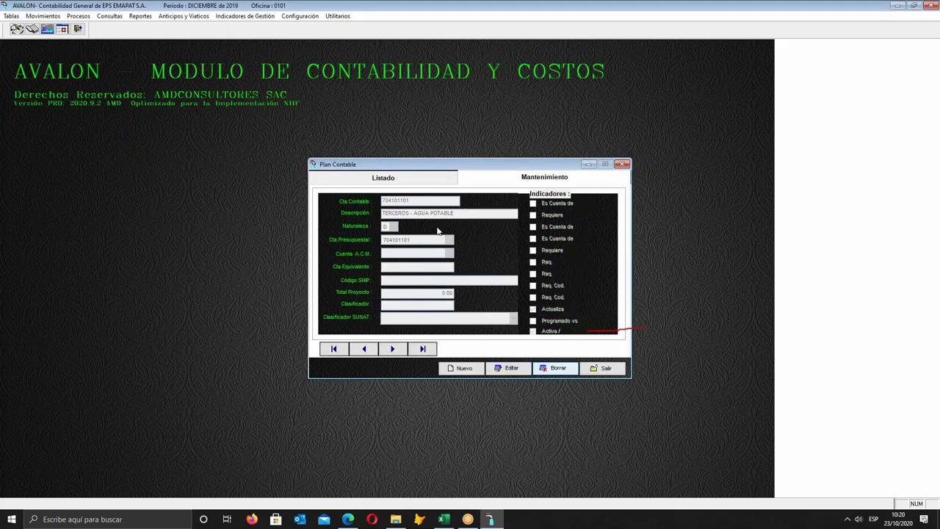
- Search the Plan Contable list for account 703, examine the accounts that follow it, and close the chart of accounts
{"action": "left_click", "coordinate": [383, 178]}
{"action": "left_click", "coordinate": [545, 342]}
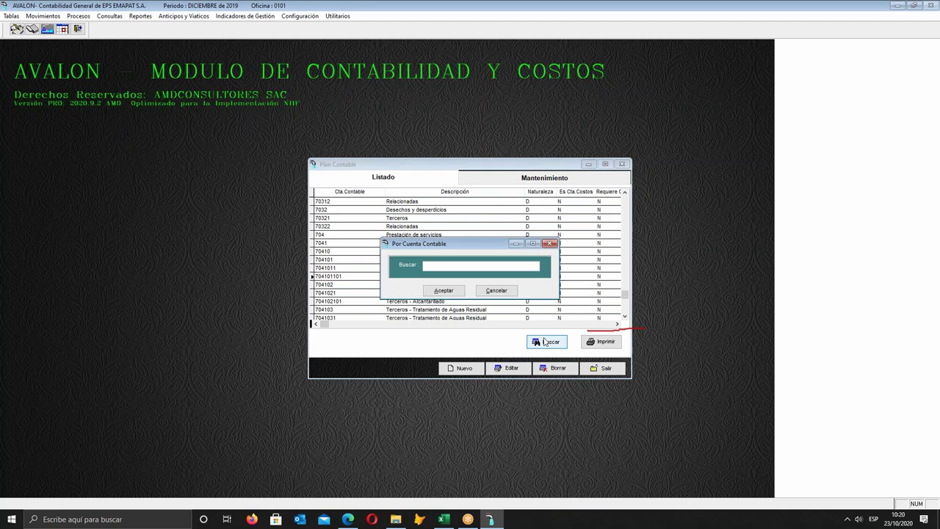
{"action": "type", "text": "703"}
{"action": "key", "text": "Return"}
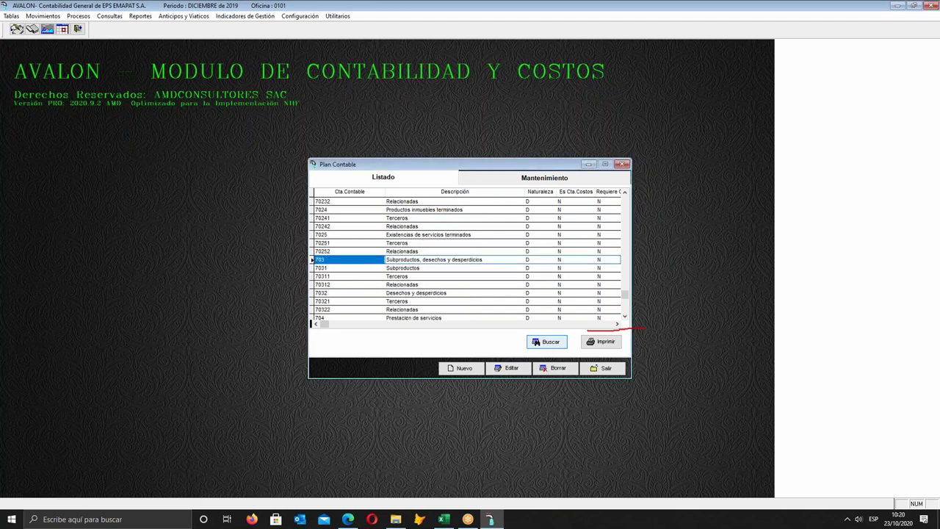
{"action": "scroll", "coordinate": [398, 281], "scroll_direction": "down", "scroll_amount": 2}
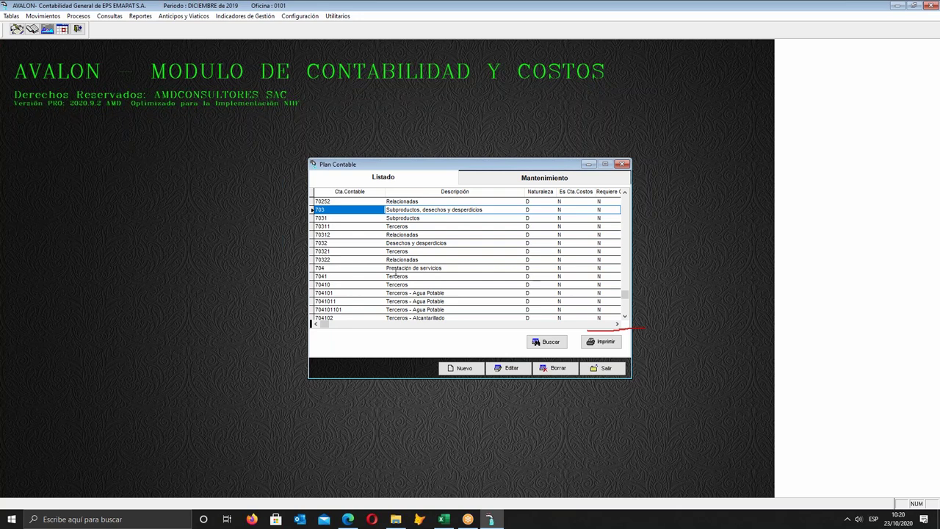
{"action": "left_click", "coordinate": [588, 15]}
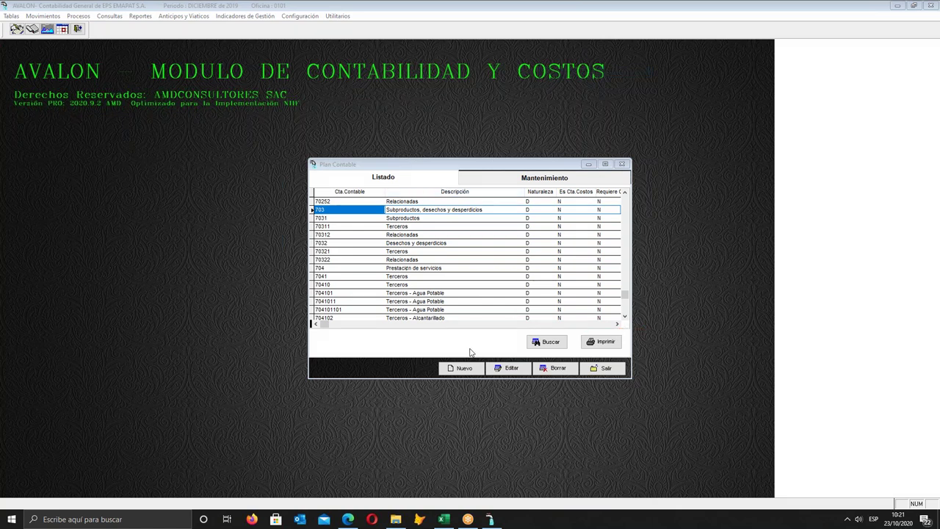
{"action": "left_click", "coordinate": [604, 368]}
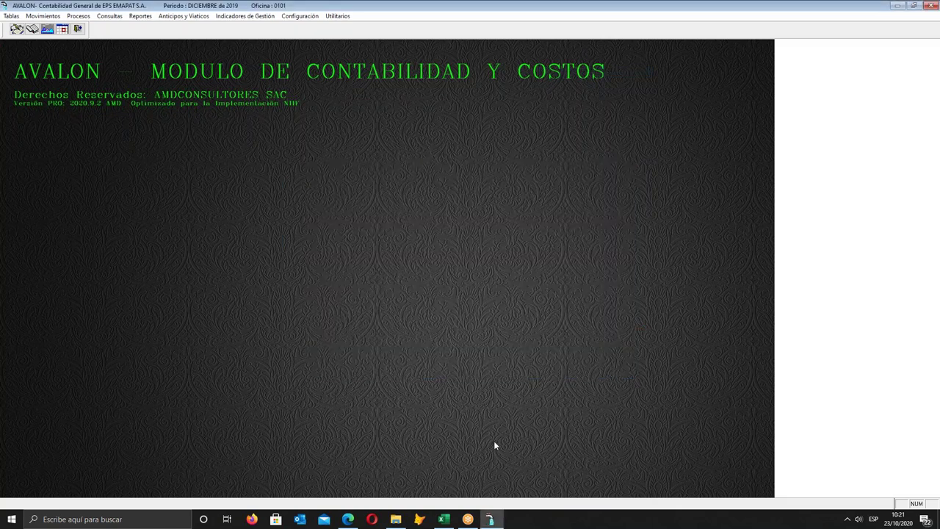
- Return to the ANEXO 5 sheet in Excel and select the Grupos de costos codes and descriptions in B214:C218
{"action": "left_click", "coordinate": [444, 519]}
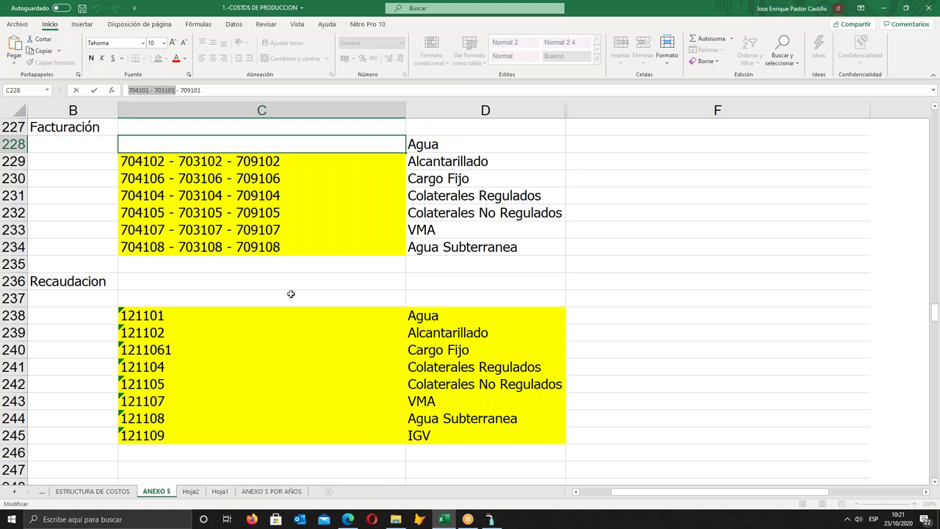
{"action": "scroll", "coordinate": [287, 281], "scroll_direction": "up", "scroll_amount": 5}
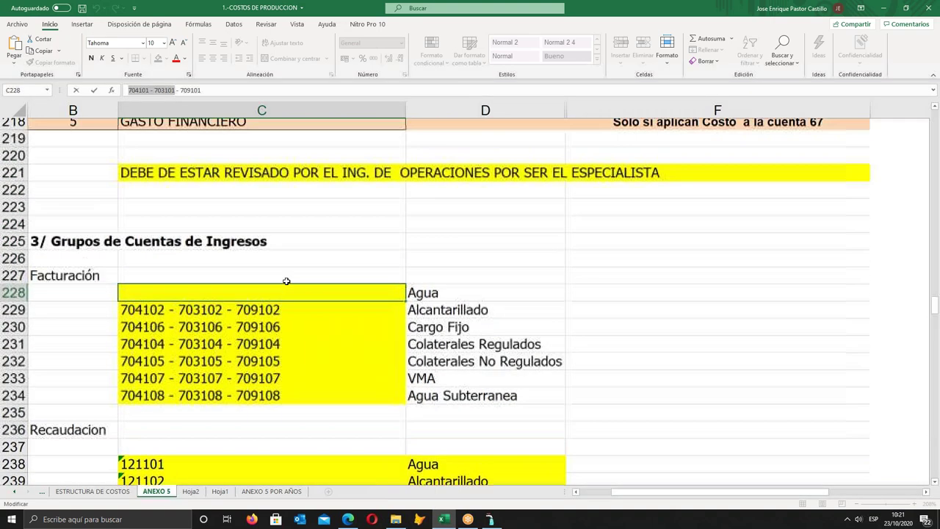
{"action": "scroll", "coordinate": [287, 281], "scroll_direction": "up", "scroll_amount": 1}
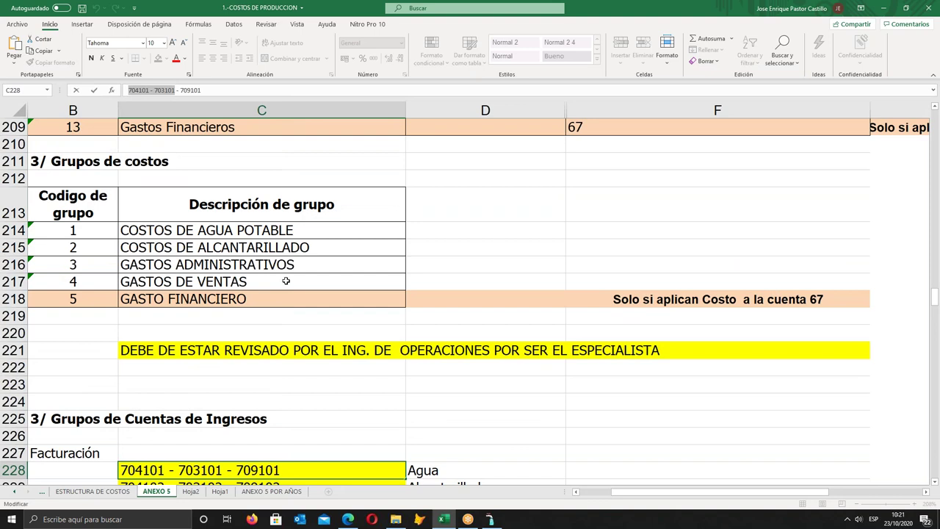
{"action": "scroll", "coordinate": [286, 281], "scroll_direction": "down", "scroll_amount": 2}
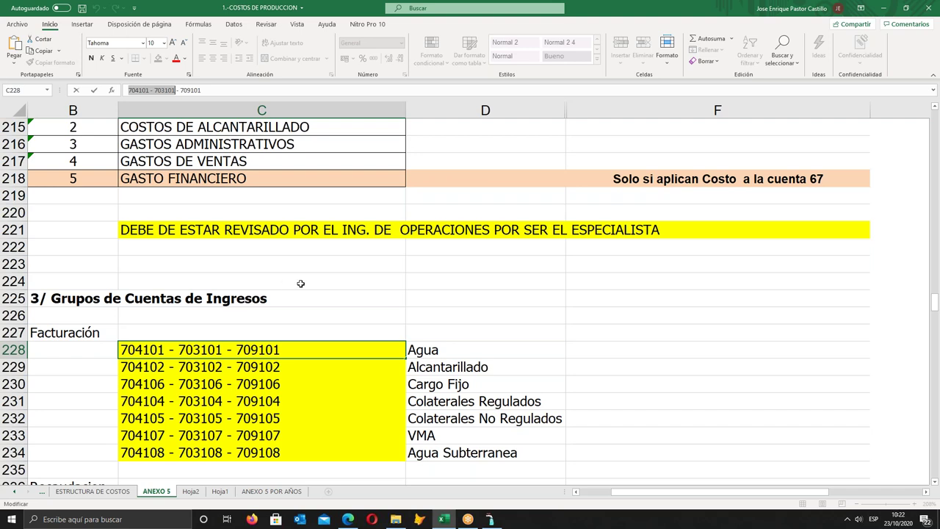
{"action": "scroll", "coordinate": [302, 284], "scroll_direction": "up", "scroll_amount": 2}
{"action": "scroll", "coordinate": [324, 319], "scroll_direction": "up", "scroll_amount": 1}
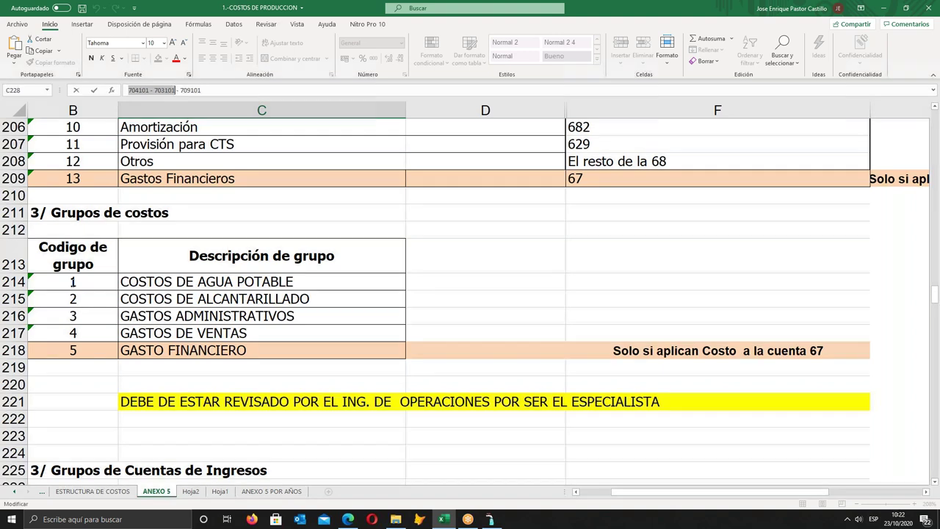
{"action": "left_click_drag", "start_coordinate": [111, 282], "coordinate": [197, 348]}
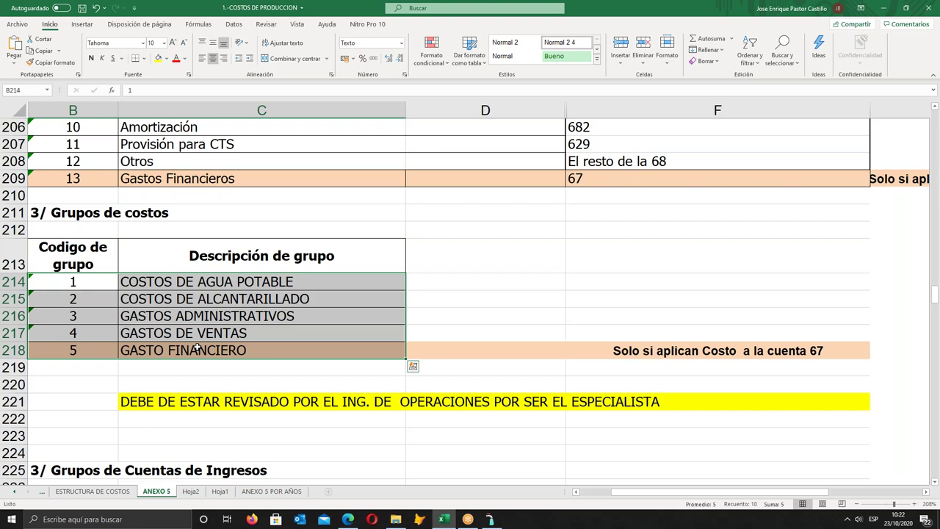
- Go through the cost group descriptions in C214:C217, from Costos de Agua Potable to Gastos de Ventas
{"action": "left_click", "coordinate": [211, 333]}
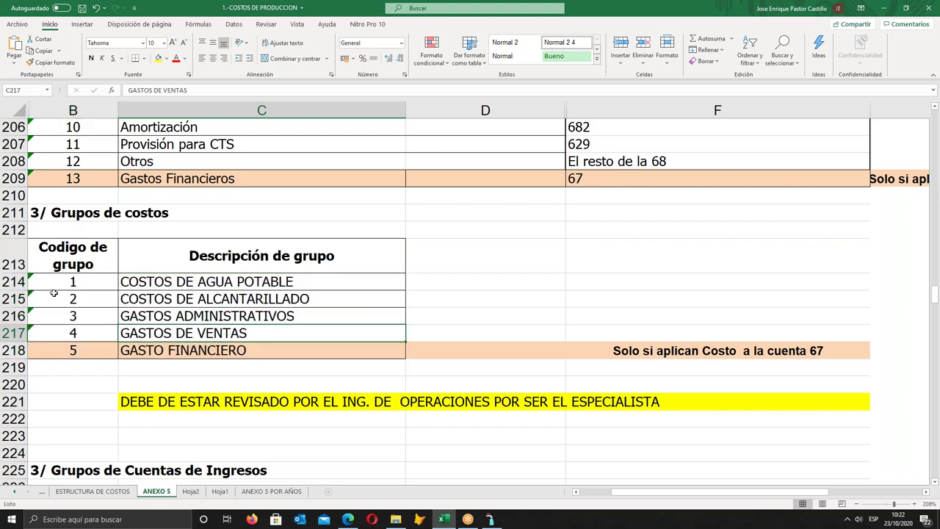
{"action": "left_click", "coordinate": [250, 284]}
{"action": "key", "text": "shift+Down"}
{"action": "key", "text": "ctrl+5"}
{"action": "key", "text": "ctrl+5"}
{"action": "left_click", "coordinate": [245, 299]}
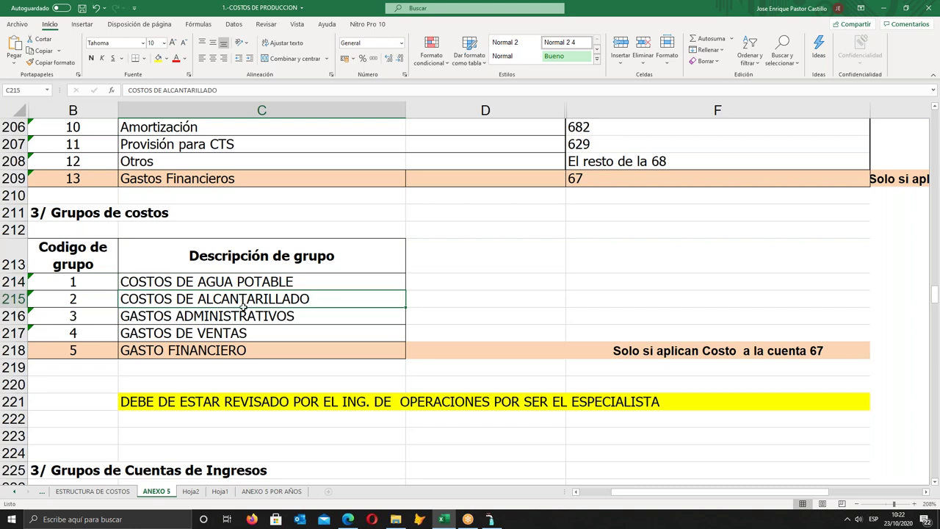
{"action": "left_click", "coordinate": [243, 316]}
{"action": "left_click", "coordinate": [243, 333]}
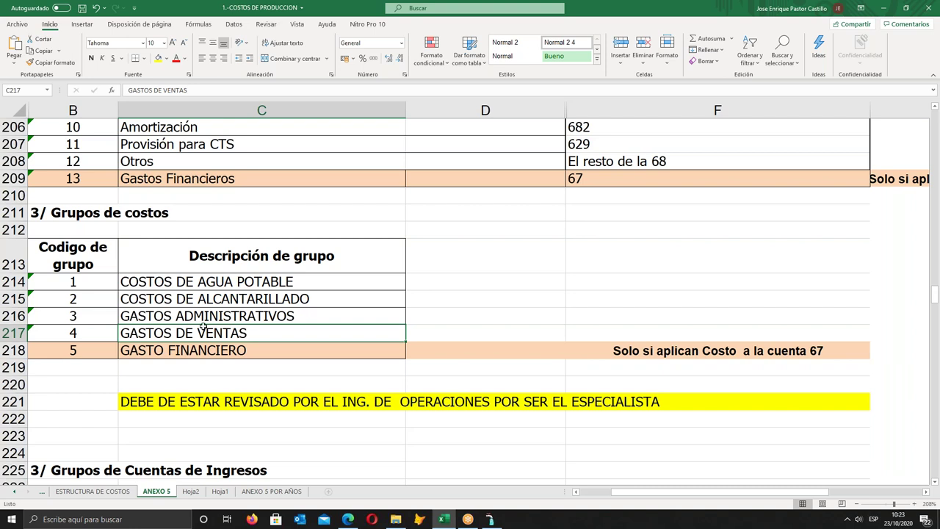
- Examine cost group 5 Gasto Financiero and its account 67 note in F218, and select the group's code and description in B218:C218
{"action": "left_click", "coordinate": [98, 347]}
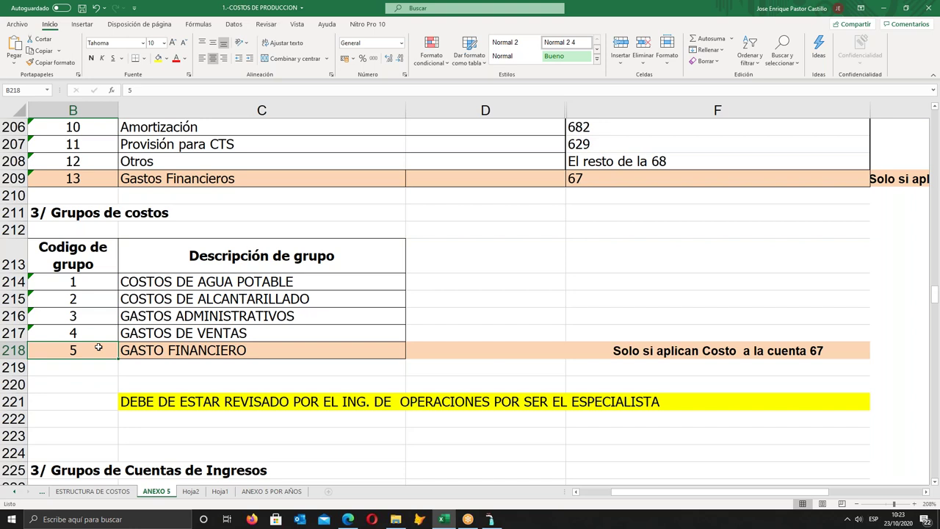
{"action": "left_click", "coordinate": [740, 358]}
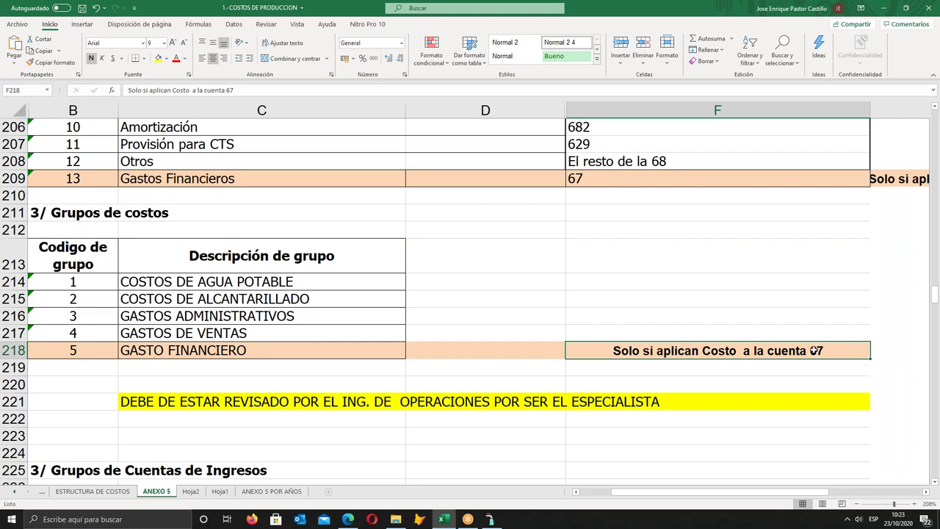
{"action": "left_click", "coordinate": [91, 353]}
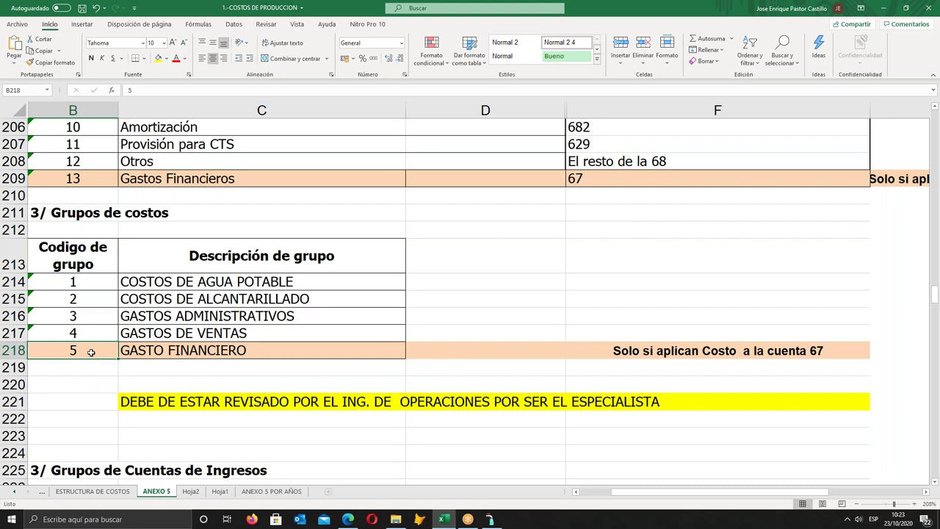
{"action": "left_click", "coordinate": [654, 352]}
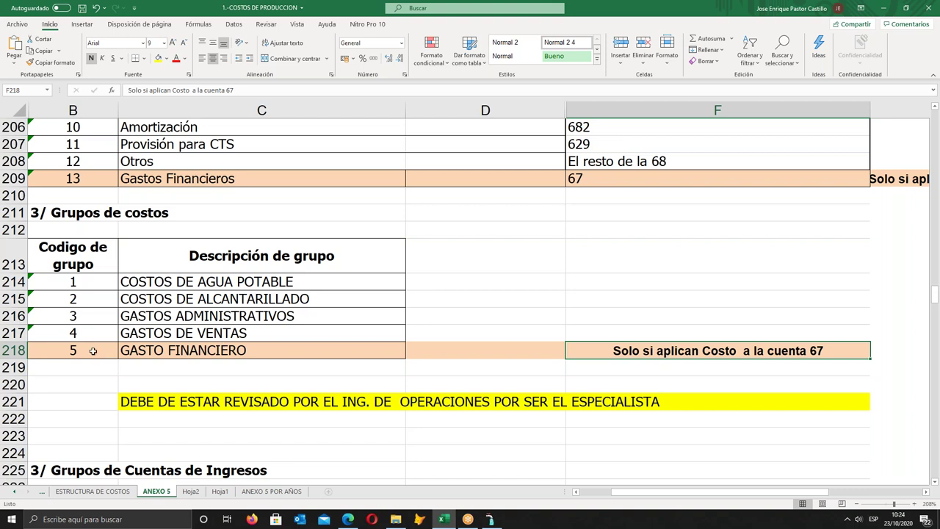
{"action": "left_click_drag", "start_coordinate": [93, 358], "coordinate": [228, 345]}
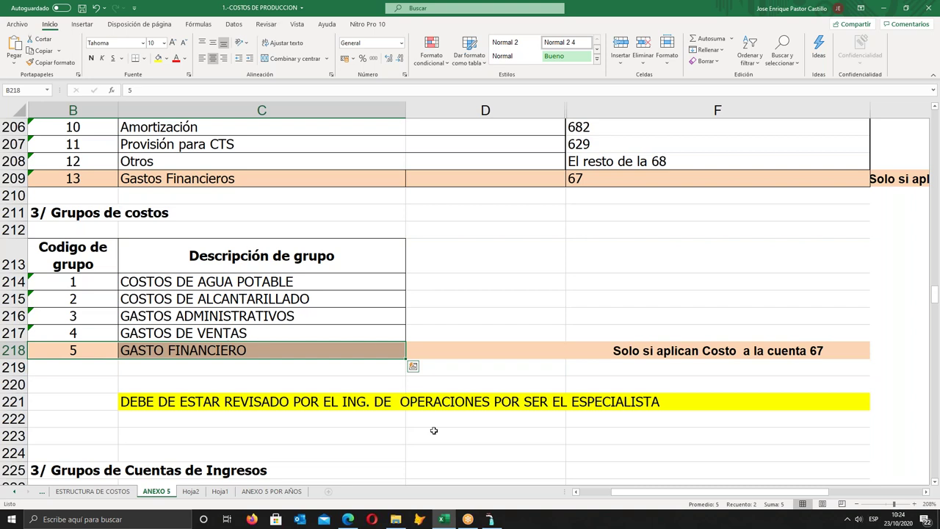
- Switch to AVALON, open the Tabla de Agrupadoras de Costos, examine its cost groups, and close the table
{"action": "left_click", "coordinate": [490, 521]}
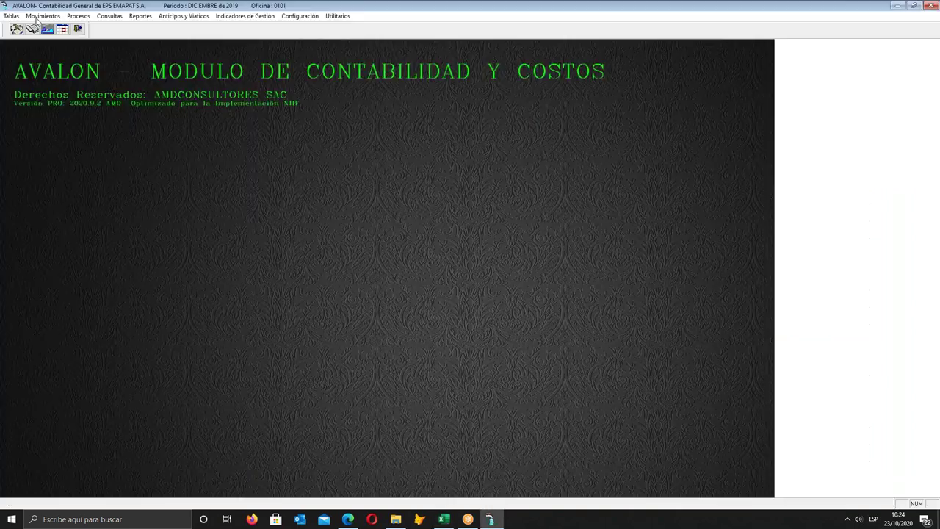
{"action": "left_click", "coordinate": [11, 16]}
{"action": "mouse_move", "coordinate": [91, 193]}
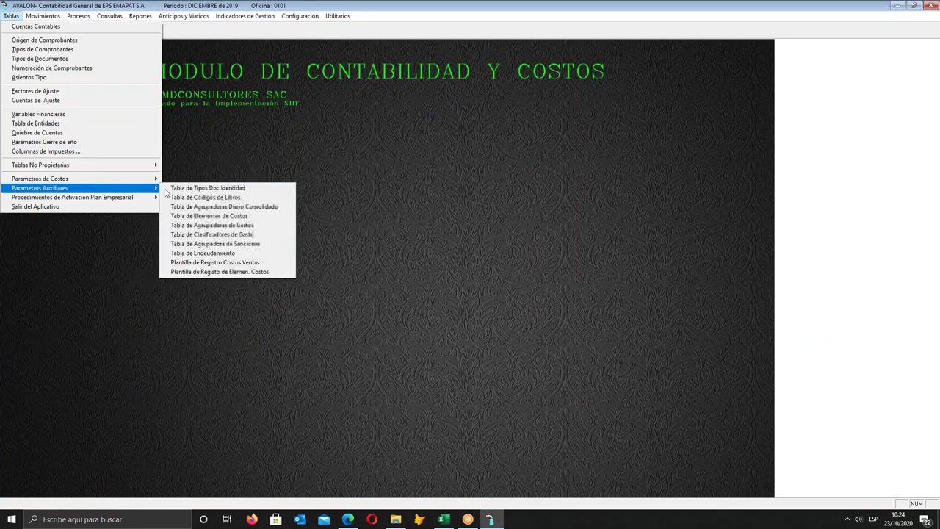
{"action": "left_click", "coordinate": [248, 230]}
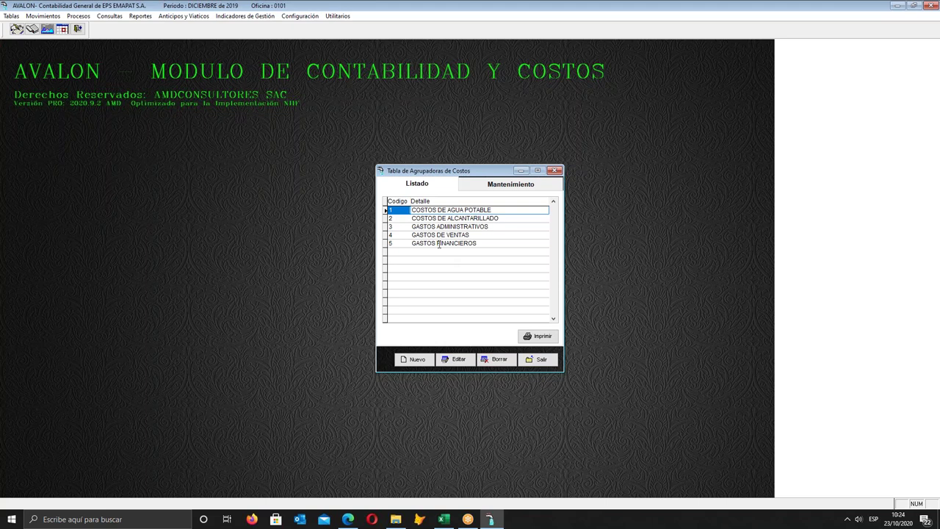
{"action": "left_click", "coordinate": [540, 360]}
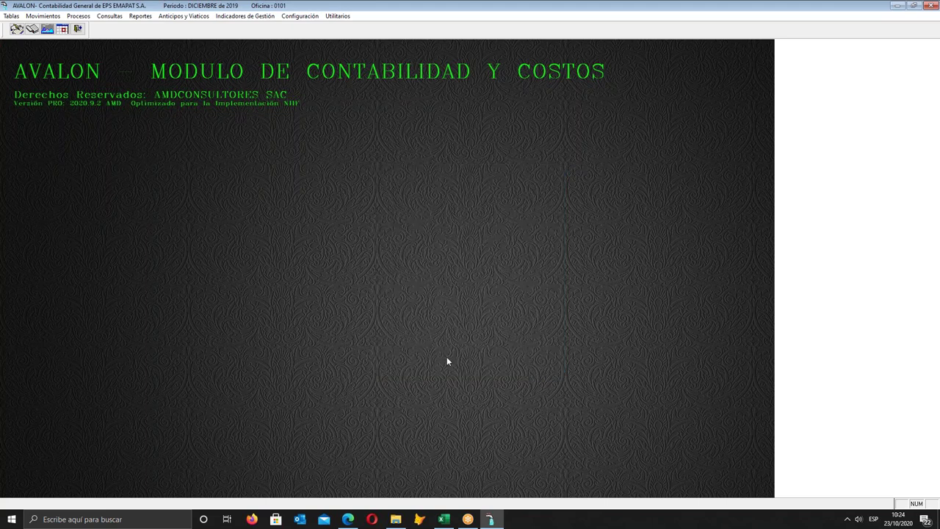
- Return to ANEXO 5 in Excel, select the cost subtype rows B197:F208, and single out the Cargas de personal accounts in F198
{"action": "key", "text": "alt+Tab"}
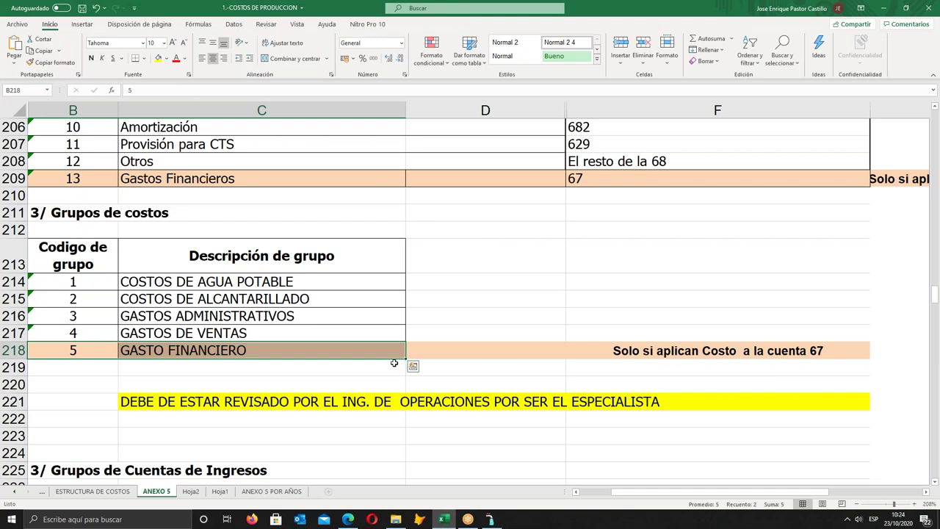
{"action": "scroll", "coordinate": [252, 324], "scroll_direction": "up", "scroll_amount": 4}
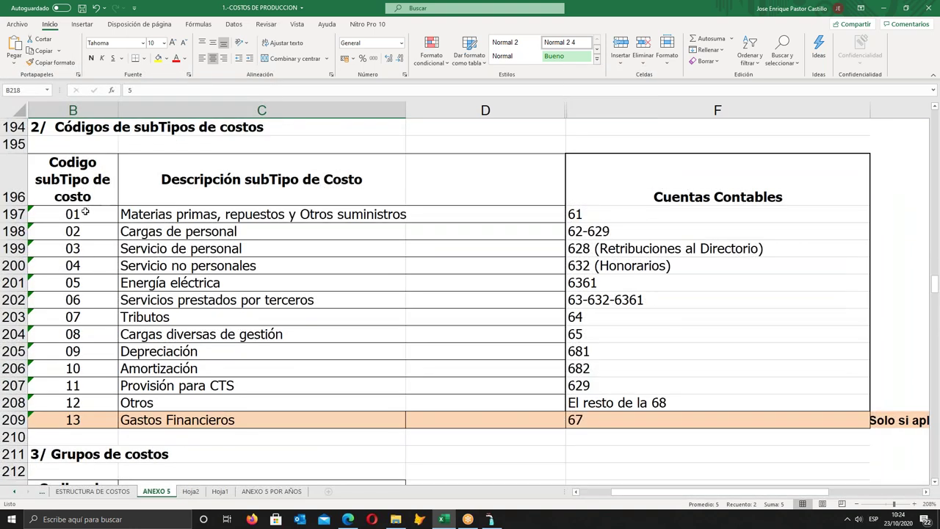
{"action": "left_click_drag", "start_coordinate": [62, 214], "coordinate": [684, 414]}
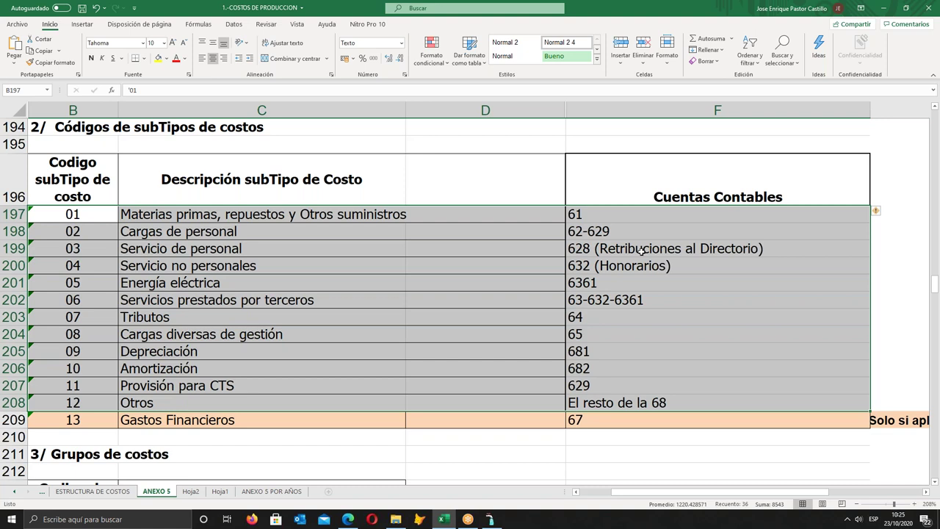
{"action": "left_click", "coordinate": [614, 229]}
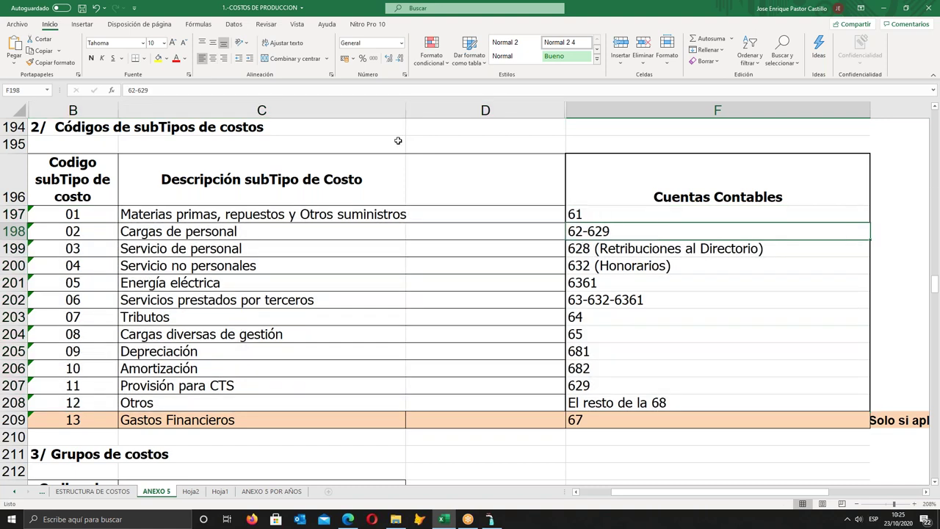
- Extend the Cargas de personal accounts in F198 with 628 so the entry reads 62-629-628
{"action": "left_click", "coordinate": [213, 90]}
{"action": "type", "text": "-"}
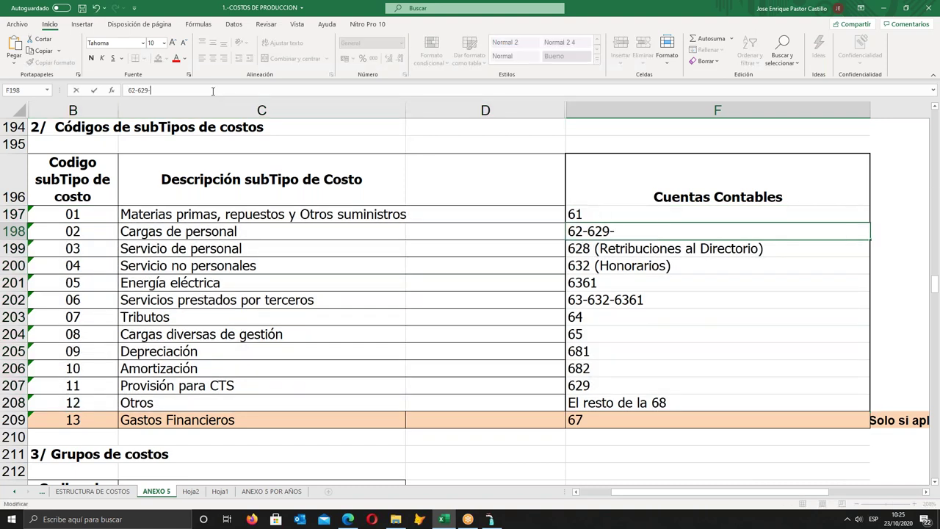
{"action": "type", "text": "628"}
{"action": "key", "text": "Return"}
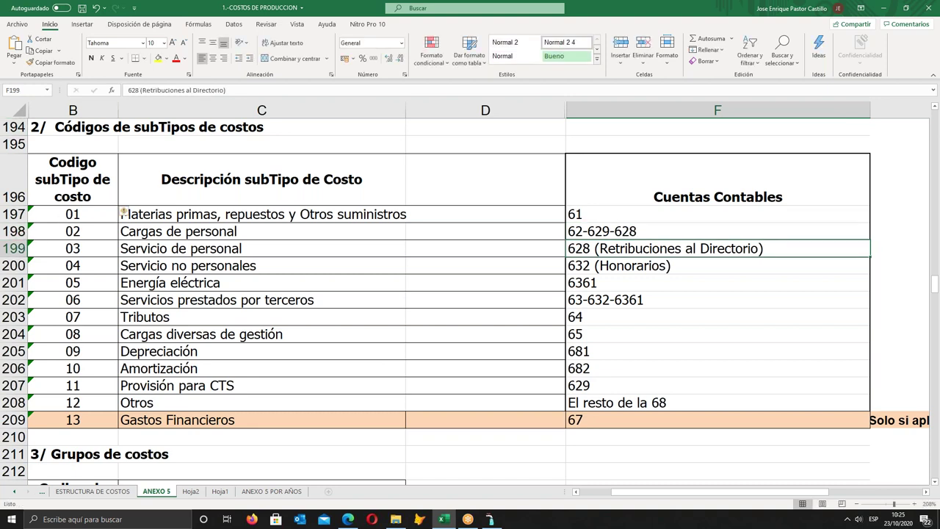
- Select the cost subtype rows B197:F208, and examine subtype 13 Gastos Financieros across its code, description and account in row 209
{"action": "left_click", "coordinate": [115, 214]}
{"action": "left_click_drag", "start_coordinate": [90, 210], "coordinate": [676, 395]}
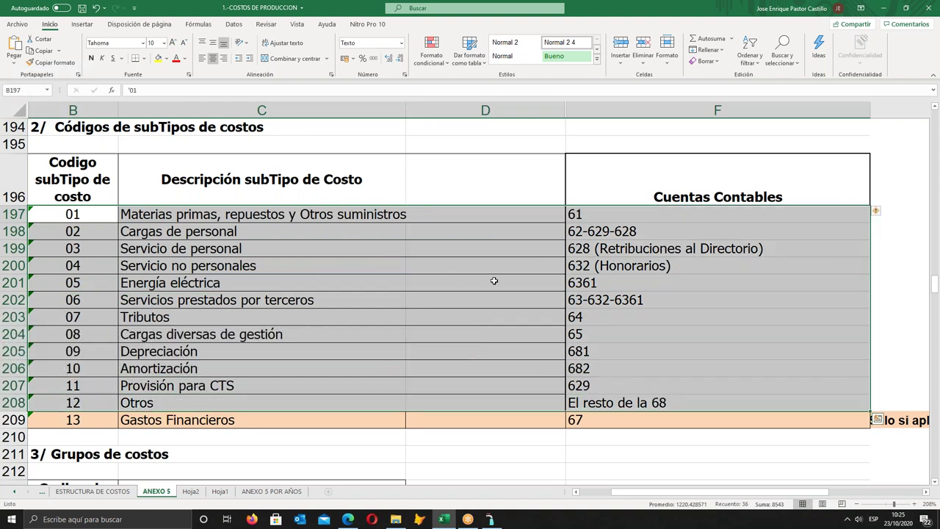
{"action": "left_click", "coordinate": [79, 422]}
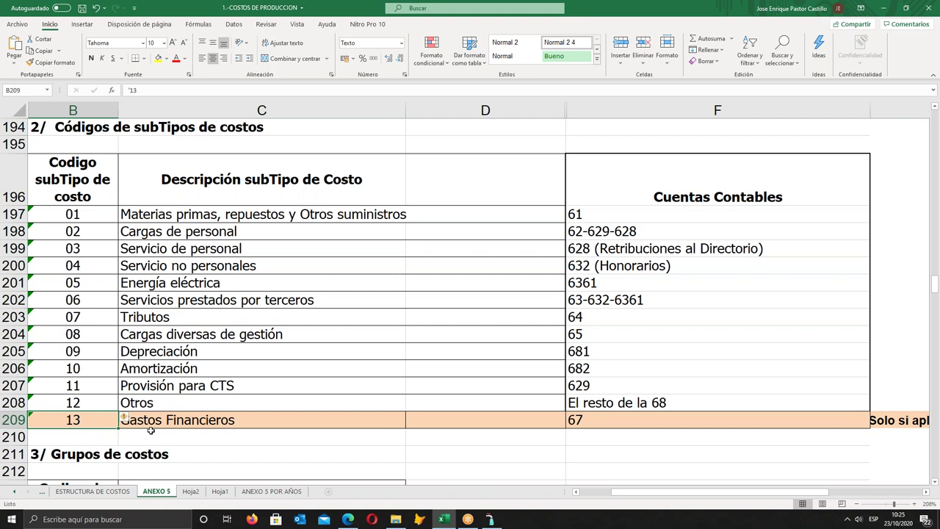
{"action": "left_click", "coordinate": [249, 421]}
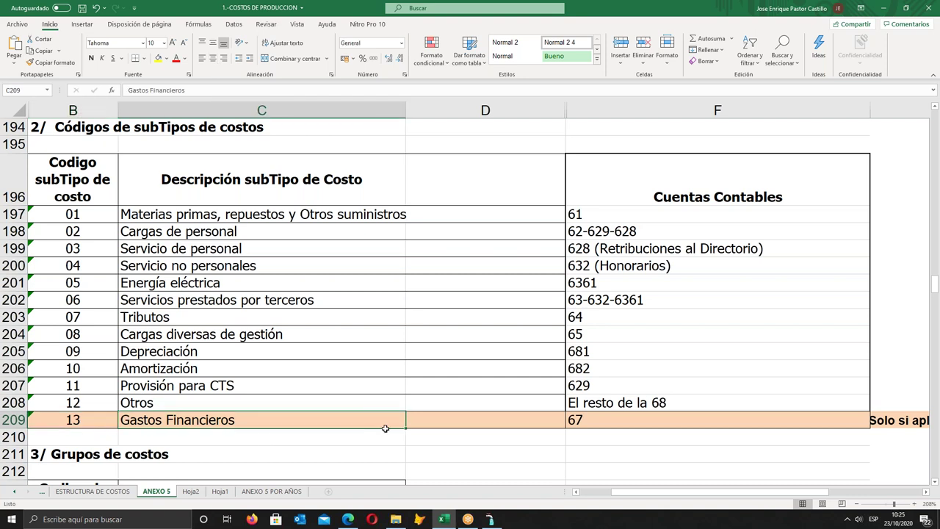
{"action": "left_click", "coordinate": [580, 426]}
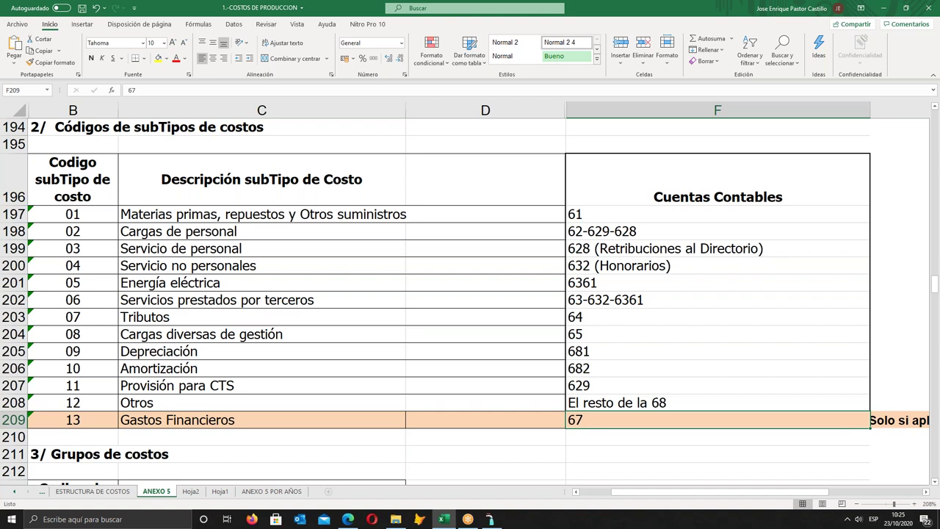
{"action": "key", "text": "Left"}
{"action": "key", "text": "Left"}
{"action": "key", "text": "Left"}
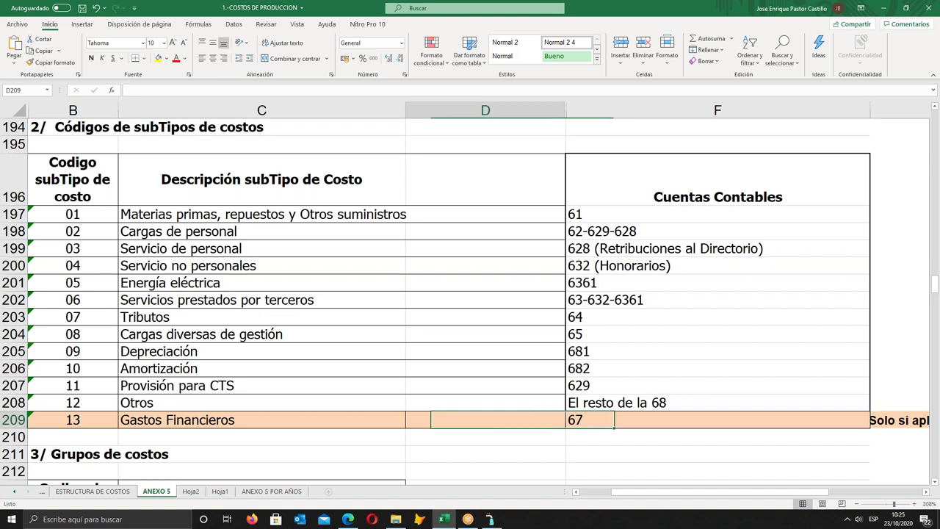
{"action": "key", "text": "Up"}
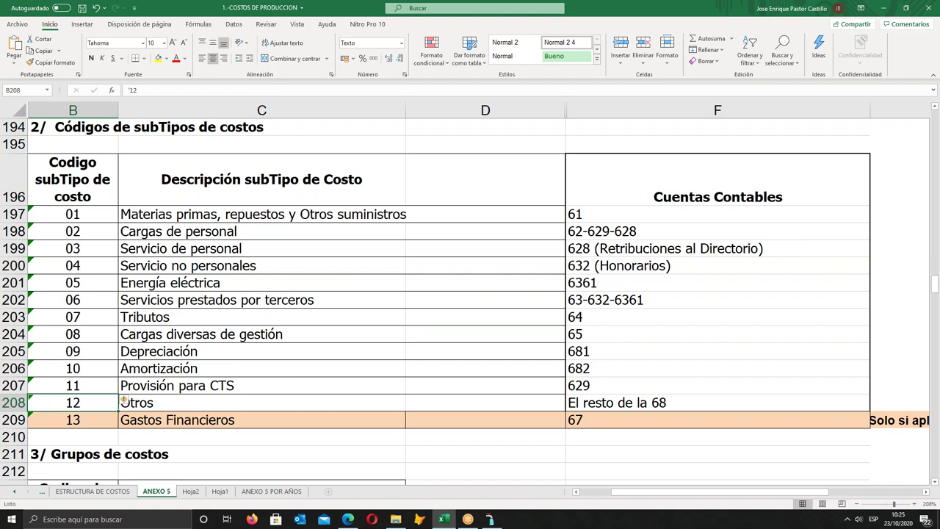
{"action": "key", "text": "Down"}
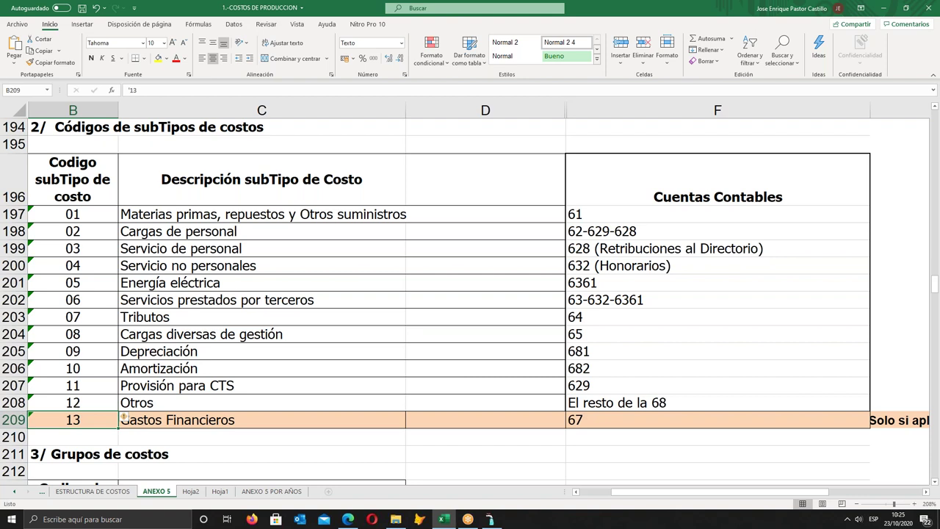
{"action": "key", "text": "Right"}
{"action": "key", "text": "Right"}
{"action": "key", "text": "Right"}
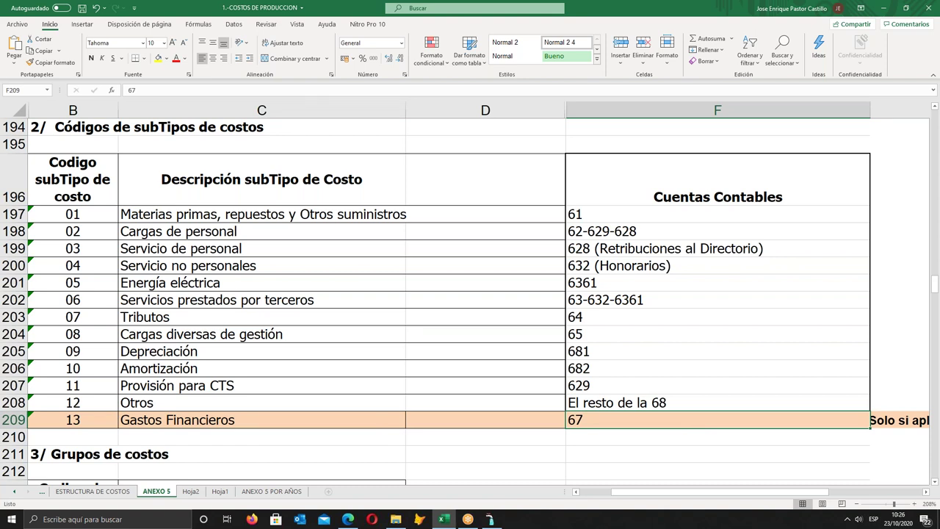
- Replace the account text for subtype 12 Otros in F208 with 68-681-682
{"action": "left_click", "coordinate": [659, 404]}
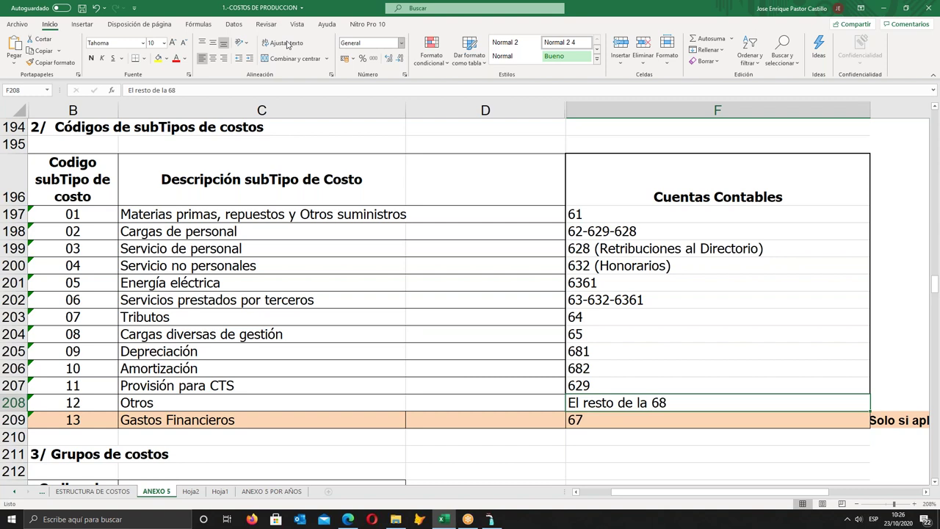
{"action": "left_click", "coordinate": [166, 90]}
{"action": "type", "text": "}"}
{"action": "key", "text": "BackSpace"}
{"action": "key", "text": "BackSpace"}
{"action": "key", "text": "BackSpace"}
{"action": "key", "text": "BackSpace"}
{"action": "key", "text": "BackSpace"}
{"action": "key", "text": "BackSpace"}
{"action": "key", "text": "BackSpace"}
{"action": "key", "text": "BackSpace"}
{"action": "key", "text": "BackSpace"}
{"action": "key", "text": "BackSpace"}
{"action": "key", "text": "BackSpace"}
{"action": "key", "text": "BackSpace"}
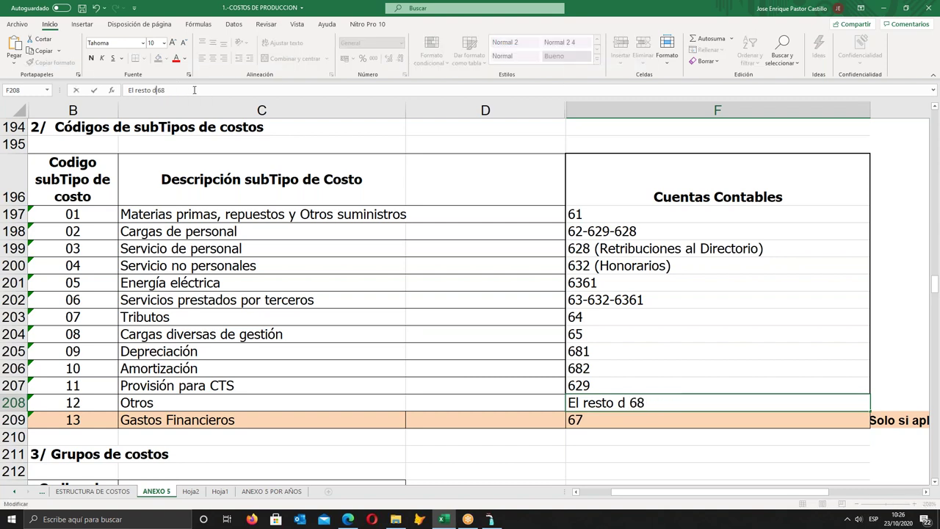
{"action": "key", "text": "BackSpace"}
{"action": "key", "text": "BackSpace"}
{"action": "key", "text": "BackSpace"}
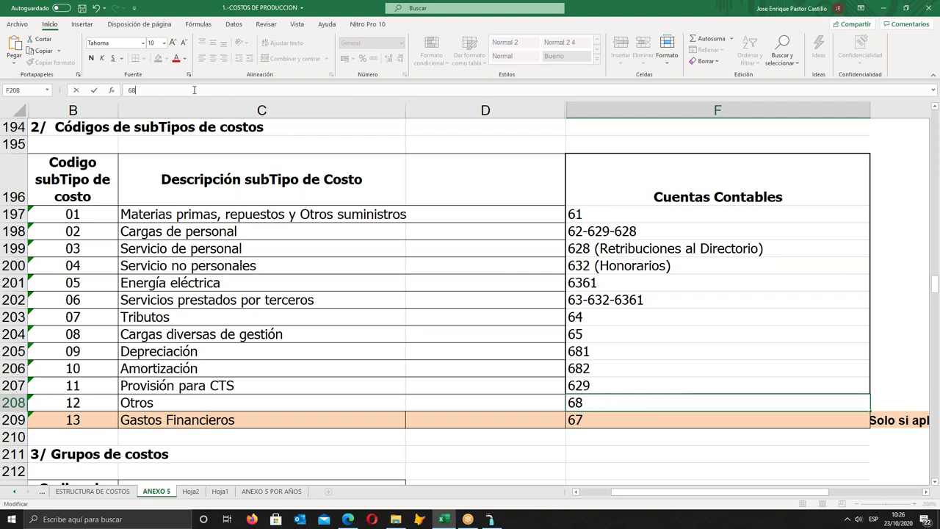
{"action": "type", "text": "-681-682"}
{"action": "key", "text": "Return"}
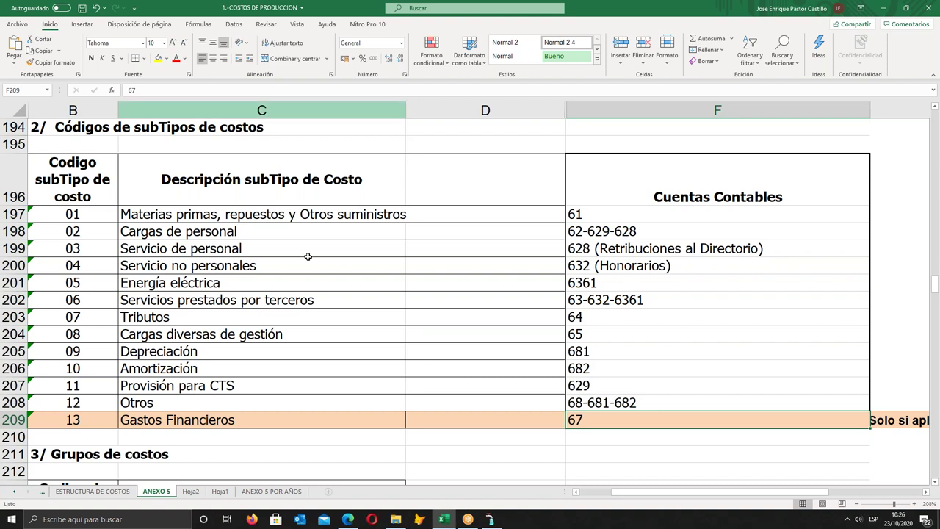
- Switch to AVALON and open the Tabla de Elementos de Costos from the auxiliary parameters
{"action": "left_click", "coordinate": [490, 519]}
{"action": "left_click", "coordinate": [11, 15]}
{"action": "mouse_move", "coordinate": [114, 189]}
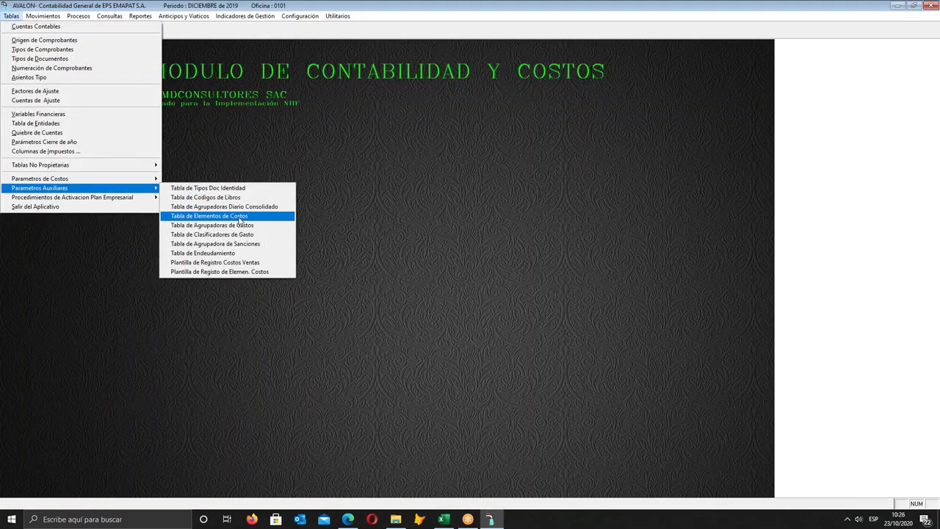
{"action": "left_click", "coordinate": [240, 217]}
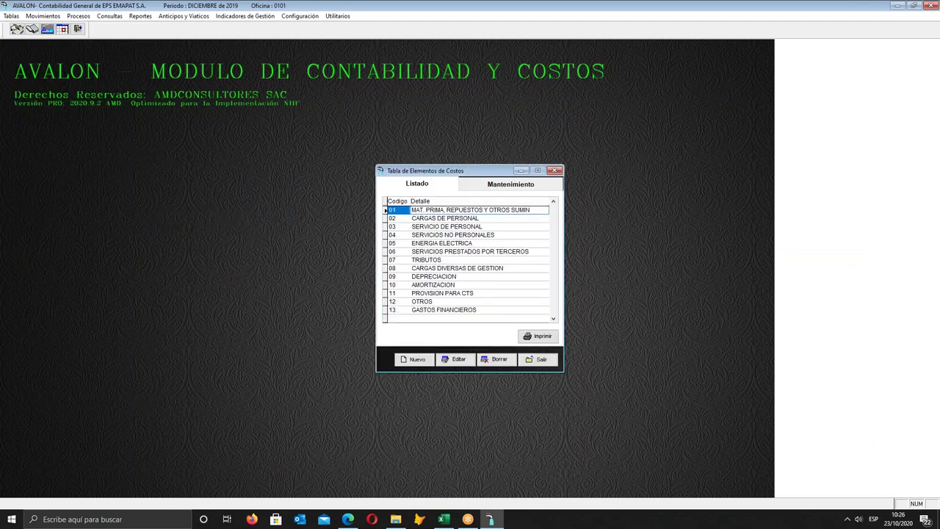
- Preview the printed Tabla de Elementos de Costos in a maximized window at 150% zoom to examine its account formulas
{"action": "left_click", "coordinate": [548, 340]}
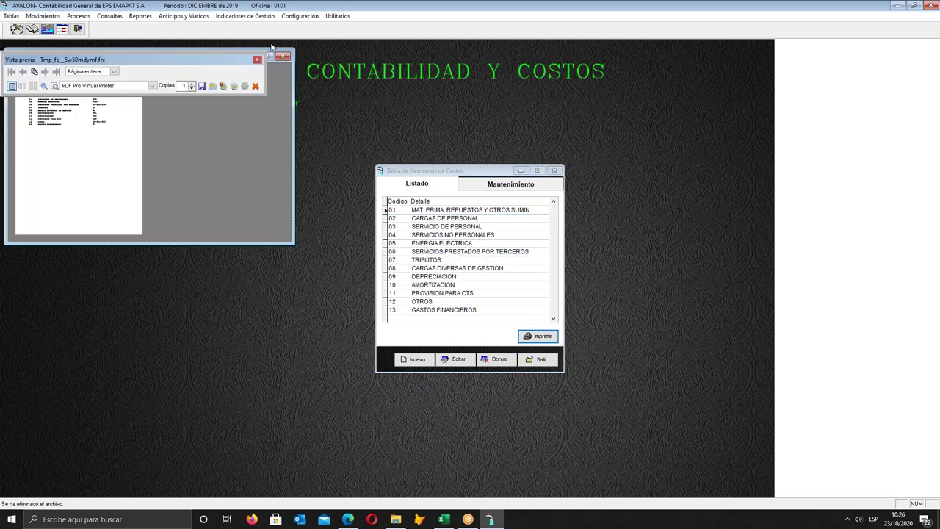
{"action": "left_click", "coordinate": [269, 57]}
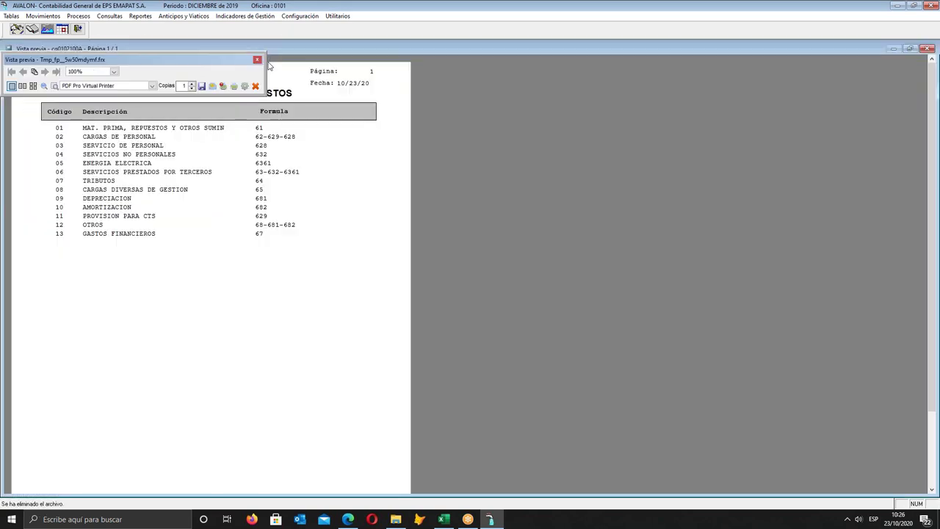
{"action": "left_click", "coordinate": [131, 86]}
{"action": "left_click", "coordinate": [102, 71]}
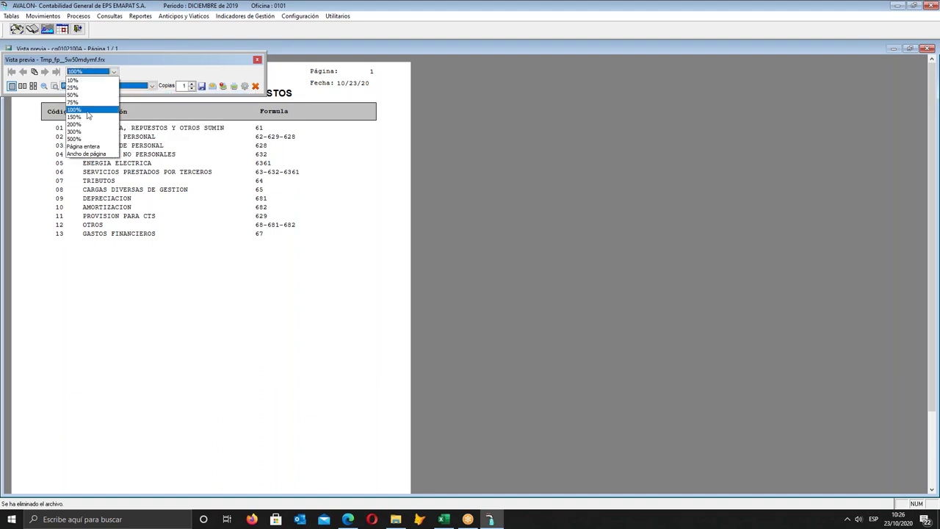
{"action": "left_click", "coordinate": [77, 117]}
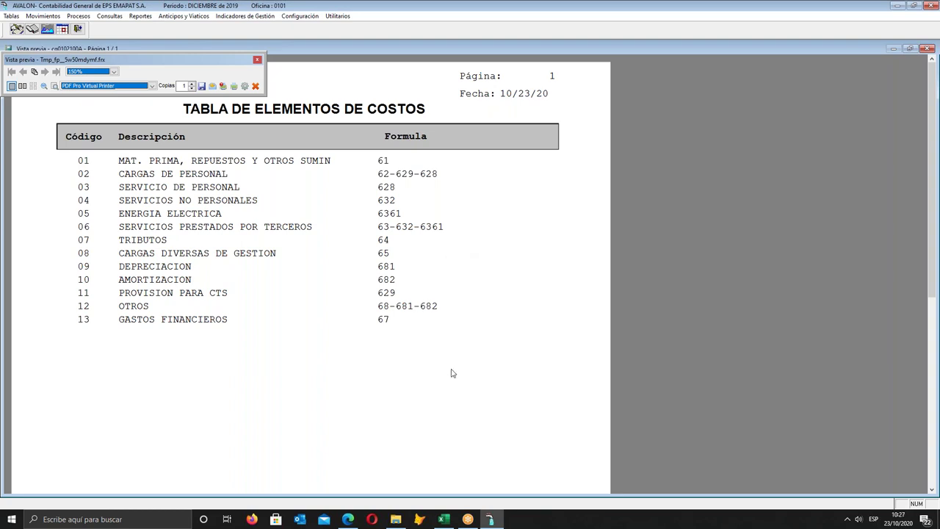
- Return to ANEXO 5 in Excel and go up from the subtype accounts to the Códigos de Tipos de costos table
{"action": "mouse_move", "coordinate": [468, 521]}
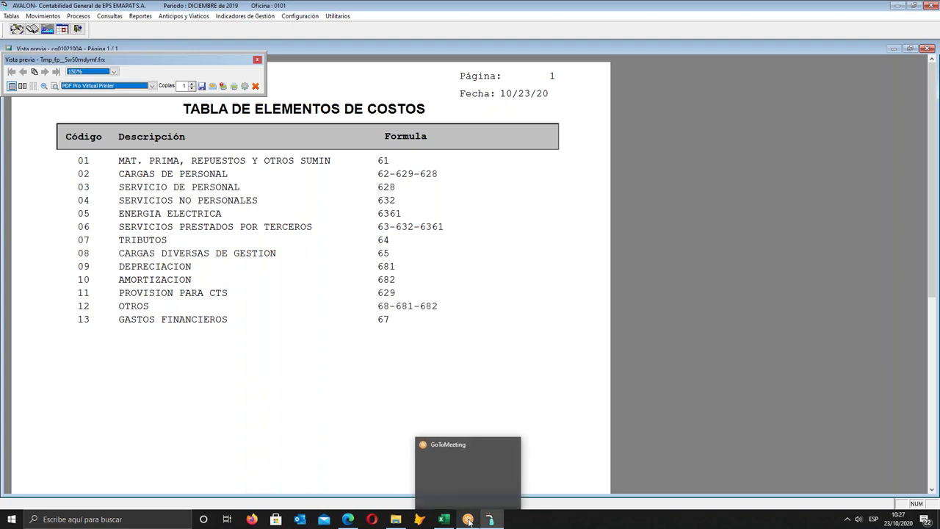
{"action": "left_click", "coordinate": [444, 519]}
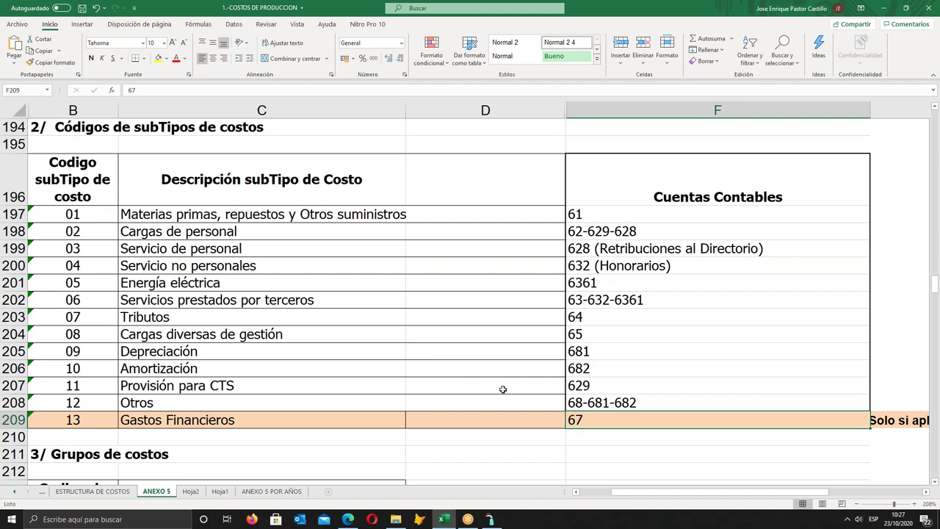
{"action": "key", "text": "Up"}
{"action": "key", "text": "Up"}
{"action": "key", "text": "Up"}
{"action": "key", "text": "Up"}
{"action": "key", "text": "Up"}
{"action": "key", "text": "Up"}
{"action": "key", "text": "Up"}
{"action": "key", "text": "Up"}
{"action": "key", "text": "Up"}
{"action": "key", "text": "Up"}
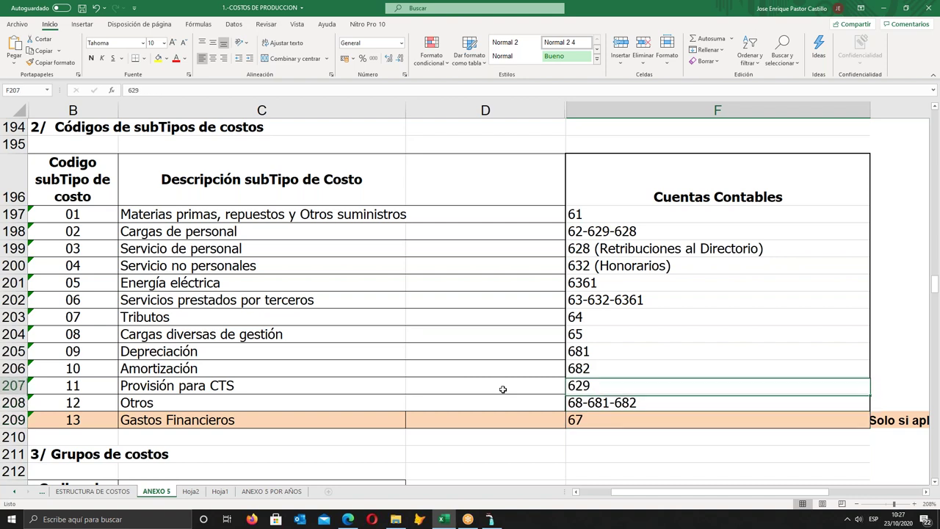
{"action": "key", "text": "Up"}
{"action": "key", "text": "Up"}
{"action": "key", "text": "Up"}
{"action": "key", "text": "Up"}
{"action": "key", "text": "Up"}
{"action": "key", "text": "Up"}
{"action": "key", "text": "Up"}
{"action": "key", "text": "Up"}
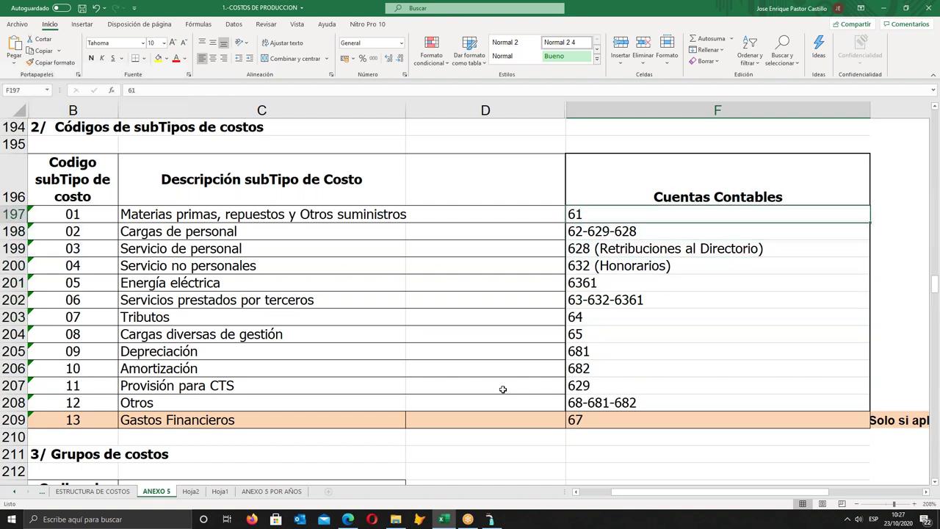
{"action": "key", "text": "Up"}
{"action": "key", "text": "Up"}
{"action": "key", "text": "Up"}
{"action": "key", "text": "Up"}
{"action": "key", "text": "Up"}
{"action": "key", "text": "Up"}
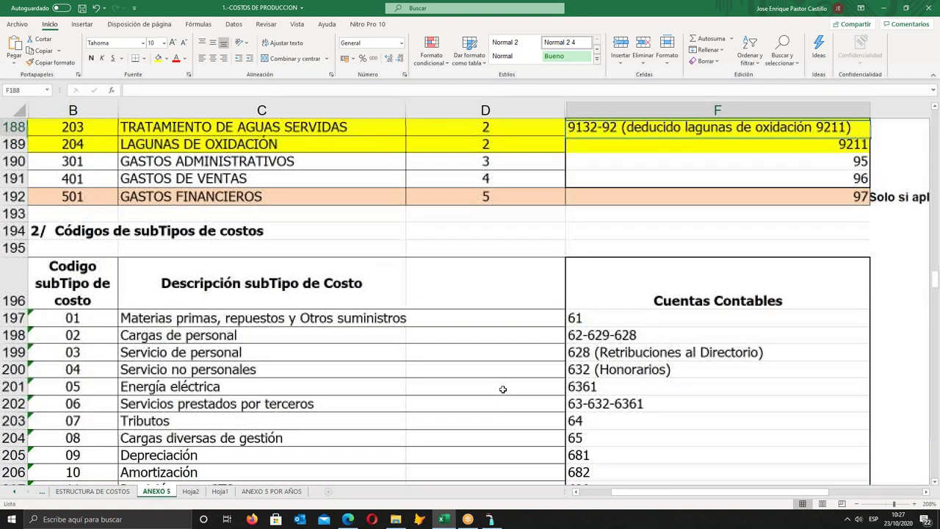
{"action": "key", "text": "Up"}
{"action": "key", "text": "Up"}
{"action": "key", "text": "Up"}
{"action": "key", "text": "Up"}
{"action": "key", "text": "Up"}
{"action": "key", "text": "Up"}
{"action": "key", "text": "Up"}
{"action": "key", "text": "Up"}
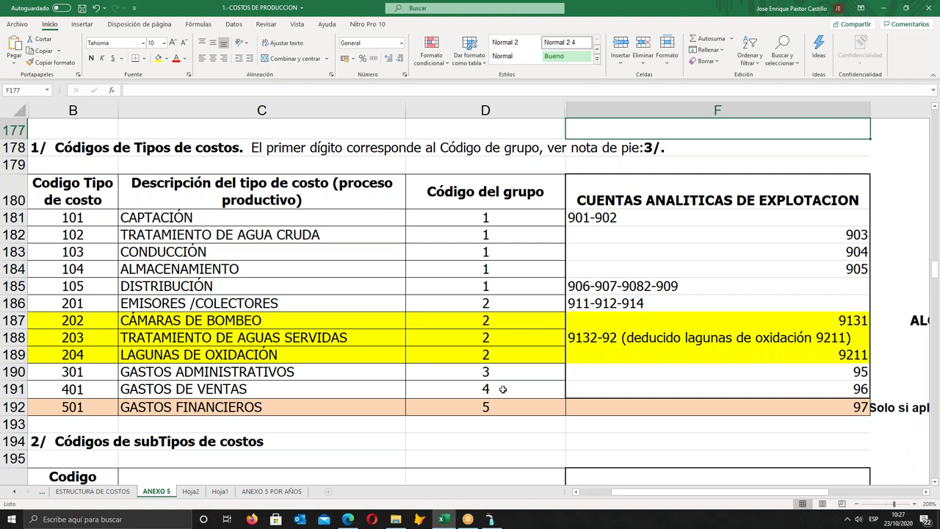
- Right-align the analytical accounts for Captación in F181 and for Distribución and Emisores/Colectores in F185:F186
{"action": "left_click", "coordinate": [586, 221]}
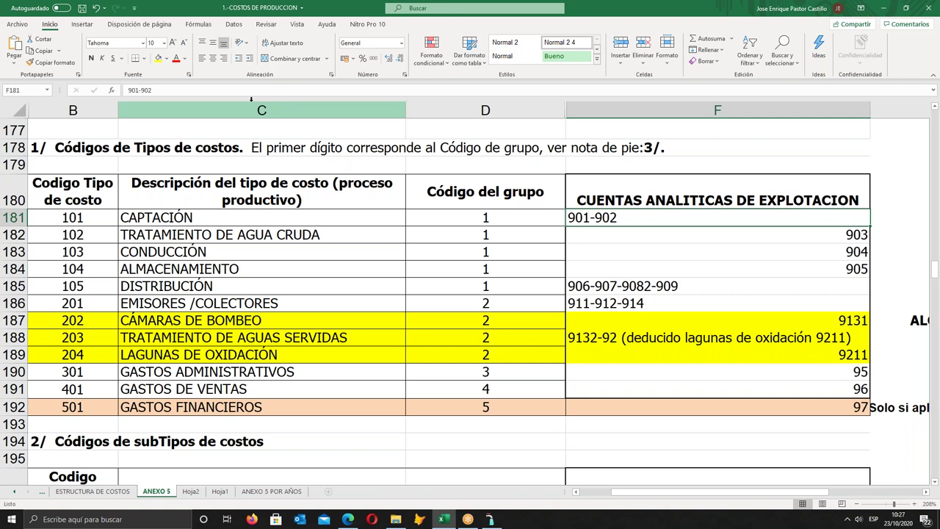
{"action": "left_click", "coordinate": [224, 58]}
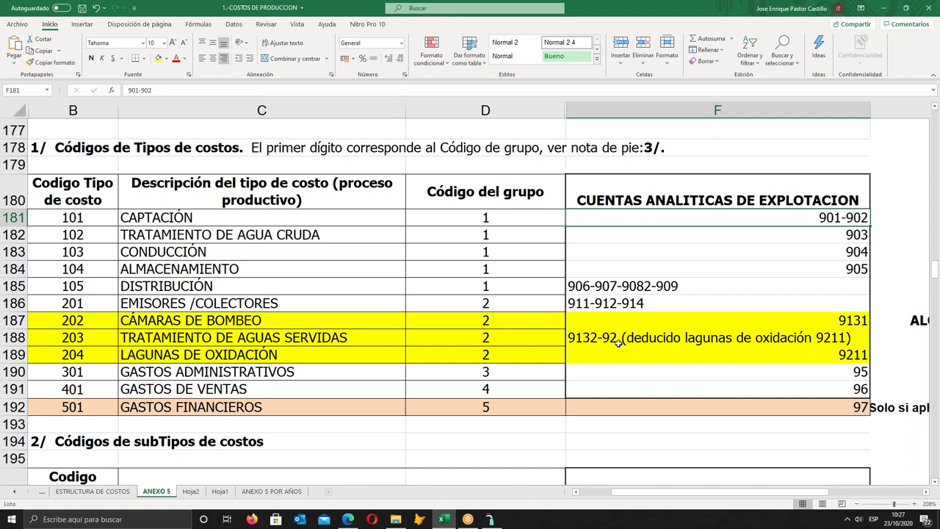
{"action": "left_click_drag", "start_coordinate": [599, 284], "coordinate": [604, 303]}
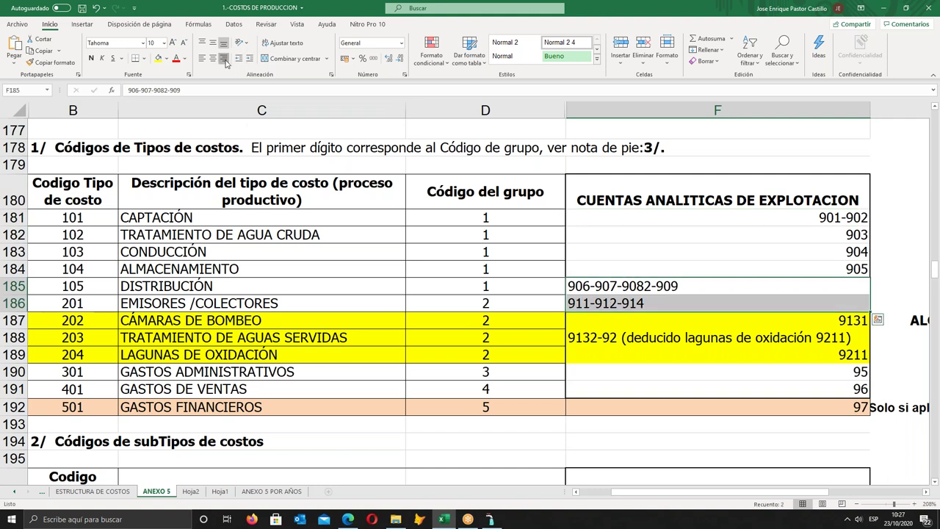
{"action": "left_click", "coordinate": [225, 59]}
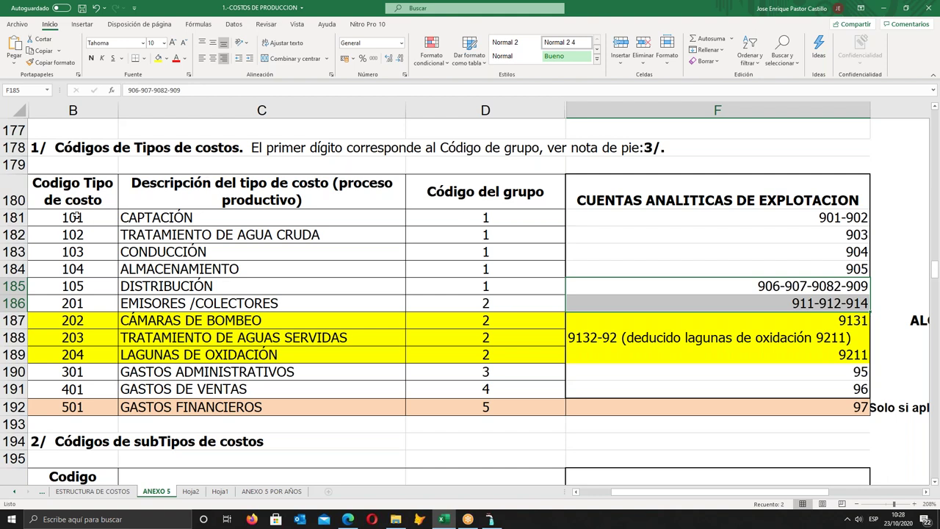
- Go through the cost type codes 101 to 401, and examine the 501 Gastos Financieros row up to its note in G192
{"action": "left_click", "coordinate": [75, 217]}
{"action": "left_click", "coordinate": [96, 387]}
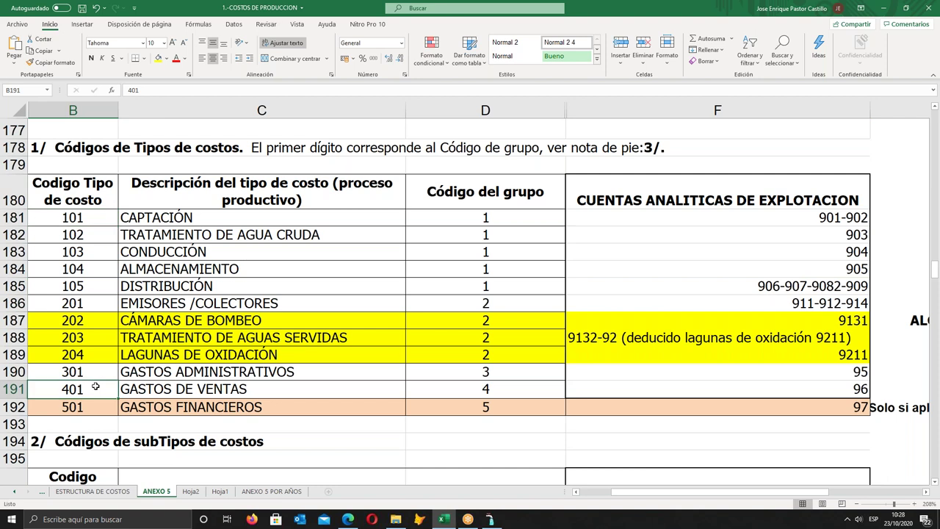
{"action": "left_click", "coordinate": [81, 409]}
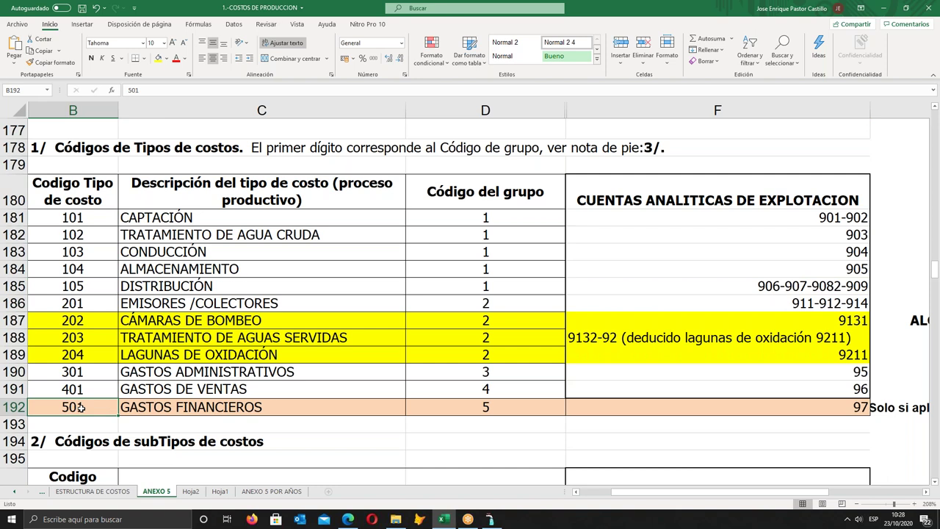
{"action": "key", "text": "Right"}
{"action": "key", "text": "Right"}
{"action": "key", "text": "Right"}
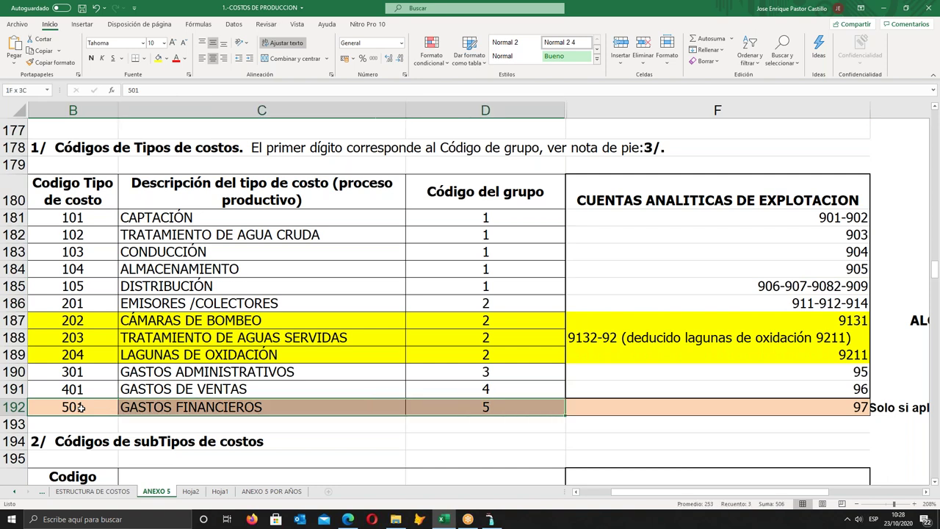
{"action": "key", "text": "Right"}
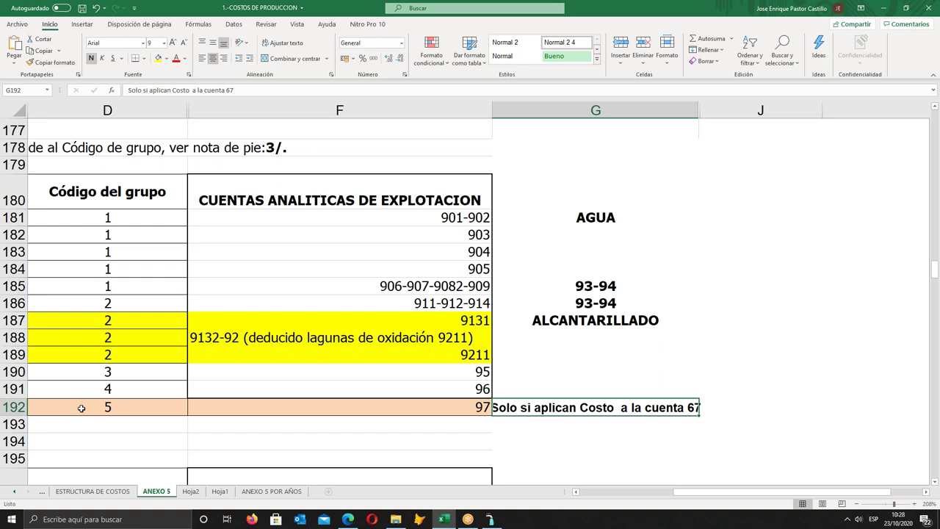
{"action": "key", "text": "Left"}
{"action": "key", "text": "Left"}
{"action": "key", "text": "Left"}
{"action": "key", "text": "Left"}
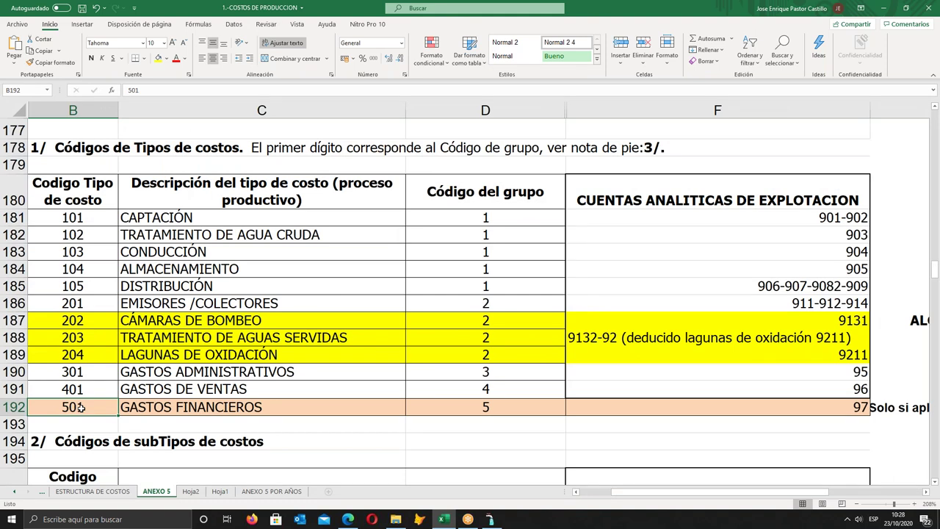
- Go through the cost type codes with their descriptions, and examine the analytical accounts from Captación to Emisores/Colectores in F181:F186
{"action": "left_click_drag", "start_coordinate": [85, 219], "coordinate": [284, 389]}
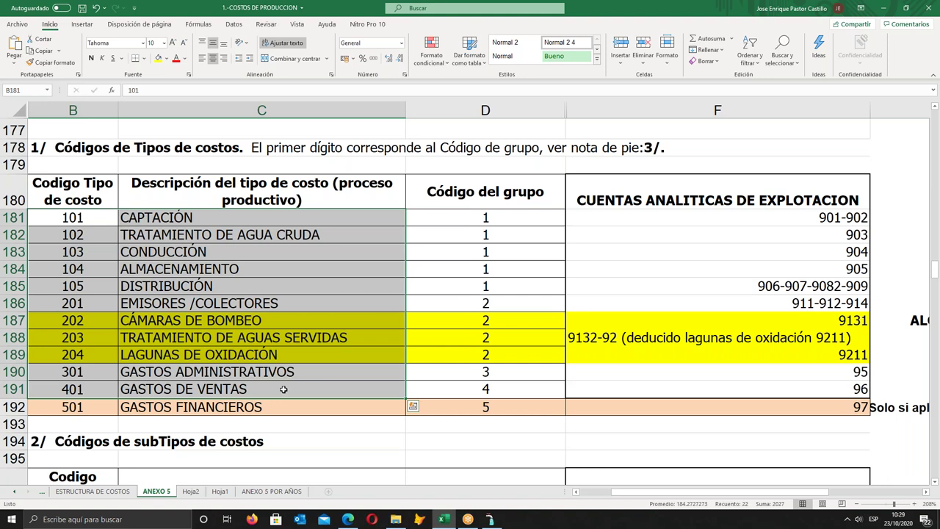
{"action": "left_click", "coordinate": [647, 219]}
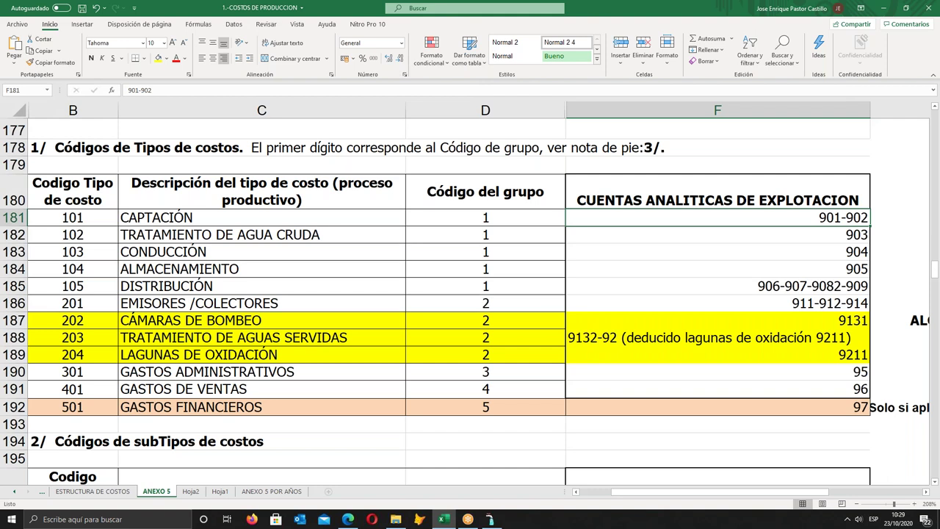
{"action": "left_click", "coordinate": [718, 234]}
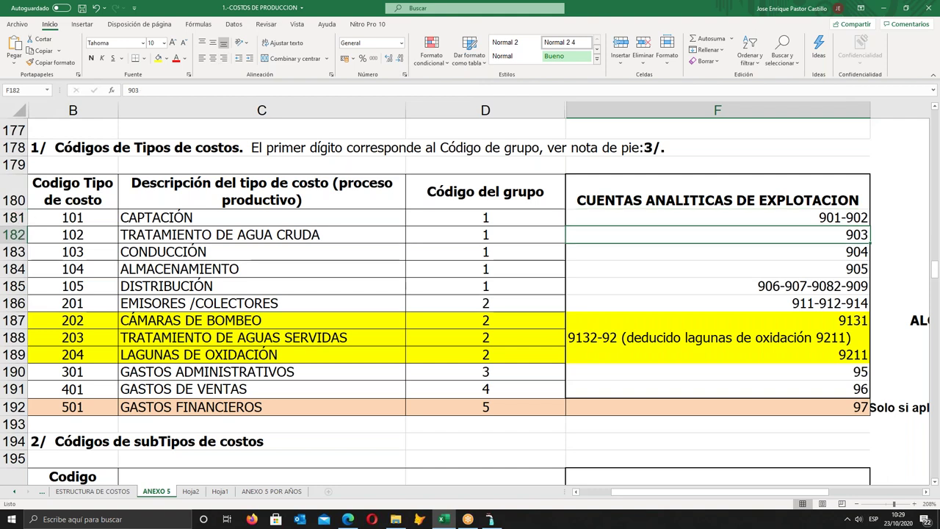
{"action": "left_click", "coordinate": [718, 251]}
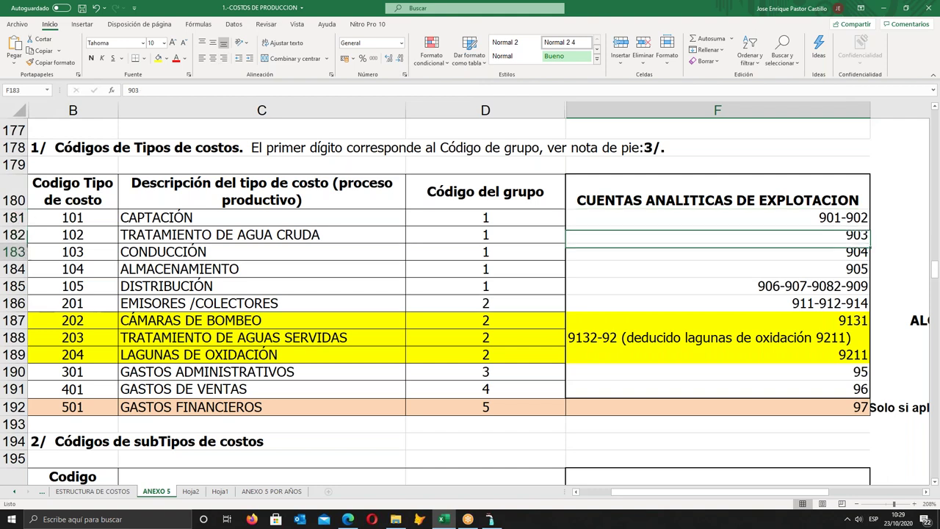
{"action": "left_click", "coordinate": [717, 269]}
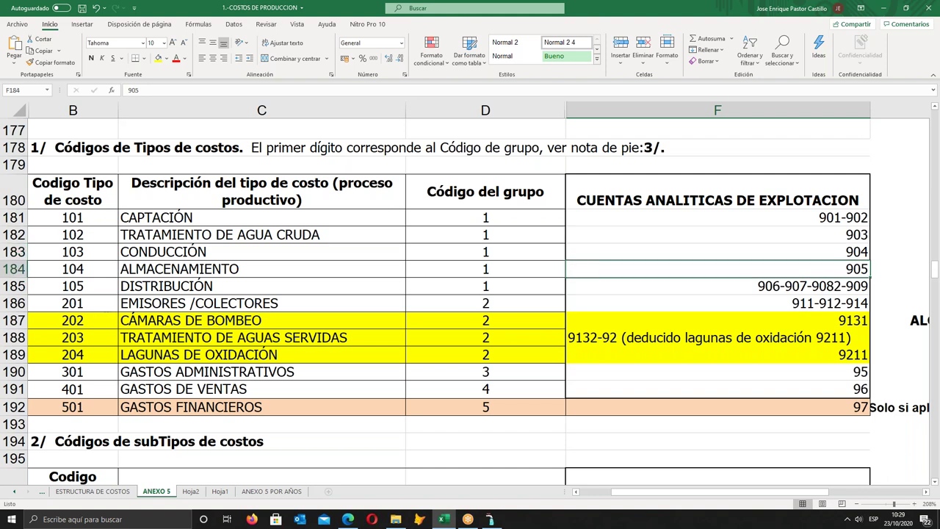
{"action": "left_click", "coordinate": [718, 286]}
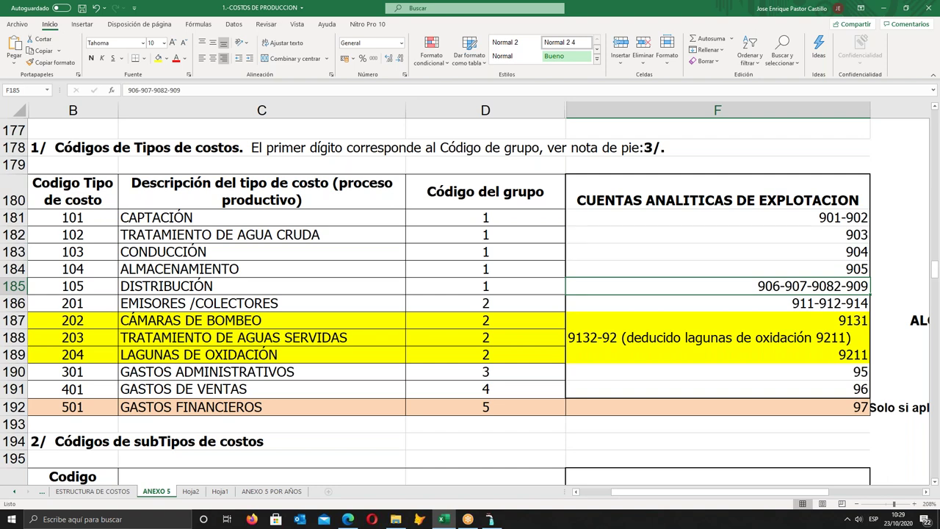
{"action": "left_click", "coordinate": [718, 302]}
{"action": "left_click", "coordinate": [717, 286]}
{"action": "left_click", "coordinate": [717, 302]}
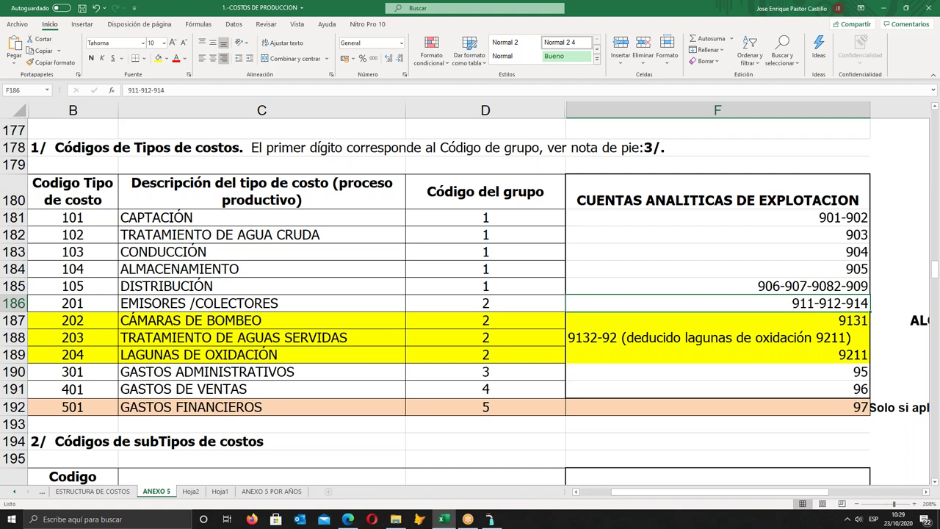
- Go through the analytical accounts from Cámaras de Bombeo to Gastos Financieros in F187:F192, and highlight all accounts in F181:F192
{"action": "left_click", "coordinate": [718, 321]}
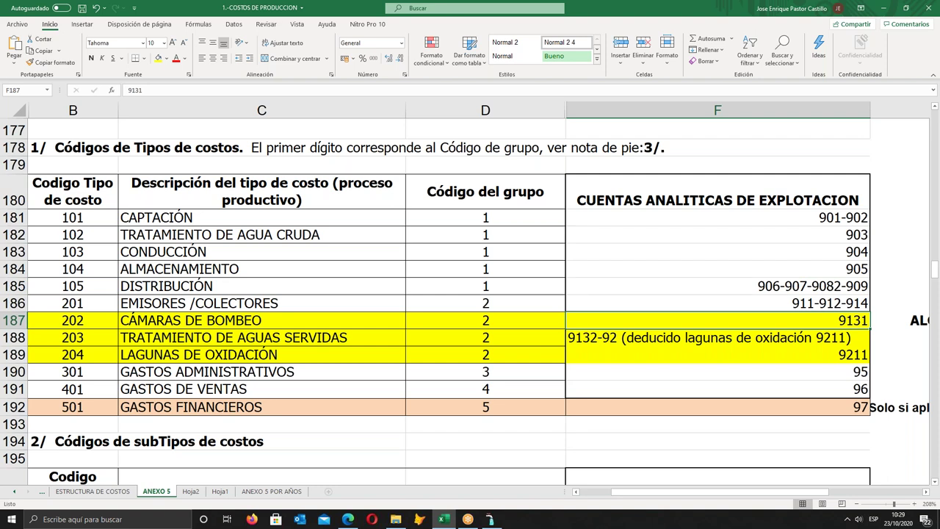
{"action": "left_click", "coordinate": [718, 337]}
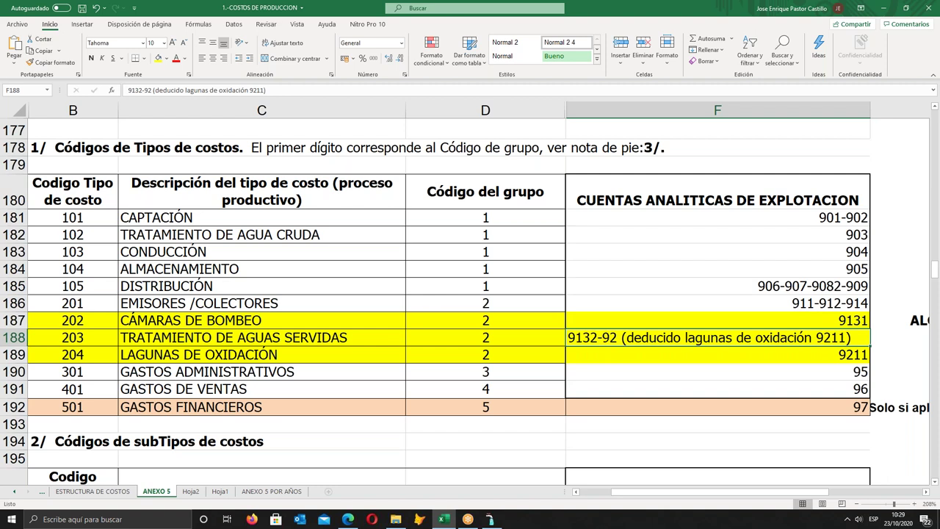
{"action": "left_click", "coordinate": [718, 354]}
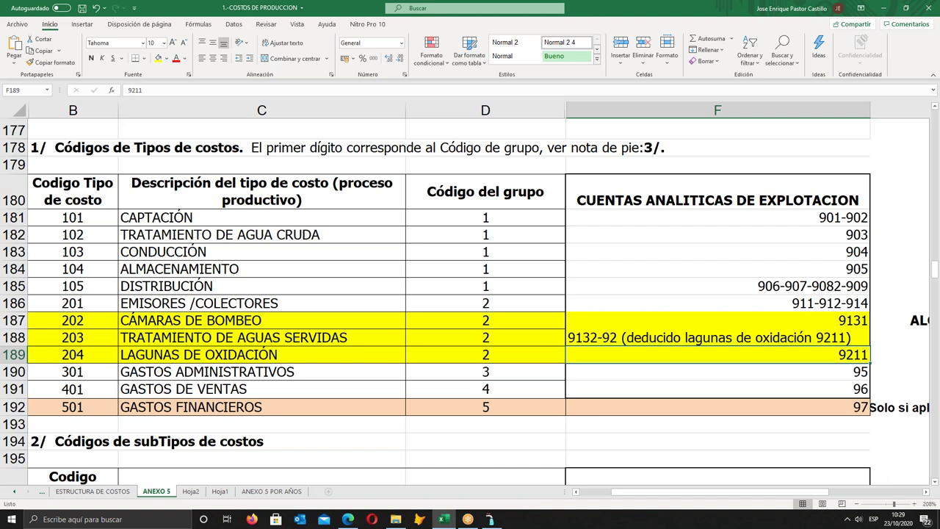
{"action": "left_click", "coordinate": [718, 372]}
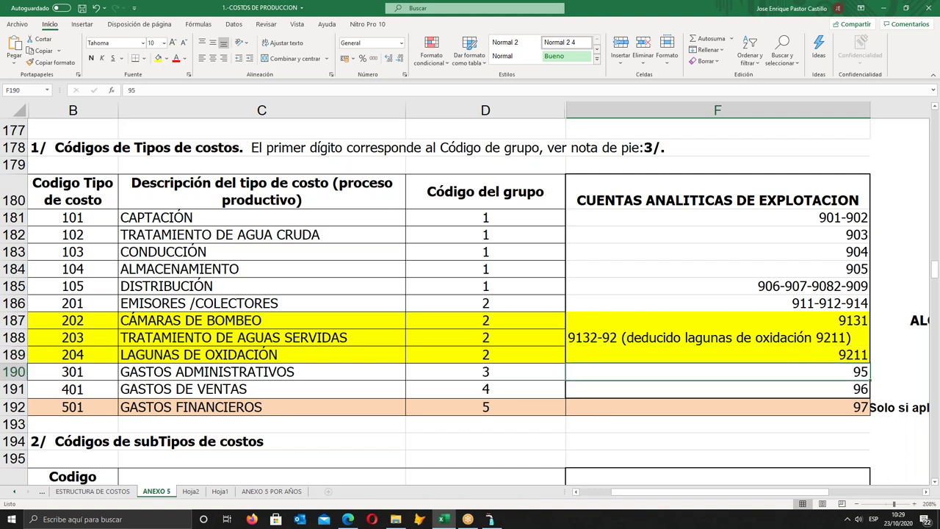
{"action": "left_click", "coordinate": [718, 388]}
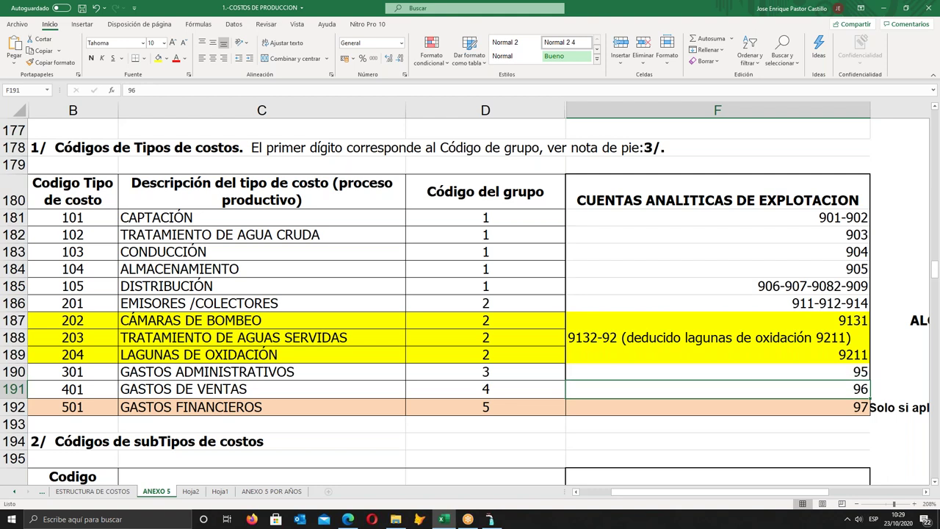
{"action": "left_click", "coordinate": [718, 407]}
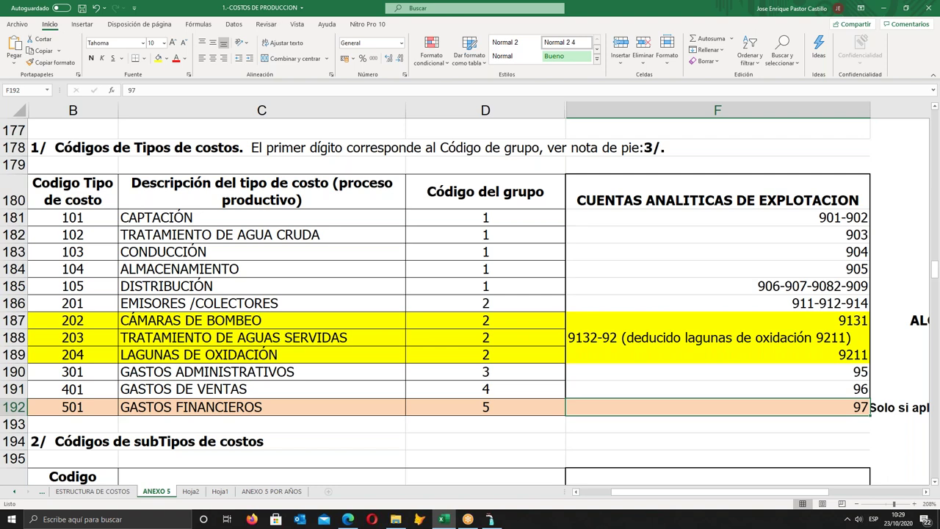
{"action": "left_click_drag", "start_coordinate": [644, 222], "coordinate": [674, 404]}
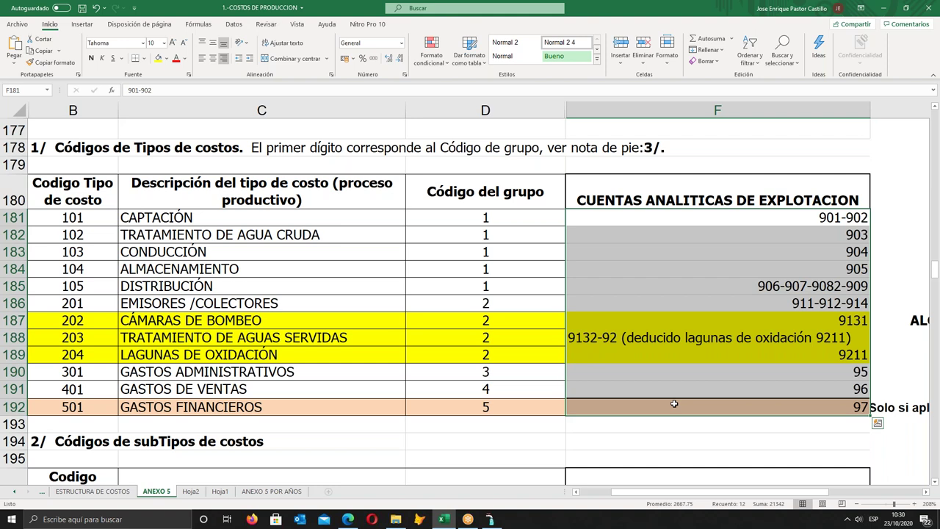
- Follow the 105 Distribución row across from its code to the entry in G185 and back
{"action": "left_click", "coordinate": [57, 286]}
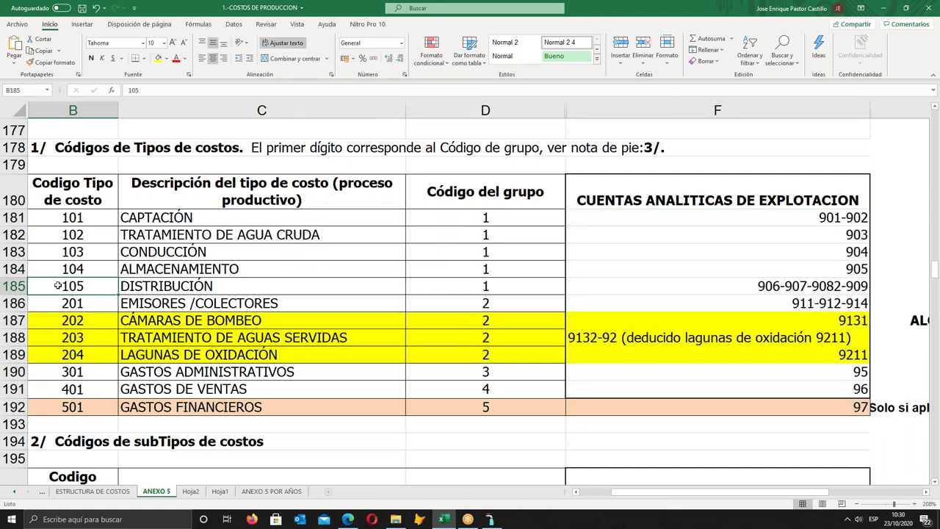
{"action": "key", "text": "Right"}
{"action": "key", "text": "Right"}
{"action": "key", "text": "Right"}
{"action": "key", "text": "Right"}
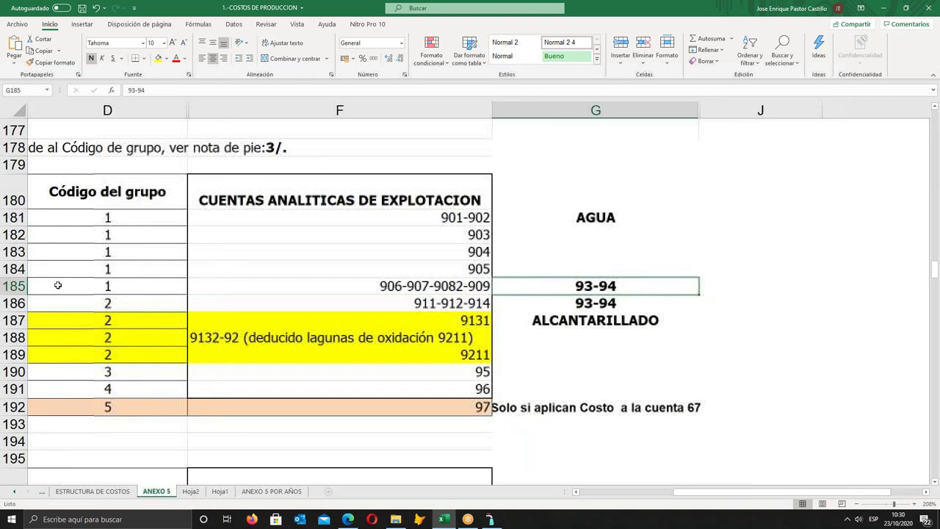
{"action": "key", "text": "Left"}
{"action": "key", "text": "Left"}
{"action": "key", "text": "Left"}
{"action": "key", "text": "Left"}
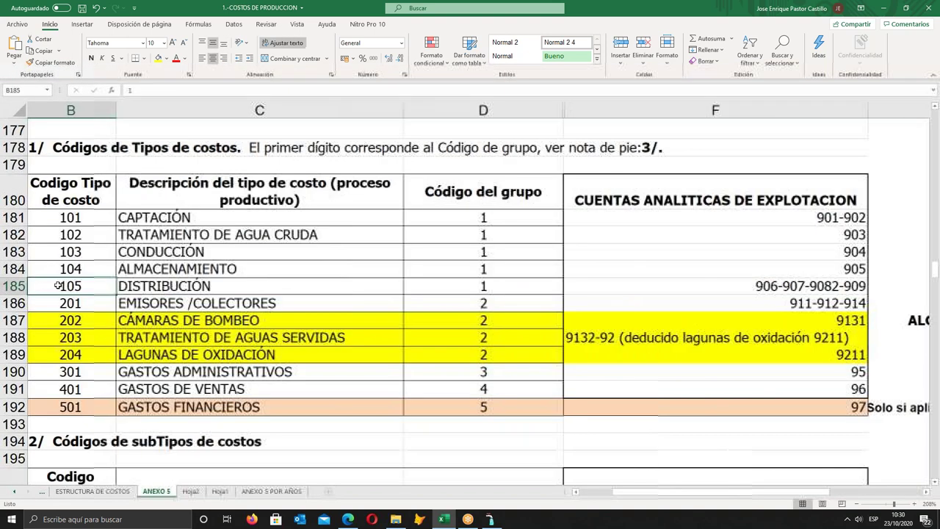
- Freeze the panes at D185 and bring column G into view beside the frozen cost type codes and descriptions
{"action": "key", "text": "Right"}
{"action": "key", "text": "Right"}
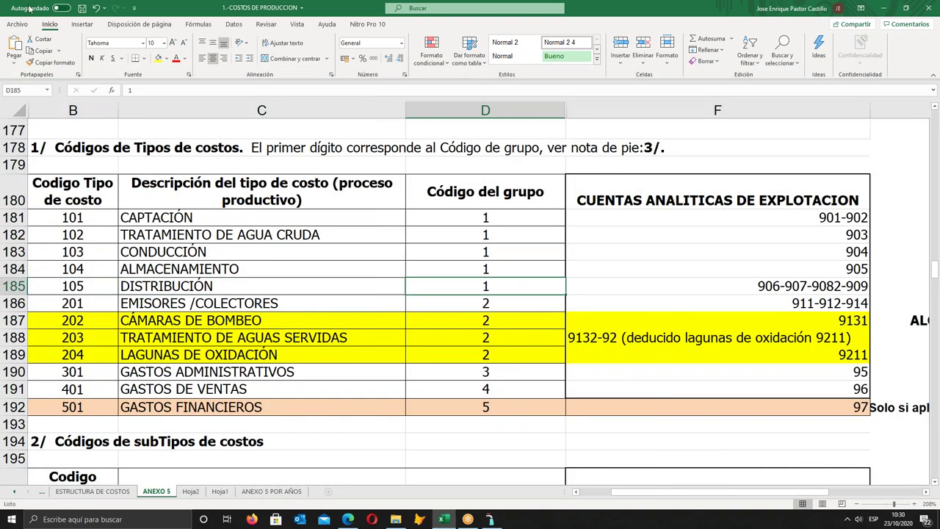
{"action": "left_click", "coordinate": [297, 24]}
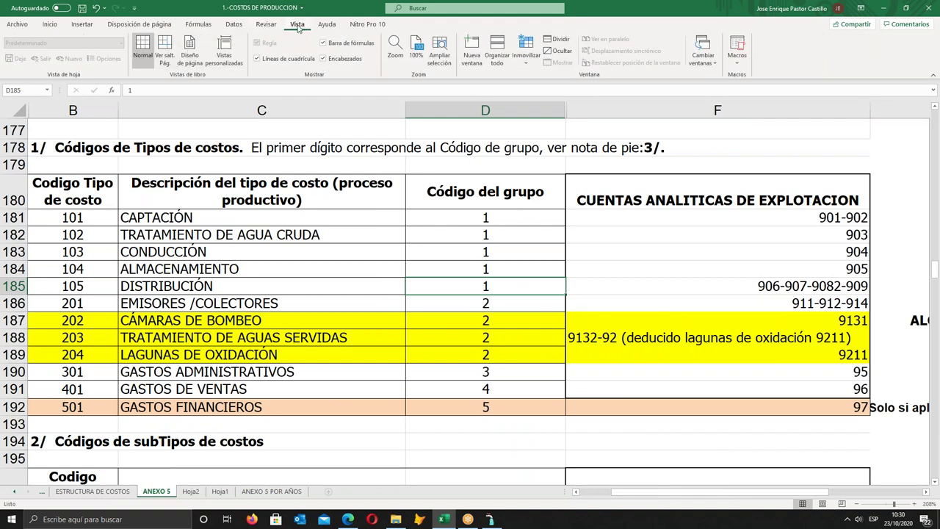
{"action": "left_click", "coordinate": [526, 55]}
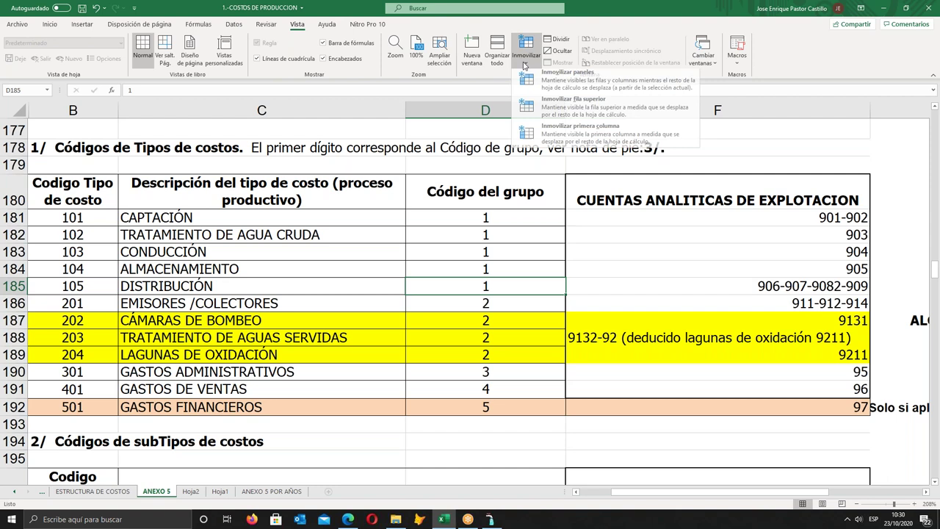
{"action": "left_click", "coordinate": [539, 87]}
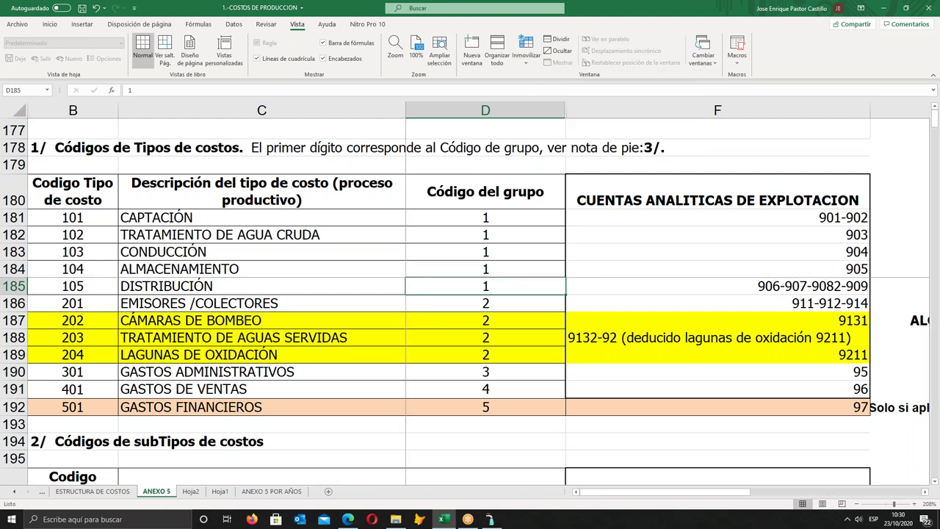
{"action": "key", "text": "Right"}
{"action": "scroll", "coordinate": [662, 294], "scroll_direction": "right", "scroll_amount": 3}
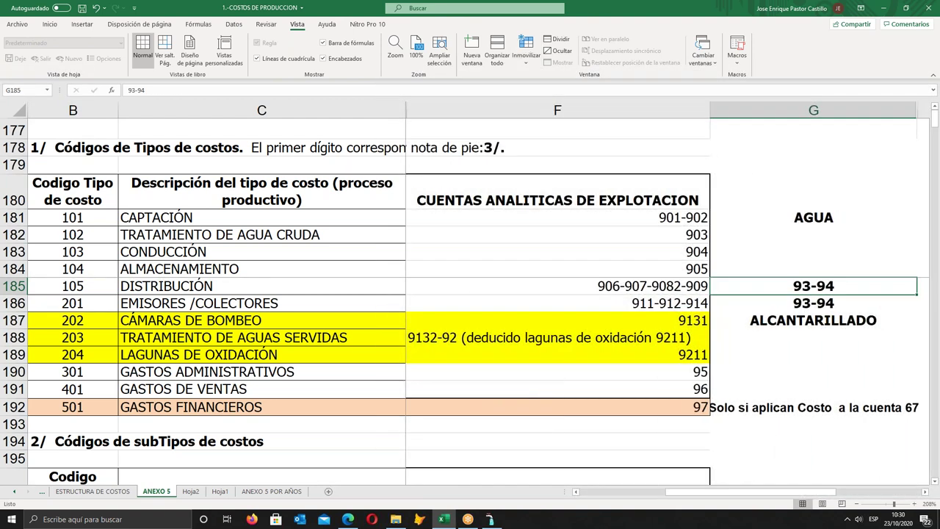
{"action": "key", "text": "Right"}
{"action": "scroll", "coordinate": [661, 294], "scroll_direction": "left", "scroll_amount": 3}
- Compare the Distribución, Emisores/Colectores and Captación codes with their analytical accounts and the entries in column G
{"action": "left_click", "coordinate": [71, 287]}
{"action": "left_click", "coordinate": [85, 305]}
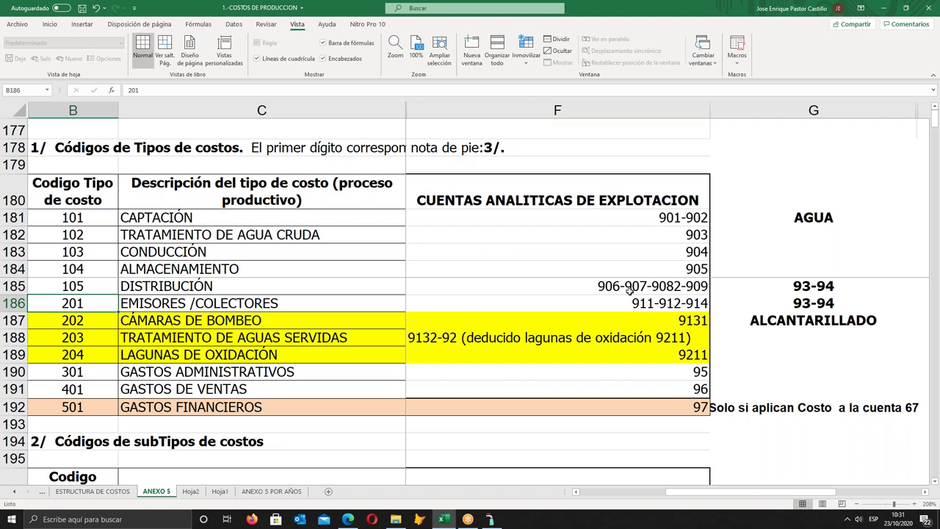
{"action": "left_click", "coordinate": [579, 291]}
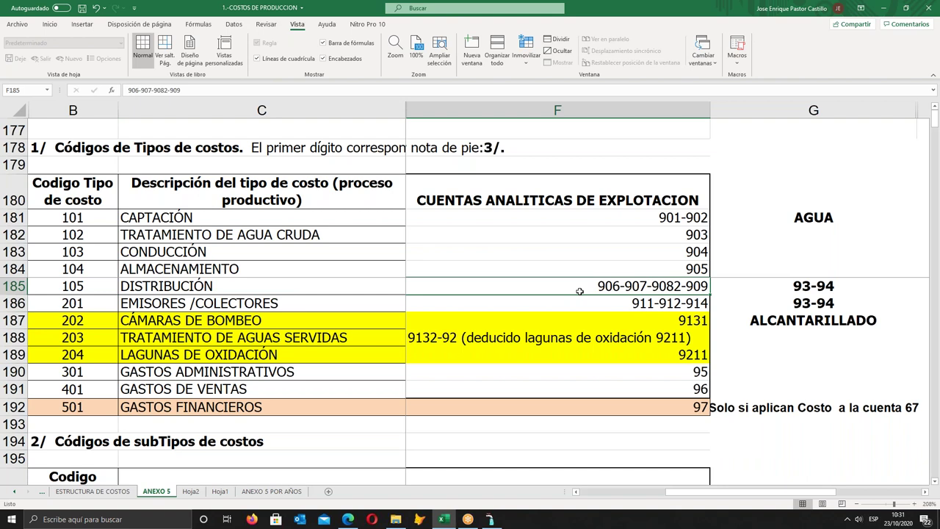
{"action": "left_click", "coordinate": [89, 220]}
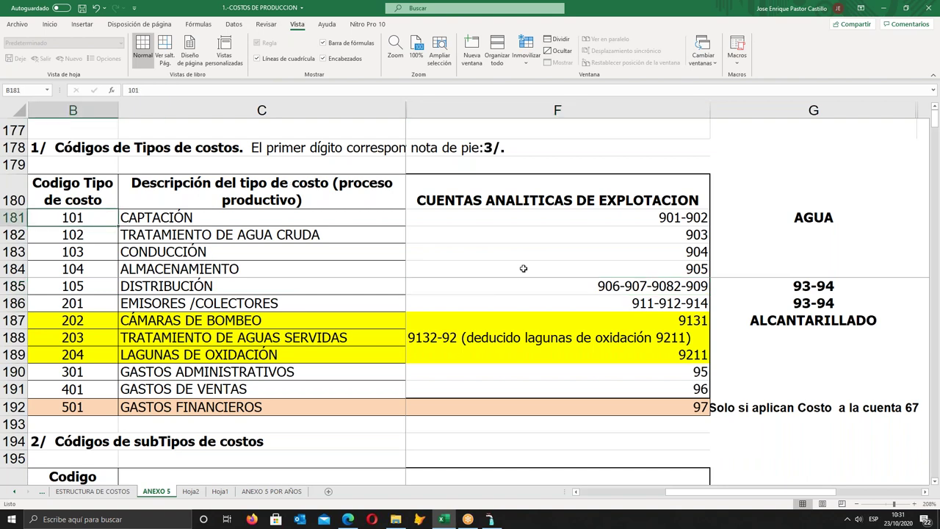
{"action": "left_click", "coordinate": [590, 215]}
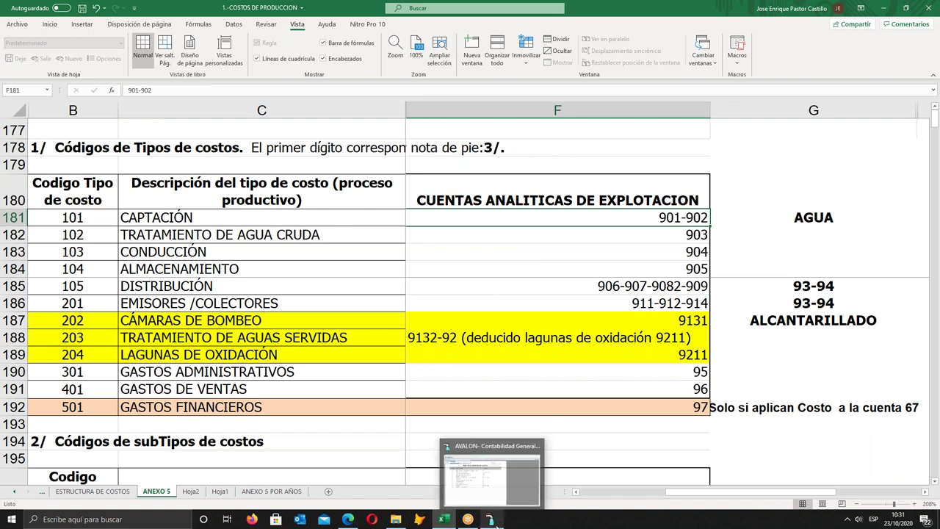
- Switch to AVALON, close the Tabla de Elementos de Costos with its preview, and open the Costos table
{"action": "left_click", "coordinate": [485, 474]}
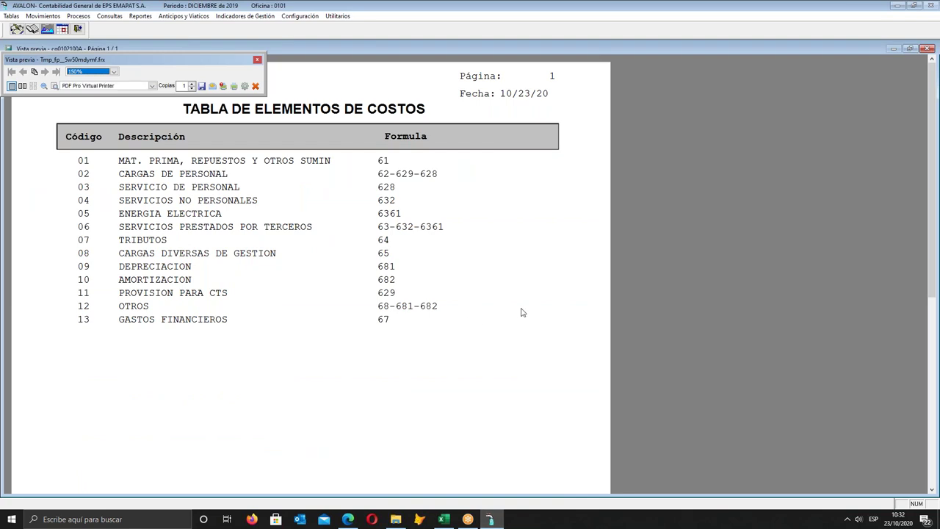
{"action": "key", "text": "Escape"}
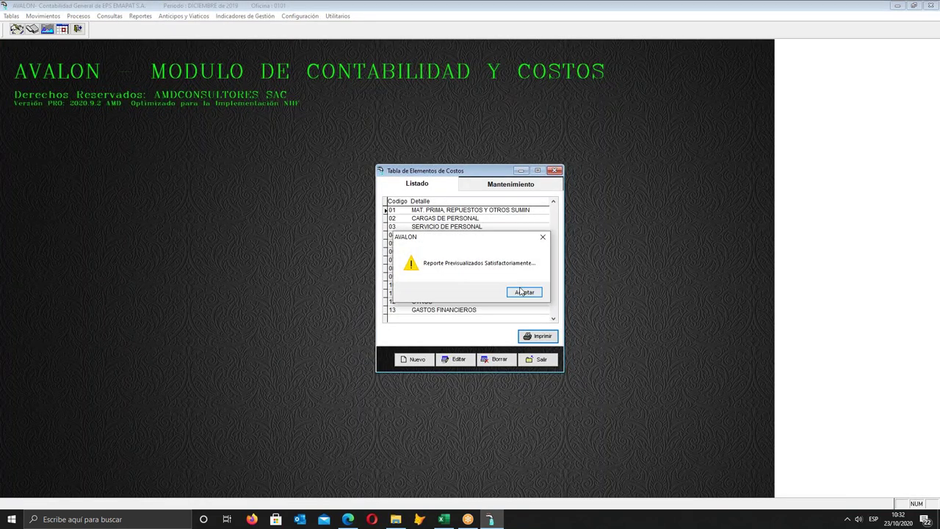
{"action": "left_click", "coordinate": [535, 293]}
{"action": "left_click", "coordinate": [548, 360]}
{"action": "left_click", "coordinate": [11, 16]}
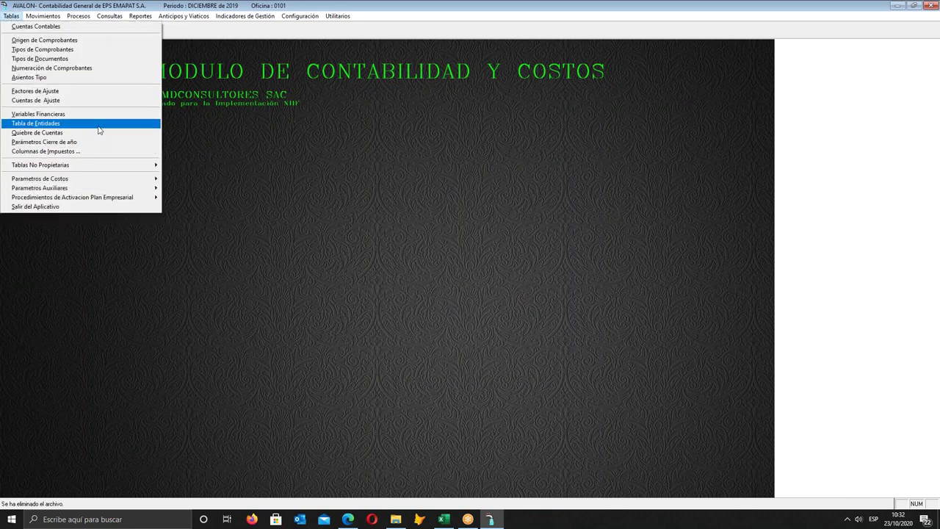
{"action": "mouse_move", "coordinate": [141, 180]}
{"action": "left_click", "coordinate": [272, 210]}
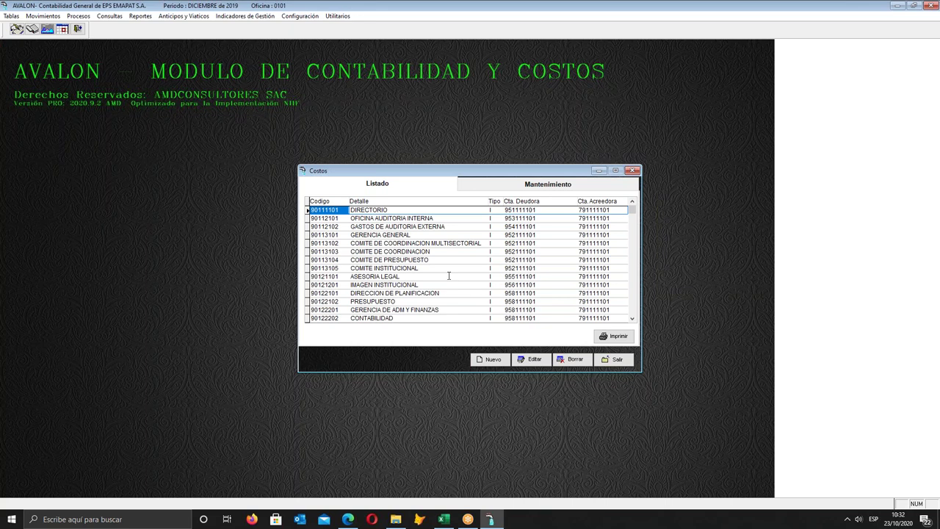
- Browse the cost centres, open record 90113104 COMITE DE PRESUPUESTO for editing, and highlight its Detalle text
{"action": "scroll", "coordinate": [373, 261], "scroll_direction": "down", "scroll_amount": 1}
{"action": "scroll", "coordinate": [375, 261], "scroll_direction": "up", "scroll_amount": 1}
{"action": "scroll", "coordinate": [337, 257], "scroll_direction": "down", "scroll_amount": 2}
{"action": "scroll", "coordinate": [316, 239], "scroll_direction": "up", "scroll_amount": 1}
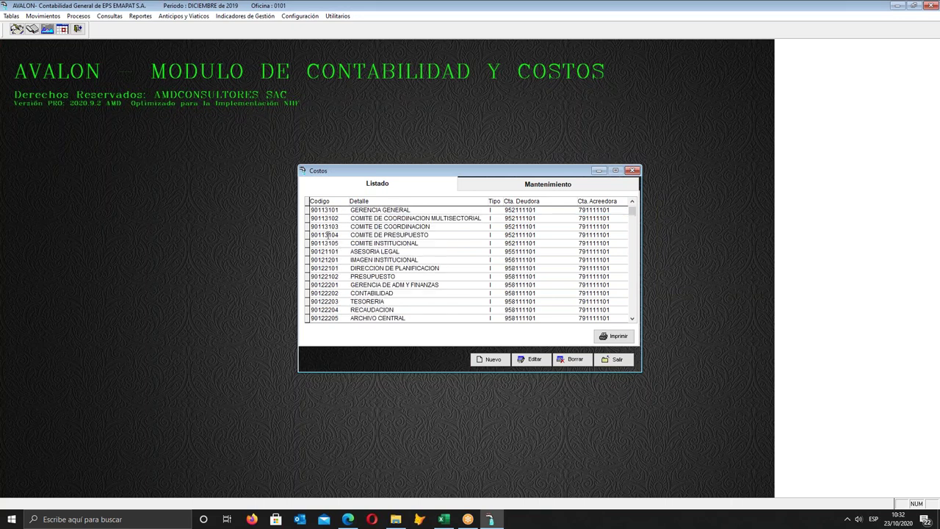
{"action": "left_click", "coordinate": [329, 235]}
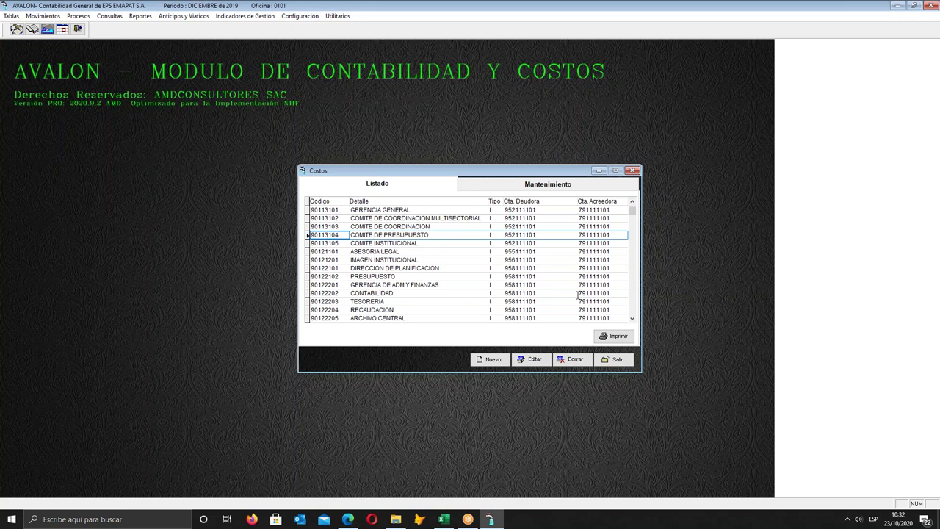
{"action": "left_click", "coordinate": [526, 187]}
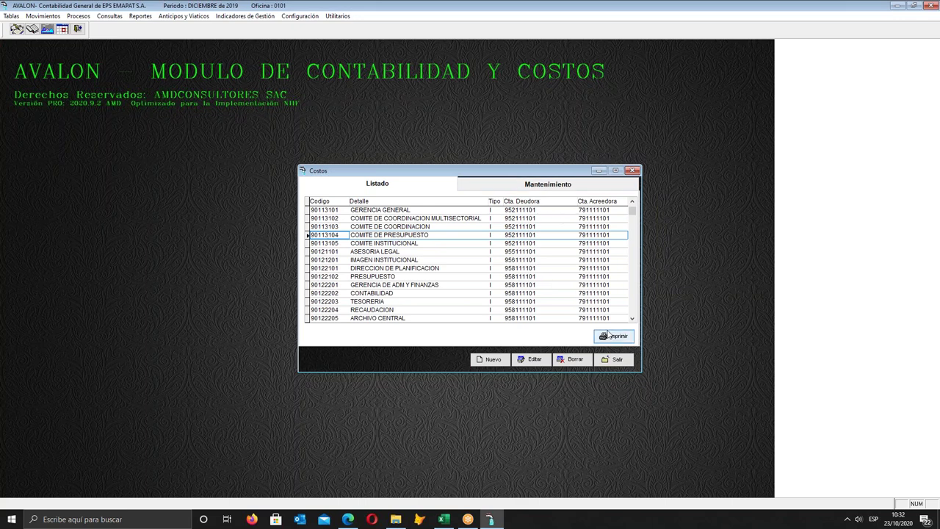
{"action": "left_click", "coordinate": [534, 360]}
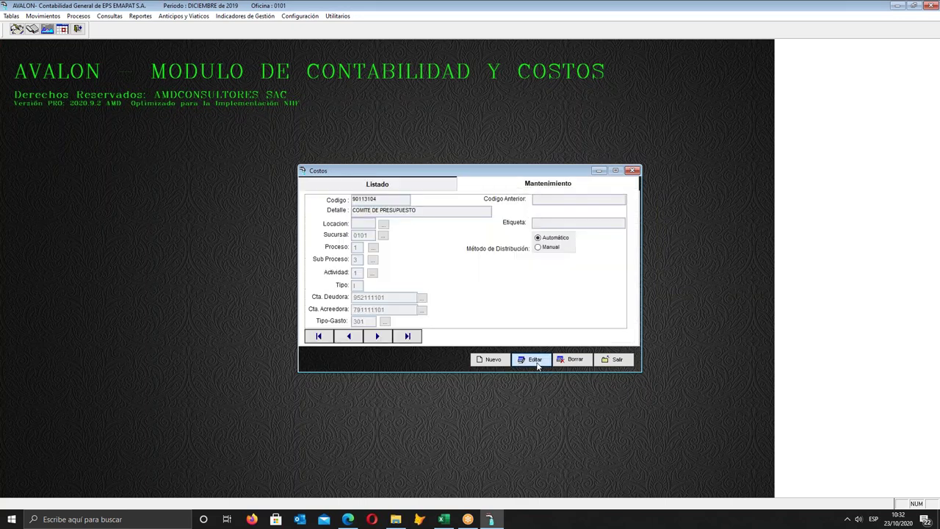
{"action": "left_click_drag", "start_coordinate": [434, 211], "coordinate": [336, 208]}
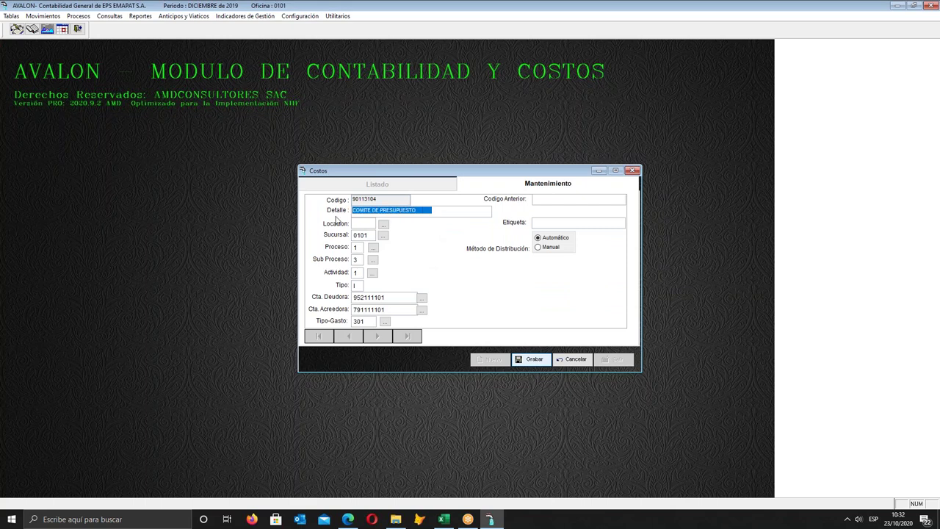
- Highlight the Cta. Deudora and Tipo-Gasto values of the COMITE DE PRESUPUESTO record
{"action": "left_click_drag", "start_coordinate": [391, 298], "coordinate": [339, 299]}
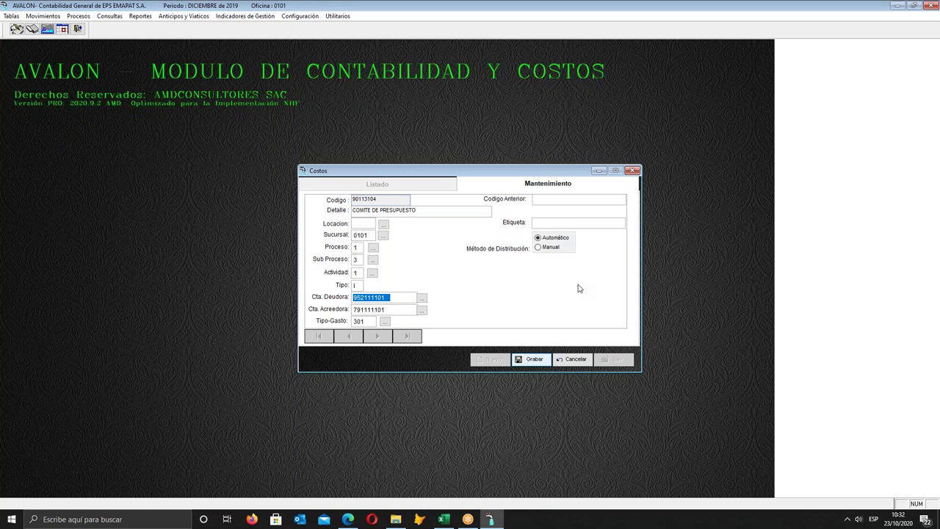
{"action": "left_click_drag", "start_coordinate": [373, 321], "coordinate": [329, 321]}
{"action": "left_click_drag", "start_coordinate": [395, 299], "coordinate": [353, 321]}
- Switch to the Excel workbook and check the Gastos Administrativos row's code, group and analytical account in ANEXO 5
{"action": "left_click", "coordinate": [444, 520]}
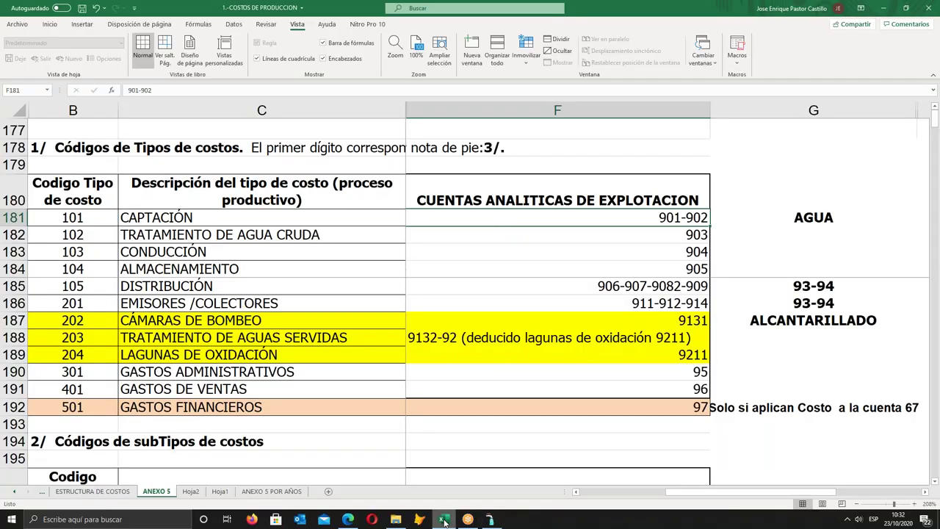
{"action": "left_click", "coordinate": [124, 368]}
{"action": "key", "text": "Right"}
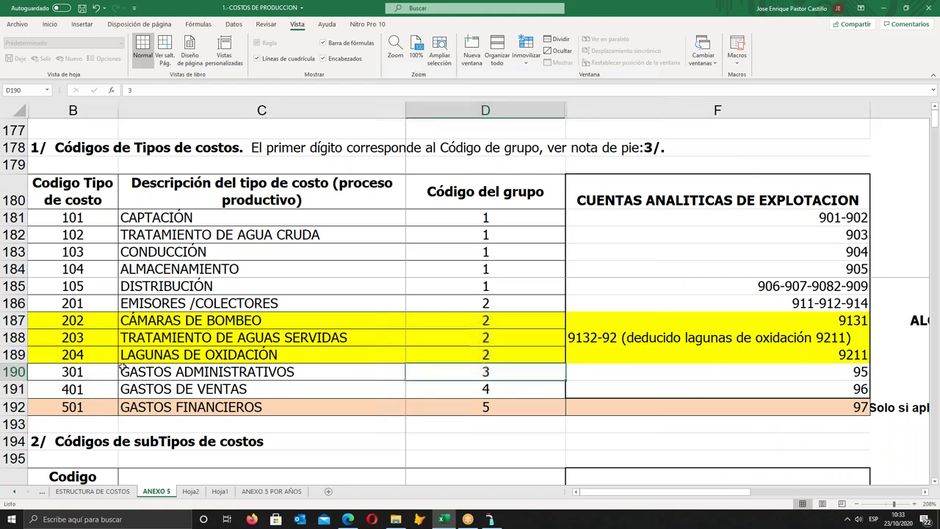
{"action": "key", "text": "Left"}
{"action": "key", "text": "Right"}
{"action": "key", "text": "Right"}
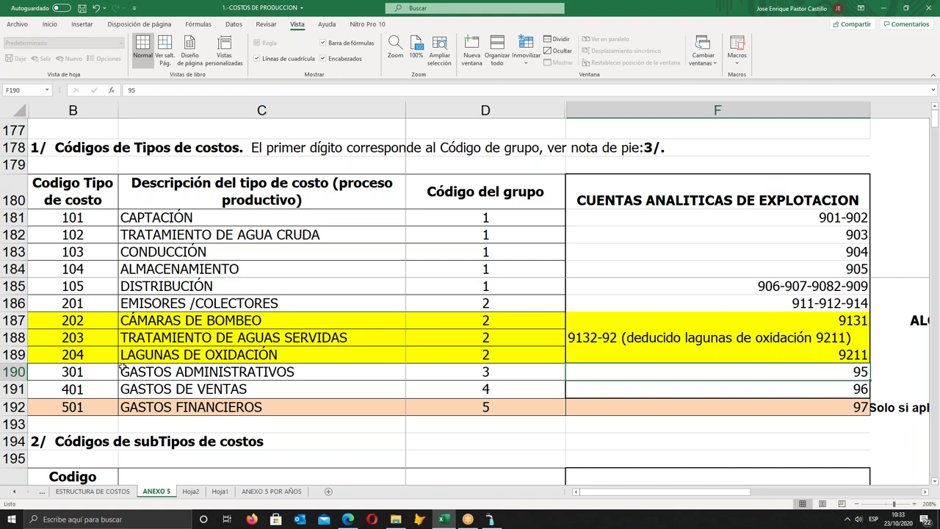
- Switch to AVALON, leave the current record and open record 90122206 GASTOS FINANCIEROS for editing
{"action": "left_click", "coordinate": [490, 521]}
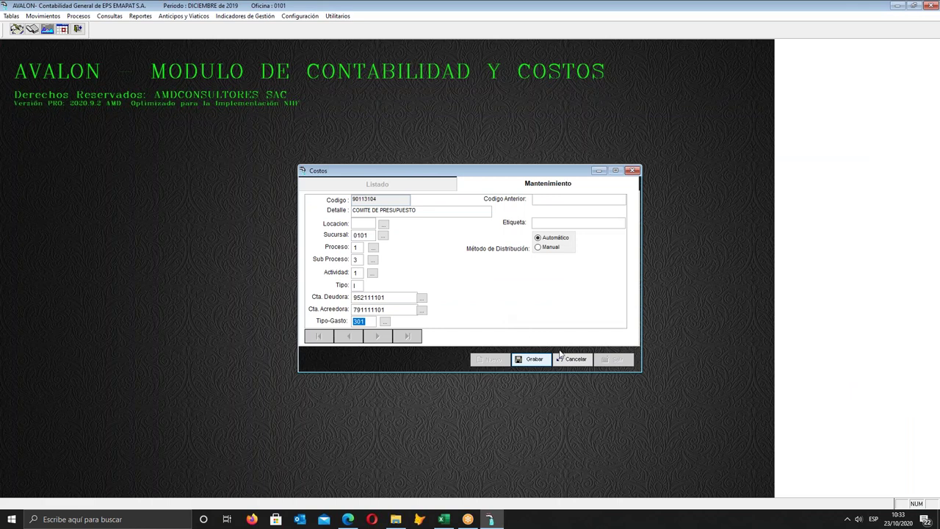
{"action": "left_click", "coordinate": [377, 184]}
{"action": "left_click", "coordinate": [368, 267]}
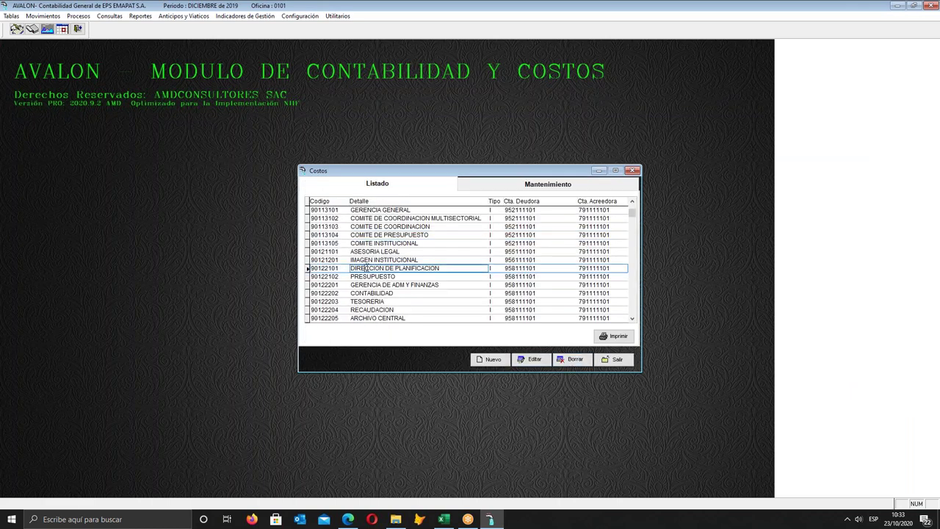
{"action": "scroll", "coordinate": [417, 259], "scroll_direction": "down", "scroll_amount": 3}
{"action": "left_click", "coordinate": [372, 246]}
{"action": "left_click", "coordinate": [348, 252]}
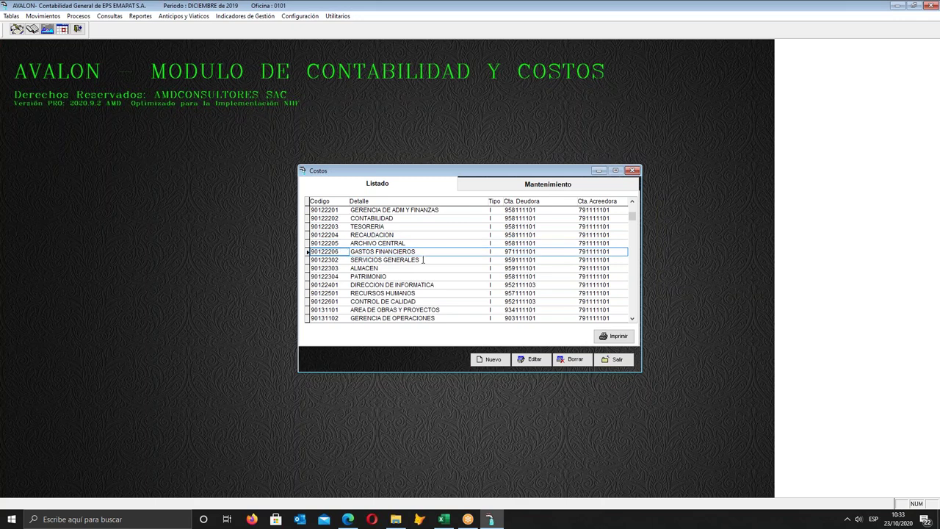
{"action": "left_click", "coordinate": [529, 184]}
{"action": "left_click", "coordinate": [530, 359]}
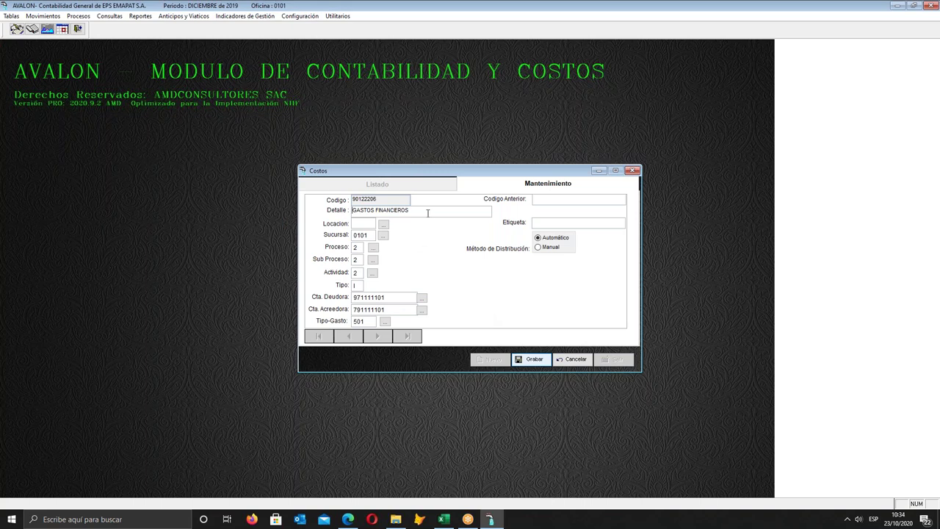
- Highlight the record's Detalle and Cta. Deudora, and compare them with the Gastos Financieros row in the Excel workbook
{"action": "left_click_drag", "start_coordinate": [428, 213], "coordinate": [322, 213]}
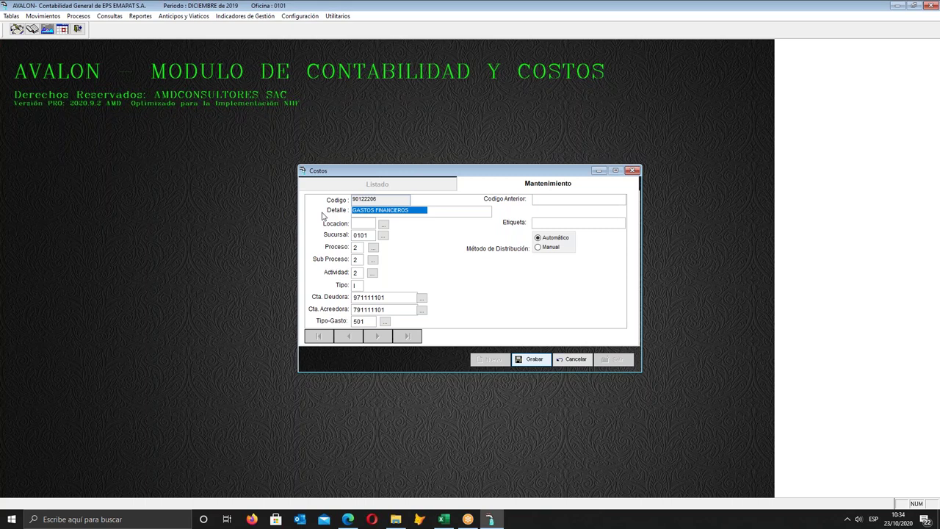
{"action": "left_click_drag", "start_coordinate": [395, 297], "coordinate": [325, 298]}
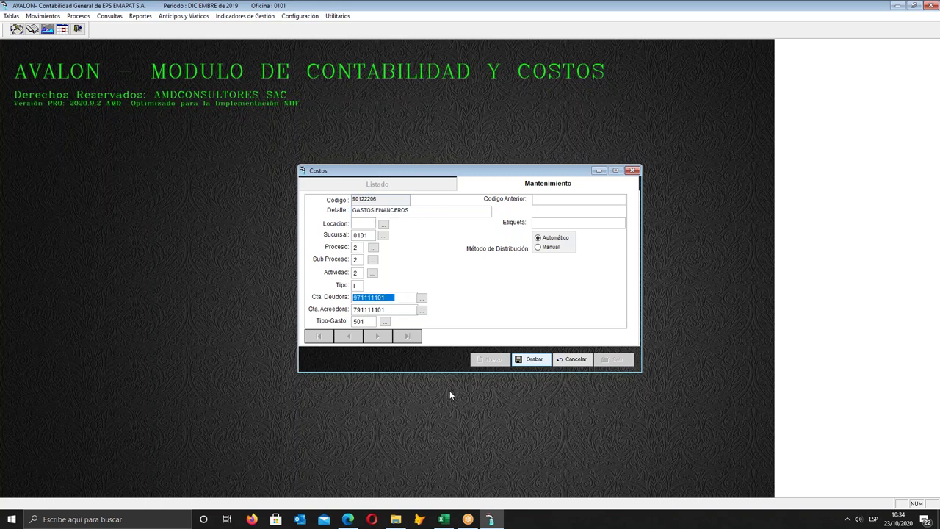
{"action": "mouse_move", "coordinate": [443, 519]}
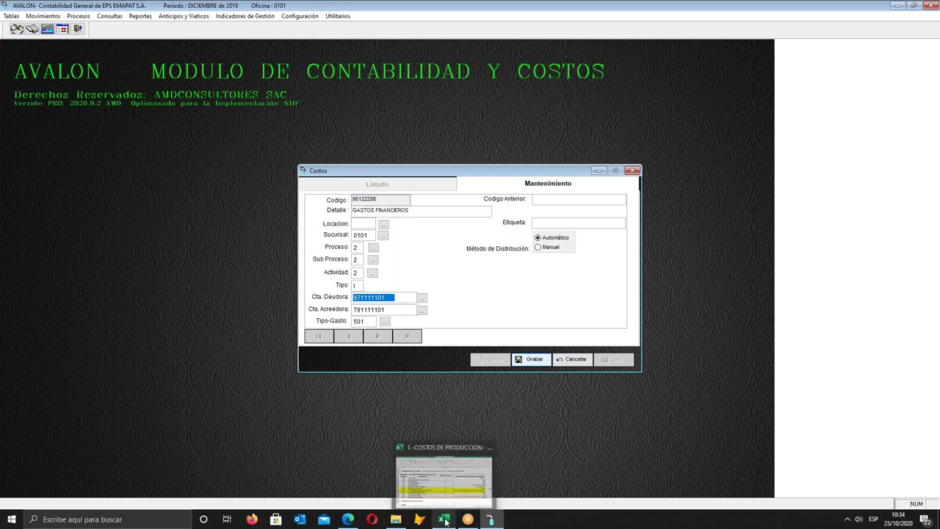
{"action": "left_click", "coordinate": [432, 480]}
{"action": "left_click", "coordinate": [745, 412]}
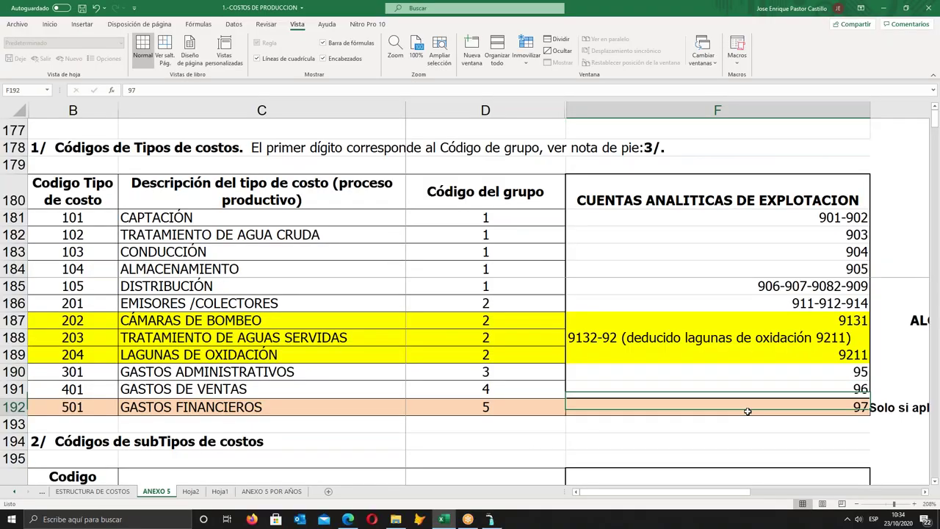
{"action": "left_click", "coordinate": [54, 407]}
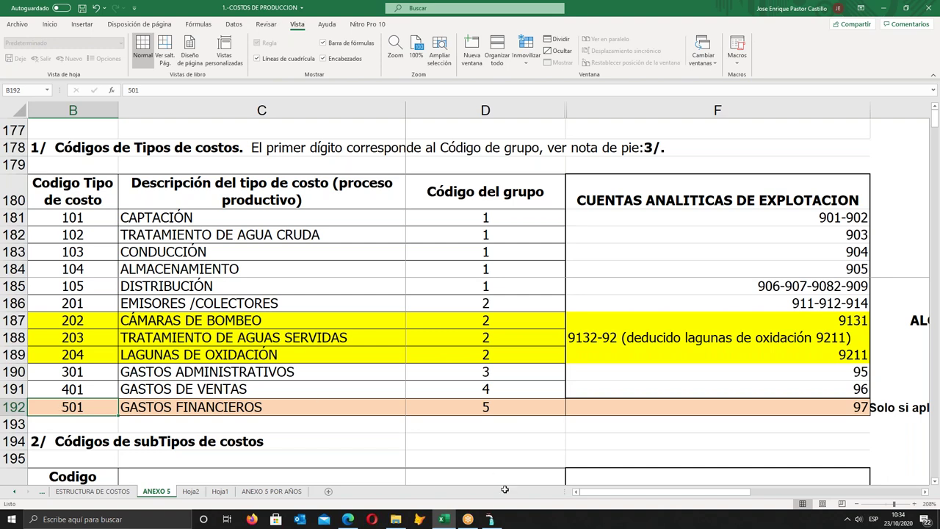
- Cancel the edit of the GASTOS FINANCIEROS record in AVALON, and recheck the analytical account of cost type 501 in Excel
{"action": "left_click", "coordinate": [491, 520]}
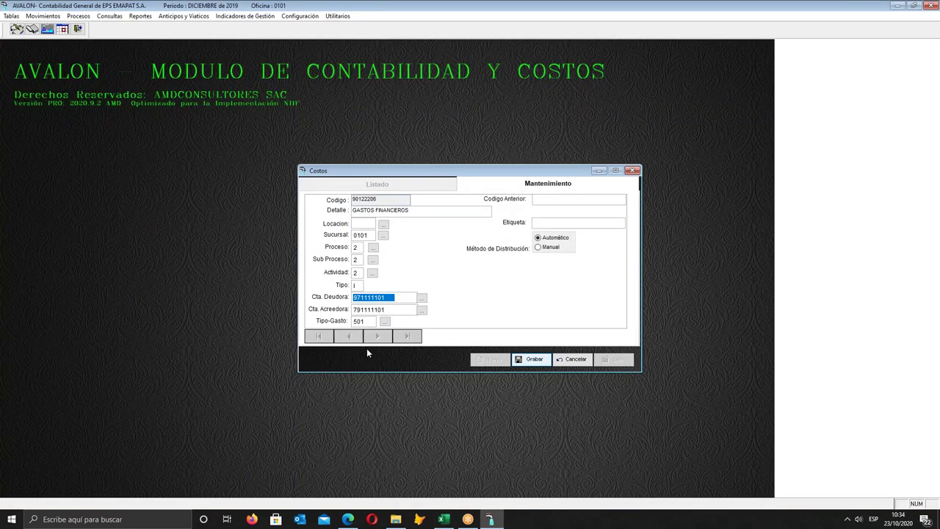
{"action": "left_click", "coordinate": [573, 359]}
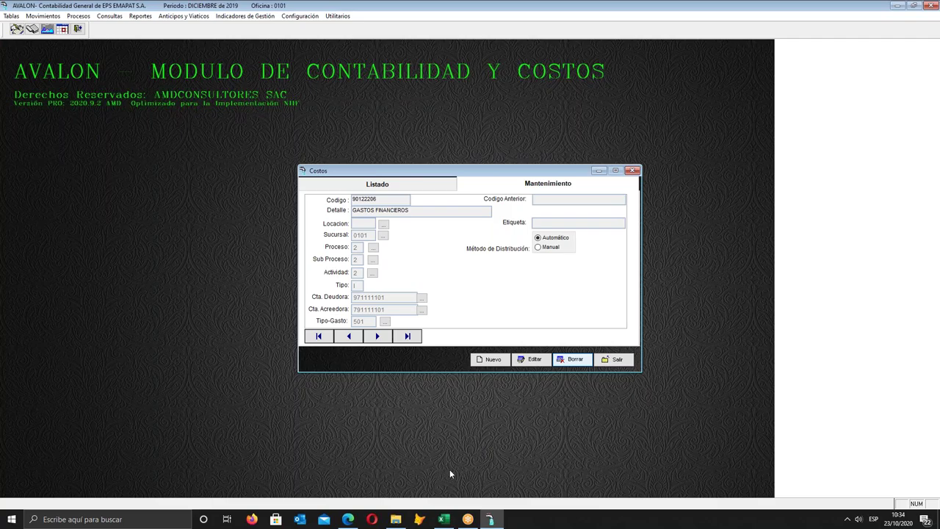
{"action": "left_click", "coordinate": [443, 520]}
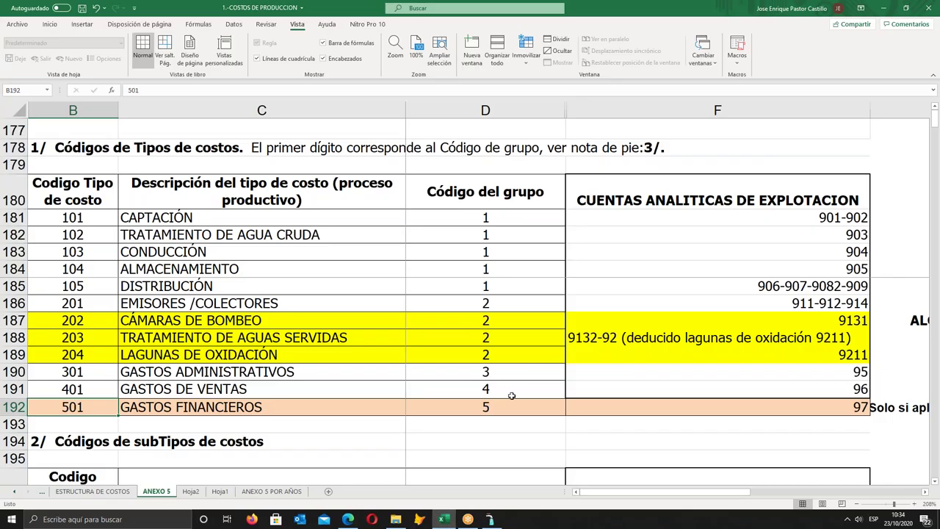
{"action": "left_click", "coordinate": [576, 408]}
{"action": "left_click", "coordinate": [429, 426]}
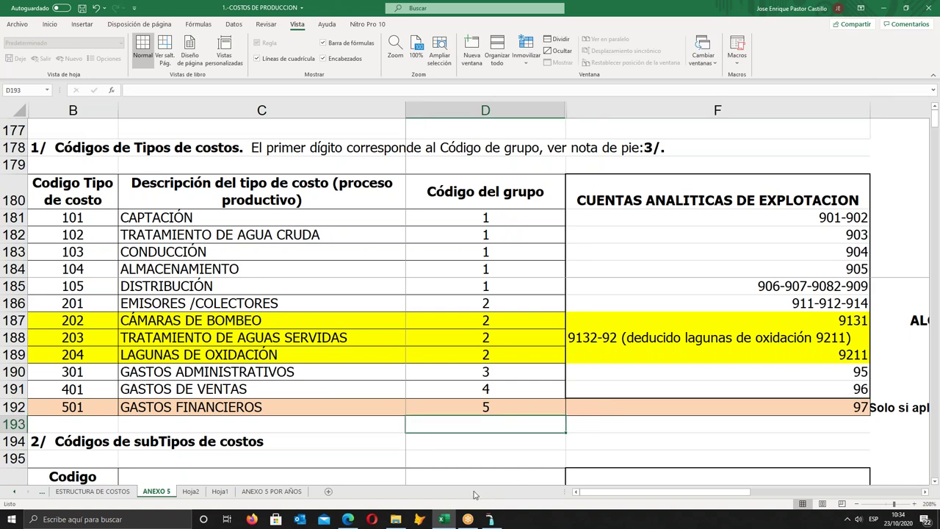
- Switch to AVALON, close the Costos window and reopen the Tabla de Sub Costos (Actividades)
{"action": "left_click", "coordinate": [491, 519]}
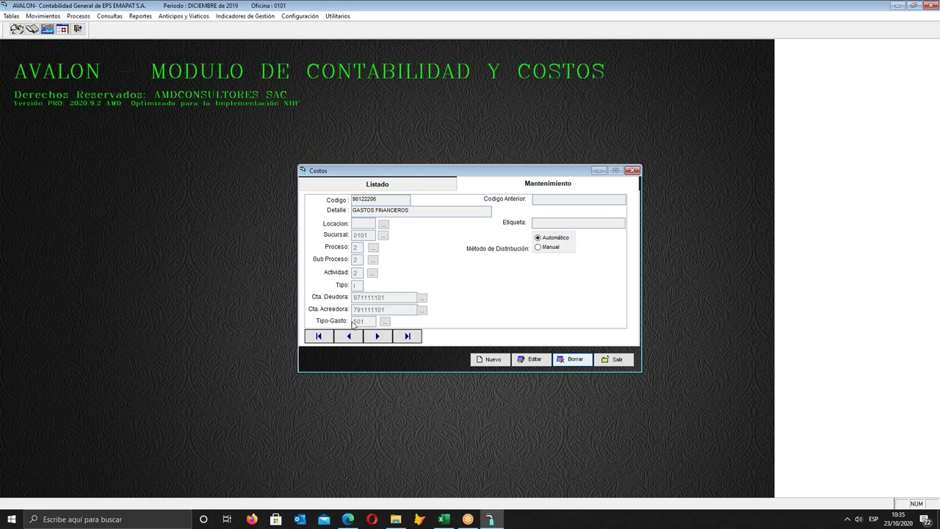
{"action": "left_click", "coordinate": [621, 360]}
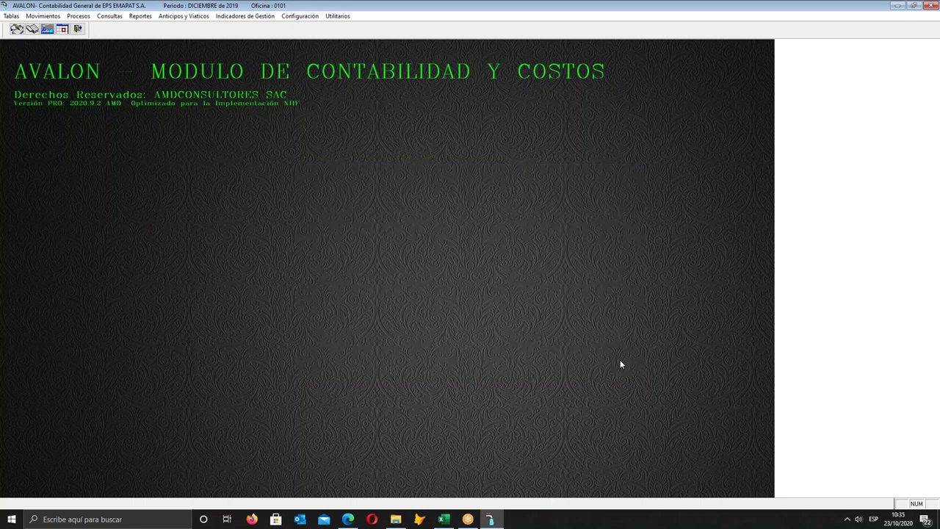
{"action": "left_click", "coordinate": [11, 16]}
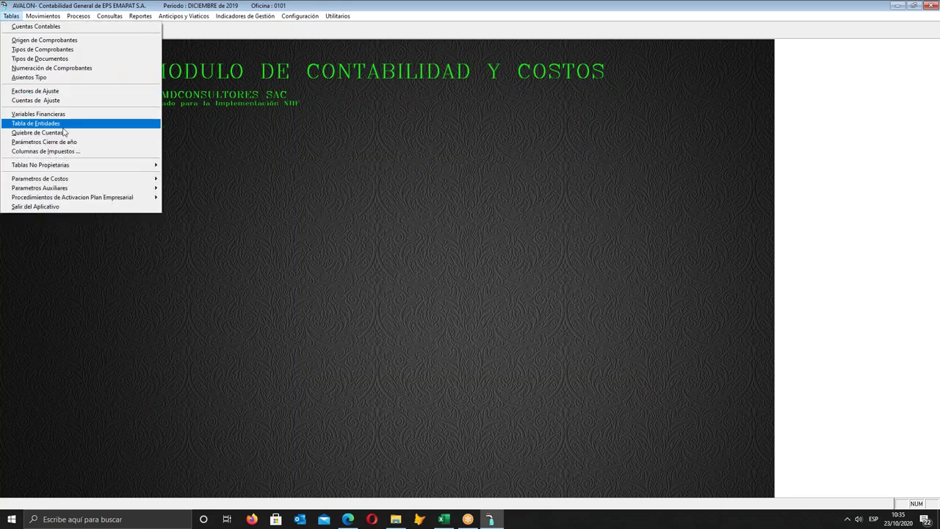
{"action": "mouse_move", "coordinate": [103, 181]}
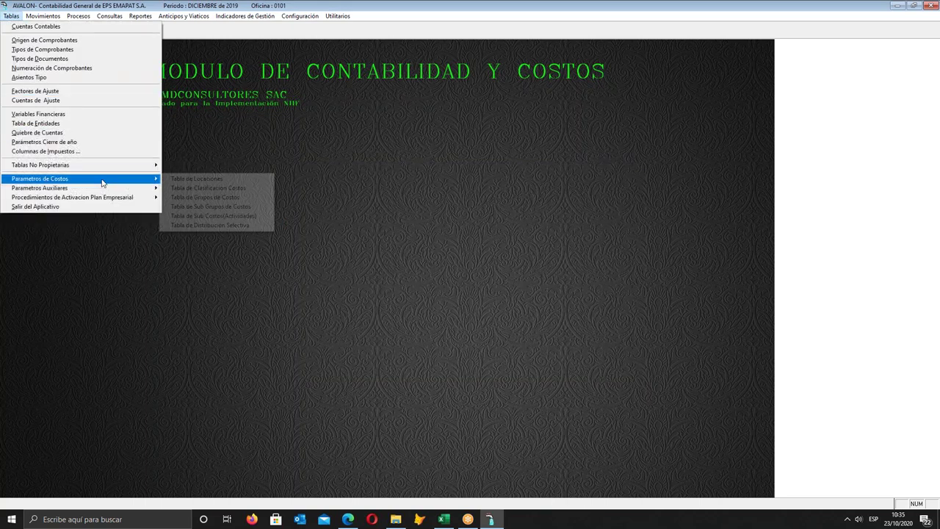
{"action": "left_click", "coordinate": [216, 215]}
- Examine the cost centre list and its debtor accounts from water catchment through sewerage, connections, closures and meter installation
{"action": "scroll", "coordinate": [441, 250], "scroll_direction": "down", "scroll_amount": 6}
{"action": "scroll", "coordinate": [413, 252], "scroll_direction": "down", "scroll_amount": 5}
{"action": "scroll", "coordinate": [391, 256], "scroll_direction": "down", "scroll_amount": 6}
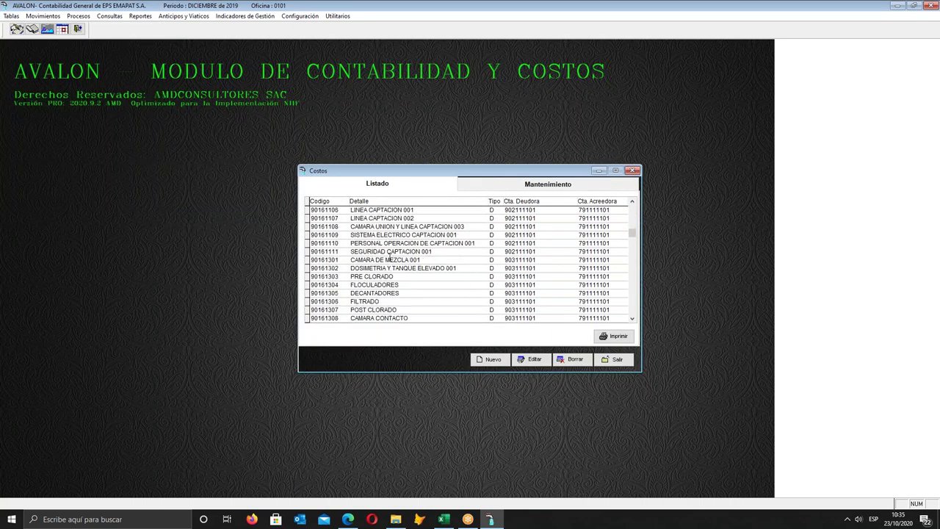
{"action": "scroll", "coordinate": [423, 291], "scroll_direction": "down", "scroll_amount": 9}
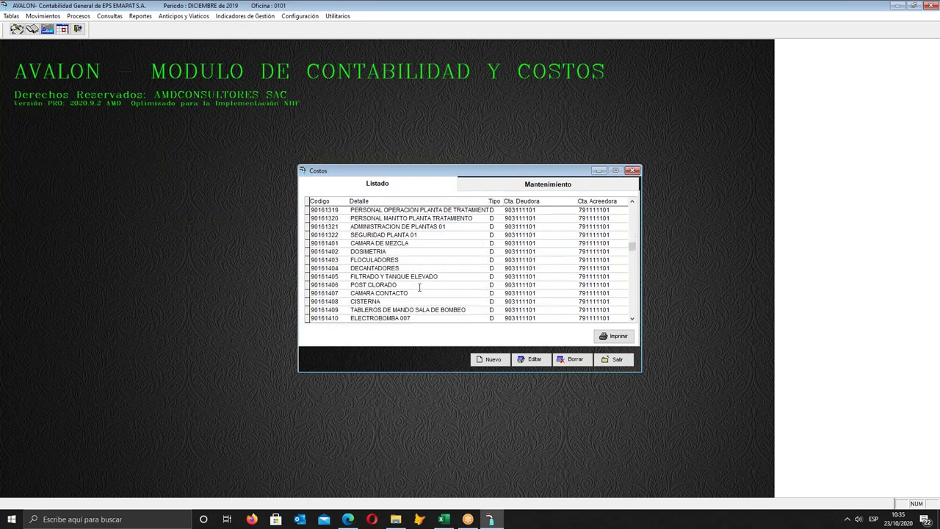
{"action": "scroll", "coordinate": [420, 286], "scroll_direction": "down", "scroll_amount": 7}
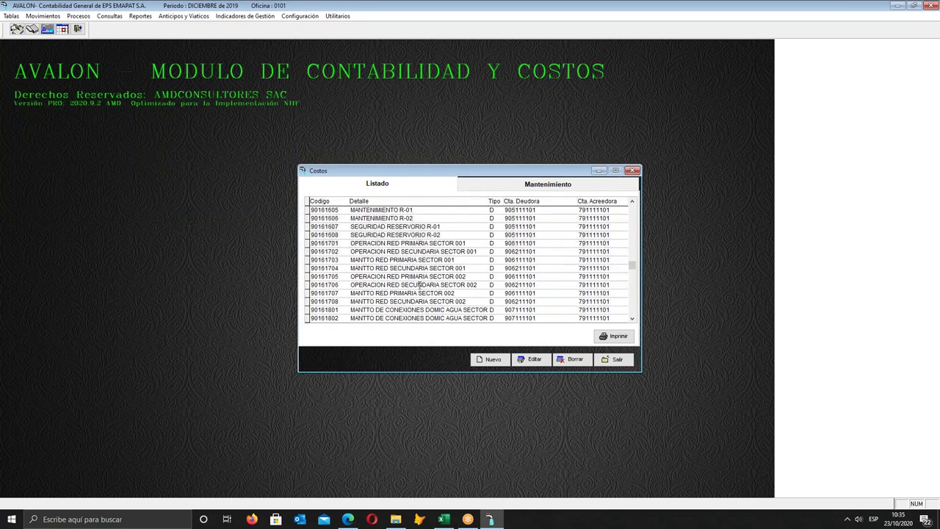
{"action": "scroll", "coordinate": [420, 286], "scroll_direction": "down", "scroll_amount": 8}
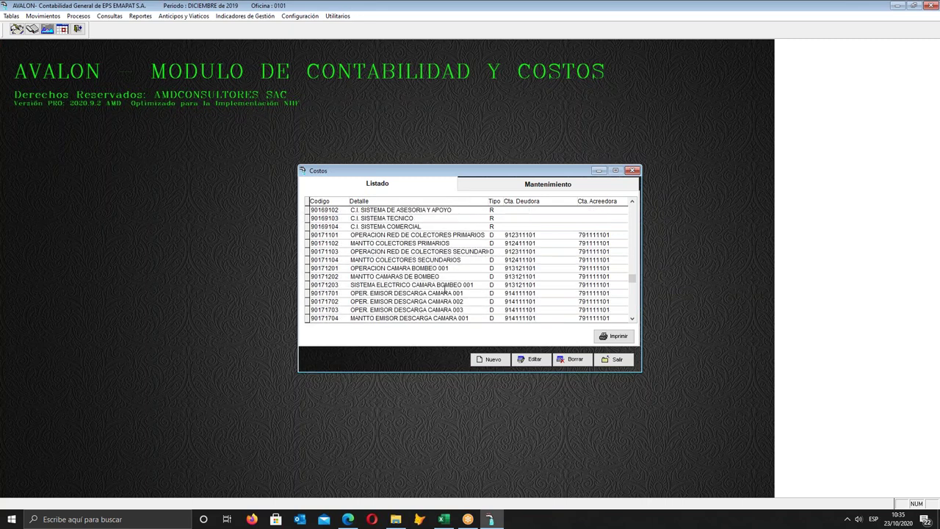
{"action": "scroll", "coordinate": [441, 287], "scroll_direction": "down", "scroll_amount": 7}
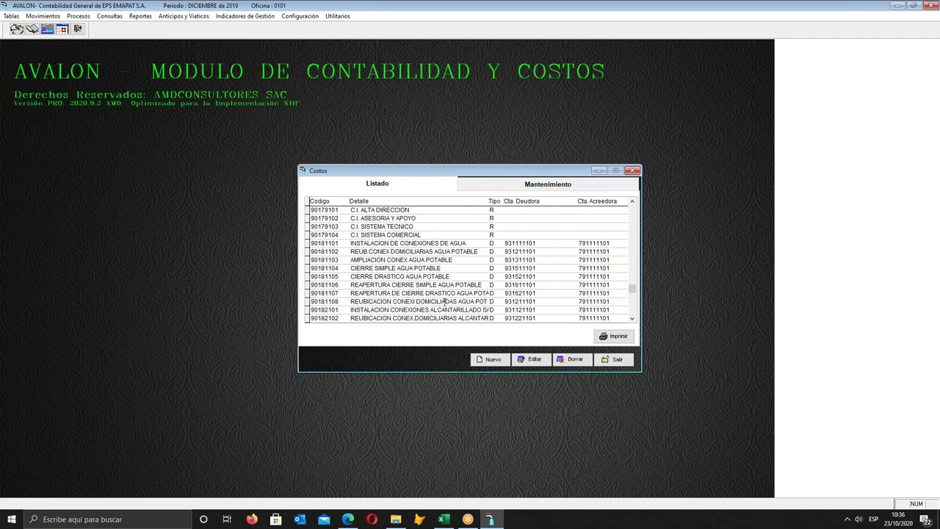
{"action": "left_click", "coordinate": [408, 286]}
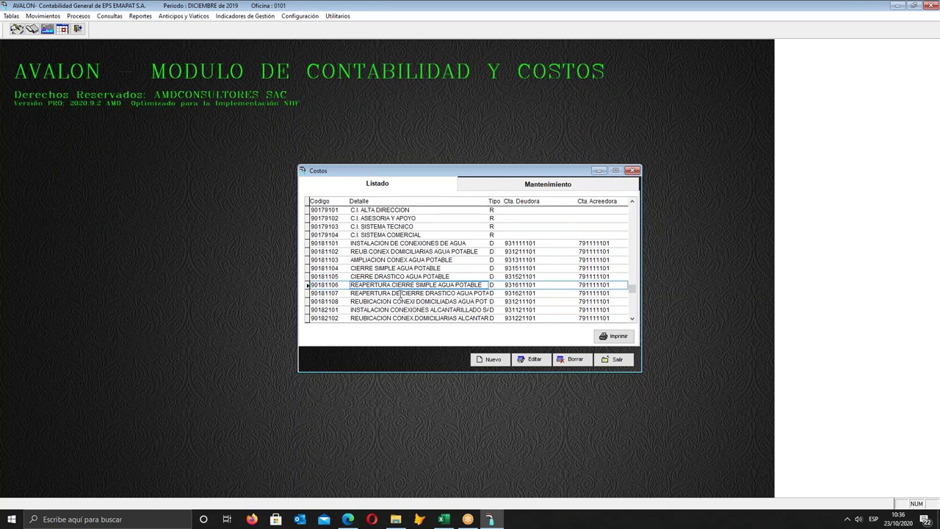
{"action": "scroll", "coordinate": [441, 301], "scroll_direction": "down", "scroll_amount": 1}
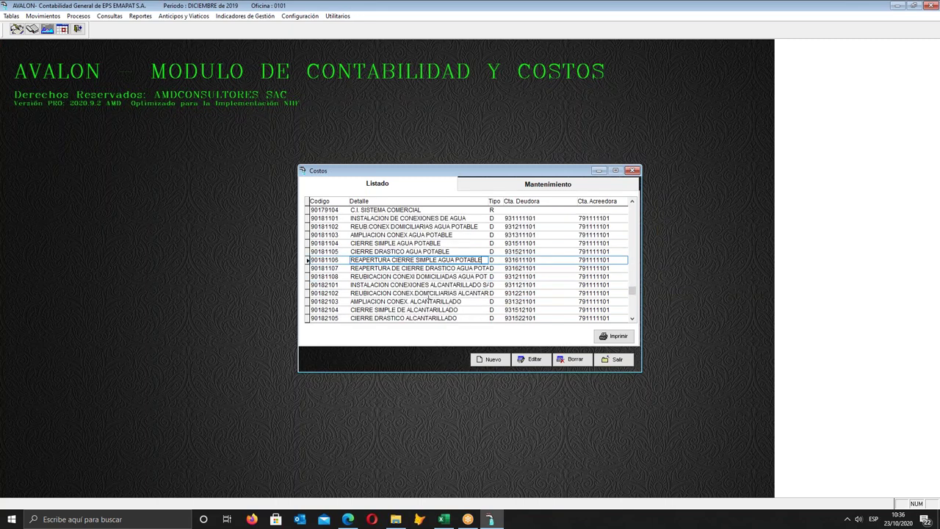
{"action": "scroll", "coordinate": [430, 290], "scroll_direction": "down", "scroll_amount": 1}
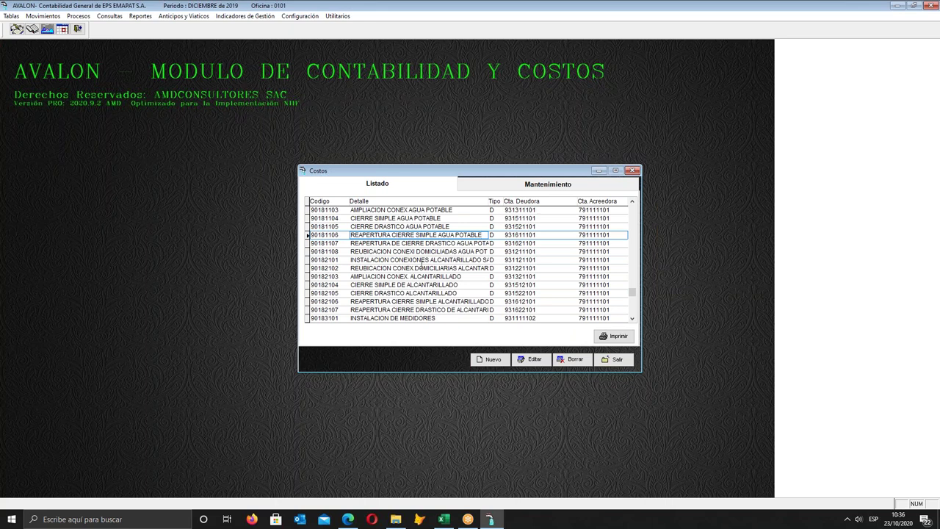
- Export the previewed report of all cost centres as XLS and open the exported file in Excel
{"action": "left_click", "coordinate": [610, 337]}
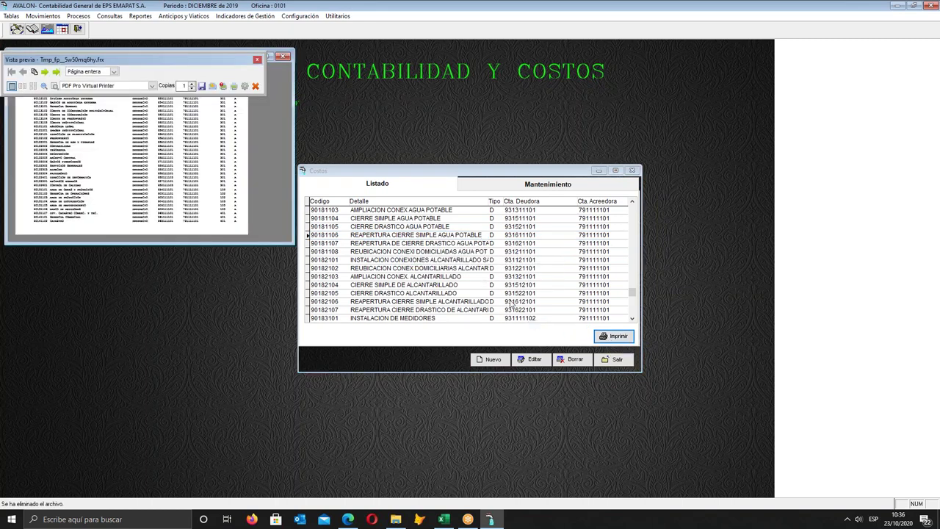
{"action": "left_click", "coordinate": [271, 56]}
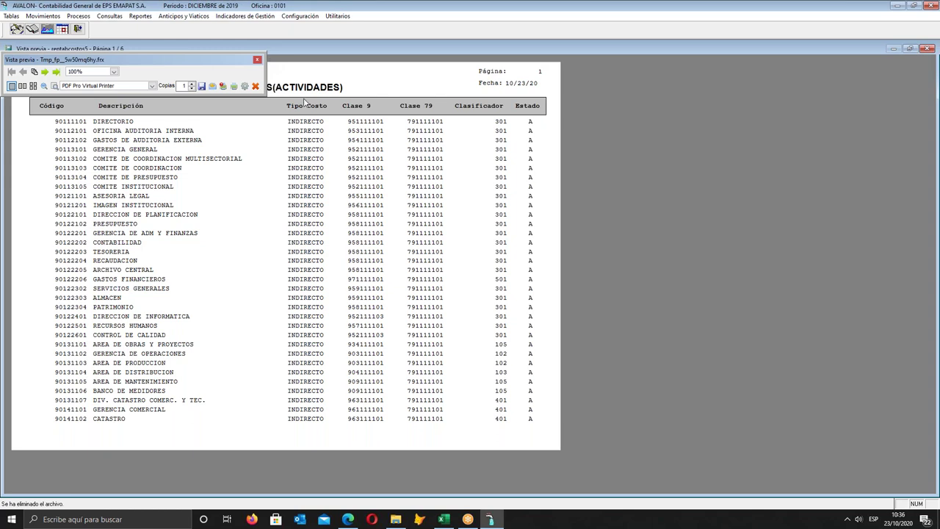
{"action": "left_click", "coordinate": [212, 86]}
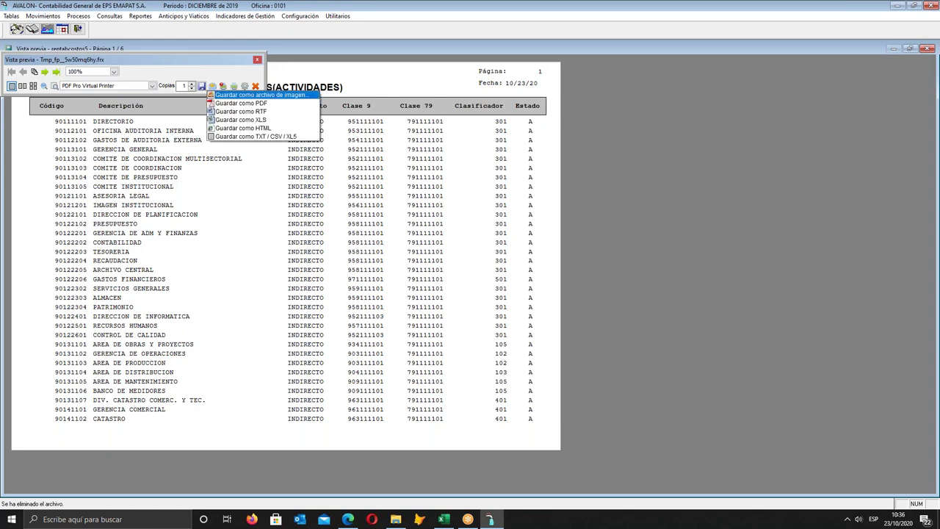
{"action": "left_click", "coordinate": [240, 122]}
{"action": "left_click", "coordinate": [529, 260]}
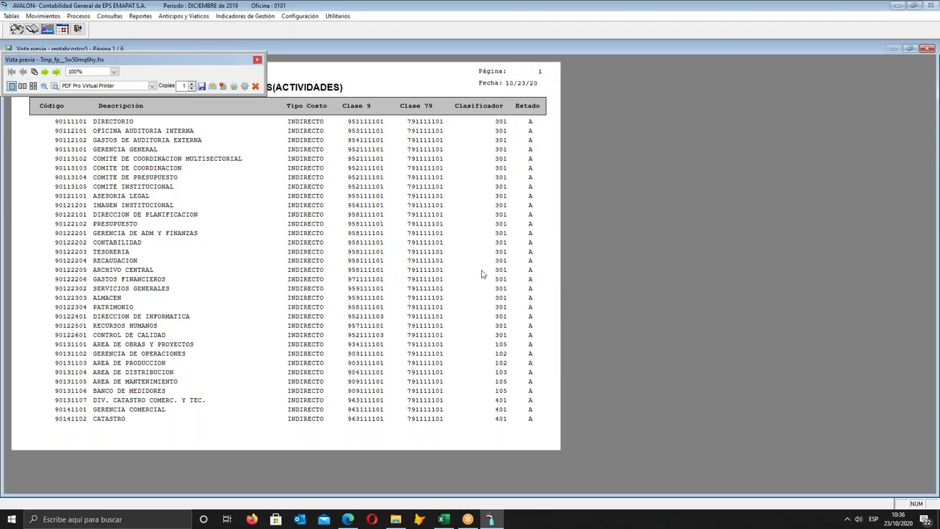
{"action": "key", "text": "Return"}
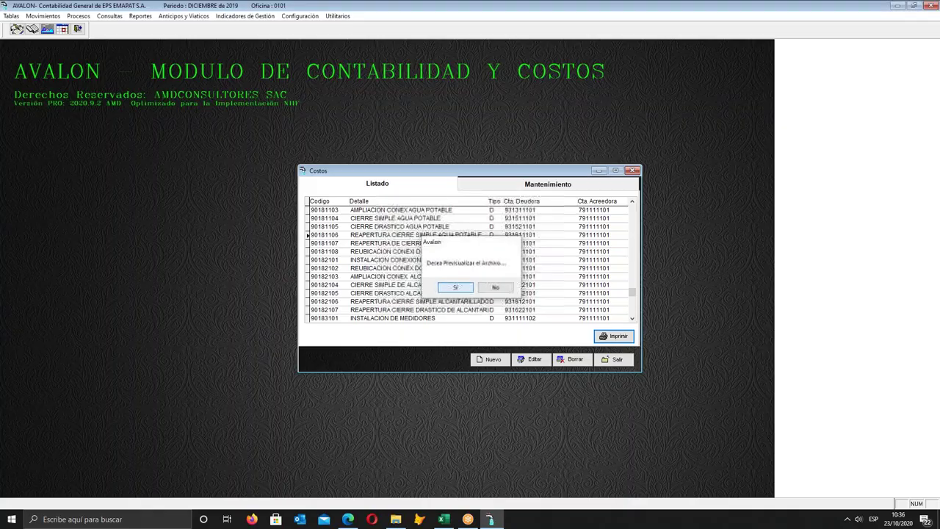
{"action": "key", "text": "Return"}
{"action": "key", "text": "alt+Tab"}
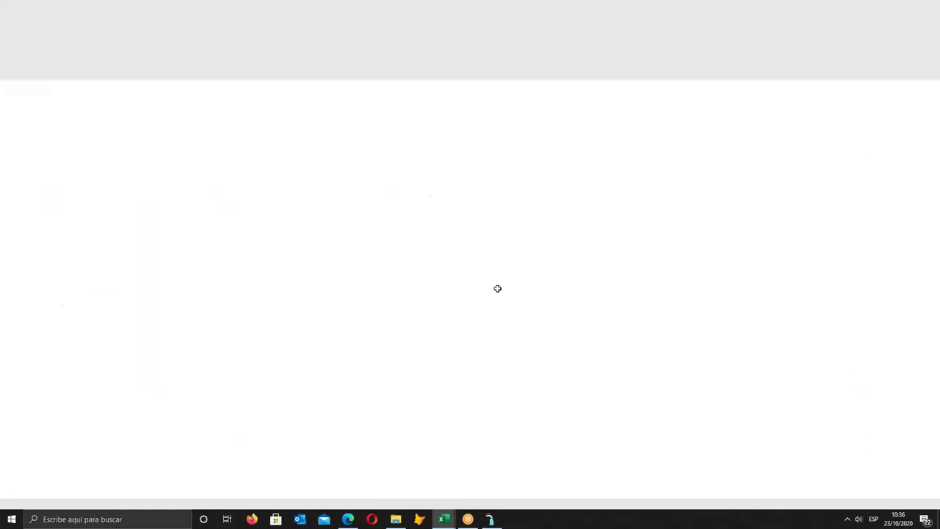
- Enlarge the exported cost centre sheet to 172% and widen the Descripción column so the cost centre names fit better
{"action": "scroll", "coordinate": [489, 325], "scroll_direction": "up", "scroll_amount": 3}
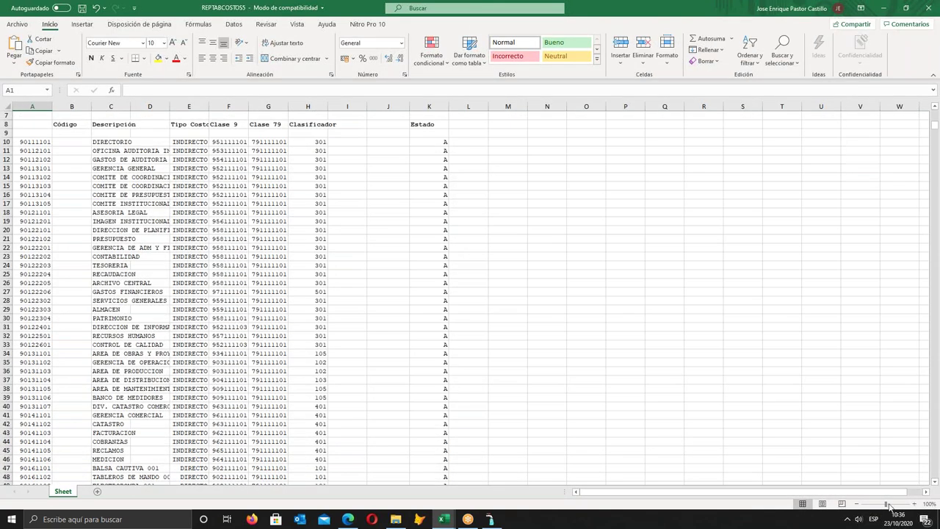
{"action": "left_click", "coordinate": [892, 504]}
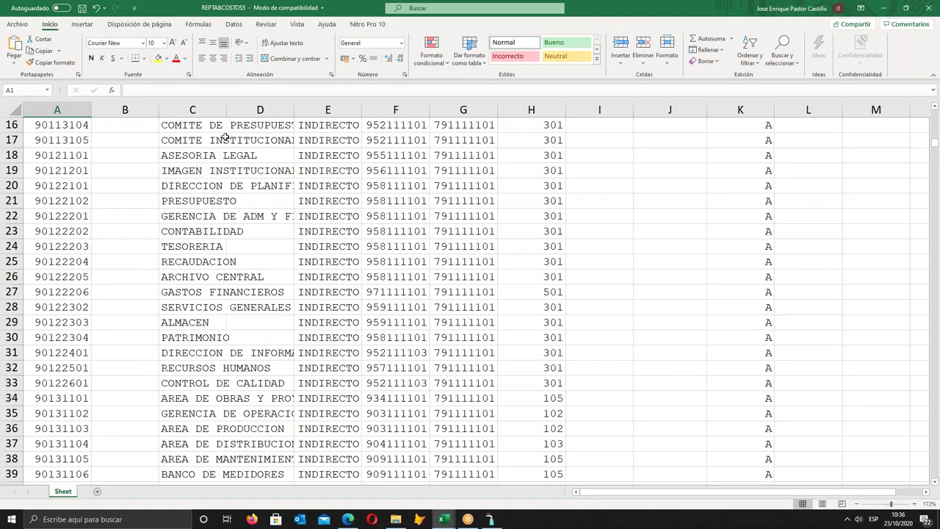
{"action": "left_click_drag", "start_coordinate": [227, 109], "coordinate": [331, 110]}
- Highlight in yellow columns A to H of the simple-closure reopening rows 90181106 (agua potable) and 90182106 (alcantarillado)
{"action": "scroll", "coordinate": [382, 178], "scroll_direction": "down", "scroll_amount": 11}
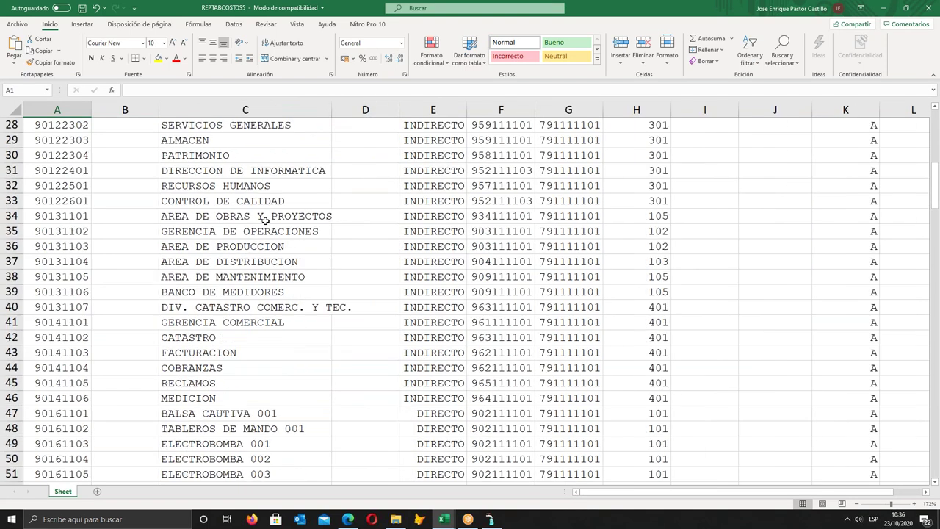
{"action": "scroll", "coordinate": [262, 215], "scroll_direction": "down", "scroll_amount": 9}
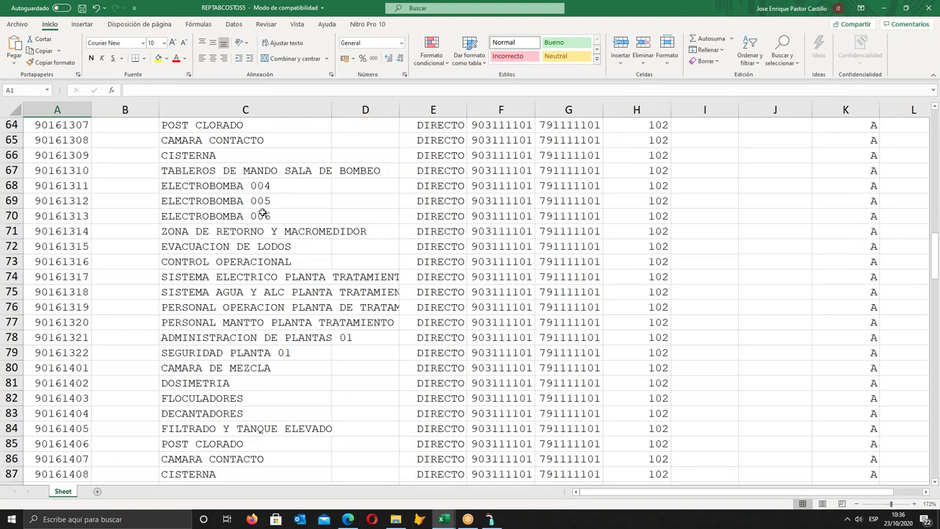
{"action": "scroll", "coordinate": [263, 213], "scroll_direction": "down", "scroll_amount": 16}
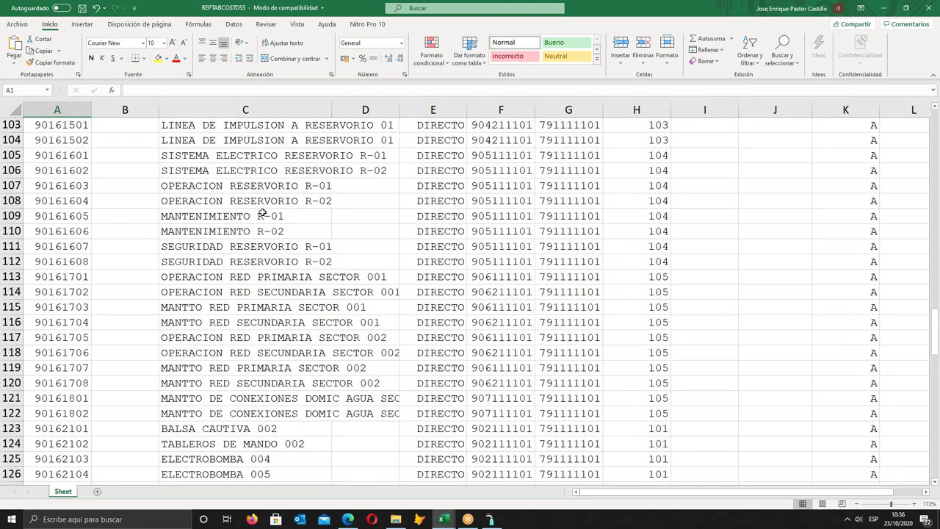
{"action": "scroll", "coordinate": [263, 213], "scroll_direction": "down", "scroll_amount": 2}
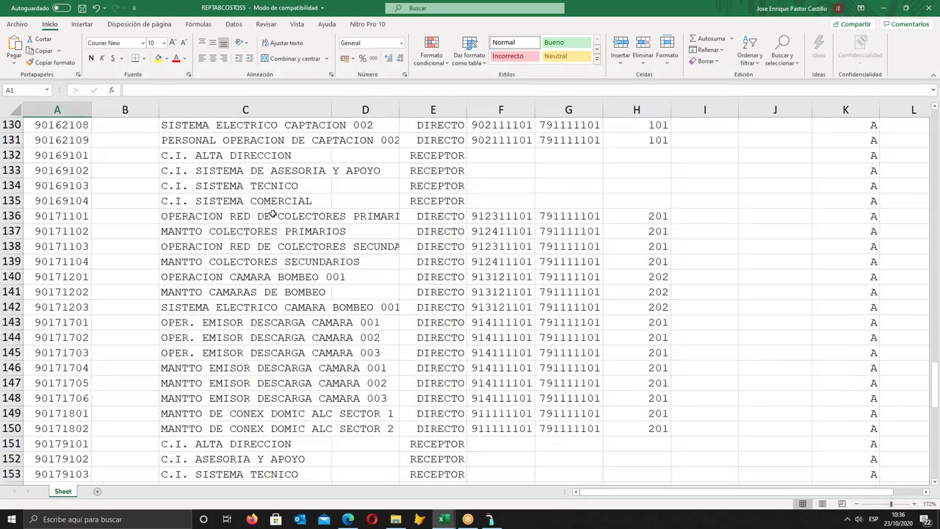
{"action": "scroll", "coordinate": [282, 244], "scroll_direction": "down", "scroll_amount": 7}
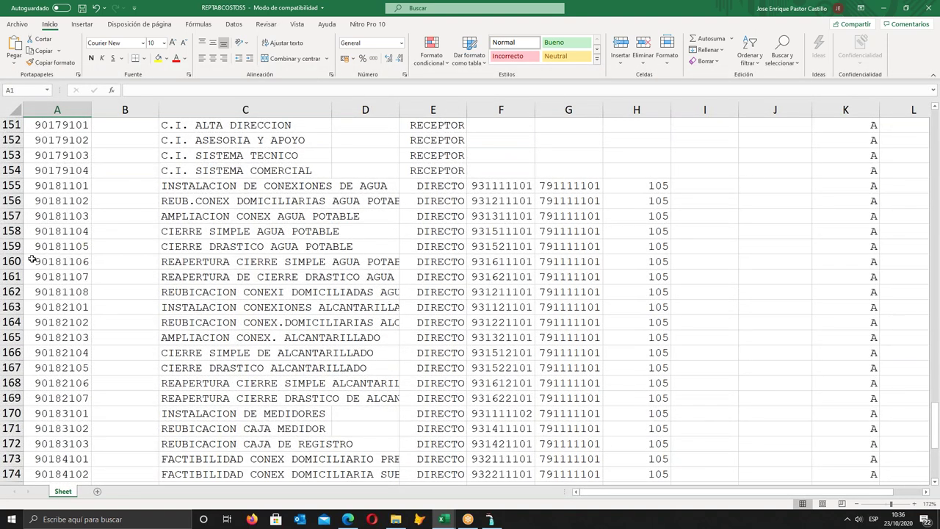
{"action": "left_click_drag", "start_coordinate": [44, 262], "coordinate": [647, 261]}
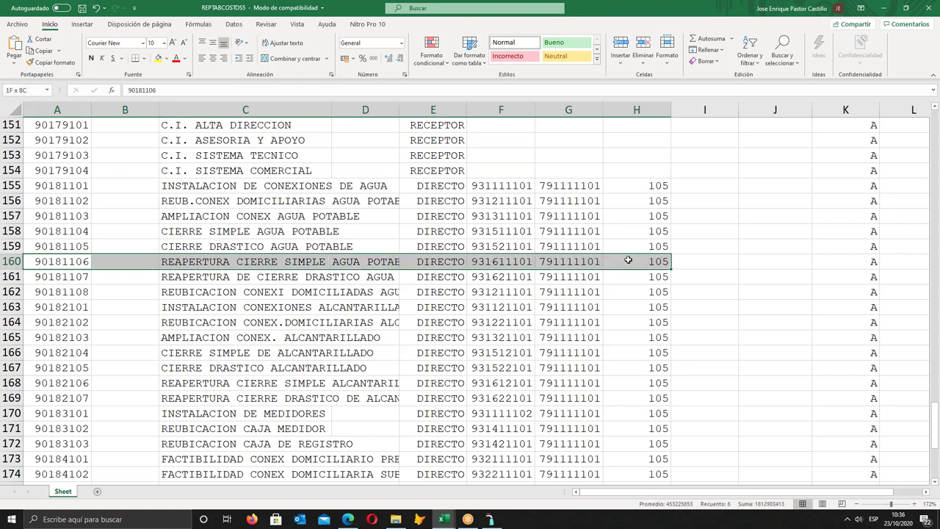
{"action": "left_click", "coordinate": [157, 58]}
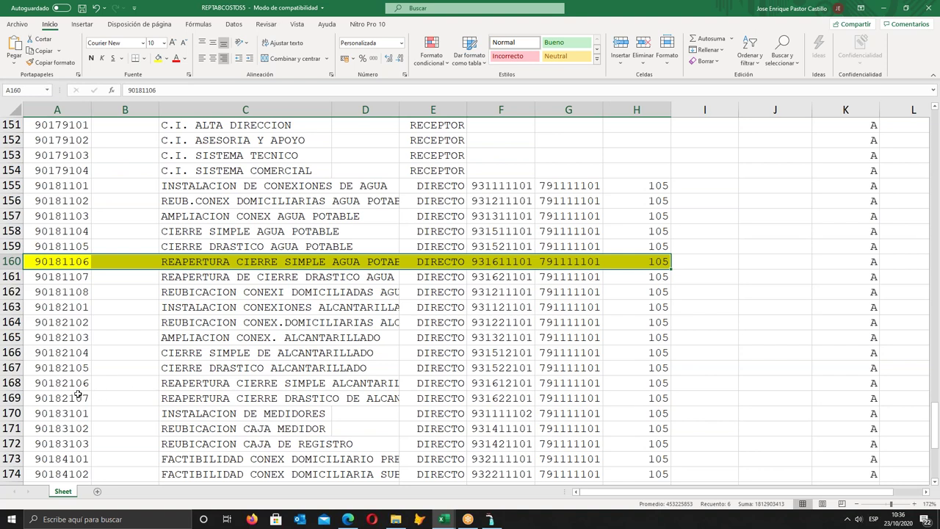
{"action": "left_click_drag", "start_coordinate": [45, 382], "coordinate": [625, 383]}
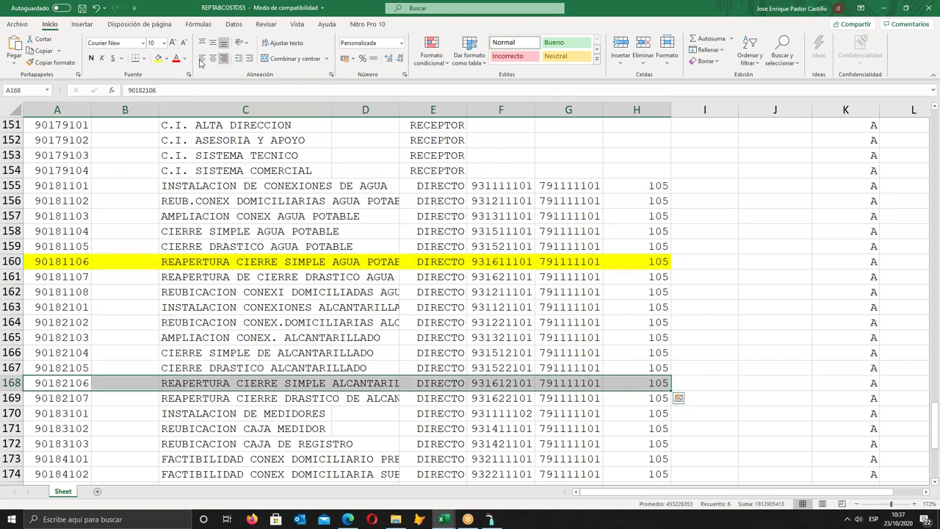
{"action": "left_click", "coordinate": [157, 59]}
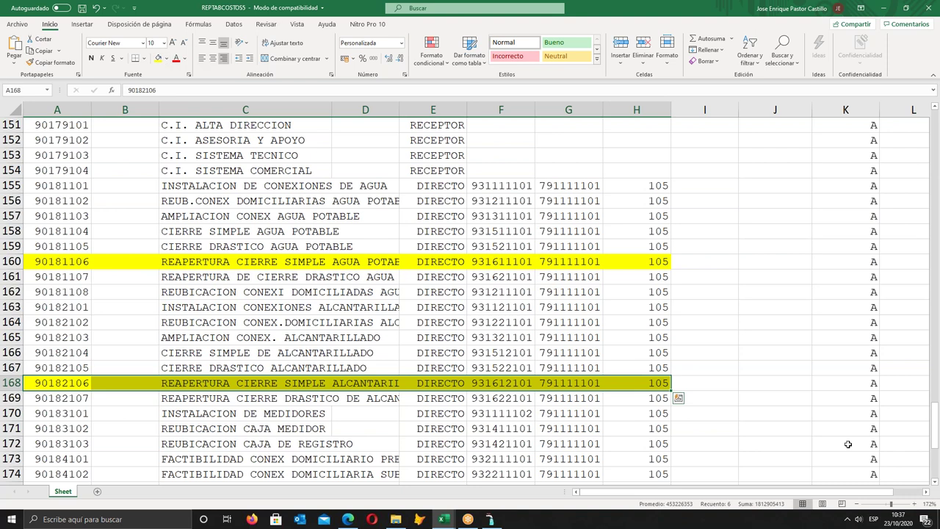
- Enlarge the sheet to 208% and set the Clasificador of cost centre 90182106 to 201
{"action": "left_click", "coordinate": [901, 506]}
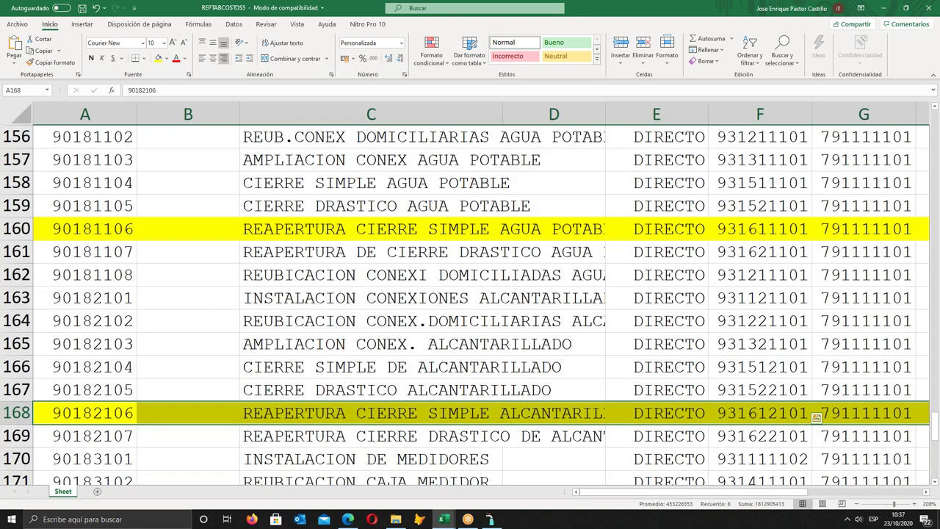
{"action": "left_click", "coordinate": [885, 504]}
{"action": "scroll", "coordinate": [818, 467], "scroll_direction": "down", "scroll_amount": 1}
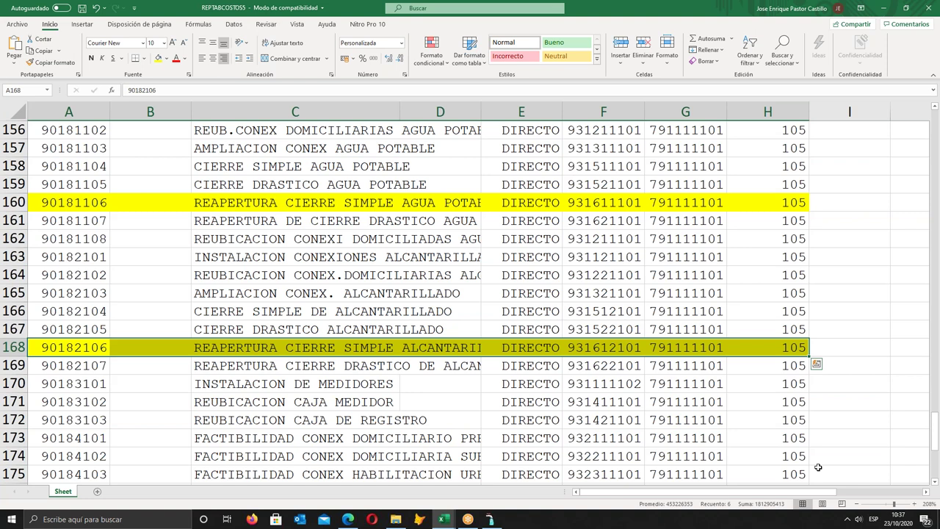
{"action": "left_click", "coordinate": [769, 347]}
{"action": "left_click", "coordinate": [770, 347]}
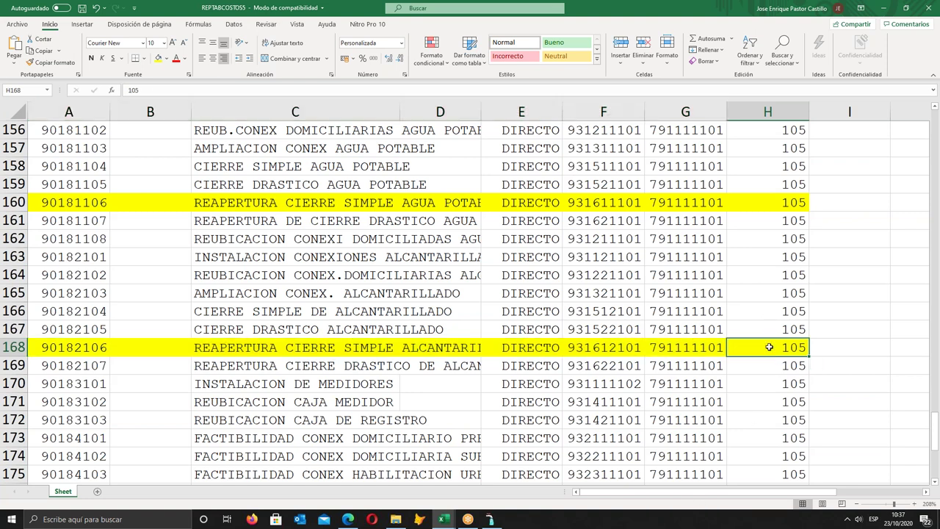
{"action": "type", "text": "201"}
{"action": "key", "text": "Return"}
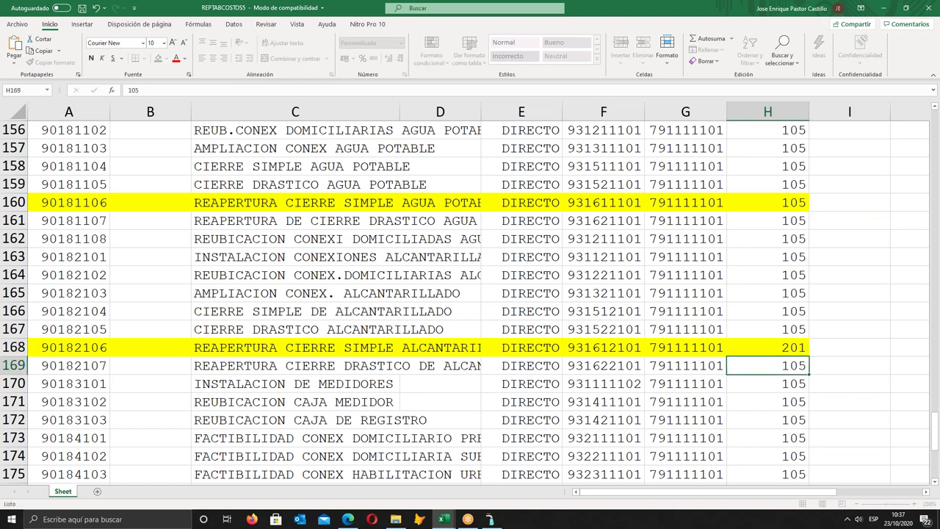
- Compare the Clase 9 accounts and classifiers of the two highlighted reopening cost centres, 90181106 and 90182106
{"action": "left_click", "coordinate": [768, 347]}
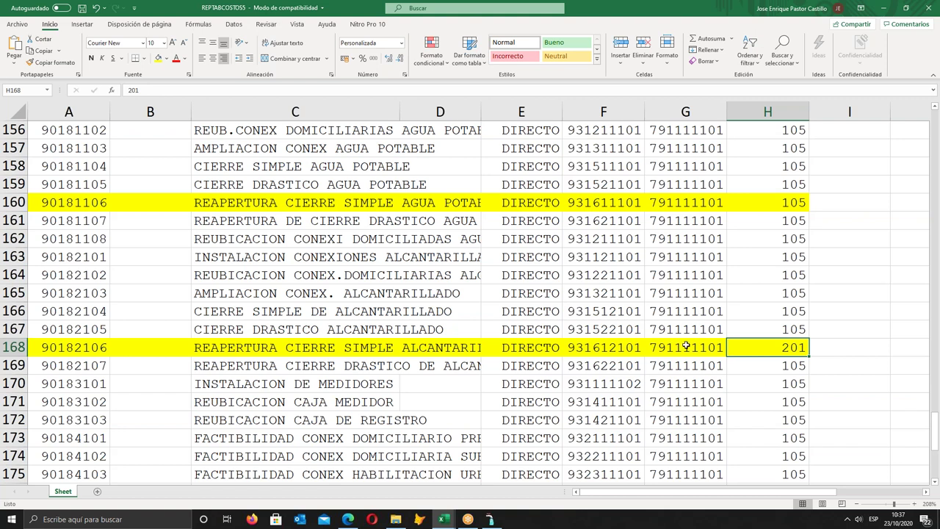
{"action": "left_click", "coordinate": [592, 351]}
{"action": "left_click", "coordinate": [594, 203]}
{"action": "left_click", "coordinate": [601, 349]}
{"action": "left_click", "coordinate": [592, 205]}
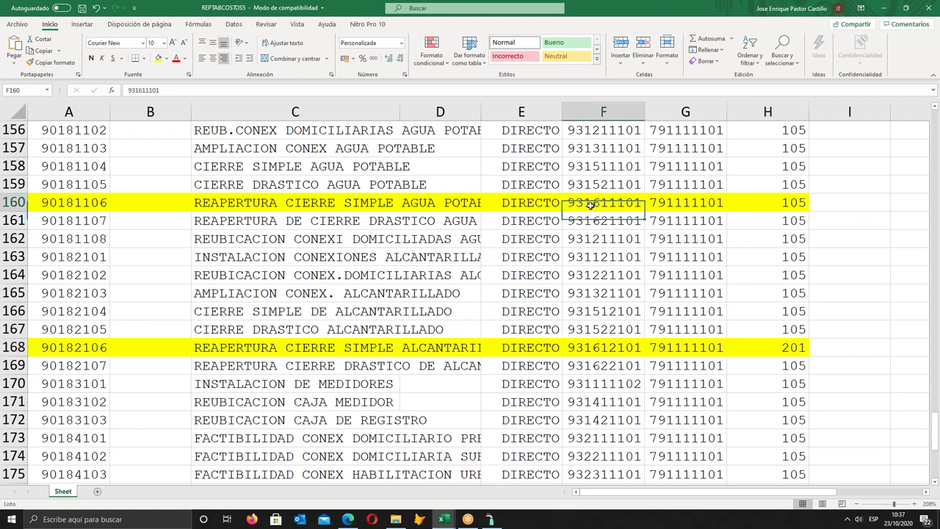
{"action": "left_click", "coordinate": [804, 208]}
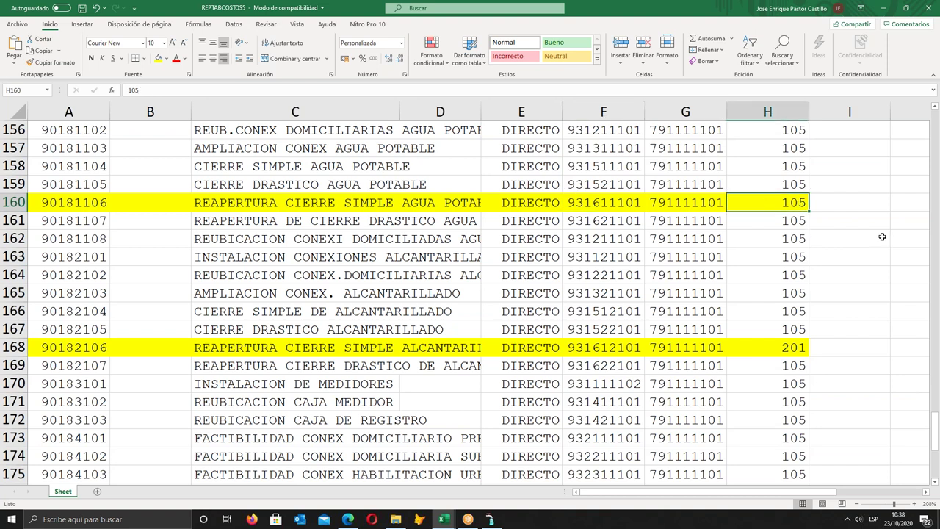
{"action": "left_click", "coordinate": [784, 347]}
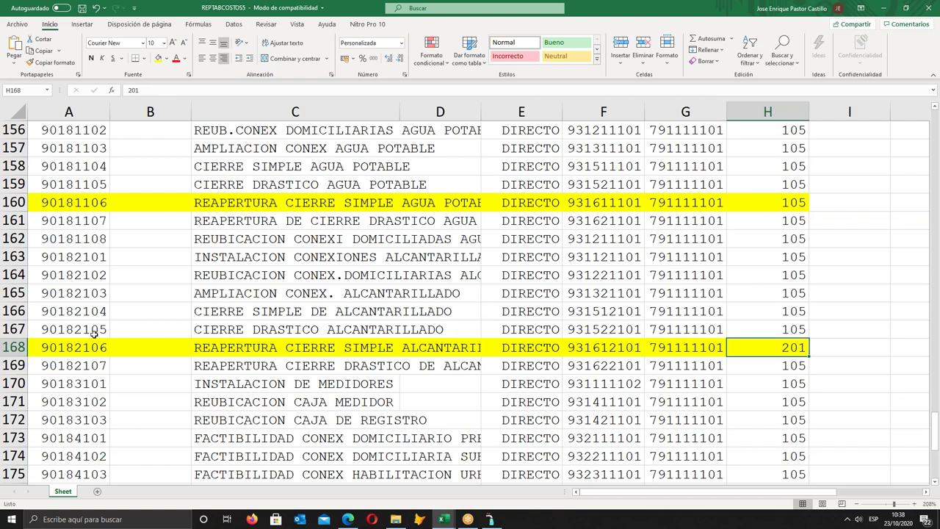
{"action": "left_click", "coordinate": [81, 354]}
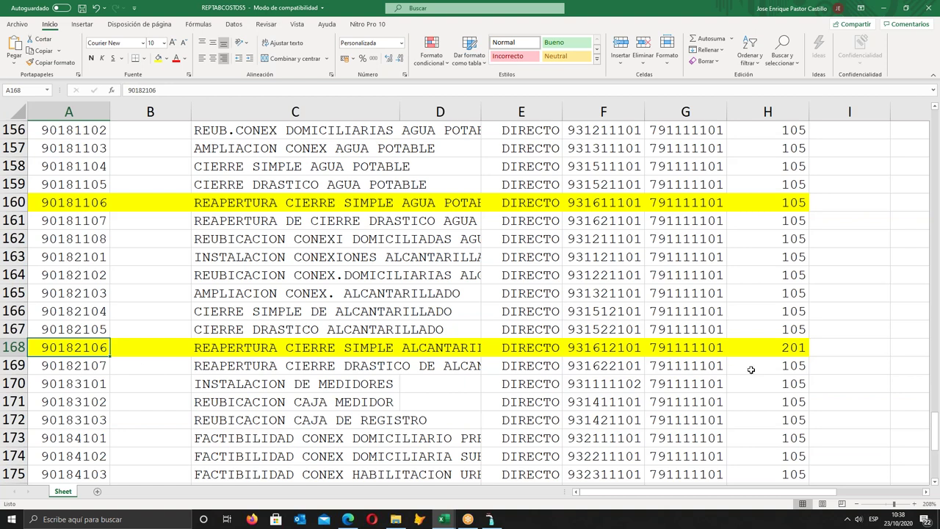
- Set the Clasificador of cost centre 90182106 back to 105
{"action": "left_click", "coordinate": [770, 352]}
{"action": "type", "text": "105"}
{"action": "key", "text": "Return"}
- Highlight in yellow the Clasificador cells from cost centre 90181106 down to 90184101 (H160:H173)
{"action": "key", "text": "Up"}
{"action": "key", "text": "Up"}
{"action": "key", "text": "Up"}
{"action": "key", "text": "Up"}
{"action": "key", "text": "Up"}
{"action": "key", "text": "Up"}
{"action": "key", "text": "Up"}
{"action": "key", "text": "Up"}
{"action": "key", "text": "Up"}
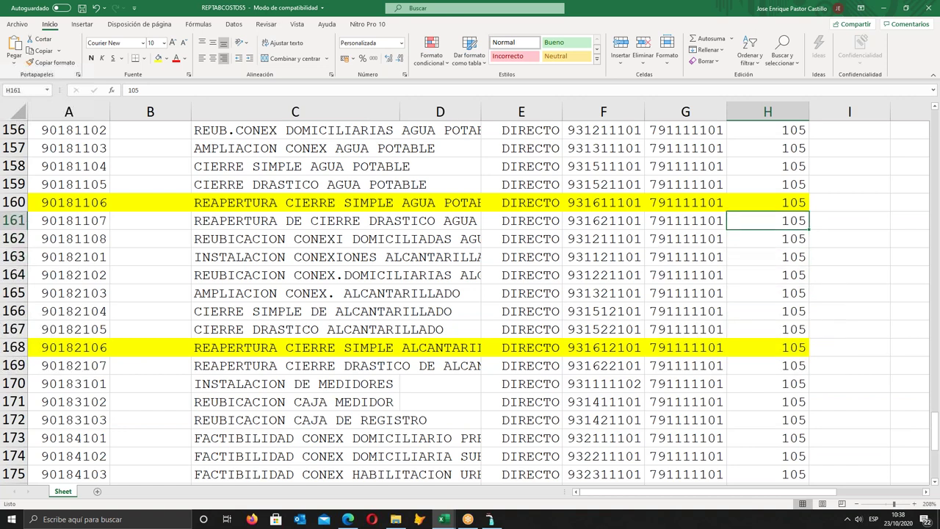
{"action": "key", "text": "shift+Down"}
{"action": "key", "text": "shift+Down"}
{"action": "key", "text": "shift+Down"}
{"action": "key", "text": "shift+Down"}
{"action": "key", "text": "shift+Down"}
{"action": "key", "text": "shift+Down"}
{"action": "key", "text": "shift+Down"}
{"action": "key", "text": "shift+Down"}
{"action": "key", "text": "shift+Down"}
{"action": "key", "text": "shift+Down"}
{"action": "key", "text": "shift+Down"}
{"action": "key", "text": "shift+Down"}
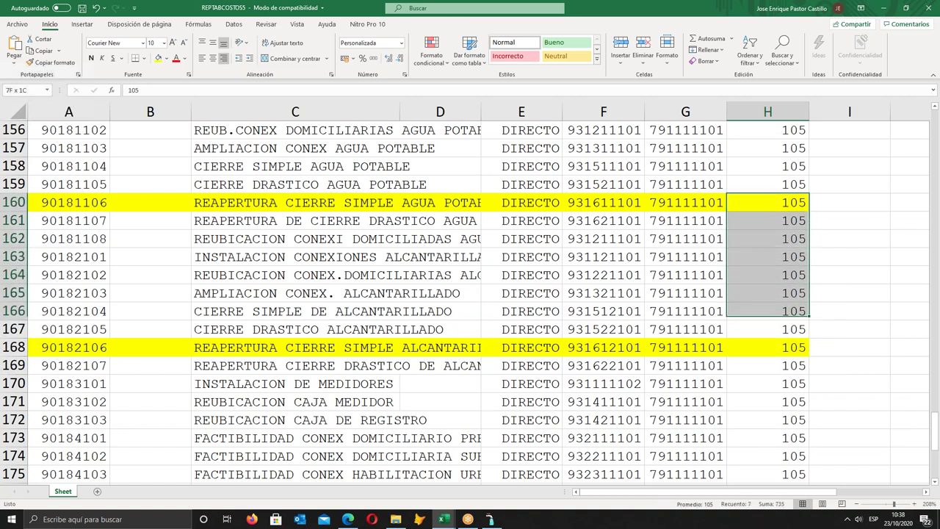
{"action": "key", "text": "shift+Down"}
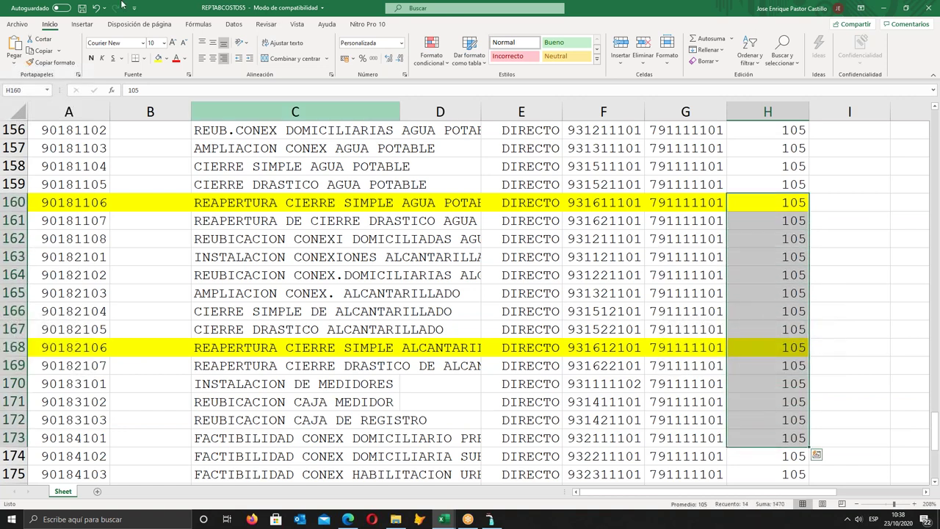
{"action": "left_click", "coordinate": [157, 59]}
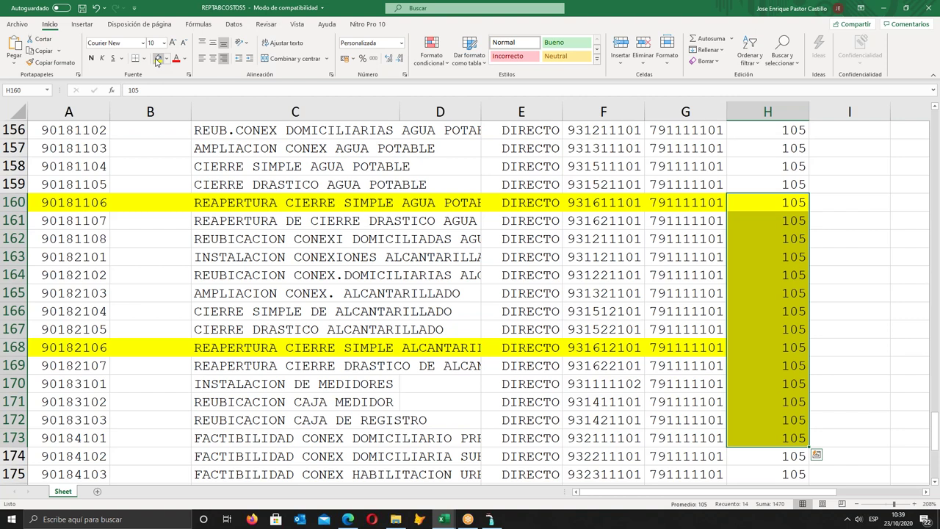
- Set the Clasificador to 201 for the sewerage reopening cost centres 90182106 and 90182107
{"action": "left_click", "coordinate": [766, 347]}
{"action": "type", "text": "201"}
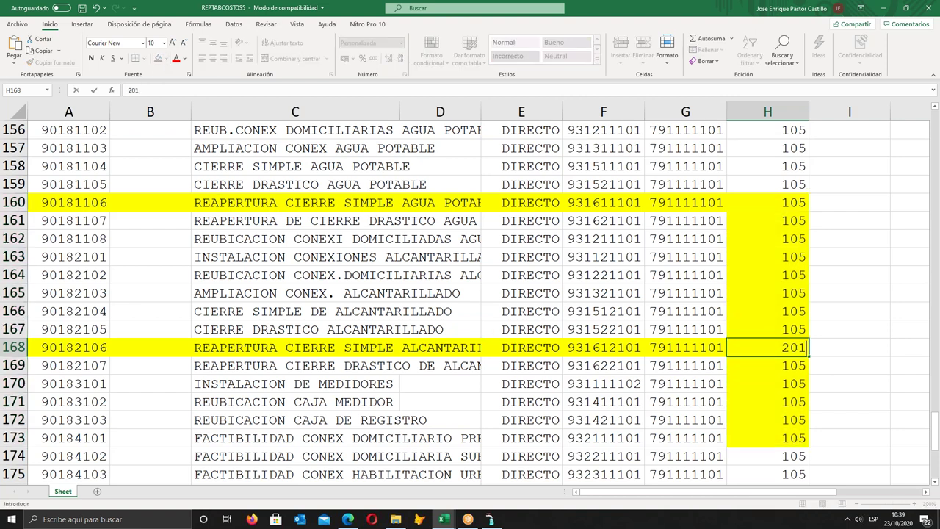
{"action": "key", "text": "Return"}
{"action": "type", "text": "201"}
{"action": "key", "text": "Return"}
- Try Clasificador 201 on INSTALACION DE MEDIDORES and REUBICACION CAJA MEDIDOR, and set both back to 105
{"action": "type", "text": "201"}
{"action": "key", "text": "Return"}
{"action": "type", "text": "201"}
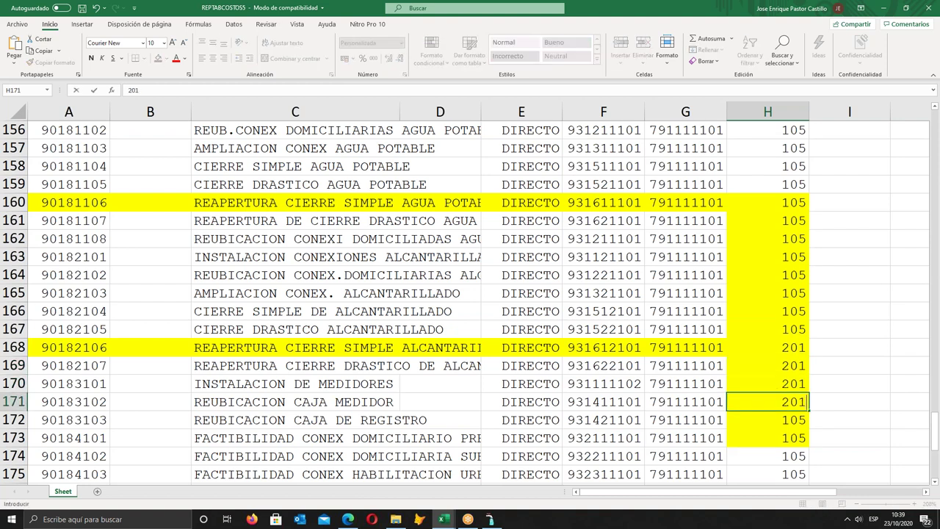
{"action": "key", "text": "Up"}
{"action": "type", "text": "105"}
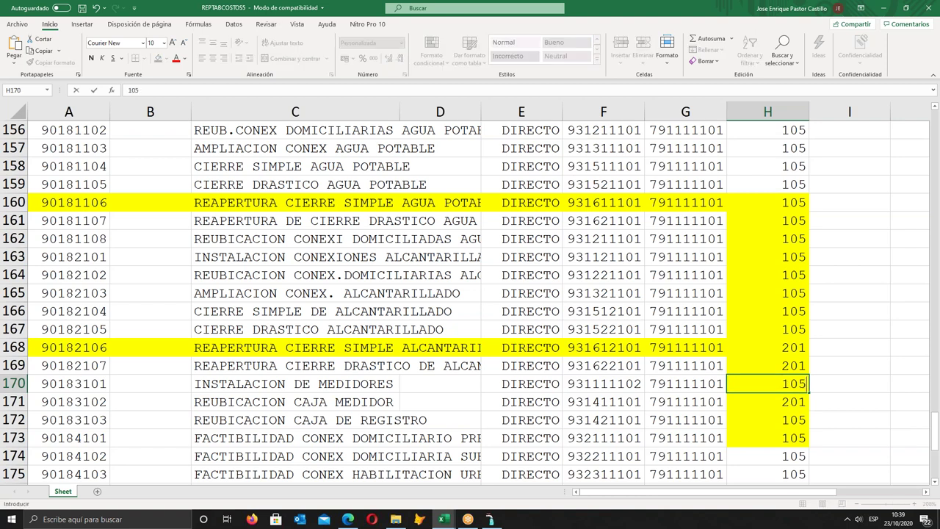
{"action": "key", "text": "Down"}
{"action": "type", "text": "105"}
{"action": "key", "text": "Down"}
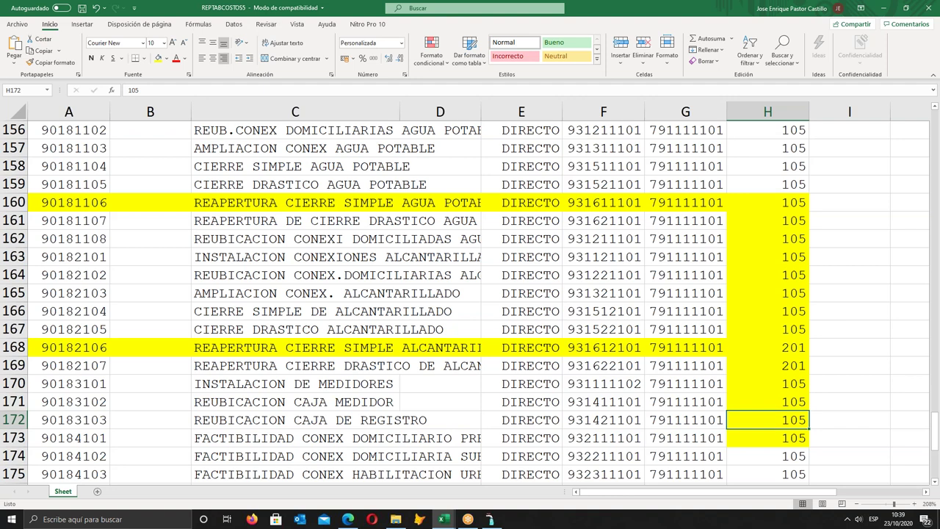
{"action": "key", "text": "Up"}
{"action": "key", "text": "Up"}
{"action": "key", "text": "Up"}
{"action": "key", "text": "Up"}
{"action": "key", "text": "Down"}
{"action": "key", "text": "Up"}
{"action": "key", "text": "Down"}
{"action": "key", "text": "Up"}
{"action": "key", "text": "Down"}
{"action": "key", "text": "Up"}
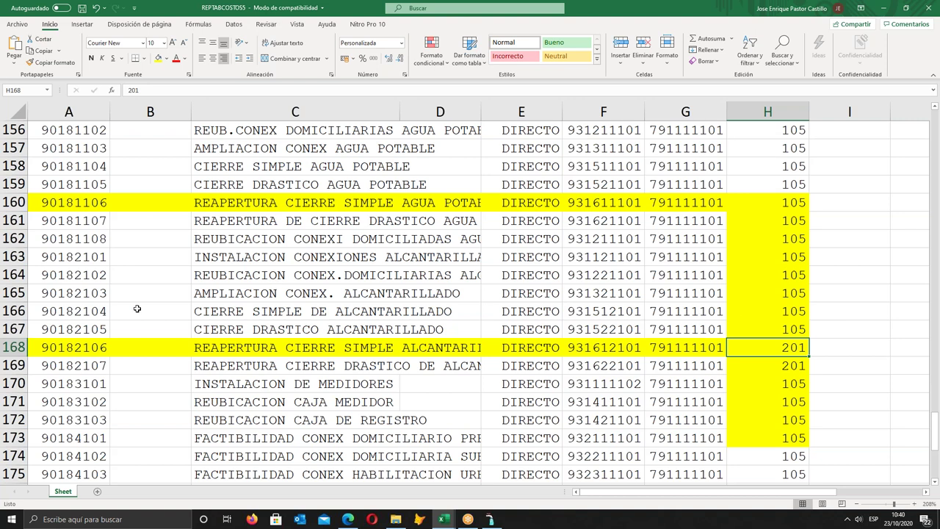
- Highlight the CIERRE SIMPLE DE ALCANTARILLADO and CIERRE DRASTICO ALCANTARILLADO rows in yellow and set their Clasificador to 201
{"action": "left_click_drag", "start_coordinate": [43, 314], "coordinate": [747, 332]}
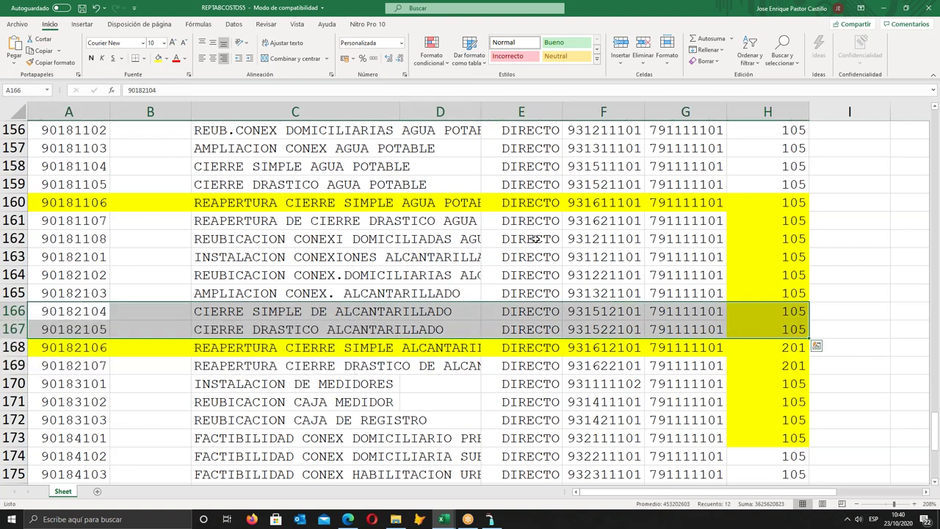
{"action": "left_click", "coordinate": [157, 58]}
{"action": "left_click", "coordinate": [774, 309]}
{"action": "type", "text": "201"}
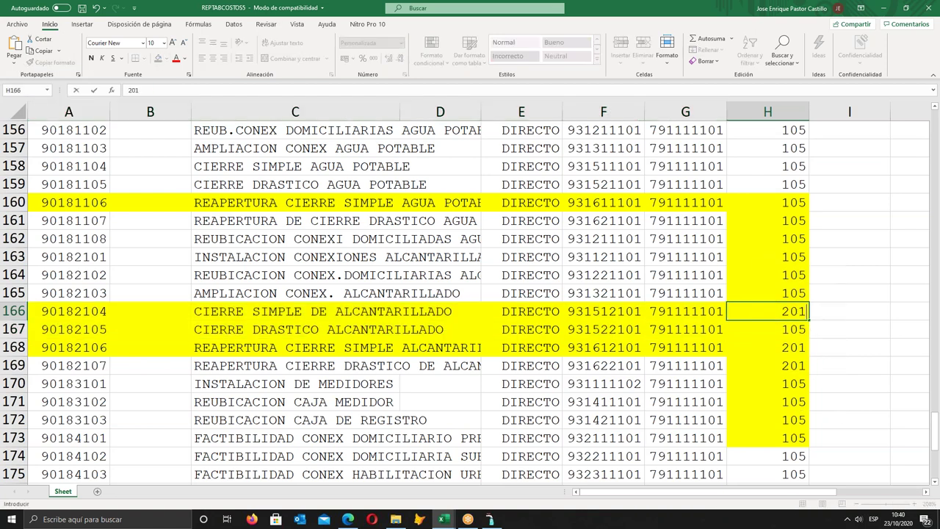
{"action": "key", "text": "Return"}
{"action": "type", "text": "201"}
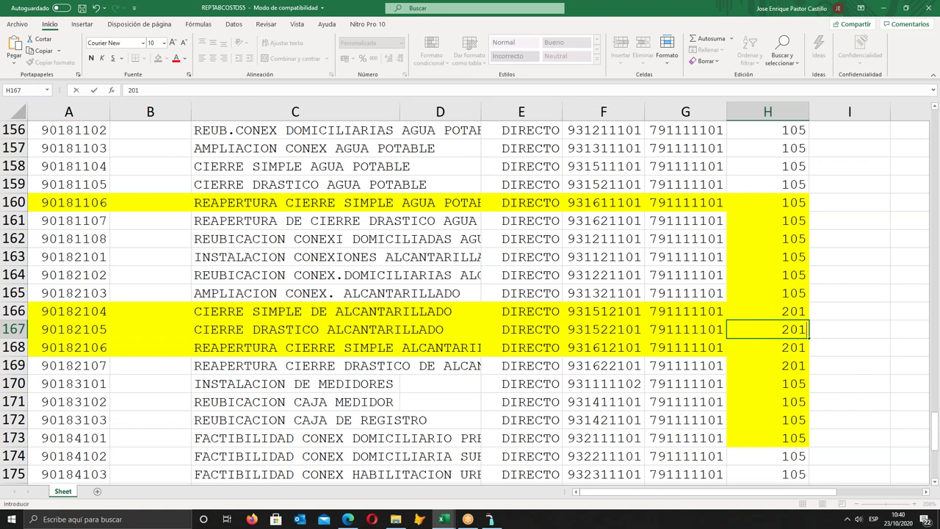
{"action": "key", "text": "ctrl+Return"}
- Highlight the AMPLIACION CONEX. ALCANTARILLADO row (cost centre 90182103, row 165) in yellow
{"action": "key", "text": "Up"}
{"action": "key", "text": "Up"}
{"action": "key", "text": "Left"}
{"action": "key", "text": "Left"}
{"action": "key", "text": "Left"}
{"action": "key", "text": "Left"}
{"action": "key", "text": "Left"}
{"action": "key", "text": "Left"}
{"action": "key", "text": "Left"}
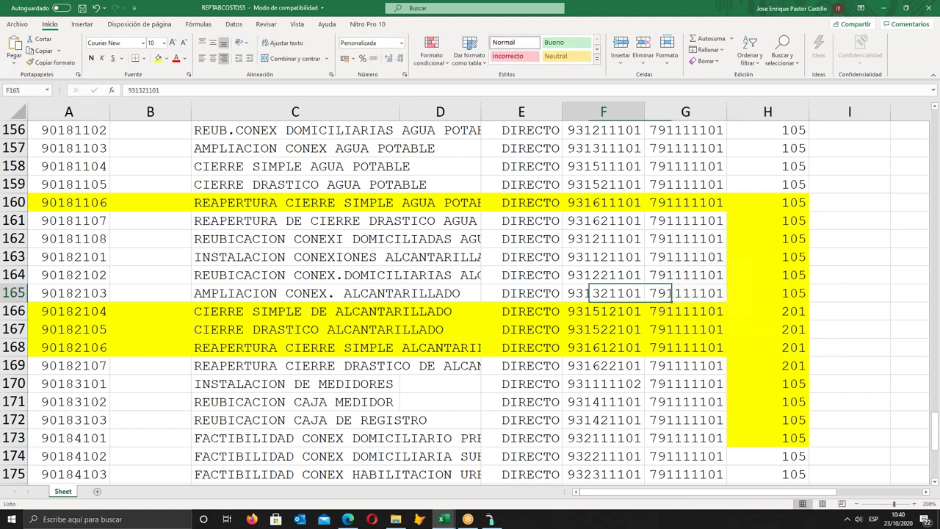
{"action": "key", "text": "shift+Right"}
{"action": "key", "text": "shift+Right"}
{"action": "key", "text": "shift+Right"}
{"action": "key", "text": "shift+Right"}
{"action": "key", "text": "shift+Right"}
{"action": "key", "text": "shift+Right"}
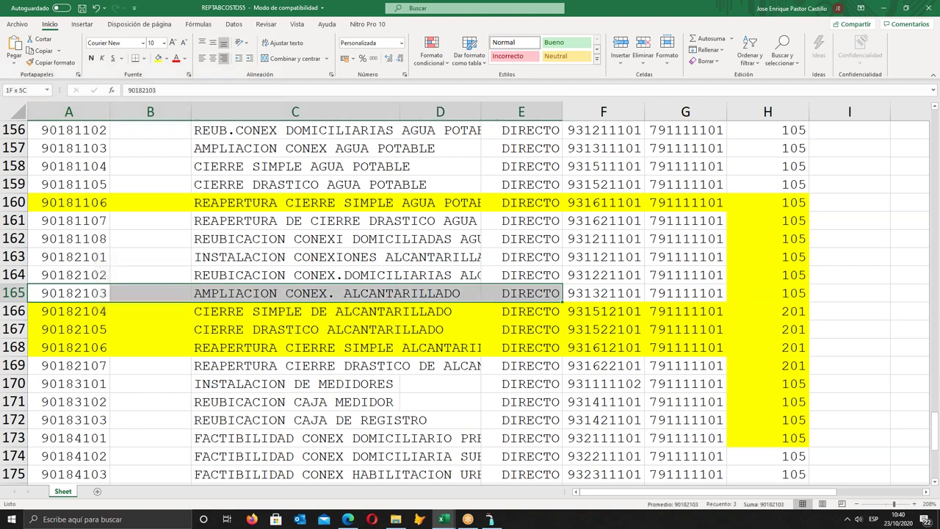
{"action": "left_click", "coordinate": [158, 58]}
- Set the Clasificador of cost centre 90182103 to 201 in H165
{"action": "left_click", "coordinate": [768, 293]}
{"action": "type", "text": "201"}
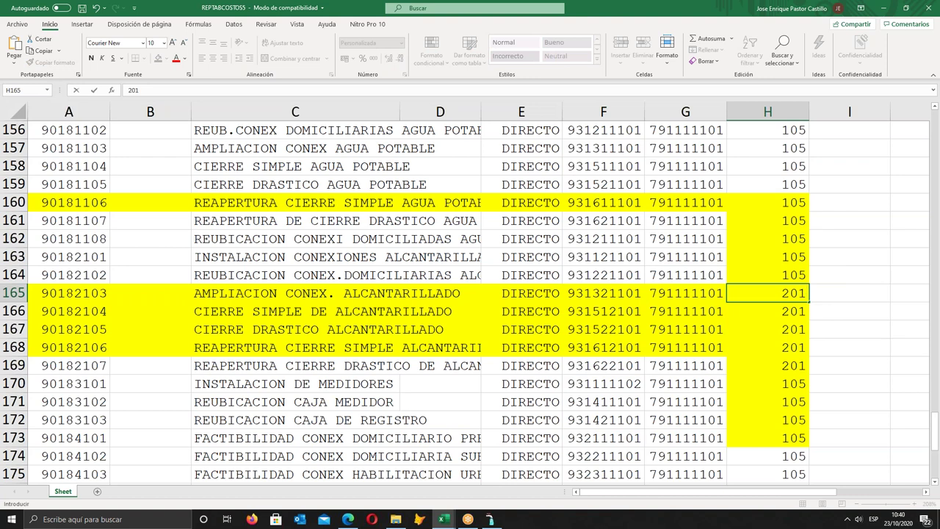
{"action": "key", "text": "Return"}
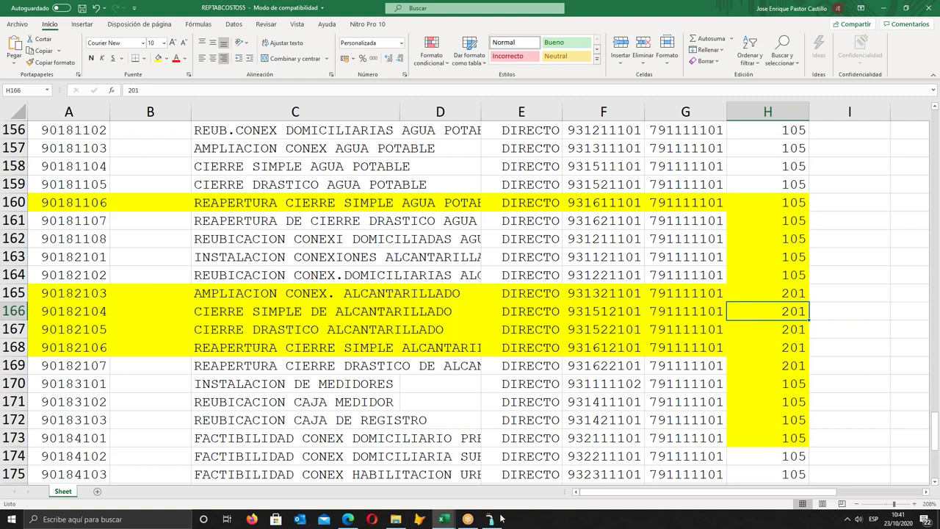
- Review the cost centre list up to the administrative centres and back down to the sewerage collector and pumping chamber centres
{"action": "mouse_move", "coordinate": [446, 521]}
{"action": "scroll", "coordinate": [367, 271], "scroll_direction": "up", "scroll_amount": 3}
{"action": "scroll", "coordinate": [367, 272], "scroll_direction": "up", "scroll_amount": 2}
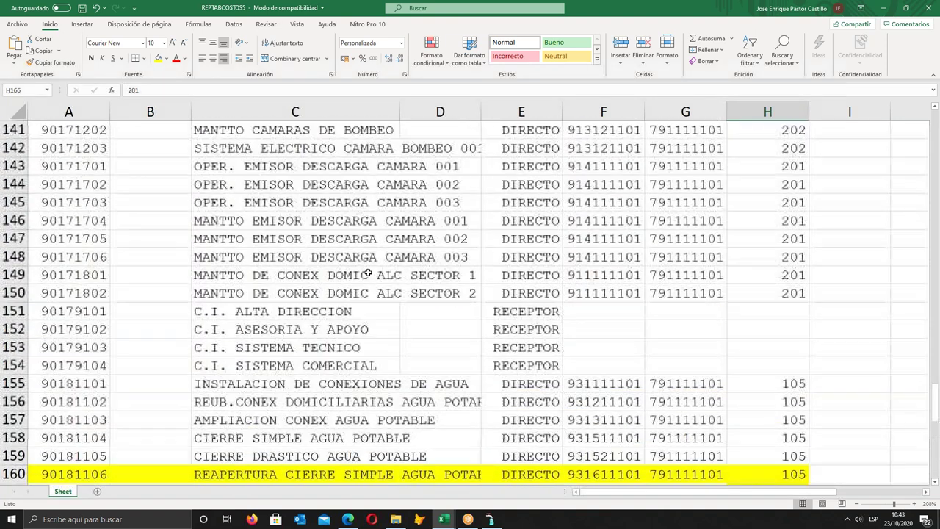
{"action": "scroll", "coordinate": [368, 274], "scroll_direction": "up", "scroll_amount": 11}
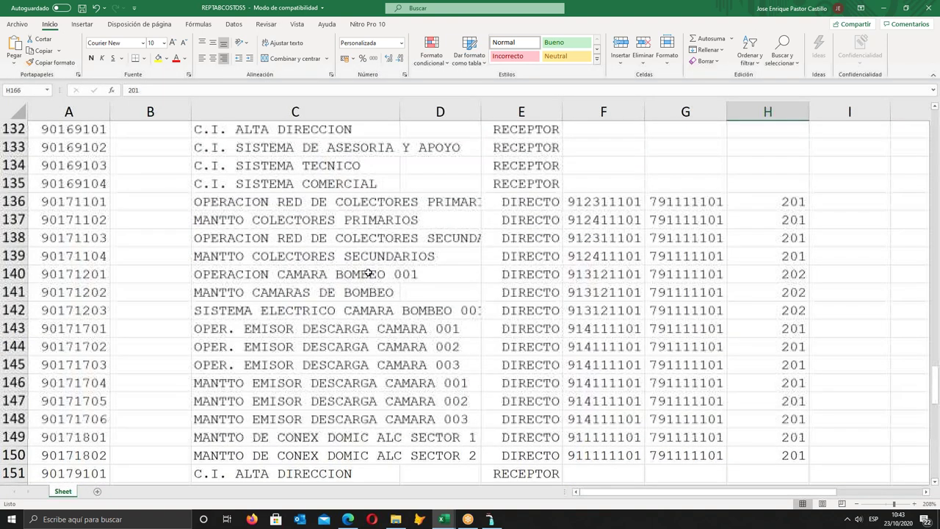
{"action": "scroll", "coordinate": [368, 273], "scroll_direction": "up", "scroll_amount": 7}
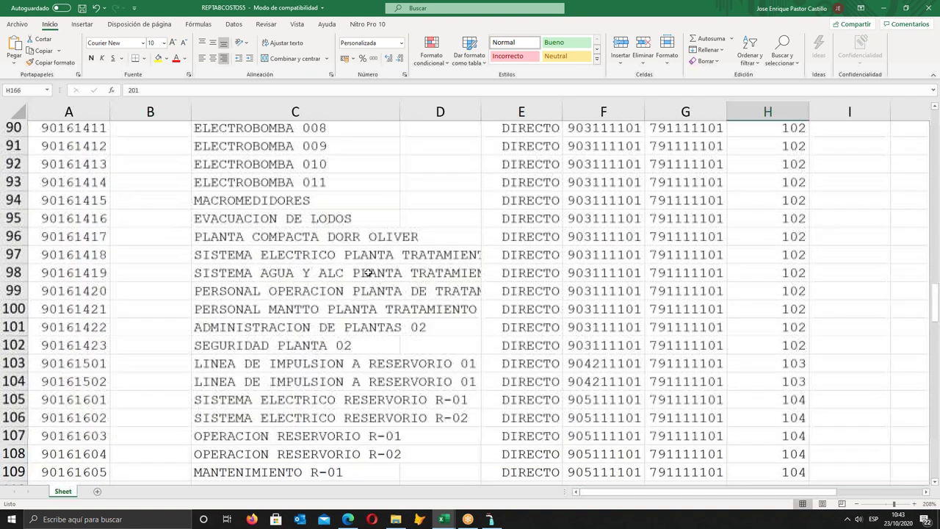
{"action": "scroll", "coordinate": [374, 289], "scroll_direction": "up", "scroll_amount": 4}
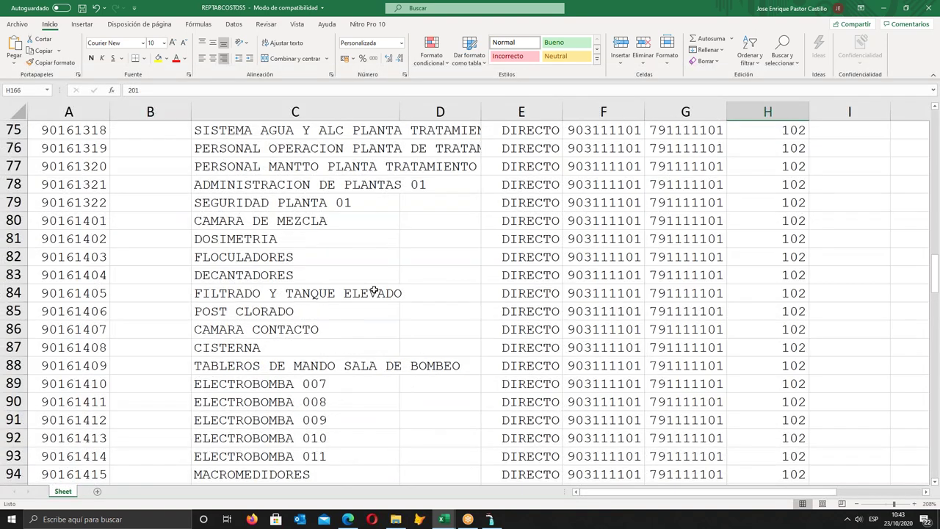
{"action": "scroll", "coordinate": [374, 290], "scroll_direction": "up", "scroll_amount": 13}
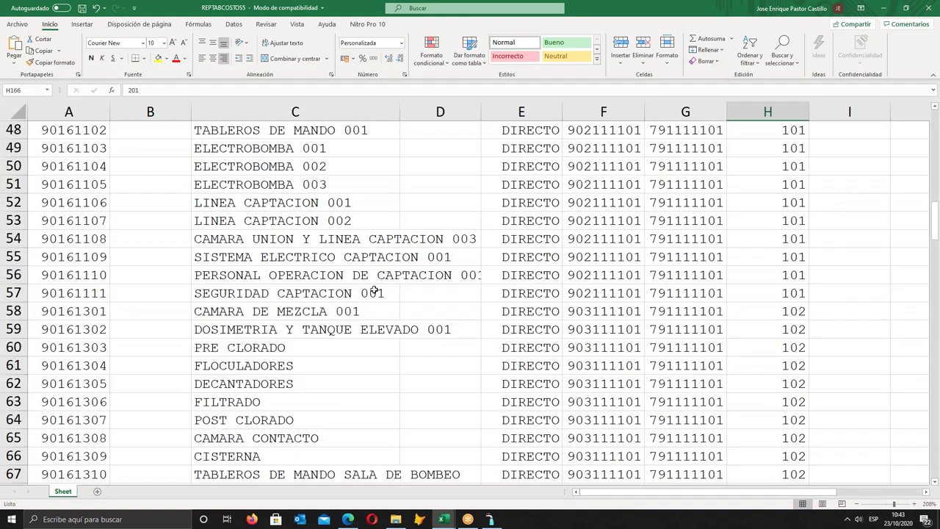
{"action": "scroll", "coordinate": [374, 289], "scroll_direction": "up", "scroll_amount": 9}
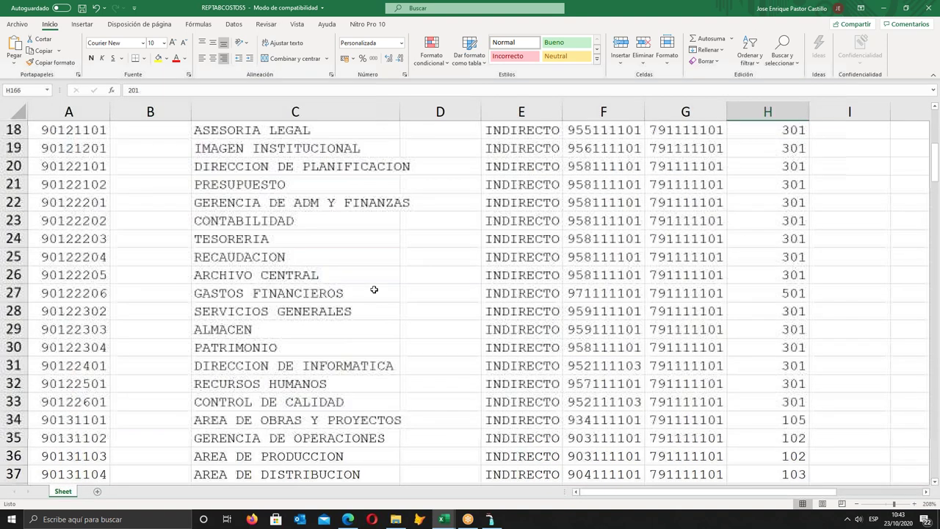
{"action": "scroll", "coordinate": [374, 289], "scroll_direction": "down", "scroll_amount": 4}
{"action": "scroll", "coordinate": [374, 289], "scroll_direction": "down", "scroll_amount": 14}
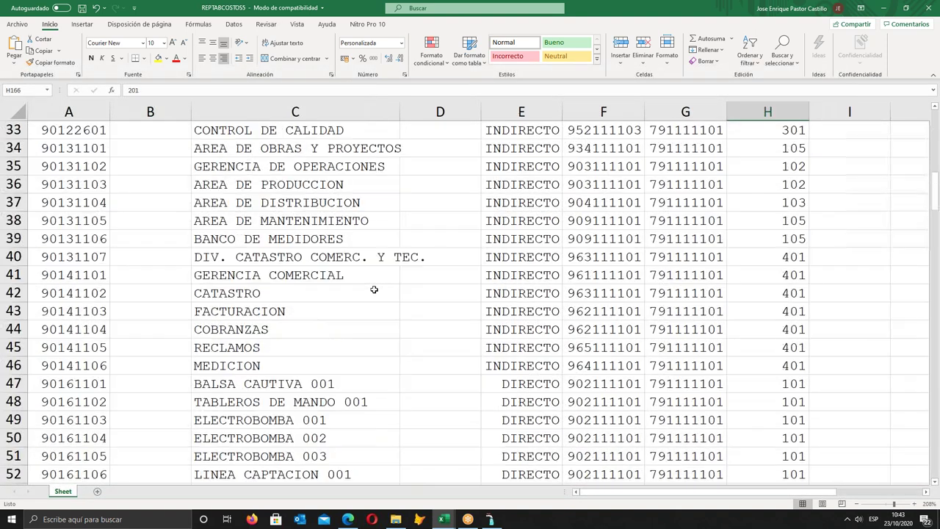
{"action": "scroll", "coordinate": [374, 290], "scroll_direction": "down", "scroll_amount": 6}
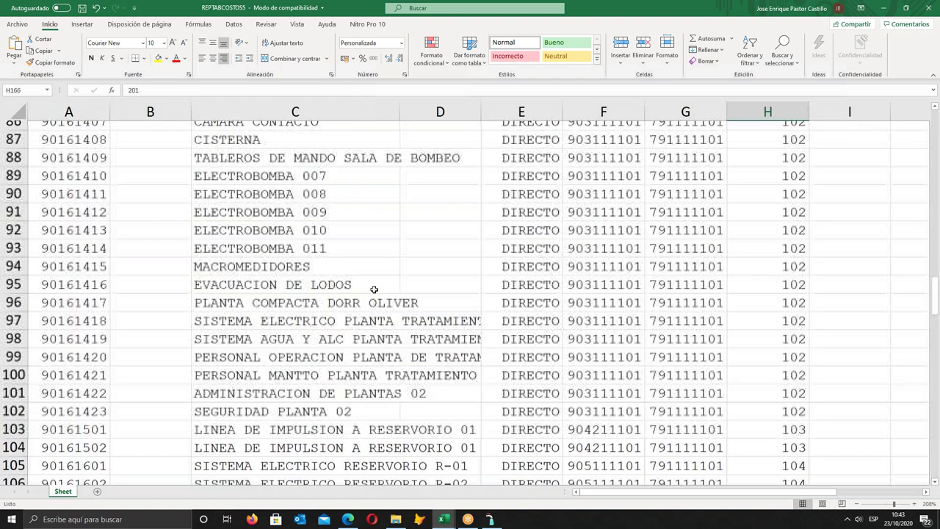
{"action": "scroll", "coordinate": [374, 290], "scroll_direction": "down", "scroll_amount": 3}
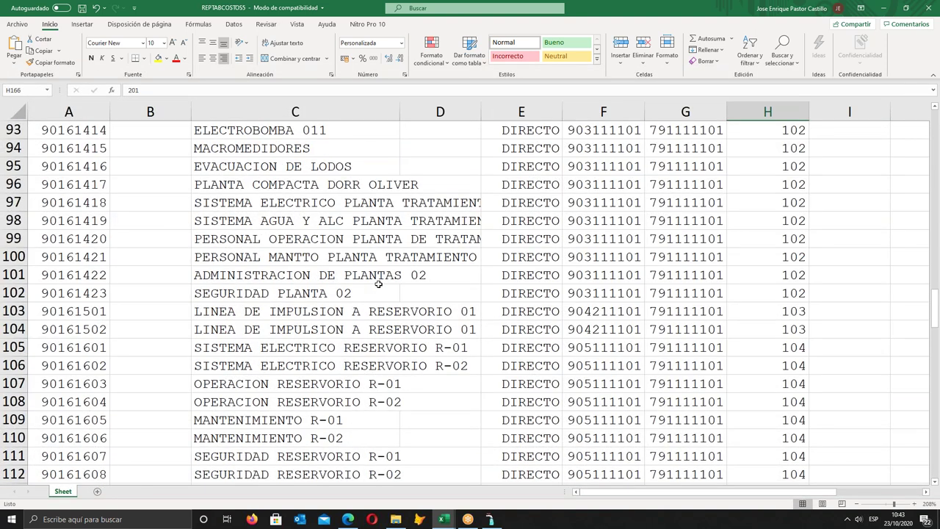
{"action": "scroll", "coordinate": [378, 284], "scroll_direction": "up", "scroll_amount": 1}
{"action": "scroll", "coordinate": [394, 305], "scroll_direction": "down", "scroll_amount": 5}
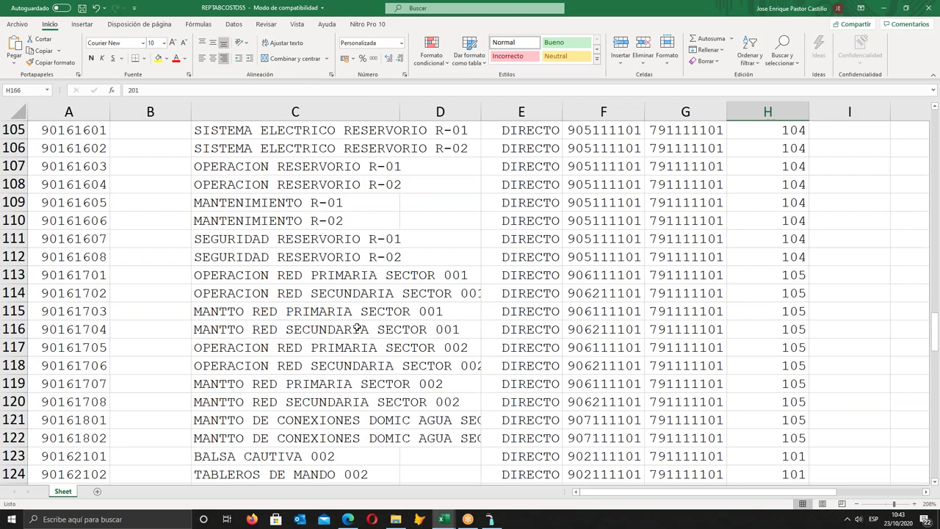
{"action": "scroll", "coordinate": [342, 332], "scroll_direction": "down", "scroll_amount": 2}
{"action": "scroll", "coordinate": [341, 332], "scroll_direction": "down", "scroll_amount": 3}
{"action": "scroll", "coordinate": [341, 331], "scroll_direction": "up", "scroll_amount": 1}
{"action": "scroll", "coordinate": [340, 327], "scroll_direction": "down", "scroll_amount": 2}
{"action": "scroll", "coordinate": [340, 326], "scroll_direction": "up", "scroll_amount": 10}
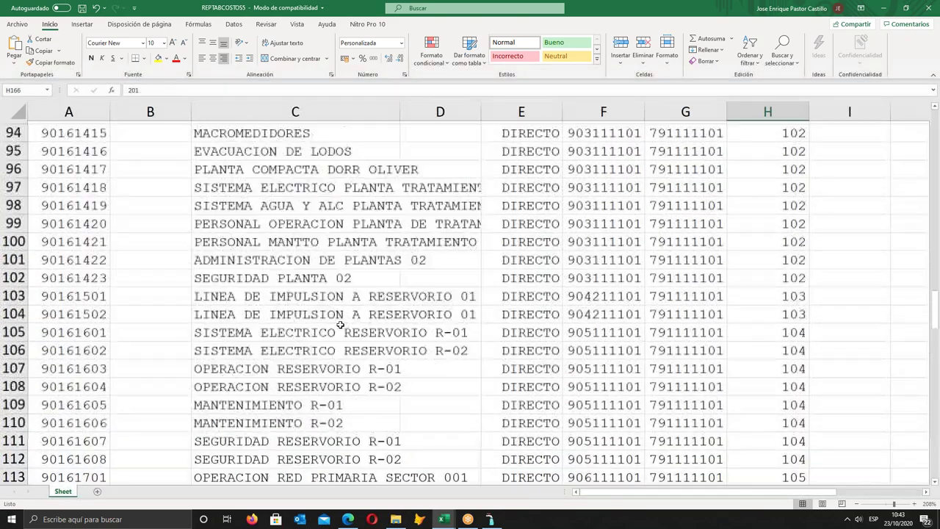
{"action": "scroll", "coordinate": [340, 325], "scroll_direction": "down", "scroll_amount": 11}
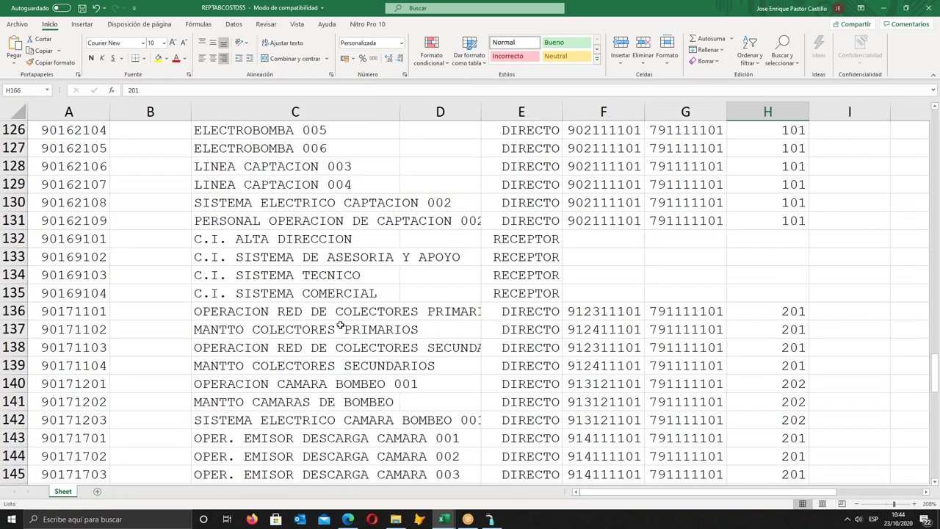
{"action": "scroll", "coordinate": [341, 326], "scroll_direction": "down", "scroll_amount": 2}
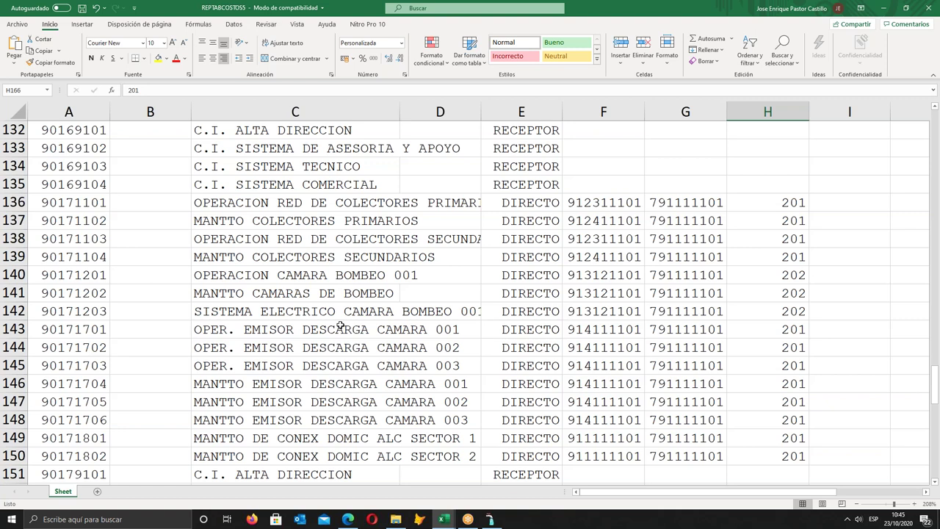
- Highlight cost centres 90171102 to 90171202 from code to description (A137:D141) in yellow
{"action": "left_click", "coordinate": [76, 260]}
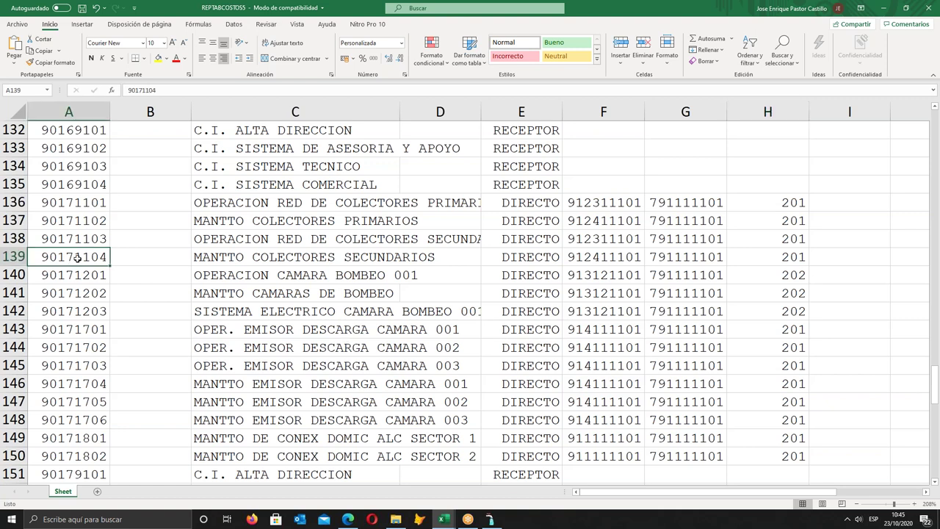
{"action": "left_click", "coordinate": [158, 58]}
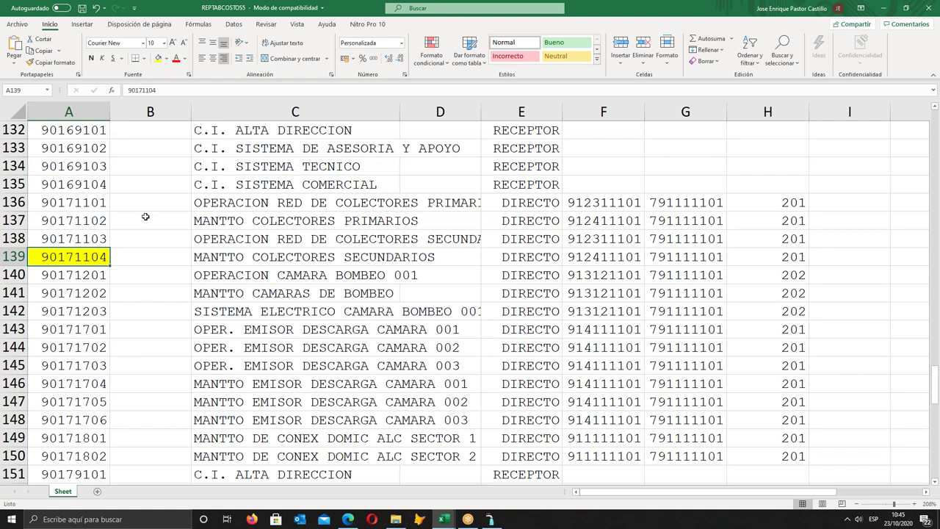
{"action": "left_click", "coordinate": [203, 218]}
{"action": "left_click_drag", "start_coordinate": [204, 218], "coordinate": [222, 315]}
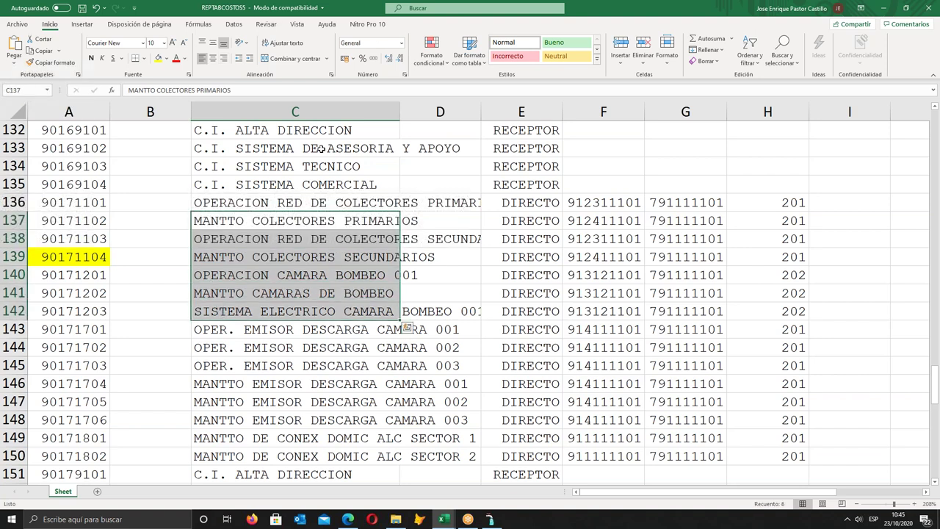
{"action": "left_click", "coordinate": [79, 222]}
{"action": "left_click_drag", "start_coordinate": [80, 222], "coordinate": [456, 296]}
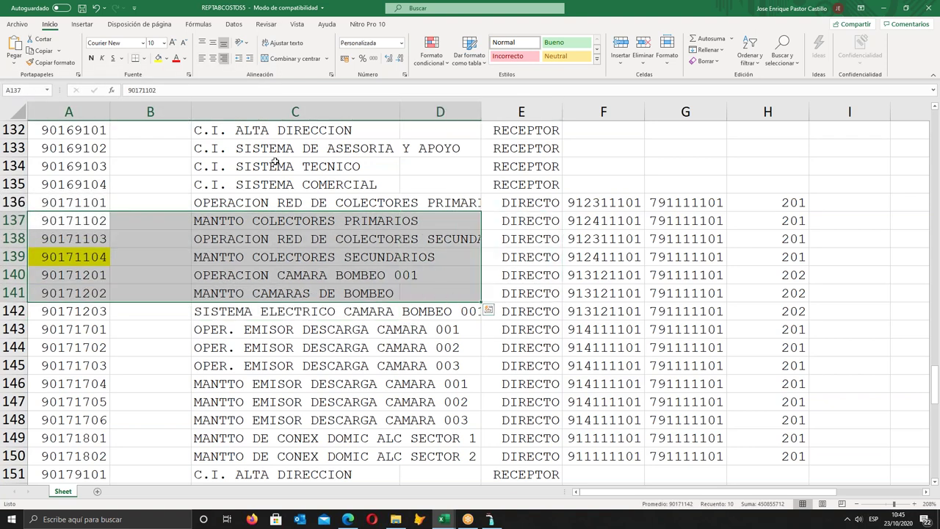
{"action": "left_click", "coordinate": [157, 58]}
- Recolour the three MANTTO rows 90171102, 90171104 and 90171202 (columns A to D) with a light gold fill
{"action": "left_click", "coordinate": [130, 241]}
{"action": "left_click_drag", "start_coordinate": [60, 227], "coordinate": [451, 219]}
{"action": "left_click", "coordinate": [166, 59]}
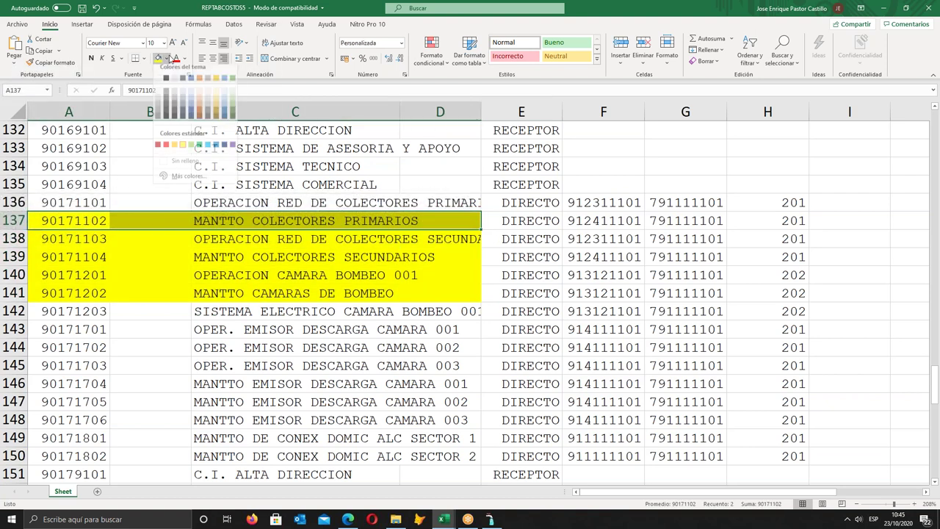
{"action": "left_click", "coordinate": [213, 103]}
{"action": "left_click_drag", "start_coordinate": [69, 259], "coordinate": [445, 263]}
{"action": "left_click", "coordinate": [158, 58]}
{"action": "left_click_drag", "start_coordinate": [62, 300], "coordinate": [441, 295]}
{"action": "left_click", "coordinate": [158, 58]}
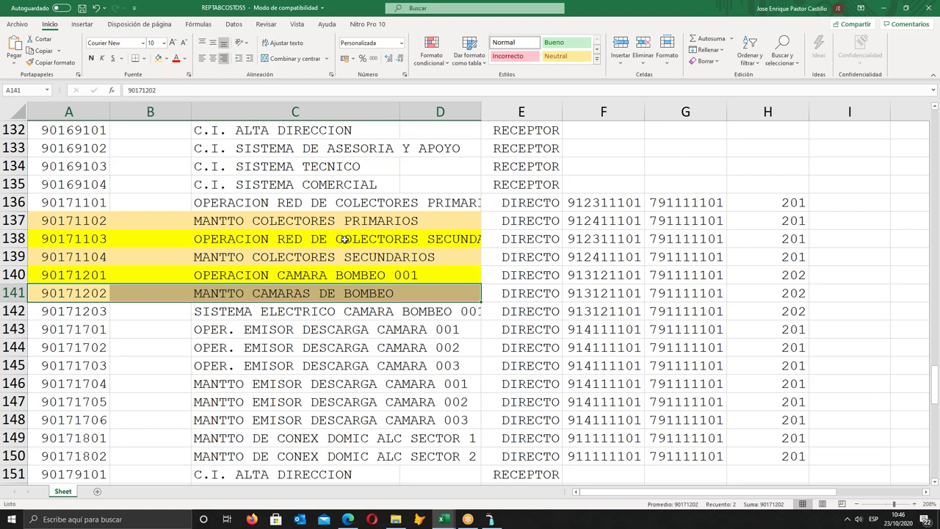
{"action": "left_click_drag", "start_coordinate": [345, 240], "coordinate": [277, 269]}
{"action": "left_click", "coordinate": [401, 257]}
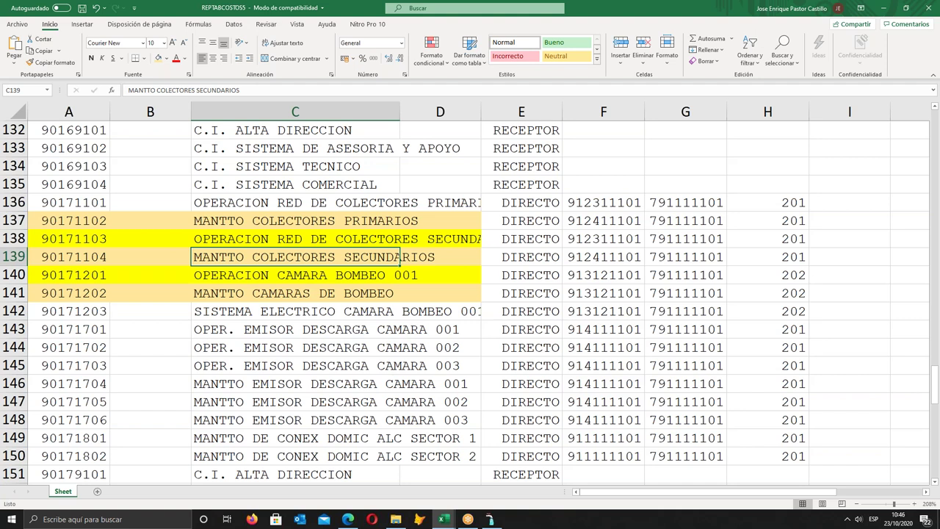
{"action": "left_click", "coordinate": [258, 293]}
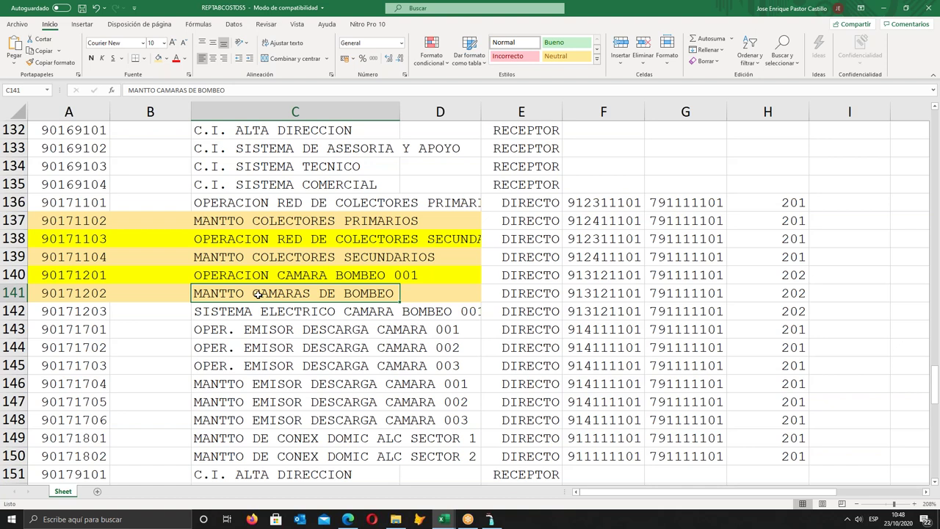
- Insert an entire row above MANTTO COLECTORES PRIMARIOS (cost centre 90171102)
{"action": "left_click", "coordinate": [97, 220]}
{"action": "right_click", "coordinate": [97, 220]}
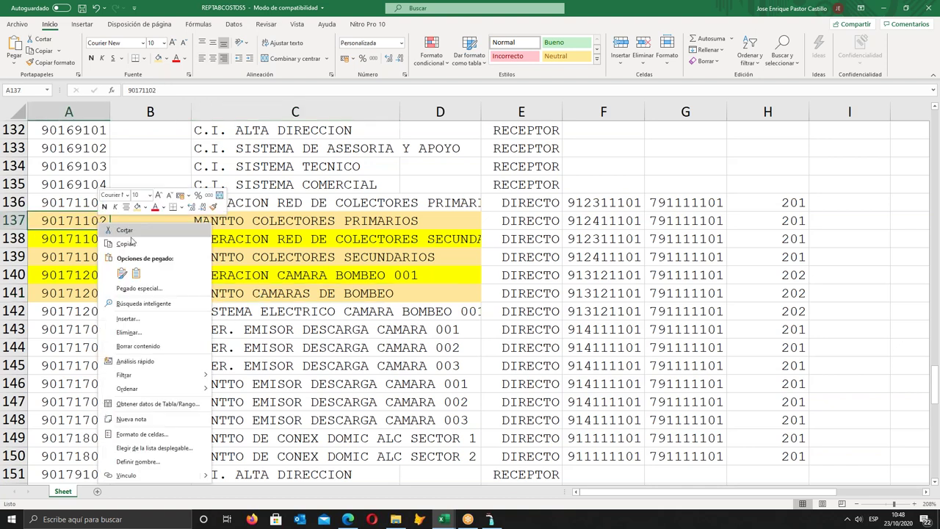
{"action": "left_click", "coordinate": [147, 319]}
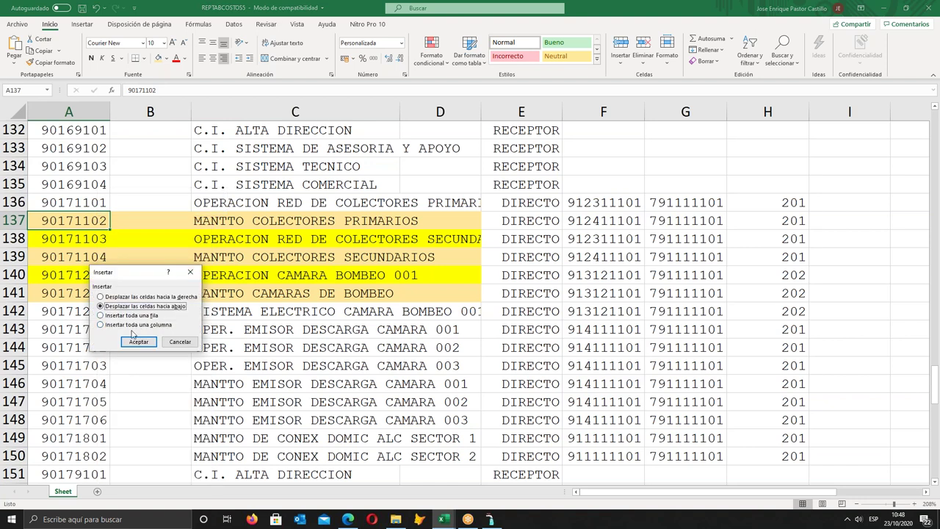
{"action": "left_click", "coordinate": [132, 316]}
{"action": "left_click", "coordinate": [139, 341]}
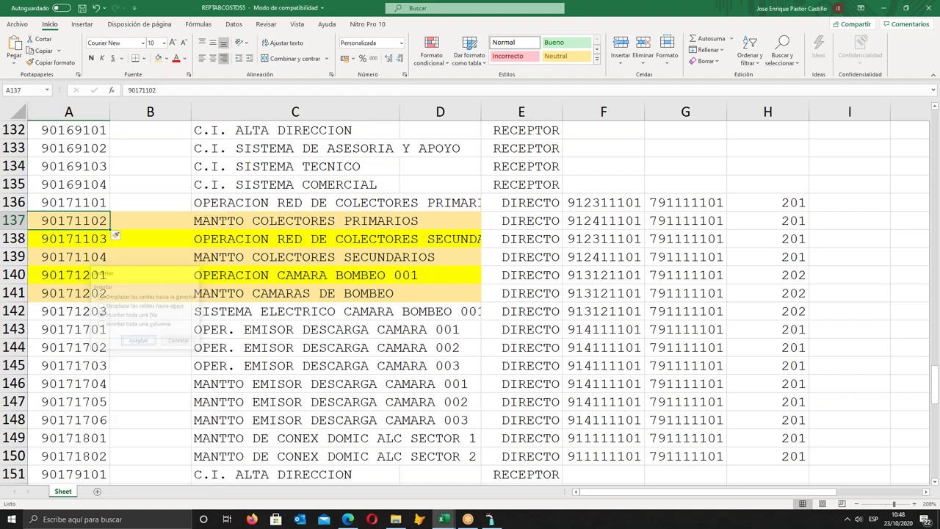
- Copy cost centre code 90171102 into the new row 137 and change it to 90171199
{"action": "key", "text": "ctrl+c"}
{"action": "key", "text": "Up"}
{"action": "key", "text": "ctrl+v"}
{"action": "key", "text": "Escape"}
{"action": "left_click", "coordinate": [114, 220]}
{"action": "left_click", "coordinate": [87, 221]}
{"action": "left_click", "coordinate": [161, 88]}
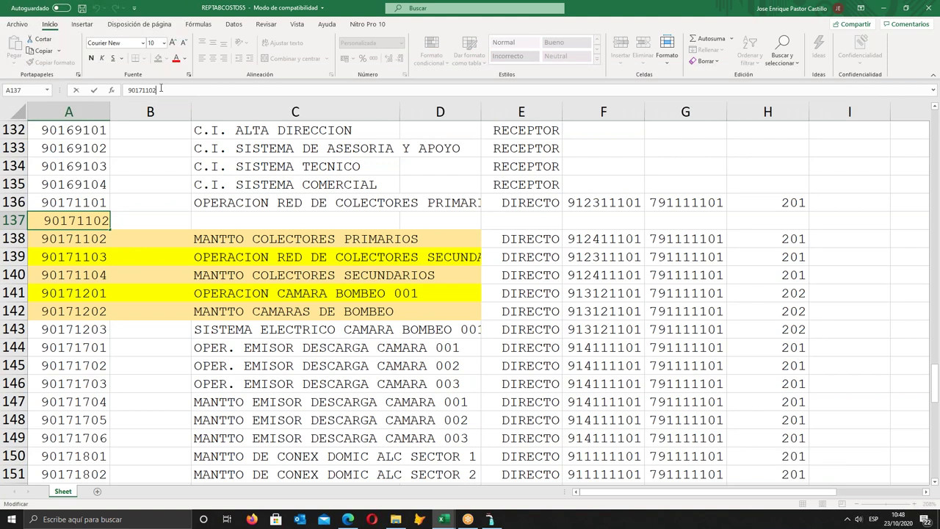
{"action": "key", "text": "BackSpace"}
{"action": "key", "text": "BackSpace"}
{"action": "type", "text": "99"}
{"action": "key", "text": "Return"}
- Enter the description "Gasto Administrativo Operaciones" for cost centre 90171199 in C137
{"action": "key", "text": "Up"}
{"action": "key", "text": "Right"}
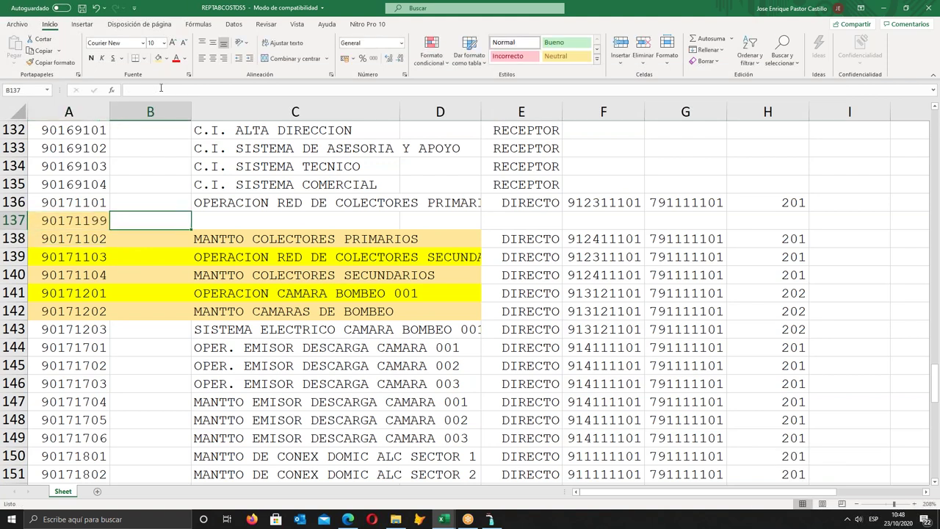
{"action": "key", "text": "Right"}
{"action": "type", "text": "Gast"}
{"action": "key", "text": "BackSpace"}
{"action": "key", "text": "BackSpace"}
{"action": "key", "text": "BackSpace"}
{"action": "key", "text": "BackSpace"}
{"action": "type", "text": "Gasto Adminis"}
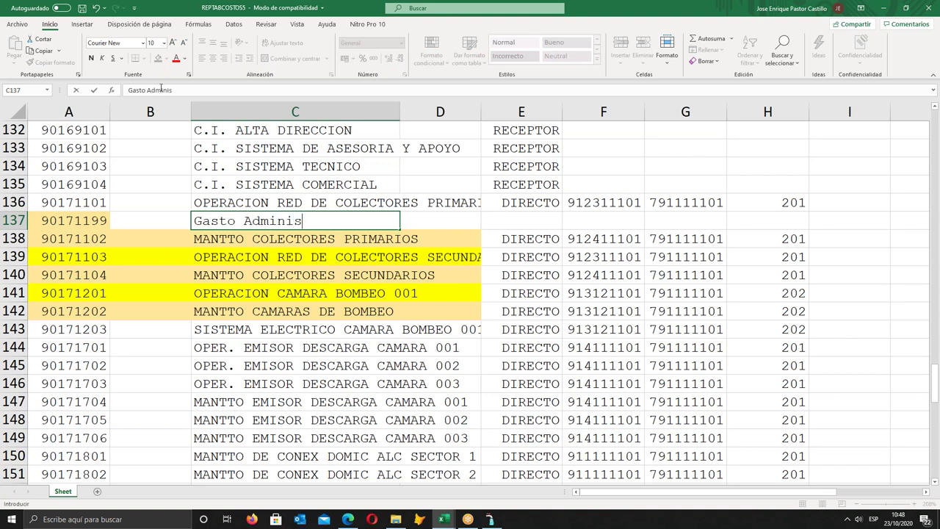
{"action": "type", "text": "trativo Operaciones"}
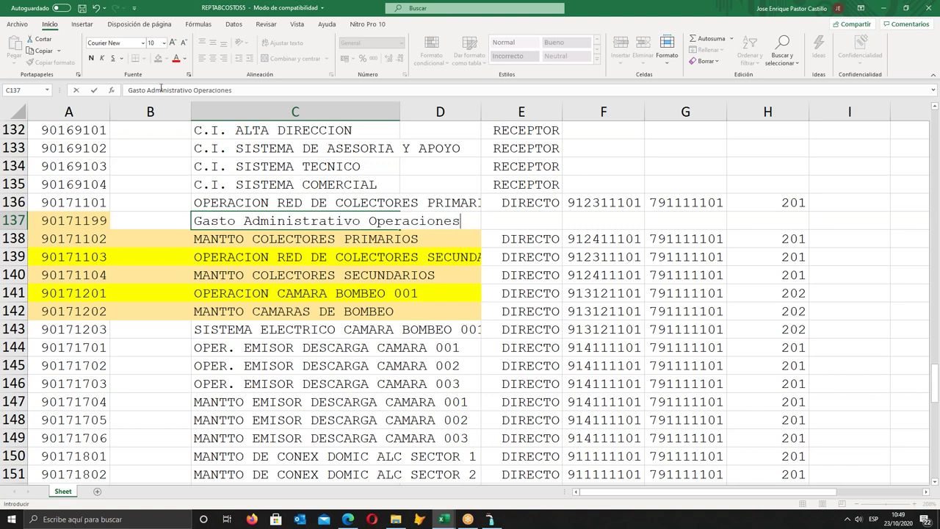
{"action": "key", "text": "Return"}
- Enter 950 in column F of the 90171199 row (F137)
{"action": "key", "text": "Up"}
{"action": "key", "text": "Right"}
{"action": "key", "text": "Right"}
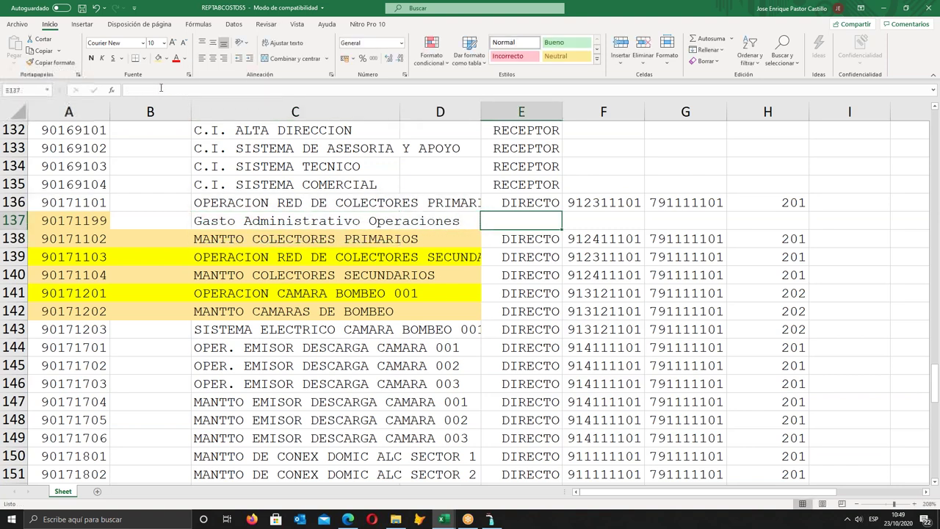
{"action": "key", "text": "Right"}
{"action": "type", "text": "950"}
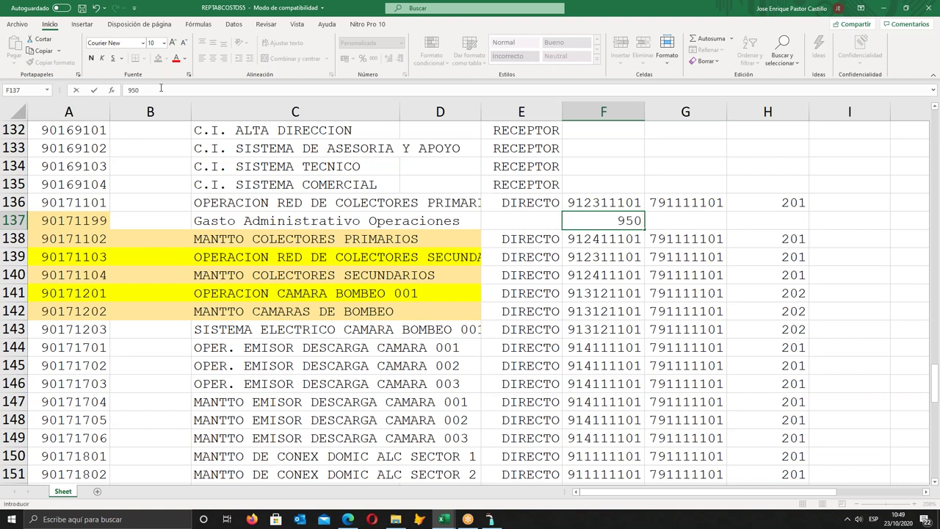
{"action": "key", "text": "Return"}
{"action": "key", "text": "Up"}
{"action": "key", "text": "Right"}
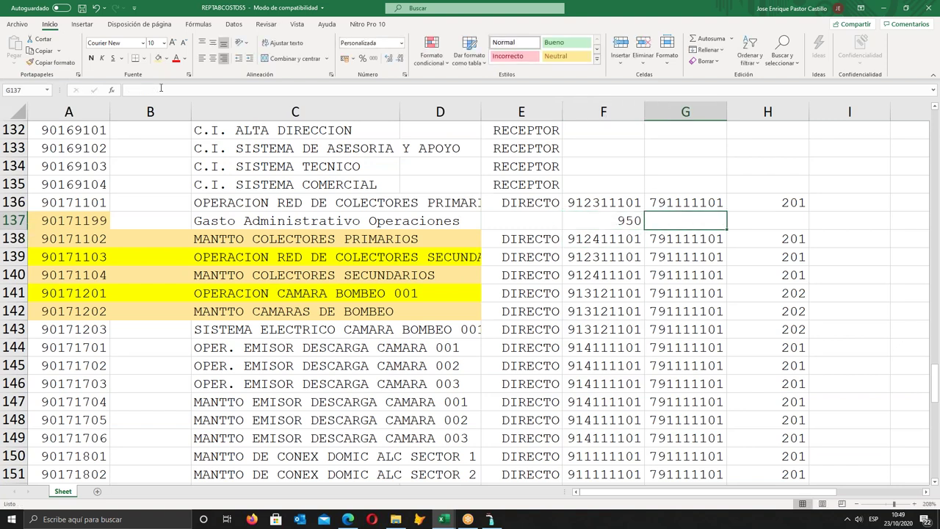
- Enter the Clasificador value 301 for cost centre 90171199 in H137
{"action": "key", "text": "Right"}
{"action": "type", "text": "301"}
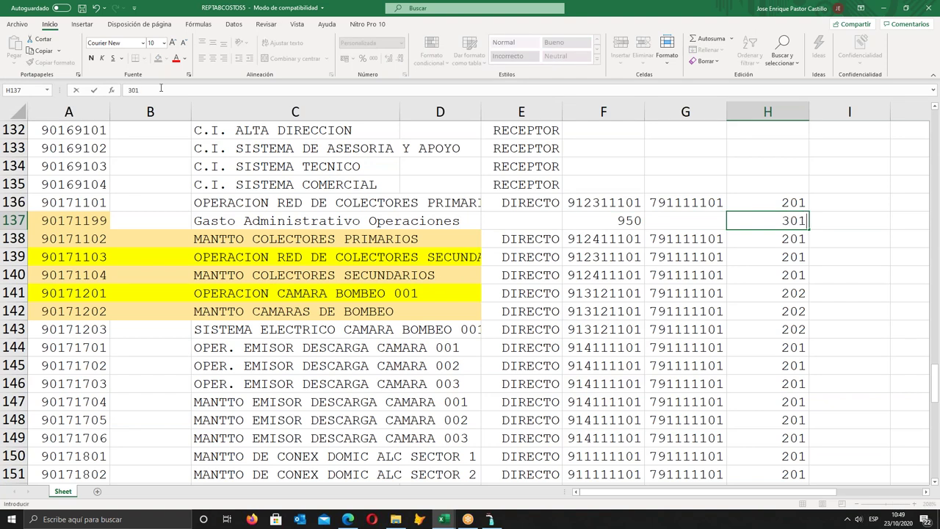
{"action": "key", "text": "Return"}
- Select the cost centre 90171199 row from A137 to H137
{"action": "key", "text": "Left"}
{"action": "key", "text": "Left"}
{"action": "key", "text": "Left"}
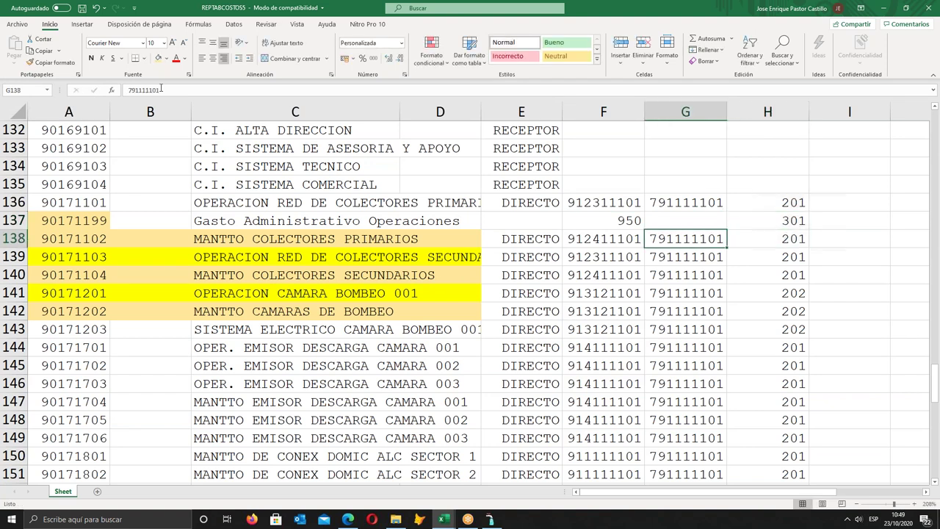
{"action": "key", "text": "Up"}
{"action": "key", "text": "Left"}
{"action": "key", "text": "Left"}
{"action": "key", "text": "Left"}
{"action": "key", "text": "Left"}
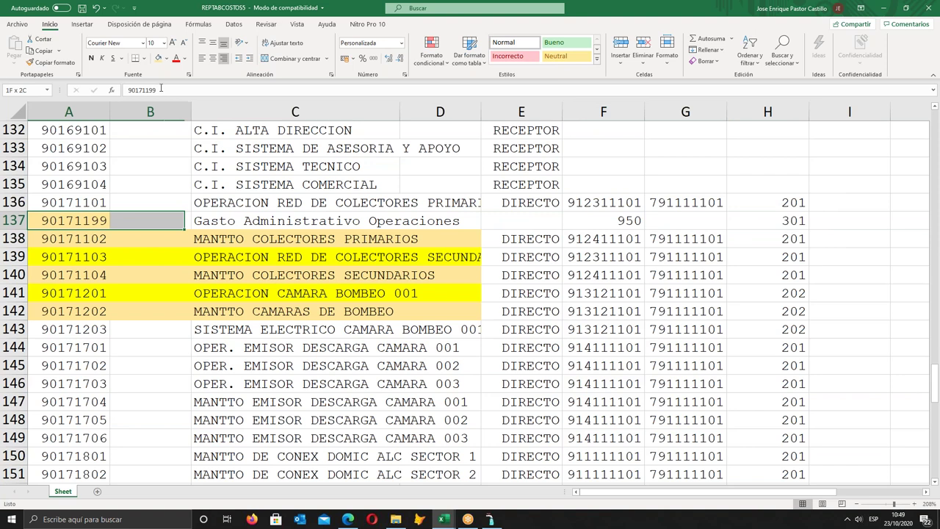
{"action": "key", "text": "shift+Right"}
{"action": "key", "text": "shift+Right"}
{"action": "key", "text": "shift+Right"}
{"action": "key", "text": "shift+Right"}
{"action": "key", "text": "shift+Right"}
{"action": "key", "text": "shift+Right"}
{"action": "key", "text": "shift+Right"}
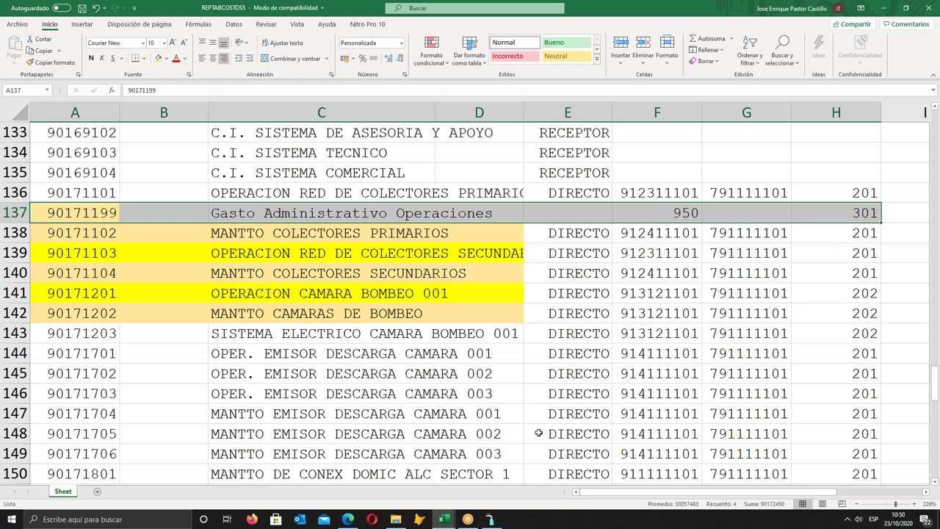
- Switch to the 1.-COSTOS DE PRODUCCION workbook and examine the cost type codes table on the ANEXO 5 sheet
{"action": "mouse_move", "coordinate": [453, 524]}
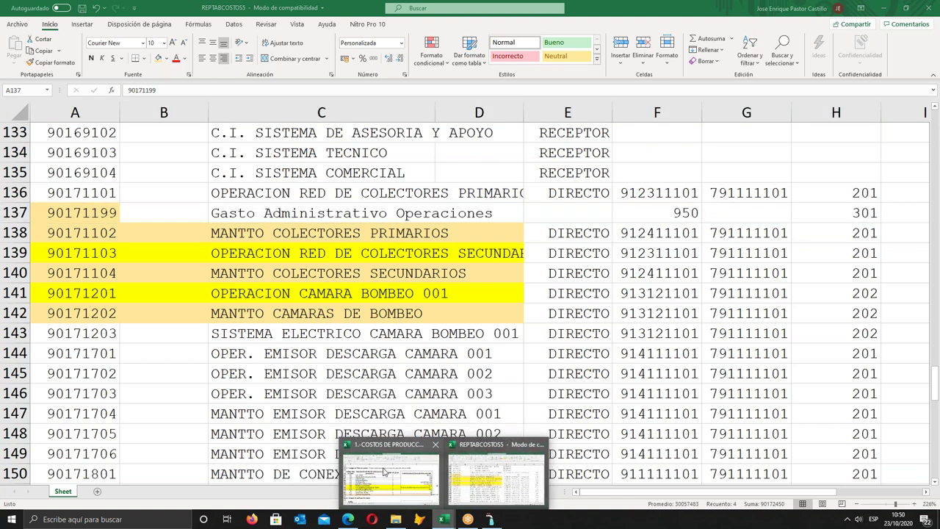
{"action": "left_click", "coordinate": [385, 472]}
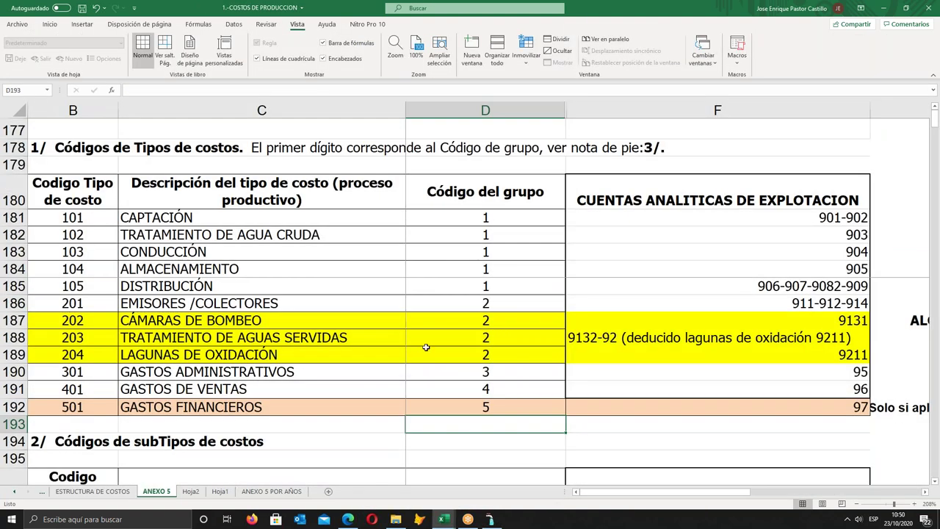
{"action": "left_click", "coordinate": [432, 324]}
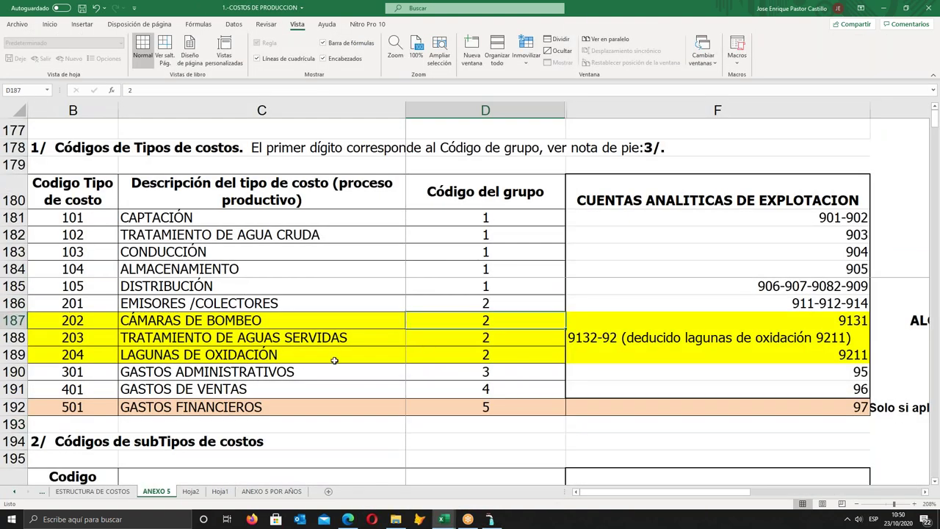
{"action": "left_click", "coordinate": [331, 284]}
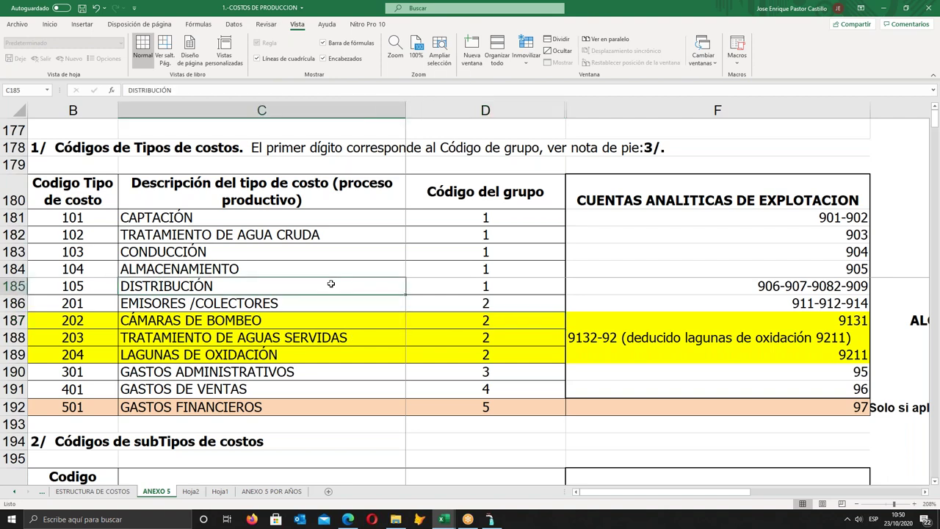
- Unfreeze the panes on the ANEXO 5 sheet
{"action": "key", "text": "Up"}
{"action": "key", "text": "Up"}
{"action": "key", "text": "Up"}
{"action": "key", "text": "Up"}
{"action": "key", "text": "Up"}
{"action": "key", "text": "Up"}
{"action": "key", "text": "Up"}
{"action": "key", "text": "Up"}
{"action": "key", "text": "Up"}
{"action": "key", "text": "Up"}
{"action": "key", "text": "Up"}
{"action": "key", "text": "Up"}
{"action": "key", "text": "Up"}
{"action": "key", "text": "Up"}
{"action": "key", "text": "Up"}
{"action": "key", "text": "Up"}
{"action": "key", "text": "Up"}
{"action": "key", "text": "Up"}
{"action": "key", "text": "Up"}
{"action": "key", "text": "Up"}
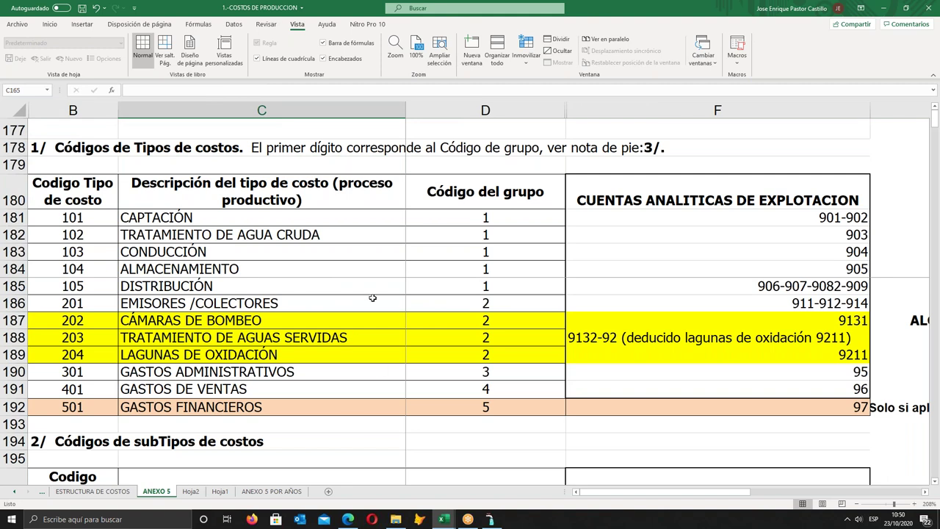
{"action": "key", "text": "ctrl+z"}
{"action": "key", "text": "ctrl+y"}
{"action": "left_click", "coordinate": [526, 53]}
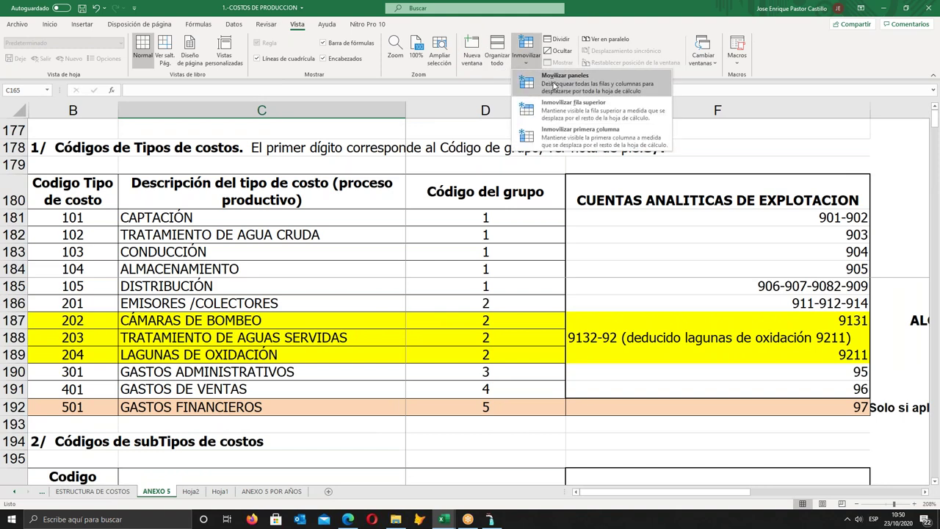
{"action": "left_click", "coordinate": [544, 83]}
- Examine the ANEXO 5 cost structure from the sales expenses back up to the Distribución and Almacenamiento sections
{"action": "scroll", "coordinate": [440, 267], "scroll_direction": "up", "scroll_amount": 1}
{"action": "scroll", "coordinate": [440, 268], "scroll_direction": "up", "scroll_amount": 12}
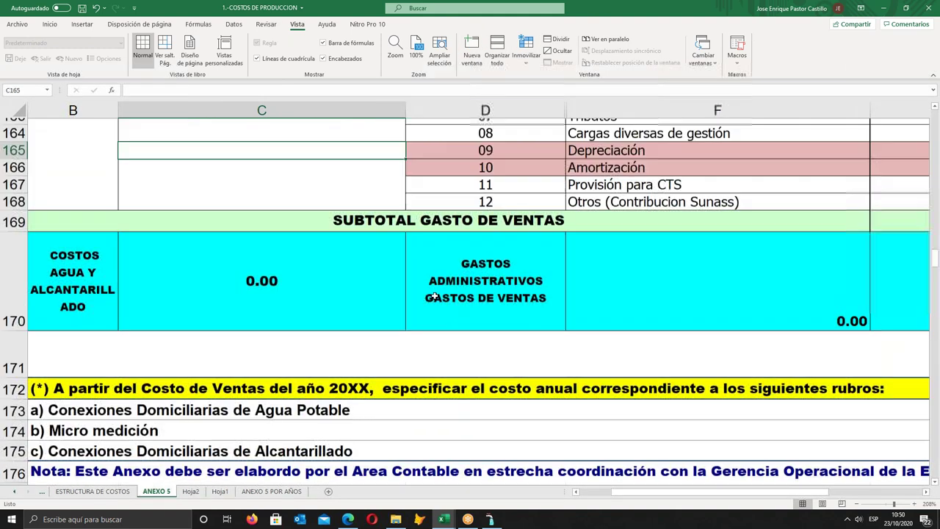
{"action": "scroll", "coordinate": [435, 296], "scroll_direction": "up", "scroll_amount": 15}
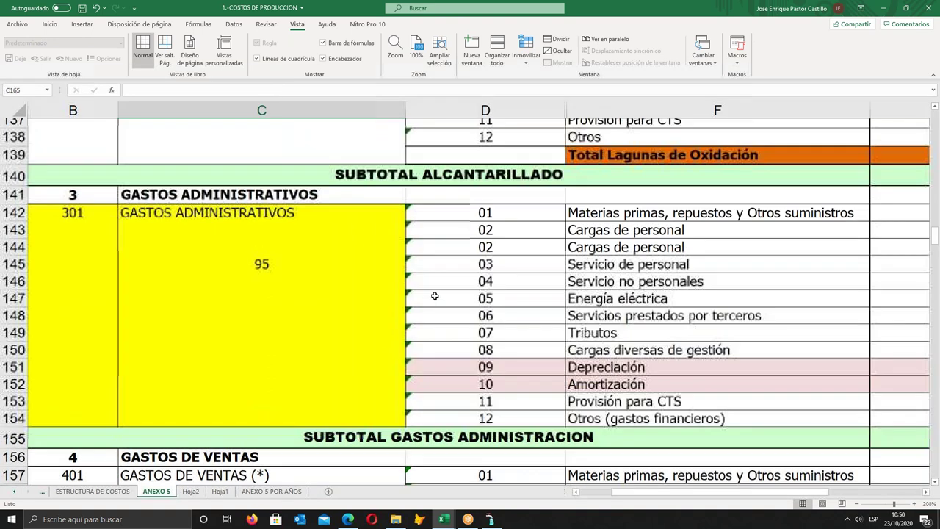
{"action": "scroll", "coordinate": [435, 295], "scroll_direction": "up", "scroll_amount": 12}
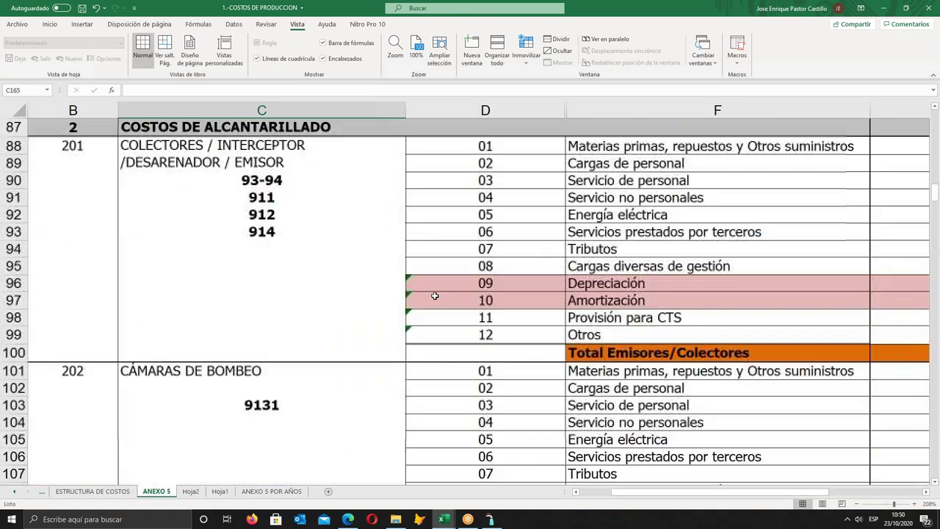
{"action": "scroll", "coordinate": [390, 307], "scroll_direction": "up", "scroll_amount": 1}
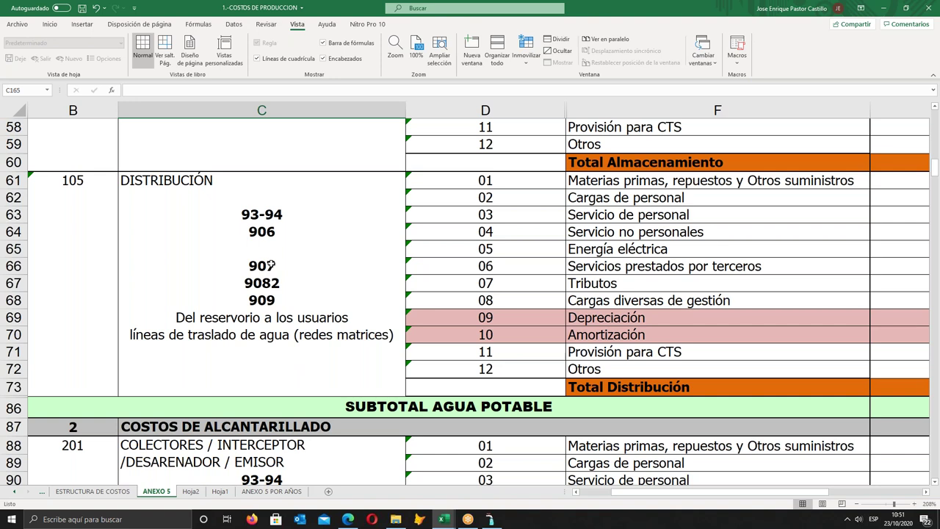
{"action": "scroll", "coordinate": [271, 265], "scroll_direction": "up", "scroll_amount": 4}
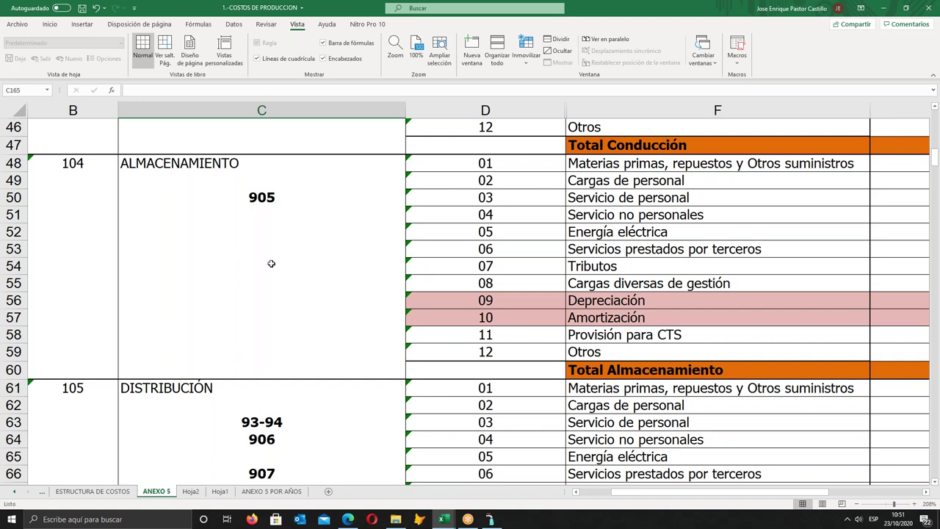
- Switch to the AVALON accounting module, view the list of Sucursales and close it
{"action": "left_click", "coordinate": [489, 520]}
{"action": "left_click", "coordinate": [607, 357]}
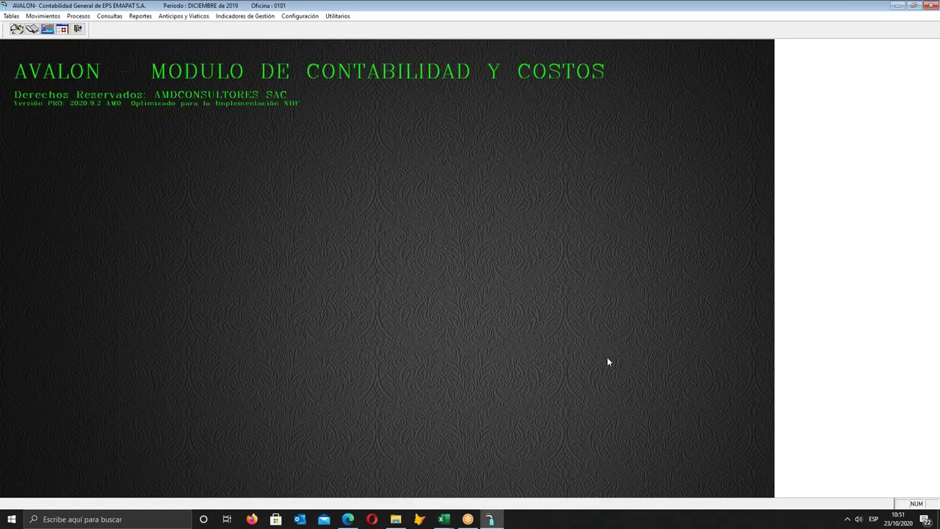
{"action": "left_click", "coordinate": [13, 16]}
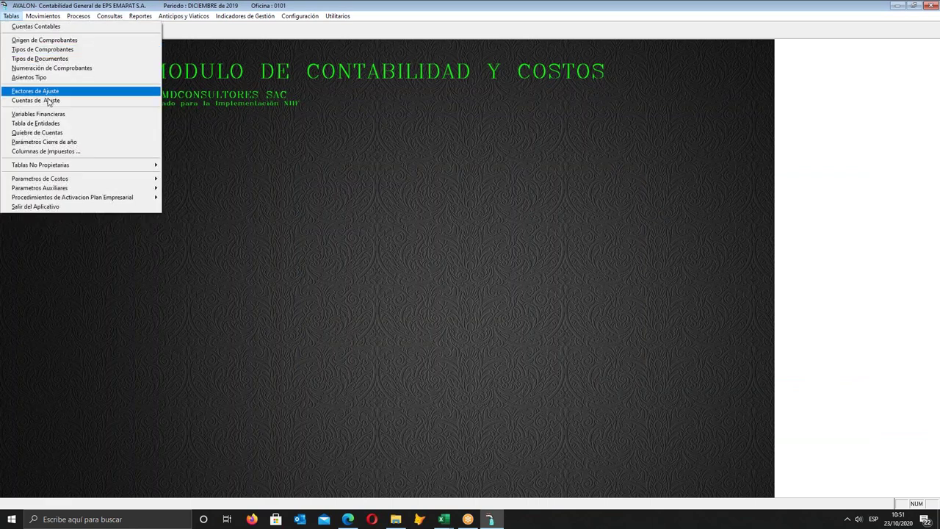
{"action": "left_click", "coordinate": [300, 16]}
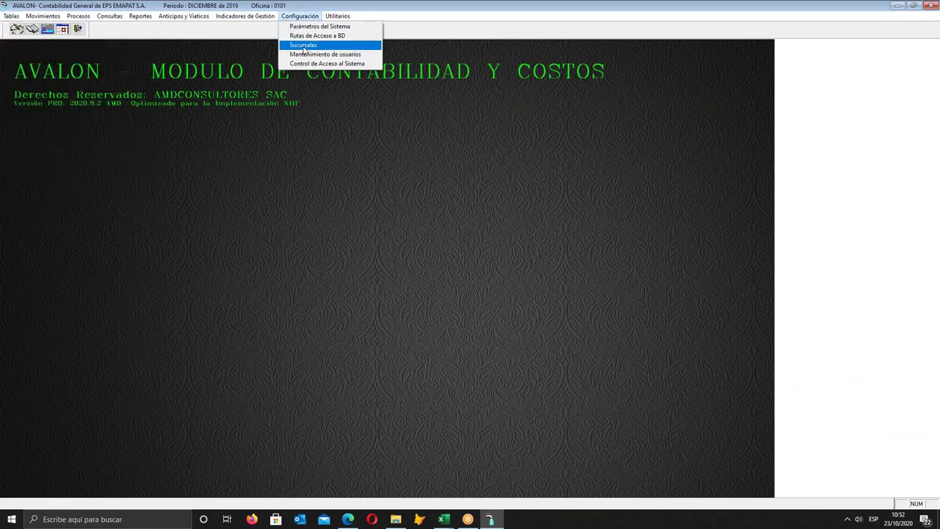
{"action": "left_click", "coordinate": [304, 46]}
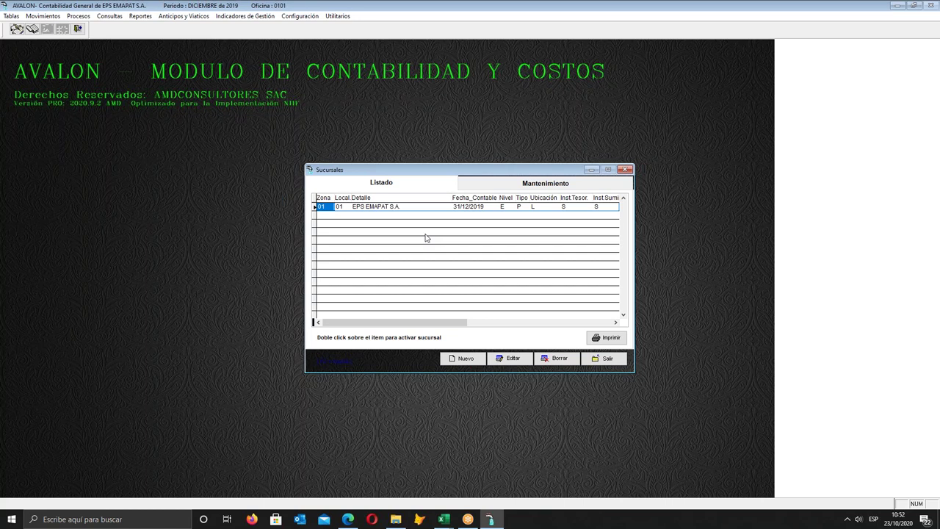
{"action": "left_click", "coordinate": [604, 359]}
- View the cost locations table (Tabla de Locaciones) among the cost parameters and close it
{"action": "left_click", "coordinate": [12, 16]}
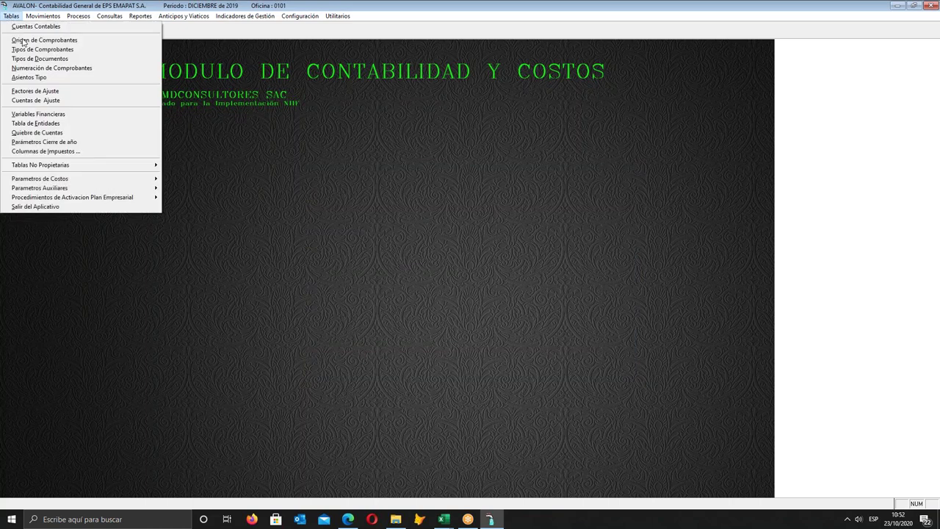
{"action": "mouse_move", "coordinate": [88, 178]}
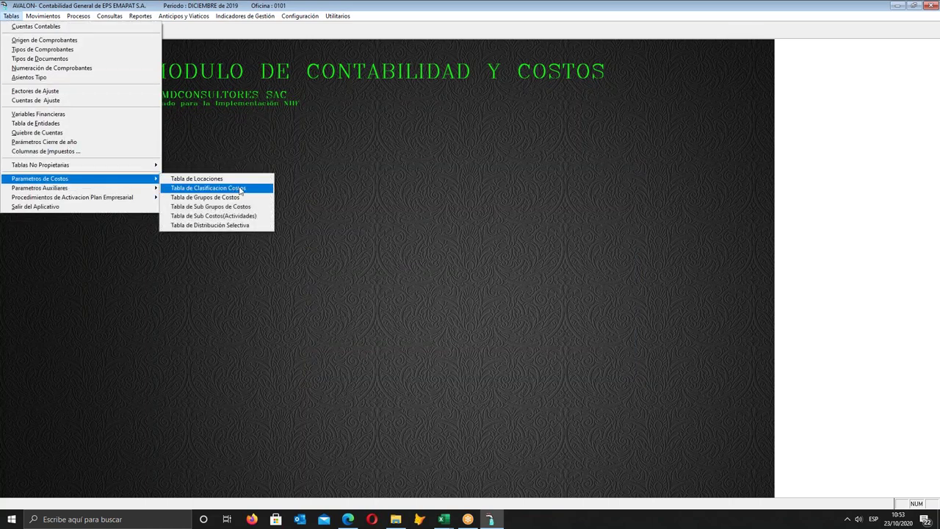
{"action": "left_click", "coordinate": [221, 180]}
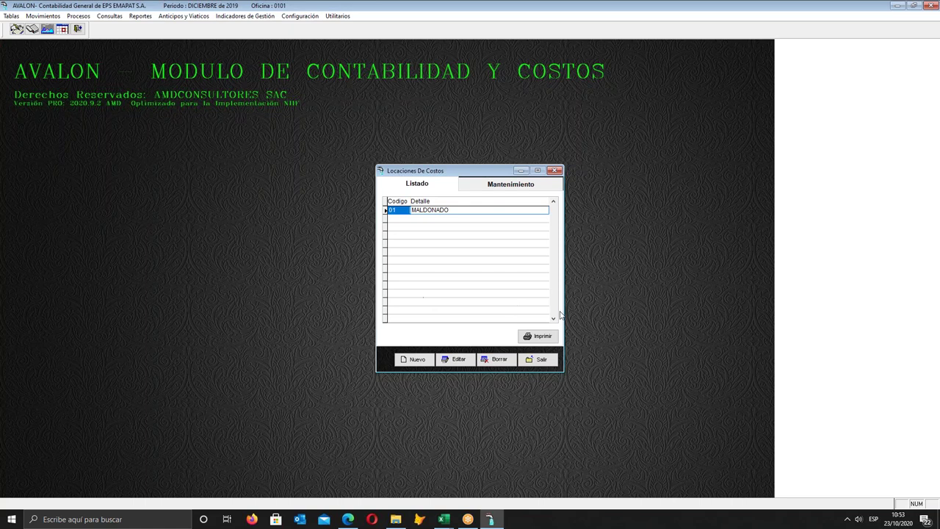
{"action": "left_click", "coordinate": [541, 360]}
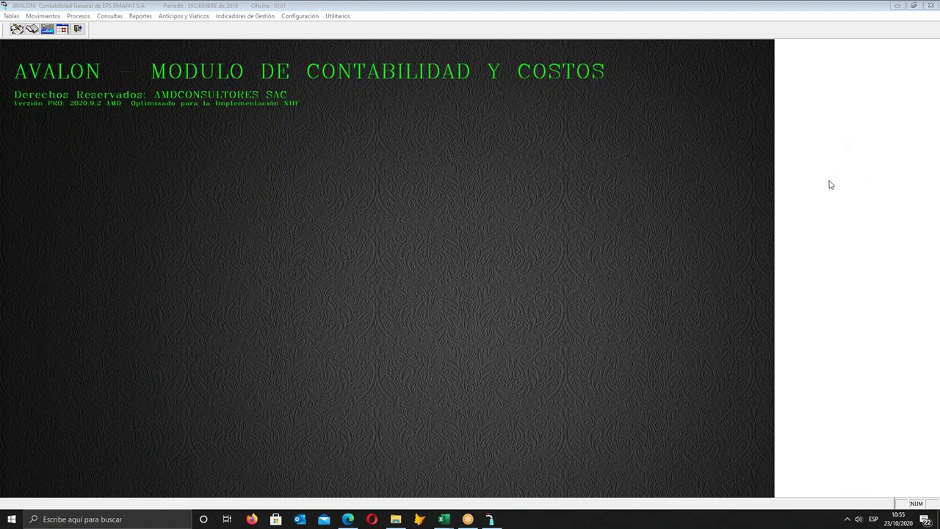
{"action": "left_click", "coordinate": [518, 154]}
{"action": "left_click", "coordinate": [552, 285]}
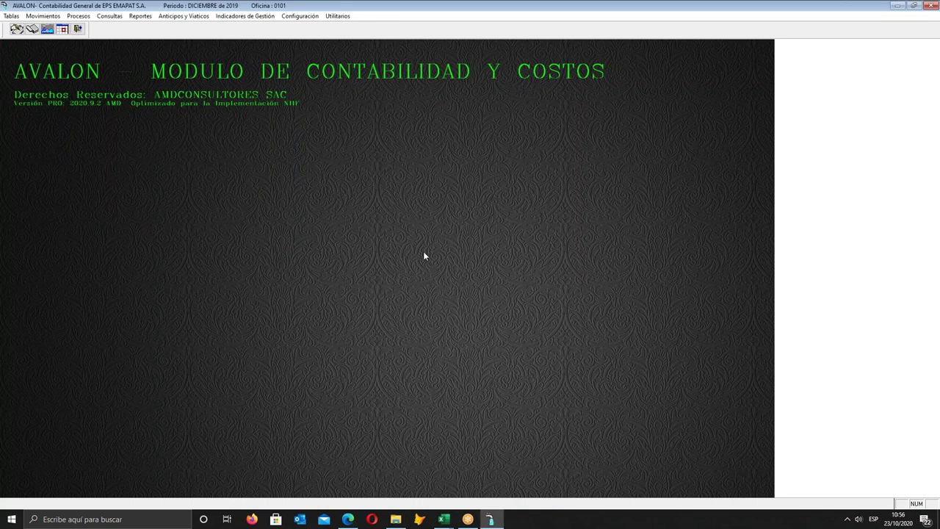
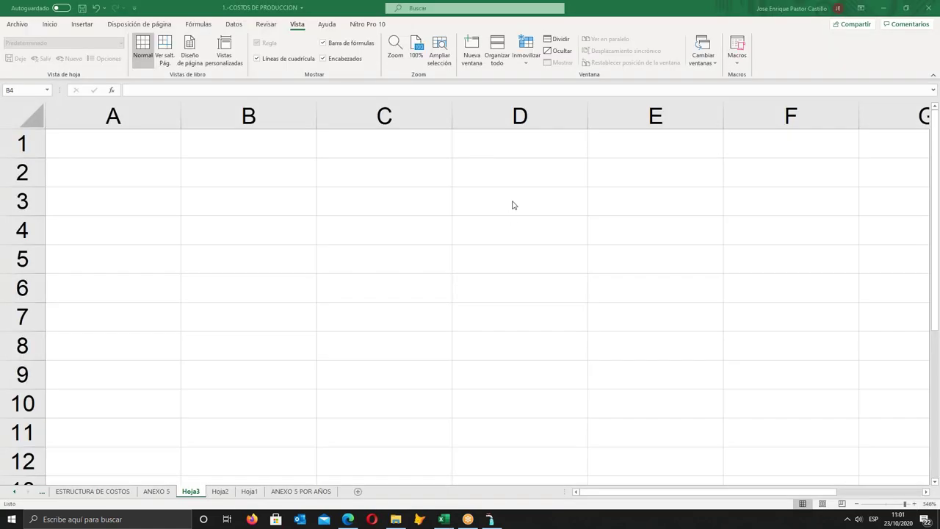
- Enlarge the view of the blank Hoja3 sheet and enter "VALIDAR" in cell B4
{"action": "left_click", "coordinate": [286, 221]}
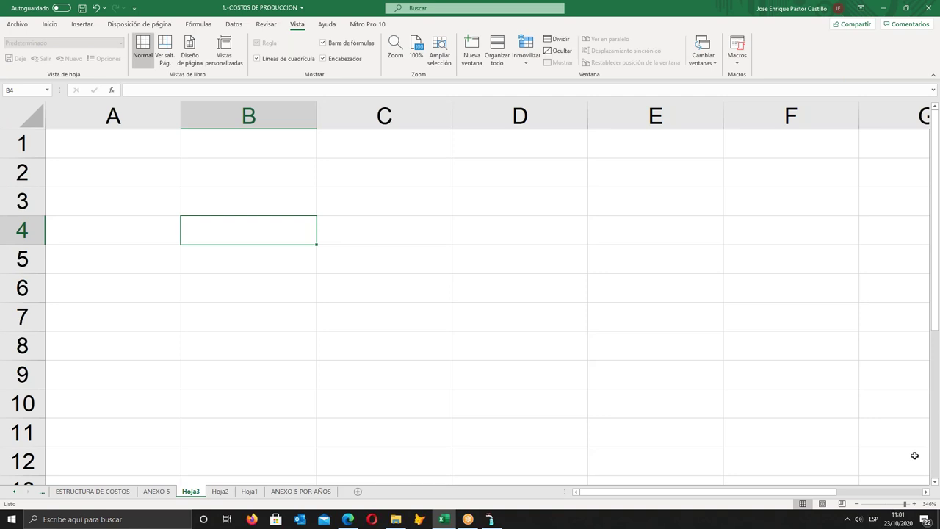
{"action": "left_click_drag", "start_coordinate": [908, 504], "coordinate": [912, 504]}
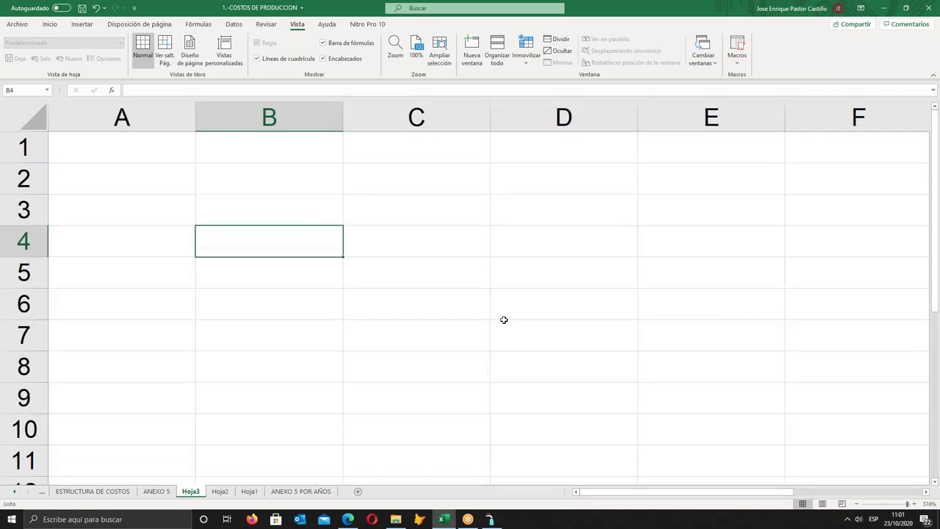
{"action": "type", "text": "VAlida"}
{"action": "key", "text": "BackSpace"}
{"action": "key", "text": "BackSpace"}
{"action": "key", "text": "BackSpace"}
{"action": "key", "text": "BackSpace"}
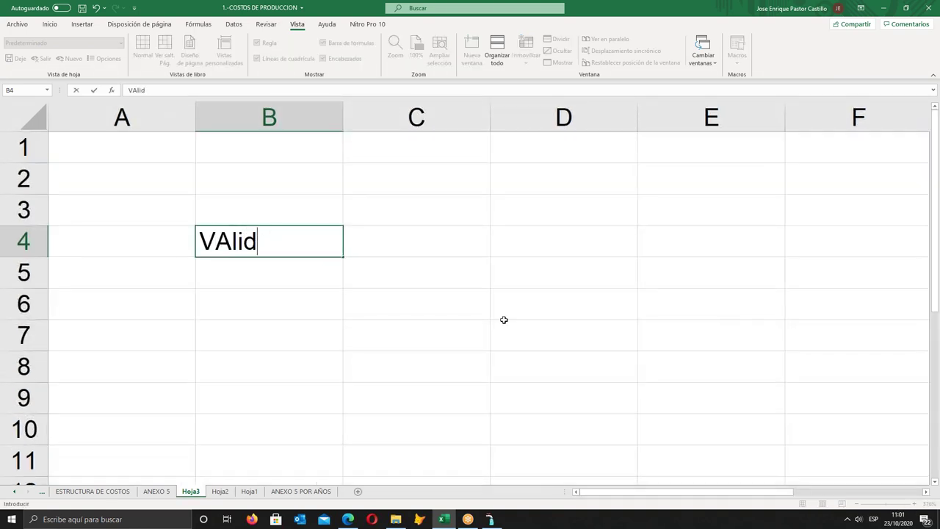
{"action": "type", "text": "LIDAR"}
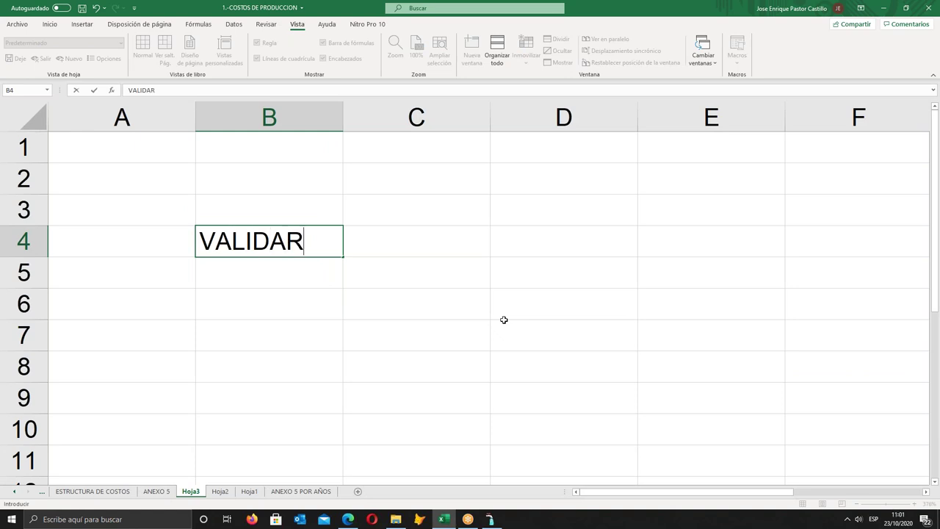
{"action": "key", "text": "Return"}
- Enter "CUADRAR" in cell B7 of Hoja3
{"action": "key", "text": "Return"}
{"action": "key", "text": "Return"}
{"action": "type", "text": "cuadra"}
{"action": "key", "text": "BackSpace"}
{"action": "key", "text": "BackSpace"}
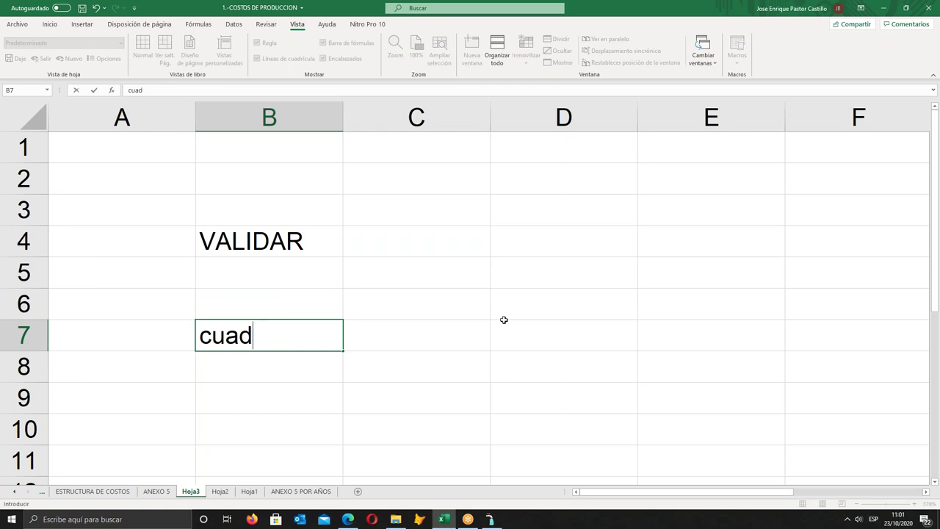
{"action": "key", "text": "BackSpace"}
{"action": "key", "text": "BackSpace"}
{"action": "key", "text": "BackSpace"}
{"action": "key", "text": "BackSpace"}
{"action": "type", "text": "CUADR"}
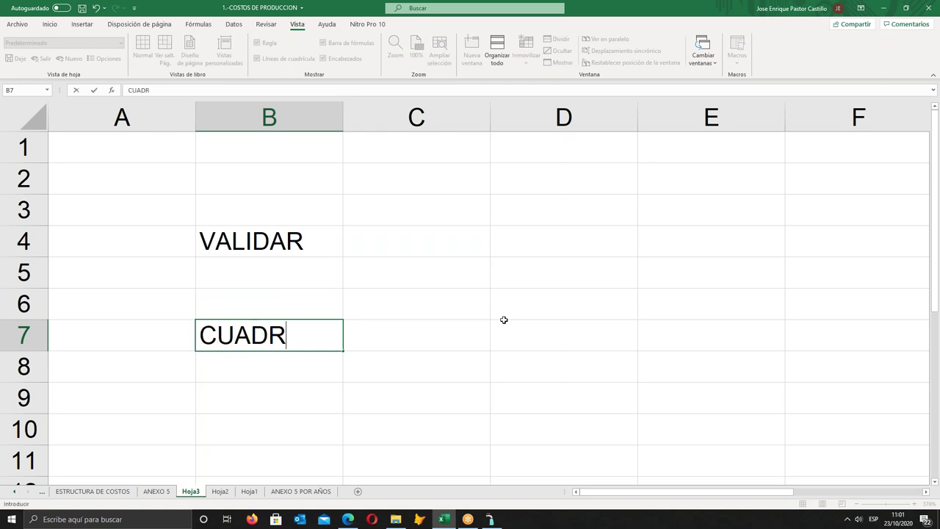
{"action": "type", "text": "AR"}
{"action": "key", "text": "Return"}
{"action": "key", "text": "Up"}
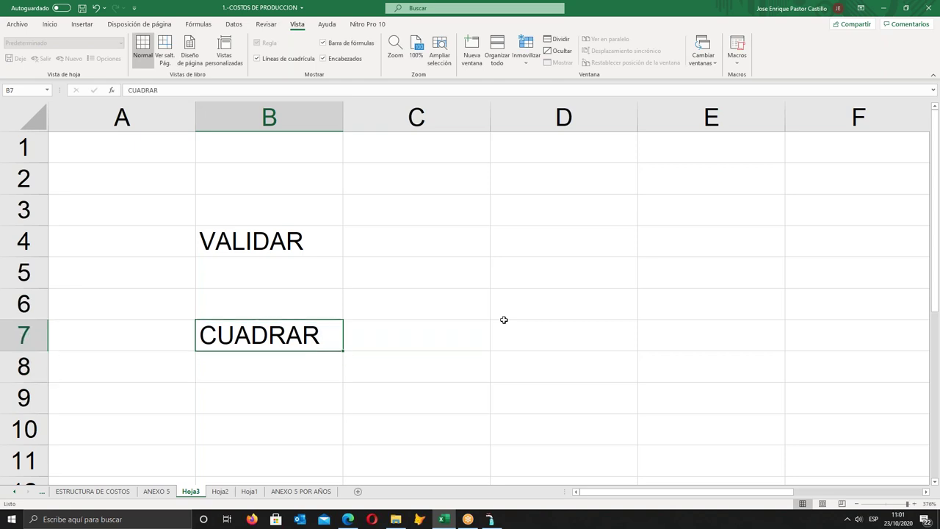
{"action": "type", "text": "CUADRAR"}
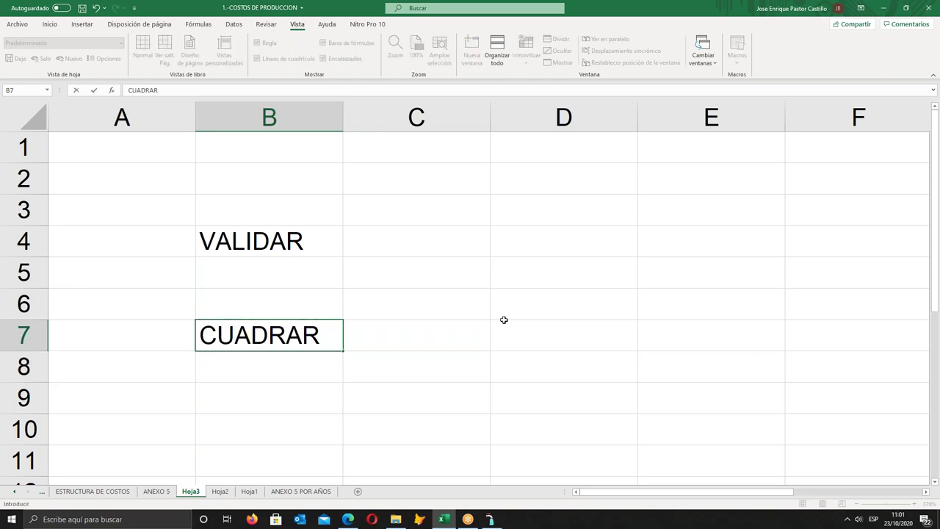
{"action": "key", "text": "Return"}
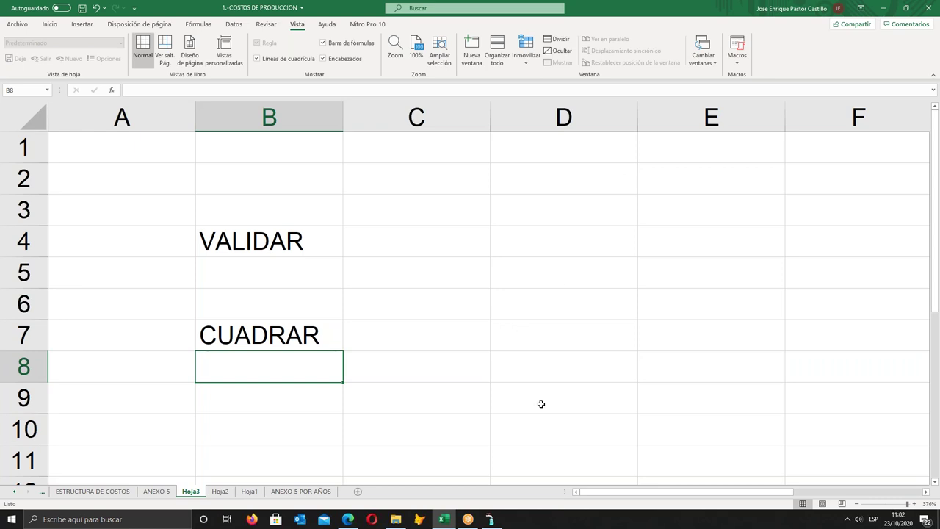
{"action": "left_click", "coordinate": [163, 327]}
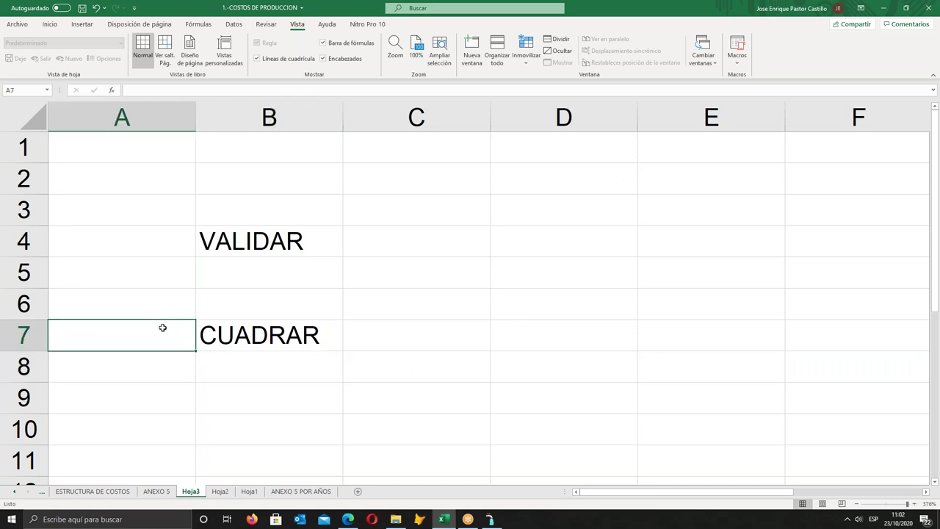
- Number the CUADRAR entry by entering "1.-" in cell A7 of Hoja3
{"action": "type", "text": "1.-"}
{"action": "key", "text": "Return"}
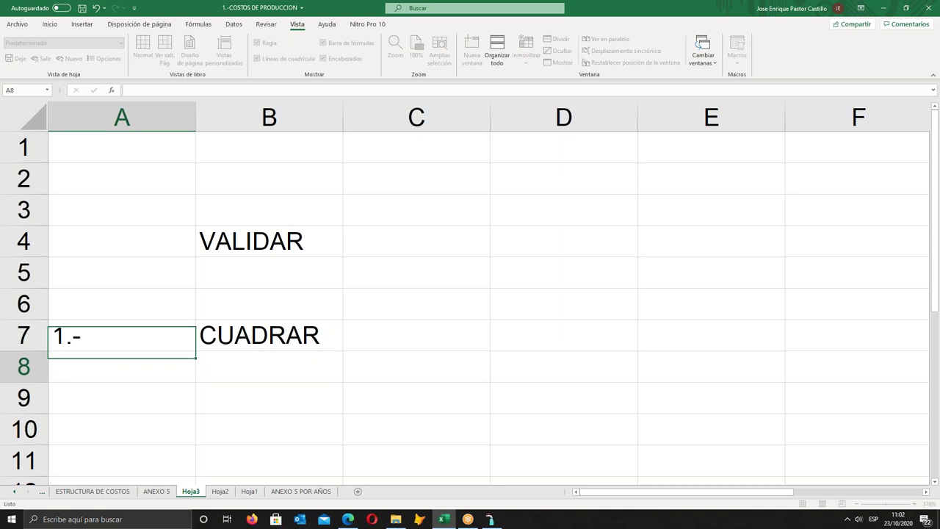
{"action": "left_click", "coordinate": [121, 335]}
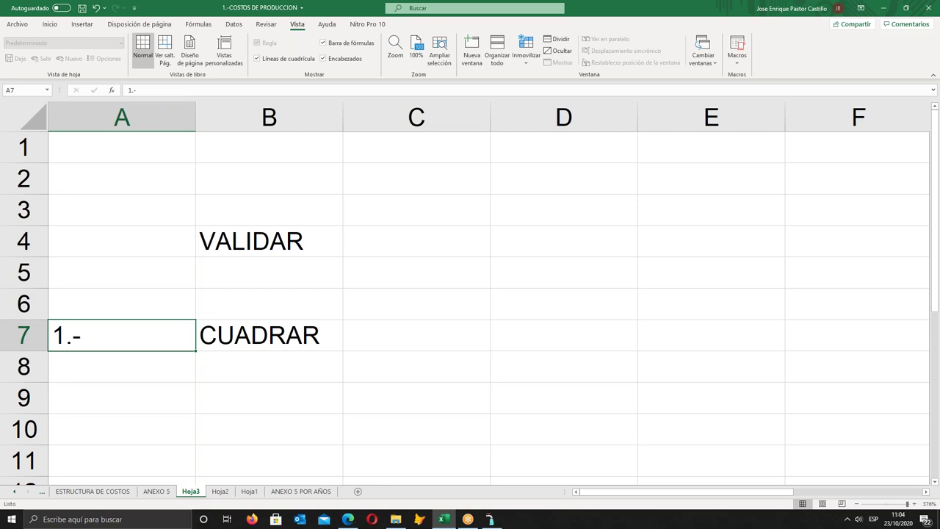
- Enter "Conciliar Modelo Costos Con estados Financieros" in cell B8, below CUADRAR
{"action": "left_click", "coordinate": [121, 367]}
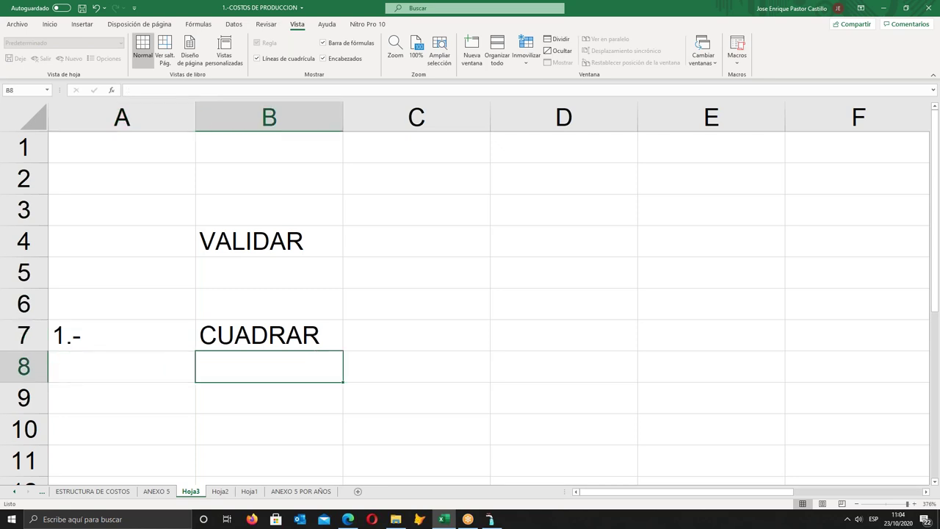
{"action": "type", "text": "cONC"}
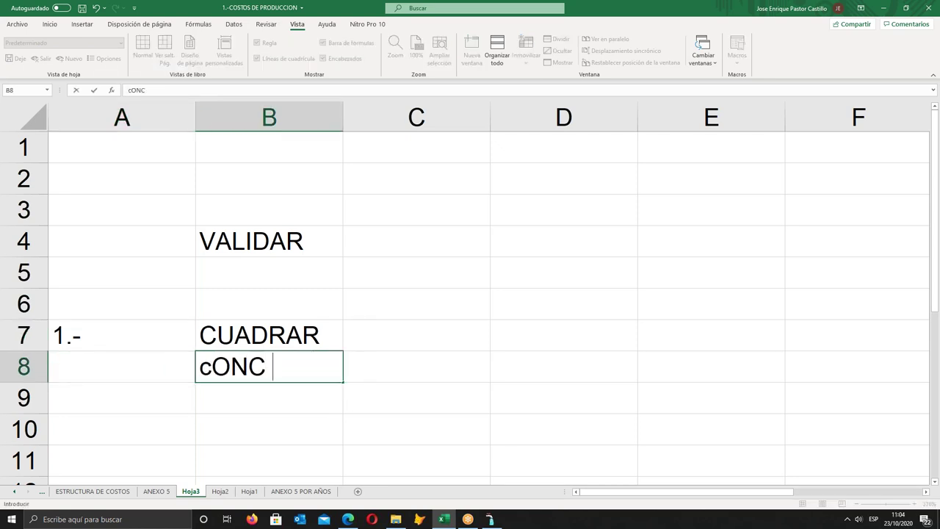
{"action": "type", "text": "ILIAR M"}
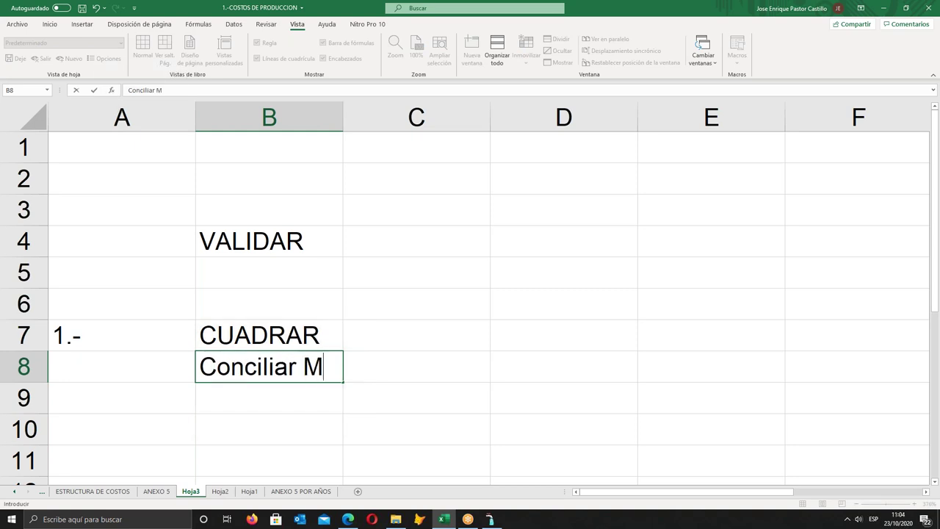
{"action": "type", "text": "odelo Costos "}
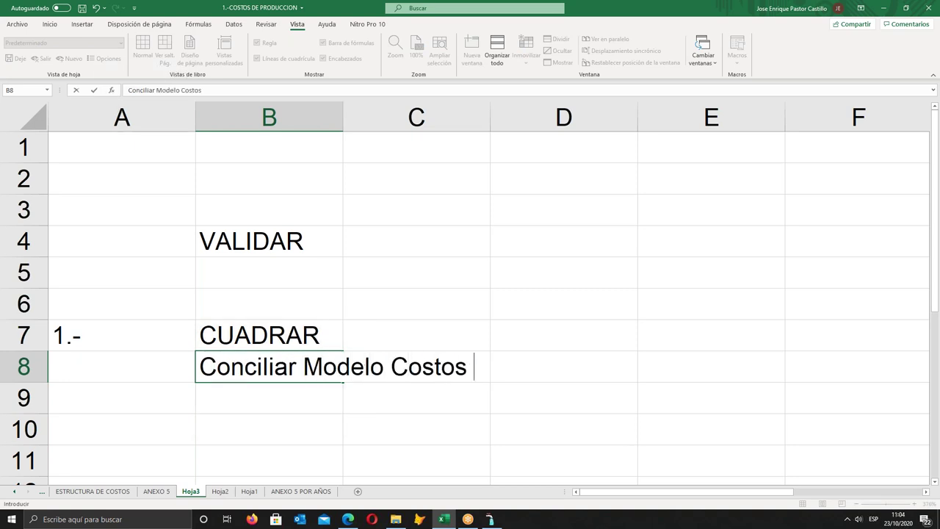
{"action": "type", "text": "Con estados Fin"}
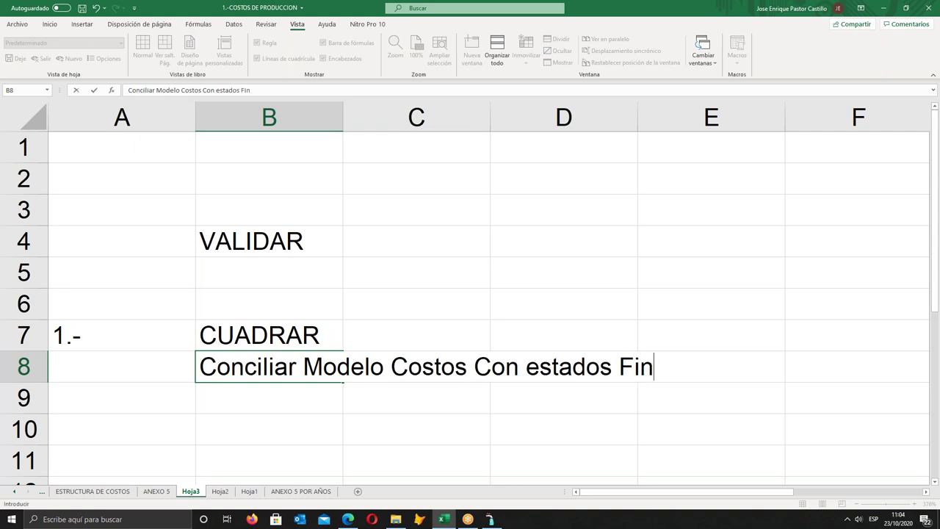
{"action": "key", "text": "BackSpace"}
{"action": "type", "text": "nancieros"}
{"action": "key", "text": "Return"}
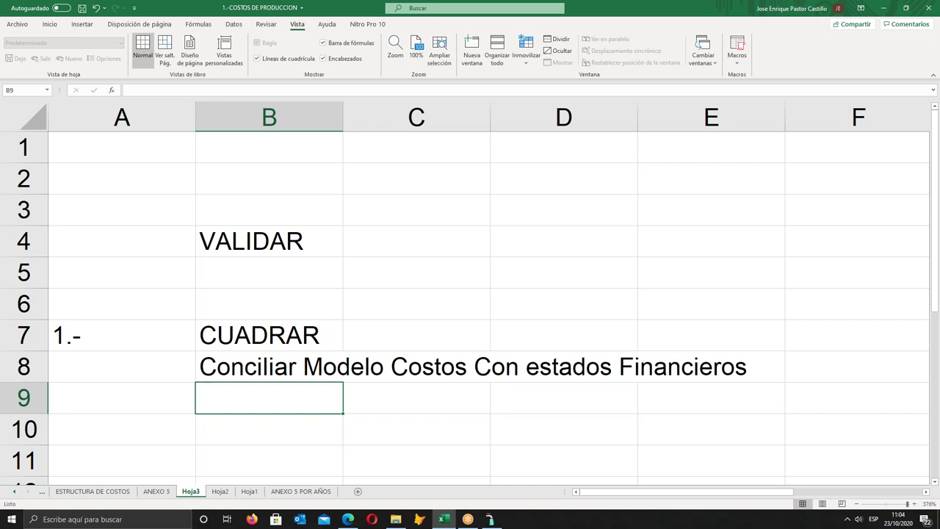
- Number the VALIDAR entry by entering "2.-" in cell A4
{"action": "key", "text": "Up"}
{"action": "key", "text": "Up"}
{"action": "key", "text": "Up"}
{"action": "key", "text": "Up"}
{"action": "key", "text": "Up"}
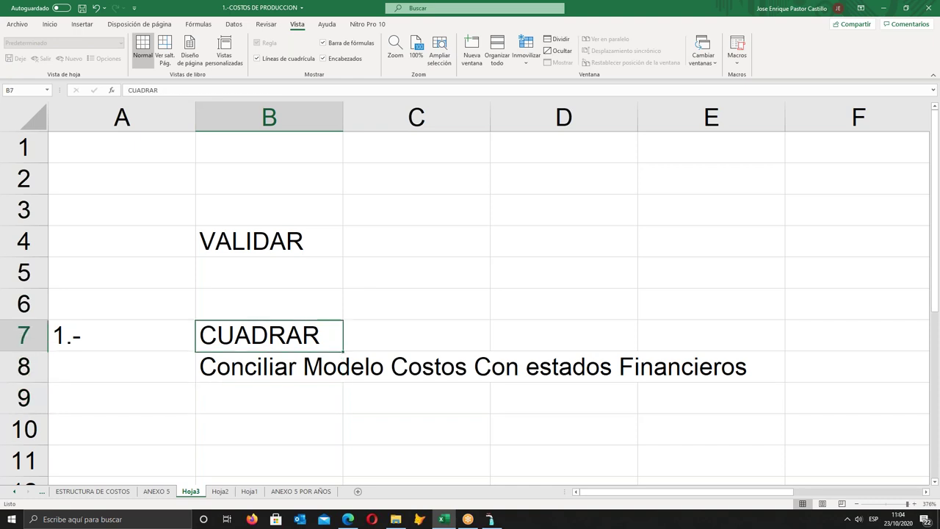
{"action": "key", "text": "Left"}
{"action": "type", "text": "2.-"}
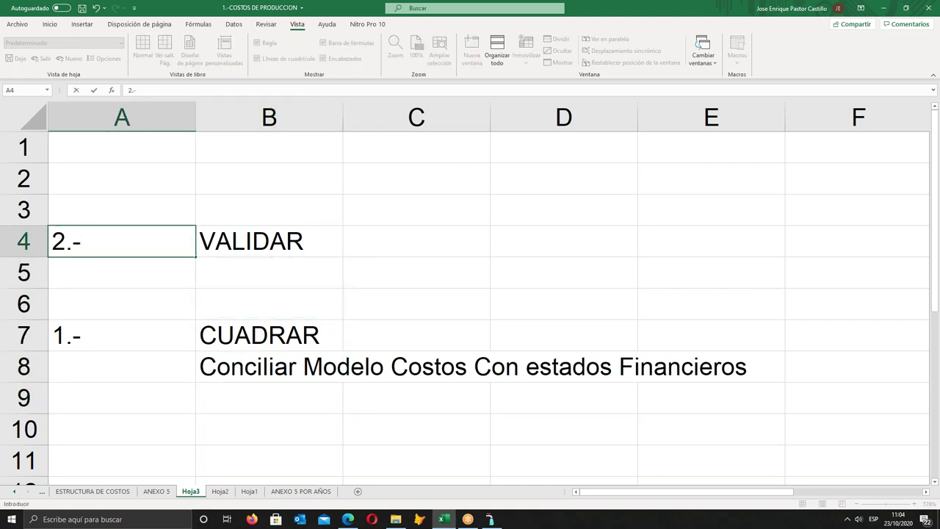
- Enter "Verifico la correcta aplicación de los costos" in cell B5, below VALIDAR
{"action": "key", "text": "Right"}
{"action": "key", "text": "Down"}
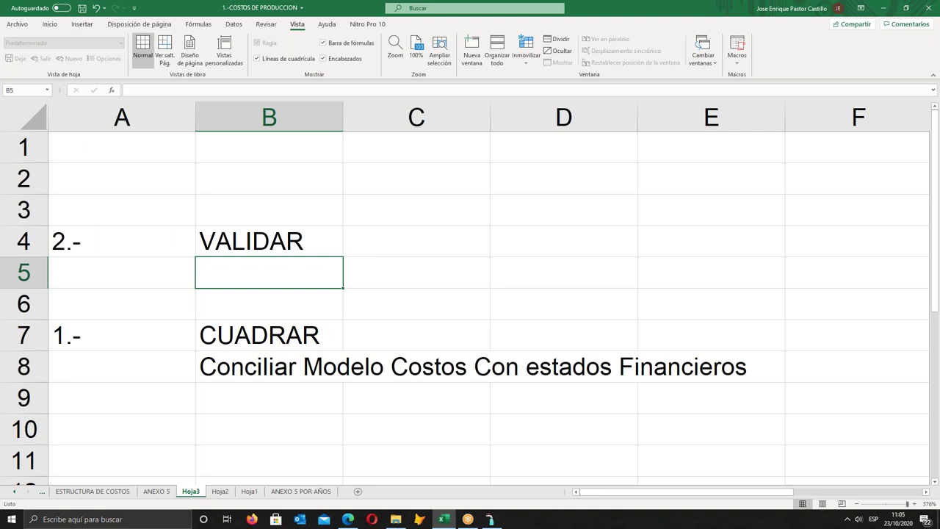
{"action": "type", "text": "Verifico la correcta apliuca"}
{"action": "key", "text": "BackSpace"}
{"action": "key", "text": "BackSpace"}
{"action": "key", "text": "BackSpace"}
{"action": "type", "text": "cación de los costos"}
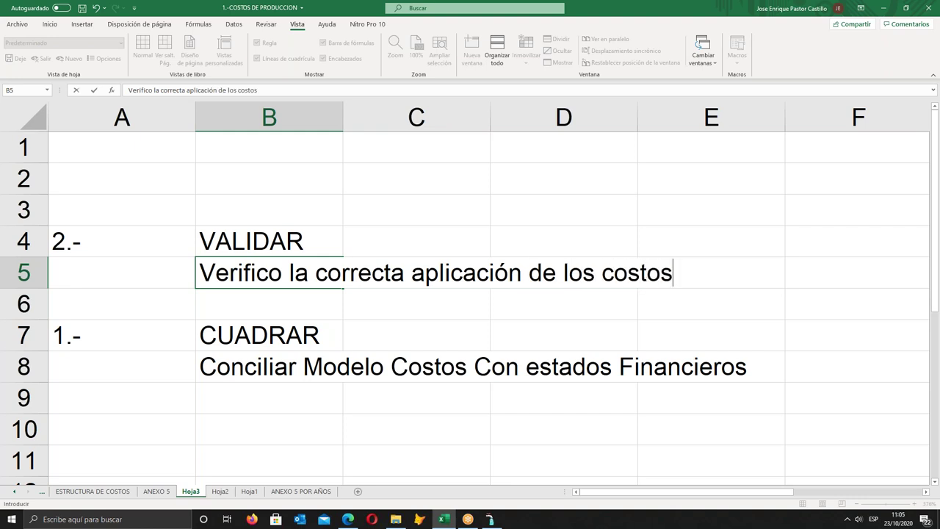
{"action": "key", "text": "Return"}
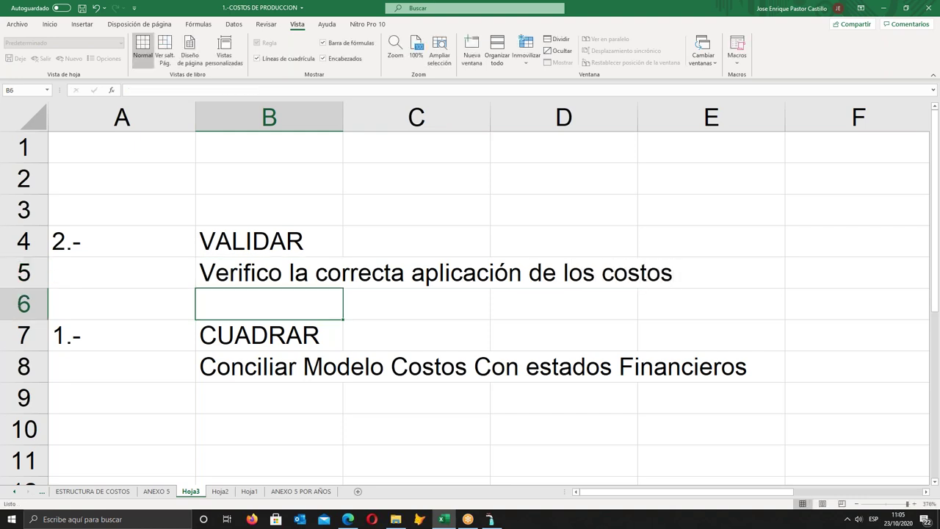
{"action": "left_click", "coordinate": [269, 335]}
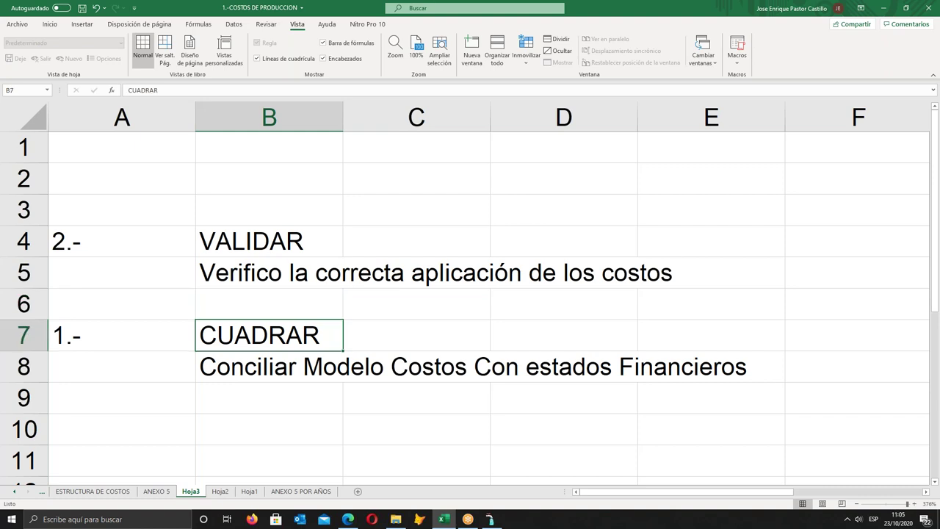
{"action": "left_click", "coordinate": [269, 303]}
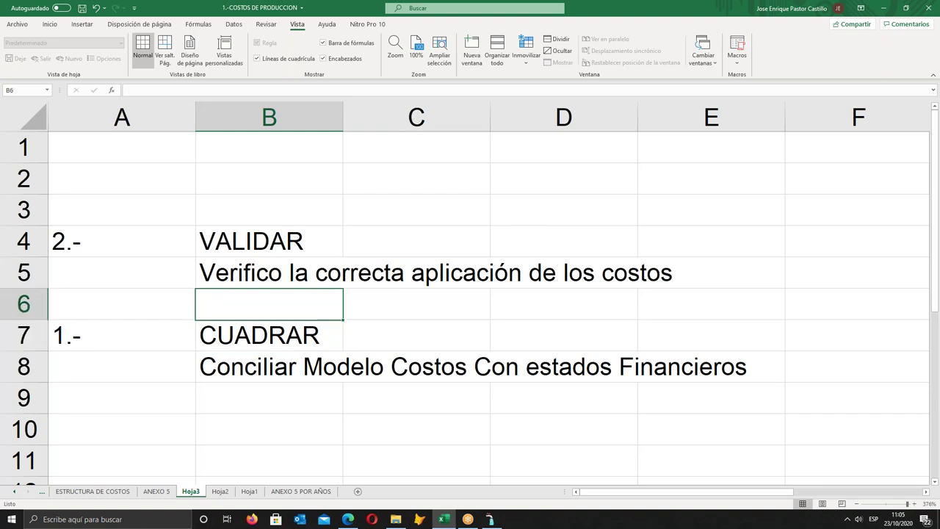
{"action": "left_click", "coordinate": [269, 273]}
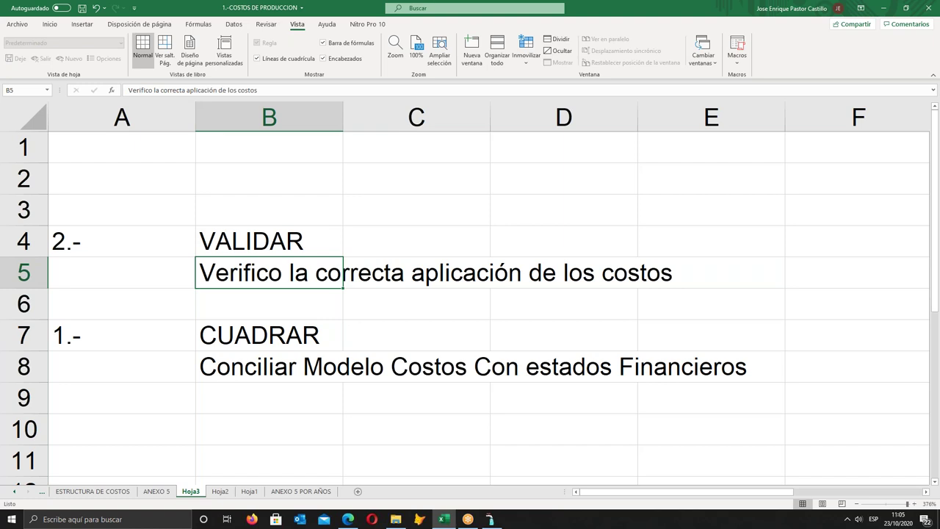
{"action": "key", "text": "Down"}
{"action": "key", "text": "Down"}
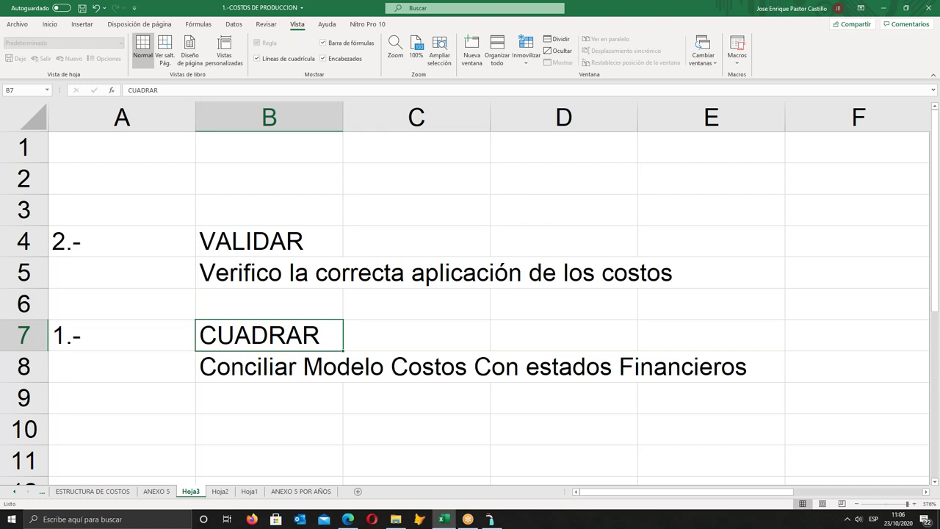
- Highlight cells A7:B7, holding the numbered CUADRAR heading, with a yellow fill
{"action": "left_click_drag", "start_coordinate": [102, 341], "coordinate": [221, 337]}
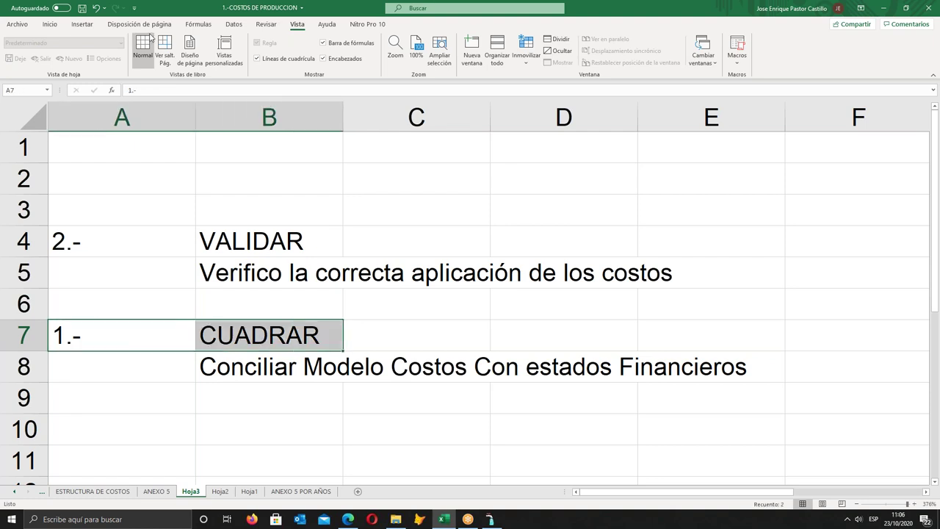
{"action": "left_click", "coordinate": [49, 25]}
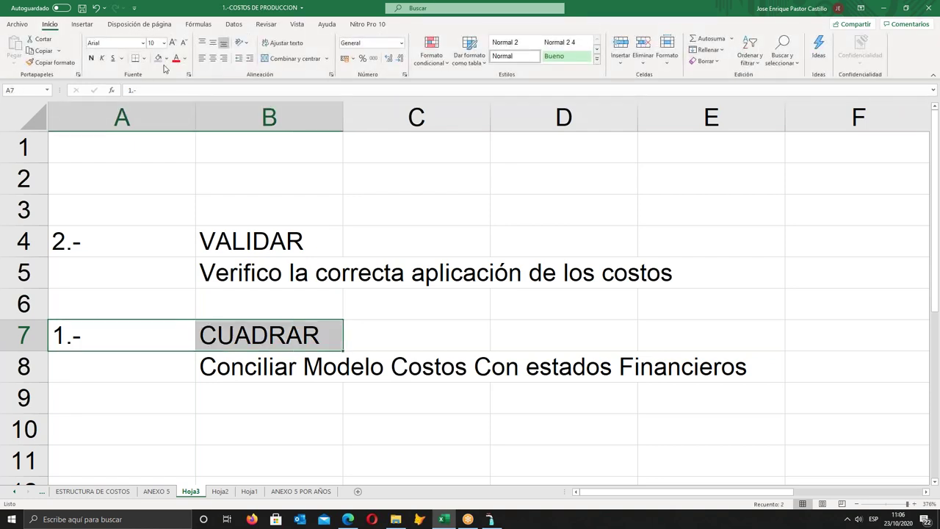
{"action": "left_click", "coordinate": [166, 58]}
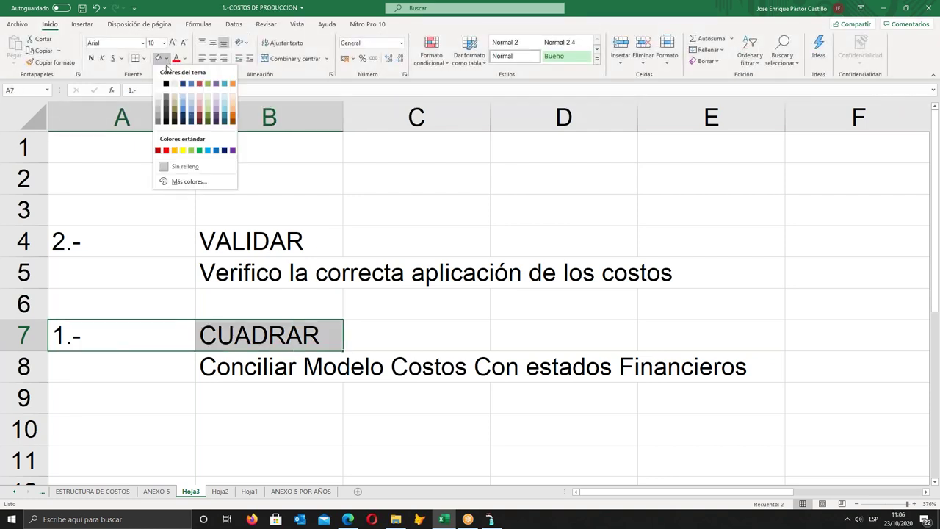
{"action": "left_click", "coordinate": [182, 151]}
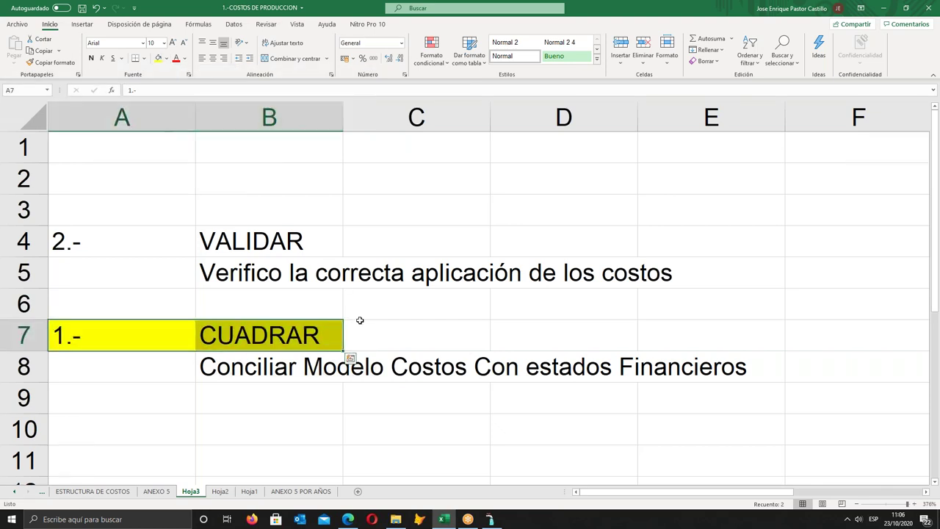
- Switch to the AVALON accounting module and open the regulatory Costos y Gastos report options
{"action": "left_click", "coordinate": [492, 521]}
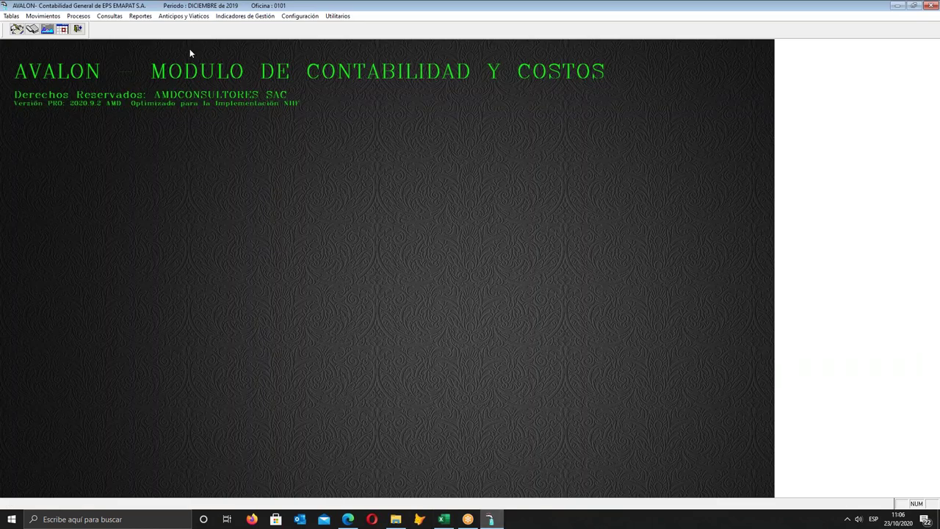
{"action": "left_click", "coordinate": [141, 17]}
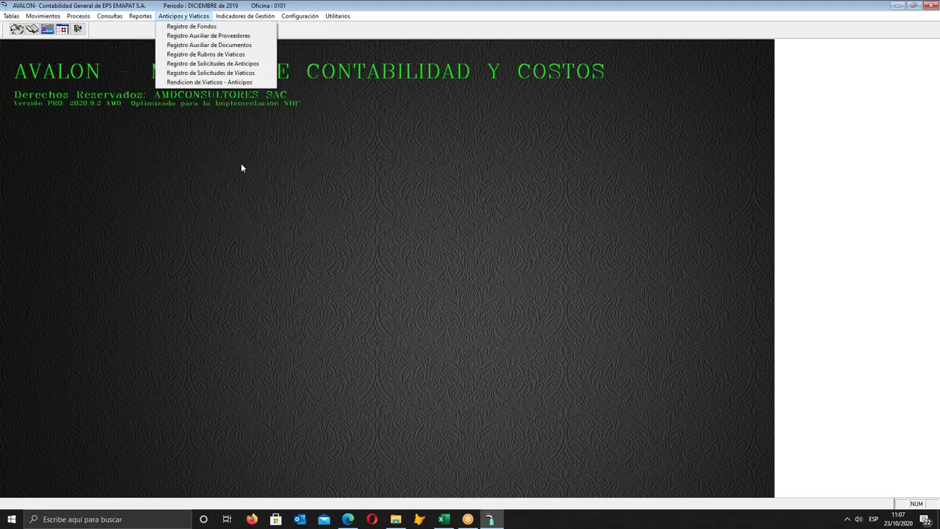
{"action": "mouse_move", "coordinate": [242, 226]}
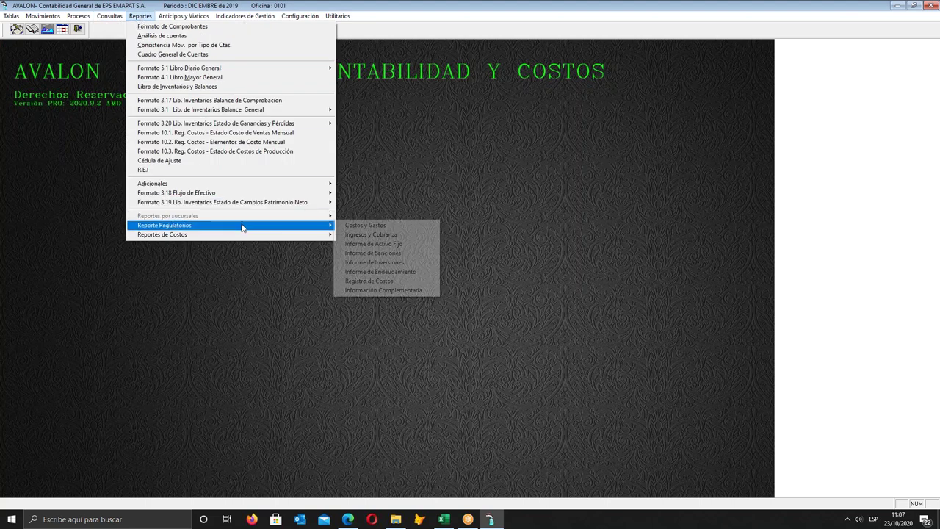
{"action": "left_click", "coordinate": [367, 225]}
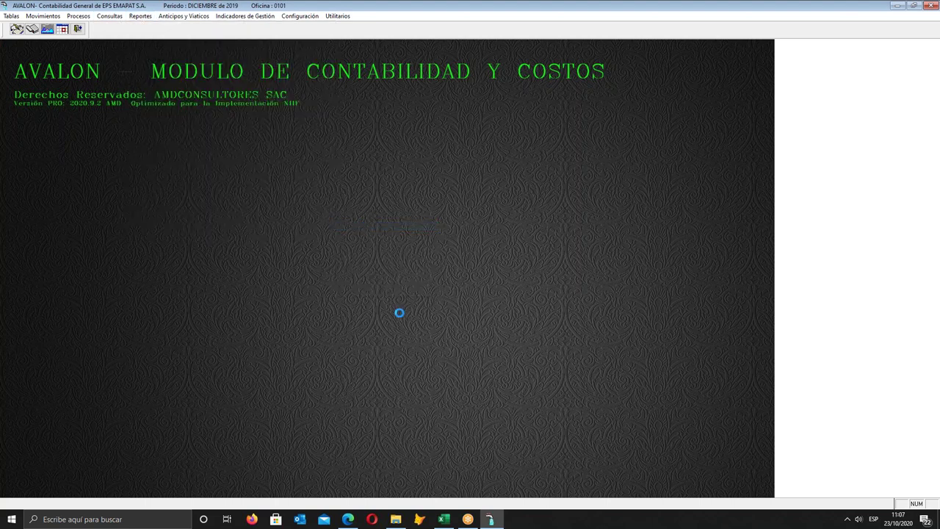
- Set the report to Anexo 5 - Acumulado, with the analytic report enabled, Anexo 5 - Detallato Total and Enero as the initial month
{"action": "left_click", "coordinate": [386, 224]}
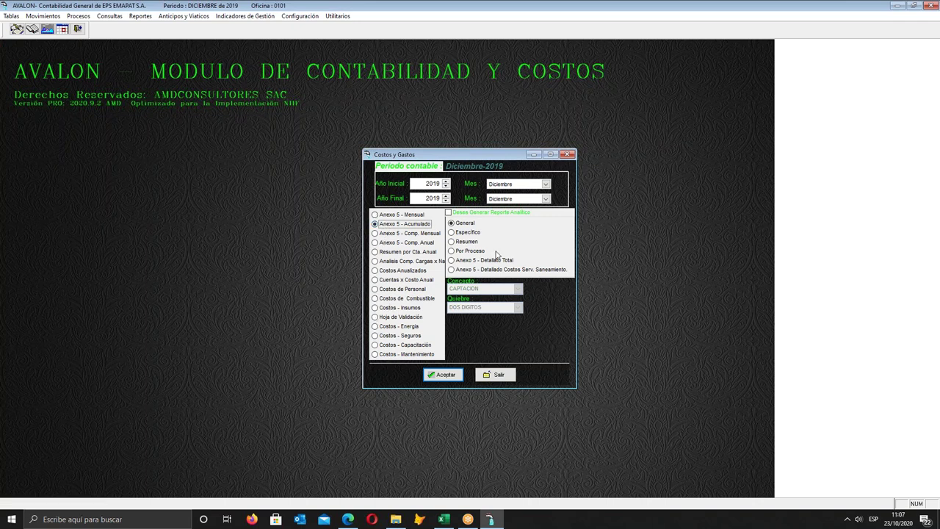
{"action": "left_click", "coordinate": [459, 214]}
{"action": "left_click", "coordinate": [465, 263]}
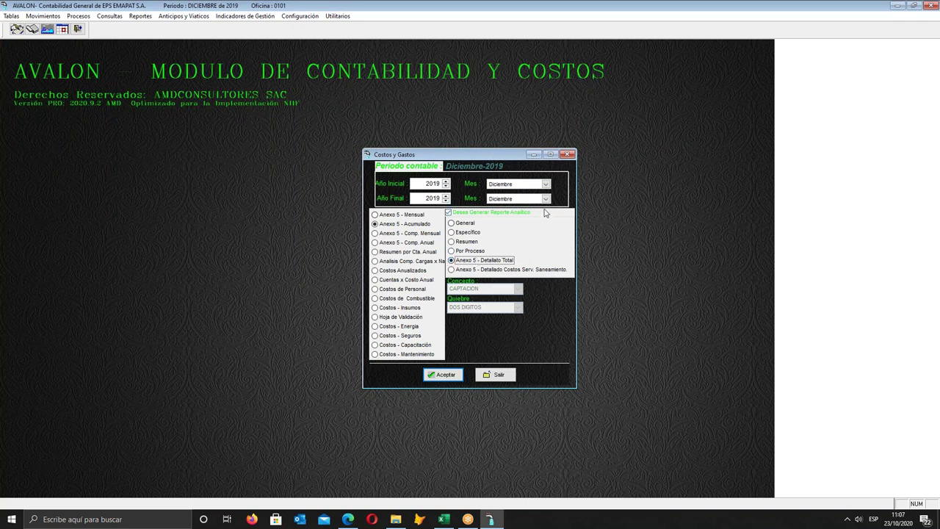
{"action": "left_click", "coordinate": [545, 184]}
{"action": "scroll", "coordinate": [547, 216], "scroll_direction": "up", "scroll_amount": 2}
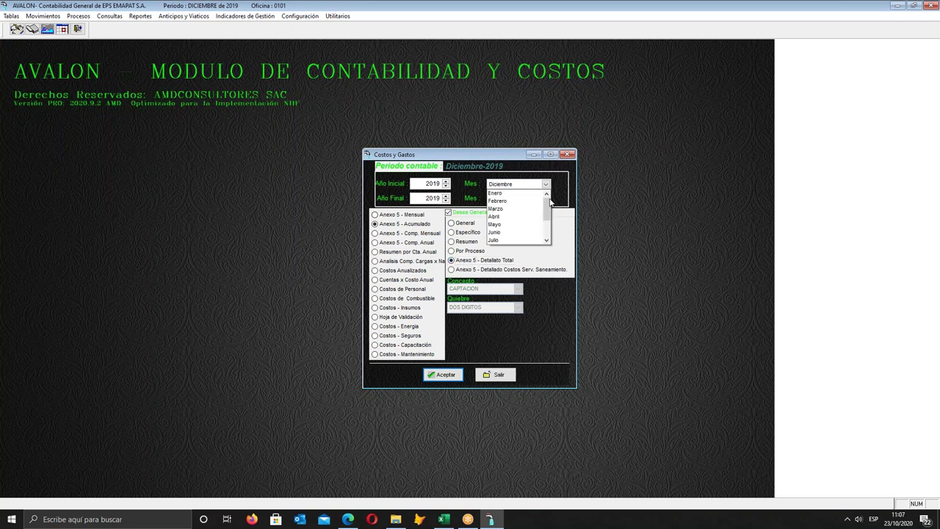
{"action": "left_click", "coordinate": [514, 192]}
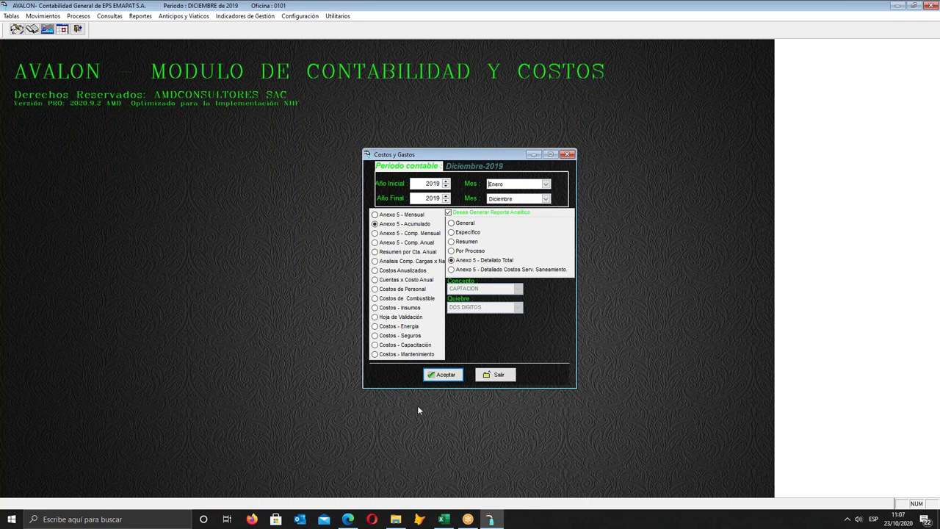
- Generate the Anexo 5 report without its detail but with the executive summary, and view the preview at 200%
{"action": "left_click", "coordinate": [438, 376]}
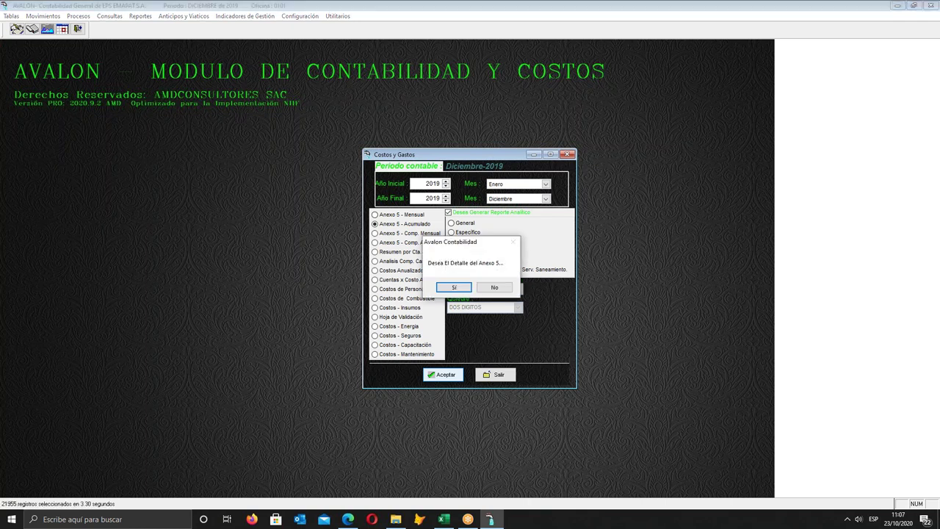
{"action": "left_click", "coordinate": [495, 288]}
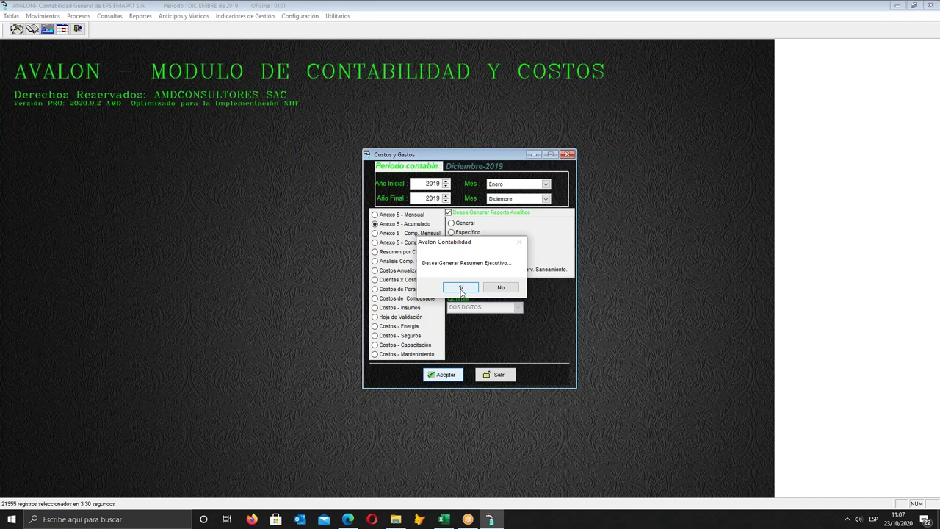
{"action": "left_click", "coordinate": [461, 288]}
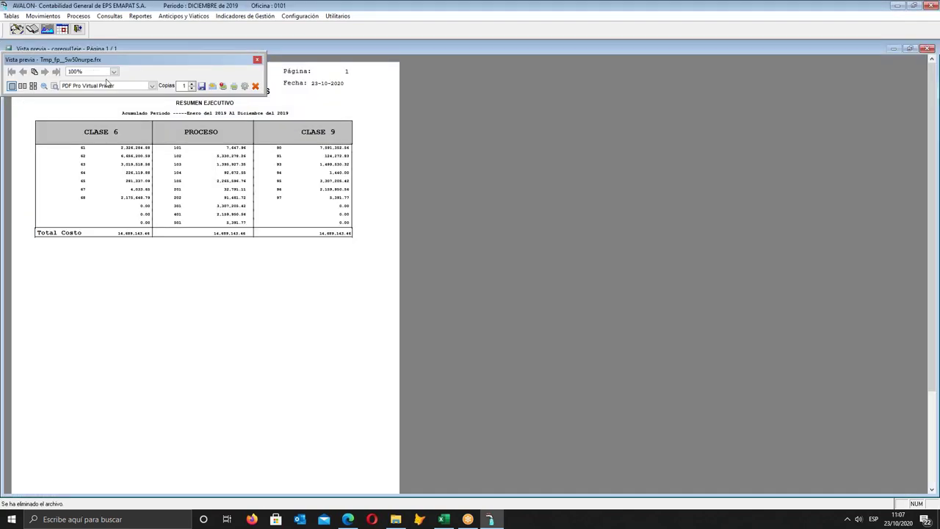
{"action": "left_click", "coordinate": [109, 72]}
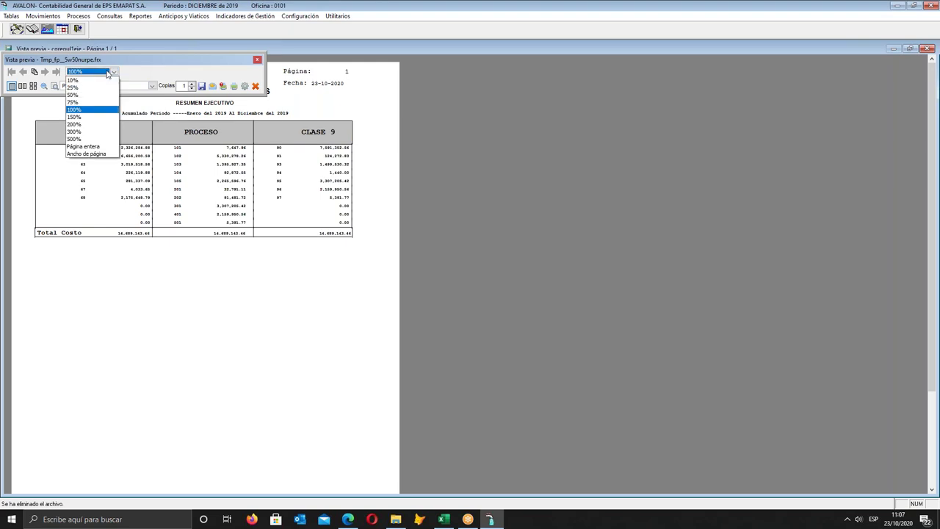
{"action": "left_click", "coordinate": [74, 124]}
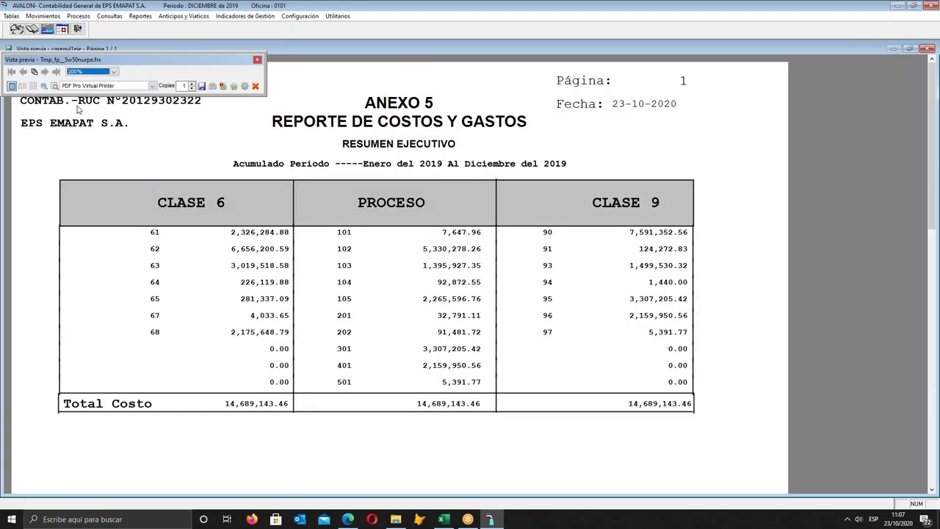
- Save the executive summary as the XLS file cgregul1eje in the contab folder and dismiss the remaining dialogs
{"action": "left_click", "coordinate": [202, 86]}
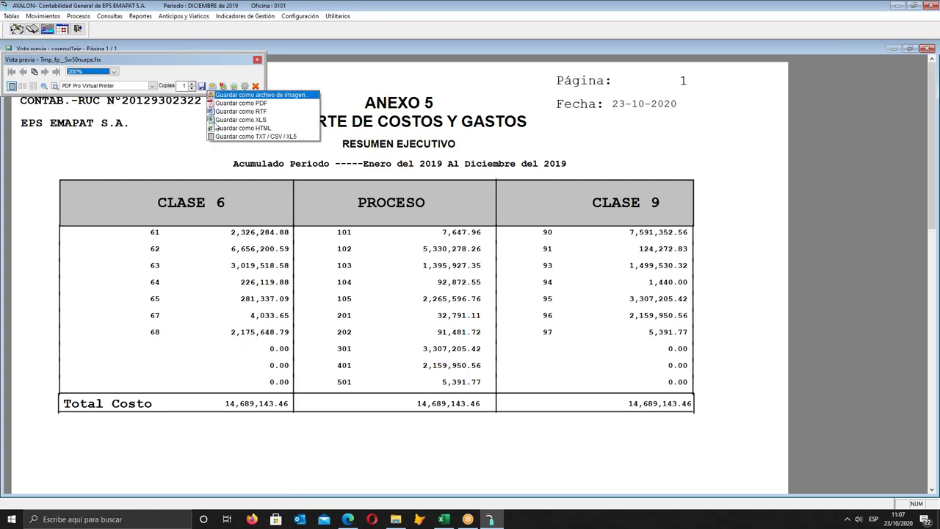
{"action": "left_click", "coordinate": [232, 120]}
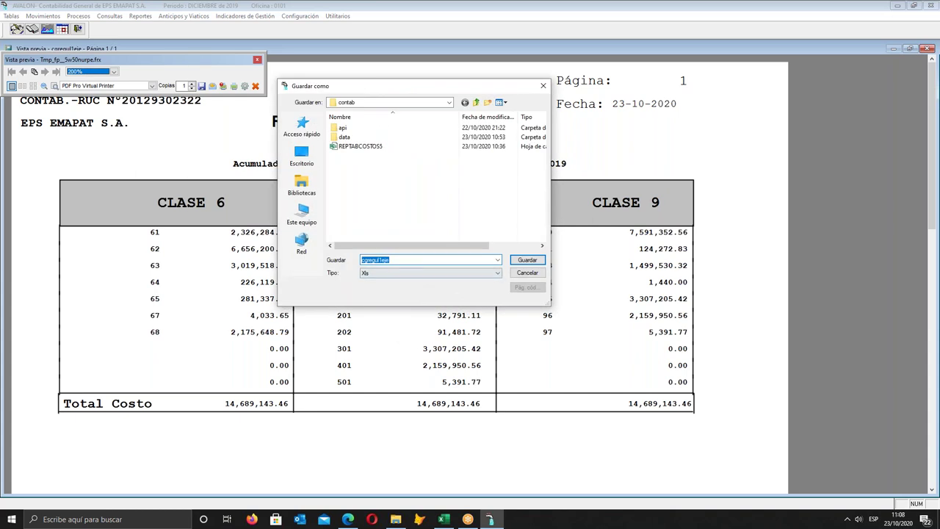
{"action": "key", "text": "Return"}
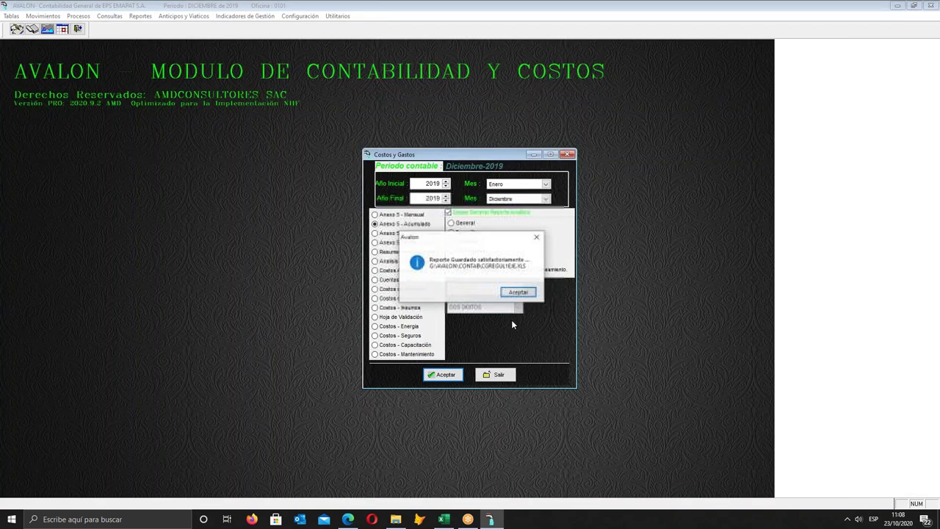
{"action": "left_click", "coordinate": [513, 298]}
{"action": "left_click", "coordinate": [495, 287]}
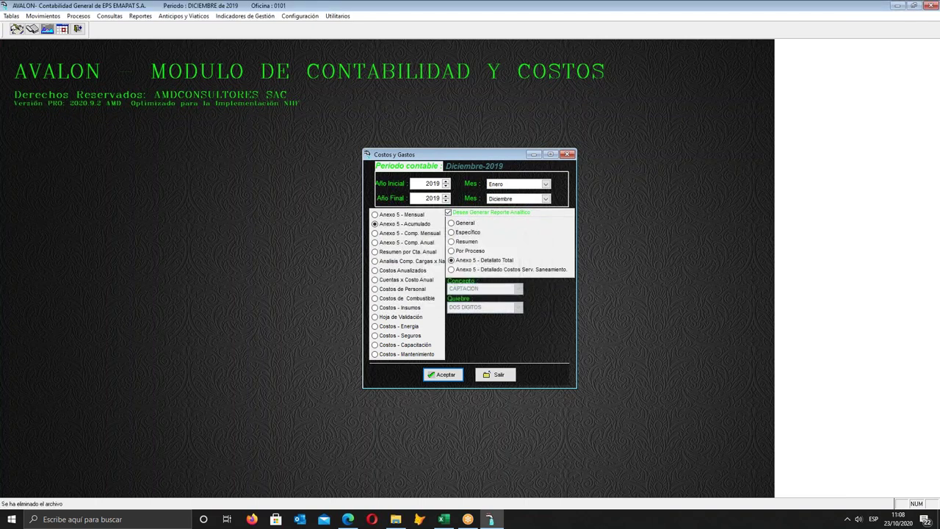
- Switch to the exported CGREGUL1EJE workbook in Excel and examine the Clase 6, Proceso and Clase 9 totals at 250% zoom
{"action": "key", "text": "alt+Tab"}
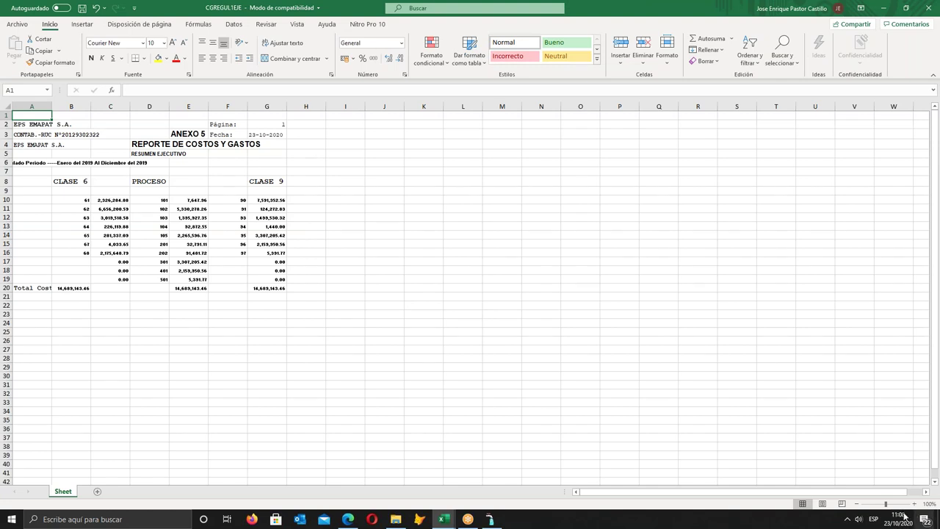
{"action": "left_click_drag", "start_coordinate": [886, 504], "coordinate": [897, 504]}
{"action": "scroll", "coordinate": [395, 471], "scroll_direction": "down", "scroll_amount": 2}
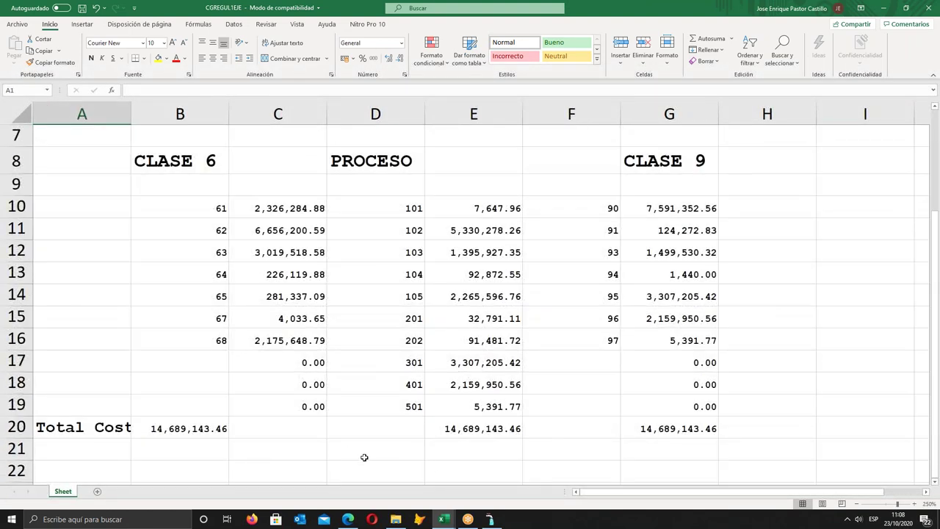
- Shade the three Total Cost amounts in B20, E20 and G20 yellow
{"action": "left_click", "coordinate": [191, 429]}
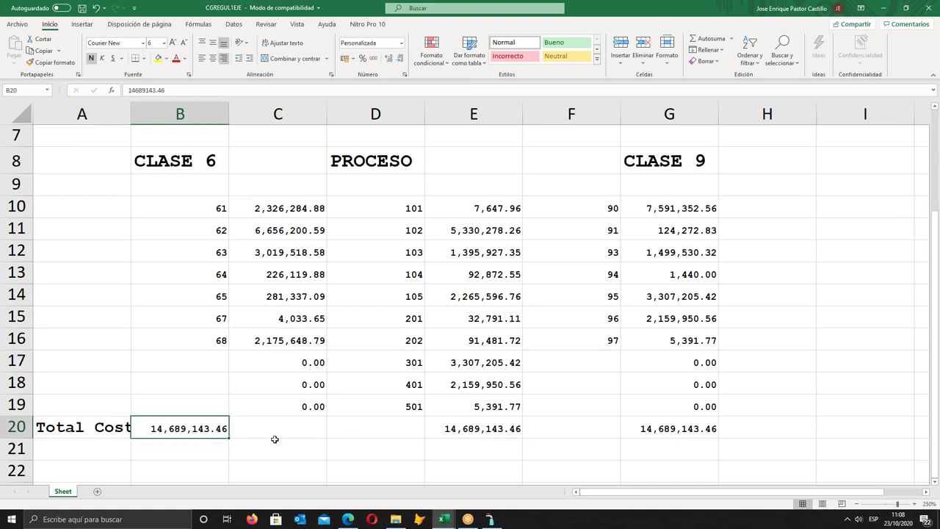
{"action": "left_click", "coordinate": [464, 432], "text": "shift"}
{"action": "left_click", "coordinate": [348, 430]}
{"action": "left_click", "coordinate": [189, 432]}
{"action": "left_click", "coordinate": [499, 432], "text": "ctrl"}
{"action": "left_click", "coordinate": [665, 432], "text": "ctrl"}
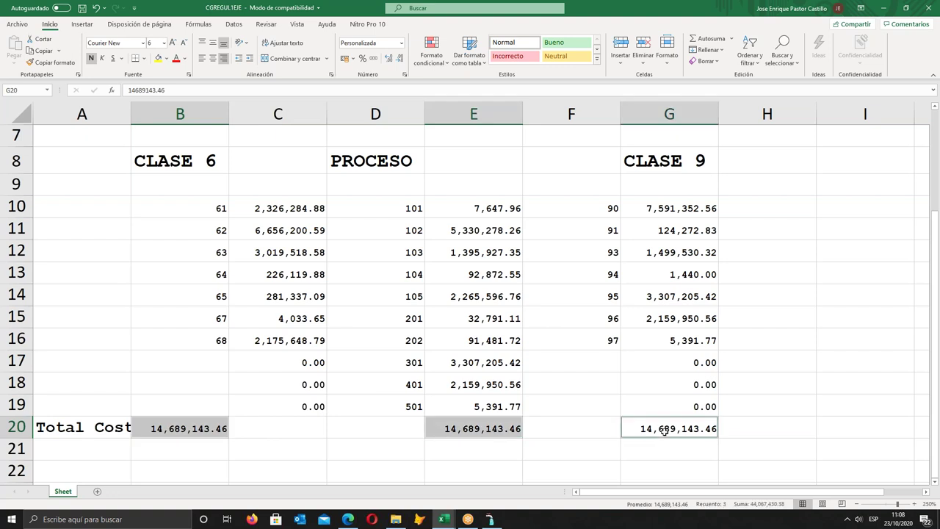
{"action": "left_click", "coordinate": [158, 58]}
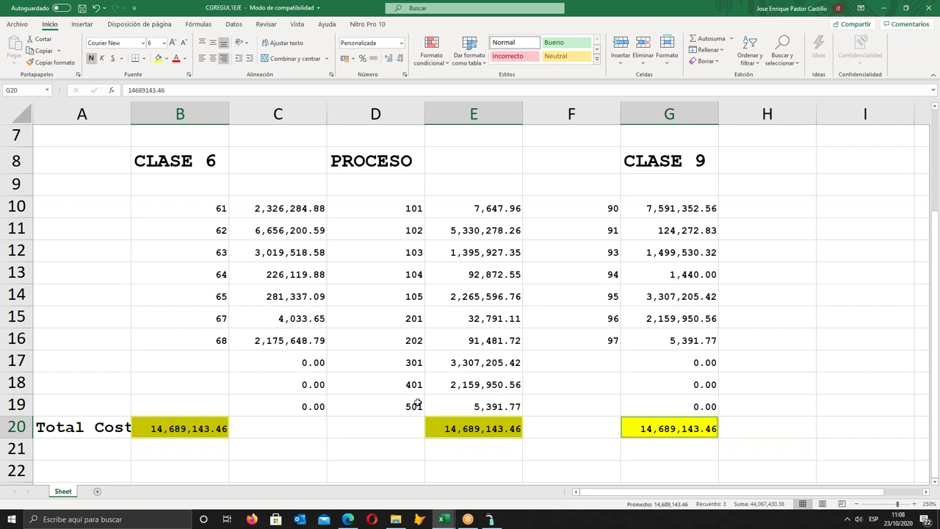
- Shade the code and amount cells of account 67, process 501 and account 97 light orange
{"action": "left_click", "coordinate": [273, 322]}
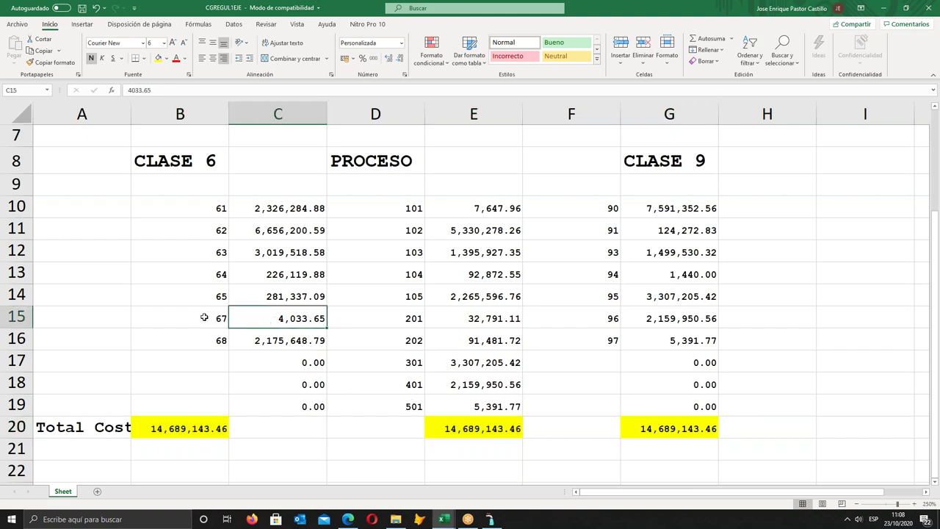
{"action": "left_click_drag", "start_coordinate": [211, 317], "coordinate": [253, 317]}
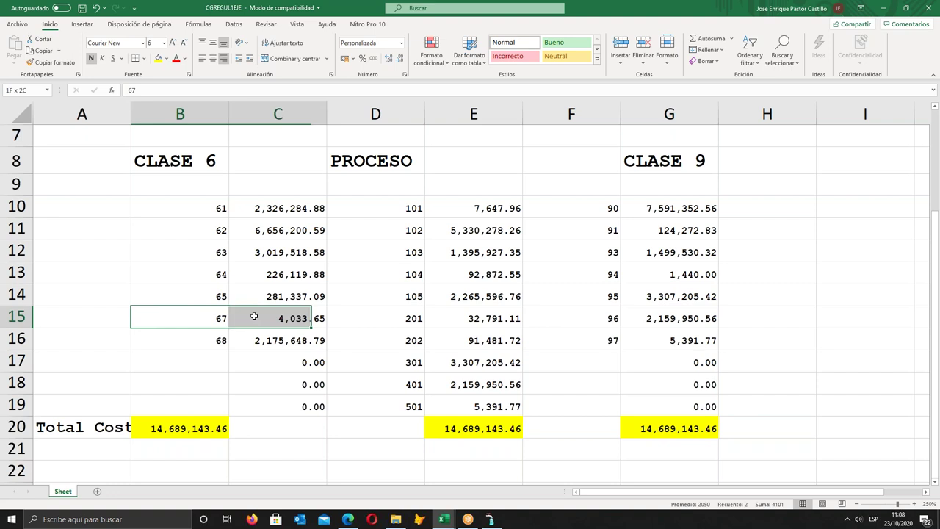
{"action": "left_click", "coordinate": [167, 59]}
{"action": "left_click", "coordinate": [204, 109]}
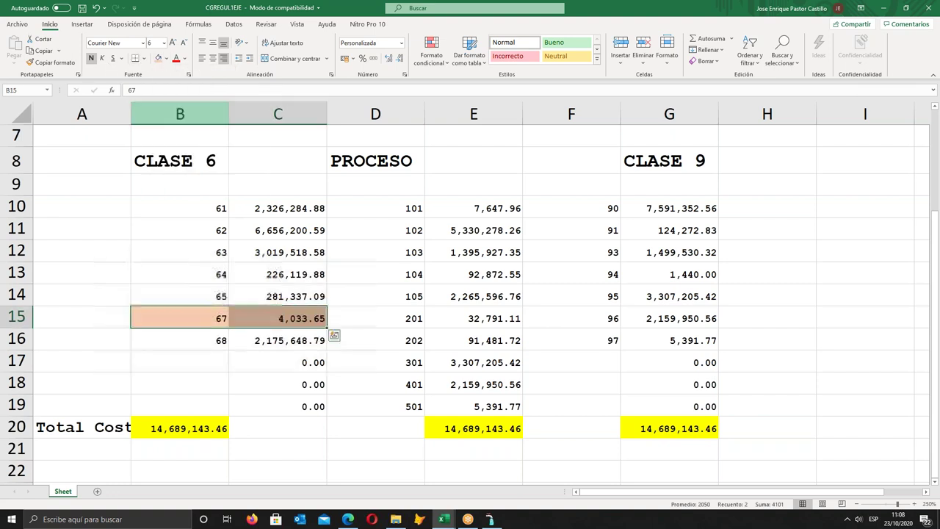
{"action": "left_click_drag", "start_coordinate": [410, 403], "coordinate": [455, 401]}
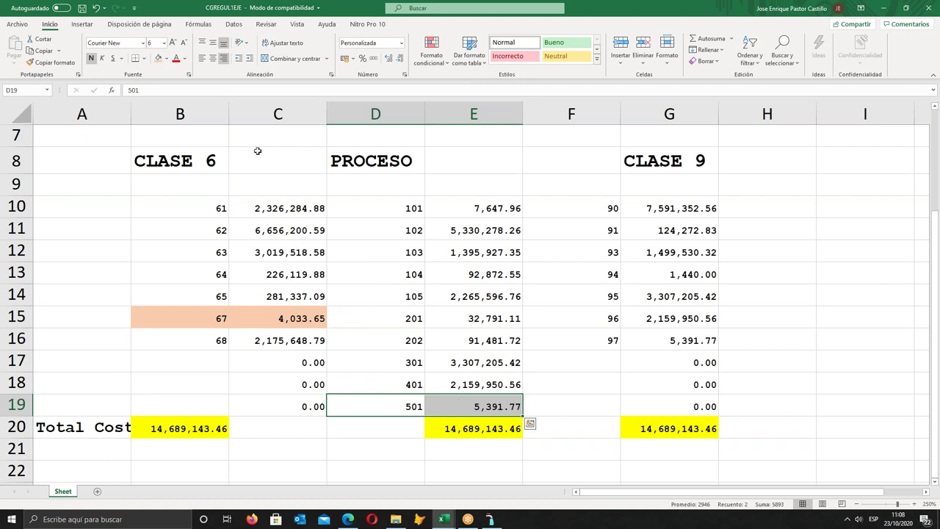
{"action": "left_click", "coordinate": [157, 58]}
{"action": "left_click_drag", "start_coordinate": [609, 340], "coordinate": [668, 338]}
{"action": "left_click", "coordinate": [157, 58]}
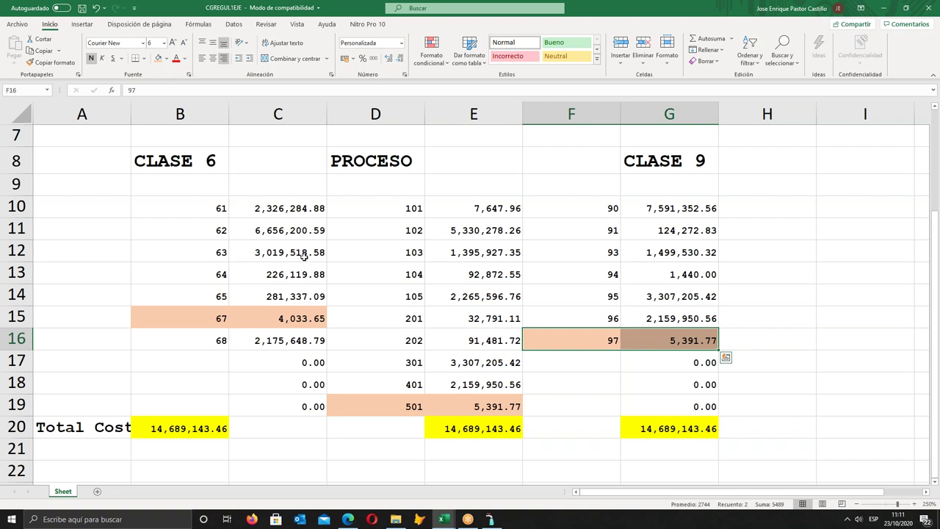
- Compare the orange-shaded entries for account 67, process 501 and account 97 across the three cost groupings
{"action": "left_click_drag", "start_coordinate": [165, 312], "coordinate": [261, 313]}
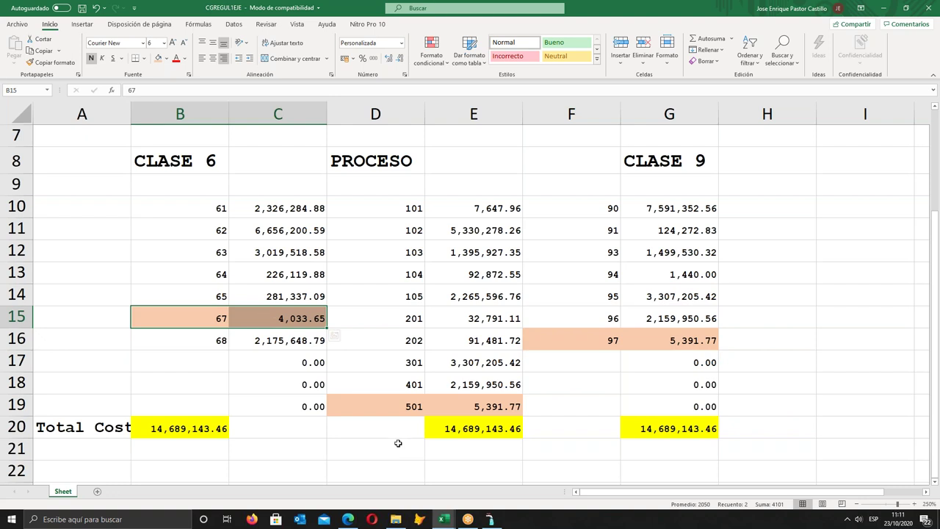
{"action": "left_click_drag", "start_coordinate": [383, 408], "coordinate": [489, 407]}
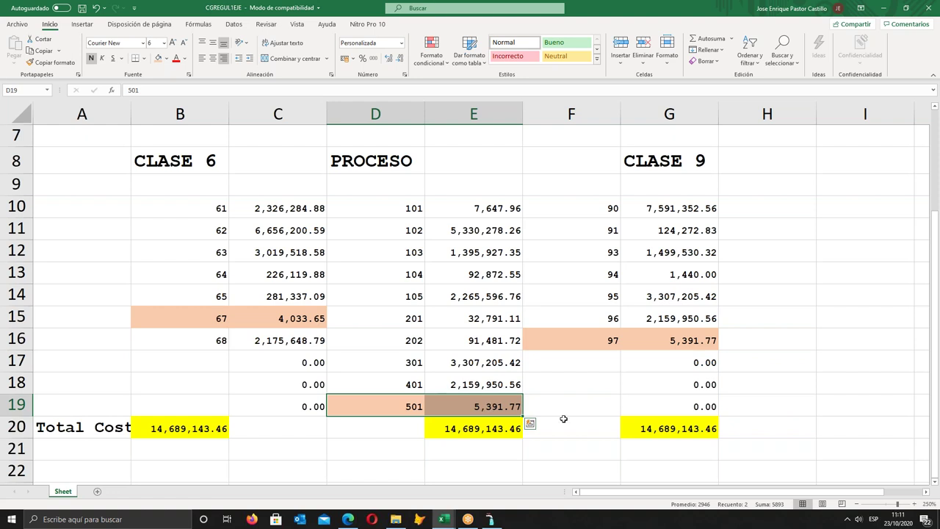
{"action": "left_click_drag", "start_coordinate": [380, 410], "coordinate": [463, 409]}
{"action": "left_click_drag", "start_coordinate": [584, 345], "coordinate": [676, 343]}
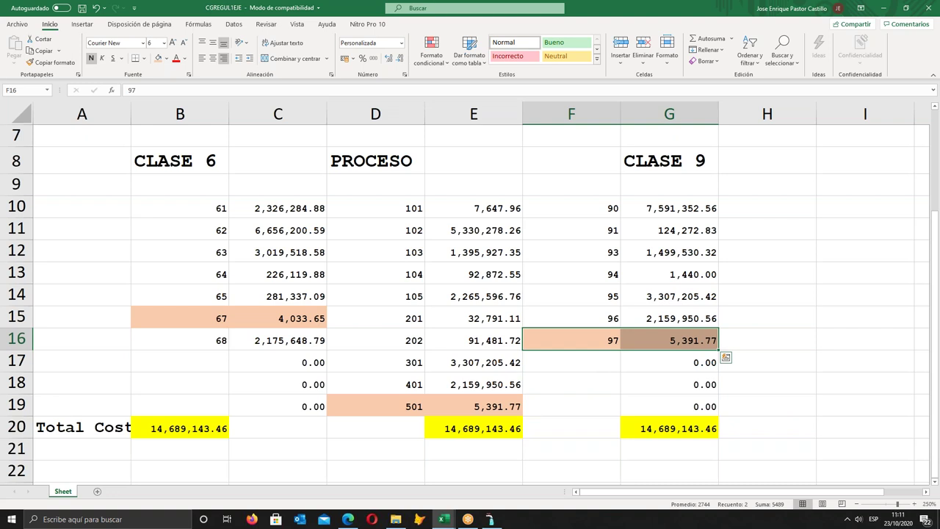
{"action": "left_click", "coordinate": [407, 407]}
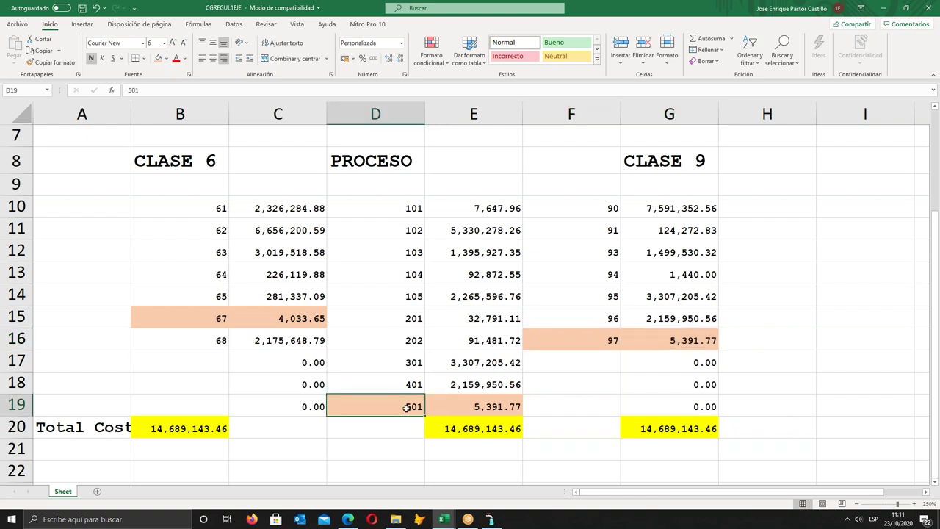
{"action": "left_click", "coordinate": [473, 414]}
{"action": "left_click_drag", "start_coordinate": [593, 350], "coordinate": [649, 339]}
{"action": "left_click_drag", "start_coordinate": [380, 407], "coordinate": [473, 407]}
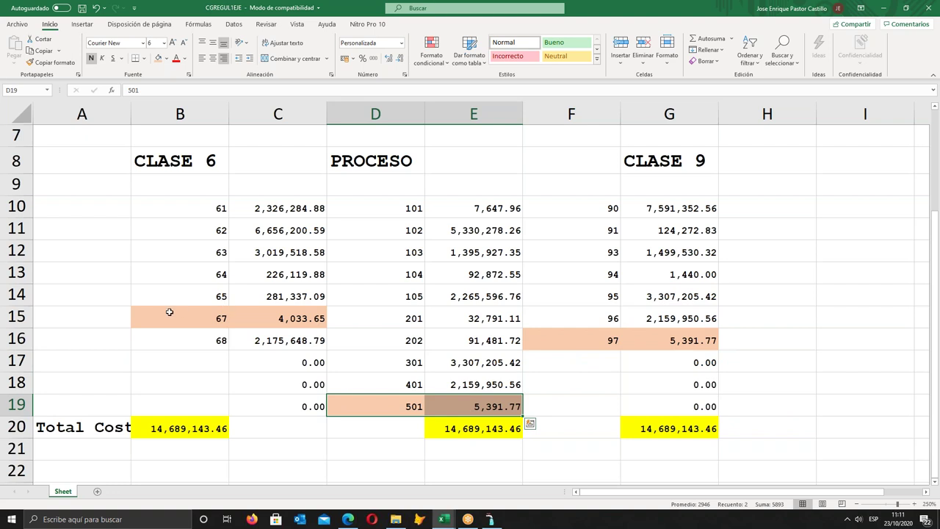
{"action": "left_click", "coordinate": [197, 317]}
{"action": "left_click_drag", "start_coordinate": [197, 318], "coordinate": [271, 322]}
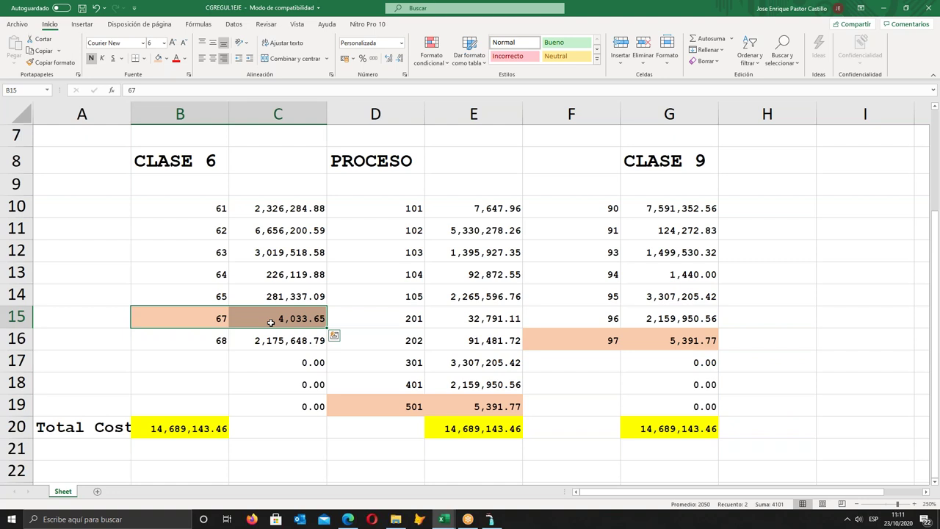
{"action": "left_click_drag", "start_coordinate": [375, 408], "coordinate": [482, 404]}
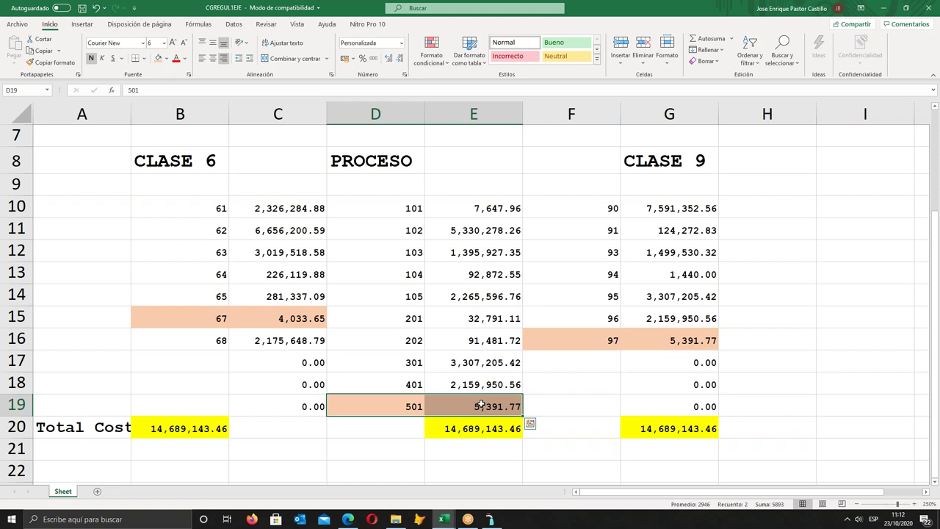
- Shade the code and amount cells of process 401 and account 96 light blue
{"action": "left_click_drag", "start_coordinate": [374, 381], "coordinate": [434, 382]}
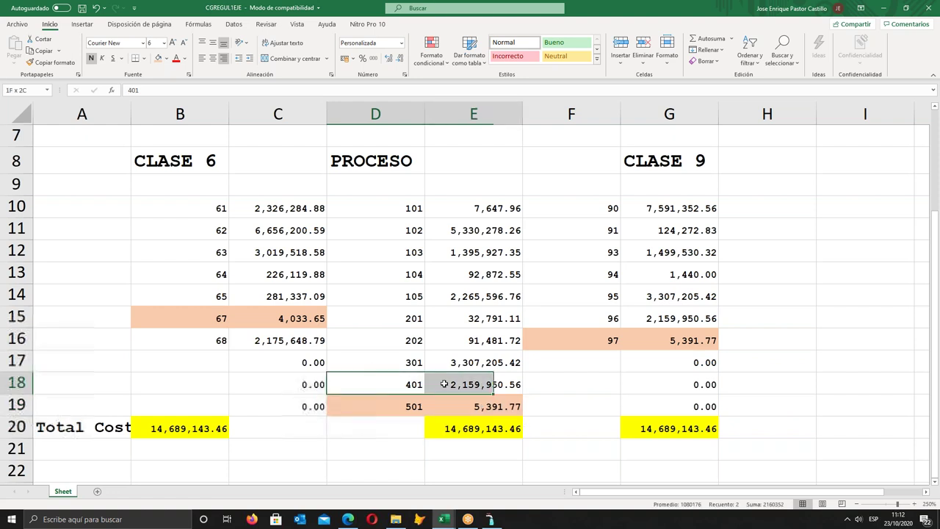
{"action": "left_click_drag", "start_coordinate": [597, 315], "coordinate": [595, 367]}
{"action": "left_click_drag", "start_coordinate": [375, 384], "coordinate": [446, 385]}
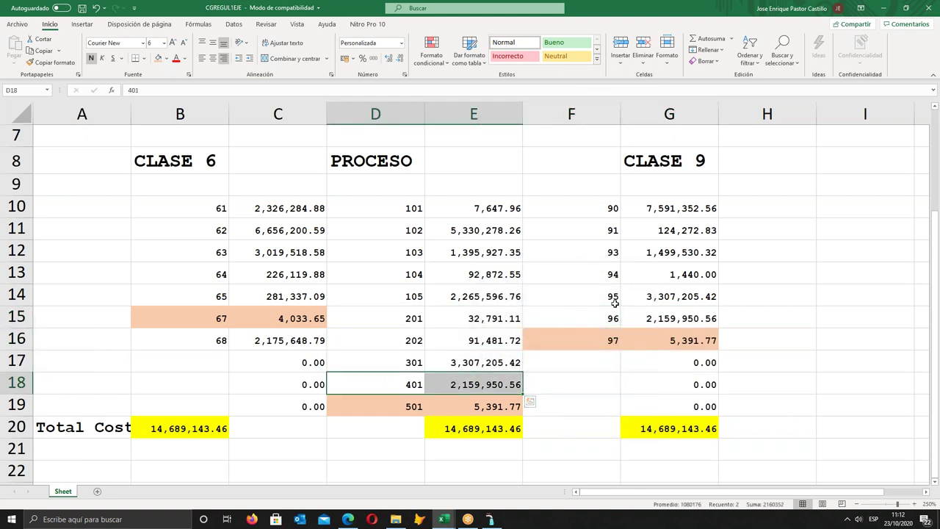
{"action": "left_click", "coordinate": [167, 58]}
{"action": "left_click", "coordinate": [191, 93]}
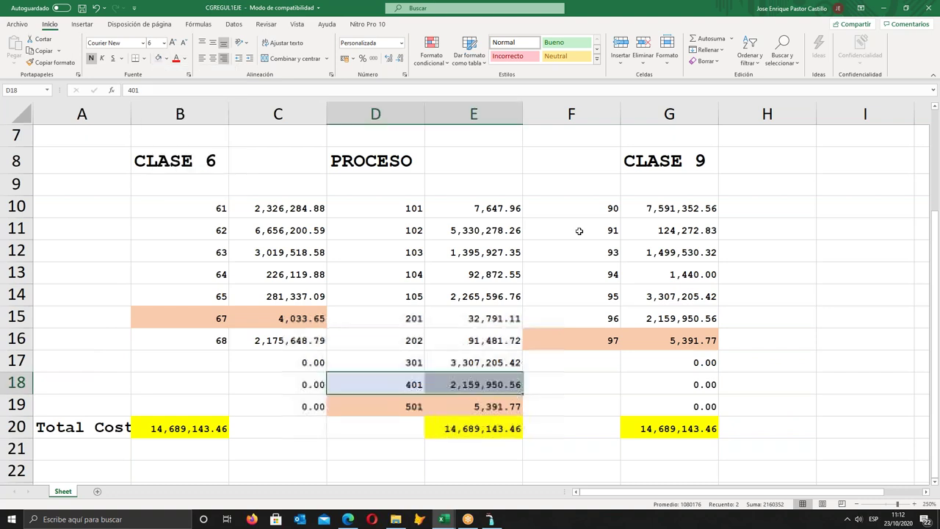
{"action": "left_click", "coordinate": [617, 319]}
{"action": "left_click_drag", "start_coordinate": [653, 319], "coordinate": [654, 319]}
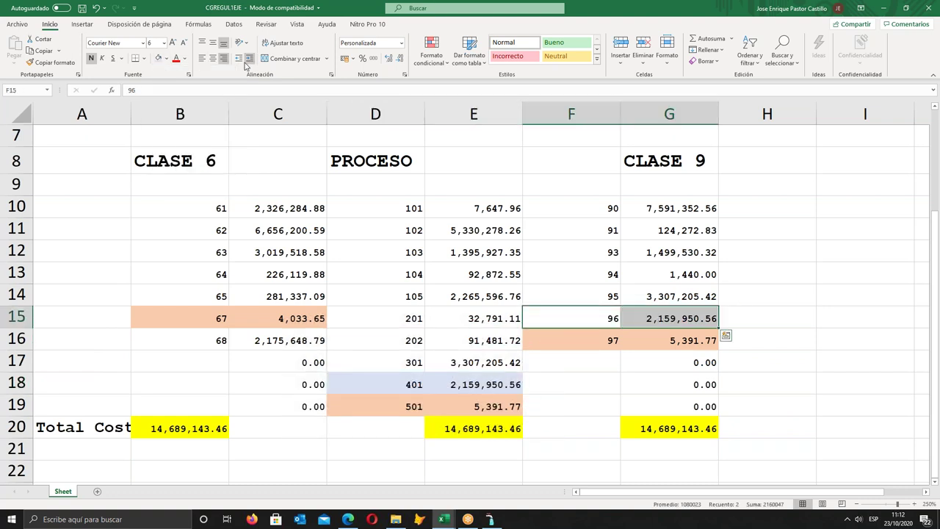
{"action": "left_click", "coordinate": [158, 58]}
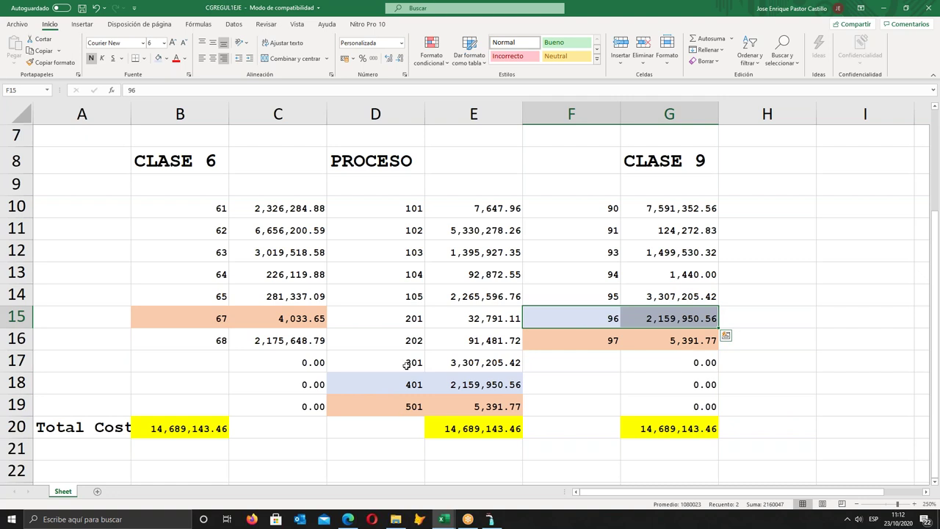
- Shade the code and amount cells of process 301 and account 95 light green
{"action": "left_click_drag", "start_coordinate": [401, 365], "coordinate": [446, 364]}
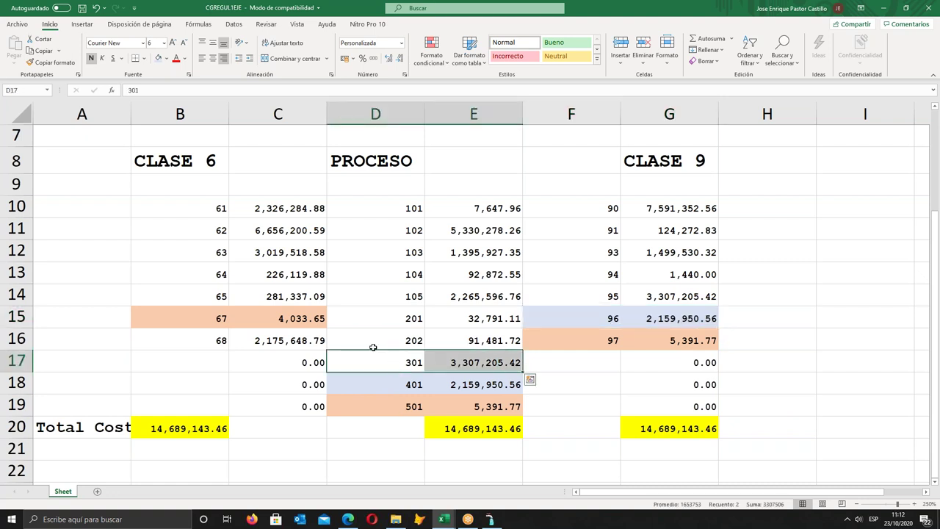
{"action": "left_click", "coordinate": [167, 58]}
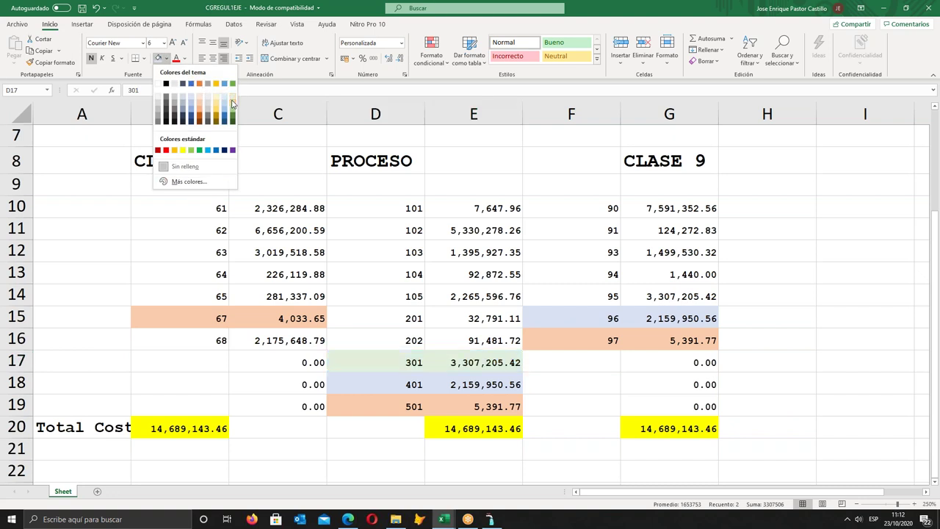
{"action": "left_click", "coordinate": [232, 104]}
{"action": "left_click", "coordinate": [585, 298]}
{"action": "left_click_drag", "start_coordinate": [585, 298], "coordinate": [665, 297]}
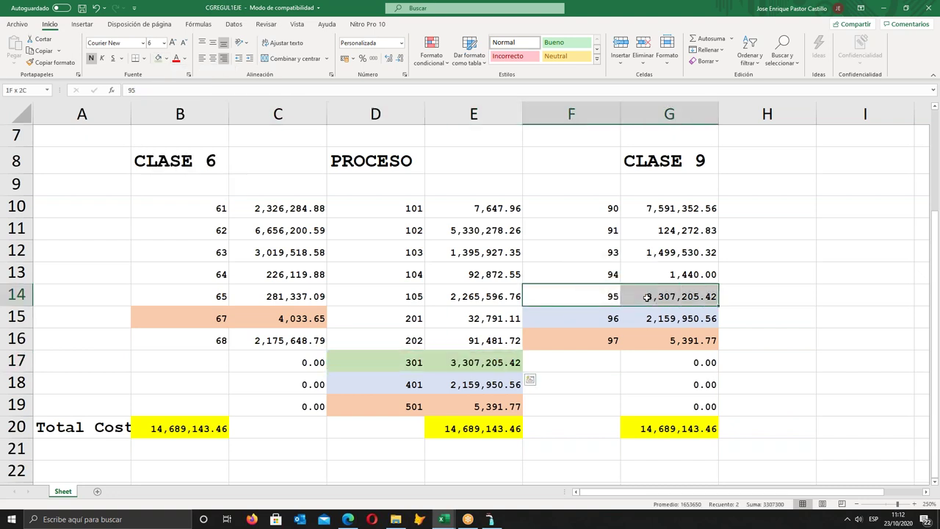
{"action": "left_click", "coordinate": [159, 59]}
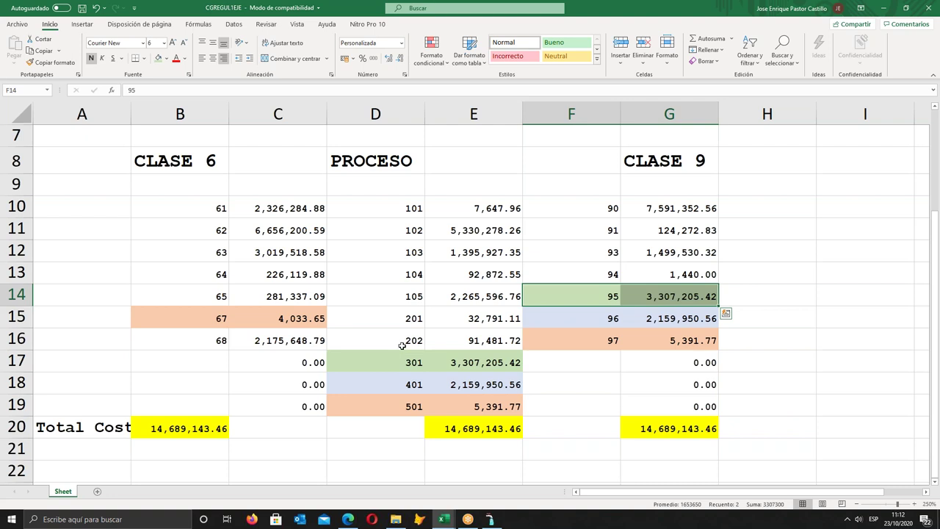
- Compare the unshaded process rows 101 to 202 with the CLASE 9 rows 90 to 94
{"action": "left_click_drag", "start_coordinate": [400, 208], "coordinate": [433, 341]}
{"action": "left_click", "coordinate": [600, 204]}
{"action": "left_click_drag", "start_coordinate": [600, 204], "coordinate": [645, 267]}
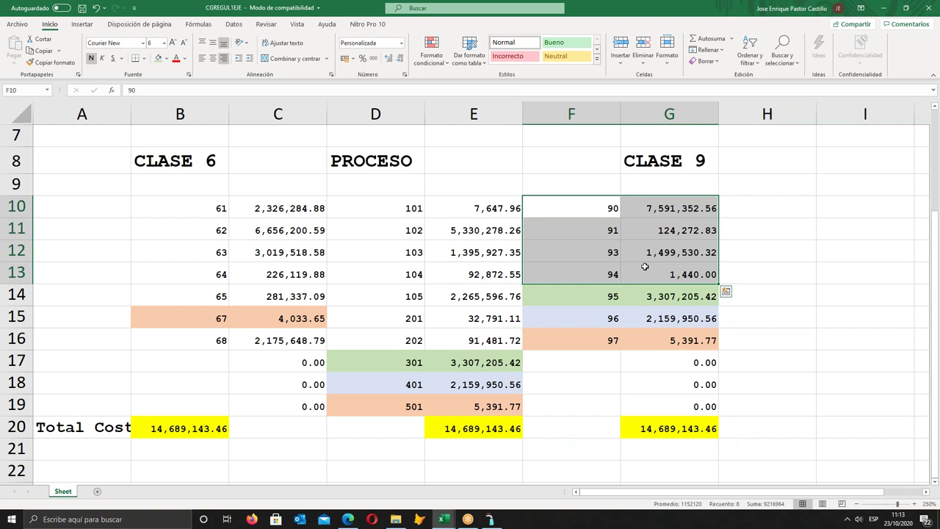
{"action": "left_click", "coordinate": [526, 376]}
- Switch to AVALON and preview the Format 3.17 Balance de Comprobación for December 2019
{"action": "left_click", "coordinate": [490, 519]}
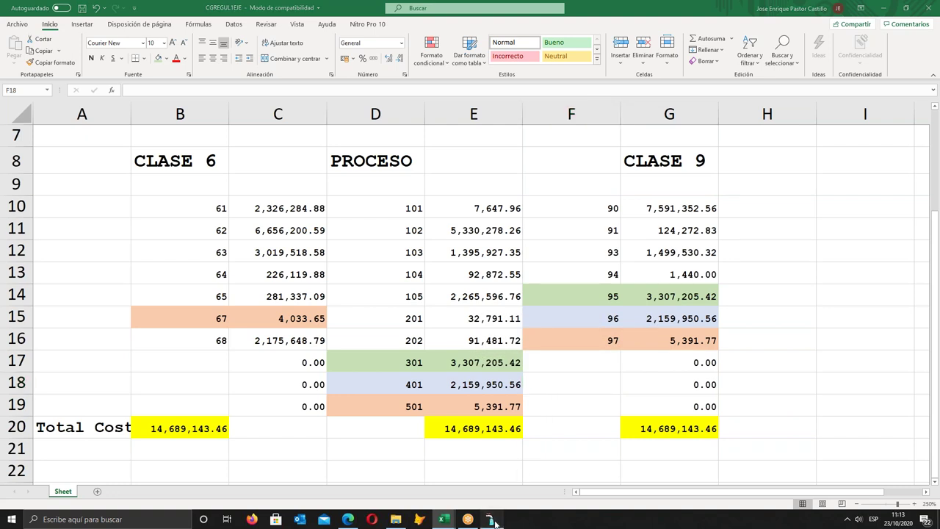
{"action": "left_click", "coordinate": [500, 375]}
{"action": "left_click", "coordinate": [140, 16]}
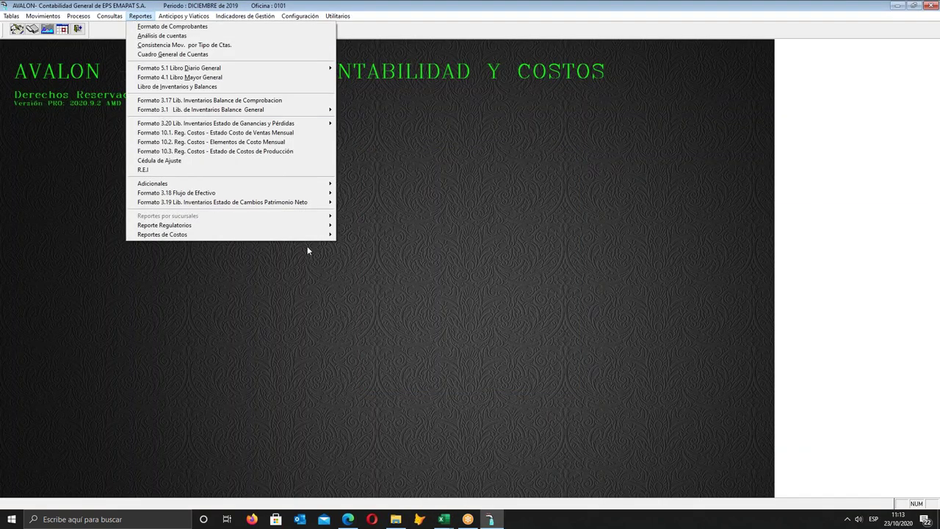
{"action": "left_click", "coordinate": [268, 101]}
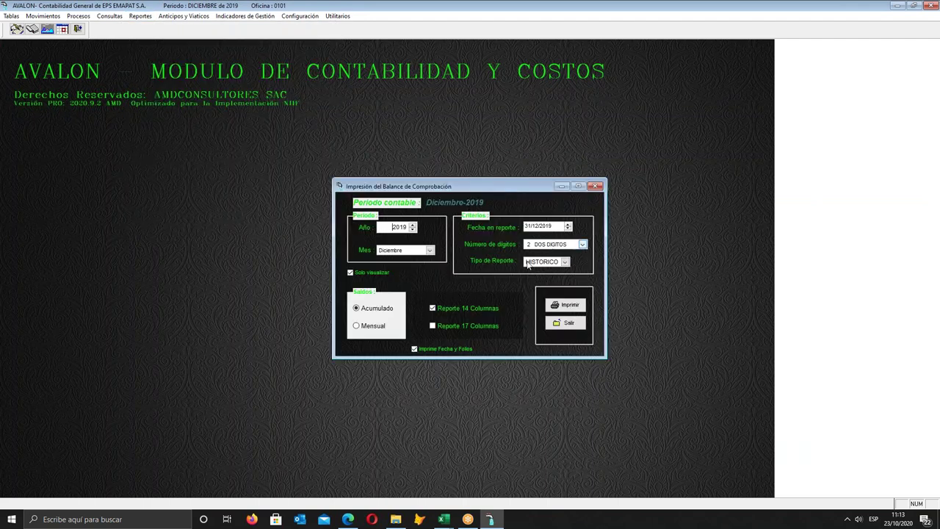
{"action": "left_click", "coordinate": [571, 305]}
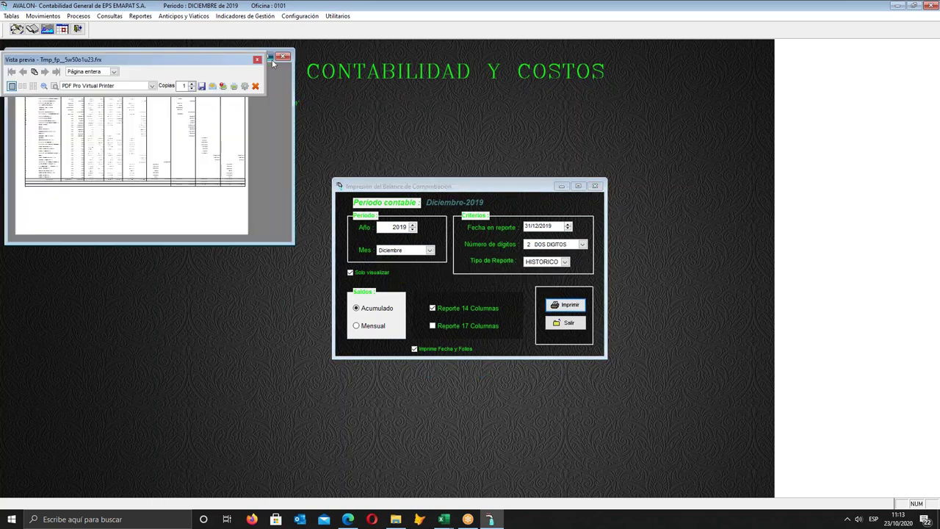
- Maximize the trial balance preview at 200% and examine the transferred and final balances of class 9 accounts 90 to 97
{"action": "left_click", "coordinate": [271, 57]}
{"action": "left_click", "coordinate": [88, 72]}
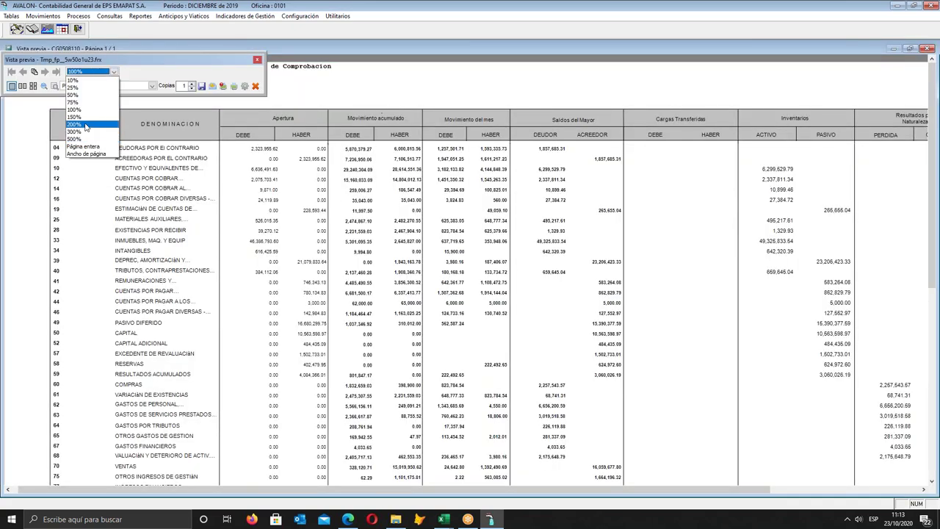
{"action": "left_click", "coordinate": [87, 127]}
{"action": "scroll", "coordinate": [495, 451], "scroll_direction": "down", "scroll_amount": 3}
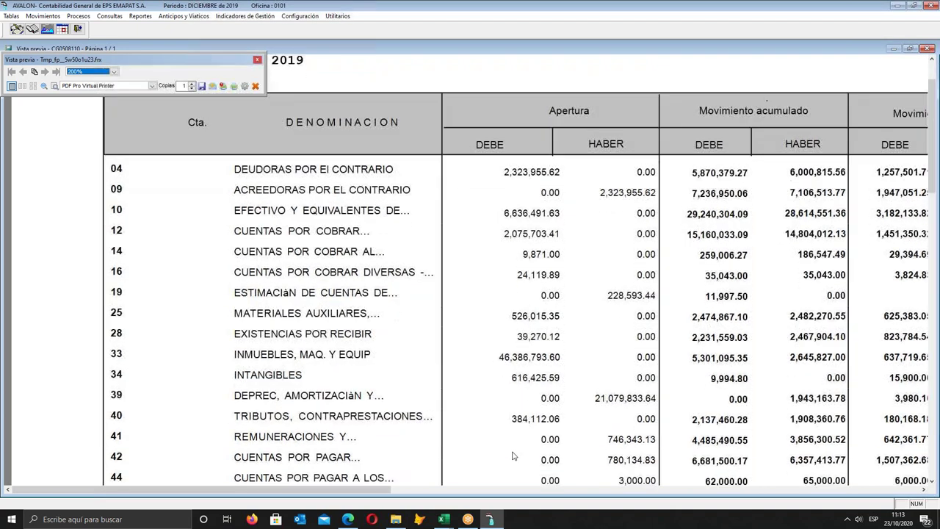
{"action": "scroll", "coordinate": [495, 451], "scroll_direction": "down", "scroll_amount": 2}
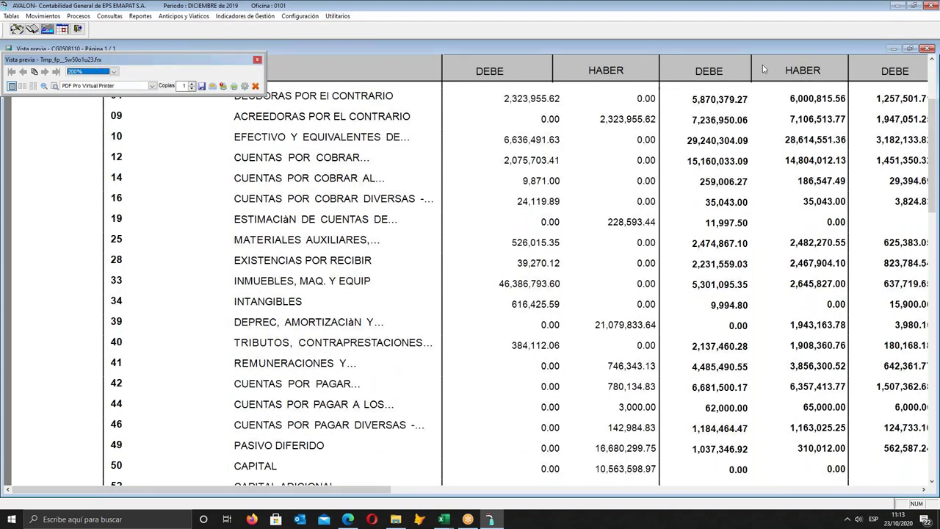
{"action": "scroll", "coordinate": [466, 367], "scroll_direction": "down", "scroll_amount": 5}
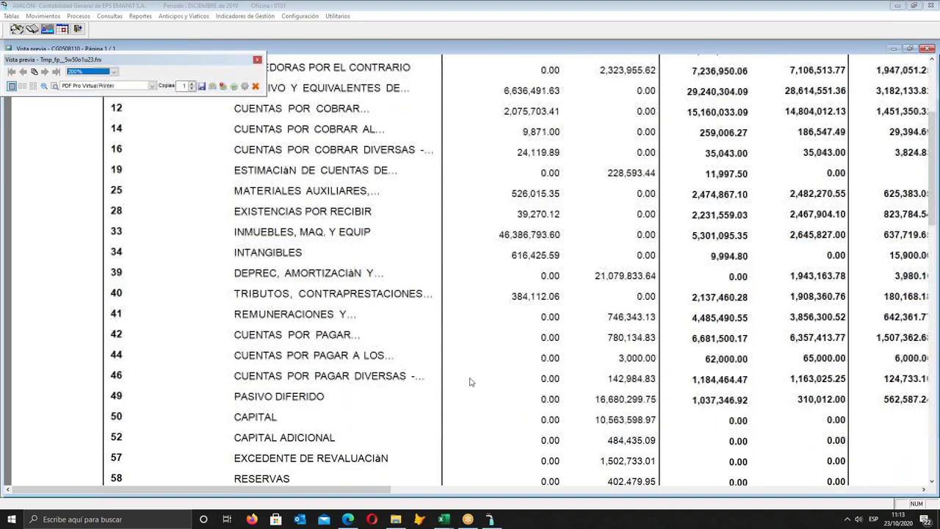
{"action": "scroll", "coordinate": [469, 381], "scroll_direction": "down", "scroll_amount": 4}
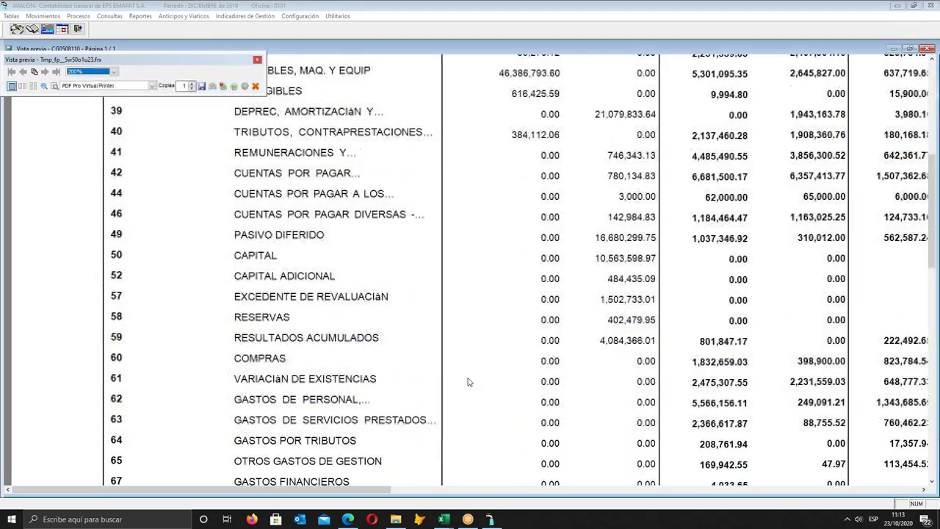
{"action": "scroll", "coordinate": [468, 381], "scroll_direction": "down", "scroll_amount": 8}
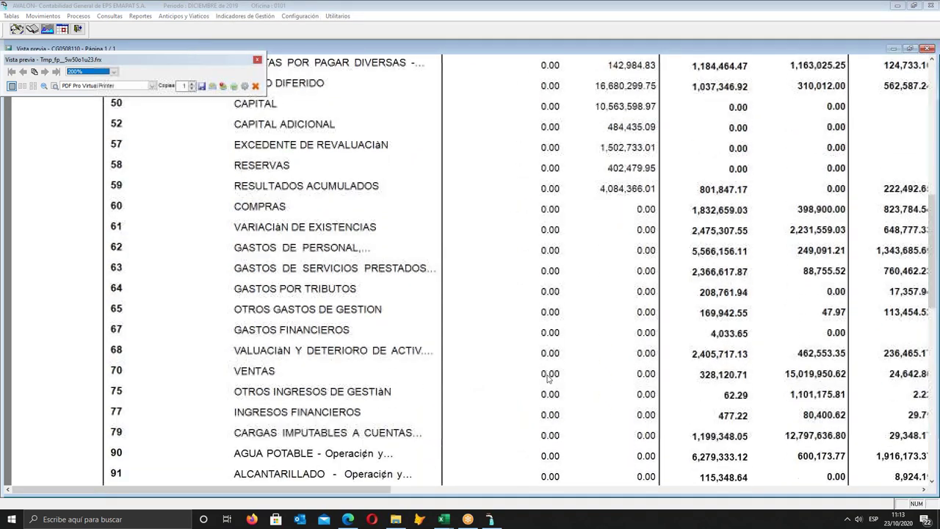
{"action": "scroll", "coordinate": [556, 386], "scroll_direction": "down", "scroll_amount": 1}
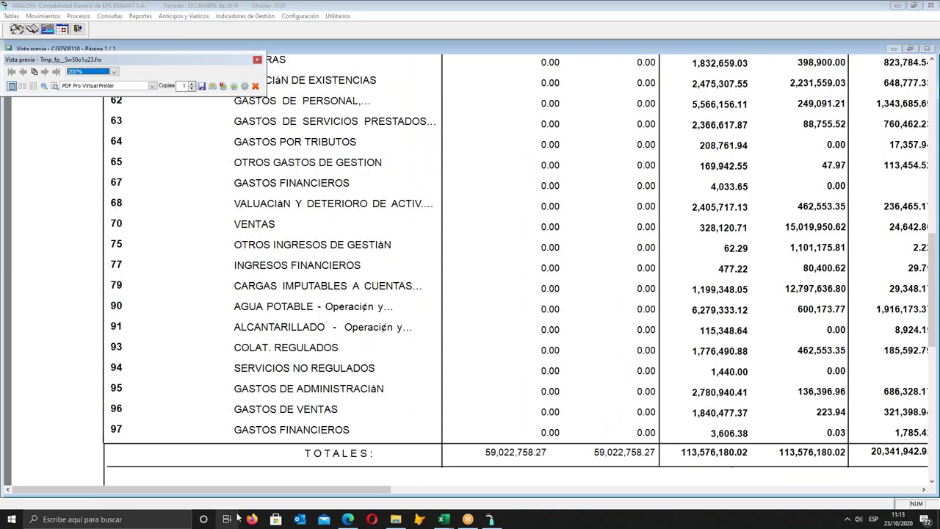
{"action": "left_click", "coordinate": [239, 494]}
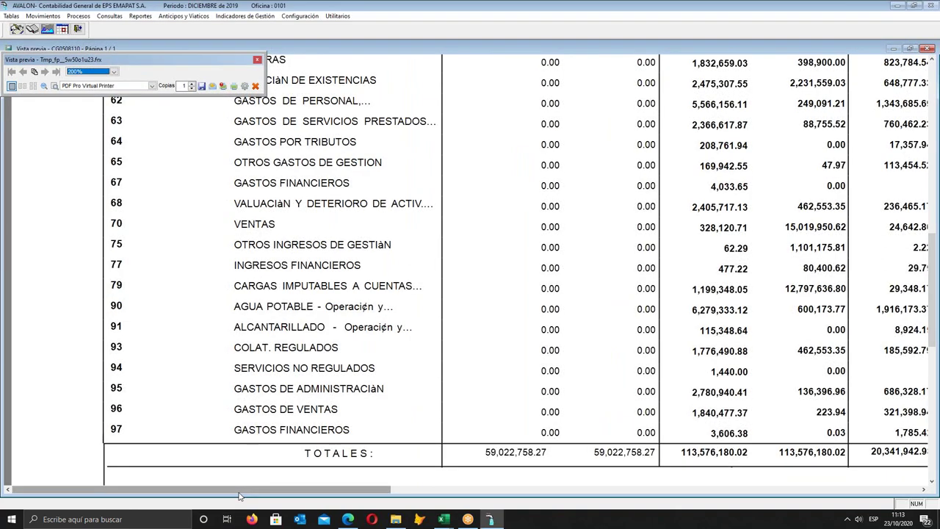
{"action": "left_click_drag", "start_coordinate": [247, 493], "coordinate": [802, 493]}
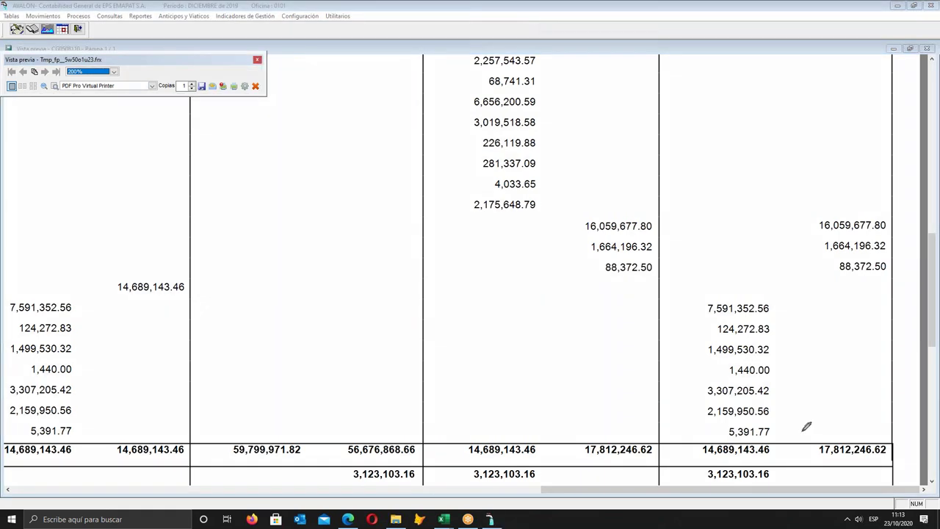
{"action": "mouse_move", "coordinate": [780, 432]}
{"action": "left_mouse_down"}
{"action": "mouse_move", "coordinate": [804, 432]}
{"action": "mouse_move", "coordinate": [806, 389]}
{"action": "left_mouse_up"}
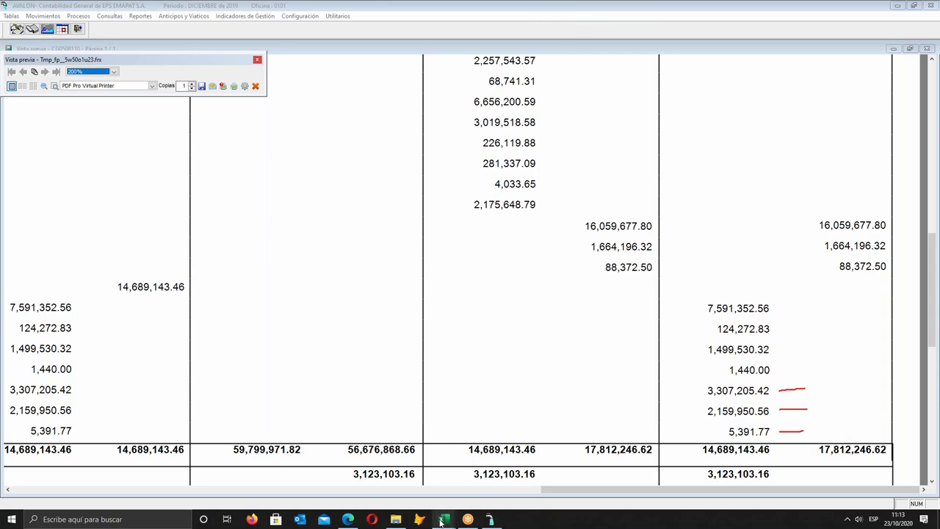
- Compare the CLASE 9 amounts in the Excel workbook CGREGUL1EJE with the class 9 balances in the AVALON trial balance
{"action": "mouse_move", "coordinate": [441, 521]}
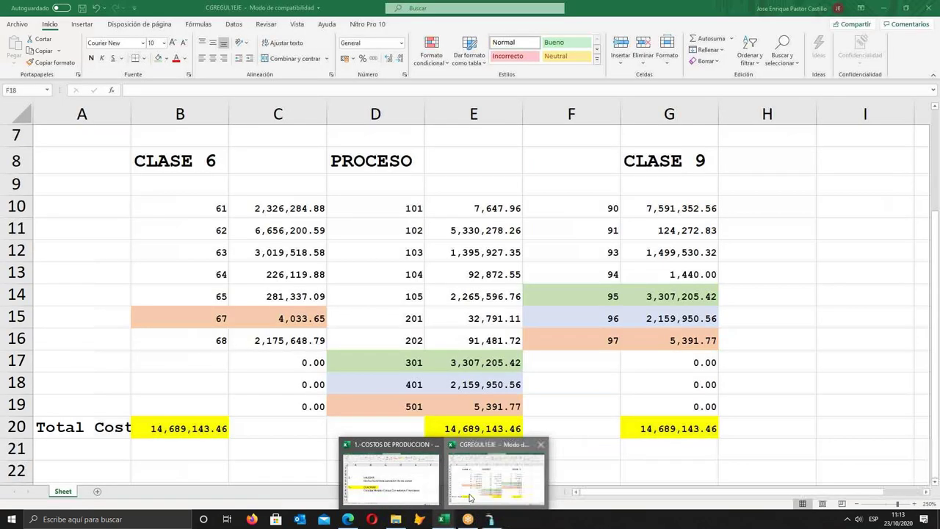
{"action": "left_click", "coordinate": [470, 499]}
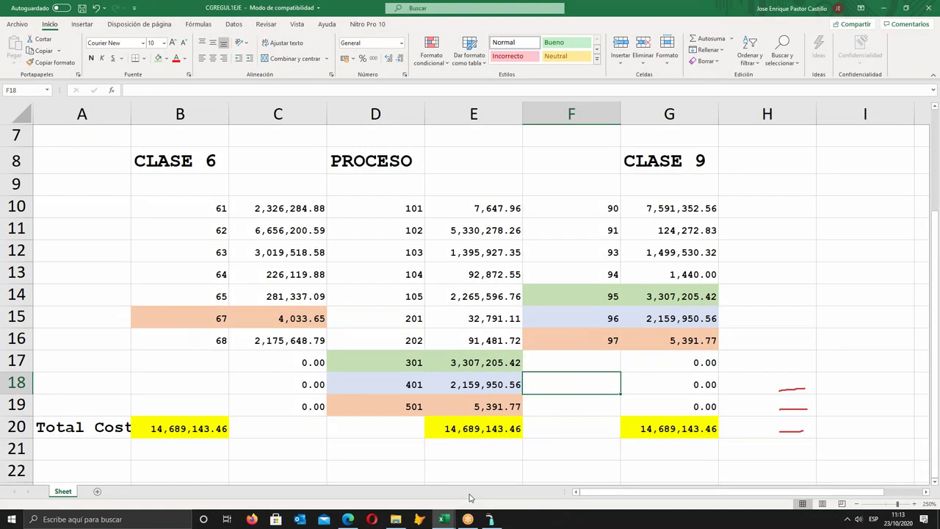
{"action": "left_click", "coordinate": [492, 521]}
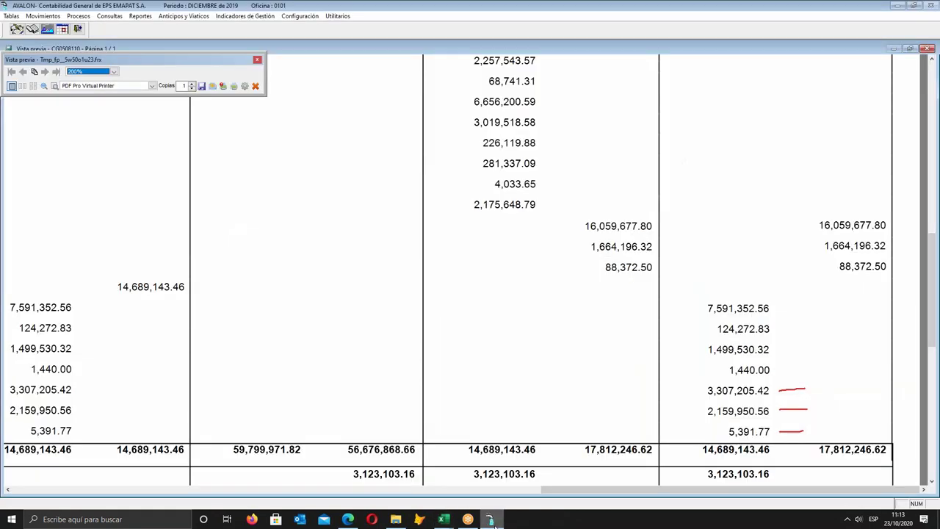
{"action": "left_click", "coordinate": [493, 520]}
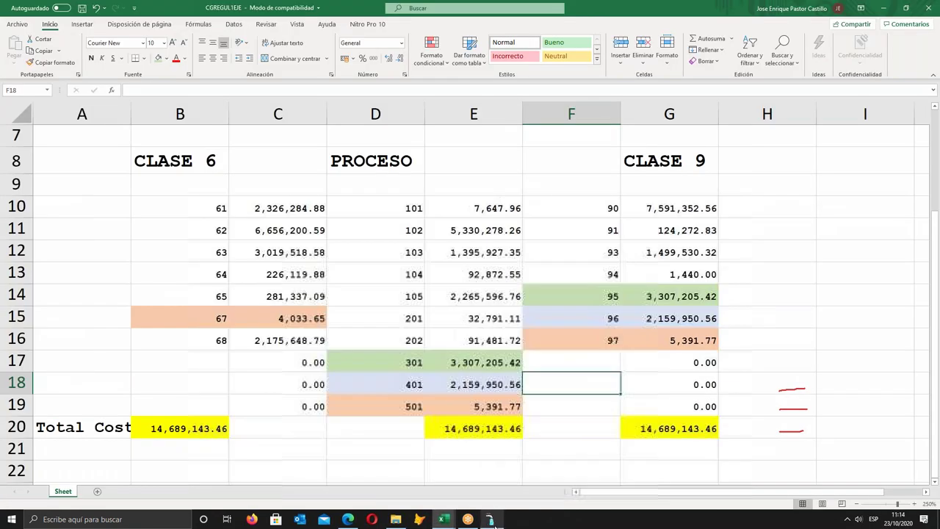
{"action": "left_click", "coordinate": [492, 520]}
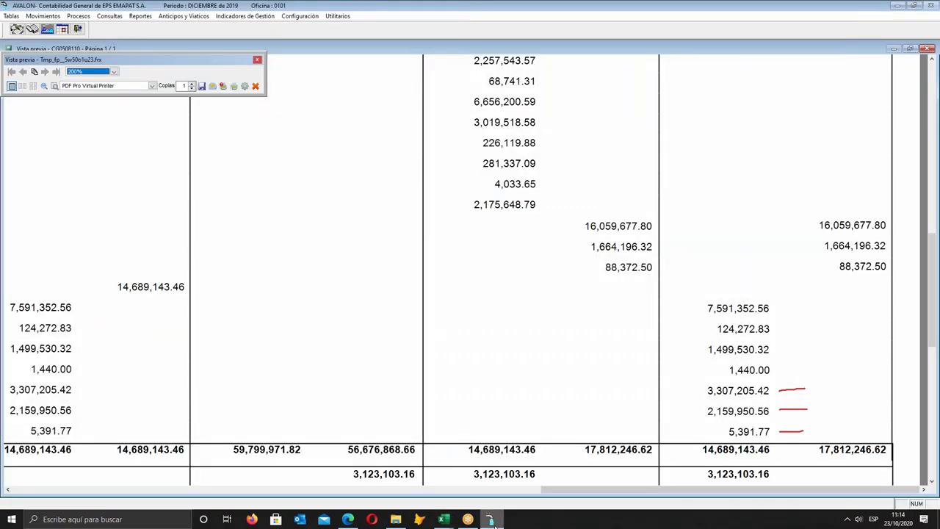
{"action": "left_click", "coordinate": [493, 520]}
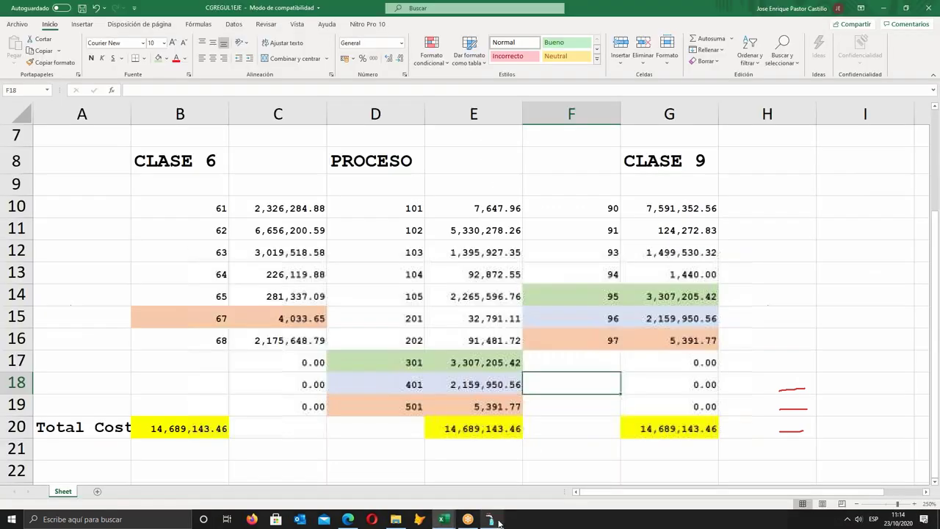
- Review the CLASE 9 amounts of accounts 90 to 94, and compare the orange rows of accounts 67, 501 and 97
{"action": "left_click_drag", "start_coordinate": [670, 206], "coordinate": [677, 272]}
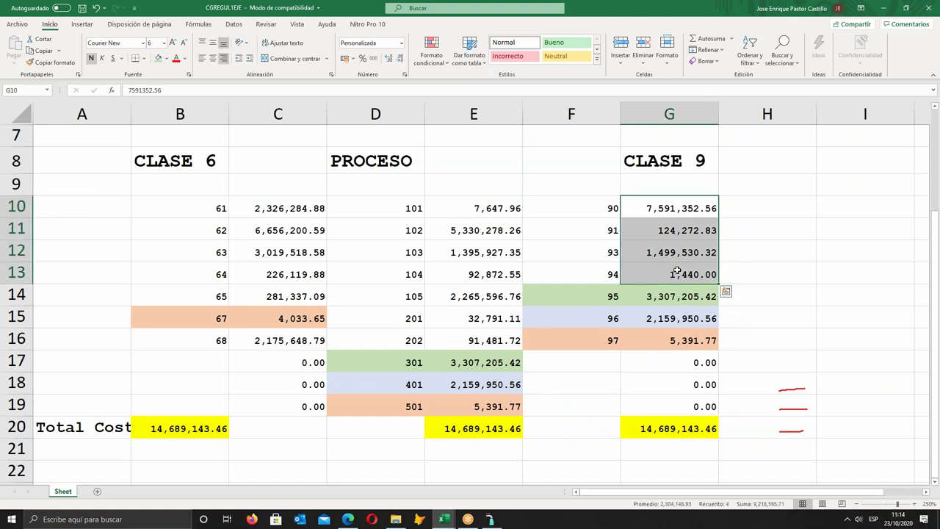
{"action": "left_click", "coordinate": [182, 319]}
{"action": "left_click_drag", "start_coordinate": [182, 319], "coordinate": [279, 318]}
{"action": "left_click_drag", "start_coordinate": [379, 404], "coordinate": [478, 406]}
{"action": "left_click", "coordinate": [614, 343]}
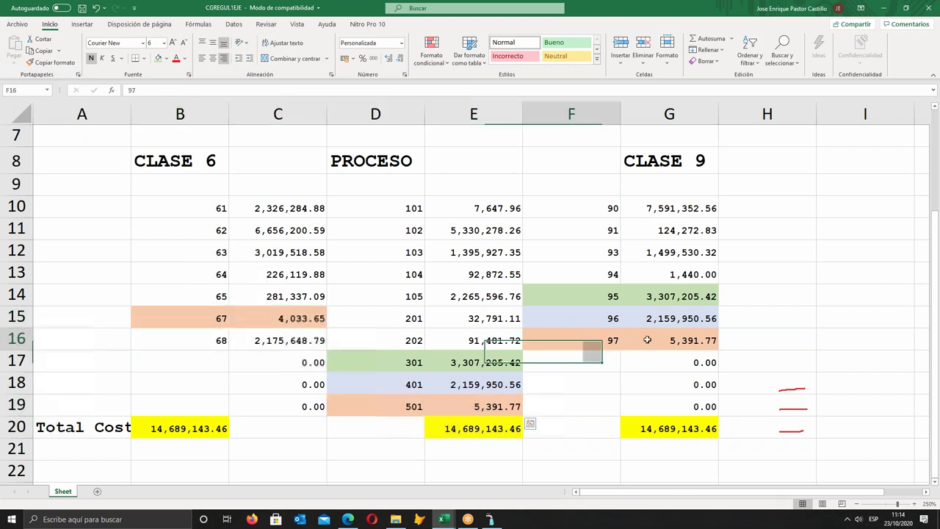
{"action": "left_click_drag", "start_coordinate": [614, 343], "coordinate": [685, 338]}
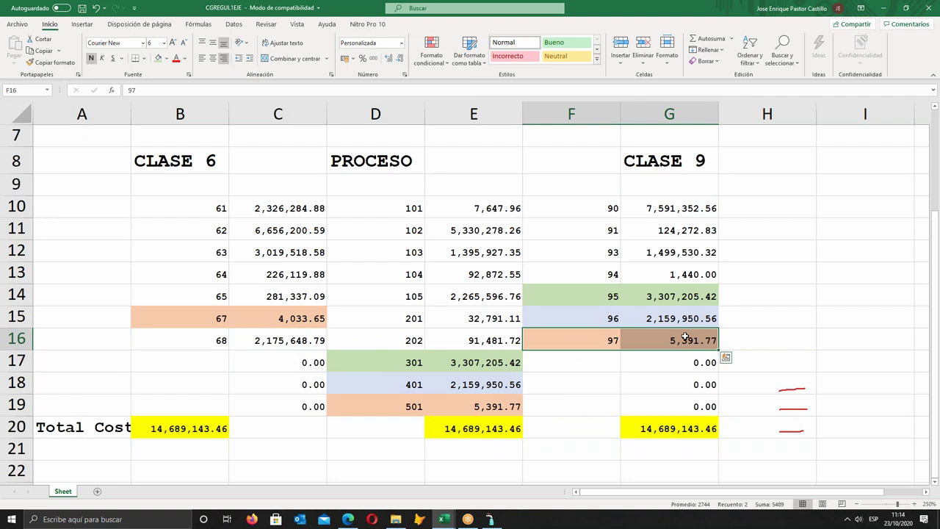
- Shade the code and amount cells of processes 101 to 202 light yellow
{"action": "left_click_drag", "start_coordinate": [374, 205], "coordinate": [454, 334]}
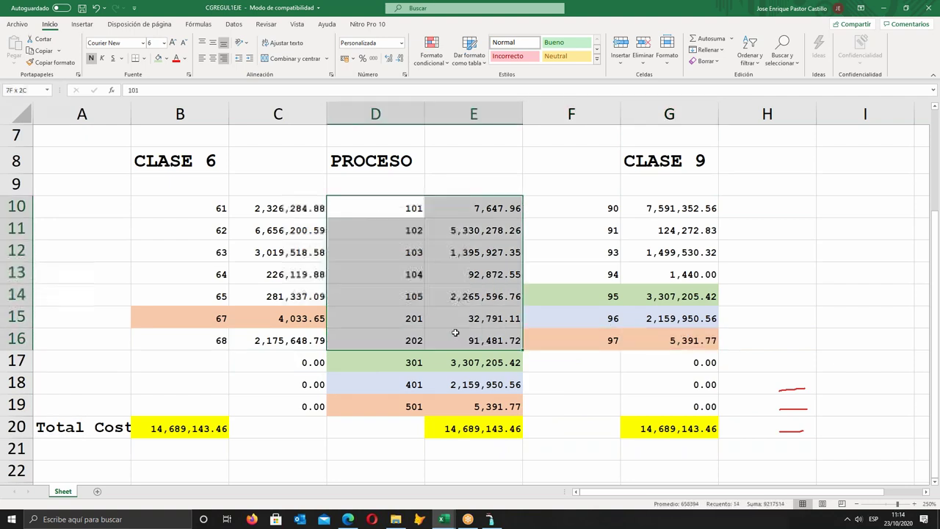
{"action": "left_click", "coordinate": [166, 58]}
{"action": "left_click", "coordinate": [217, 98]}
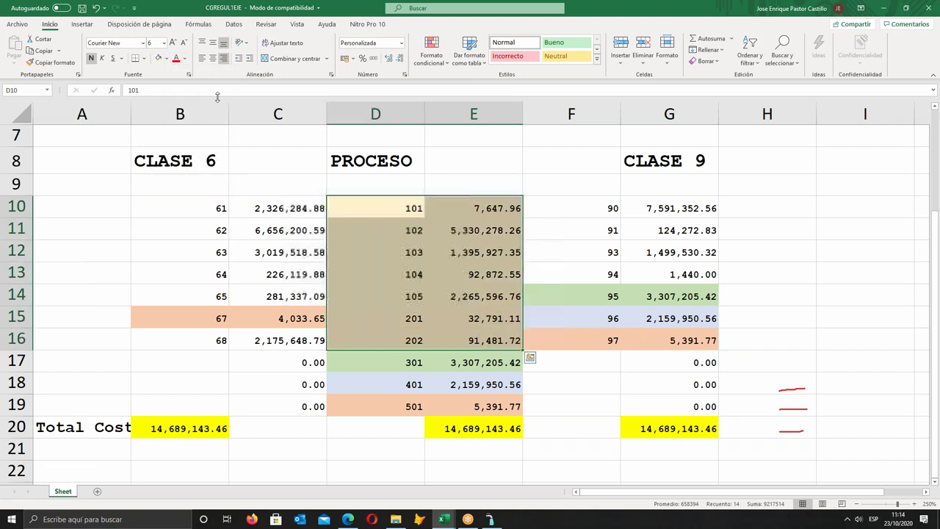
{"action": "left_click", "coordinate": [496, 153]}
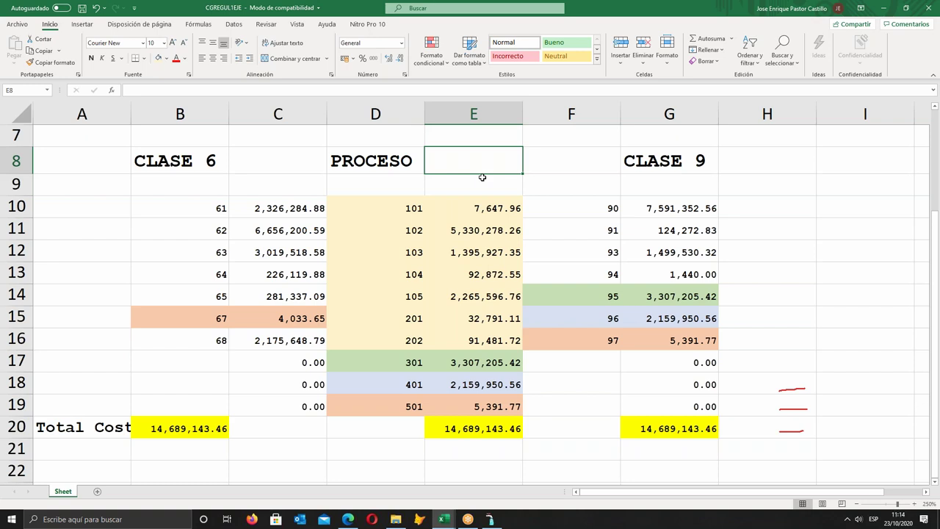
- Look up in ANEXO 5 of the 1.-COSTOS DE PRODUCCION workbook which account corresponds to process 102, TRATAMIENTO DE AGUA CRUDA
{"action": "left_click", "coordinate": [491, 519]}
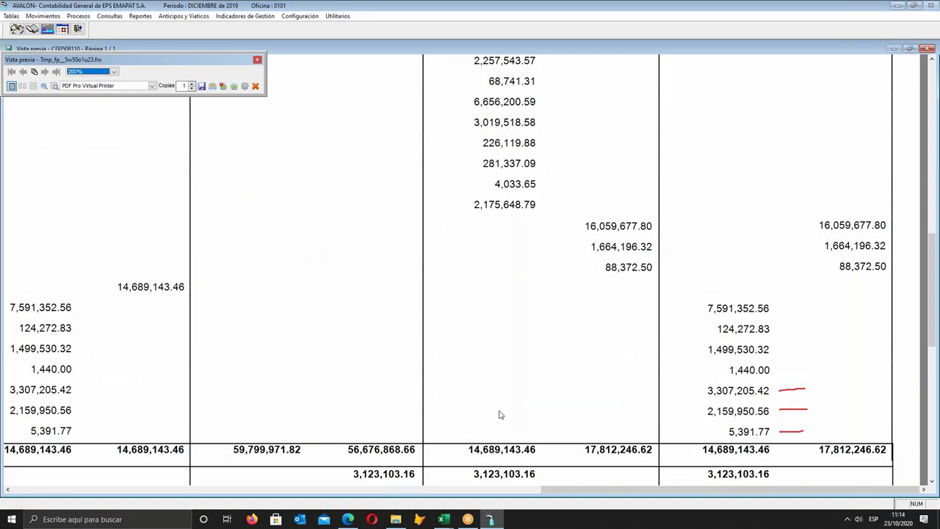
{"action": "left_click", "coordinate": [445, 520]}
{"action": "left_click", "coordinate": [400, 492]}
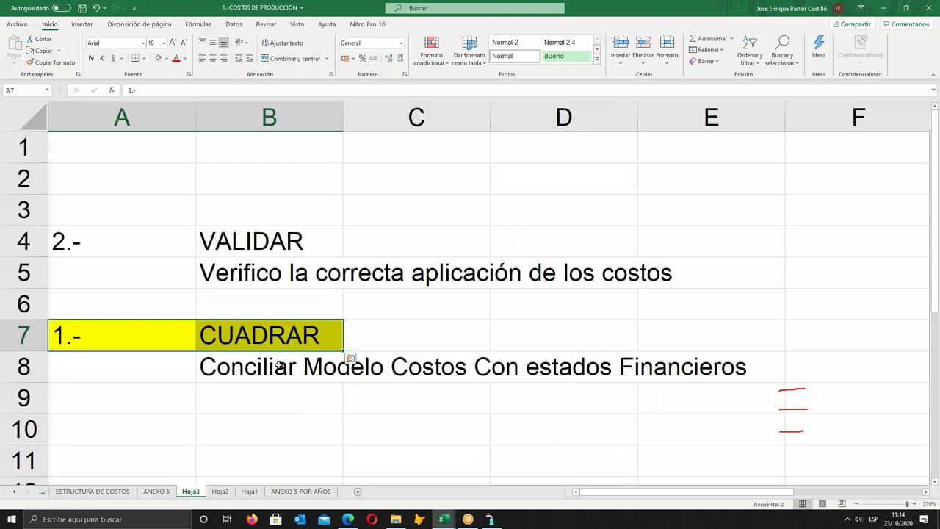
{"action": "left_click", "coordinate": [164, 492]}
{"action": "scroll", "coordinate": [265, 344], "scroll_direction": "up", "scroll_amount": 11}
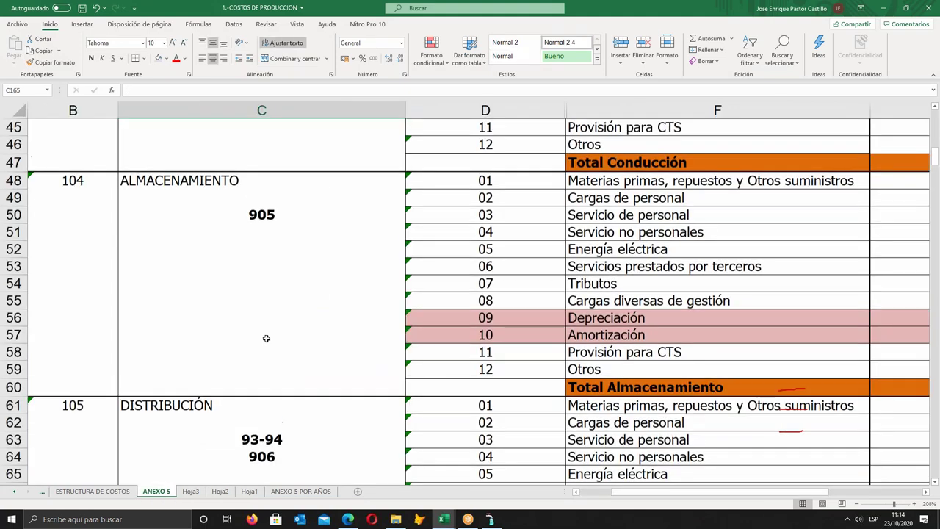
{"action": "scroll", "coordinate": [266, 339], "scroll_direction": "down", "scroll_amount": 2}
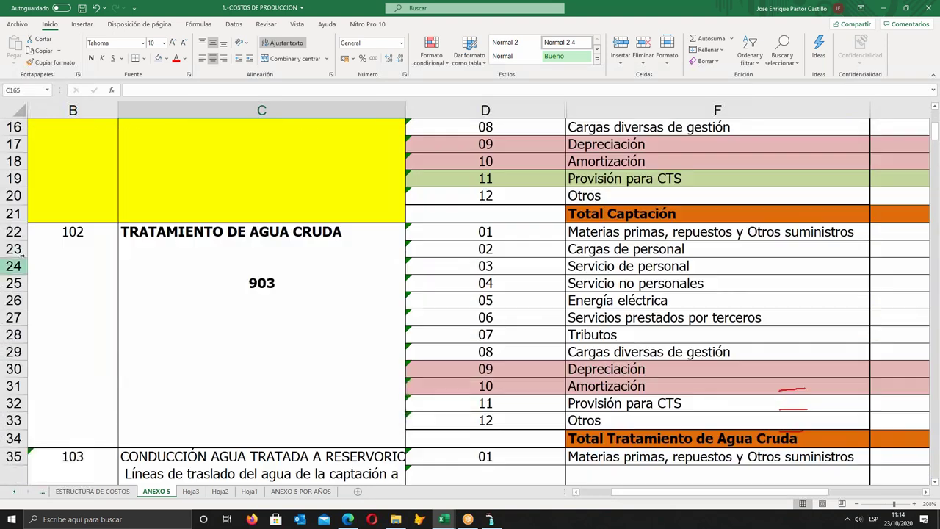
{"action": "left_click", "coordinate": [72, 369]}
{"action": "left_click_drag", "start_coordinate": [72, 232], "coordinate": [281, 230]}
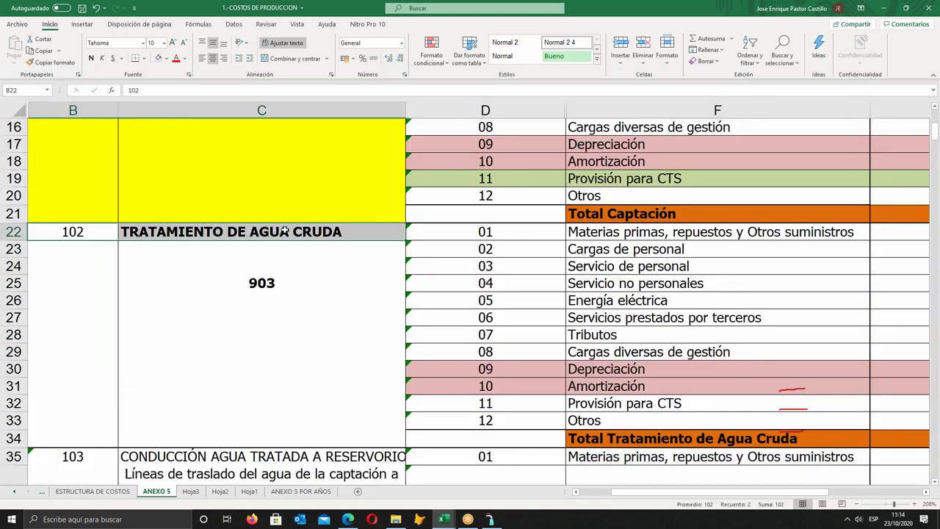
{"action": "left_click", "coordinate": [257, 285]}
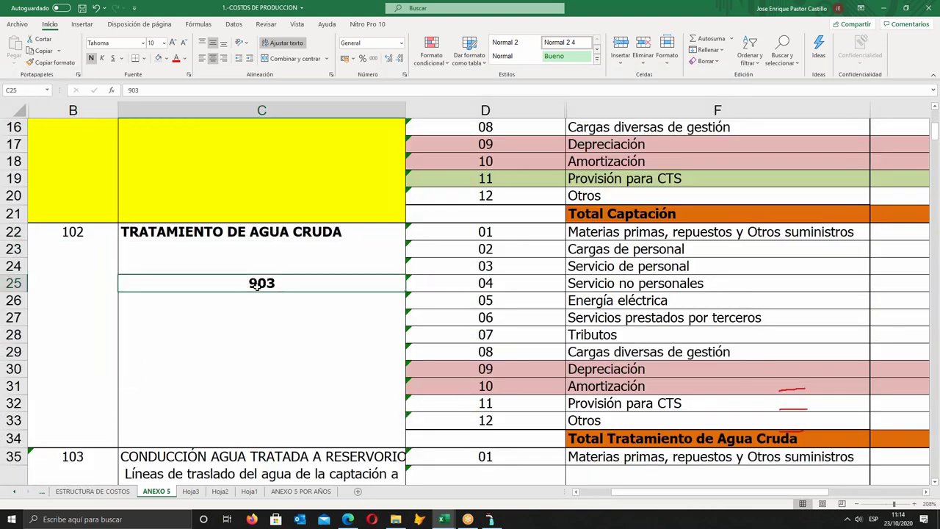
{"action": "left_click", "coordinate": [67, 233]}
{"action": "left_click", "coordinate": [245, 280]}
- Switch to AVALON, close the current report preview and preview the December 2019 trial balance again at 3 digits
{"action": "left_click", "coordinate": [490, 520]}
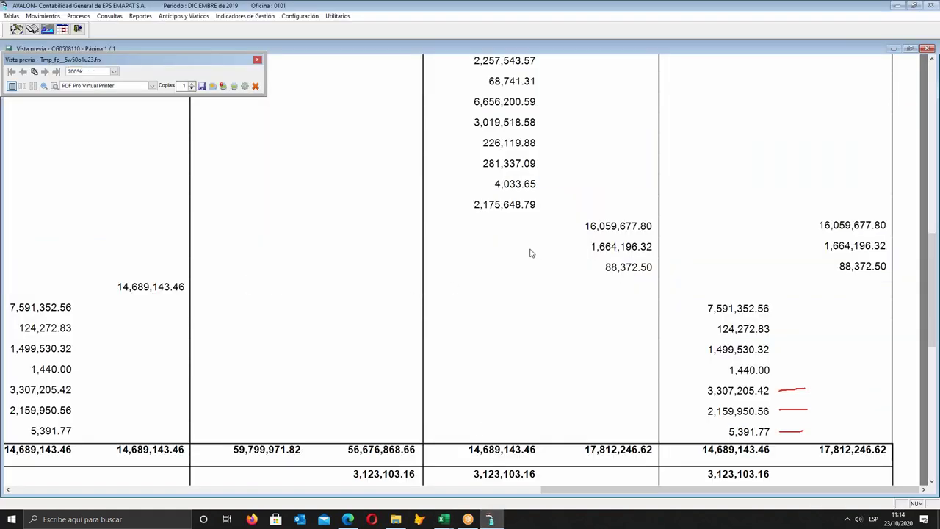
{"action": "key", "text": "Escape"}
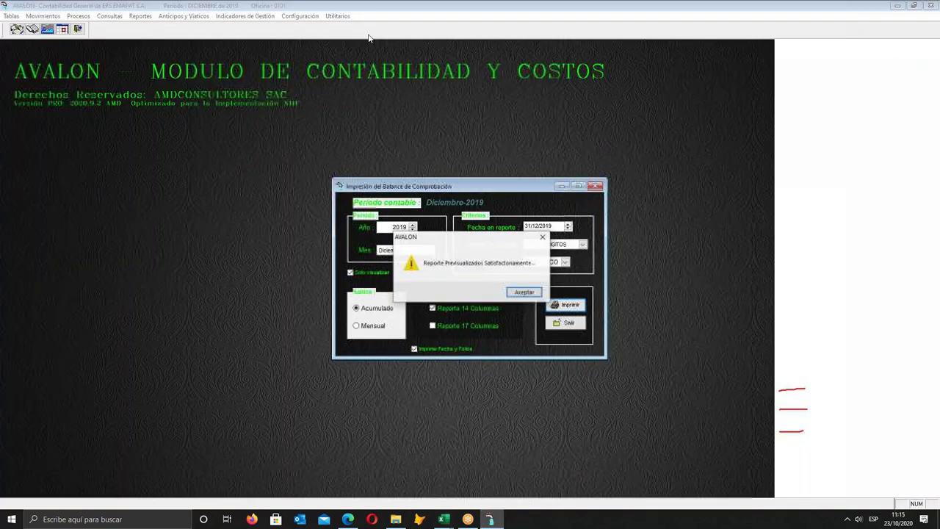
{"action": "left_click", "coordinate": [525, 293]}
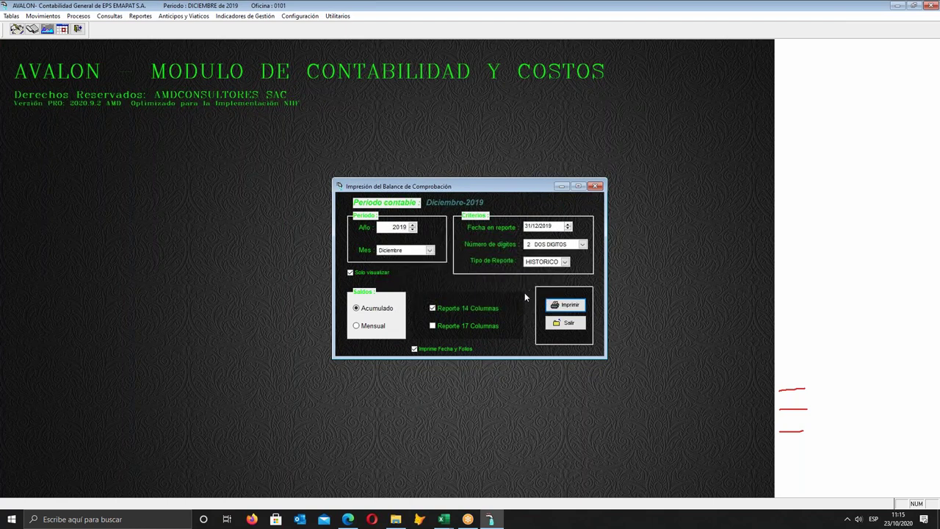
{"action": "left_click", "coordinate": [543, 247]}
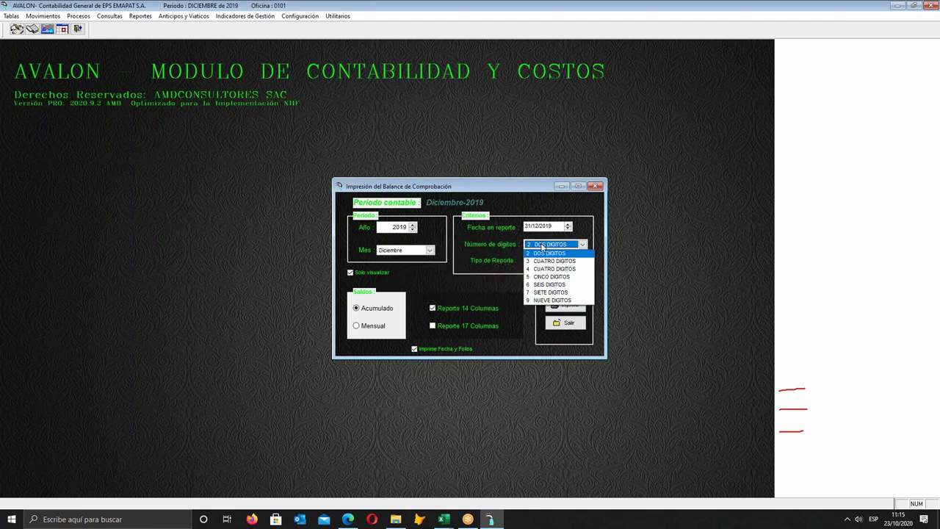
{"action": "left_click", "coordinate": [547, 260]}
{"action": "left_click", "coordinate": [556, 304]}
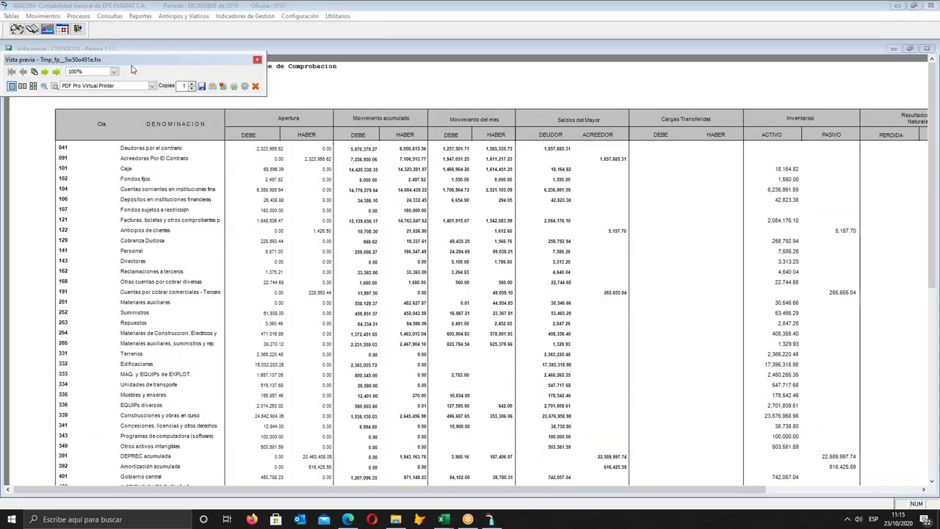
- Show the last page of the three-digit trial balance preview at 200%
{"action": "left_click", "coordinate": [56, 71]}
{"action": "left_click", "coordinate": [98, 72]}
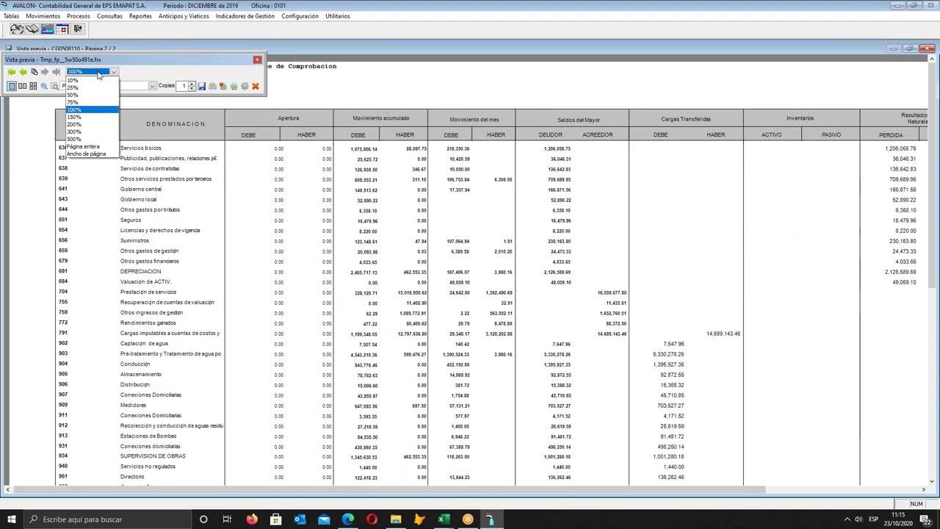
{"action": "left_click", "coordinate": [83, 124]}
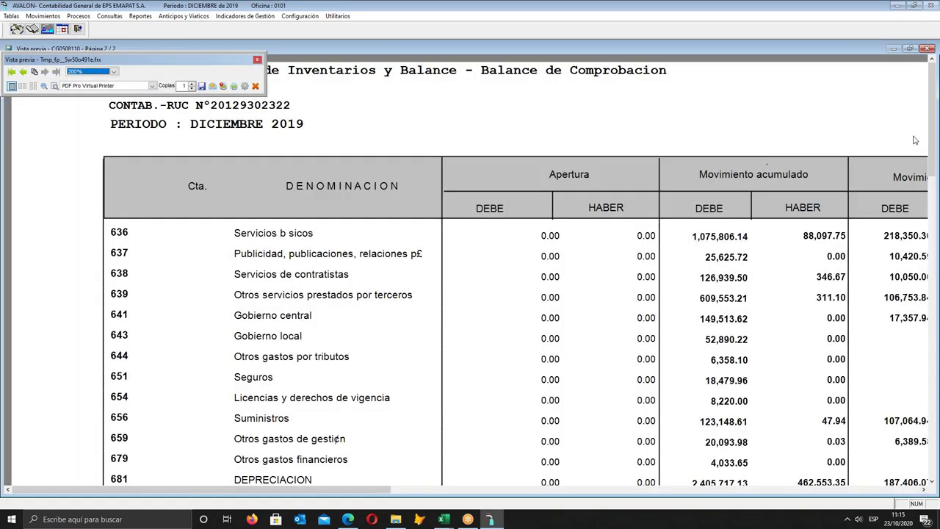
- Examine the balances of the class 90 accounts, including 902 and 903, in the three-digit trial balance preview
{"action": "left_click_drag", "start_coordinate": [934, 140], "coordinate": [924, 216]}
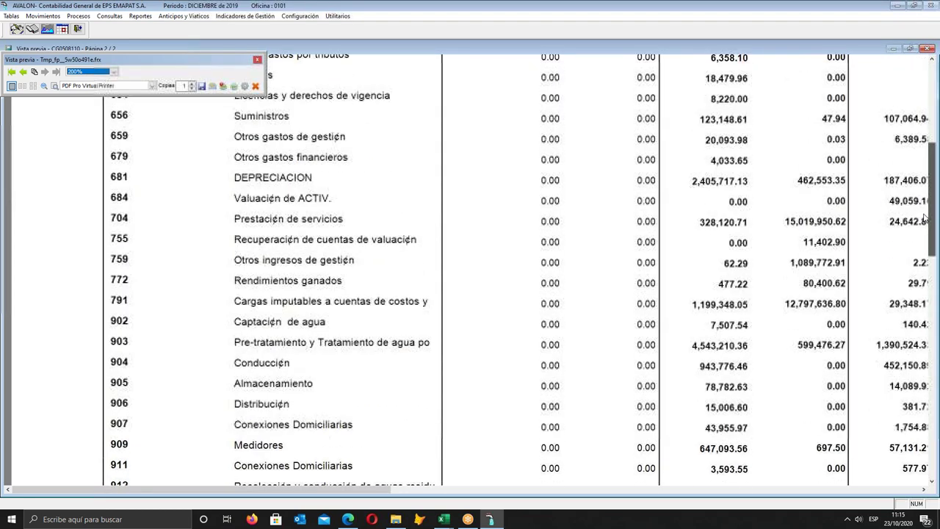
{"action": "scroll", "coordinate": [344, 433], "scroll_direction": "up", "scroll_amount": 1}
{"action": "scroll", "coordinate": [344, 434], "scroll_direction": "up", "scroll_amount": 5}
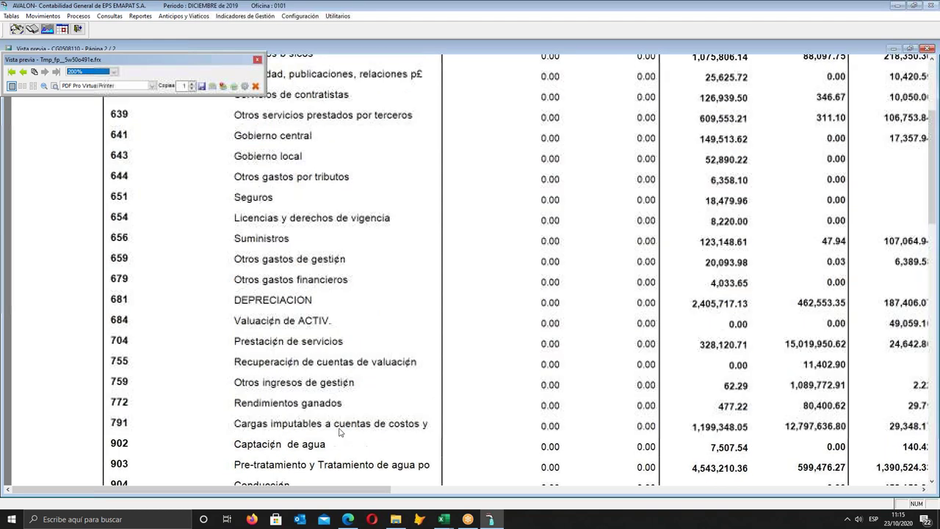
{"action": "left_click_drag", "start_coordinate": [309, 491], "coordinate": [845, 494]}
{"action": "left_click_drag", "start_coordinate": [758, 479], "coordinate": [761, 482]}
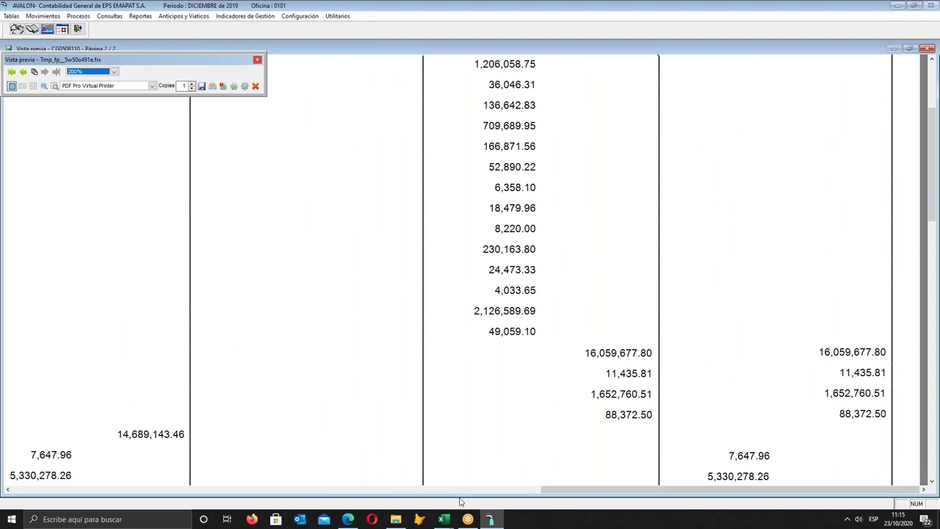
- Compare the amount of process 102 in the CGREGUL1EJE workbook with account 903 in AVALON's trial balance
{"action": "left_click", "coordinate": [444, 520]}
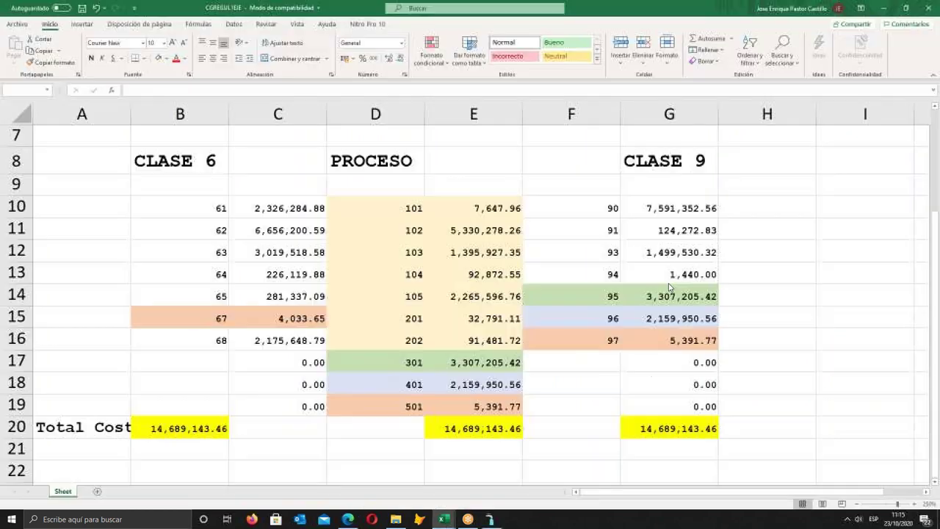
{"action": "left_click", "coordinate": [498, 481]}
{"action": "left_click", "coordinate": [468, 230]}
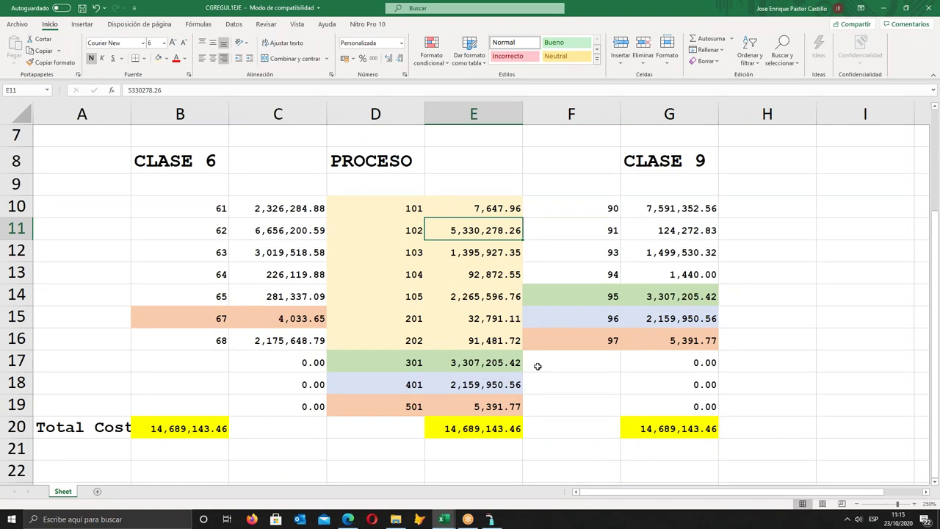
{"action": "left_click", "coordinate": [490, 519]}
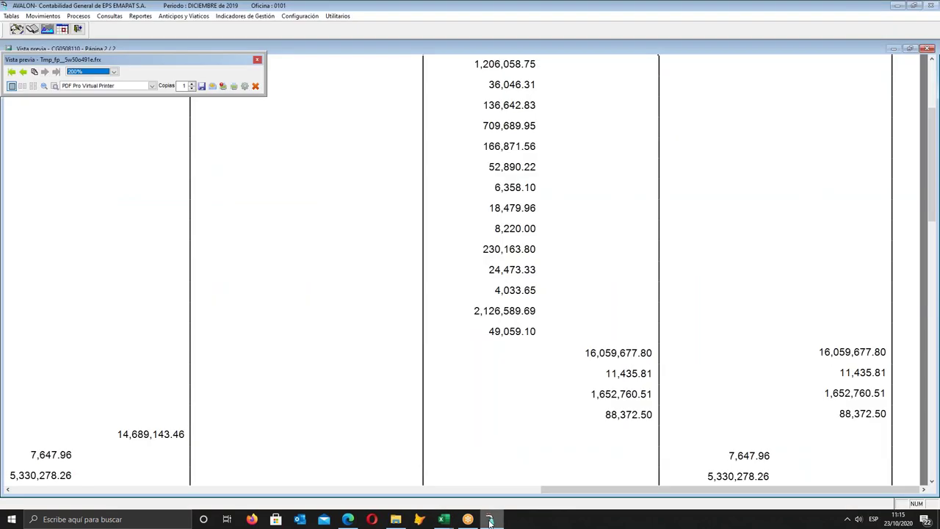
{"action": "left_click", "coordinate": [490, 520]}
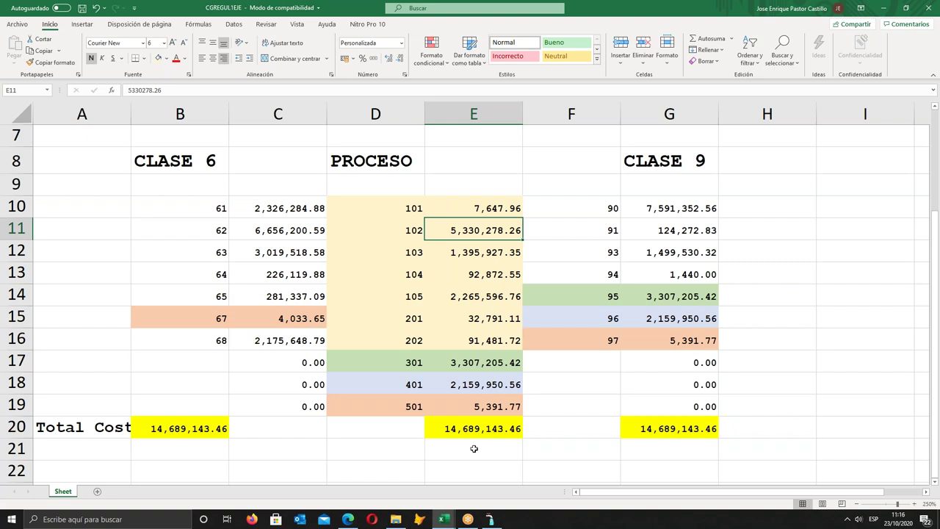
- Review in ANEXO 5 of the 1.-COSTOS DE PRODUCCION workbook which class 9 accounts correspond to processes 101 to 202
{"action": "left_click", "coordinate": [444, 520]}
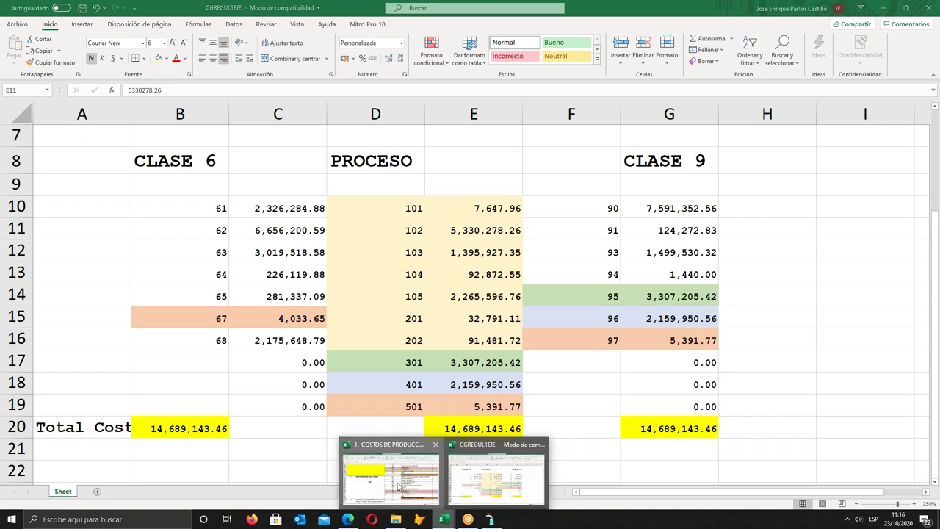
{"action": "left_click", "coordinate": [401, 488]}
{"action": "scroll", "coordinate": [340, 332], "scroll_direction": "up", "scroll_amount": 5}
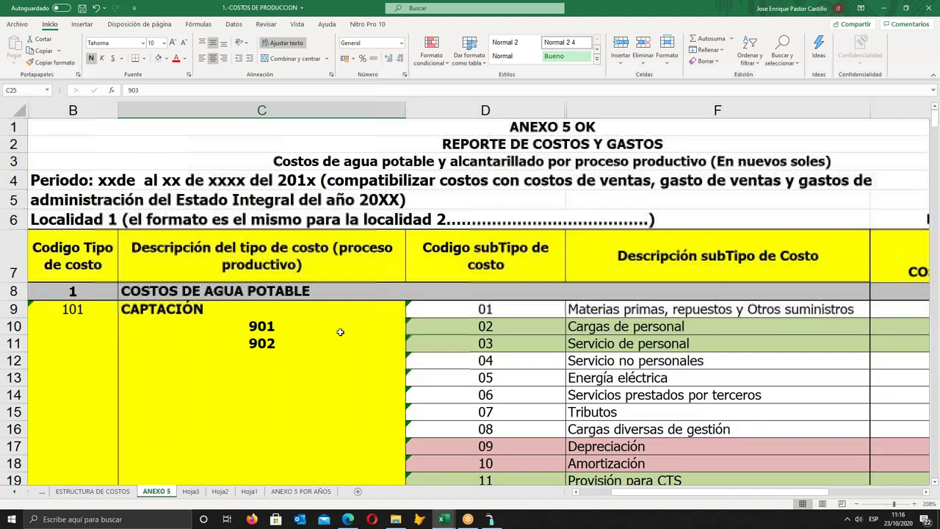
{"action": "scroll", "coordinate": [341, 332], "scroll_direction": "down", "scroll_amount": 5}
{"action": "scroll", "coordinate": [341, 332], "scroll_direction": "down", "scroll_amount": 11}
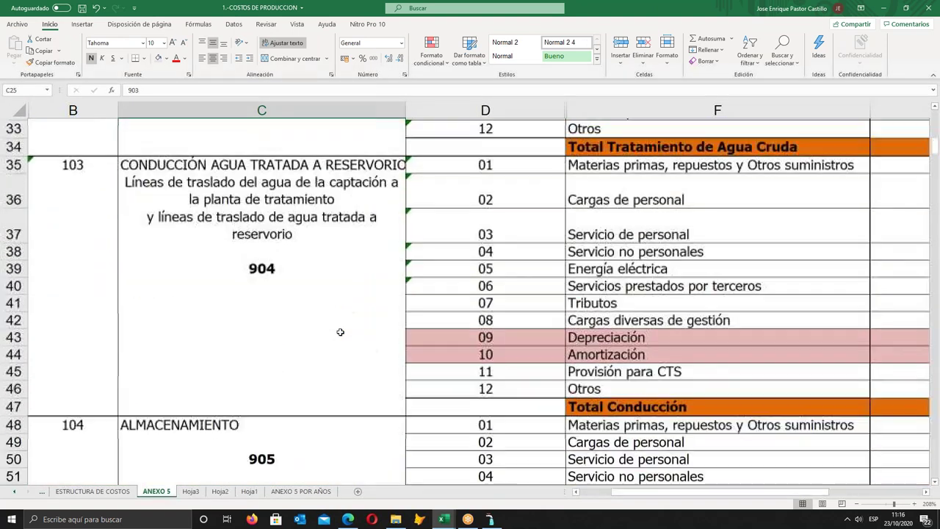
{"action": "scroll", "coordinate": [340, 332], "scroll_direction": "down", "scroll_amount": 7}
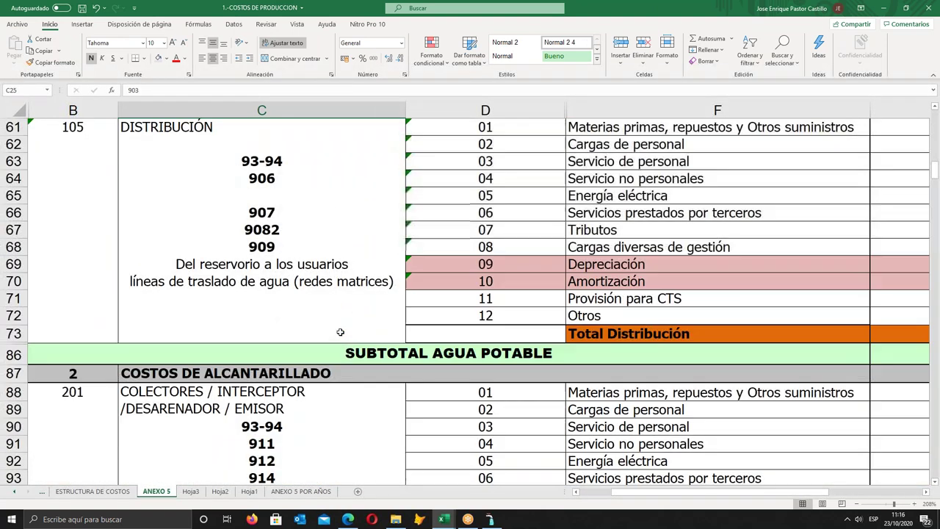
{"action": "scroll", "coordinate": [340, 332], "scroll_direction": "down", "scroll_amount": 5}
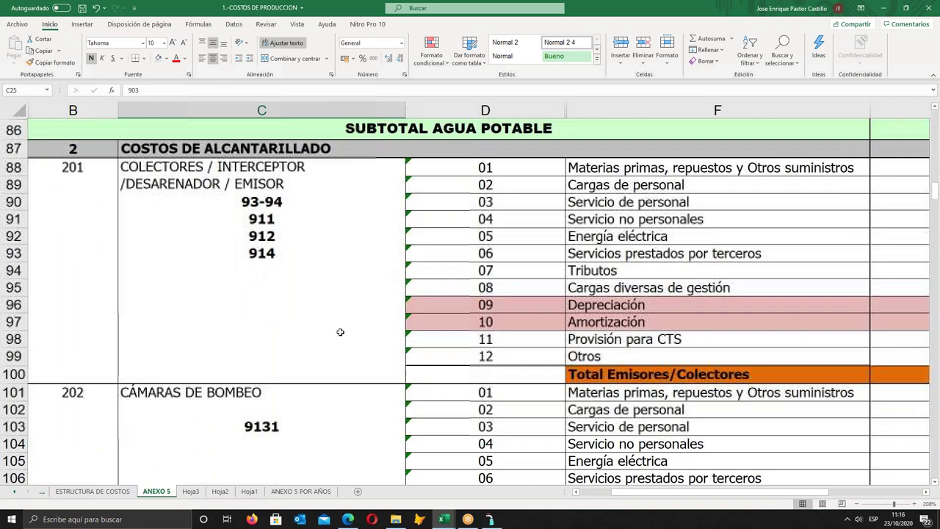
- Switch to AVALON and close the trial balance preview and its print dialog
{"action": "mouse_move", "coordinate": [497, 522]}
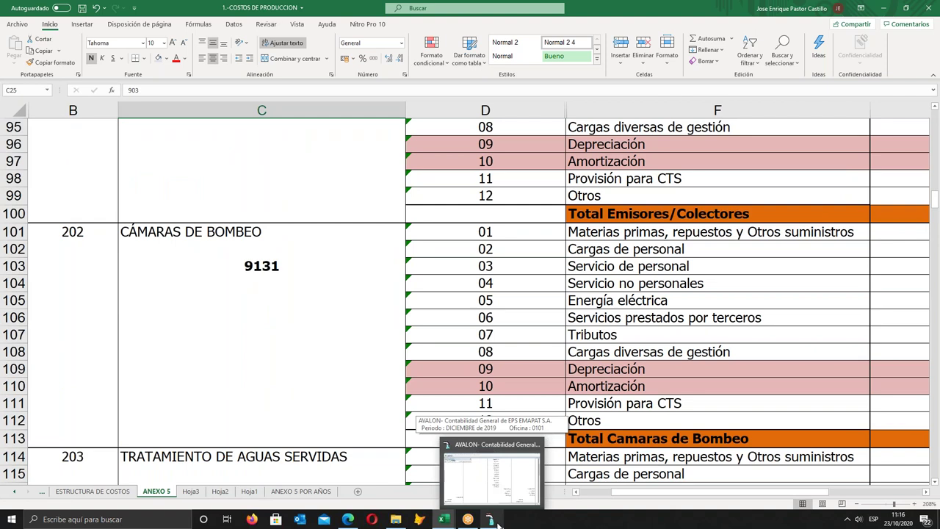
{"action": "left_click", "coordinate": [496, 522]}
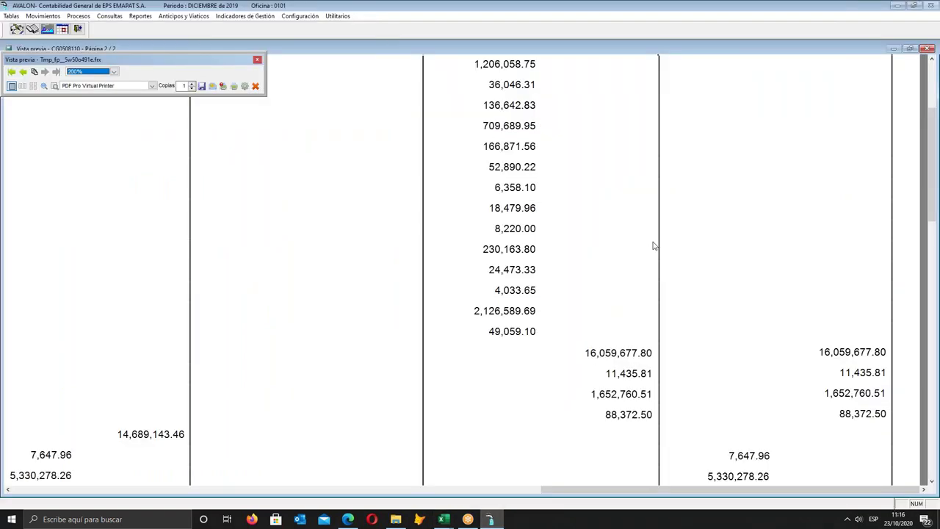
{"action": "key", "text": "Escape"}
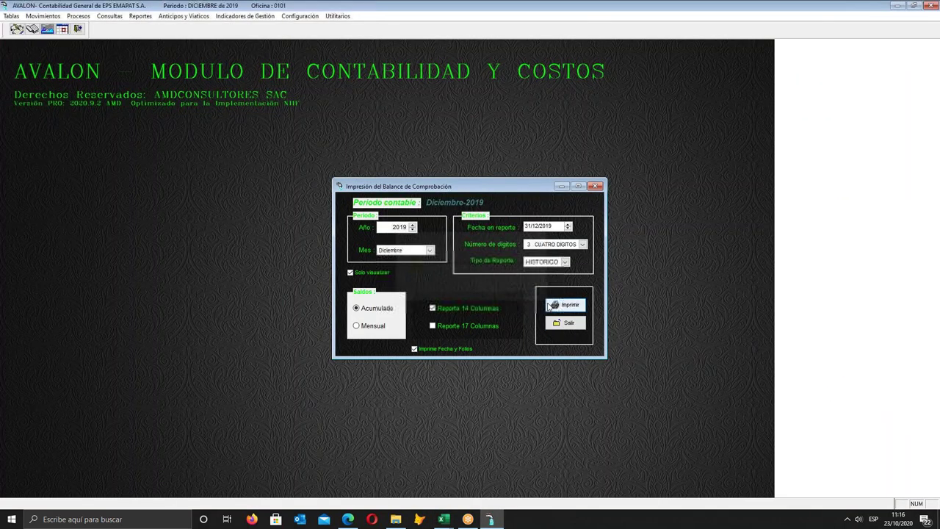
{"action": "left_click", "coordinate": [566, 324]}
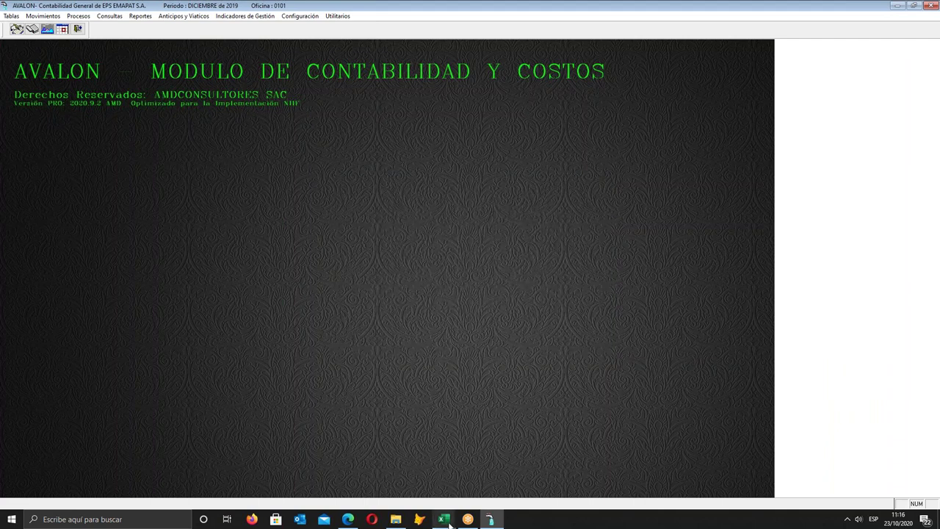
- Return to the CGREGUL1EJE workbook and compare the listed amounts of class 9, class 6 and the processes
{"action": "left_click", "coordinate": [480, 489]}
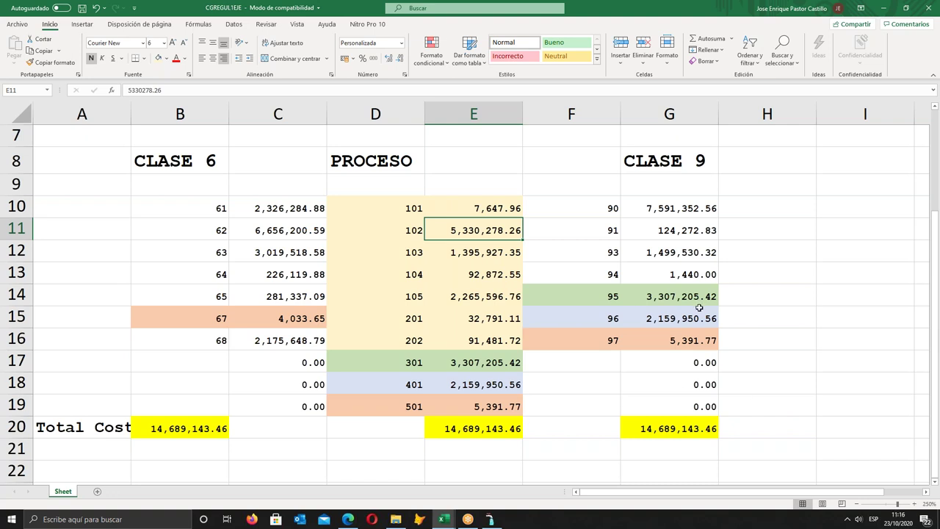
{"action": "left_click_drag", "start_coordinate": [683, 208], "coordinate": [683, 385]}
{"action": "left_click_drag", "start_coordinate": [239, 210], "coordinate": [247, 342]}
{"action": "left_click_drag", "start_coordinate": [402, 199], "coordinate": [454, 408]}
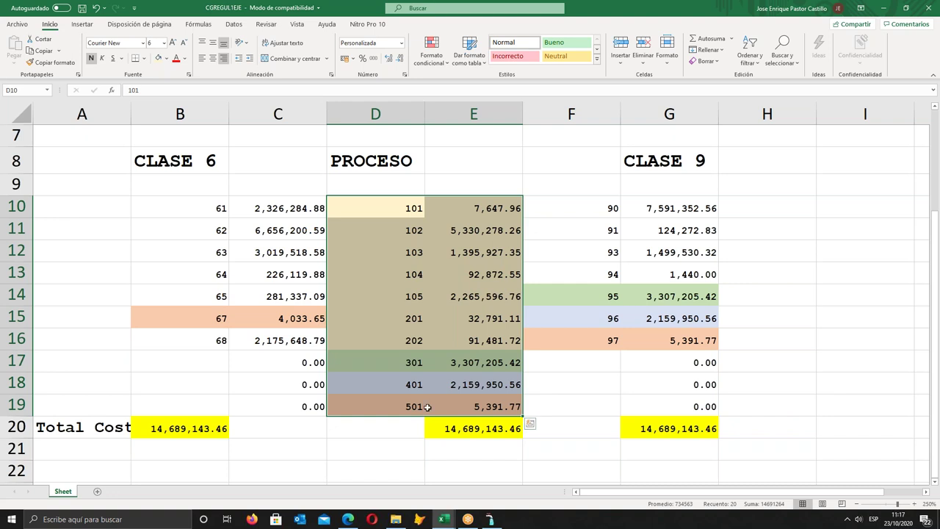
- Compare the financial expense amounts of account 67, process 501 and account 97
{"action": "left_click", "coordinate": [264, 376]}
{"action": "left_click_drag", "start_coordinate": [206, 323], "coordinate": [294, 319]}
{"action": "left_click_drag", "start_coordinate": [407, 407], "coordinate": [470, 408]}
{"action": "left_click_drag", "start_coordinate": [605, 340], "coordinate": [652, 338]}
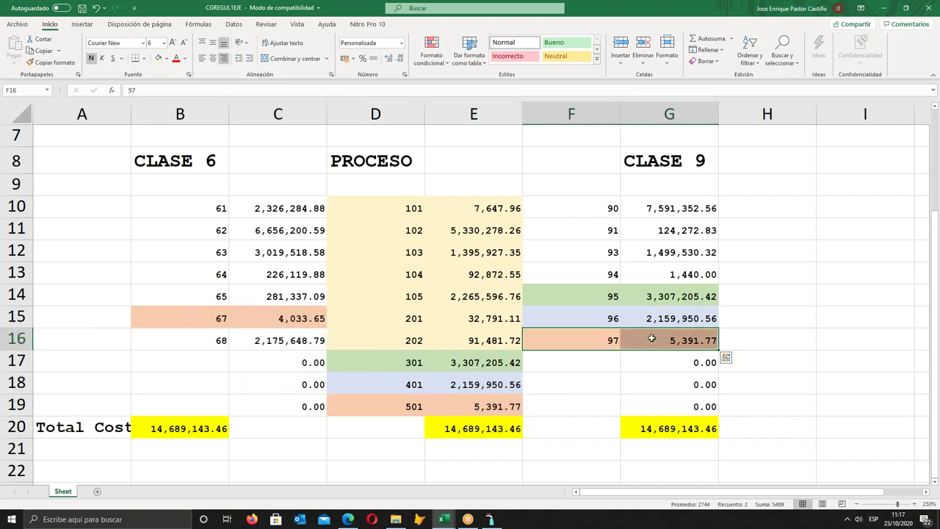
{"action": "left_click_drag", "start_coordinate": [390, 405], "coordinate": [463, 405]}
{"action": "left_click", "coordinate": [211, 318]}
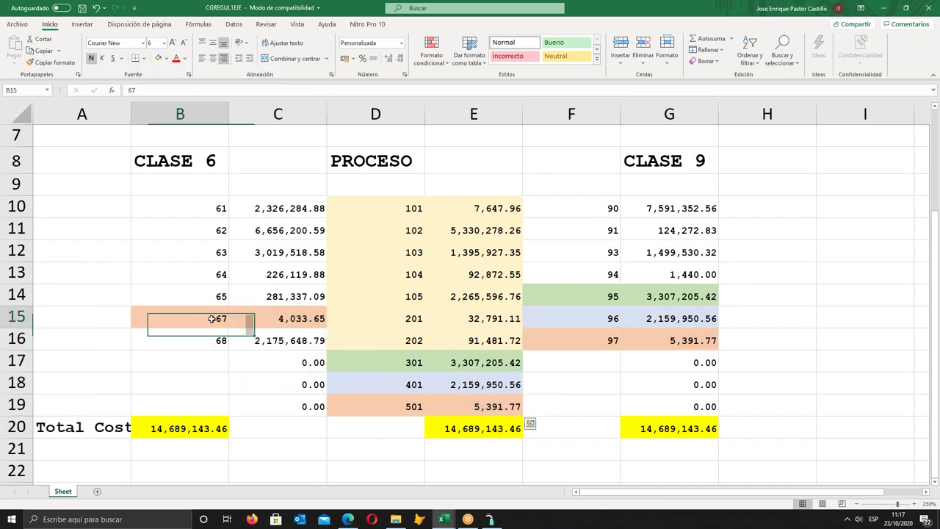
{"action": "left_click_drag", "start_coordinate": [212, 318], "coordinate": [266, 318]}
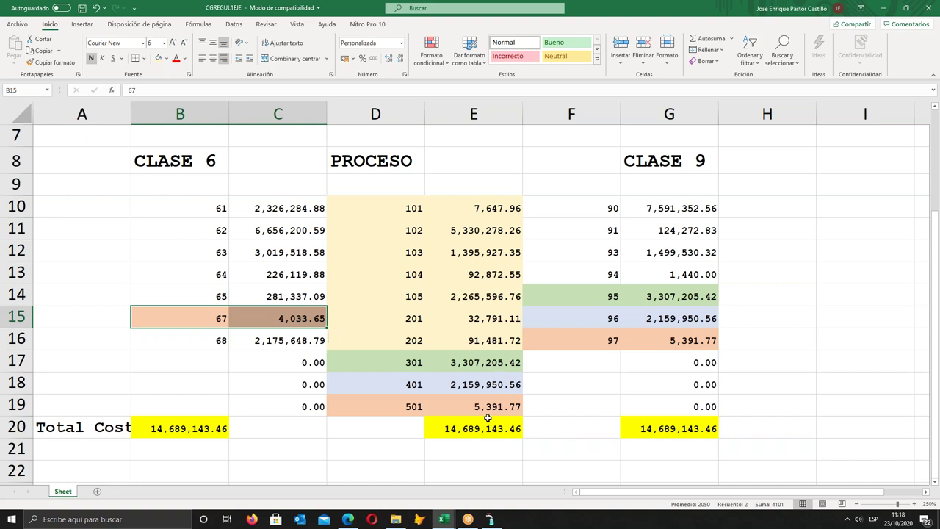
- Look up in ANEXO 5 of the 1.-COSTOS DE PRODUCCION workbook which ledger accounts correspond to the cost subtypes, including Gastos Financieros
{"action": "mouse_move", "coordinate": [447, 520]}
{"action": "left_click", "coordinate": [402, 491]}
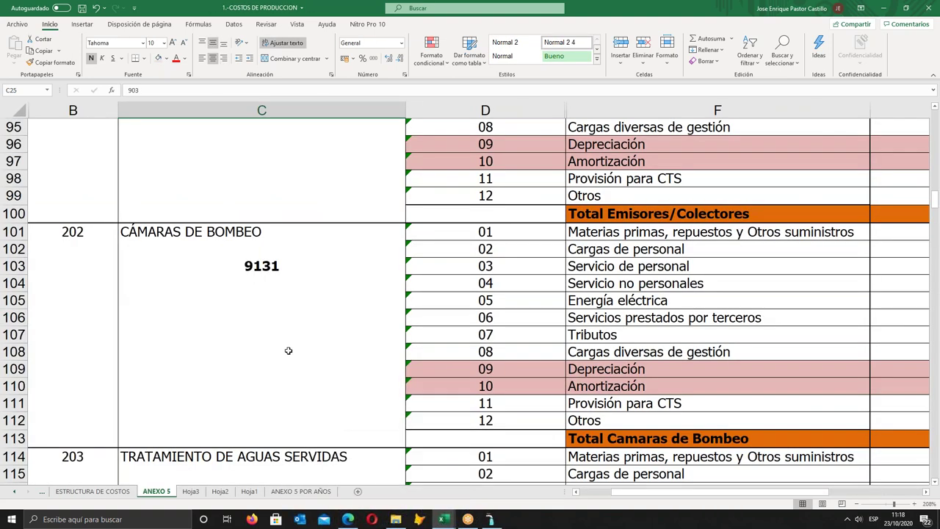
{"action": "scroll", "coordinate": [288, 350], "scroll_direction": "up", "scroll_amount": 6}
{"action": "scroll", "coordinate": [288, 350], "scroll_direction": "down", "scroll_amount": 2}
{"action": "scroll", "coordinate": [288, 350], "scroll_direction": "down", "scroll_amount": 10}
{"action": "scroll", "coordinate": [288, 351], "scroll_direction": "up", "scroll_amount": 1}
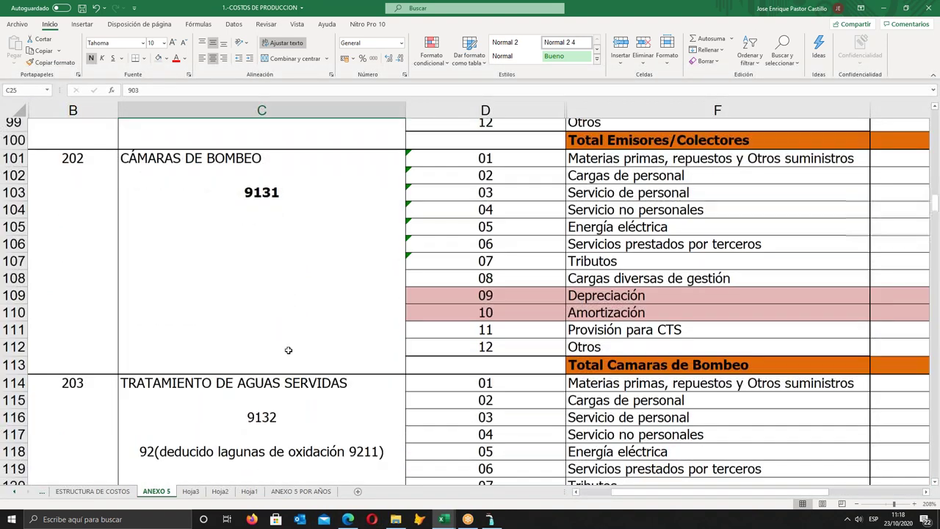
{"action": "scroll", "coordinate": [288, 351], "scroll_direction": "down", "scroll_amount": 10}
{"action": "scroll", "coordinate": [288, 350], "scroll_direction": "down", "scroll_amount": 18}
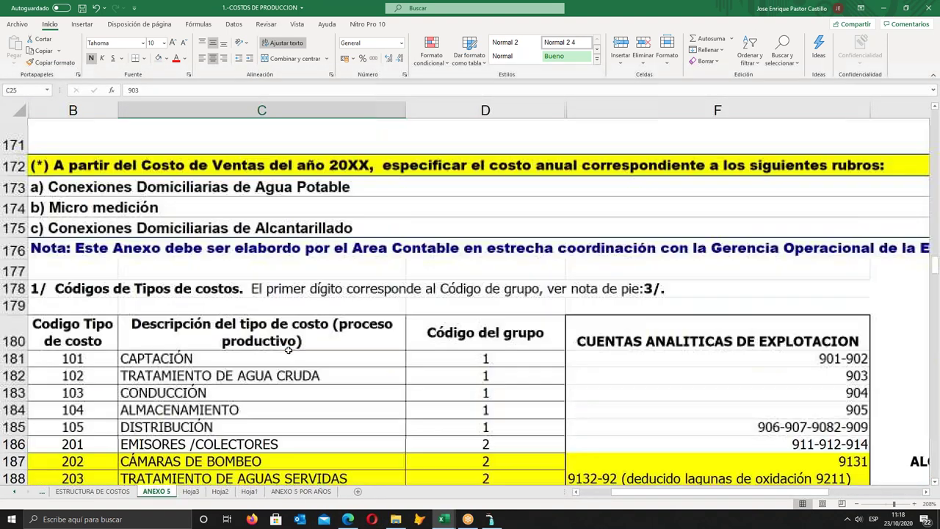
{"action": "scroll", "coordinate": [288, 350], "scroll_direction": "down", "scroll_amount": 5}
{"action": "scroll", "coordinate": [651, 304], "scroll_direction": "up", "scroll_amount": 2}
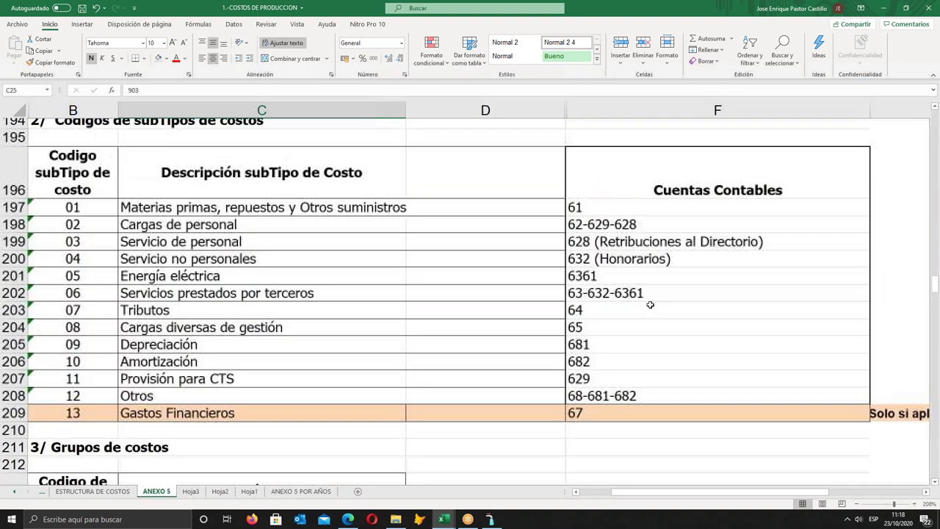
{"action": "left_click", "coordinate": [651, 305]}
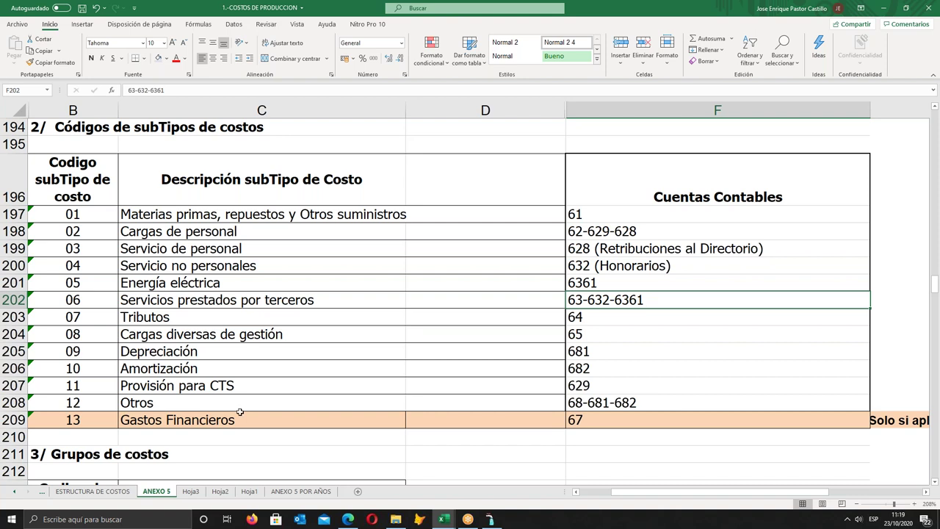
- Check the GASTOS FINANCIEROS row, code 501, at the end of the cost type table in ANEXO 5
{"action": "left_click", "coordinate": [62, 435]}
{"action": "scroll", "coordinate": [173, 413], "scroll_direction": "up", "scroll_amount": 5}
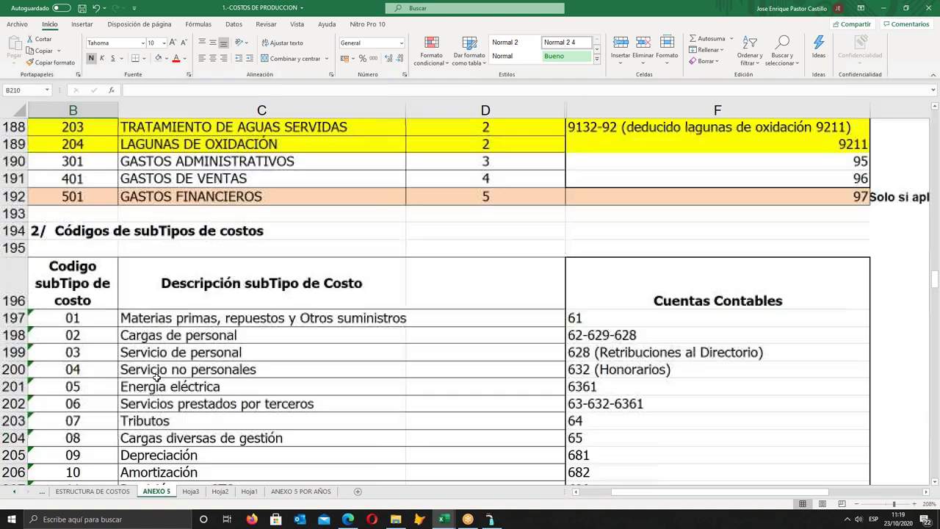
{"action": "scroll", "coordinate": [150, 365], "scroll_direction": "down", "scroll_amount": 1}
{"action": "key", "text": "ctrl+v"}
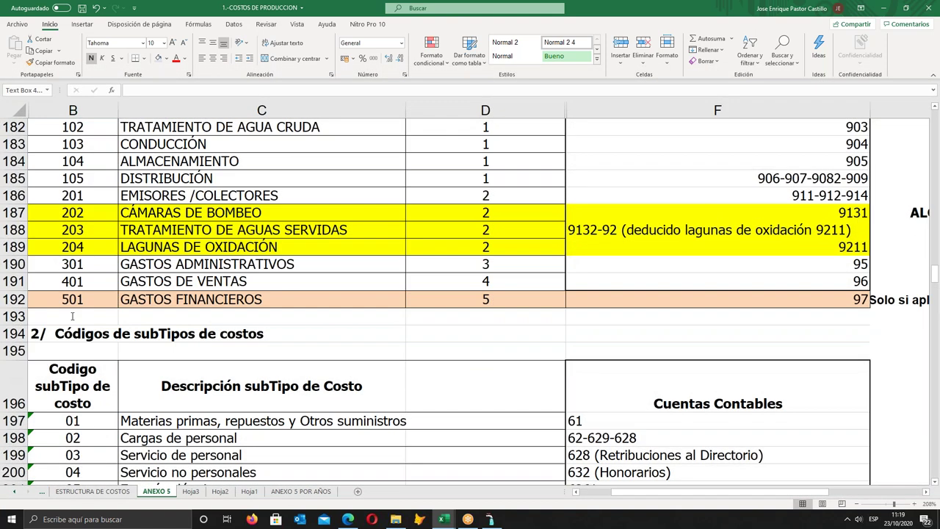
{"action": "key", "text": "Delete"}
{"action": "left_click", "coordinate": [136, 316]}
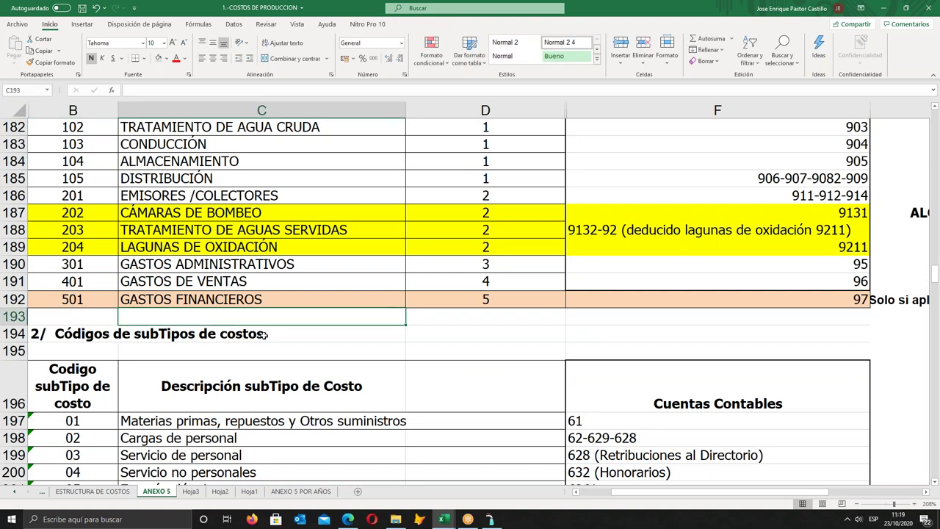
{"action": "key", "text": "Left"}
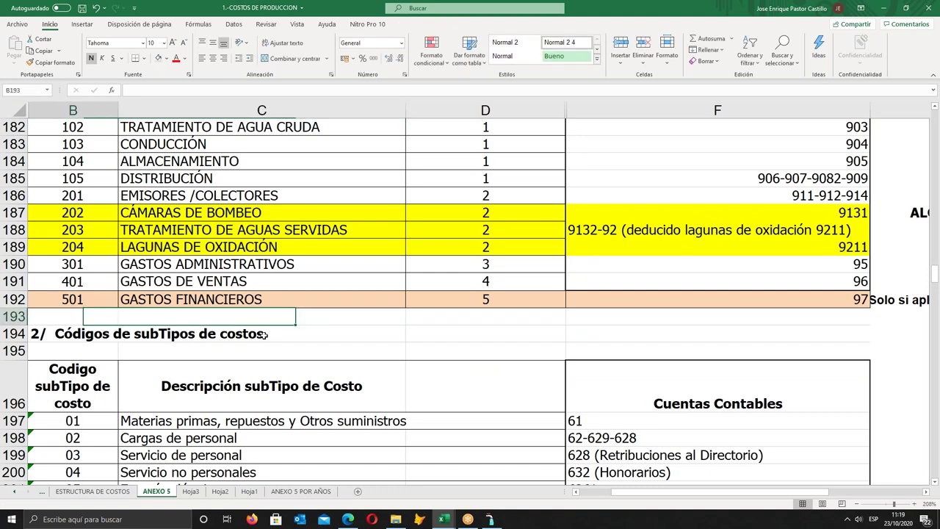
{"action": "key", "text": "shift+Right"}
{"action": "key", "text": "shift+Right"}
{"action": "key", "text": "shift+Right"}
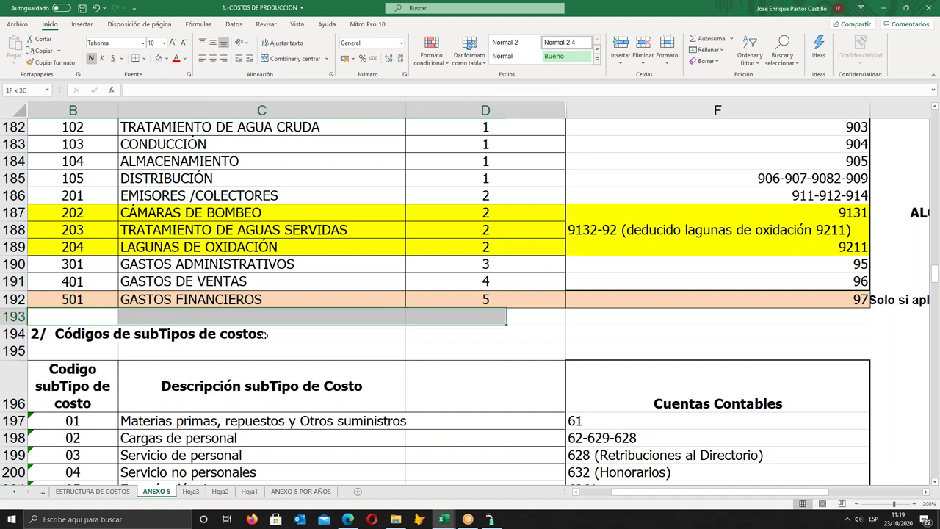
{"action": "scroll", "coordinate": [264, 335], "scroll_direction": "right", "scroll_amount": 2}
- Examine the subtype code table and the cost group table down to the GASTO FINANCIERO row in ANEXO 5
{"action": "key", "text": "Down"}
{"action": "key", "text": "Down"}
{"action": "key", "text": "Down"}
{"action": "key", "text": "Down"}
{"action": "key", "text": "Down"}
{"action": "key", "text": "Down"}
{"action": "key", "text": "Down"}
{"action": "key", "text": "Down"}
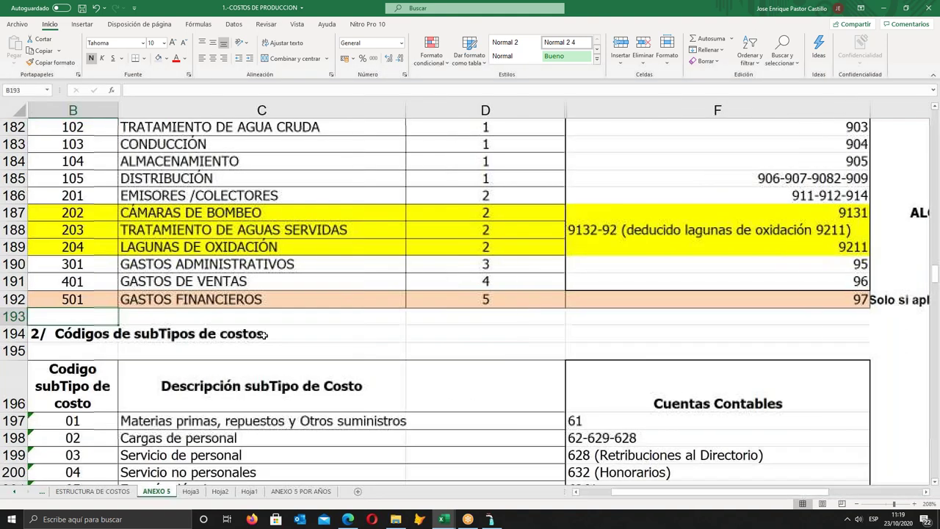
{"action": "key", "text": "Down"}
{"action": "key", "text": "Down"}
{"action": "key", "text": "Down"}
{"action": "key", "text": "Down"}
{"action": "key", "text": "Down"}
{"action": "key", "text": "Down"}
{"action": "key", "text": "Down"}
{"action": "key", "text": "Down"}
{"action": "key", "text": "Down"}
{"action": "key", "text": "Down"}
{"action": "key", "text": "Down"}
{"action": "key", "text": "Down"}
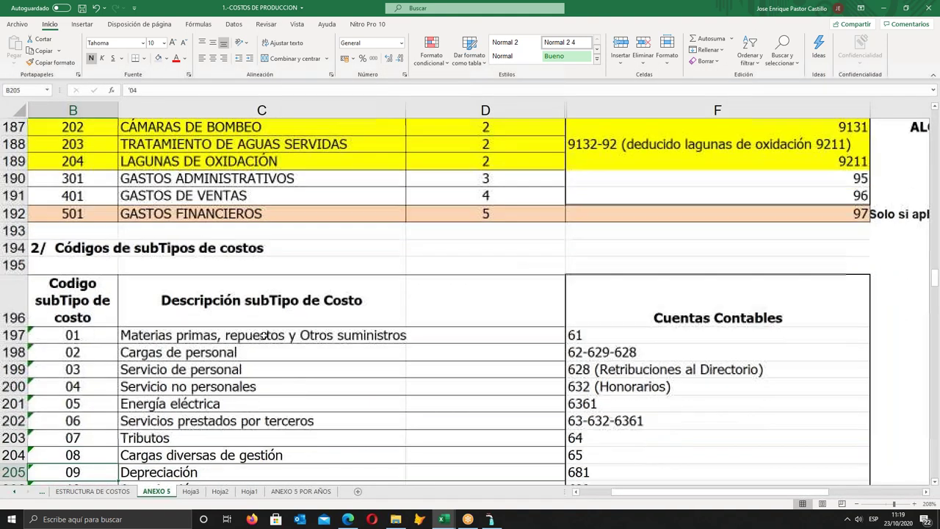
{"action": "key", "text": "Down"}
{"action": "key", "text": "Down"}
{"action": "key", "text": "Down"}
{"action": "key", "text": "Down"}
{"action": "key", "text": "Down"}
{"action": "key", "text": "Down"}
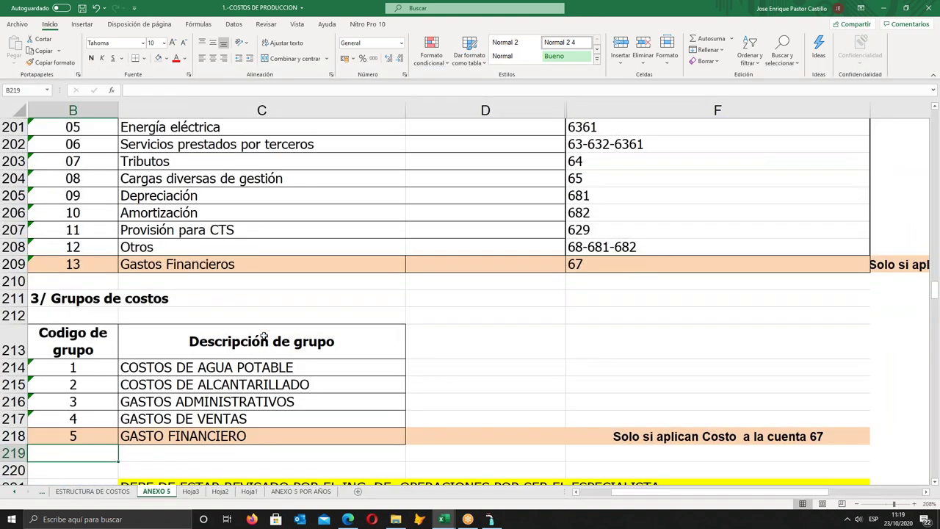
{"action": "key", "text": "shift+Right"}
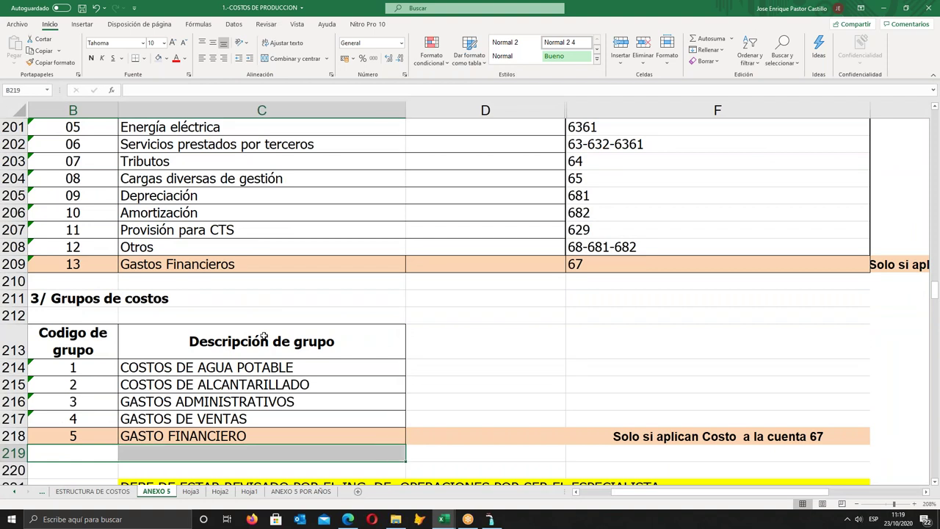
- Add outline and inner vertical borders to cells B219:C219 below the GASTO FINANCIERO row
{"action": "key", "text": "ctrl+1"}
{"action": "left_click", "coordinate": [422, 75]}
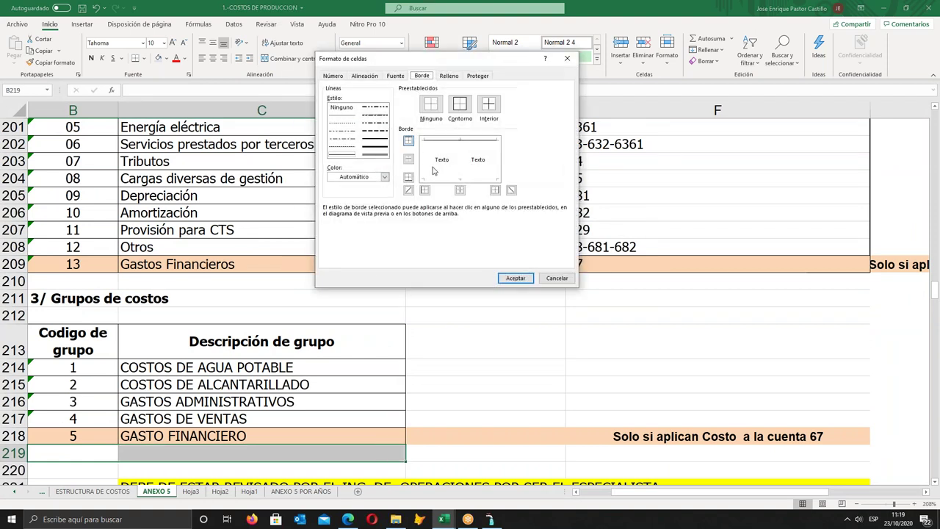
{"action": "left_click", "coordinate": [426, 170]}
{"action": "left_click", "coordinate": [483, 181]}
{"action": "left_click", "coordinate": [496, 171]}
{"action": "left_click", "coordinate": [461, 160]}
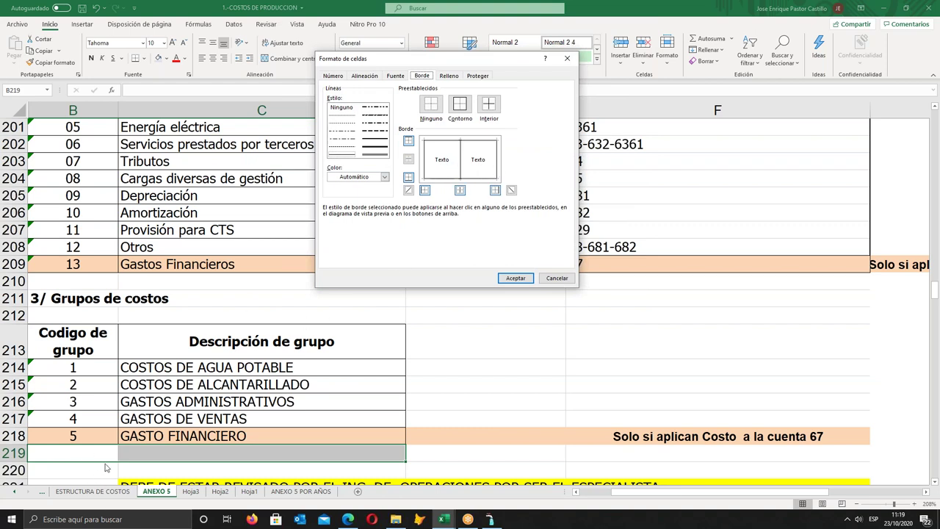
{"action": "left_click", "coordinate": [516, 278]}
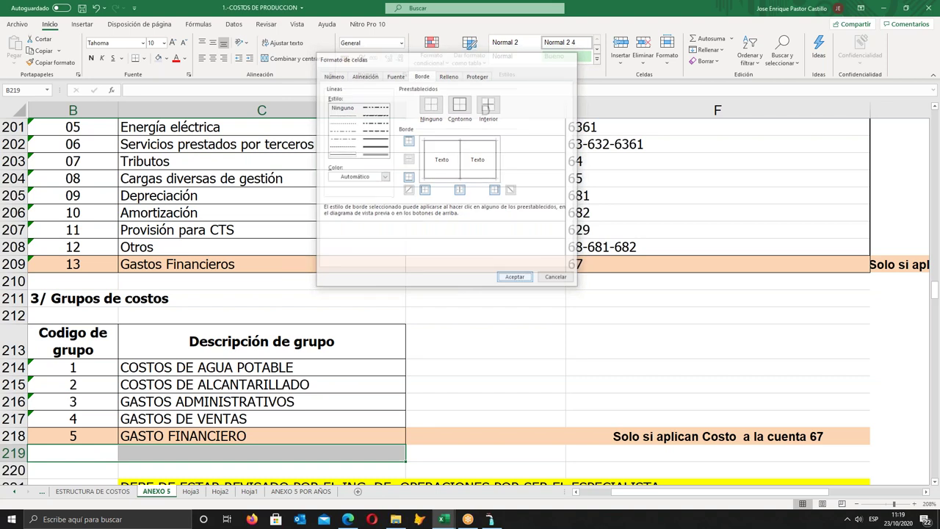
- Enter group code 6 in B219 of the cost group table and center it
{"action": "left_click", "coordinate": [69, 457]}
{"action": "type", "text": "6"}
{"action": "key", "text": "Return"}
{"action": "key", "text": "Up"}
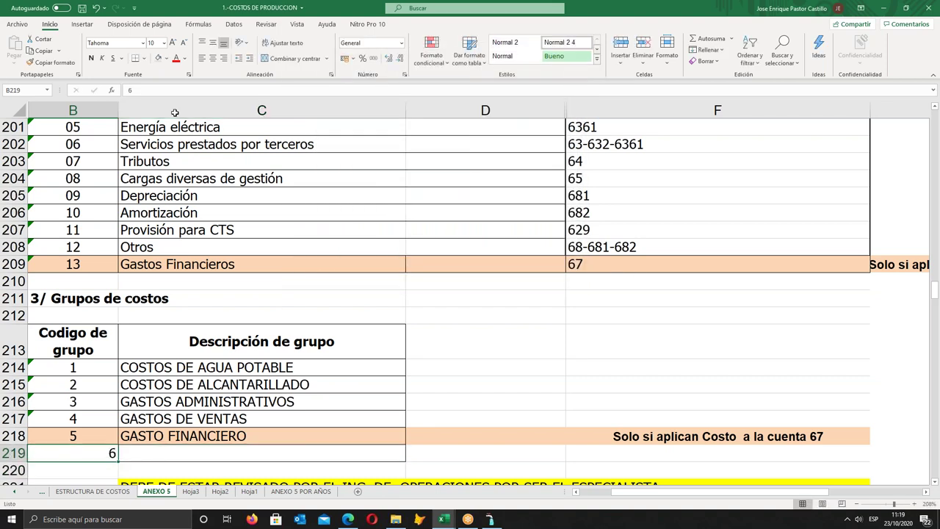
{"action": "left_click", "coordinate": [213, 58]}
- Enter DESVALORIZACIONES in capitals as the description of cost group 6 in C219
{"action": "left_click", "coordinate": [178, 450]}
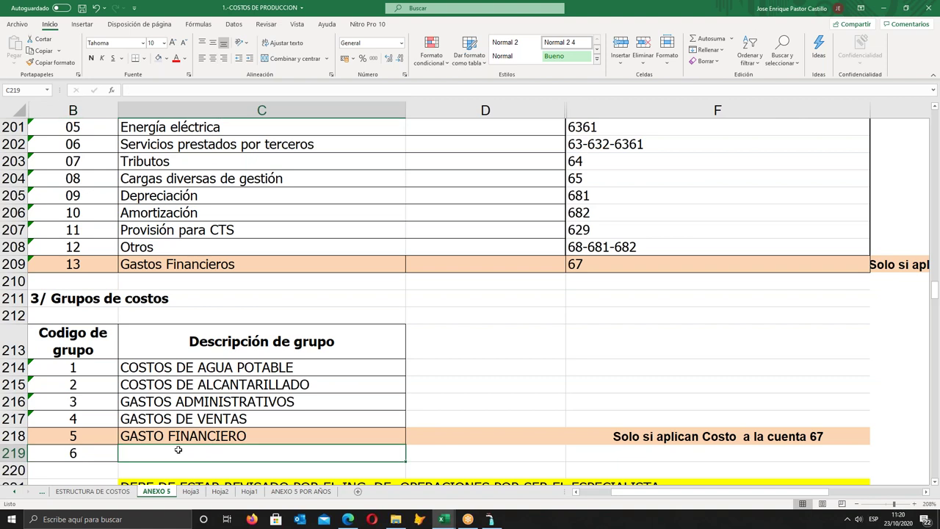
{"action": "type", "text": "des"}
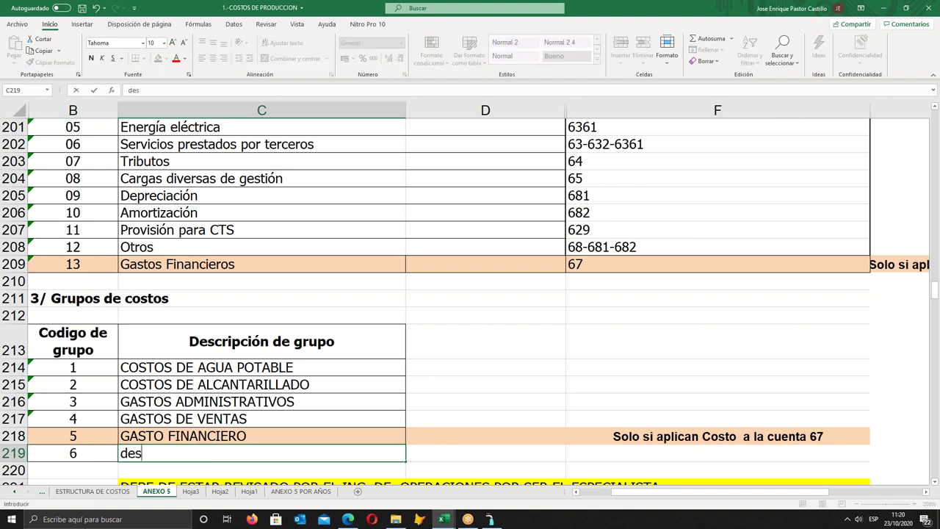
{"action": "type", "text": "valorizaciones"}
{"action": "key", "text": "BackSpace"}
{"action": "key", "text": "BackSpace"}
{"action": "key", "text": "BackSpace"}
{"action": "key", "text": "BackSpace"}
{"action": "key", "text": "BackSpace"}
{"action": "key", "text": "BackSpace"}
{"action": "key", "text": "BackSpace"}
{"action": "key", "text": "BackSpace"}
{"action": "key", "text": "BackSpace"}
{"action": "key", "text": "BackSpace"}
{"action": "key", "text": "BackSpace"}
{"action": "key", "text": "BackSpace"}
{"action": "key", "text": "BackSpace"}
{"action": "key", "text": "BackSpace"}
{"action": "key", "text": "BackSpace"}
{"action": "key", "text": "BackSpace"}
{"action": "key", "text": "BackSpace"}
{"action": "type", "text": "DESVALORIZACIONES"}
{"action": "key", "text": "Return"}
- Fill the code and description cells of the DESVALORIZACIONES row, B219:C219, with a blue theme color
{"action": "key", "text": "Up"}
{"action": "key", "text": "Up"}
{"action": "key", "text": "Up"}
{"action": "key", "text": "Up"}
{"action": "key", "text": "Up"}
{"action": "key", "text": "Up"}
{"action": "key", "text": "Up"}
{"action": "left_click_drag", "start_coordinate": [125, 342], "coordinate": [122, 454]}
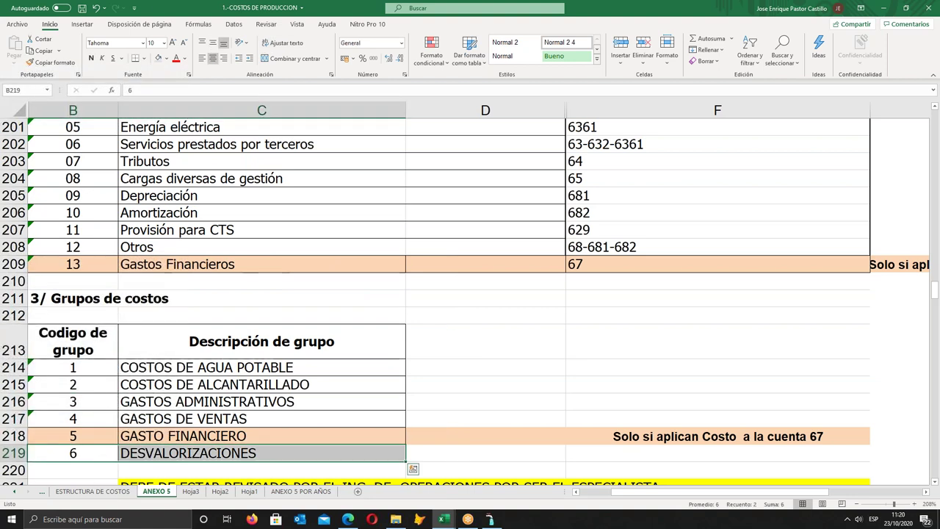
{"action": "left_click", "coordinate": [166, 58]}
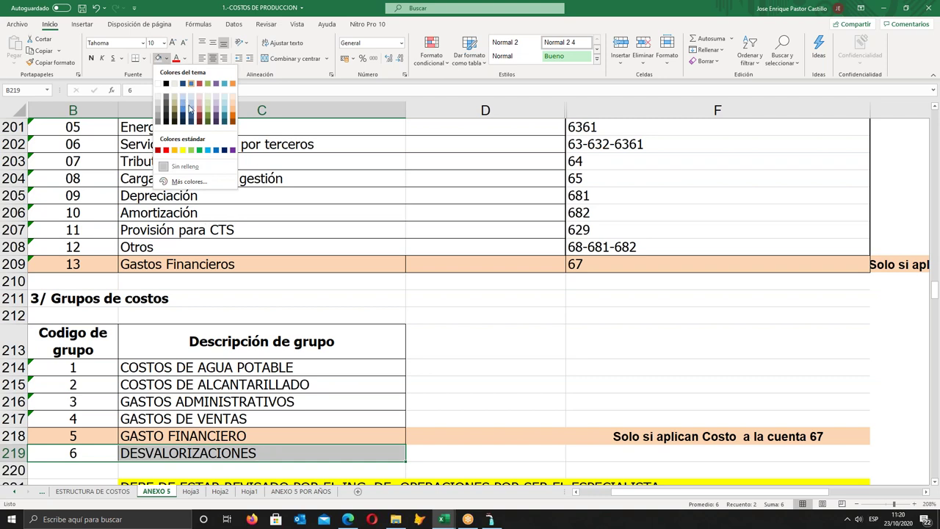
{"action": "left_click", "coordinate": [191, 105]}
{"action": "left_click", "coordinate": [294, 298]}
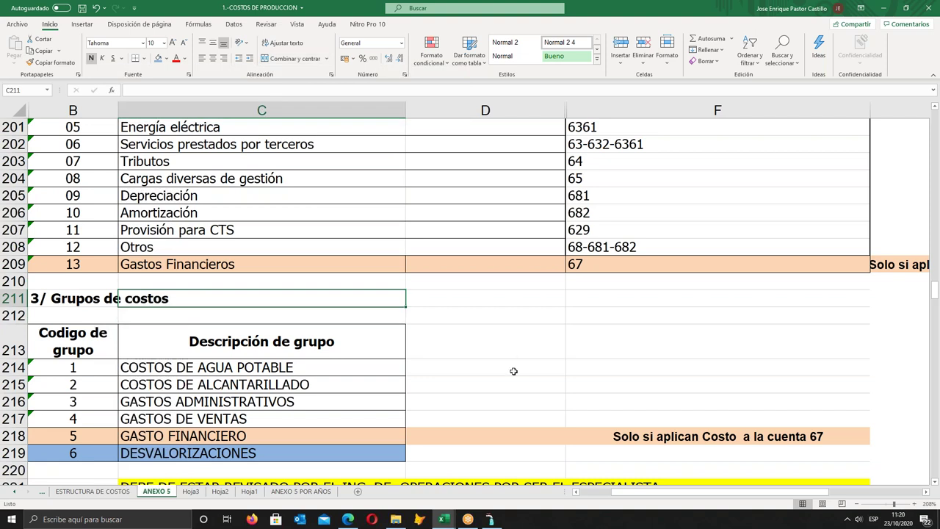
- Enter the centered note "Soli aplican costo a la cuenta 69" in F219 beside DESVALORIZACIONES
{"action": "left_click", "coordinate": [367, 460]}
{"action": "left_click", "coordinate": [627, 456]}
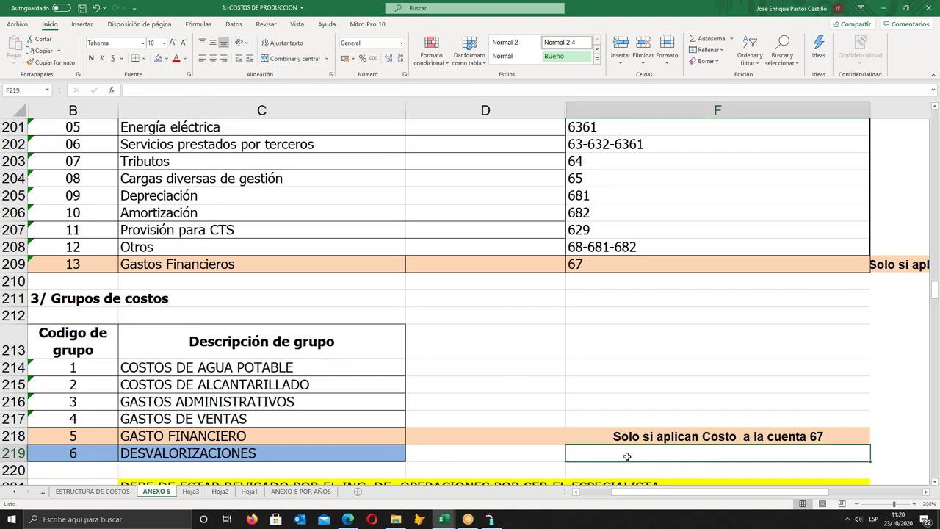
{"action": "type", "text": "Sol"}
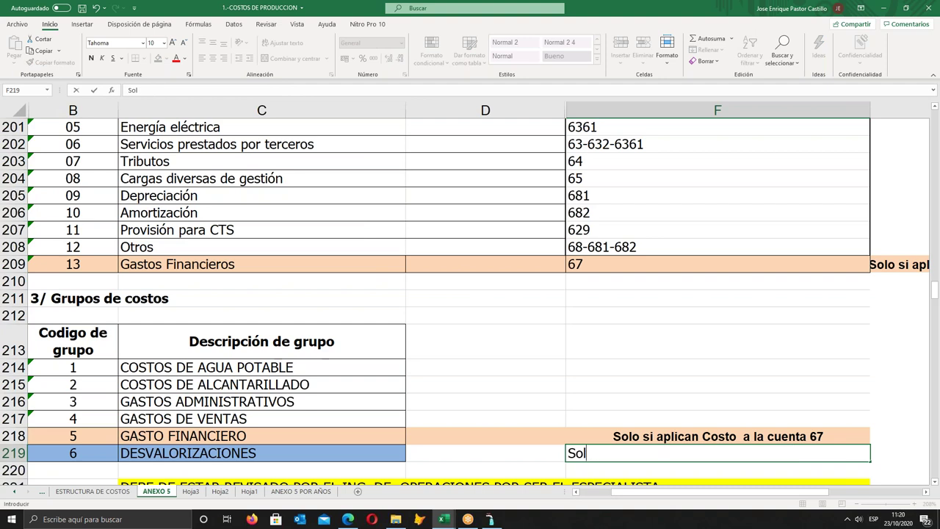
{"action": "type", "text": "i apl"}
{"action": "key", "text": "BackSpace"}
{"action": "type", "text": "pl"}
{"action": "key", "text": "BackSpace"}
{"action": "key", "text": "BackSpace"}
{"action": "type", "text": "lican costo a la"}
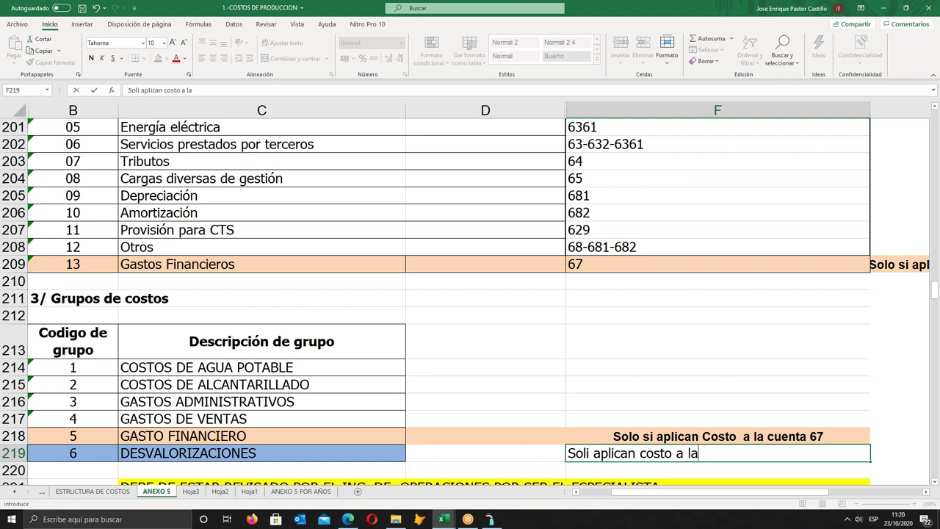
{"action": "type", "text": " cuenta 69"}
{"action": "key", "text": "Return"}
{"action": "key", "text": "Up"}
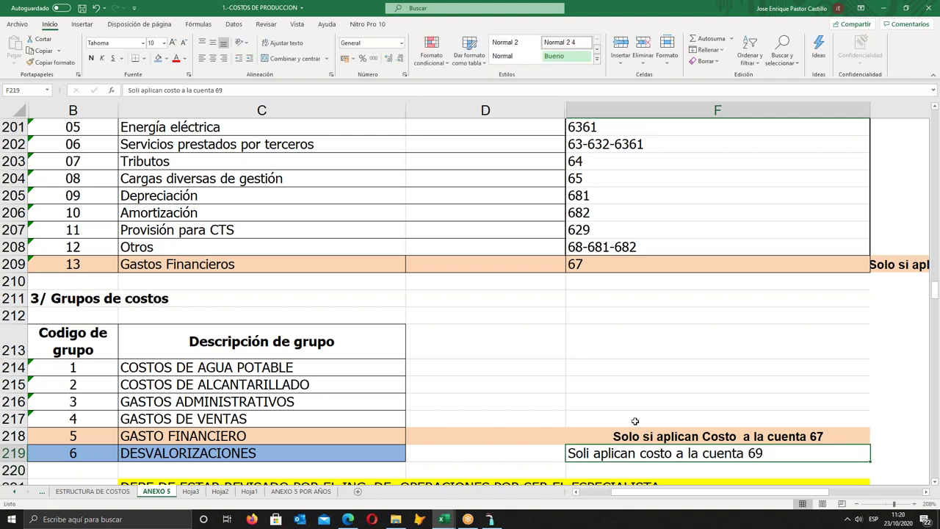
{"action": "left_click", "coordinate": [212, 58]}
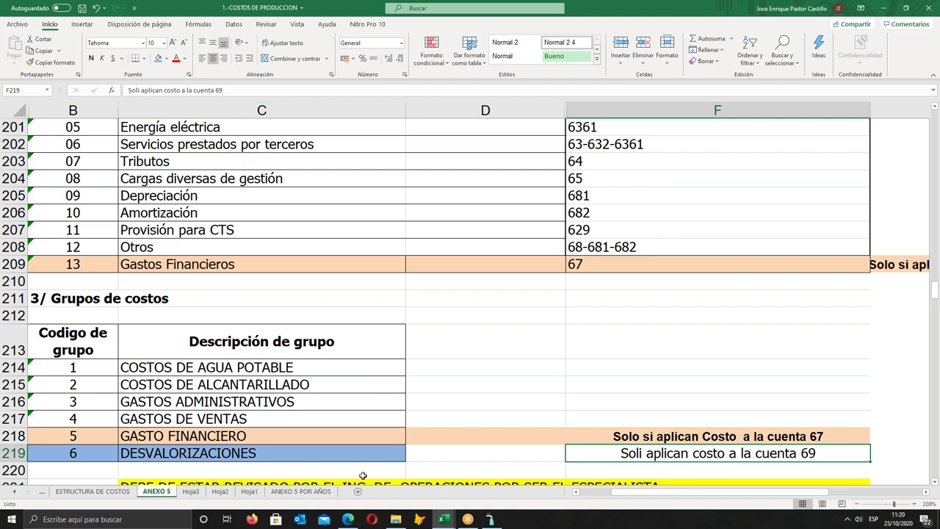
- Extend the blue fill across row 219 through column F and make the account 69 note bold
{"action": "left_click_drag", "start_coordinate": [342, 451], "coordinate": [705, 452]}
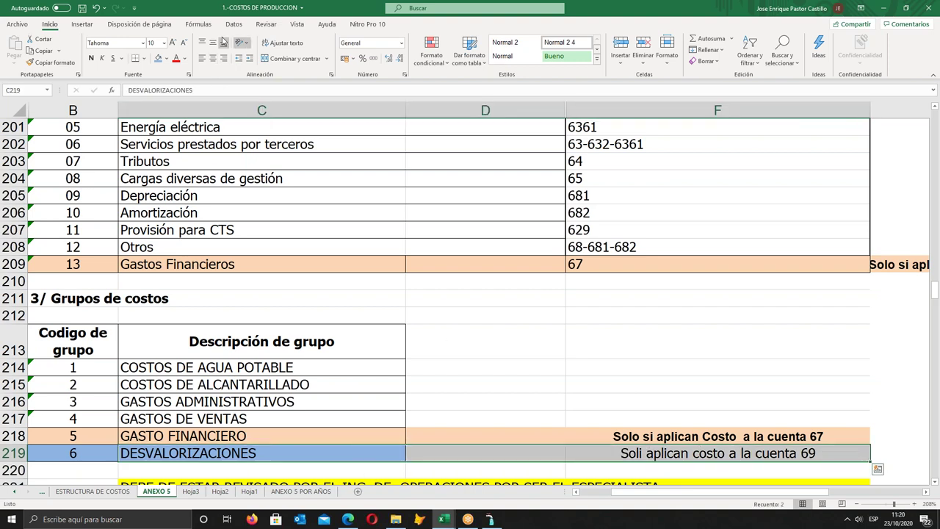
{"action": "left_click", "coordinate": [159, 58]}
{"action": "left_click", "coordinate": [662, 455]}
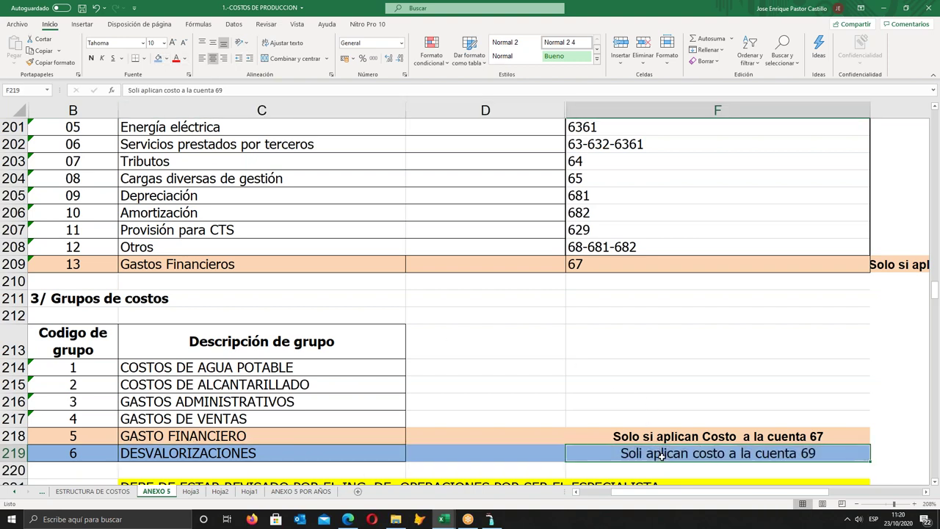
{"action": "left_click", "coordinate": [91, 58]}
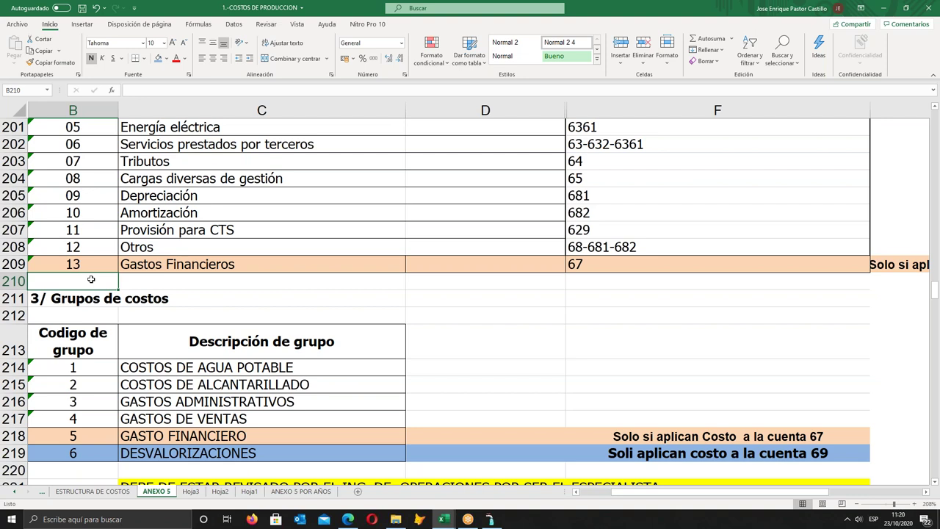
- Insert an entire row below Gastos Financieros in the cost subtype table and fill it blue from column B to J
{"action": "right_click", "coordinate": [97, 278]}
{"action": "left_click", "coordinate": [134, 105]}
{"action": "left_click", "coordinate": [103, 95]}
{"action": "left_click", "coordinate": [125, 122]}
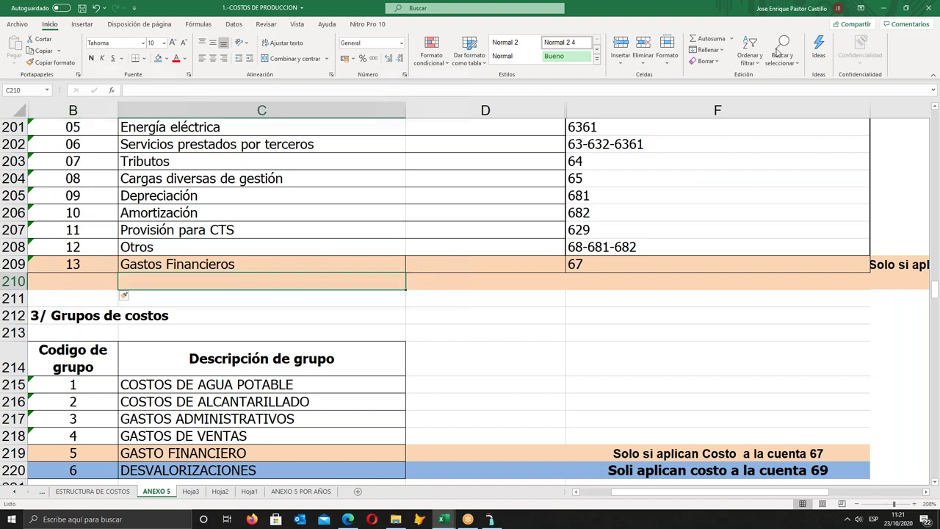
{"action": "key", "text": "Right"}
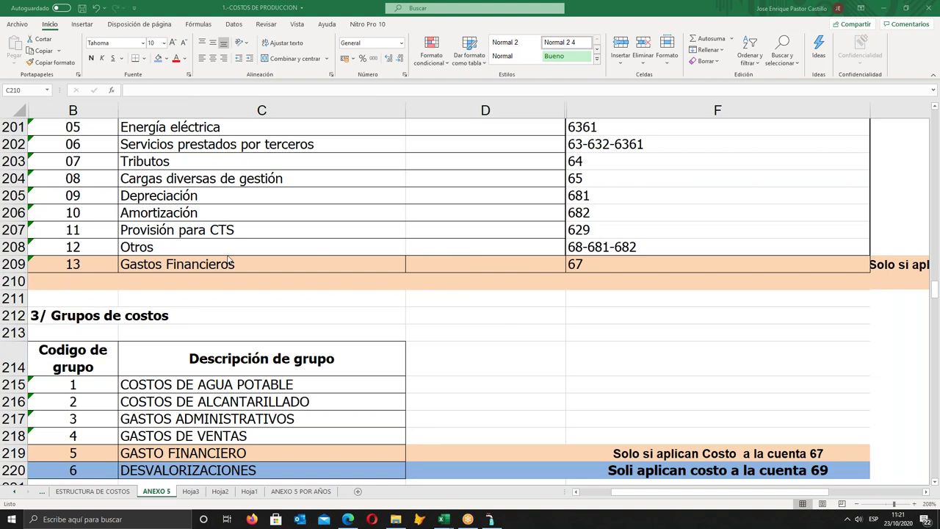
{"action": "left_click_drag", "start_coordinate": [81, 282], "coordinate": [815, 284]}
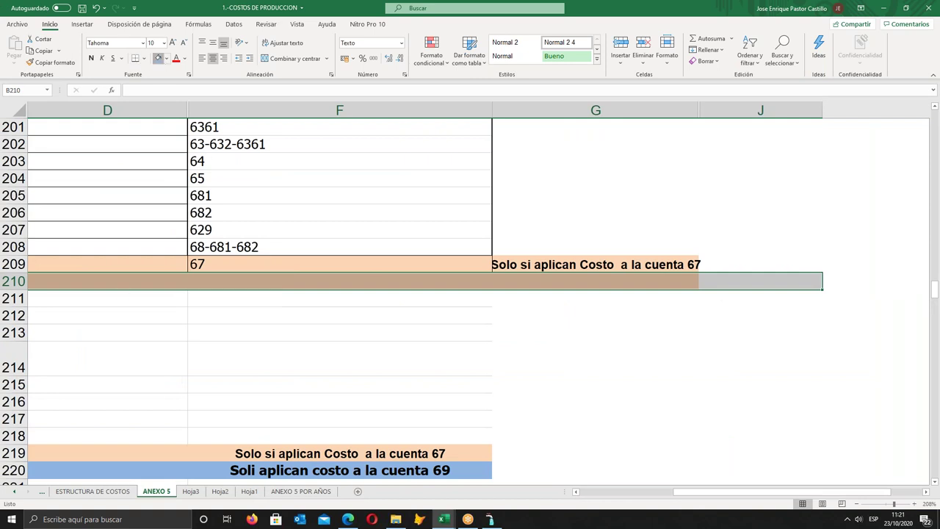
{"action": "left_click", "coordinate": [162, 60]}
- Fill in row 210 of the subtype table with code 14, description Desvalorizaciones and ledger account 69
{"action": "type", "text": "14"}
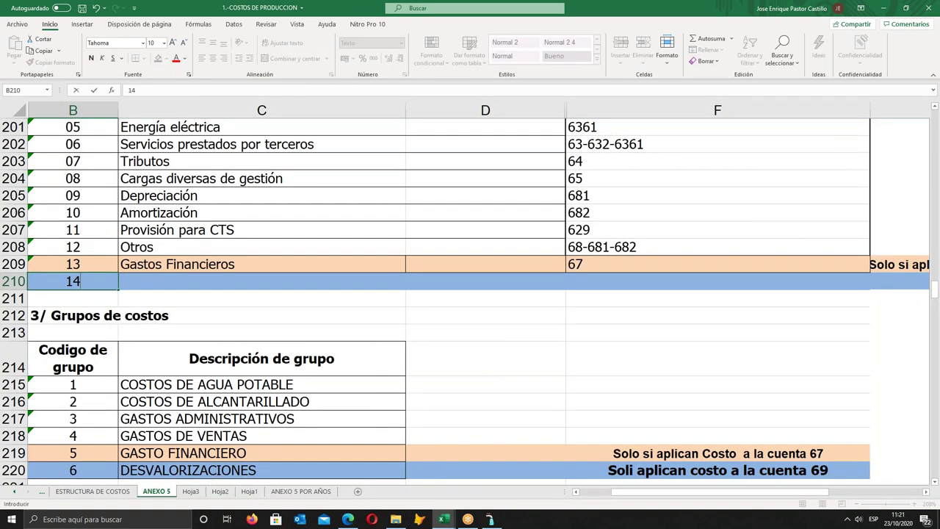
{"action": "key", "text": "Tab"}
{"action": "type", "text": "D"}
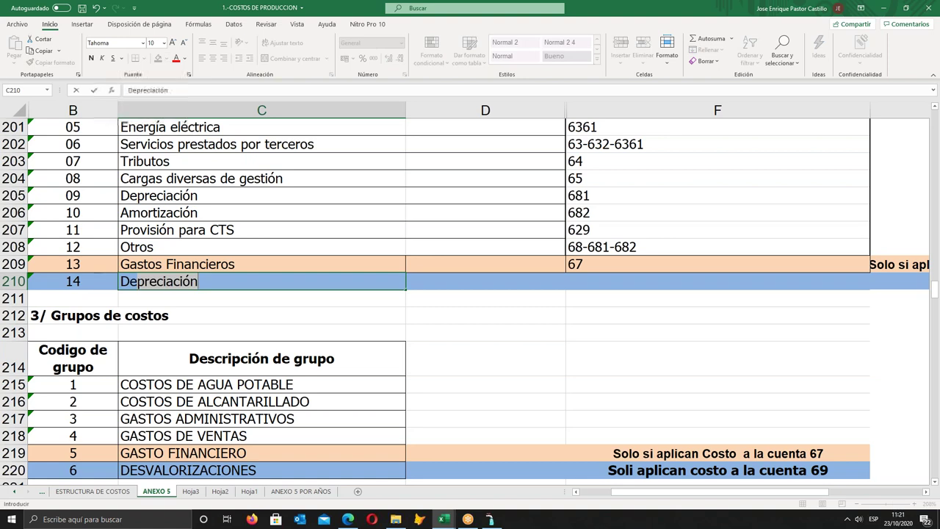
{"action": "type", "text": "esvalorizaciones"}
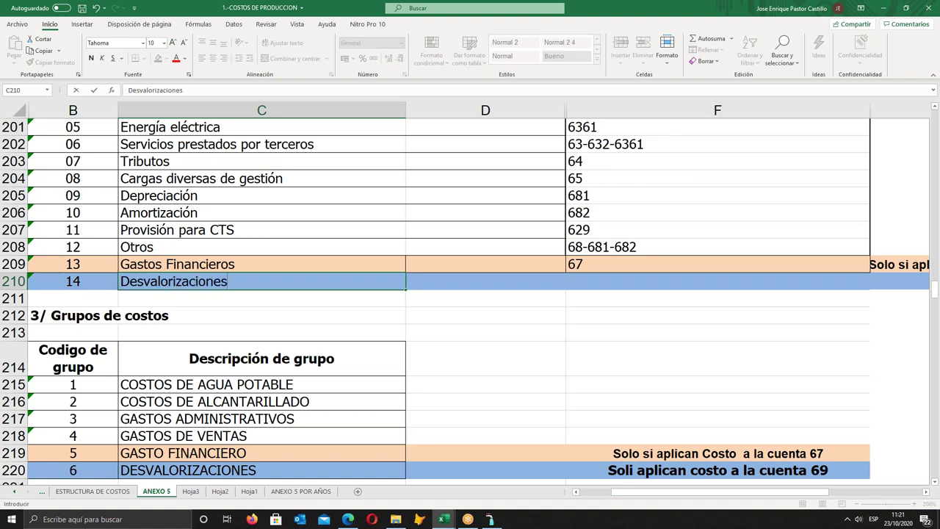
{"action": "key", "text": "Tab"}
{"action": "key", "text": "Tab"}
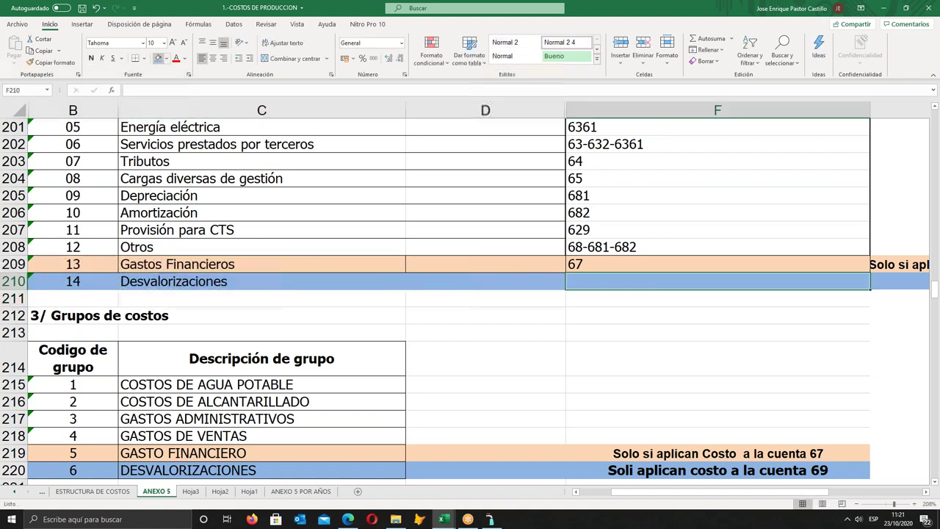
{"action": "type", "text": "69"}
{"action": "key", "text": "Down"}
{"action": "key", "text": "Up"}
- Enter the note "Solo si aplican costo a la cuenta 69" in G210 beside the Desvalorizaciones subtype
{"action": "key", "text": "Right"}
{"action": "key", "text": "Up"}
{"action": "key", "text": "Down"}
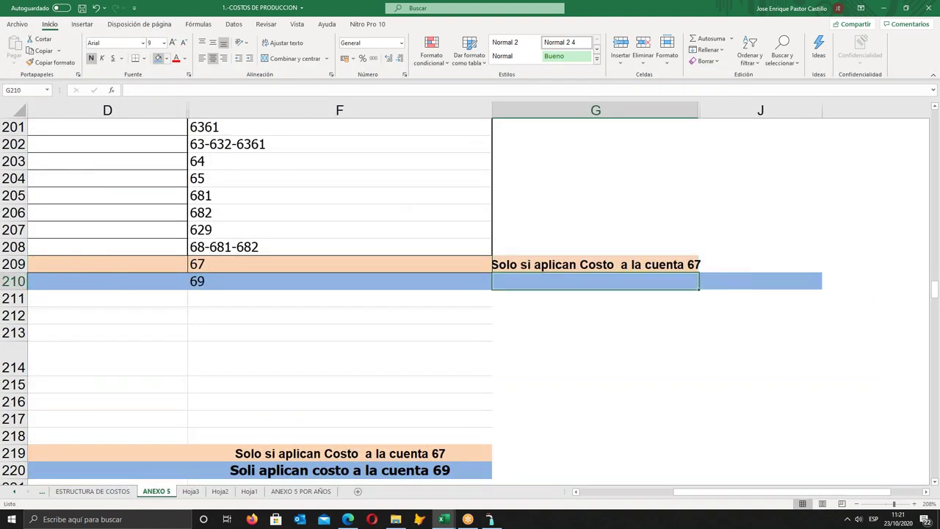
{"action": "type", "text": "Solo si aplican co"}
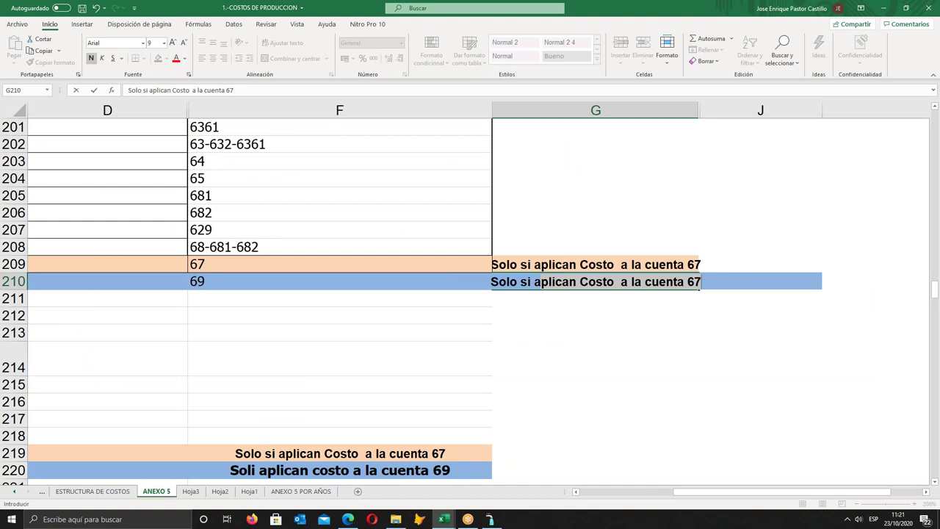
{"action": "type", "text": "sto a la "}
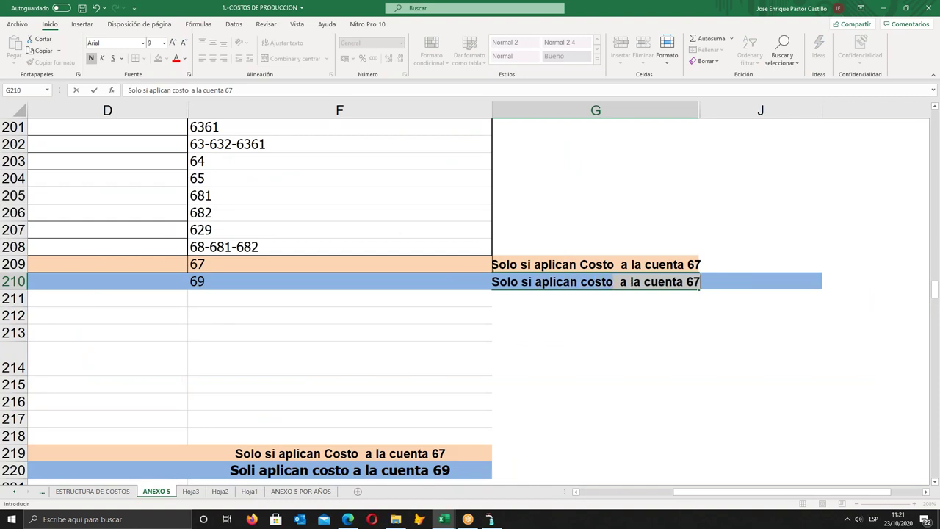
{"action": "type", "text": "cuenta 69"}
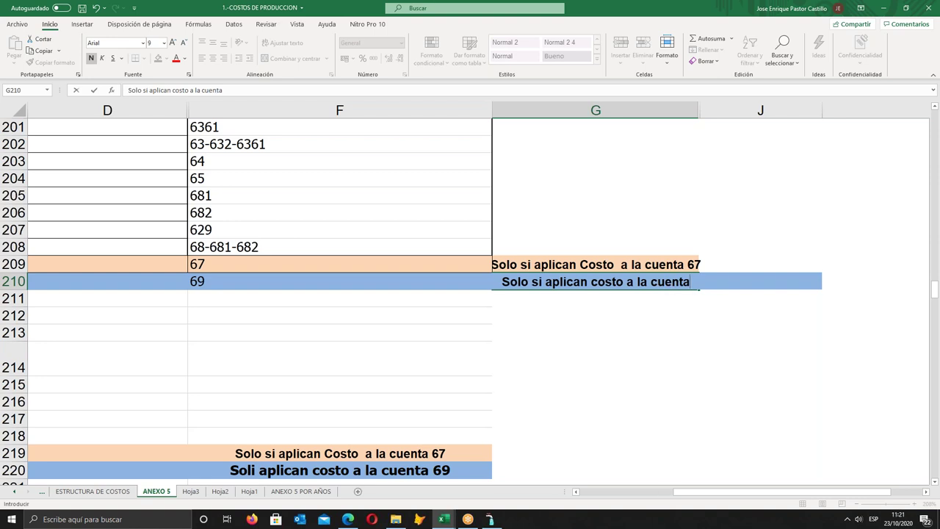
{"action": "key", "text": "Return"}
{"action": "key", "text": "Up"}
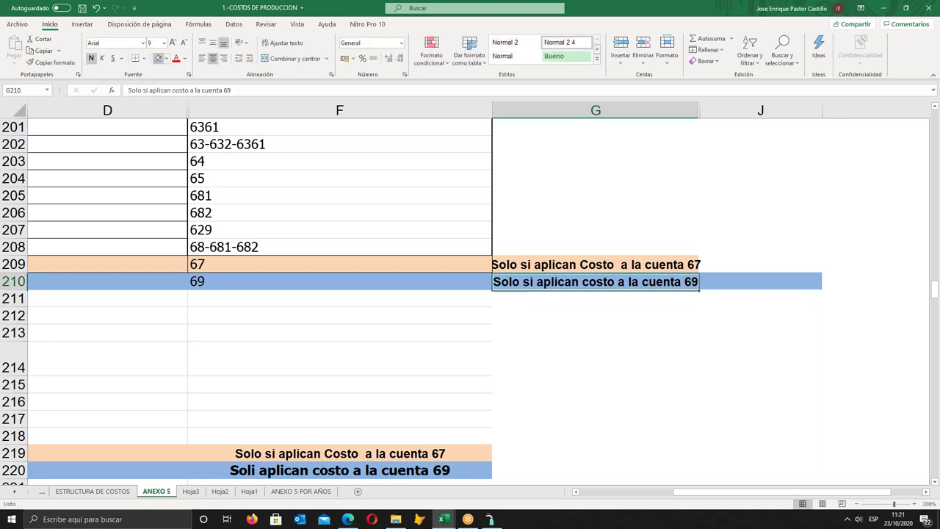
- Insert an entire row at row 193, below the GASTOS FINANCIEROS row with code 501 in the cost type table
{"action": "key", "text": "Left"}
{"action": "key", "text": "Left"}
{"action": "key", "text": "Left"}
{"action": "key", "text": "Left"}
{"action": "key", "text": "Up"}
{"action": "key", "text": "Up"}
{"action": "key", "text": "Up"}
{"action": "key", "text": "Up"}
{"action": "key", "text": "Up"}
{"action": "key", "text": "Up"}
{"action": "key", "text": "Up"}
{"action": "key", "text": "Up"}
{"action": "key", "text": "Up"}
{"action": "key", "text": "Up"}
{"action": "key", "text": "Up"}
{"action": "key", "text": "Up"}
{"action": "key", "text": "Up"}
{"action": "key", "text": "Up"}
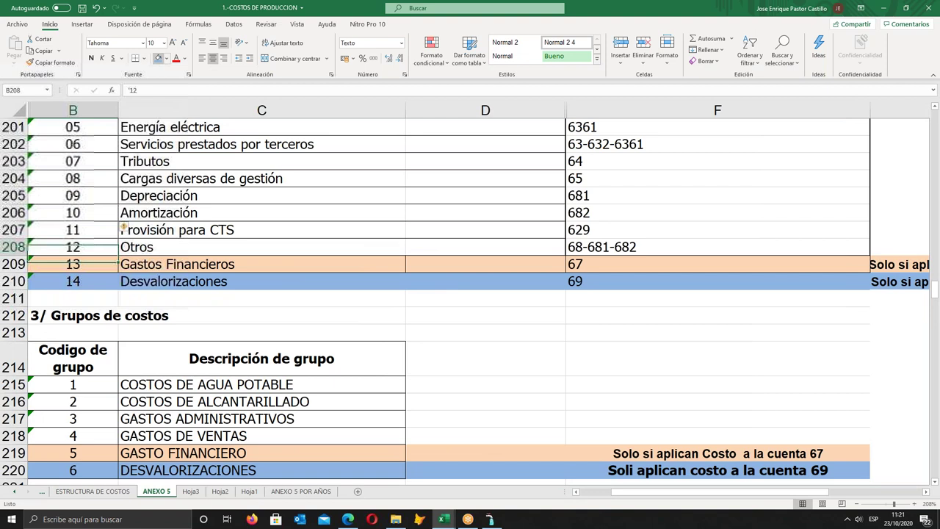
{"action": "key", "text": "Up"}
{"action": "key", "text": "Up"}
{"action": "key", "text": "Up"}
{"action": "key", "text": "Up"}
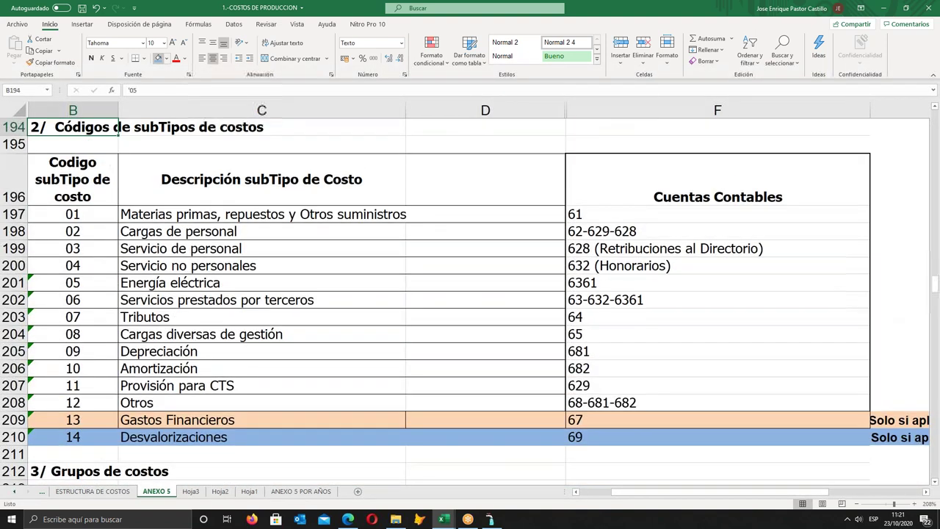
{"action": "key", "text": "Down"}
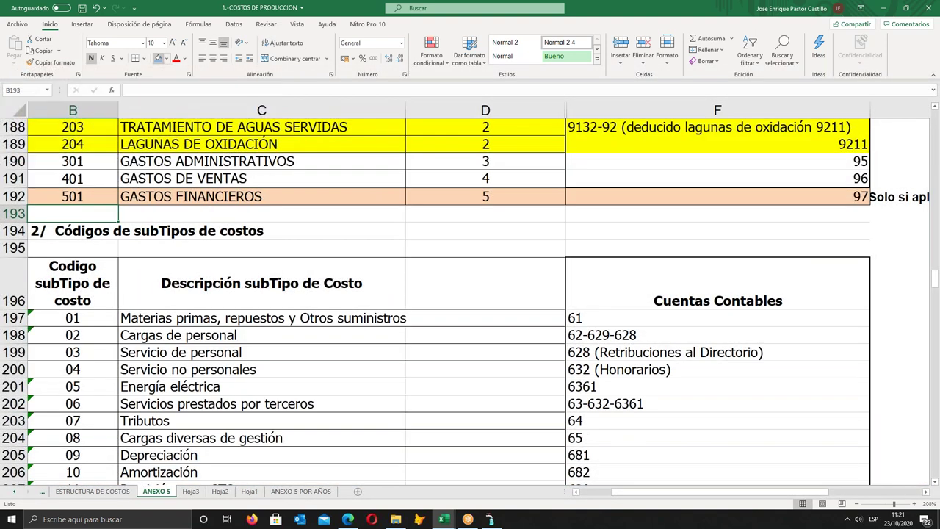
{"action": "right_click", "coordinate": [95, 215]}
{"action": "left_click", "coordinate": [137, 318]}
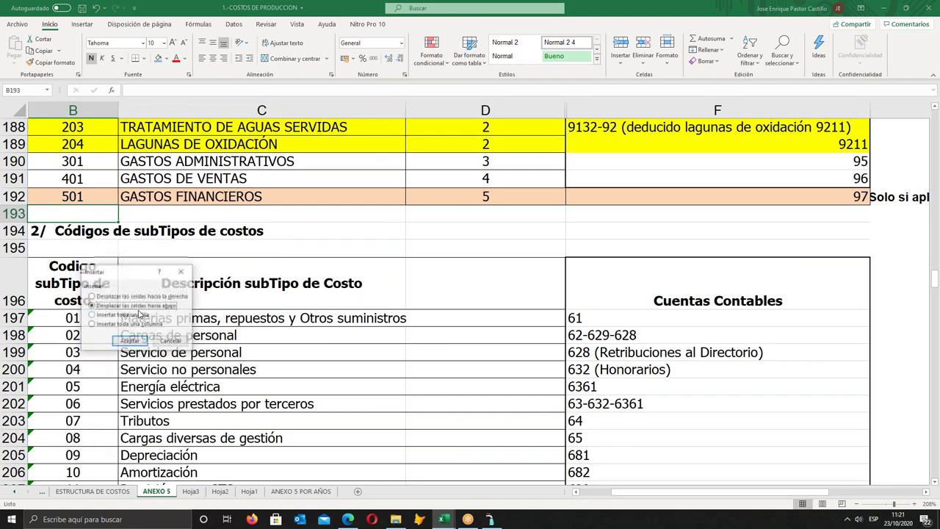
{"action": "left_click", "coordinate": [178, 266]}
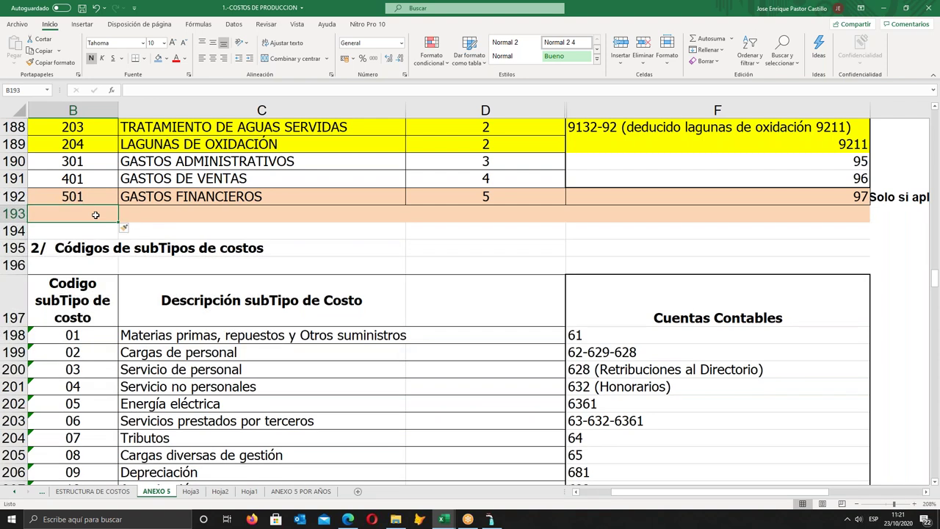
{"action": "left_click", "coordinate": [68, 217]}
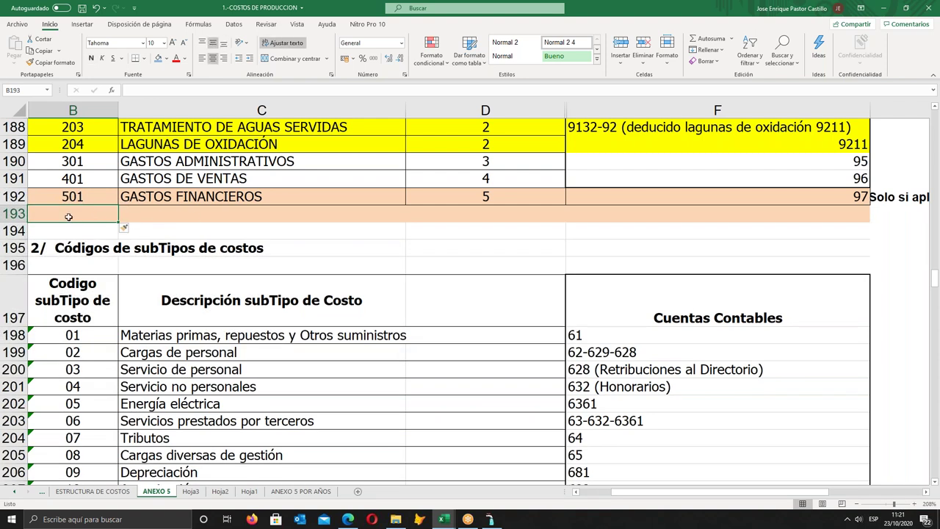
- Fill the new row 193 of the cost type table blue from column B to F
{"action": "left_click_drag", "start_coordinate": [68, 216], "coordinate": [866, 217]}
{"action": "scroll", "coordinate": [705, 217], "scroll_direction": "right", "scroll_amount": 2}
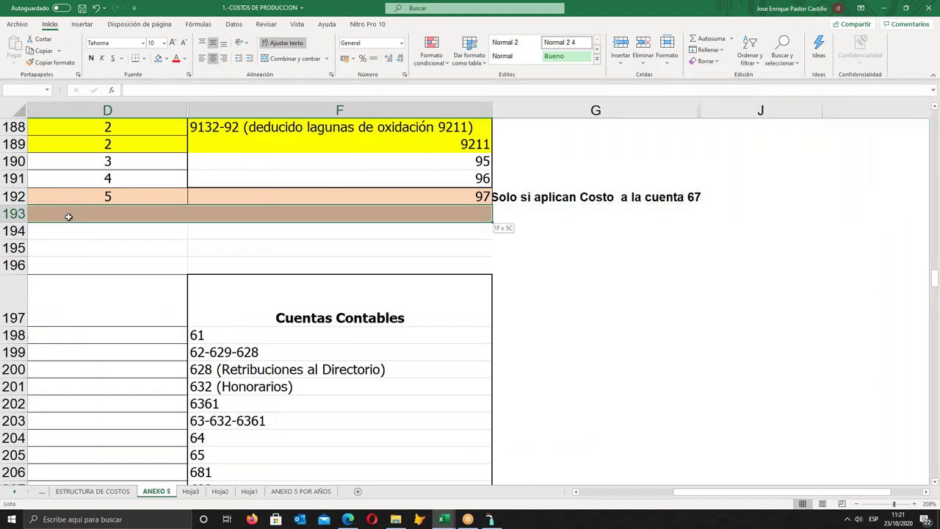
{"action": "left_click", "coordinate": [156, 60]}
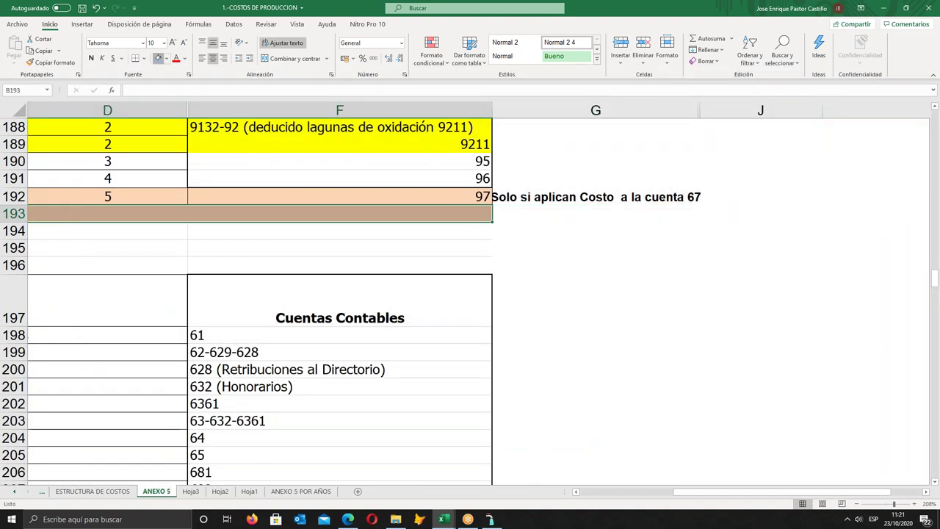
- Enter code 601 and the description DESVALORIZACIONES in row 193 of the cost type table
{"action": "scroll", "coordinate": [477, 294], "scroll_direction": "left", "scroll_amount": 3}
{"action": "type", "text": "601"}
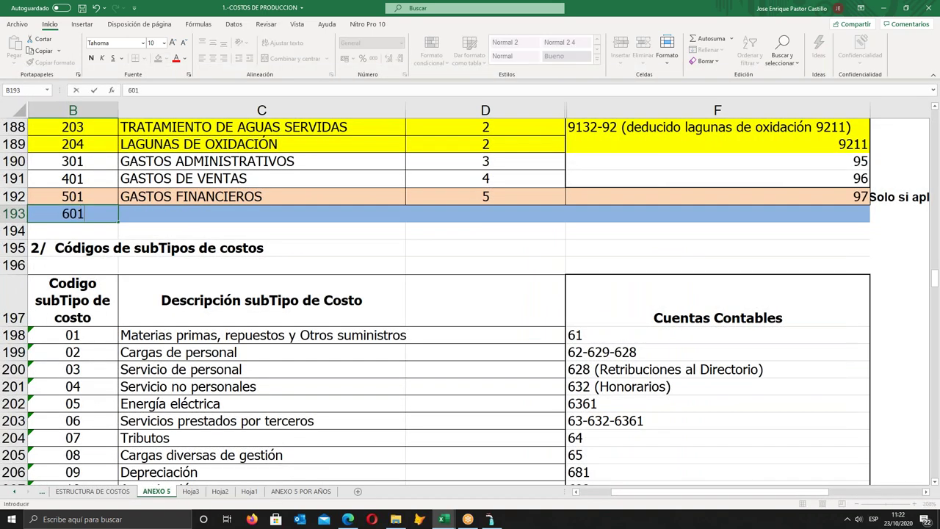
{"action": "key", "text": "Return"}
{"action": "left_click", "coordinate": [262, 214]}
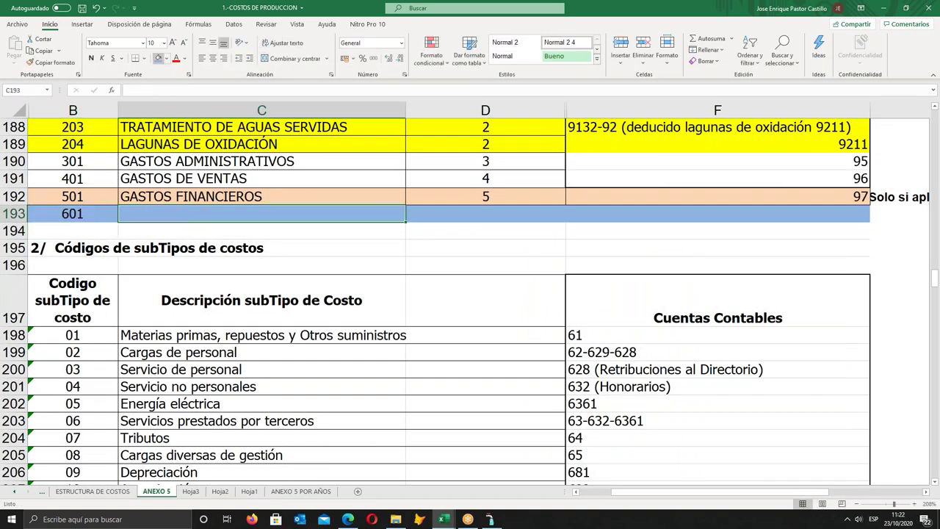
{"action": "type", "text": "Des"}
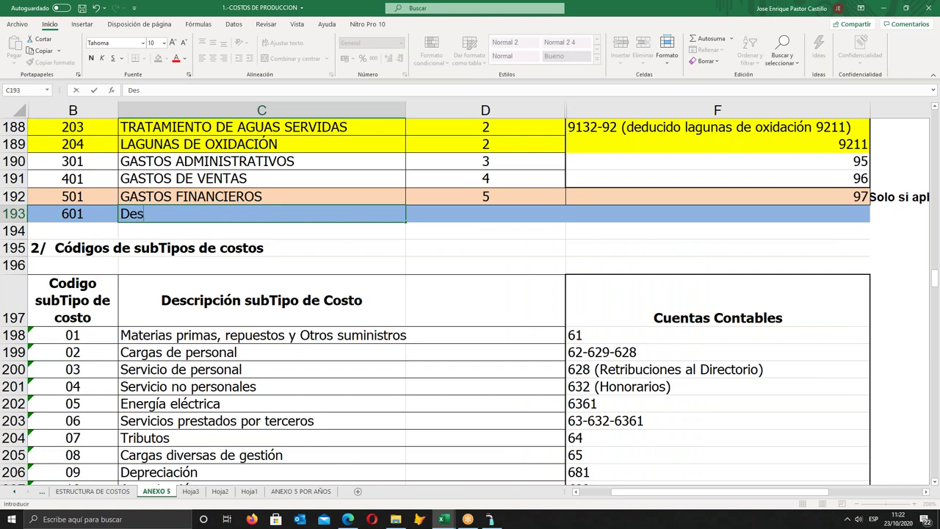
{"action": "type", "text": "valorizaciones"}
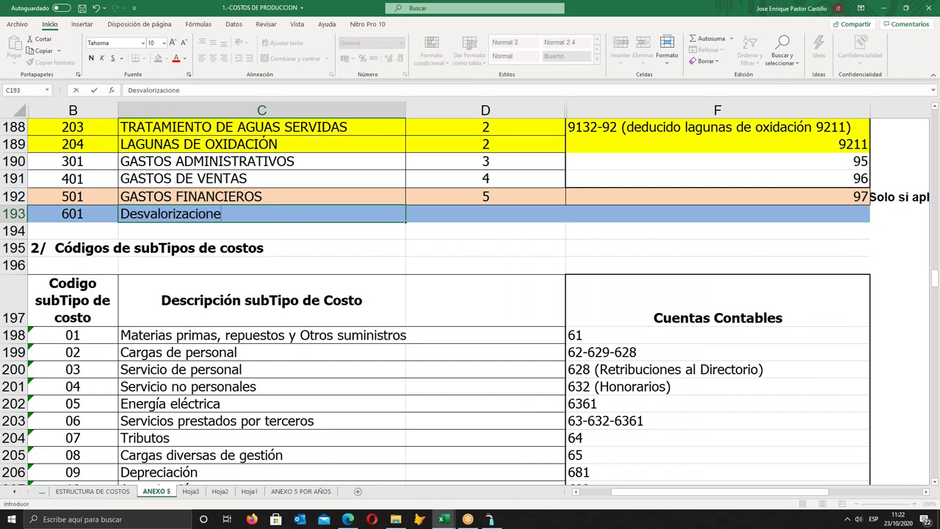
{"action": "key", "text": "BackSpace"}
{"action": "key", "text": "BackSpace"}
{"action": "key", "text": "BackSpace"}
{"action": "key", "text": "BackSpace"}
{"action": "key", "text": "BackSpace"}
{"action": "key", "text": "BackSpace"}
{"action": "key", "text": "BackSpace"}
{"action": "key", "text": "BackSpace"}
{"action": "key", "text": "BackSpace"}
{"action": "key", "text": "BackSpace"}
{"action": "key", "text": "BackSpace"}
{"action": "key", "text": "BackSpace"}
{"action": "key", "text": "BackSpace"}
{"action": "key", "text": "BackSpace"}
{"action": "key", "text": "BackSpace"}
{"action": "key", "text": "BackSpace"}
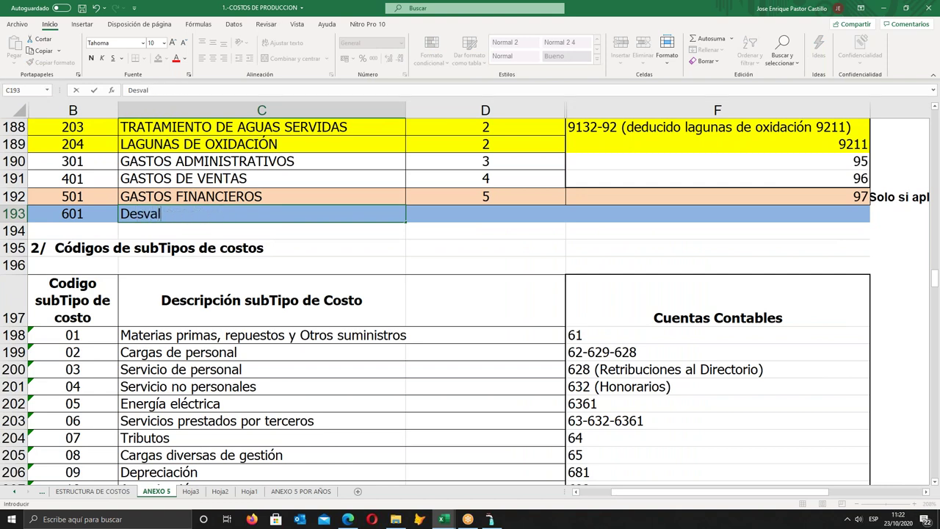
{"action": "type", "text": "ESVALORIZACIONES"}
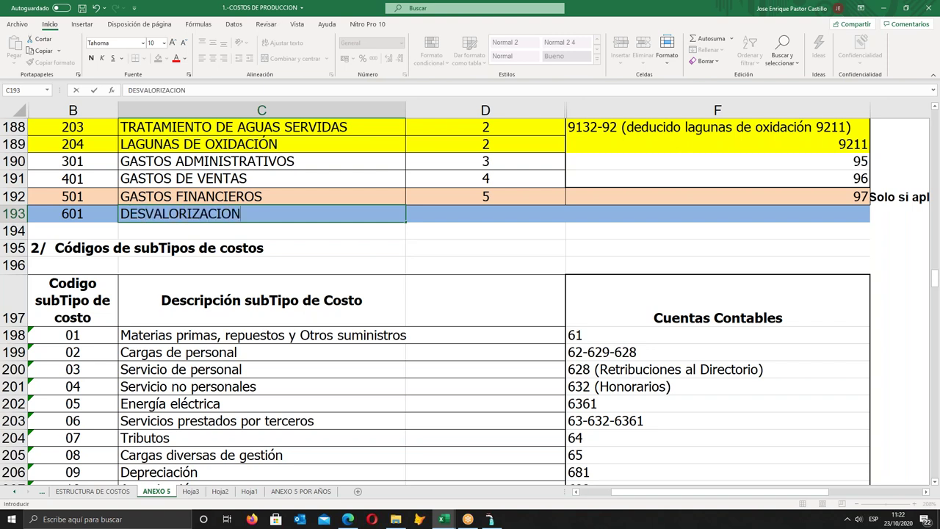
- Assign group code 6 and analytical account 98 to the DESVALORIZACIONES cost type in row 193
{"action": "key", "text": "Tab"}
{"action": "type", "text": "6"}
{"action": "key", "text": "Tab"}
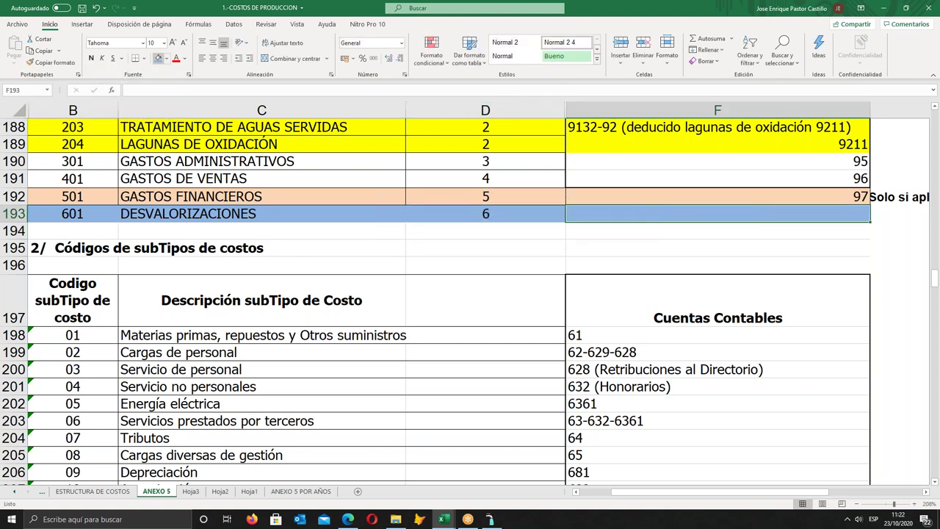
{"action": "type", "text": "98"}
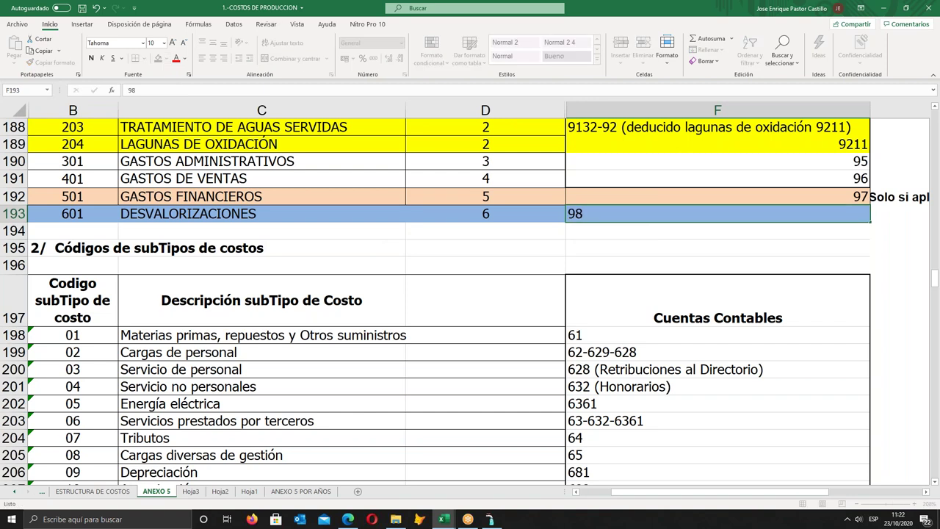
{"action": "key", "text": "Tab"}
- Copy the note from G192 into G193 and change its account to 69, reading "Solo si aplican Costo a la cuenta 69"
{"action": "left_click", "coordinate": [595, 197]}
{"action": "key", "text": "ctrl+c"}
{"action": "key", "text": "Down"}
{"action": "key", "text": "ctrl+v"}
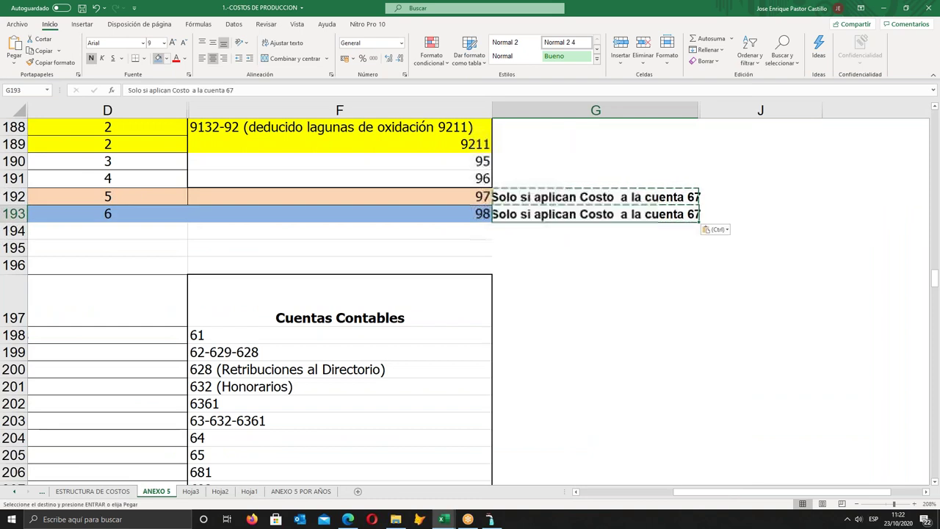
{"action": "left_click", "coordinate": [252, 91]}
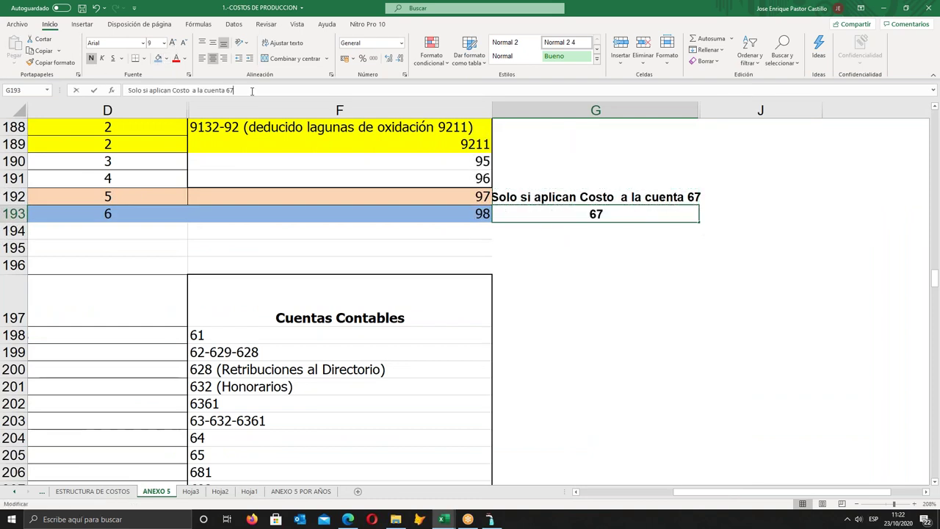
{"action": "key", "text": "BackSpace"}
{"action": "type", "text": "9"}
{"action": "key", "text": "Return"}
{"action": "key", "text": "Up"}
{"action": "key", "text": "Left"}
{"action": "key", "text": "Left"}
{"action": "key", "text": "Left"}
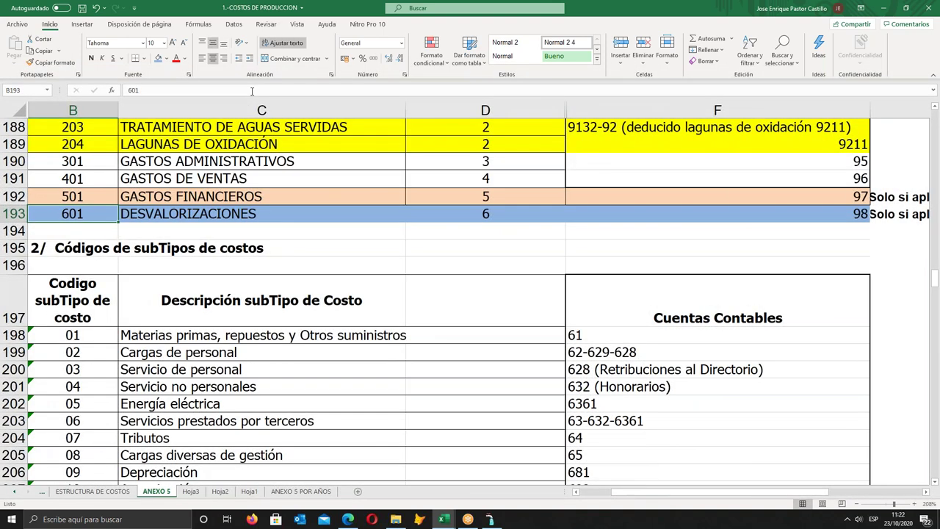
{"action": "scroll", "coordinate": [245, 209], "scroll_direction": "up", "scroll_amount": 9}
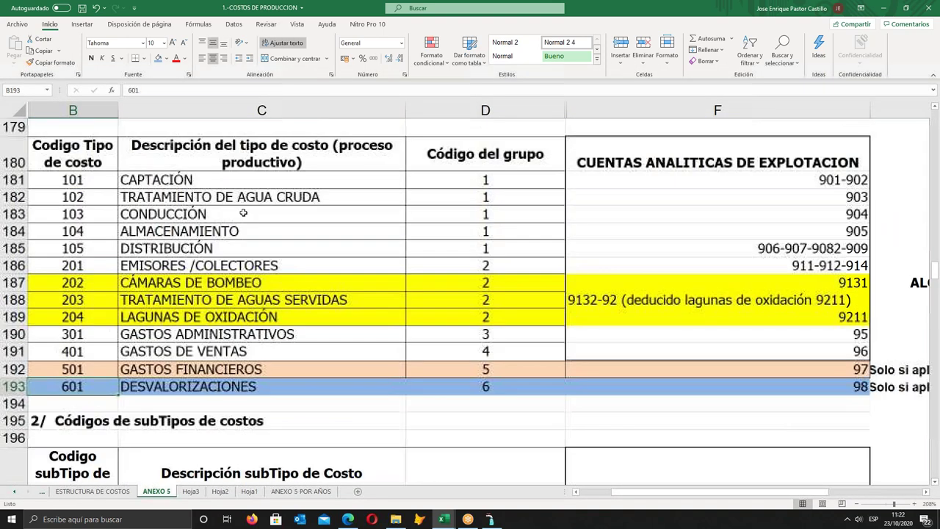
{"action": "scroll", "coordinate": [245, 209], "scroll_direction": "up", "scroll_amount": 4}
{"action": "scroll", "coordinate": [245, 207], "scroll_direction": "down", "scroll_amount": 5}
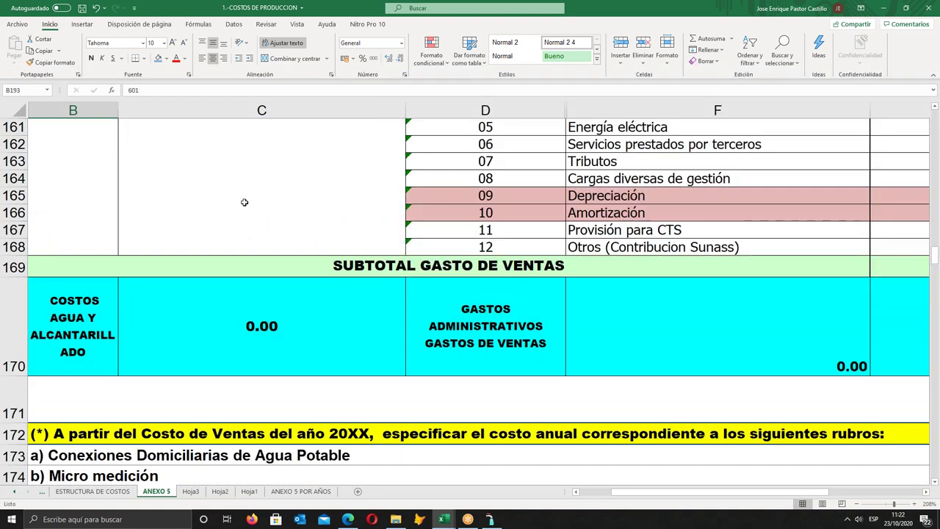
{"action": "scroll", "coordinate": [240, 198], "scroll_direction": "down", "scroll_amount": 8}
{"action": "scroll", "coordinate": [335, 299], "scroll_direction": "up", "scroll_amount": 2}
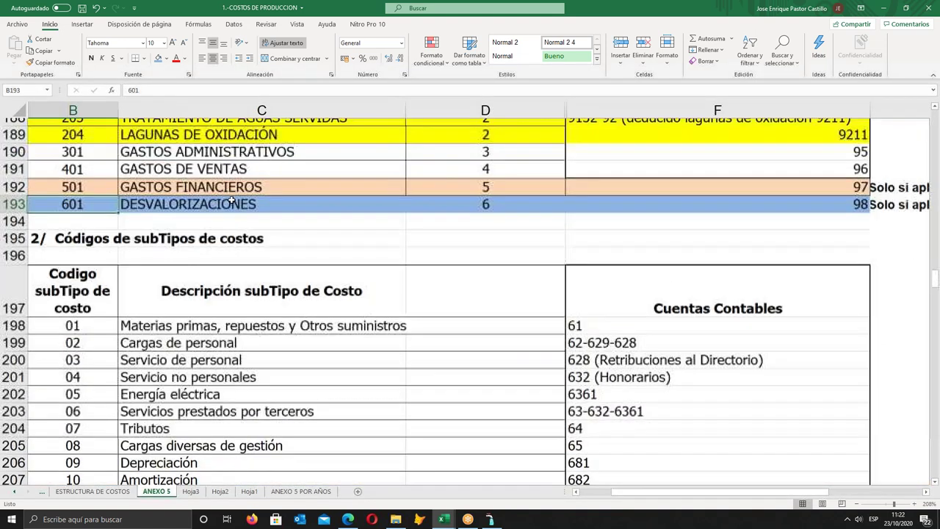
- Switch to AVALON and draft a new record in Tabla de Agrupadoras de Costos with code 6 and detail DESVALORIZACIONES
{"action": "left_click", "coordinate": [490, 520]}
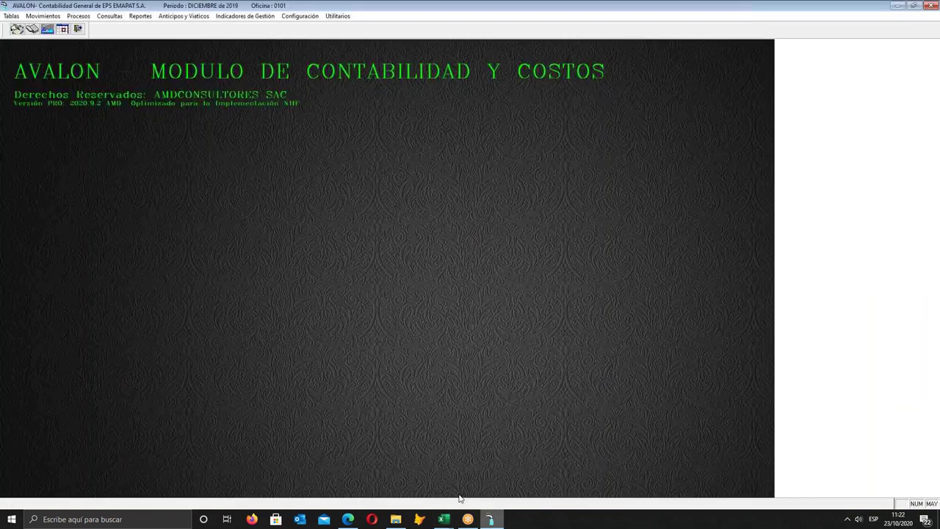
{"action": "left_click", "coordinate": [10, 16]}
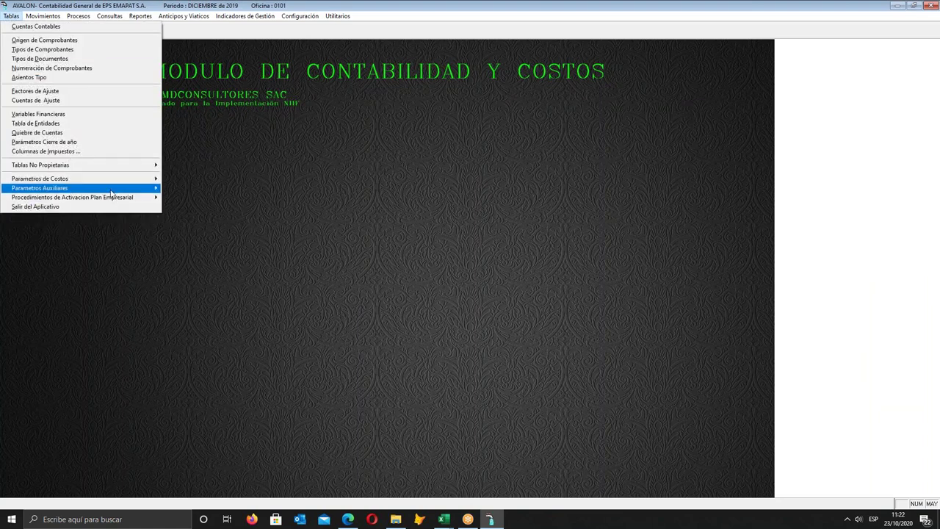
{"action": "mouse_move", "coordinate": [132, 188]}
{"action": "left_click", "coordinate": [220, 225]}
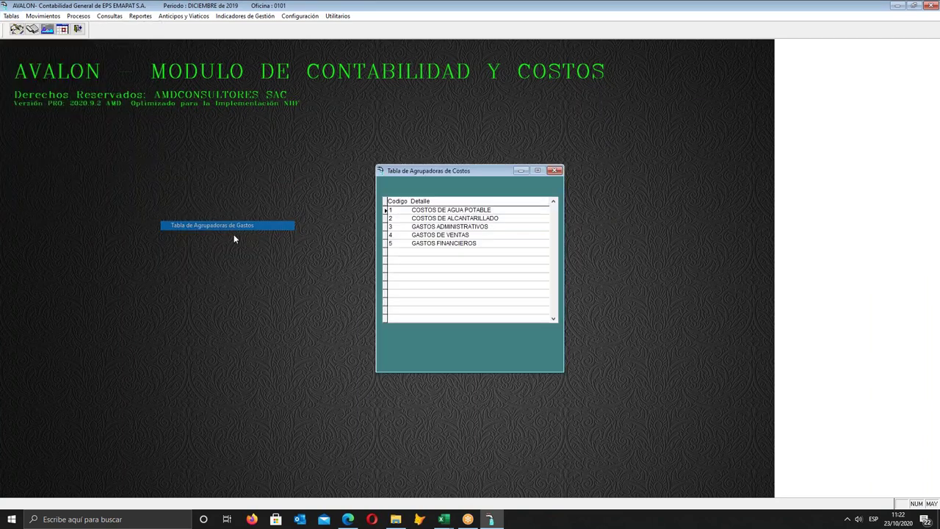
{"action": "left_click", "coordinate": [413, 360]}
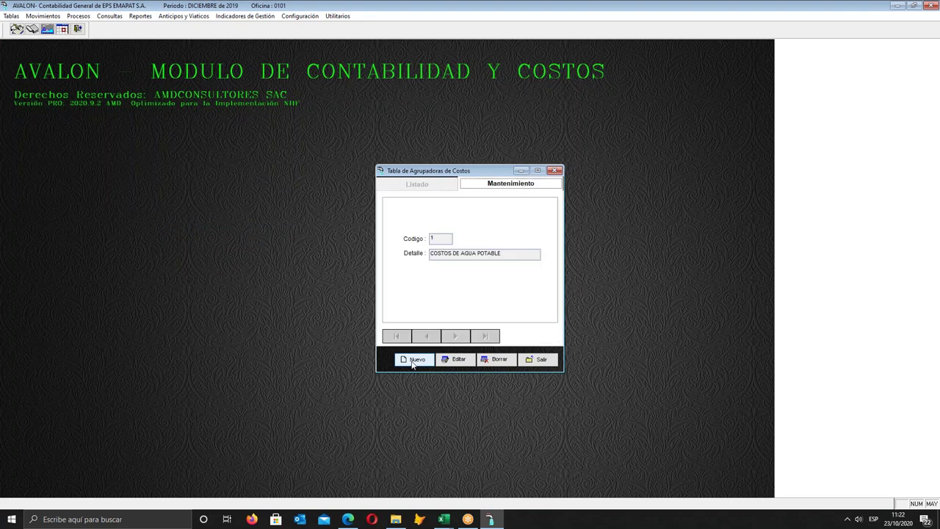
{"action": "type", "text": "6"}
{"action": "key", "text": "Return"}
{"action": "type", "text": "DESVALO"}
{"action": "type", "text": "RIZACIENS"}
{"action": "key", "text": "BackSpace"}
{"action": "key", "text": "BackSpace"}
{"action": "key", "text": "BackSpace"}
{"action": "type", "text": "ONES"}
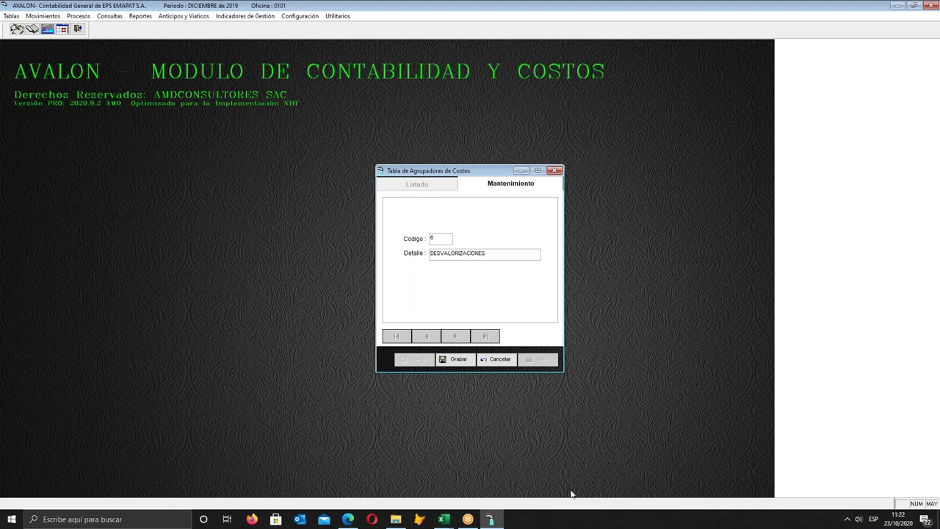
- Switch to the 1.-COSTOS DE PRODUCCION workbook and review the Grupos de costos table in ANEXO 5
{"action": "left_click", "coordinate": [444, 520]}
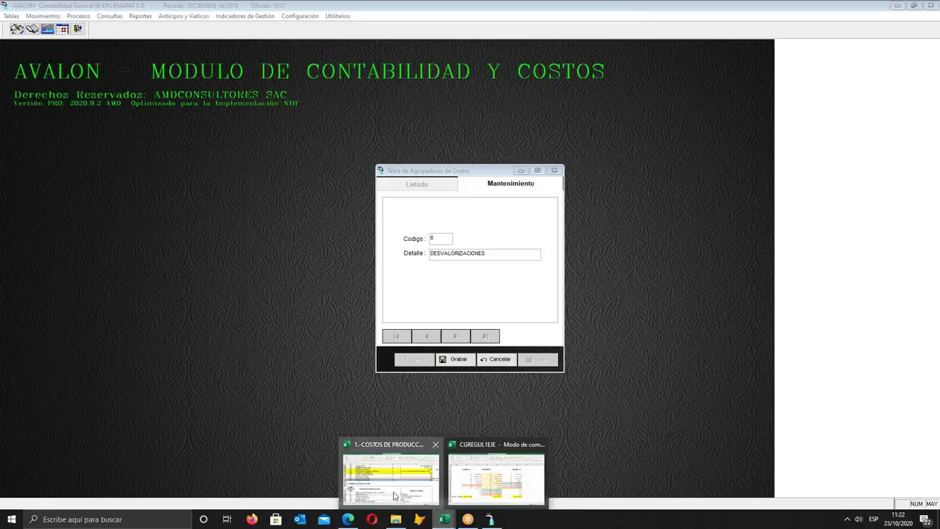
{"action": "left_click", "coordinate": [395, 496]}
{"action": "scroll", "coordinate": [336, 411], "scroll_direction": "down", "scroll_amount": 6}
{"action": "scroll", "coordinate": [335, 412], "scroll_direction": "down", "scroll_amount": 3}
{"action": "scroll", "coordinate": [335, 411], "scroll_direction": "up", "scroll_amount": 1}
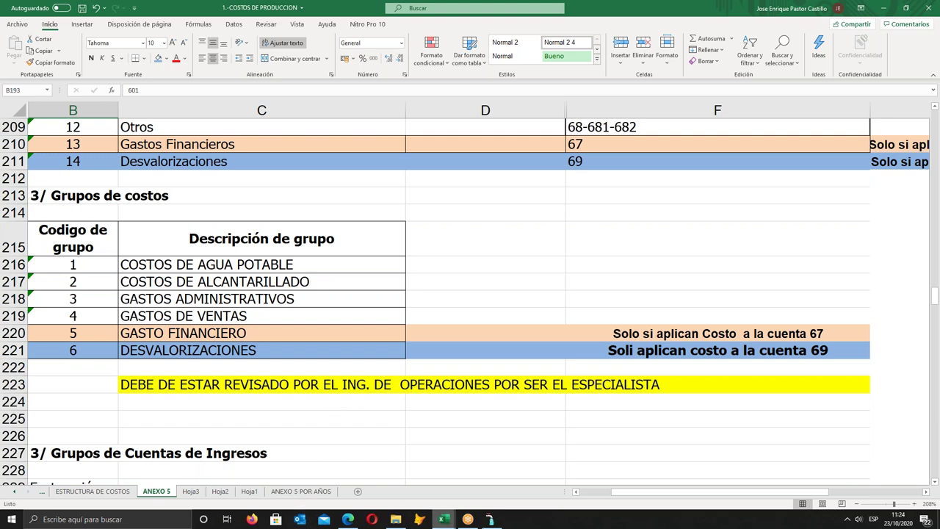
- Return to AVALON, discard the unsaved cost grouping record and close its table
{"action": "left_click", "coordinate": [491, 520]}
{"action": "left_click", "coordinate": [498, 359]}
{"action": "left_click", "coordinate": [539, 359]}
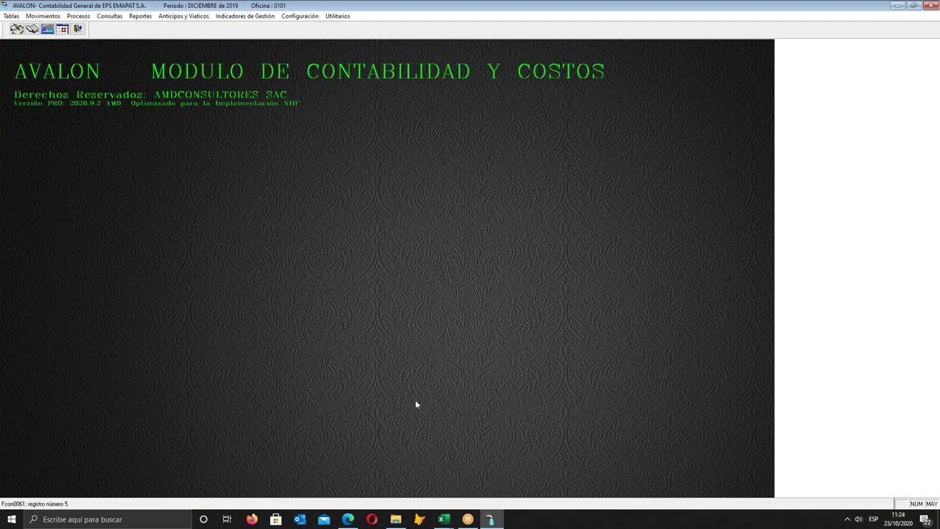
- Switch to the CGREGUL1EJE workbook and compare the Clase 6, Proceso and Clase 9 cost totals
{"action": "left_click", "coordinate": [444, 520]}
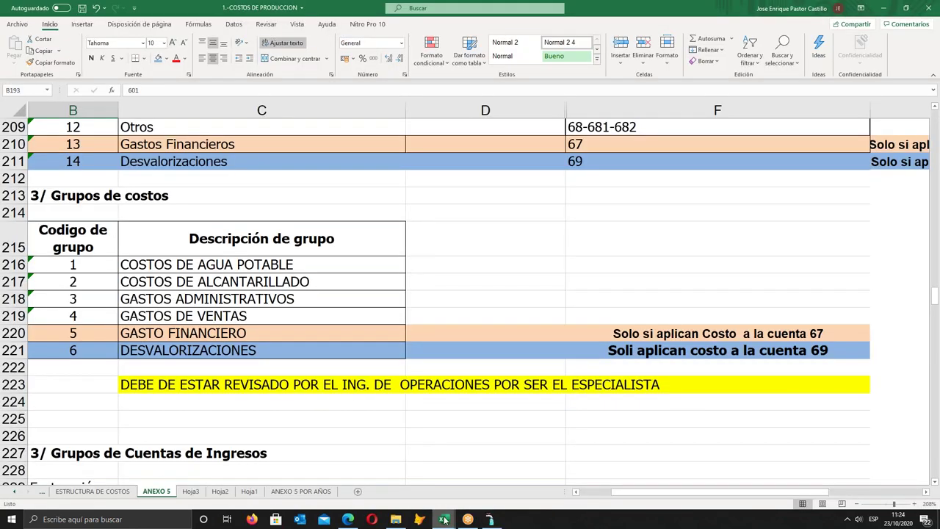
{"action": "mouse_move", "coordinate": [444, 519]}
{"action": "left_click", "coordinate": [493, 479]}
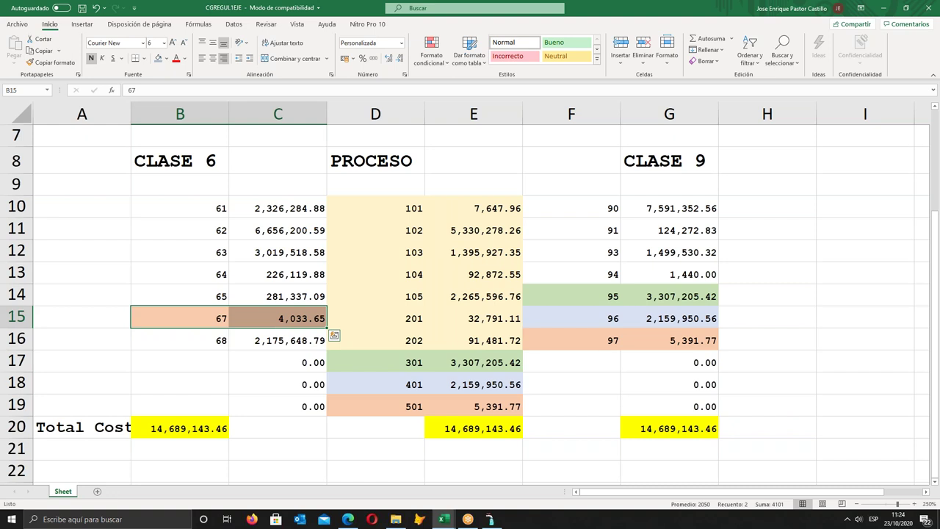
{"action": "key", "text": "Escape"}
{"action": "mouse_move", "coordinate": [446, 522]}
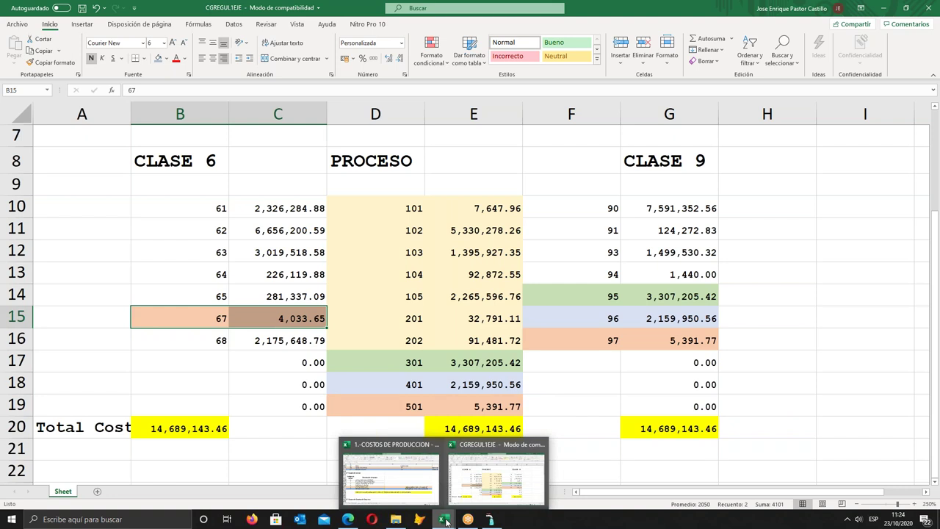
{"action": "left_click", "coordinate": [482, 481]}
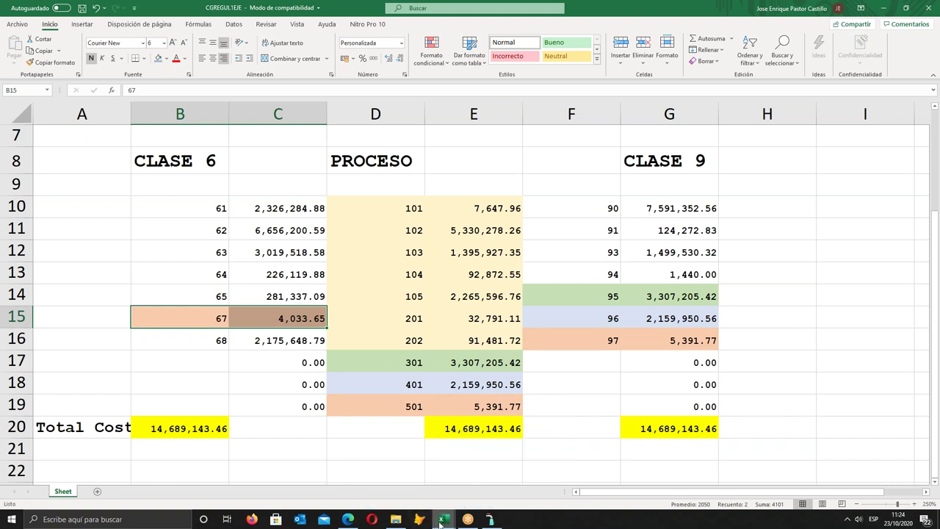
- In Hoja3 of the 1.-COSTOS DE PRODUCCION workbook, highlight the "2.- VALIDAR" cells A4:B4 in yellow
{"action": "mouse_move", "coordinate": [441, 521]}
{"action": "left_click", "coordinate": [389, 470]}
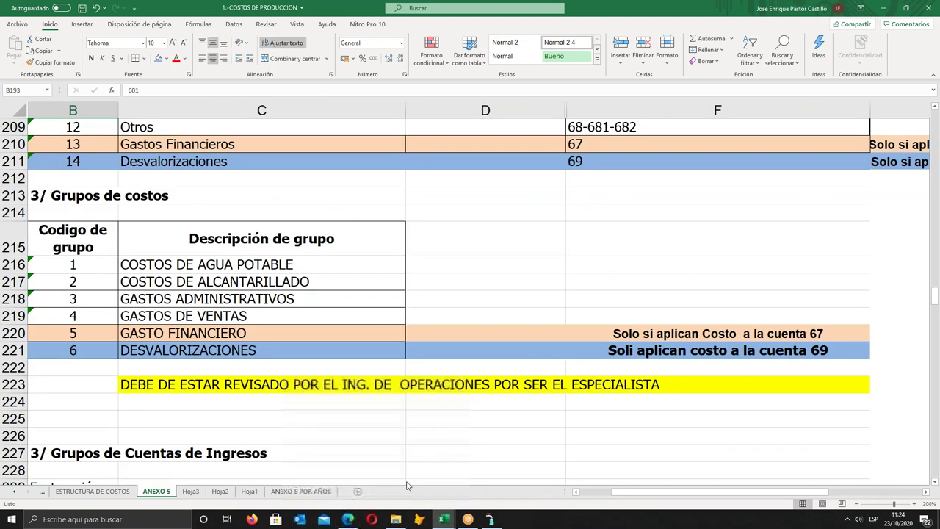
{"action": "left_click", "coordinate": [219, 492]}
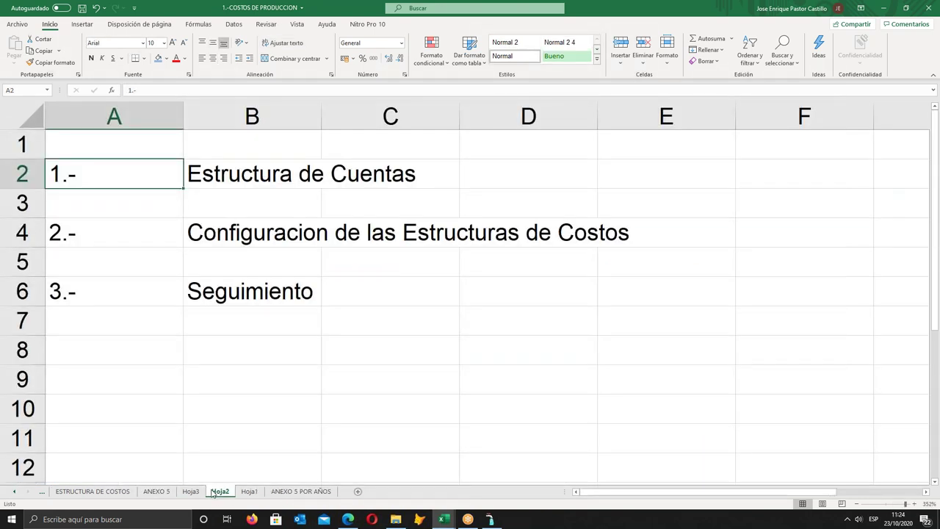
{"action": "left_click", "coordinate": [191, 492]}
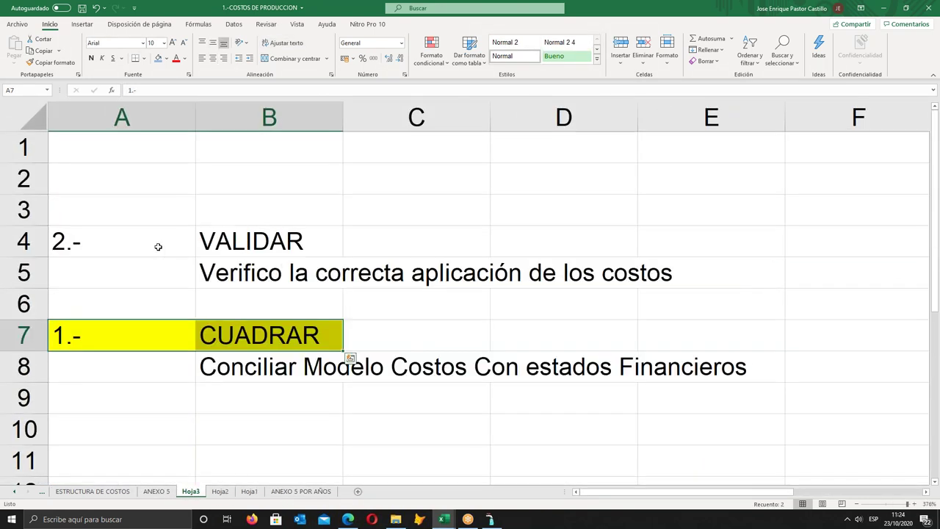
{"action": "left_click_drag", "start_coordinate": [158, 247], "coordinate": [228, 253]}
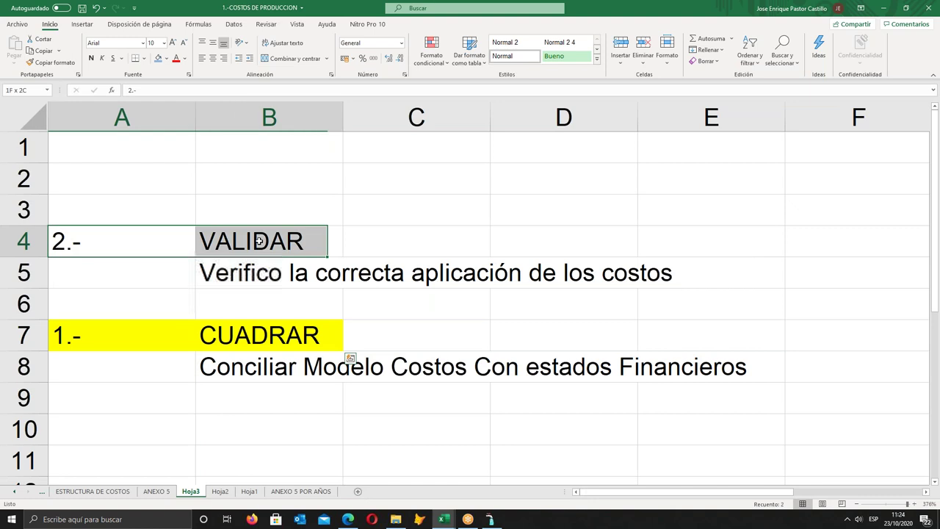
{"action": "left_click", "coordinate": [167, 58]}
{"action": "left_click", "coordinate": [183, 149]}
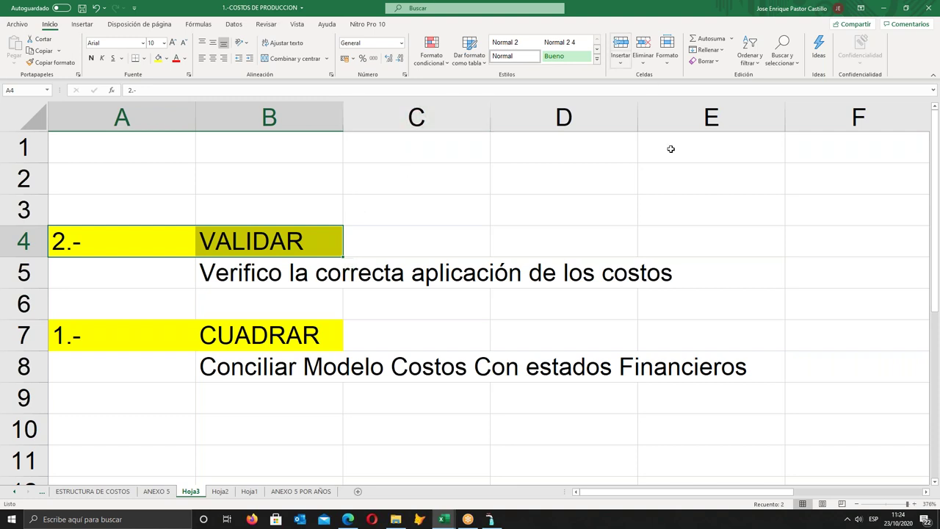
- Switch to AVALON and open the Costos y Gastos regulatory report options
{"action": "left_click", "coordinate": [723, 19]}
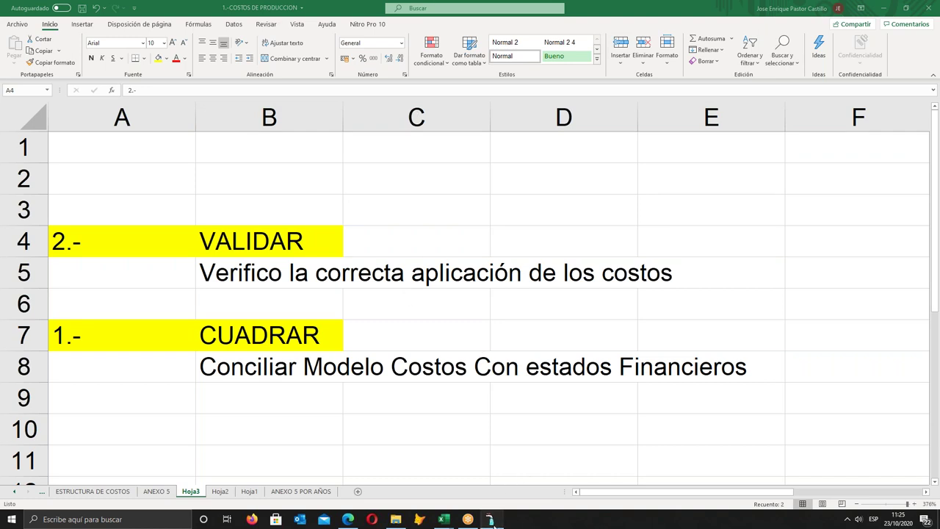
{"action": "left_click", "coordinate": [491, 520]}
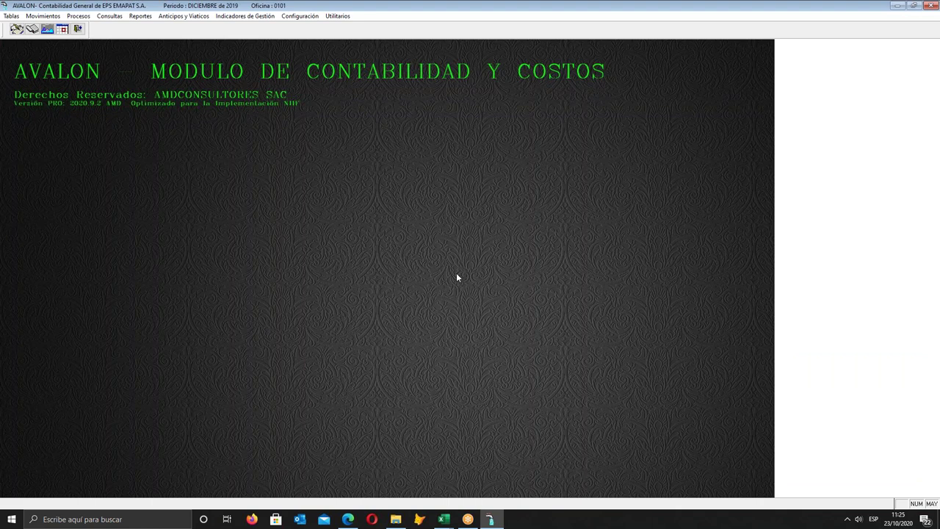
{"action": "left_click", "coordinate": [140, 16]}
{"action": "mouse_move", "coordinate": [190, 226]}
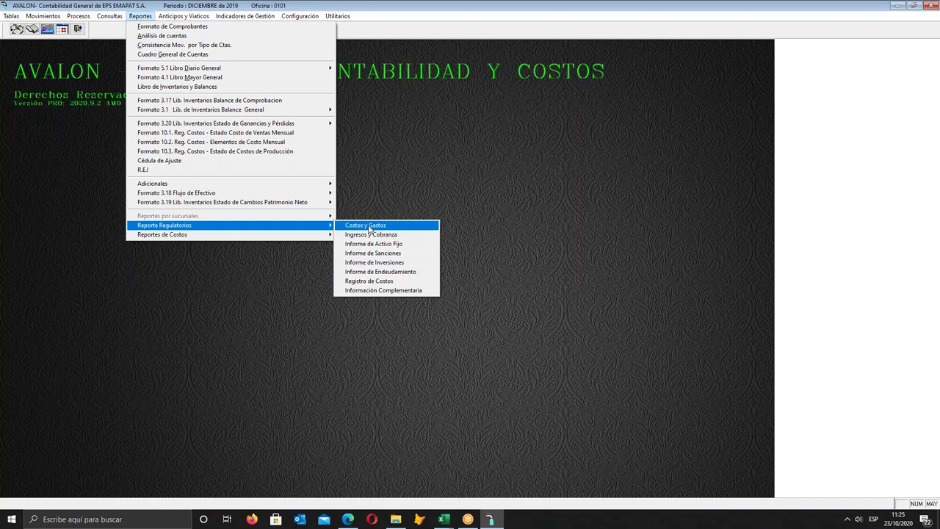
{"action": "left_click", "coordinate": [368, 225]}
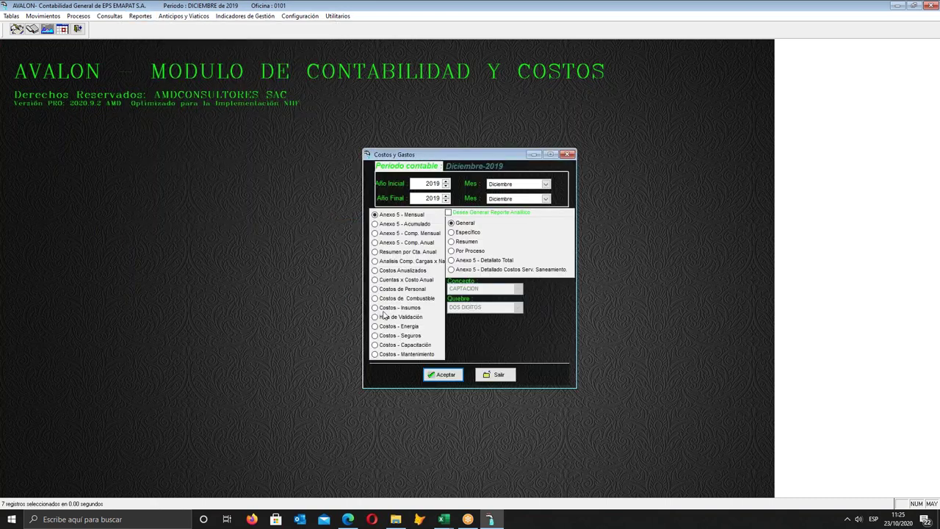
- Generate the Hoja de Validación report with Enero 2019 as the starting period and Diciembre 2019 as the final period
{"action": "left_click", "coordinate": [385, 318]}
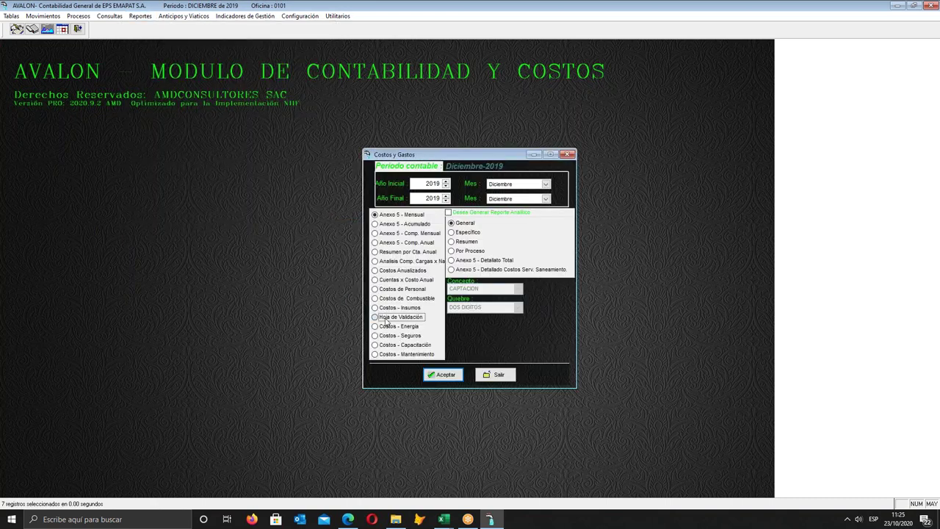
{"action": "left_click", "coordinate": [545, 184]}
{"action": "scroll", "coordinate": [513, 200], "scroll_direction": "up", "scroll_amount": 2}
{"action": "left_click", "coordinate": [511, 194]}
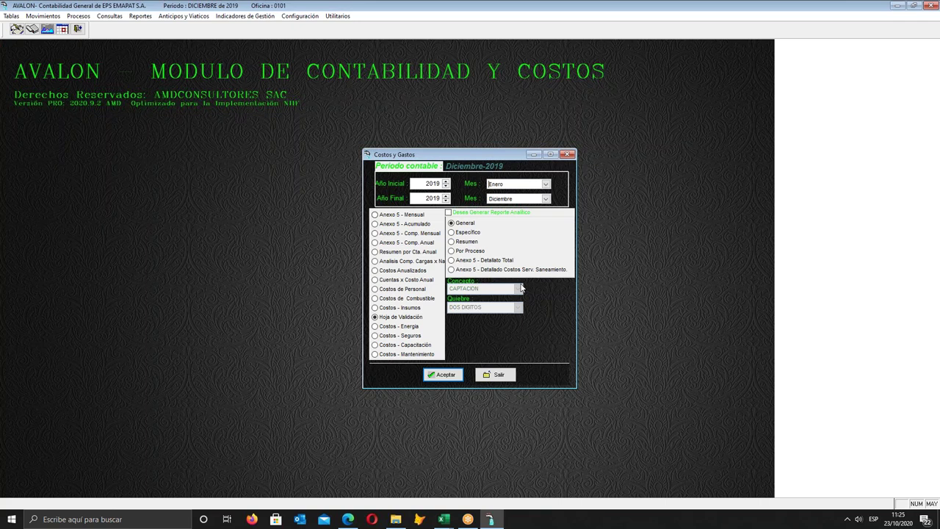
{"action": "left_click", "coordinate": [446, 376]}
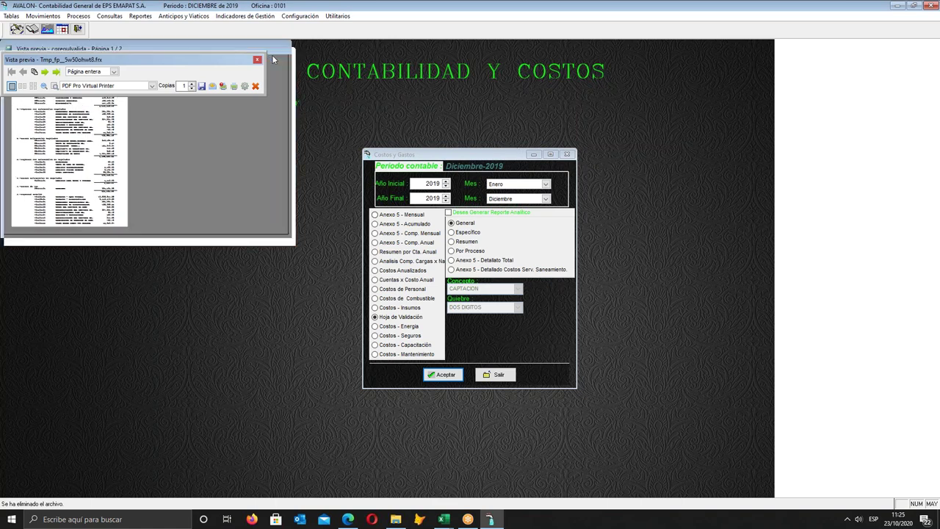
- Enlarge the validation report preview, save it as the XLS file cgregulvalida in the contab folder and open it in Excel
{"action": "left_click", "coordinate": [272, 55]}
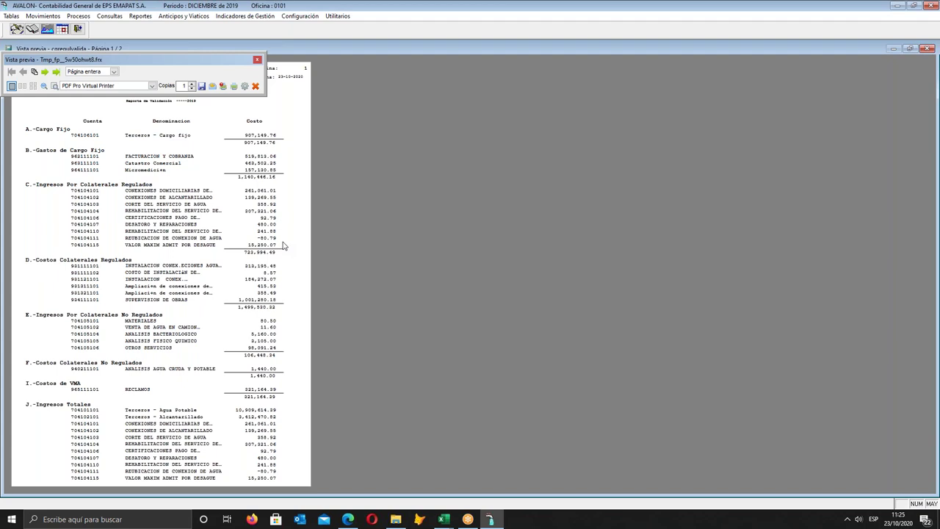
{"action": "left_click", "coordinate": [201, 86]}
{"action": "left_click", "coordinate": [247, 121]}
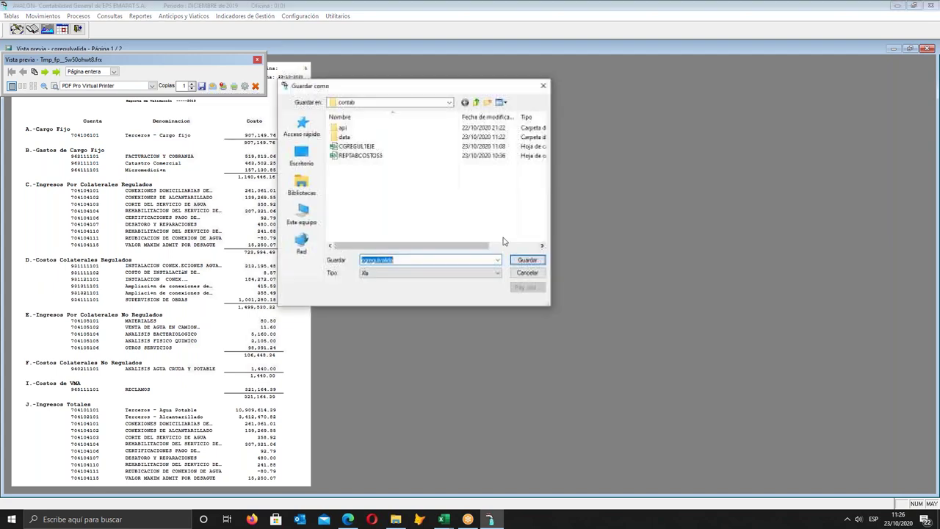
{"action": "left_click", "coordinate": [528, 261]}
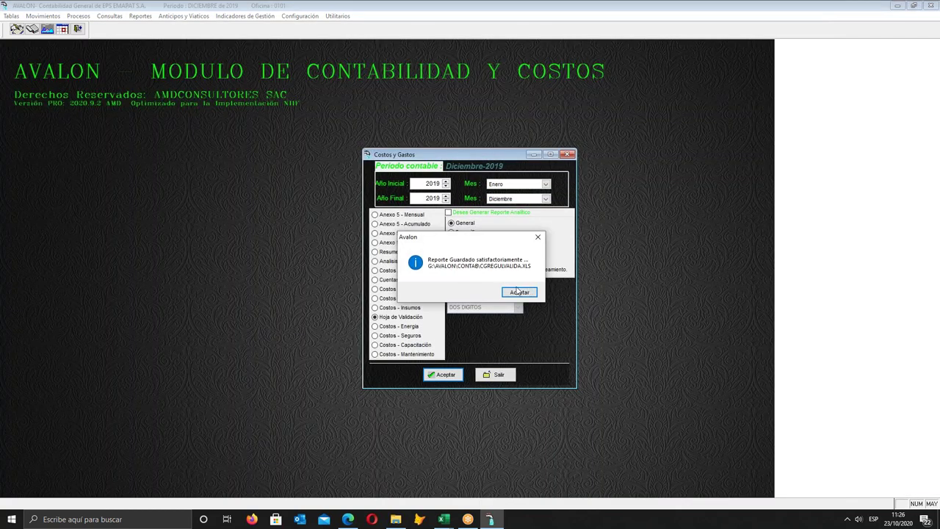
{"action": "left_click", "coordinate": [457, 287]}
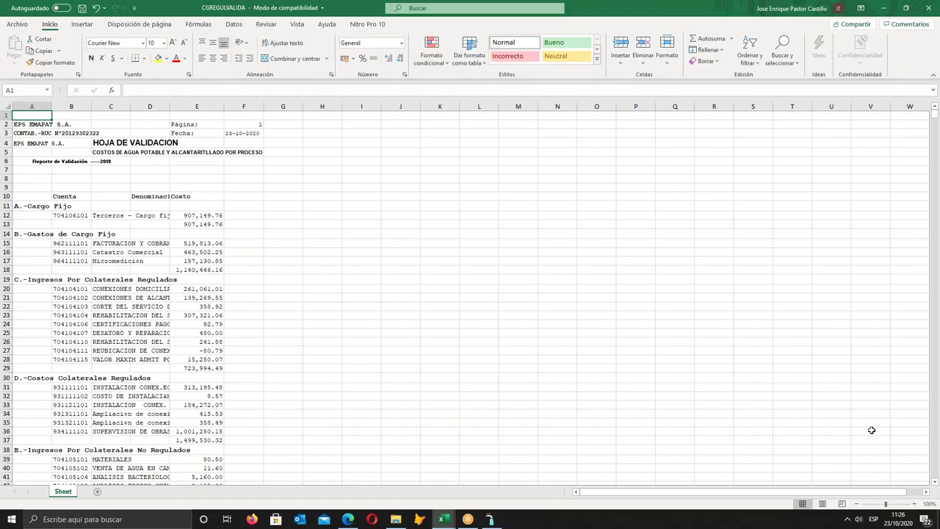
- Compare the A.-Cargo Fijo income with the B.-Gastos de Cargo Fijo accounts in the HOJA DE VALIDACION
{"action": "left_click", "coordinate": [896, 504]}
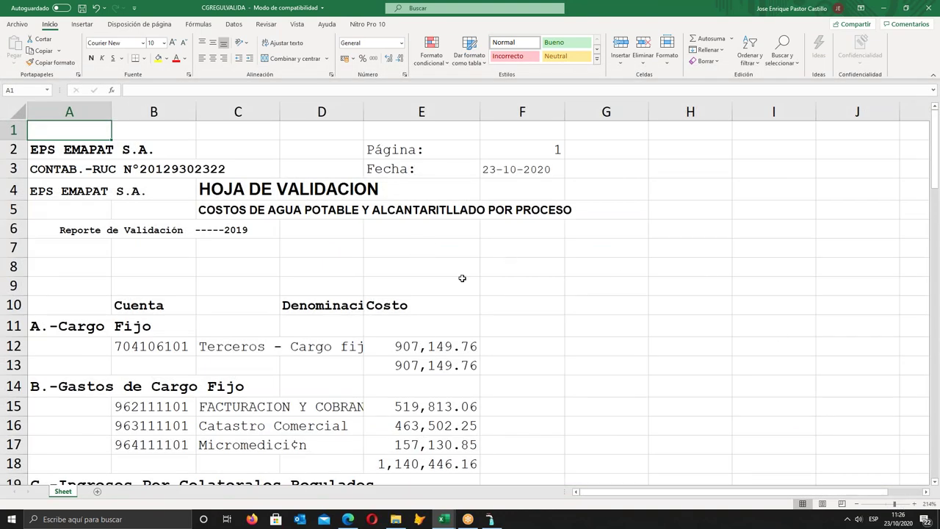
{"action": "scroll", "coordinate": [470, 280], "scroll_direction": "down", "scroll_amount": 3}
{"action": "scroll", "coordinate": [594, 304], "scroll_direction": "up", "scroll_amount": 1}
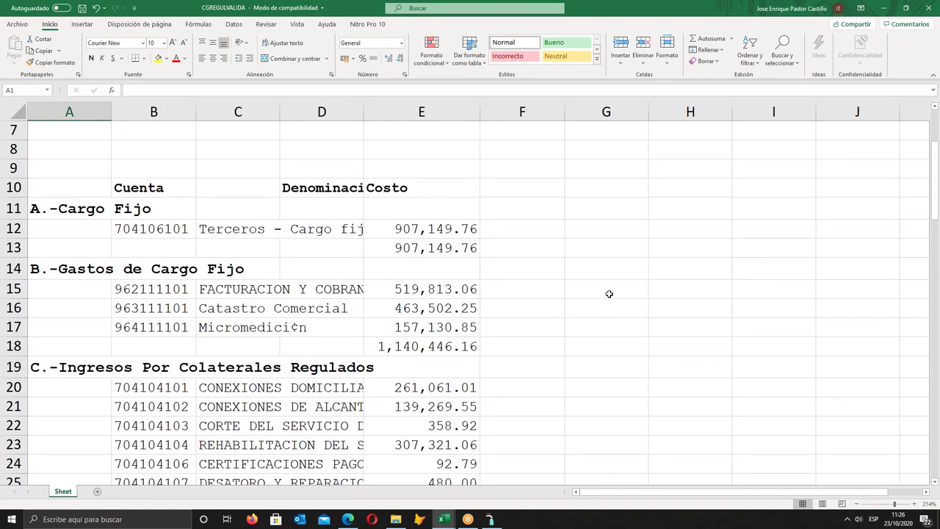
{"action": "left_click", "coordinate": [56, 210]}
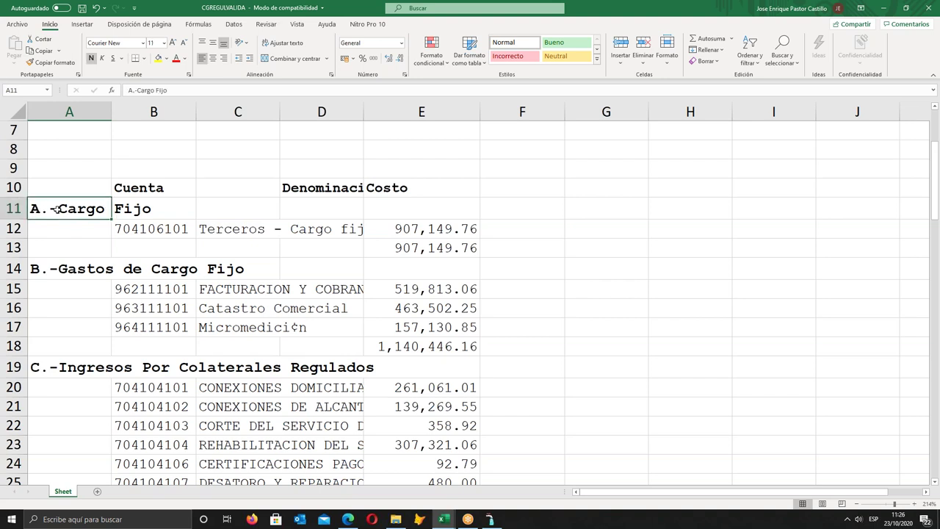
{"action": "left_click", "coordinate": [49, 271]}
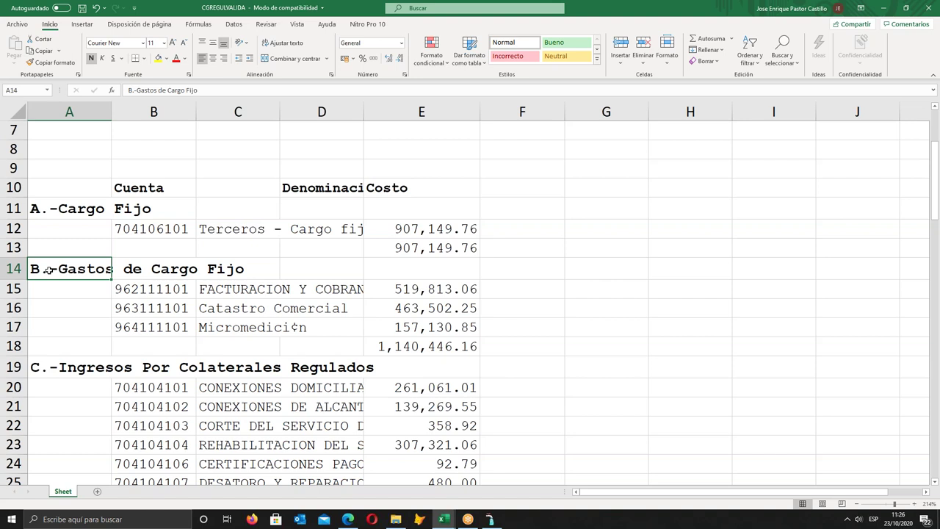
{"action": "scroll", "coordinate": [46, 269], "scroll_direction": "down", "scroll_amount": 2}
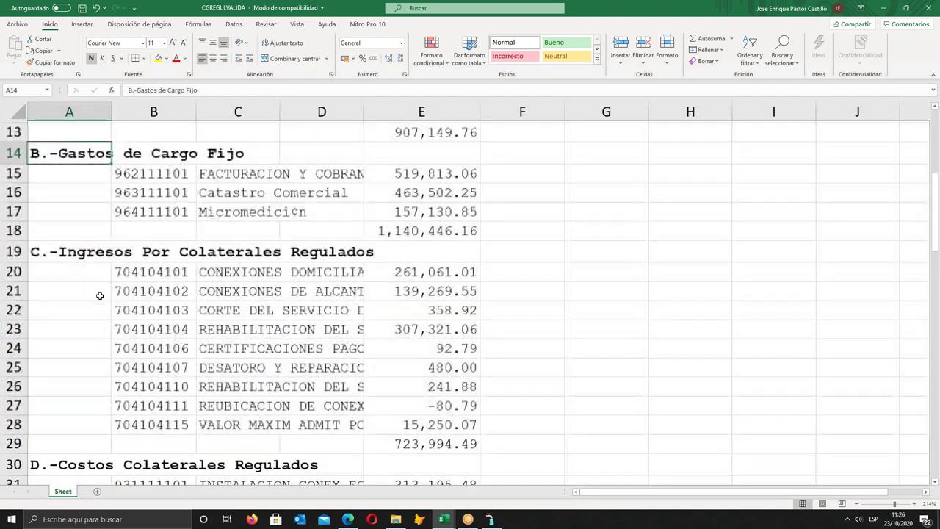
{"action": "scroll", "coordinate": [63, 258], "scroll_direction": "up", "scroll_amount": 1}
{"action": "scroll", "coordinate": [64, 258], "scroll_direction": "up", "scroll_amount": 2}
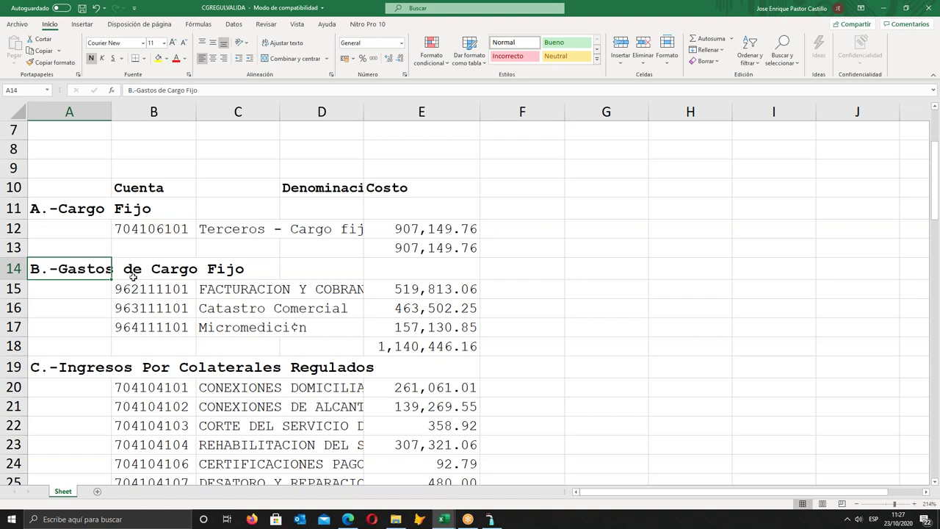
{"action": "scroll", "coordinate": [130, 324], "scroll_direction": "down", "scroll_amount": 2}
{"action": "scroll", "coordinate": [121, 242], "scroll_direction": "up", "scroll_amount": 2}
{"action": "left_click", "coordinate": [114, 209]}
{"action": "left_click", "coordinate": [54, 212]}
{"action": "left_click", "coordinate": [55, 272]}
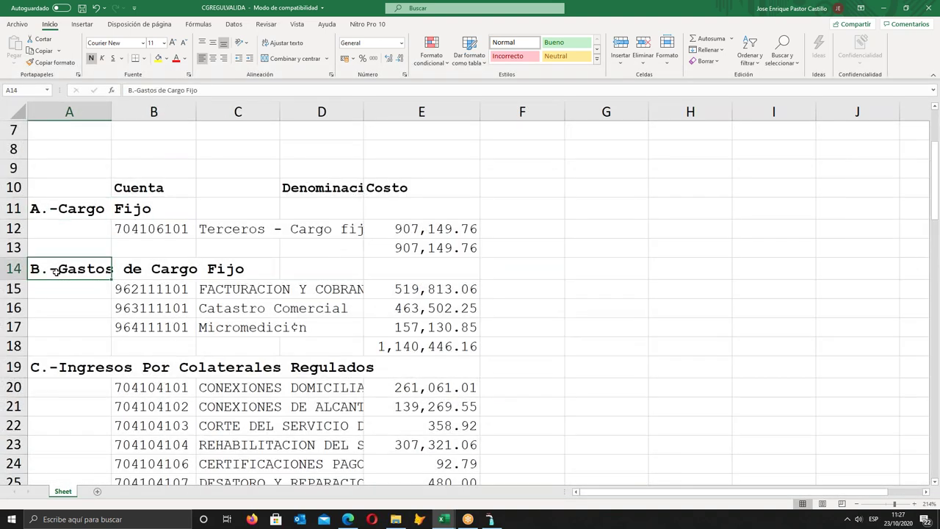
{"action": "left_click", "coordinate": [66, 209]}
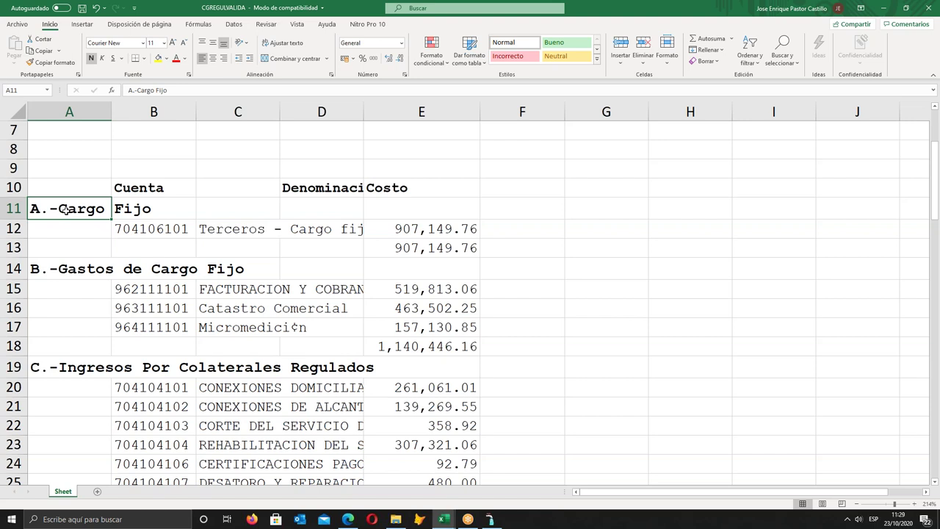
- Review the regulated and non-regulated colaterales income and cost sections C to F, and section I.-Costos de VMA
{"action": "scroll", "coordinate": [88, 184], "scroll_direction": "up", "scroll_amount": 1}
{"action": "scroll", "coordinate": [127, 257], "scroll_direction": "down", "scroll_amount": 4}
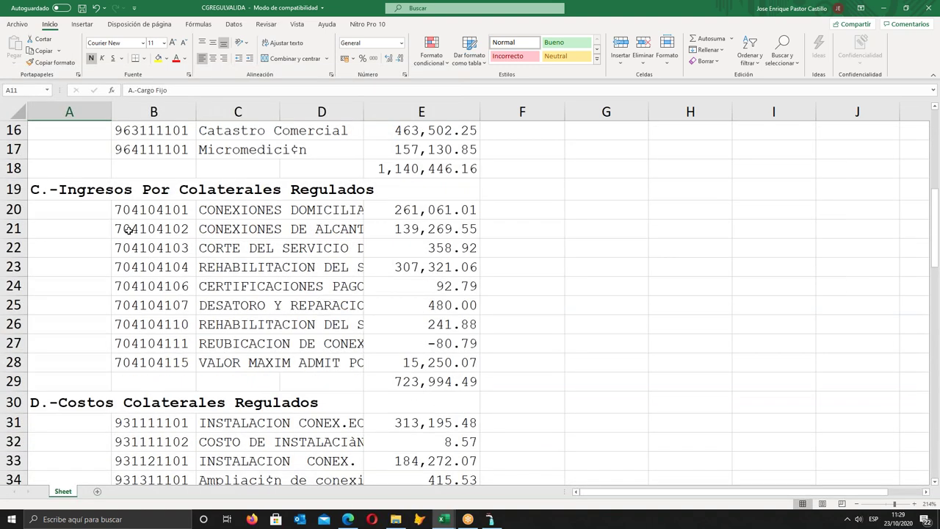
{"action": "left_click", "coordinate": [104, 192]}
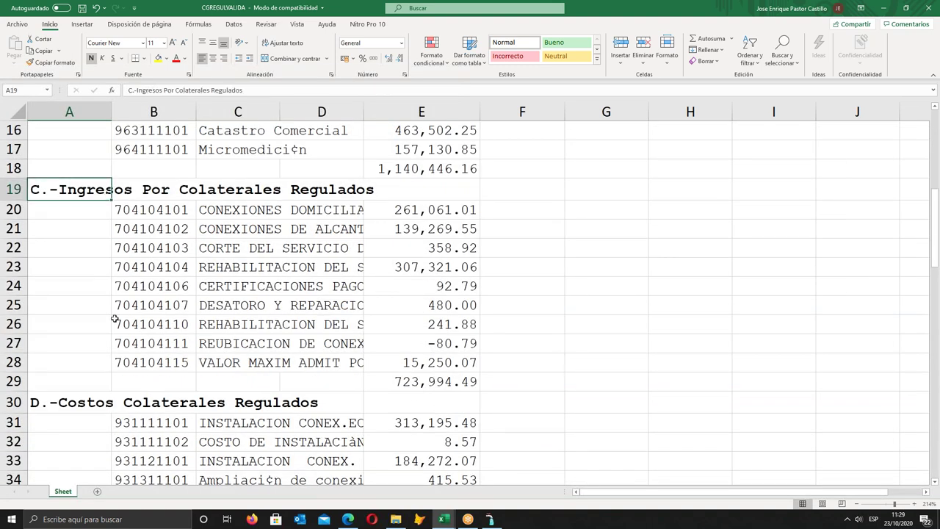
{"action": "scroll", "coordinate": [114, 317], "scroll_direction": "down", "scroll_amount": 2}
{"action": "left_click", "coordinate": [110, 291]}
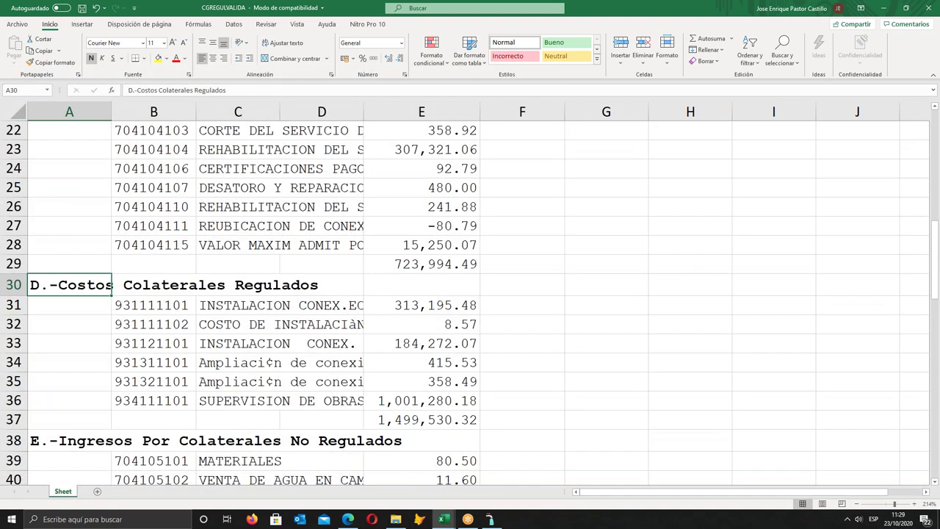
{"action": "scroll", "coordinate": [111, 292], "scroll_direction": "down", "scroll_amount": 3}
{"action": "left_click", "coordinate": [124, 266]}
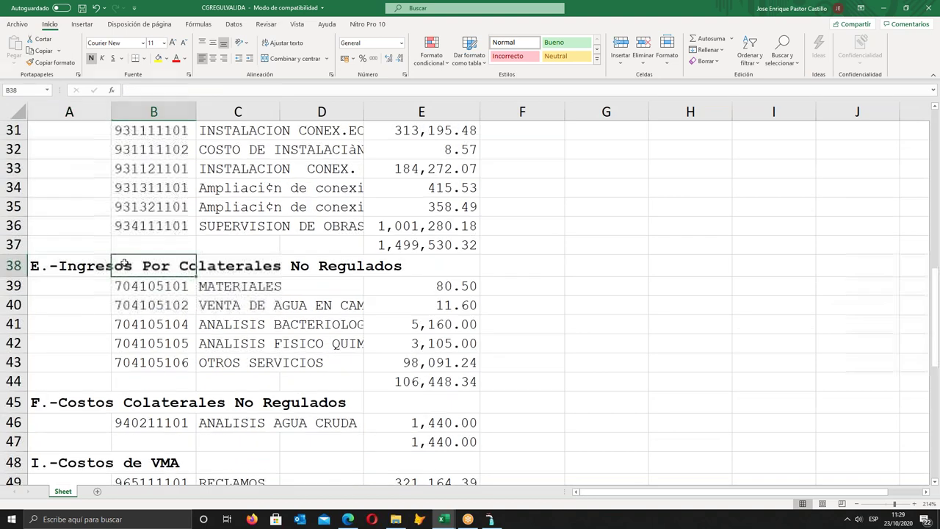
{"action": "left_click", "coordinate": [89, 401]}
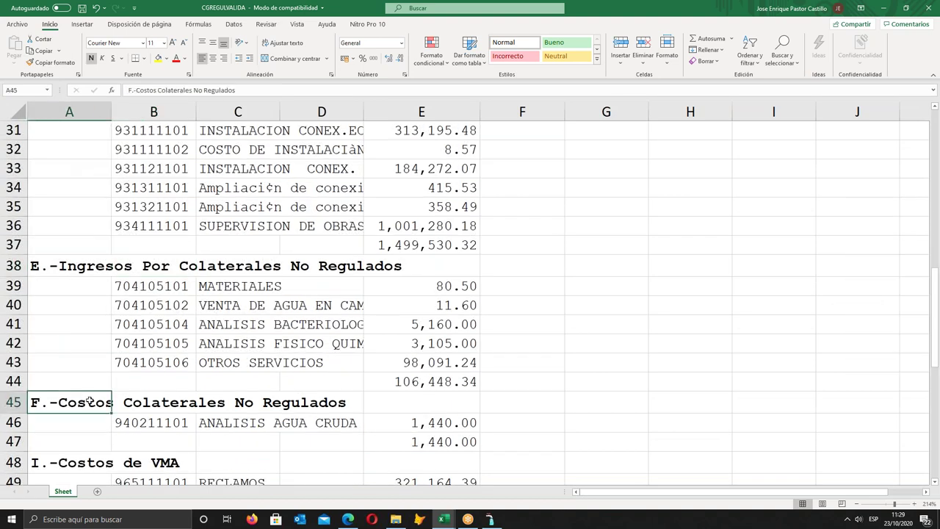
{"action": "scroll", "coordinate": [89, 401], "scroll_direction": "down", "scroll_amount": 2}
{"action": "left_click", "coordinate": [99, 351]}
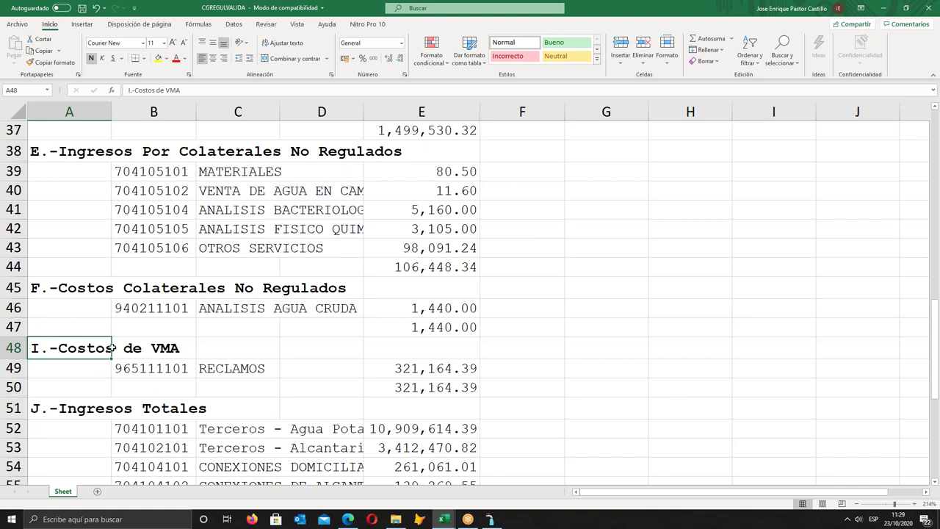
- Highlight the I.-Costos de VMA heading and its RECLAMOS row, A48:E49, in yellow
{"action": "scroll", "coordinate": [99, 358], "scroll_direction": "up", "scroll_amount": 6}
{"action": "scroll", "coordinate": [125, 336], "scroll_direction": "up", "scroll_amount": 5}
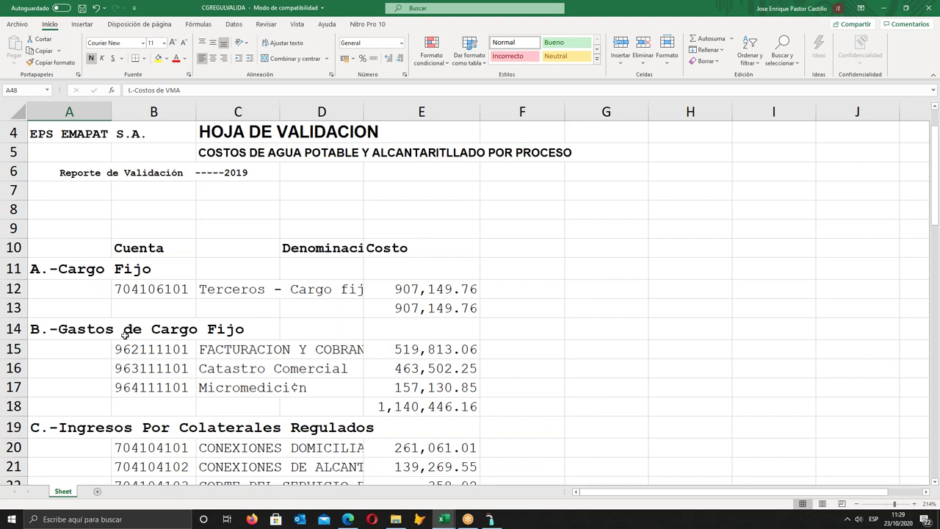
{"action": "scroll", "coordinate": [125, 335], "scroll_direction": "down", "scroll_amount": 11}
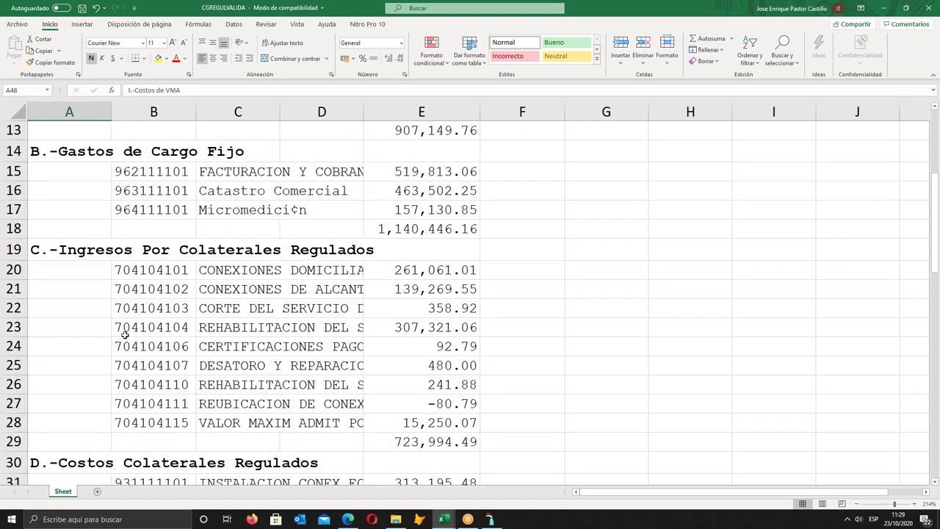
{"action": "left_click_drag", "start_coordinate": [59, 347], "coordinate": [441, 368]}
{"action": "left_click", "coordinate": [159, 58]}
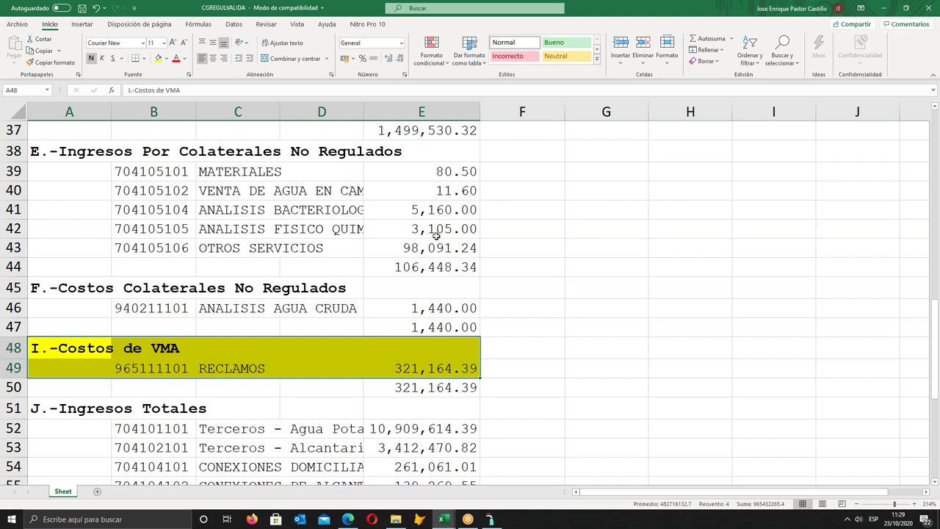
- Widen column D to show the full account names and highlight the VALOR MAXIM ADMIT POR DESAGUE row, A28:E28, in yellow
{"action": "scroll", "coordinate": [313, 257], "scroll_direction": "up", "scroll_amount": 2}
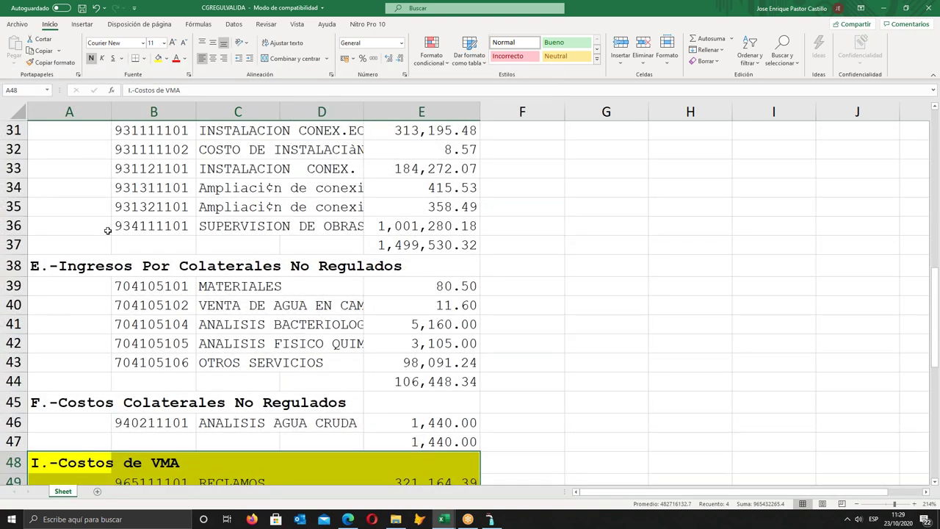
{"action": "scroll", "coordinate": [106, 235], "scroll_direction": "up", "scroll_amount": 3}
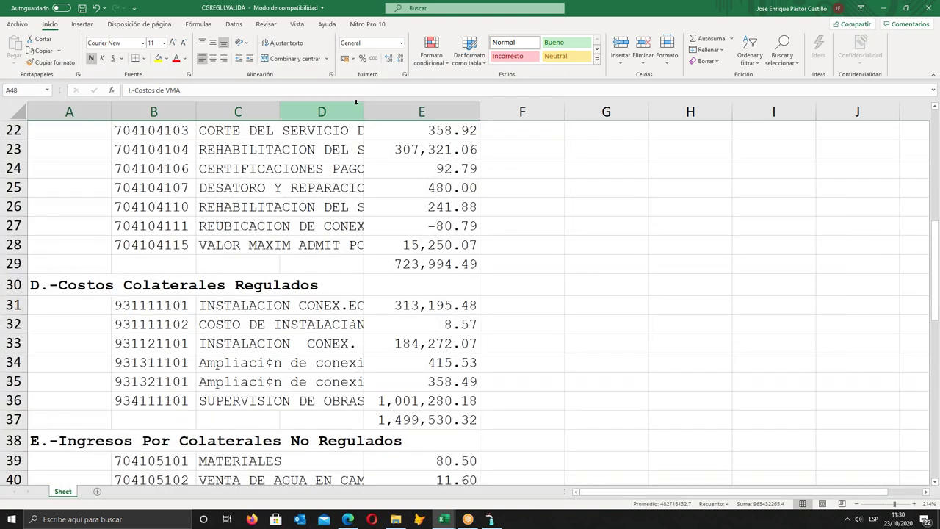
{"action": "left_click_drag", "start_coordinate": [364, 111], "coordinate": [483, 116]}
{"action": "left_click_drag", "start_coordinate": [69, 248], "coordinate": [546, 248]}
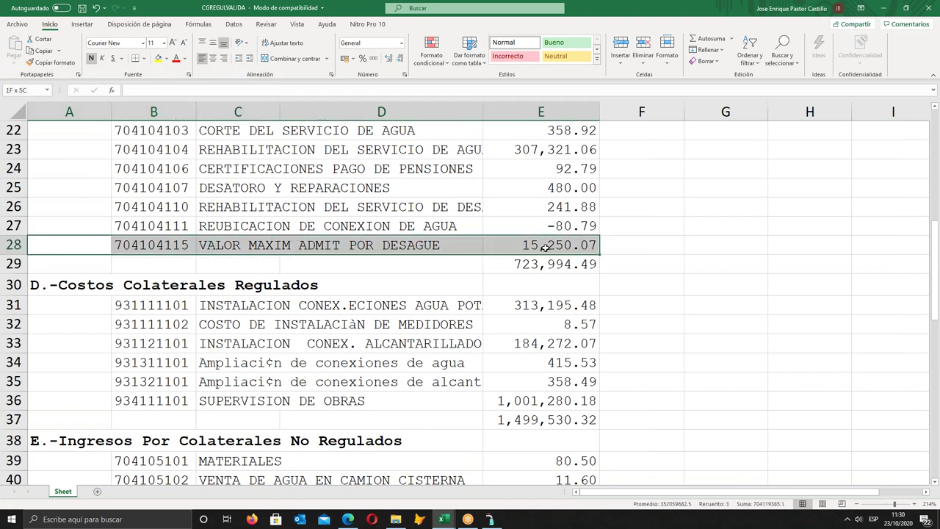
{"action": "left_click", "coordinate": [158, 58]}
- Review the D.-Costos Colaterales Regulados section and switch to Hoja3 of the 1.-COSTOS DE PRODUCCION workbook
{"action": "scroll", "coordinate": [551, 341], "scroll_direction": "down", "scroll_amount": 1}
{"action": "scroll", "coordinate": [551, 340], "scroll_direction": "down", "scroll_amount": 2}
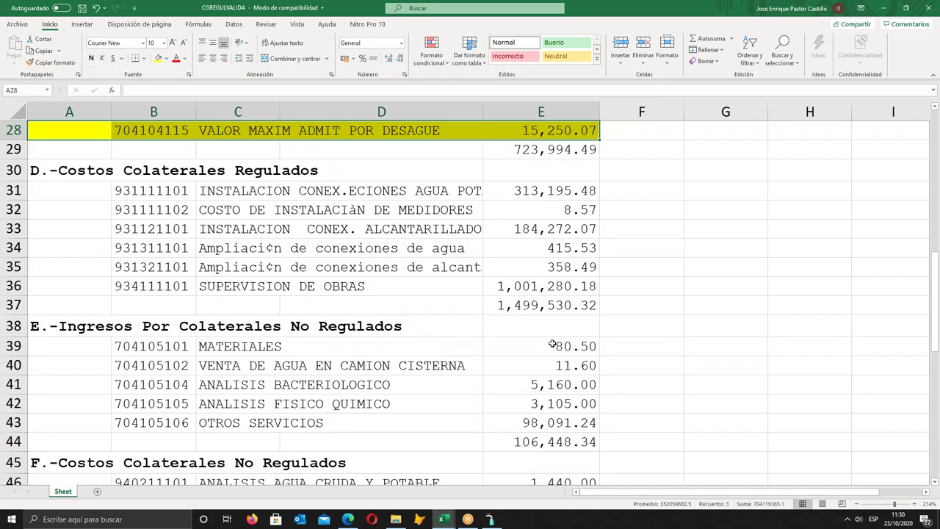
{"action": "scroll", "coordinate": [551, 342], "scroll_direction": "up", "scroll_amount": 1}
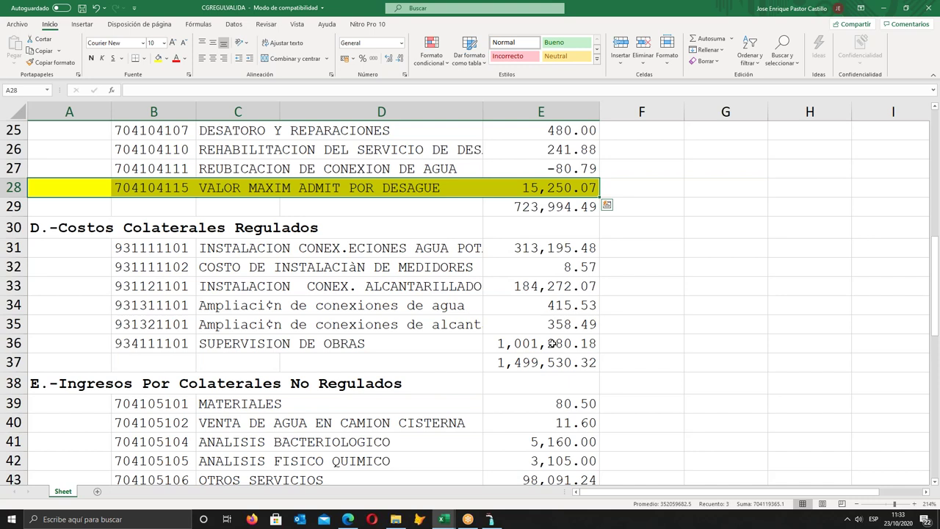
{"action": "key", "text": "Escape"}
{"action": "left_click", "coordinate": [444, 522]}
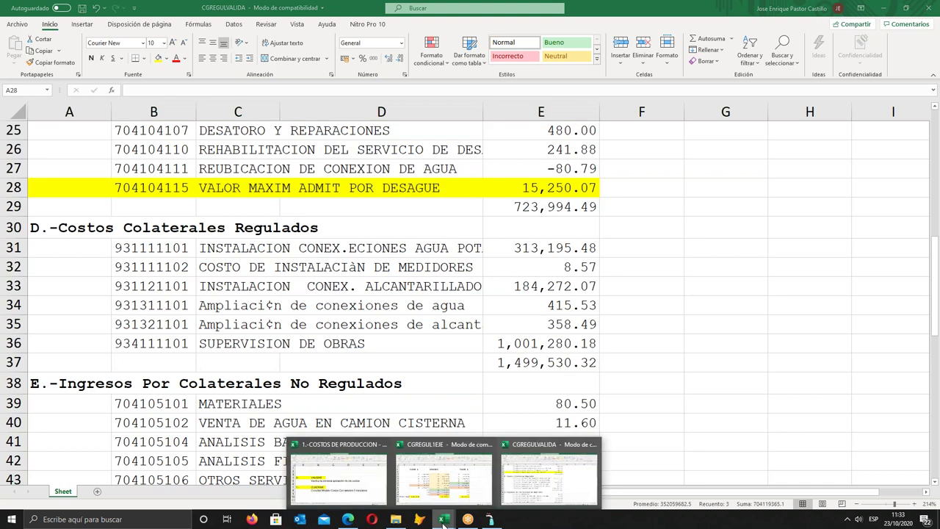
{"action": "left_click", "coordinate": [335, 496]}
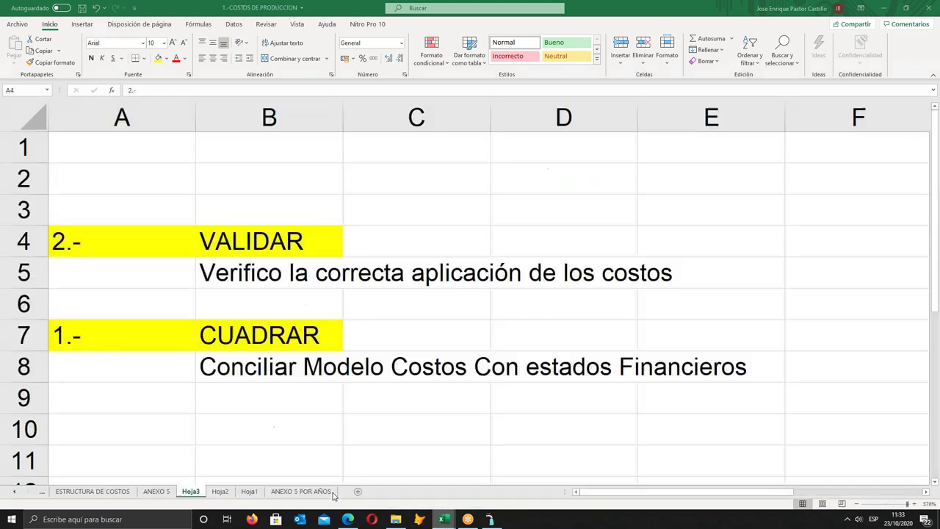
- Review the Facturación and Recaudacion income account groups on the ANEXO 5 sheet and select the VMA billing codes in C235
{"action": "left_click", "coordinate": [152, 492]}
{"action": "scroll", "coordinate": [210, 434], "scroll_direction": "down", "scroll_amount": 5}
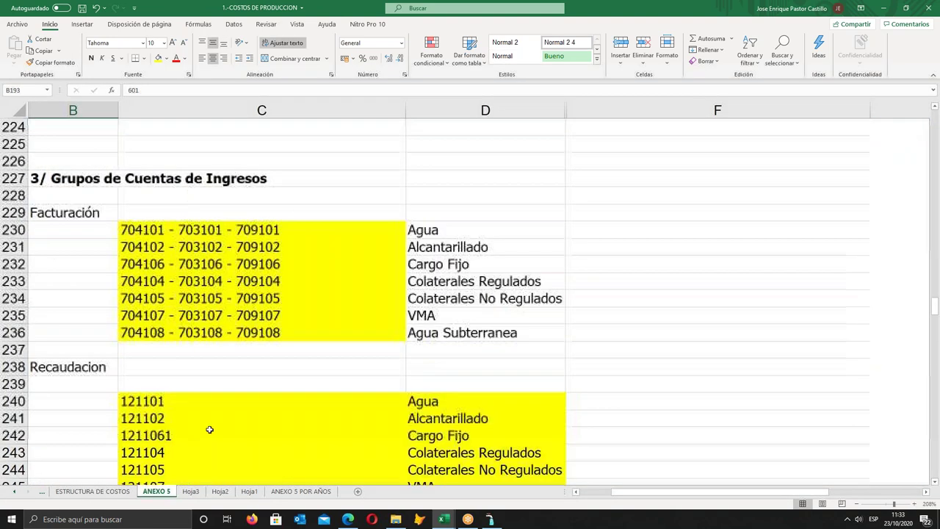
{"action": "scroll", "coordinate": [209, 430], "scroll_direction": "down", "scroll_amount": 6}
{"action": "scroll", "coordinate": [214, 423], "scroll_direction": "up", "scroll_amount": 6}
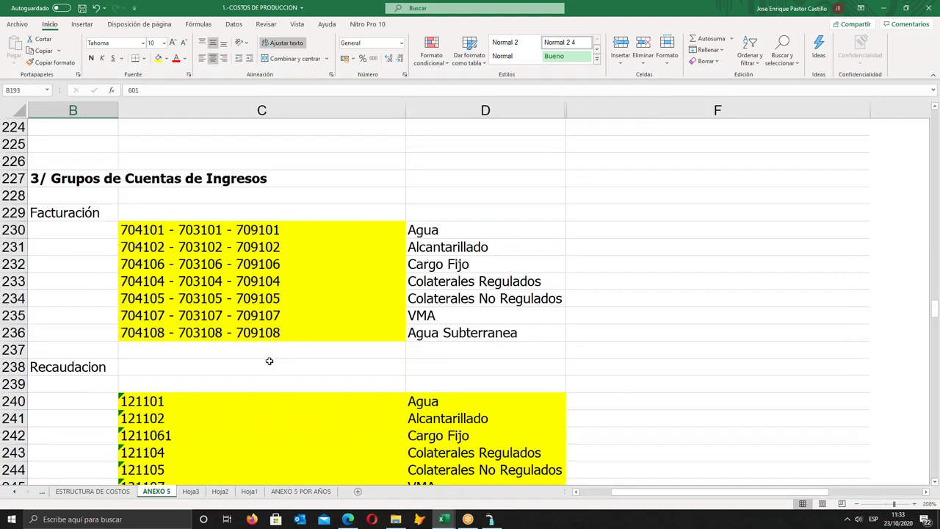
{"action": "left_click", "coordinate": [139, 317]}
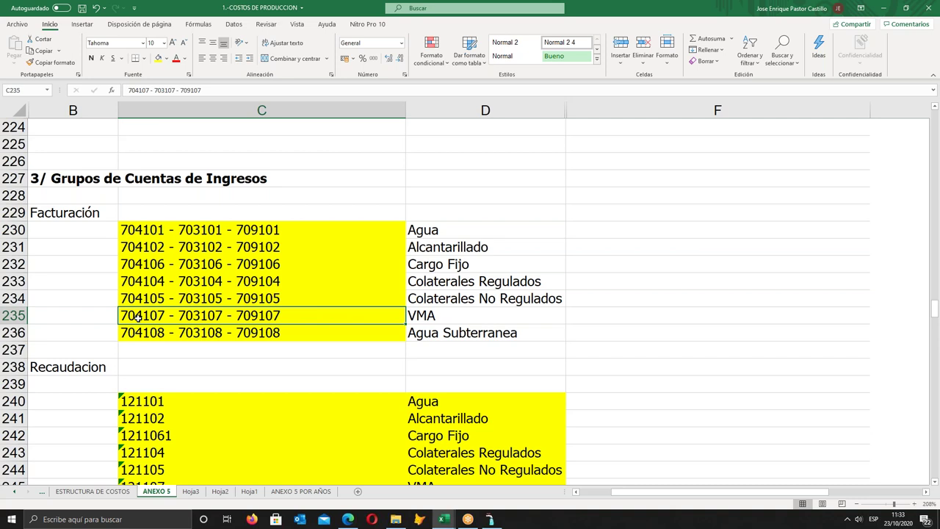
- Return to the CGREGULVALIDA workbook and review its sections from D.-Costos Colaterales Regulados down to I.-Costos de VMA
{"action": "left_click", "coordinate": [490, 519]}
{"action": "left_click", "coordinate": [490, 519]}
{"action": "mouse_move", "coordinate": [443, 520]}
{"action": "left_click", "coordinate": [526, 482]}
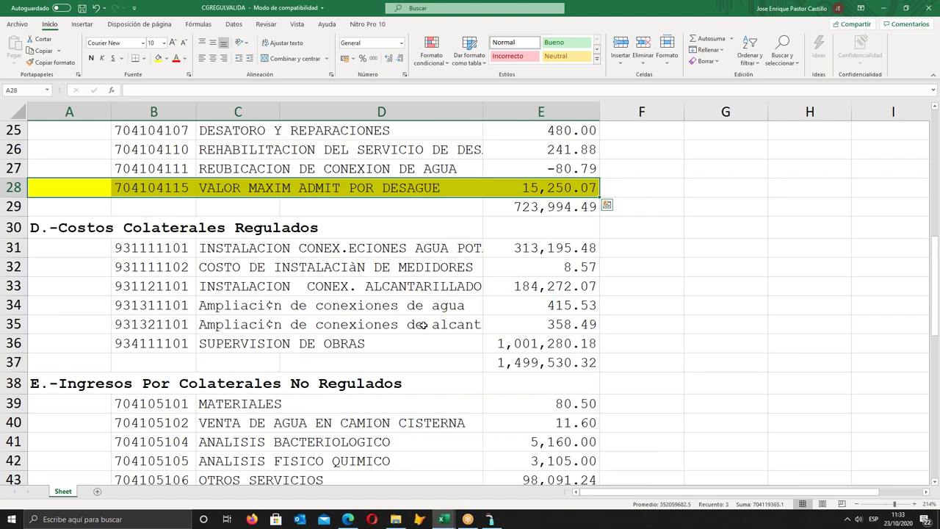
{"action": "scroll", "coordinate": [415, 325], "scroll_direction": "down", "scroll_amount": 5}
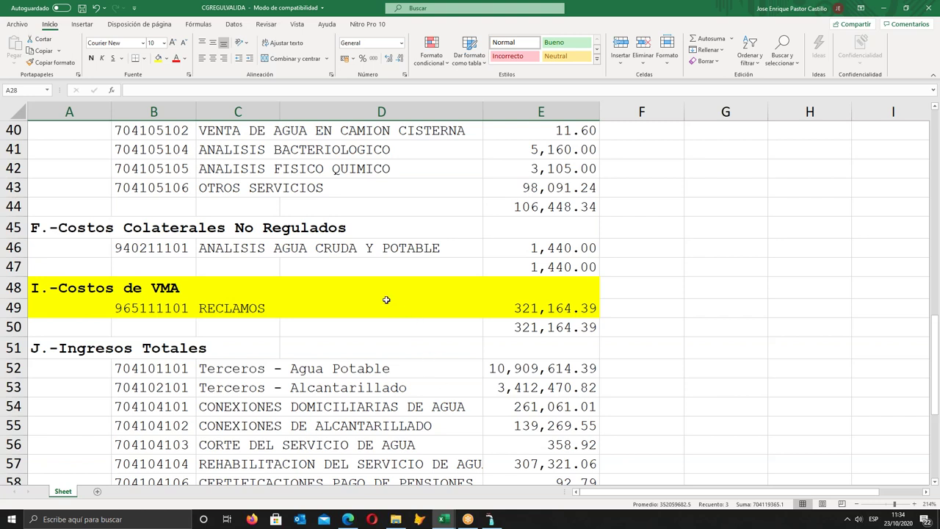
- Extend the RECLAMOS account name in cell C49 to read RECLAMOS(VMA)}
{"action": "left_click", "coordinate": [387, 301]}
{"action": "left_click", "coordinate": [235, 309]}
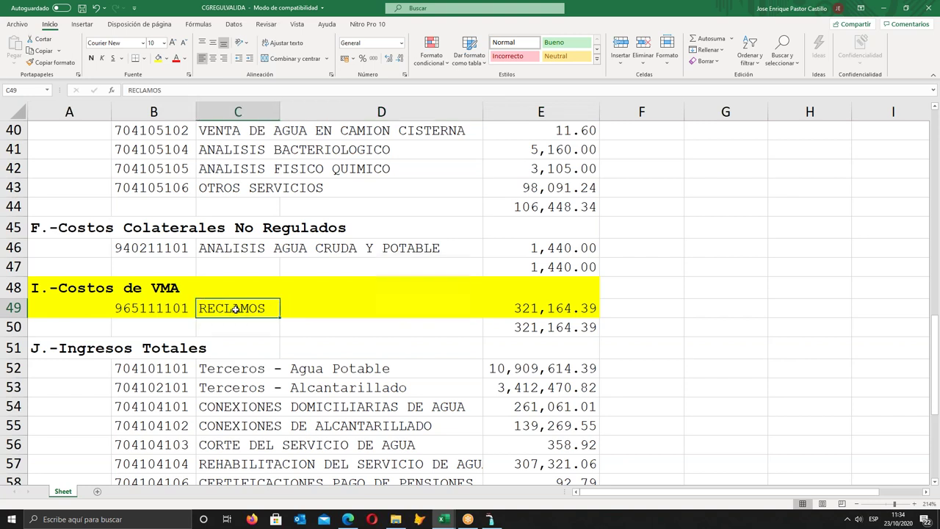
{"action": "key", "text": "F2"}
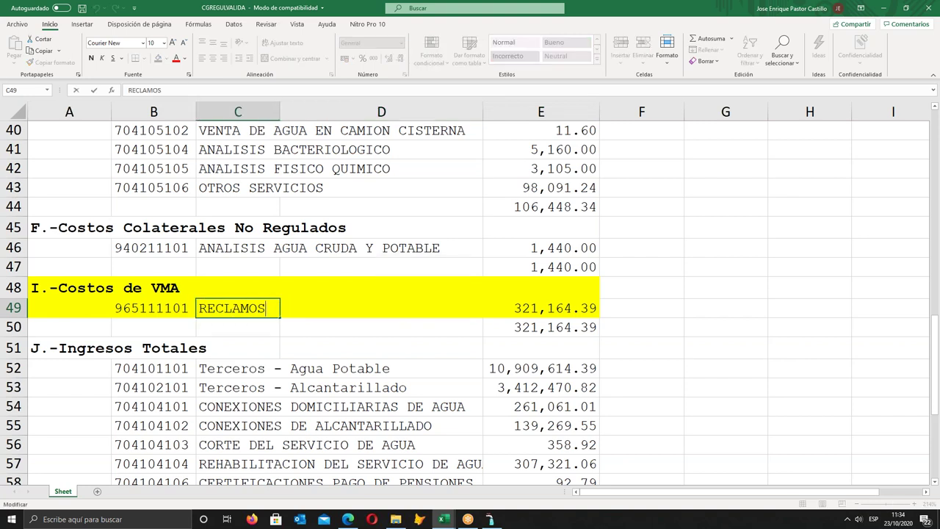
{"action": "type", "text": "vma)"}
{"action": "key", "text": "BackSpace"}
{"action": "key", "text": "BackSpace"}
{"action": "key", "text": "BackSpace"}
{"action": "key", "text": "BackSpace"}
{"action": "type", "text": "vma"}
{"action": "key", "text": "BackSpace"}
{"action": "key", "text": "BackSpace"}
{"action": "key", "text": "BackSpace"}
{"action": "type", "text": "VMA)}"}
{"action": "key", "text": "Return"}
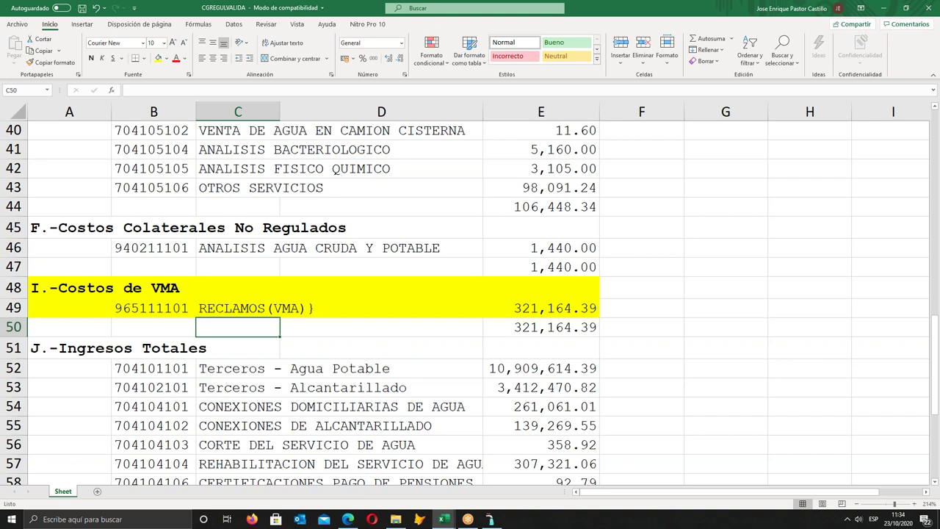
- Remove the stray closing brace from C49 so the name reads RECLAMOS(VMA), and select account code 965111101 in B49
{"action": "left_click", "coordinate": [237, 308]}
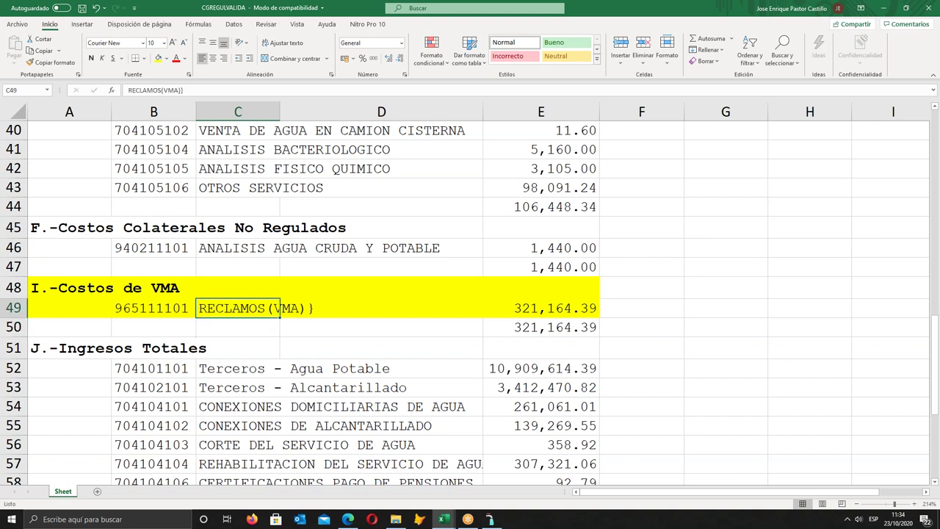
{"action": "left_click", "coordinate": [153, 308]}
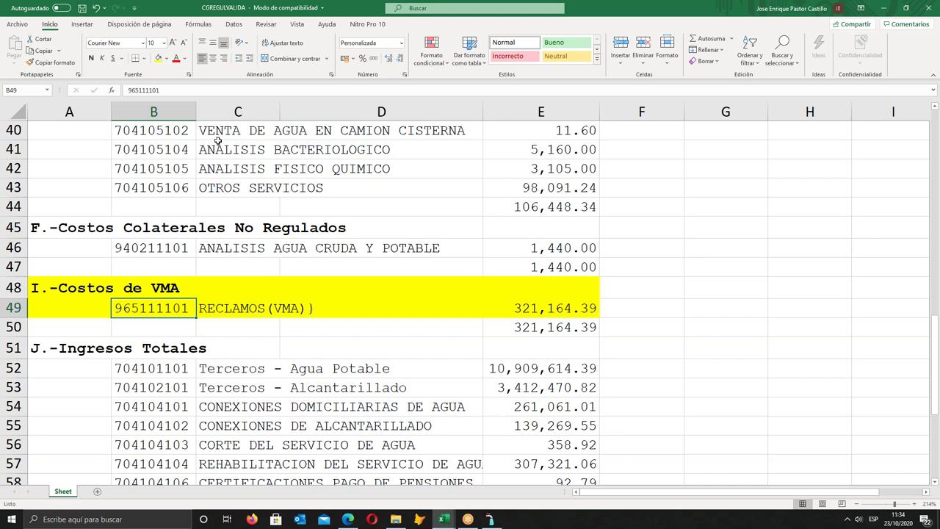
{"action": "left_click", "coordinate": [260, 304]}
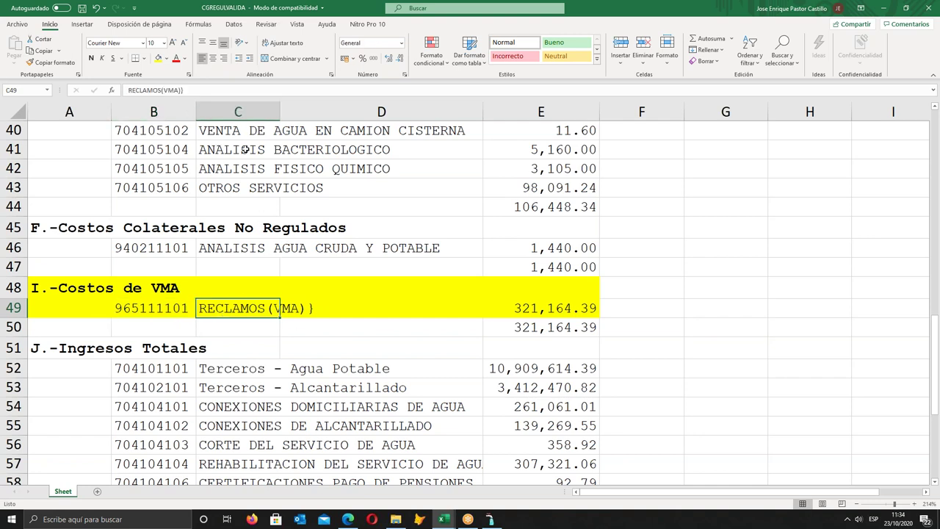
{"action": "left_click", "coordinate": [204, 91]}
{"action": "key", "text": "BackSpace"}
{"action": "key", "text": "Return"}
{"action": "left_click", "coordinate": [159, 307]}
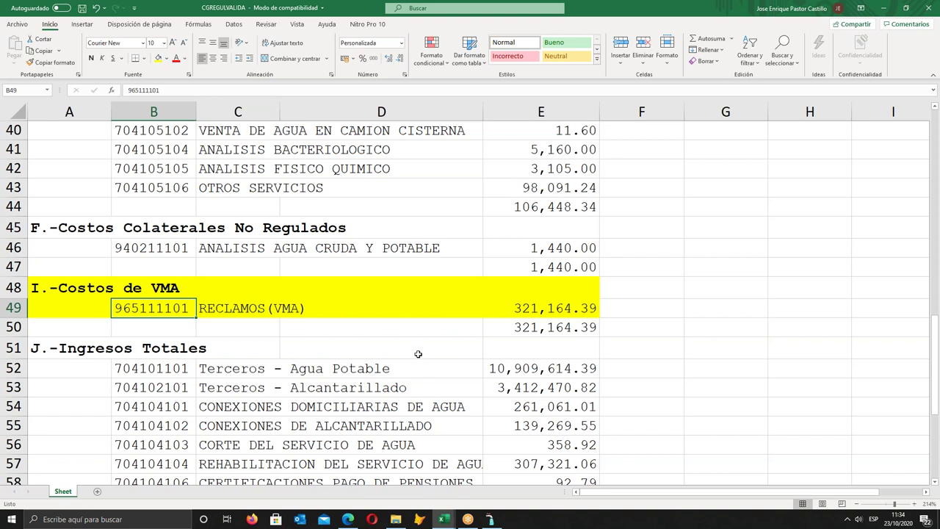
- Switch to AVALON, open the Cuentas Contables table and search the Plan Contable for account 965
{"action": "left_click", "coordinate": [491, 520]}
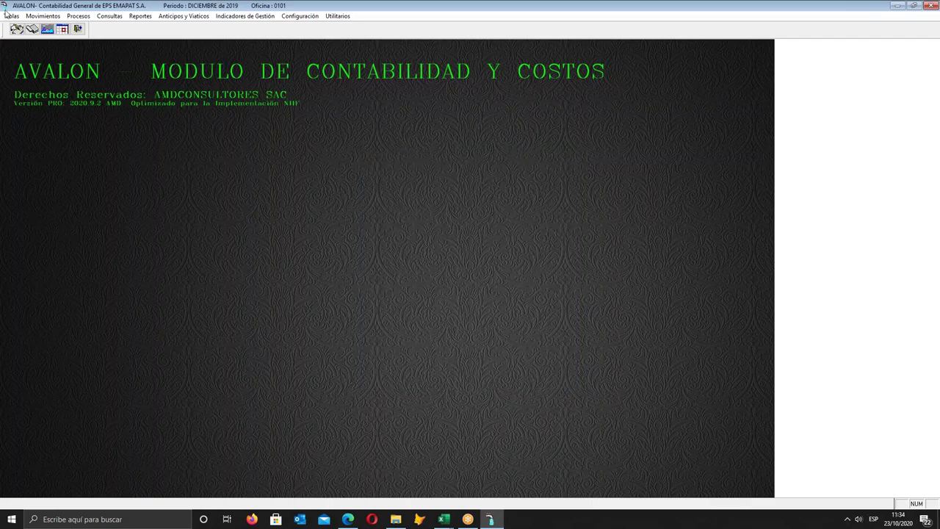
{"action": "left_click", "coordinate": [12, 16]}
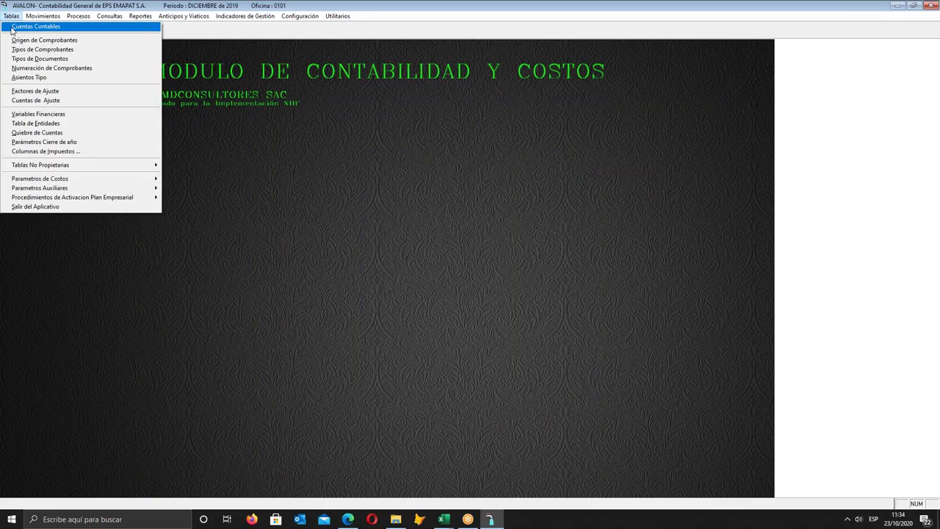
{"action": "left_click", "coordinate": [22, 27]}
{"action": "left_click", "coordinate": [550, 343]}
{"action": "type", "text": "s"}
{"action": "key", "text": "Return"}
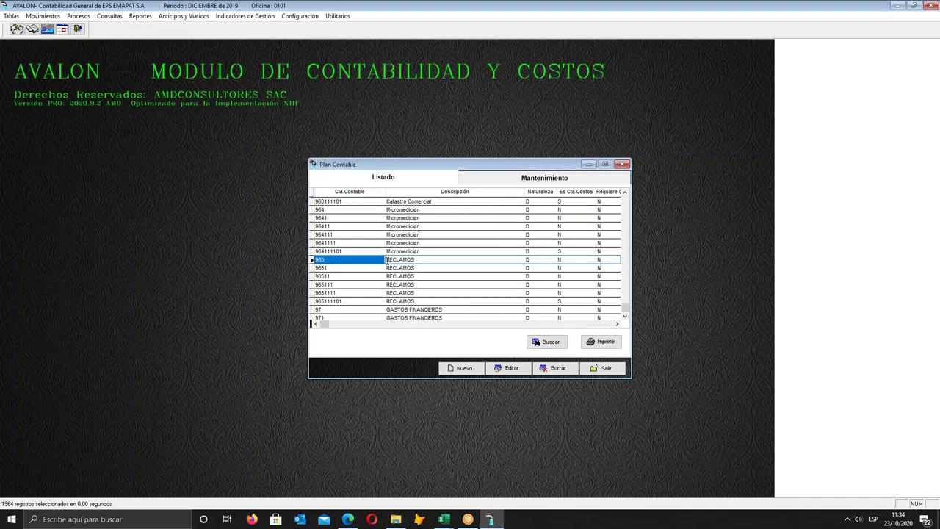
- Change the description of account 965 to VMA and save it
{"action": "left_click", "coordinate": [520, 369]}
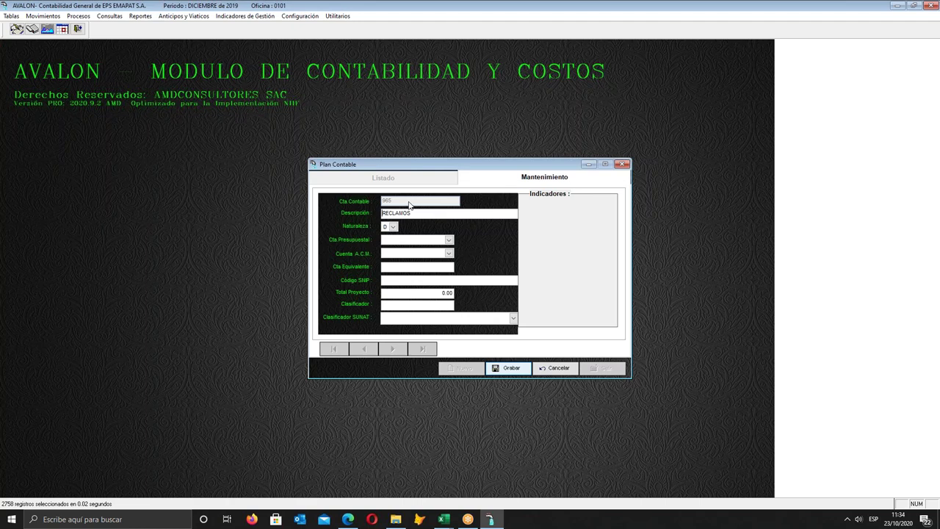
{"action": "left_click_drag", "start_coordinate": [430, 213], "coordinate": [320, 208]}
{"action": "key", "text": "Caps_Lock"}
{"action": "type", "text": "VMN"}
{"action": "key", "text": "BackSpace"}
{"action": "key", "text": "BackSpace"}
{"action": "key", "text": "BackSpace"}
{"action": "left_click", "coordinate": [511, 370]}
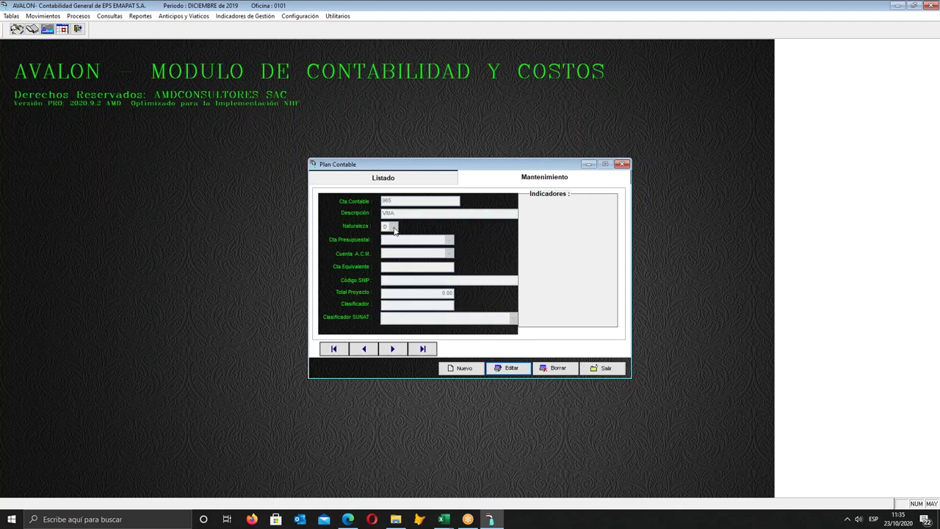
- Change the description of account 9651 to VMA and save the record
{"action": "left_click", "coordinate": [366, 176]}
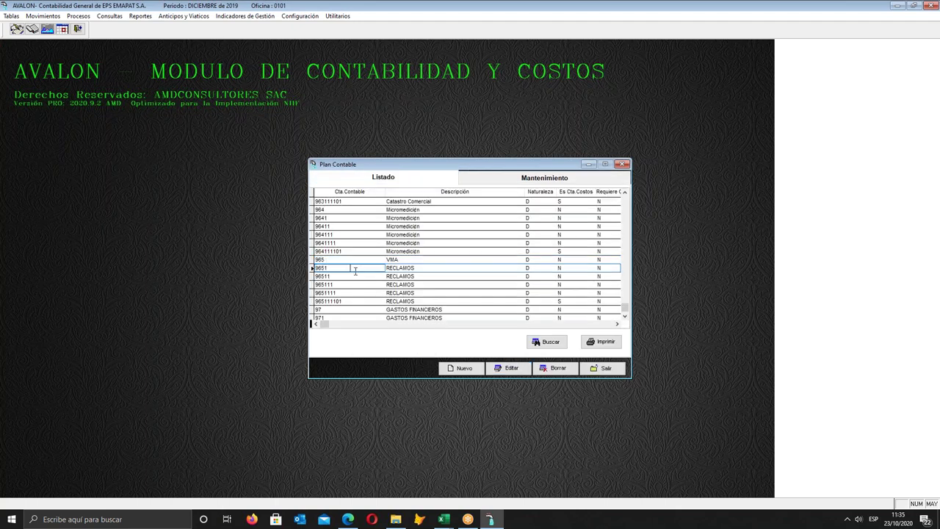
{"action": "left_click", "coordinate": [515, 177]}
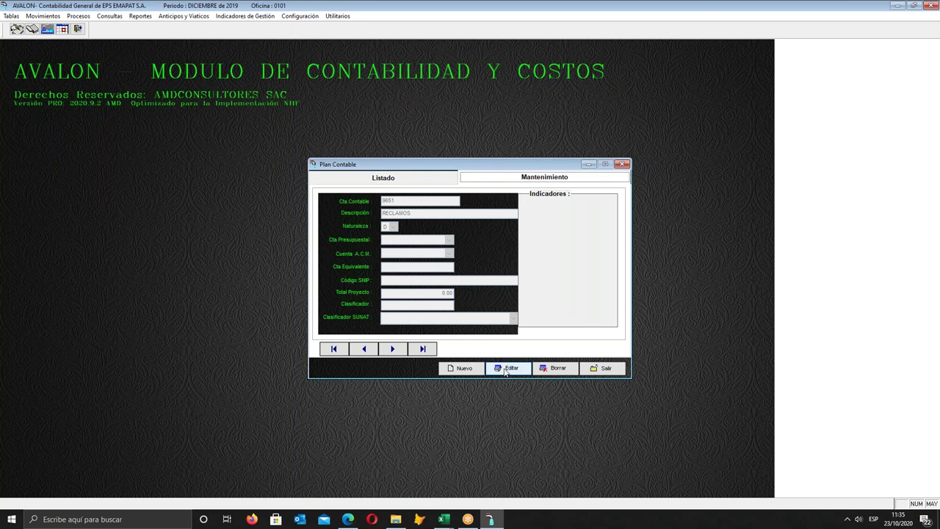
{"action": "left_click", "coordinate": [511, 369]}
{"action": "left_click_drag", "start_coordinate": [431, 213], "coordinate": [379, 213]}
{"action": "type", "text": "VMA"}
{"action": "left_click", "coordinate": [508, 367]}
- Select account 96511 in the account list, replace its description with VMA and save it
{"action": "left_click", "coordinate": [382, 177]}
{"action": "left_click", "coordinate": [404, 276]}
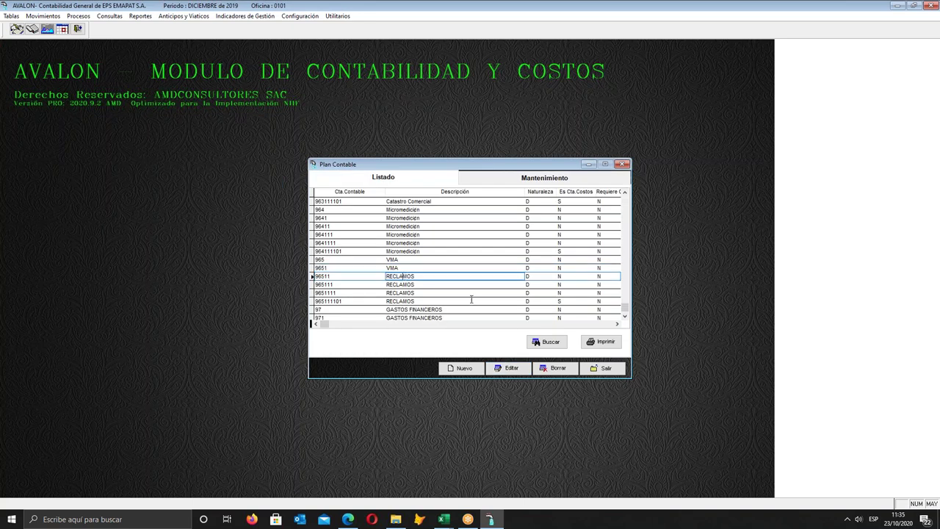
{"action": "left_click", "coordinate": [508, 370]}
{"action": "left_click_drag", "start_coordinate": [437, 213], "coordinate": [304, 196]}
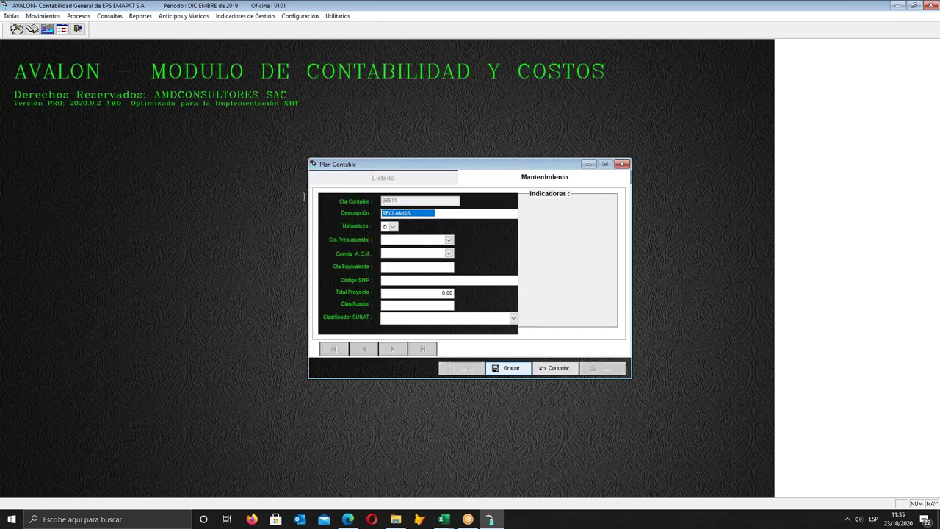
{"action": "type", "text": "V"}
{"action": "left_click", "coordinate": [508, 369]}
- Select account 965111 in the account list, replace its description with VMA and save it
{"action": "left_click", "coordinate": [396, 178]}
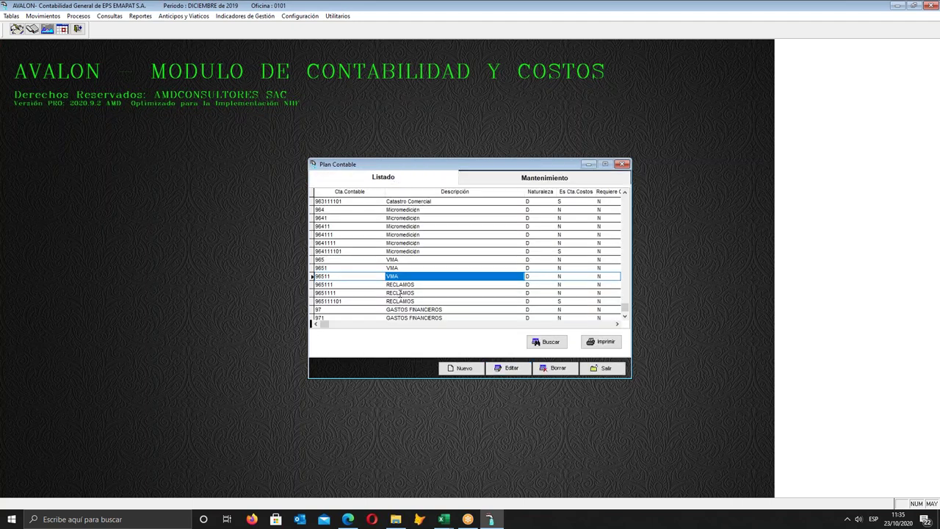
{"action": "left_click", "coordinate": [400, 285]}
{"action": "left_click", "coordinate": [511, 368]}
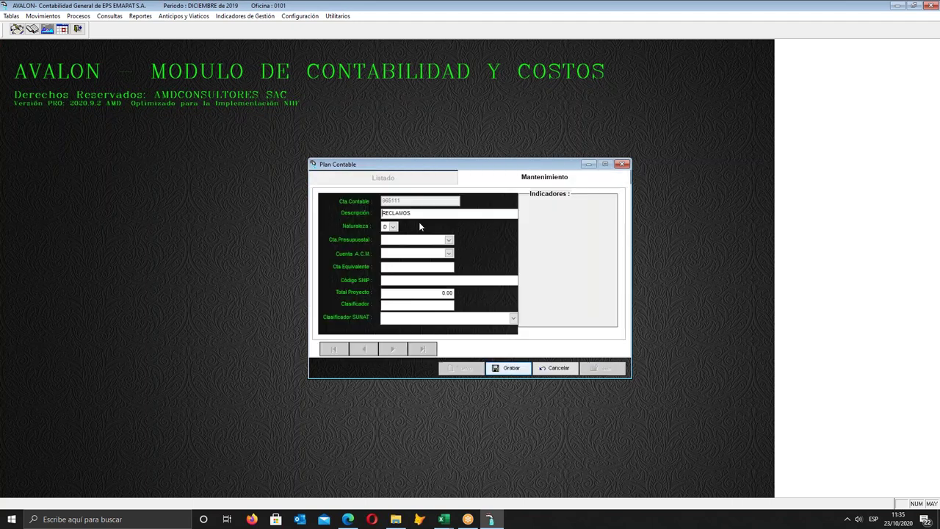
{"action": "type", "text": "VMA"}
{"action": "left_click", "coordinate": [513, 369]}
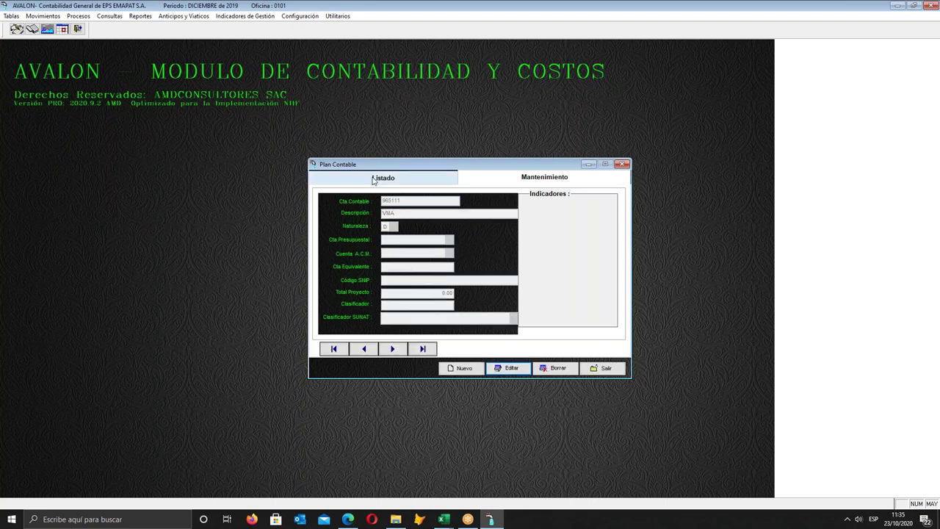
- Edit account 9651111 so its description is VMA and save the change
{"action": "left_click", "coordinate": [406, 293]}
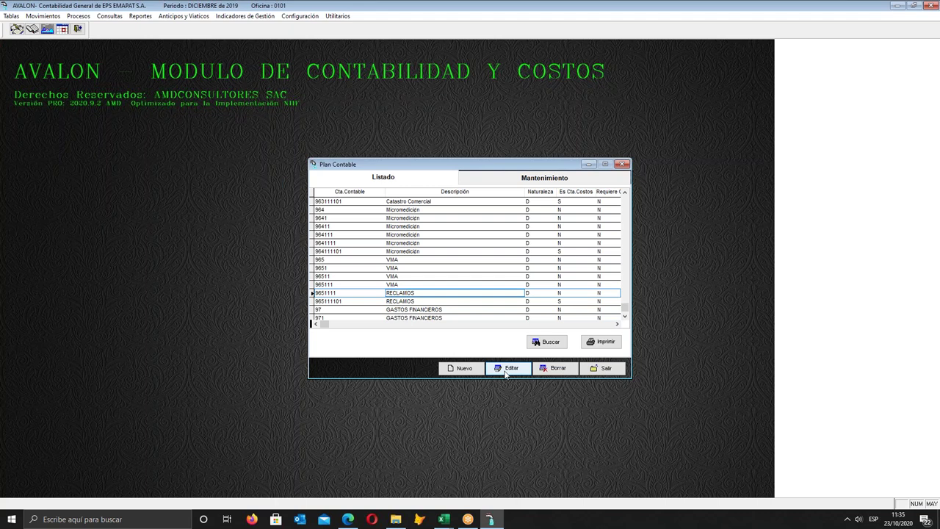
{"action": "left_click", "coordinate": [507, 368]}
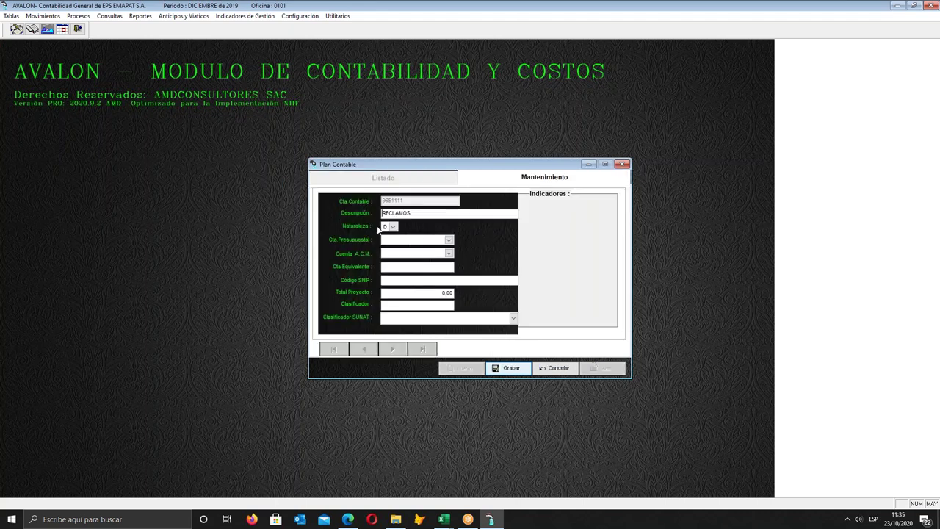
{"action": "type", "text": "VMA"}
{"action": "left_click", "coordinate": [511, 368]}
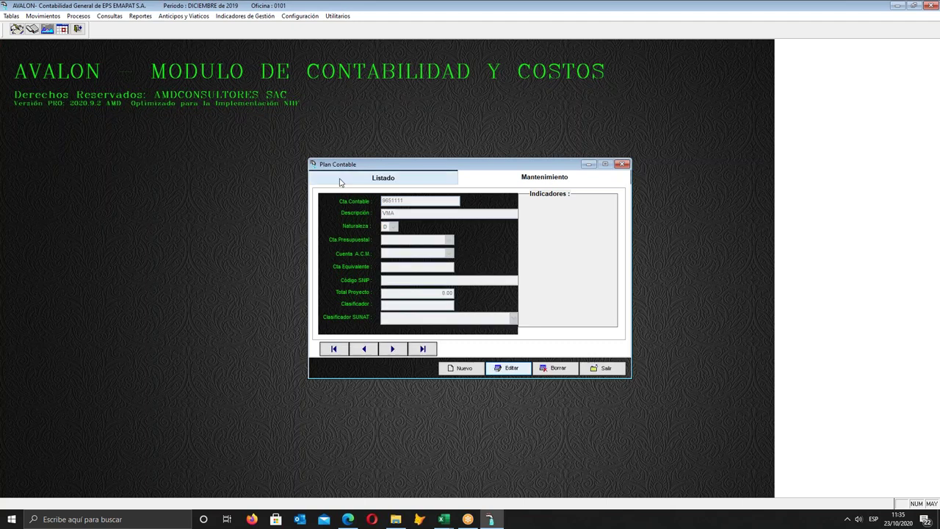
- Set the description of cost account 965111101 to VMA and save the record
{"action": "left_click", "coordinate": [372, 179]}
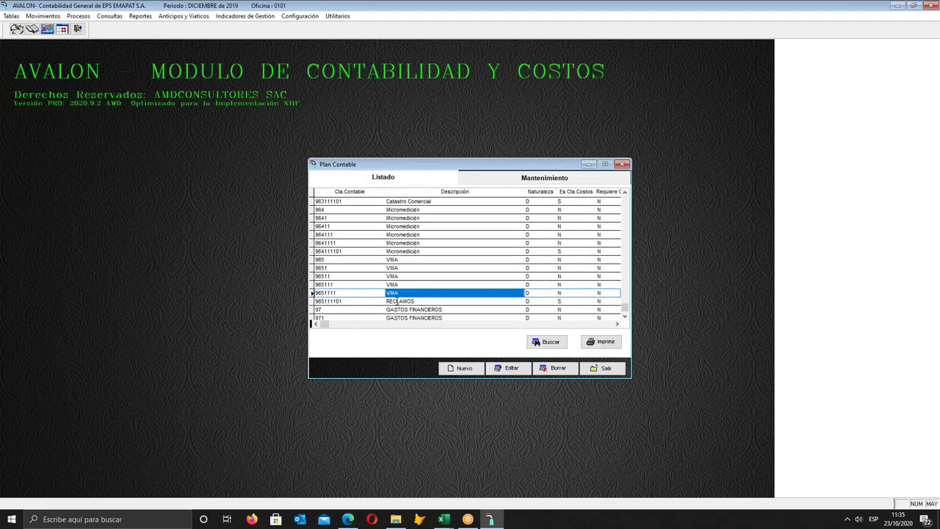
{"action": "left_click", "coordinate": [397, 301]}
{"action": "left_click", "coordinate": [507, 368]}
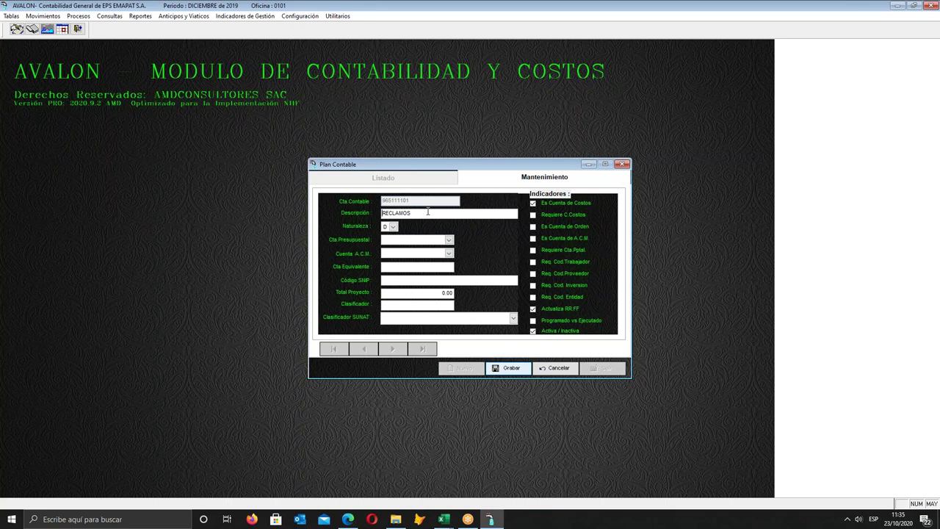
{"action": "left_click_drag", "start_coordinate": [425, 213], "coordinate": [288, 213]}
{"action": "type", "text": "VMA"}
{"action": "key", "text": "Return"}
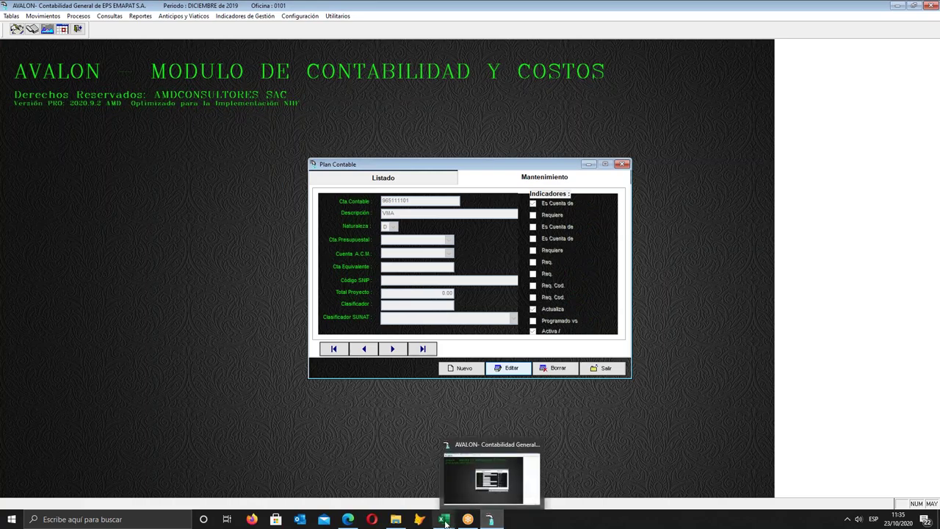
- Compare the RECLAMOS(VMA) entry in CGREGULVALIDA's cell C49 with the 965 accounts in AVALON's Plan Contable list
{"action": "mouse_move", "coordinate": [444, 520]}
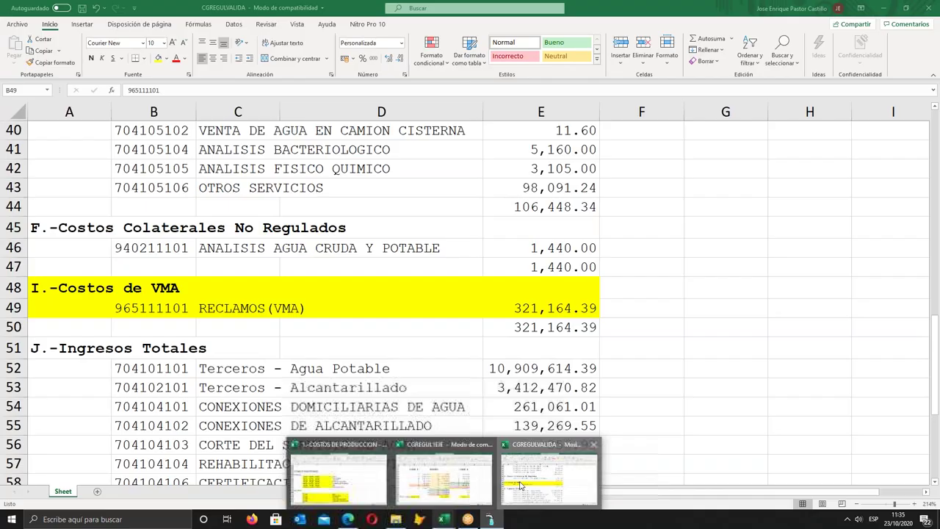
{"action": "left_click", "coordinate": [549, 479]}
{"action": "left_click", "coordinate": [234, 310]}
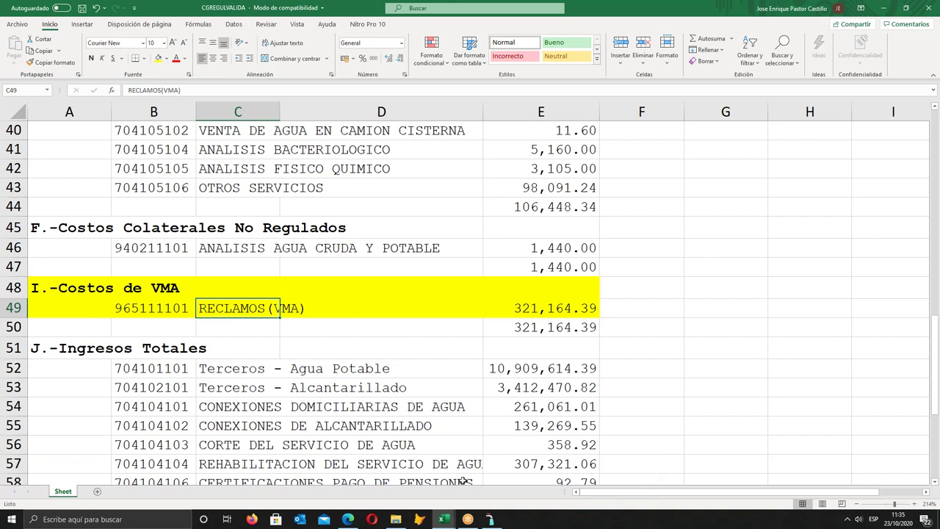
{"action": "left_click", "coordinate": [490, 520]}
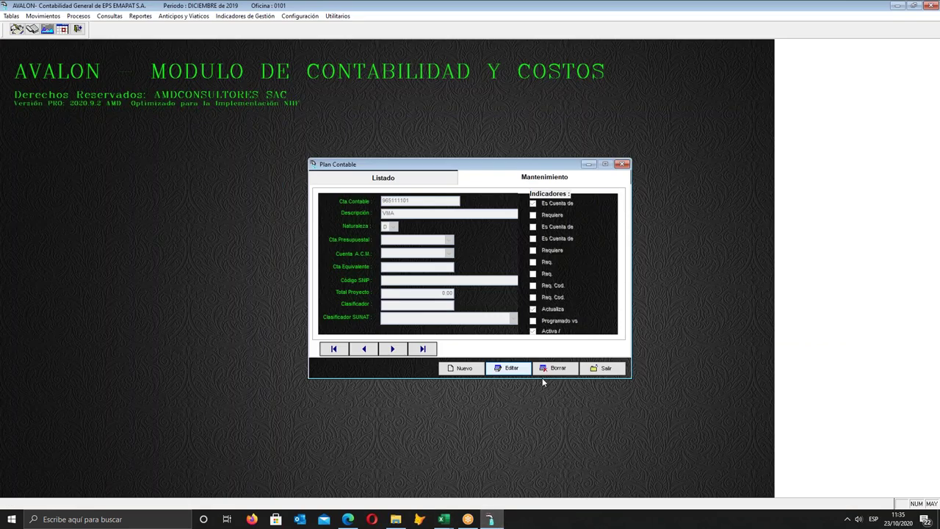
{"action": "left_click", "coordinate": [366, 182]}
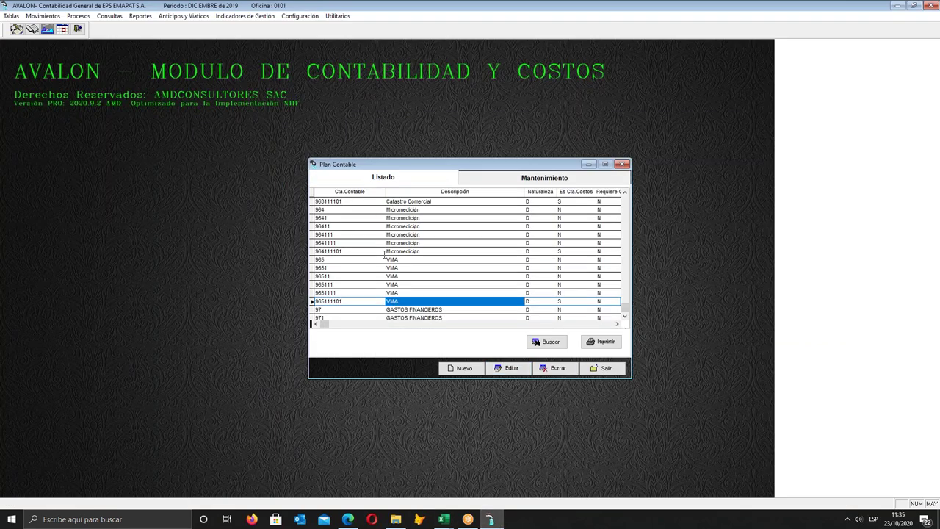
- Search the Plan Contable for account 96 and select cost account 962111101, FACTURACION Y COBRANZA
{"action": "left_click", "coordinate": [531, 338]}
{"action": "type", "text": "96"}
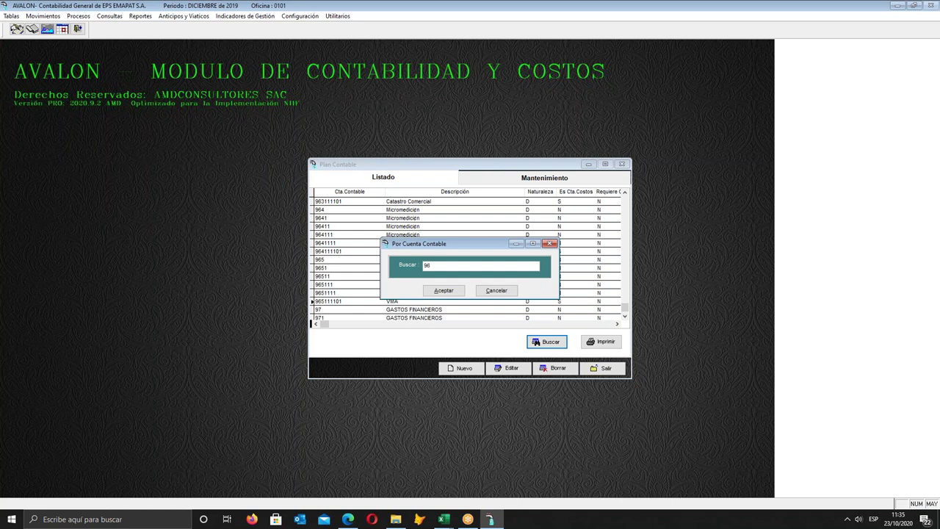
{"action": "left_click", "coordinate": [444, 291]}
{"action": "scroll", "coordinate": [443, 296], "scroll_direction": "down", "scroll_amount": 5}
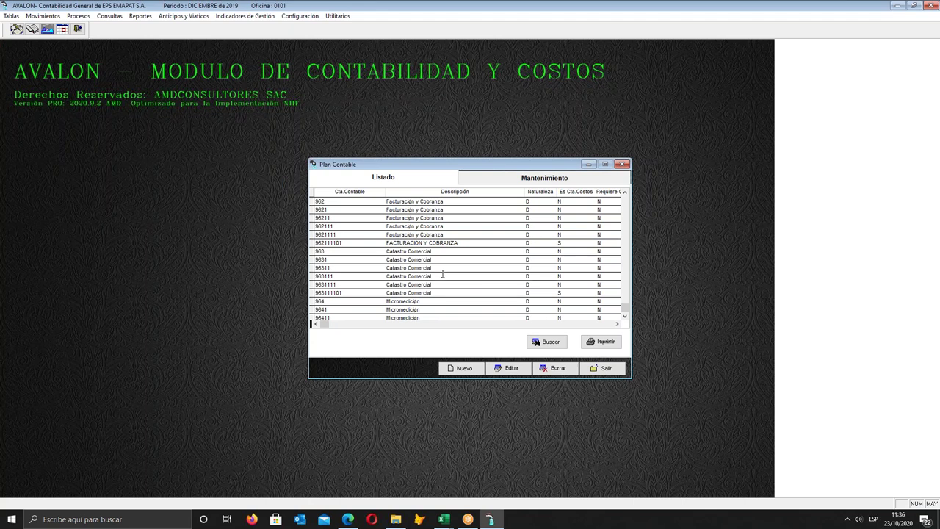
{"action": "scroll", "coordinate": [441, 270], "scroll_direction": "up", "scroll_amount": 1}
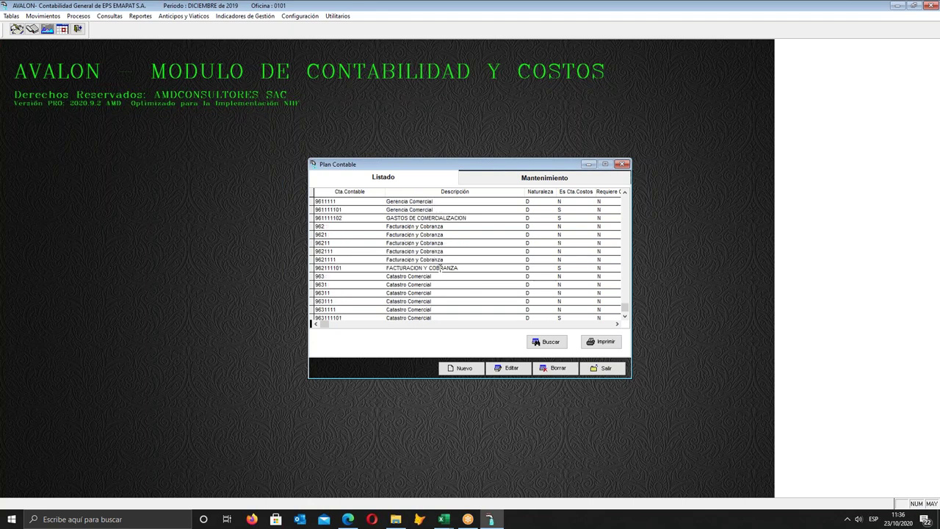
{"action": "scroll", "coordinate": [395, 285], "scroll_direction": "down", "scroll_amount": 1}
{"action": "left_click", "coordinate": [358, 286]}
{"action": "left_click", "coordinate": [362, 242]}
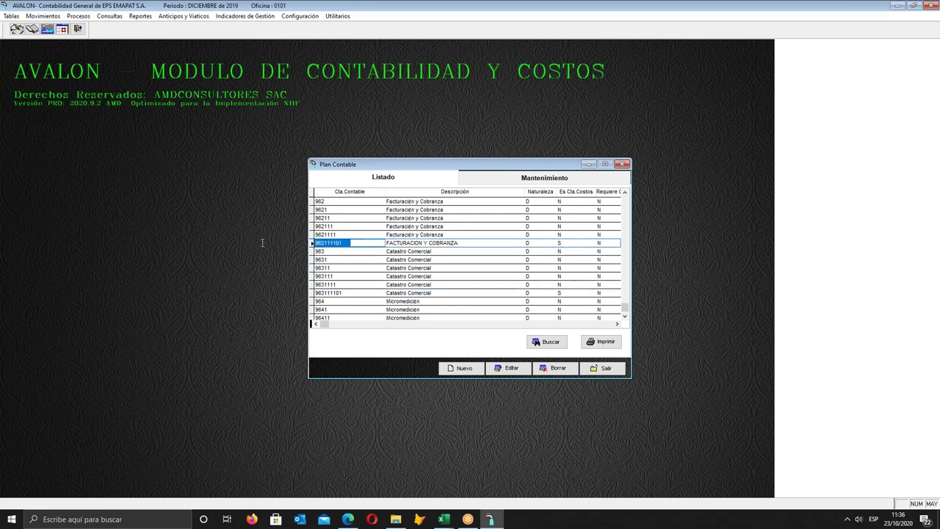
- Create account 962111102 with the description RECLAMOS, save it and find it in the account list
{"action": "left_click", "coordinate": [462, 368]}
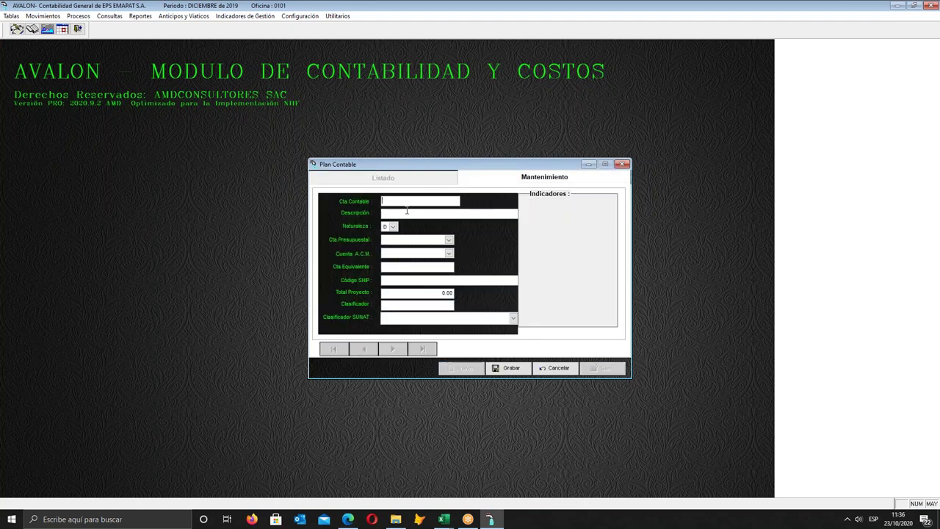
{"action": "key", "text": "BackSpace"}
{"action": "key", "text": "Return"}
{"action": "type", "text": "RECLAMOS"}
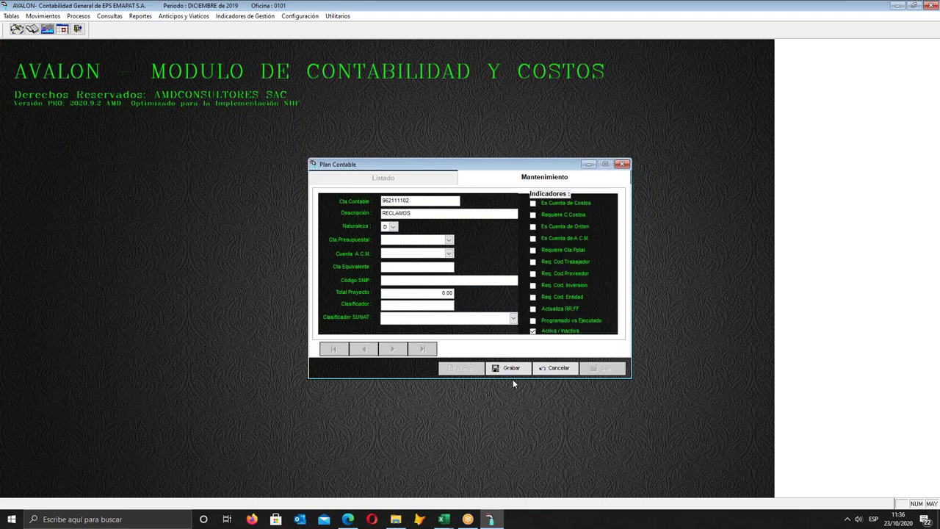
{"action": "left_click", "coordinate": [511, 369]}
{"action": "left_click", "coordinate": [382, 180]}
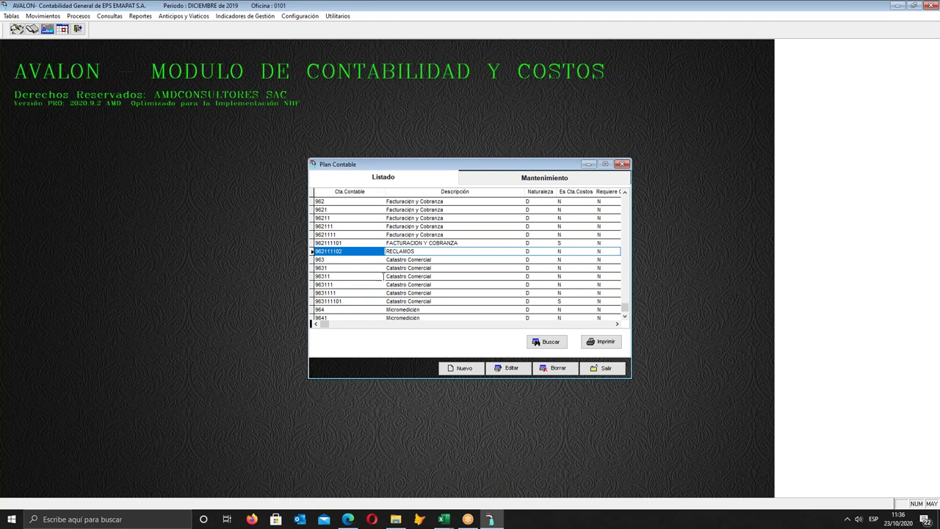
{"action": "key", "text": "Down"}
{"action": "key", "text": "Up"}
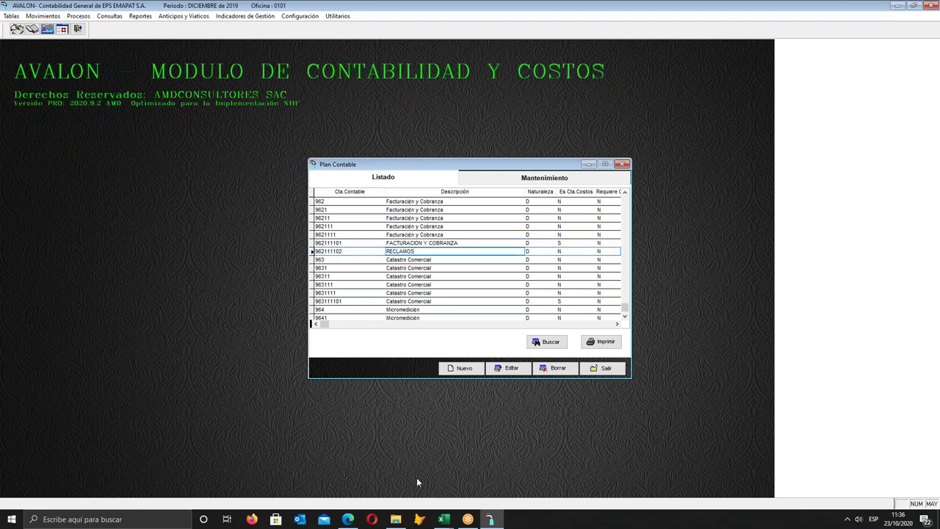
- Check the account code of the RECLAMOS(VMA) row in the CGREGULVALIDA workbook, and close the Plan Contable in AVALON
{"action": "left_click", "coordinate": [443, 519]}
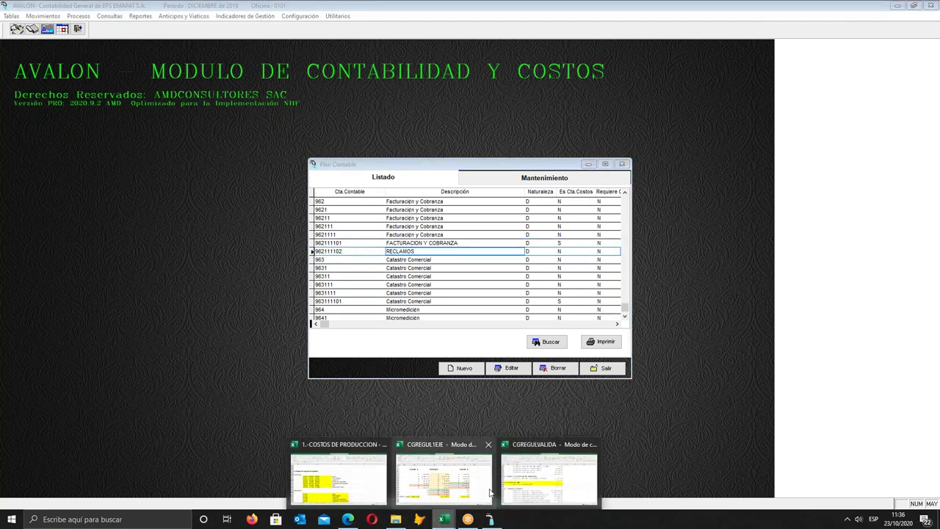
{"action": "left_click", "coordinate": [518, 488]}
{"action": "left_click", "coordinate": [490, 315]}
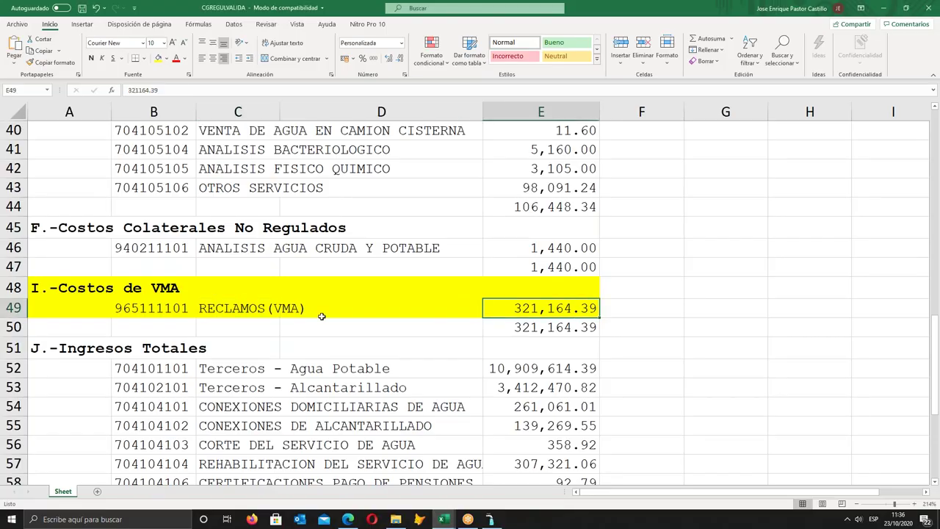
{"action": "left_click", "coordinate": [144, 315]}
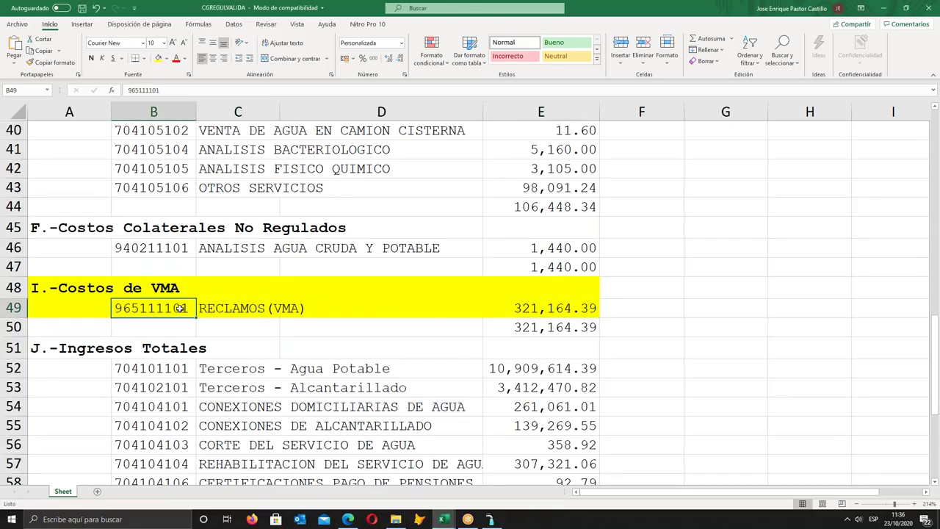
{"action": "left_click", "coordinate": [490, 521]}
{"action": "left_click", "coordinate": [596, 371]}
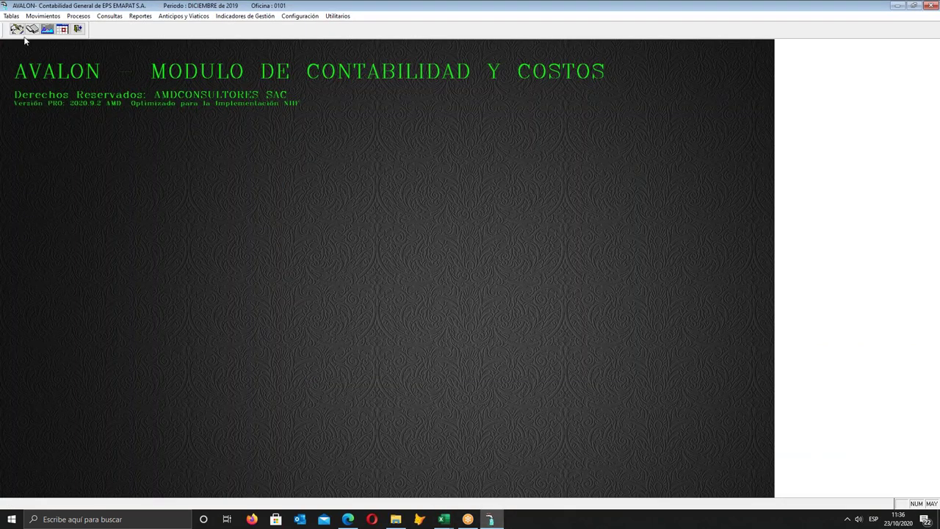
- Open the Tabla de Sub Costos(Actividades) and examine the record of cost centre 90141105 RECLAMOS
{"action": "left_click", "coordinate": [11, 16]}
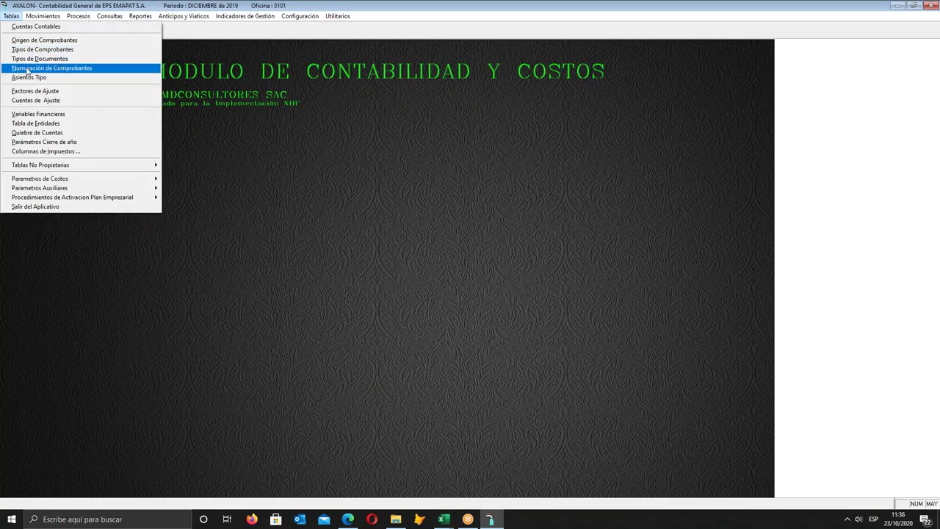
{"action": "mouse_move", "coordinate": [114, 179]}
{"action": "left_click", "coordinate": [253, 216]}
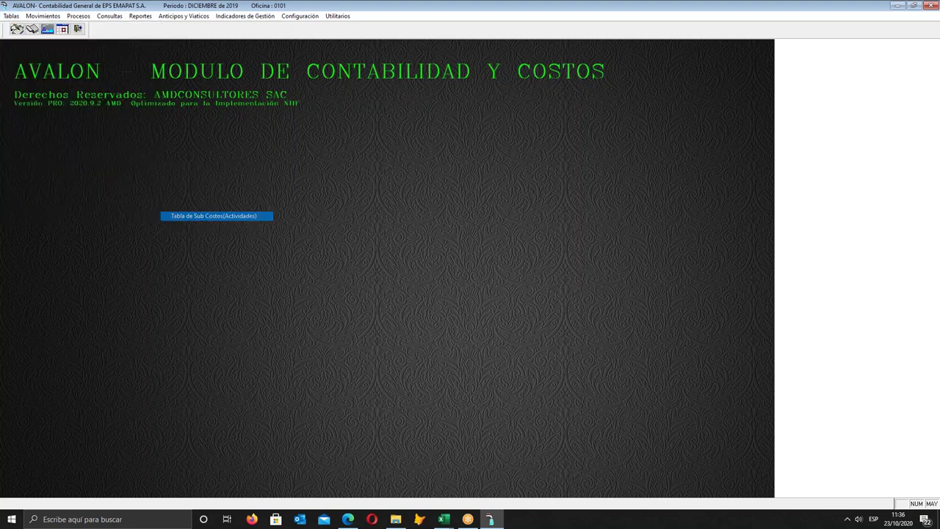
{"action": "scroll", "coordinate": [383, 275], "scroll_direction": "down", "scroll_amount": 10}
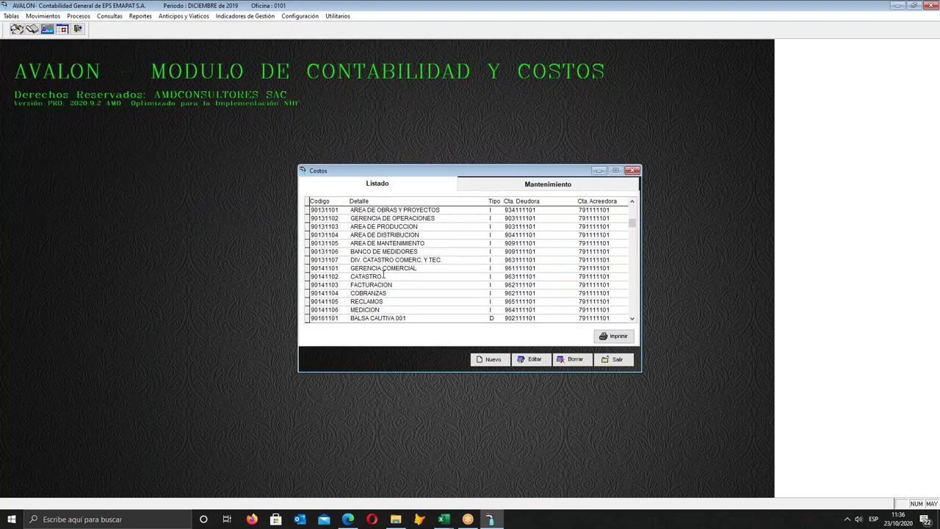
{"action": "left_click", "coordinate": [381, 301]}
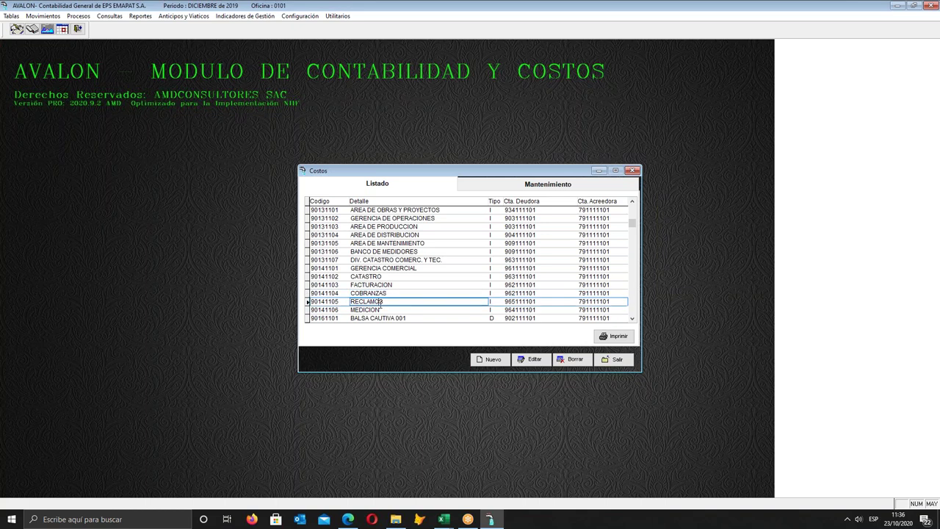
{"action": "left_click", "coordinate": [310, 302]}
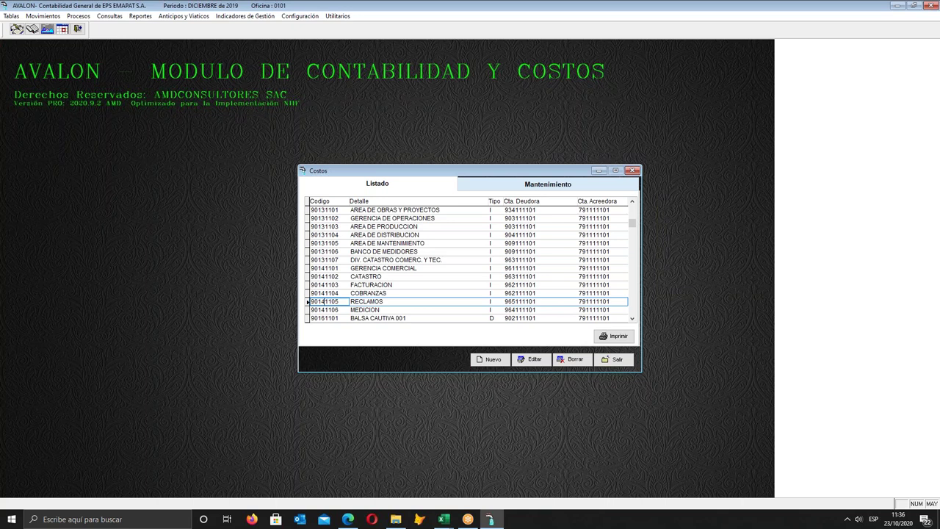
{"action": "double_click", "coordinate": [319, 301]}
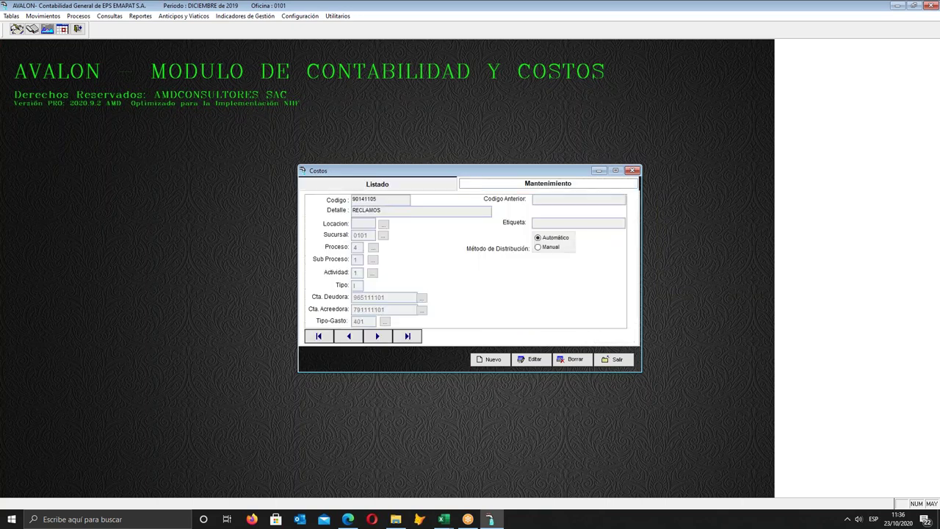
{"action": "left_click", "coordinate": [377, 184]}
{"action": "left_click", "coordinate": [356, 303]}
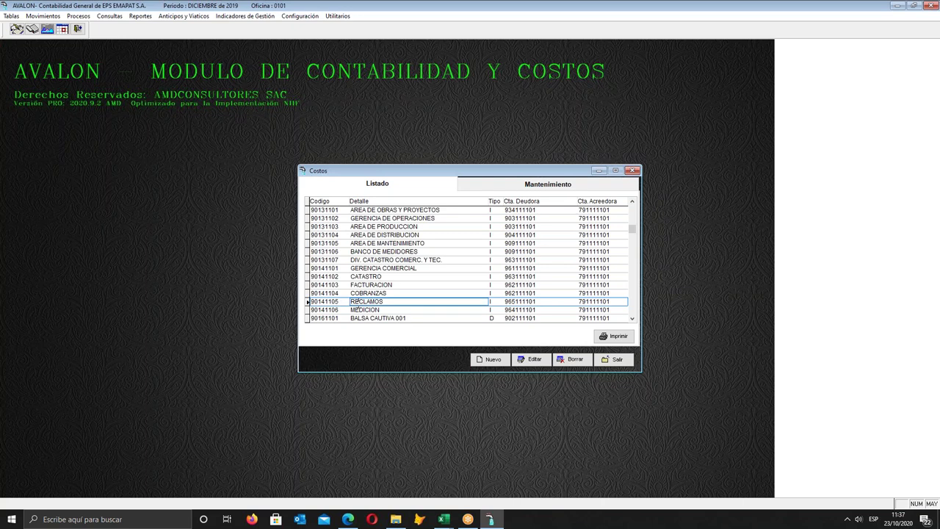
- Set the Cta. Deudora of cost centre 90141105 RECLAMOS to account 962111102 and save the record
{"action": "left_click", "coordinate": [561, 301]}
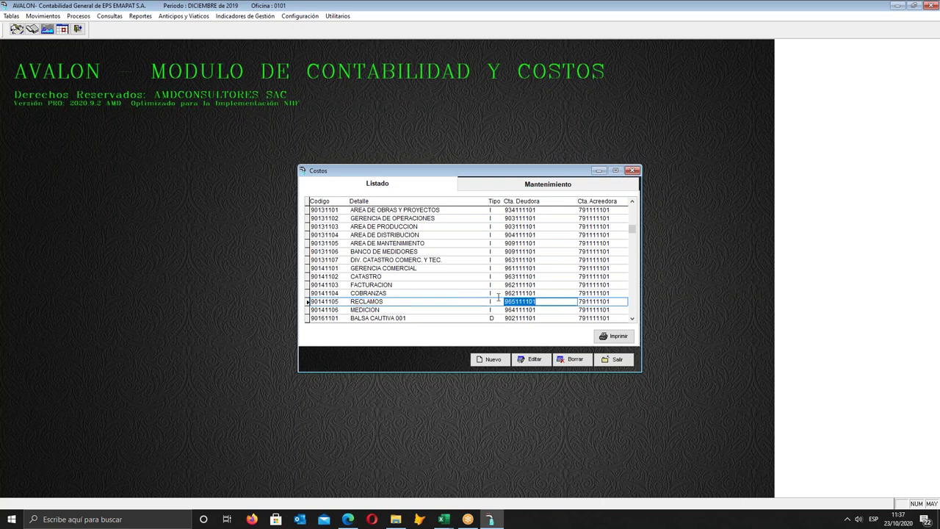
{"action": "left_click", "coordinate": [529, 359]}
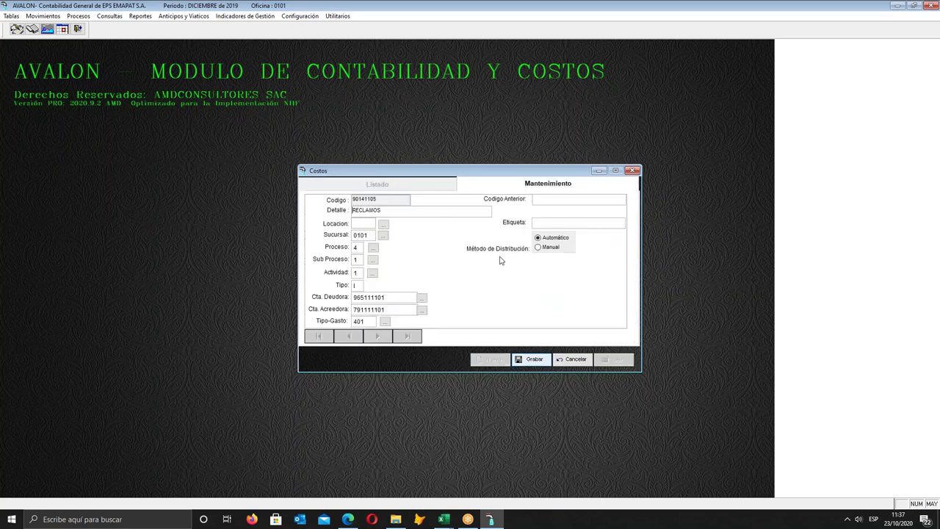
{"action": "left_click", "coordinate": [421, 298]}
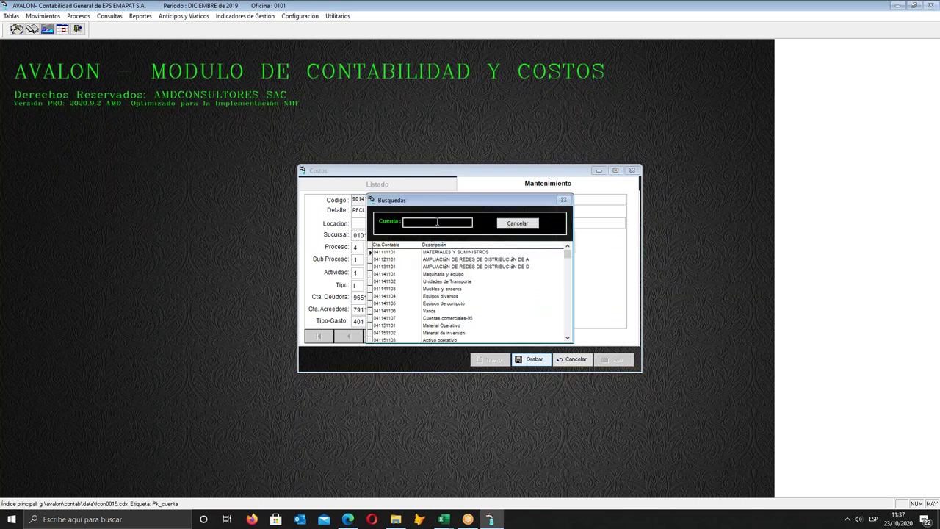
{"action": "type", "text": "96"}
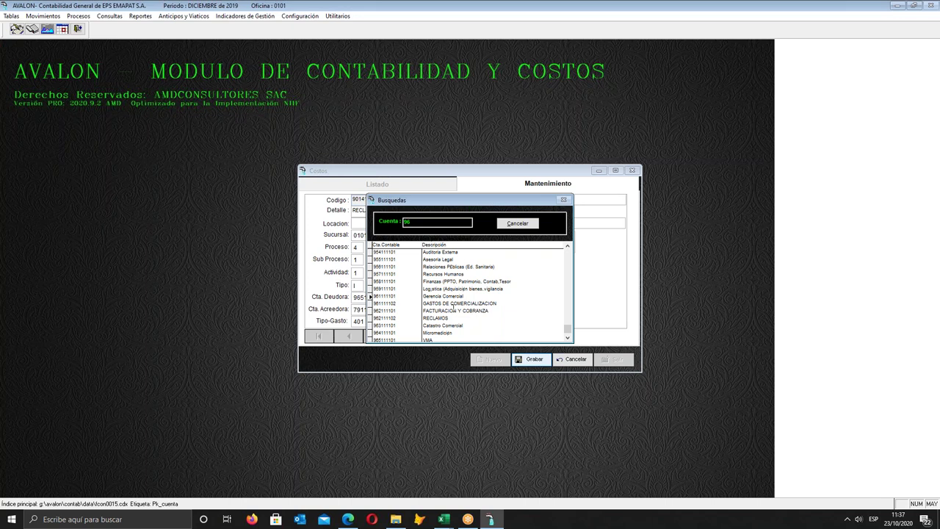
{"action": "left_click", "coordinate": [436, 324]}
{"action": "left_click", "coordinate": [436, 317]}
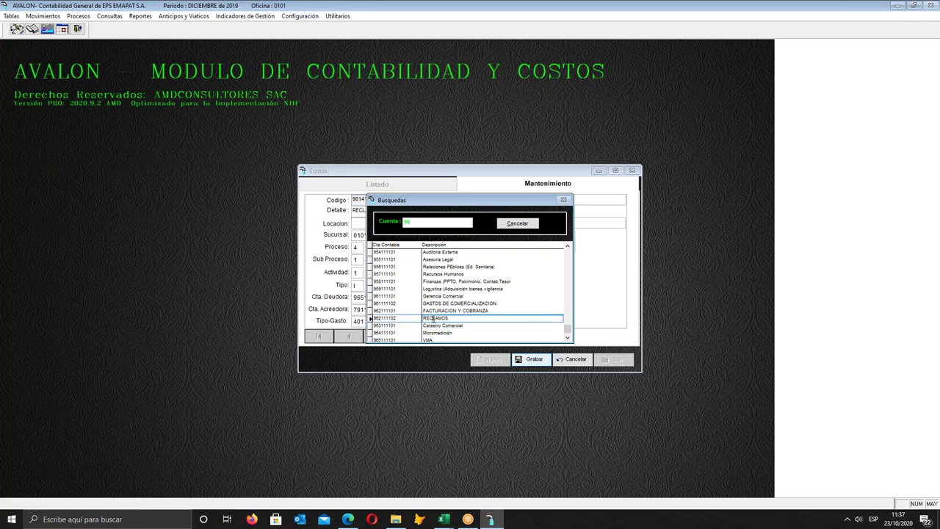
{"action": "double_click", "coordinate": [435, 318]}
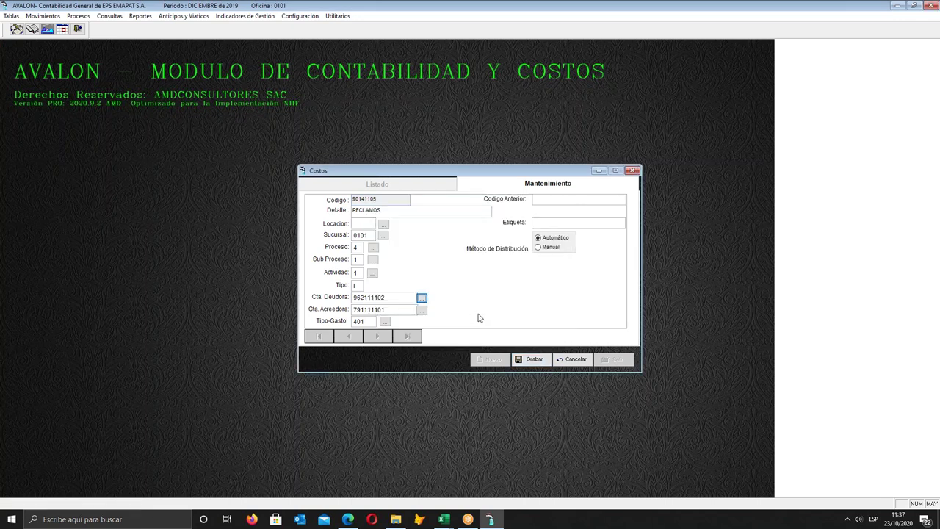
{"action": "left_click", "coordinate": [535, 360]}
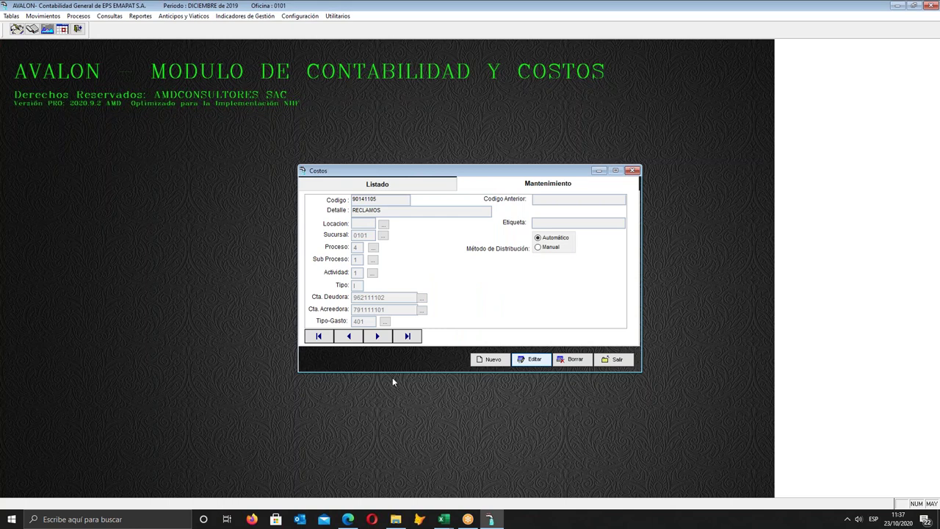
- Check the debit account of the RECLAMOS row in the cost list and close the table
{"action": "left_click", "coordinate": [381, 184]}
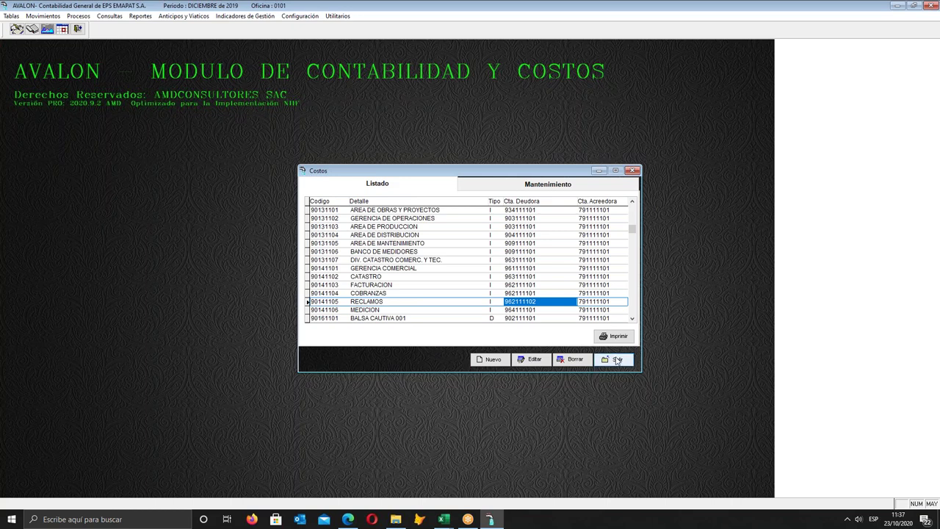
{"action": "left_click", "coordinate": [542, 302]}
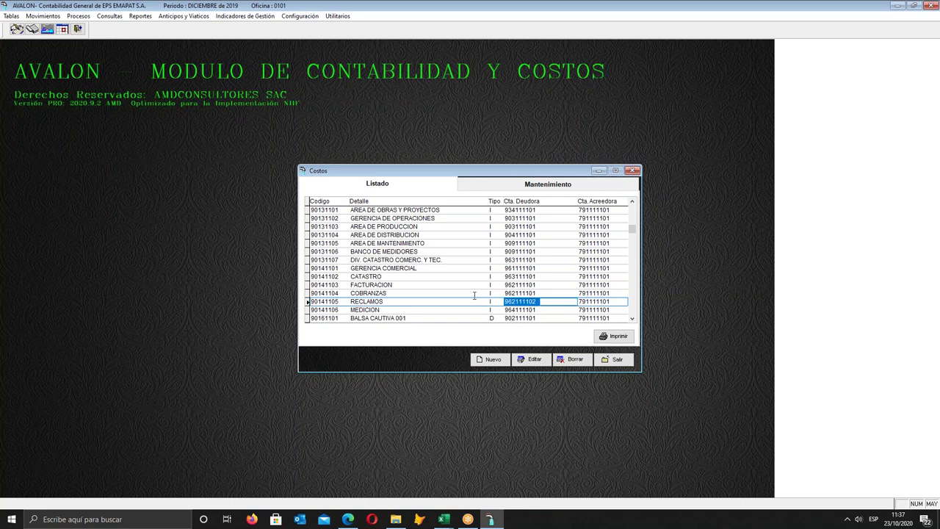
{"action": "left_click", "coordinate": [612, 360]}
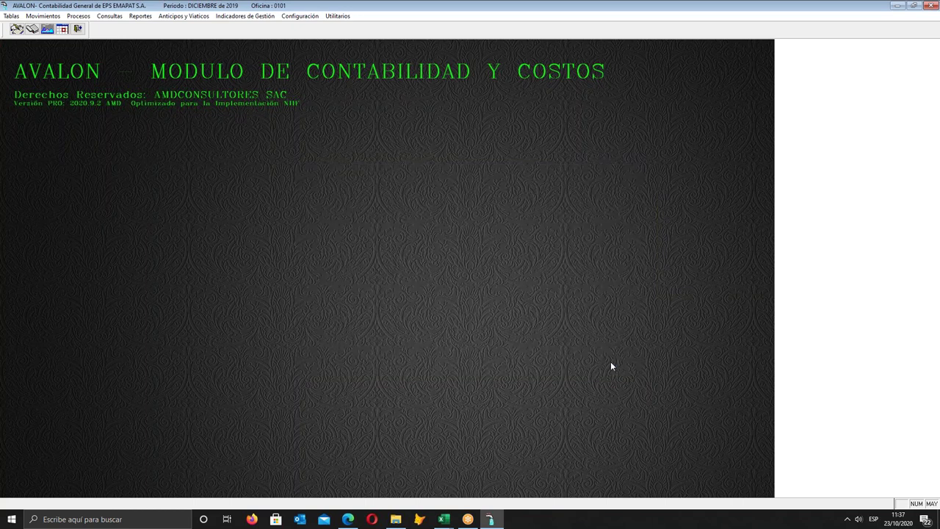
- Show the Genera Asientos (9-79) process among the monthly closing options
{"action": "left_click", "coordinate": [78, 16]}
{"action": "mouse_move", "coordinate": [84, 28]}
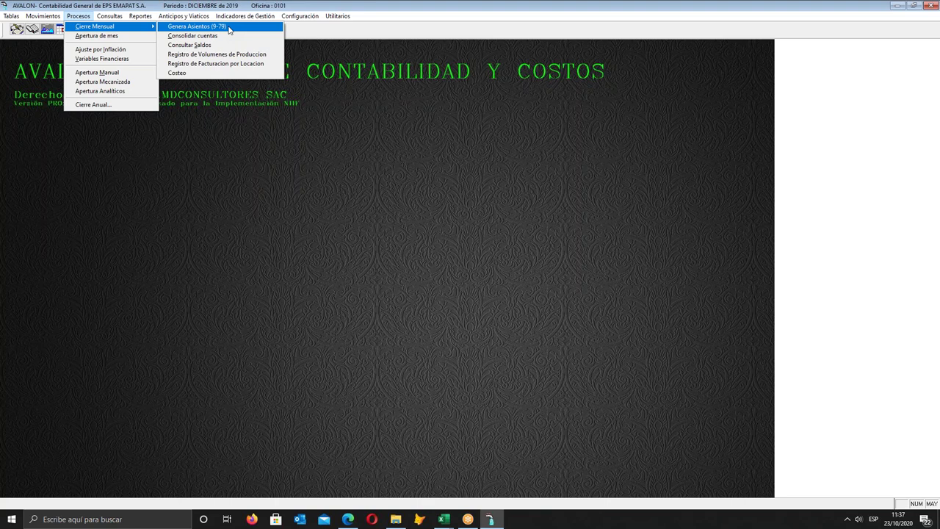
- Reopen the Tabla de Sub Costos(Actividades) and review the debit accounts down to cost centre 90141105 RECLAMOS
{"action": "mouse_move", "coordinate": [11, 15]}
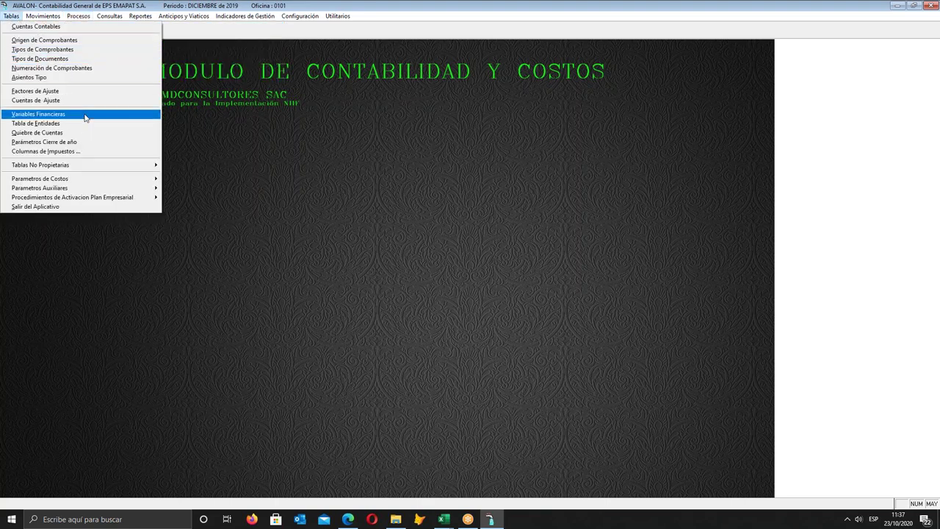
{"action": "mouse_move", "coordinate": [106, 179]}
{"action": "left_click", "coordinate": [248, 220]}
{"action": "left_click", "coordinate": [387, 302]}
{"action": "scroll", "coordinate": [393, 298], "scroll_direction": "down", "scroll_amount": 6}
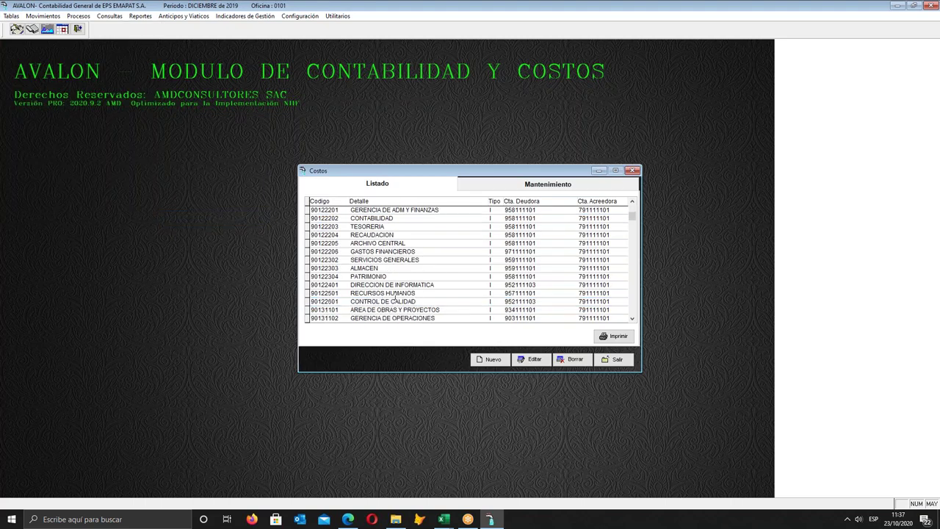
{"action": "left_click", "coordinate": [395, 277]}
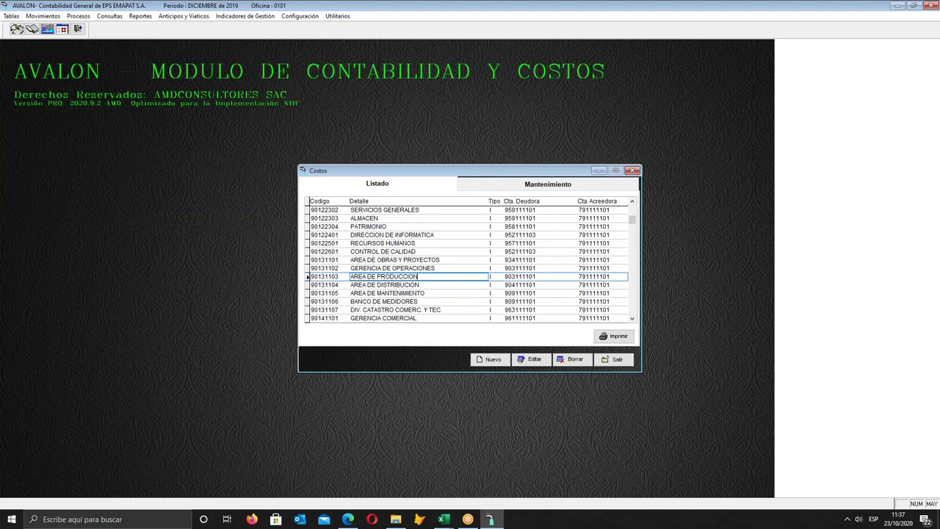
{"action": "scroll", "coordinate": [380, 293], "scroll_direction": "down", "scroll_amount": 3}
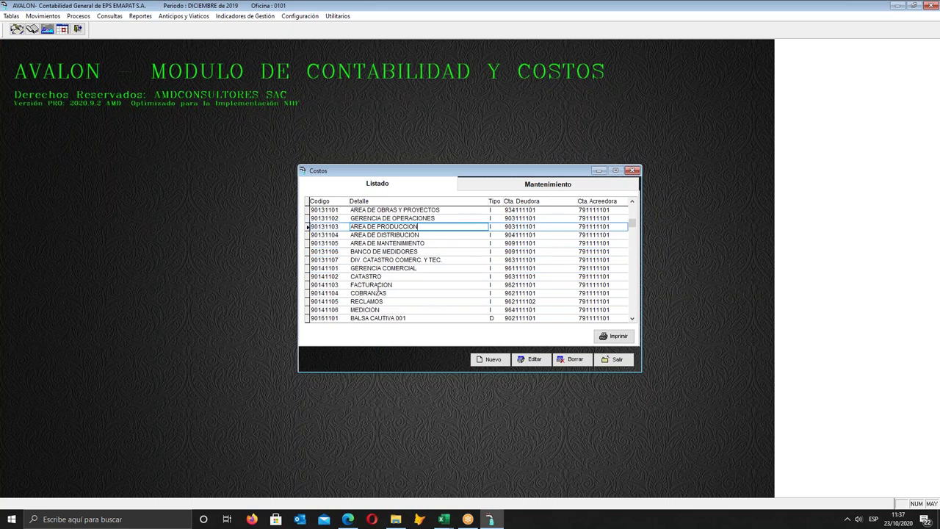
{"action": "left_click", "coordinate": [371, 277]}
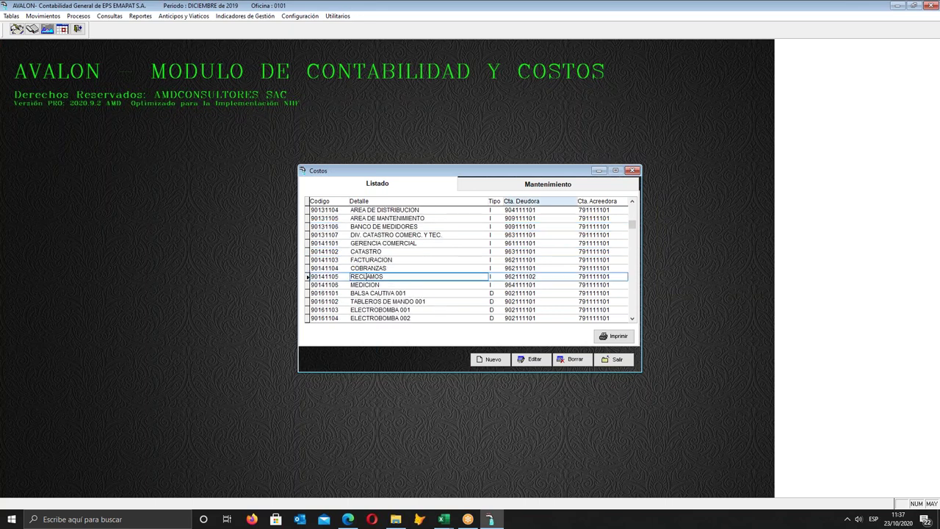
- Examine the Cta. Deudora in the maintenance record of cost centre 90141105 RECLAMOS, then cancel editing and close the Costos table
{"action": "left_click", "coordinate": [547, 184]}
{"action": "left_click", "coordinate": [545, 358]}
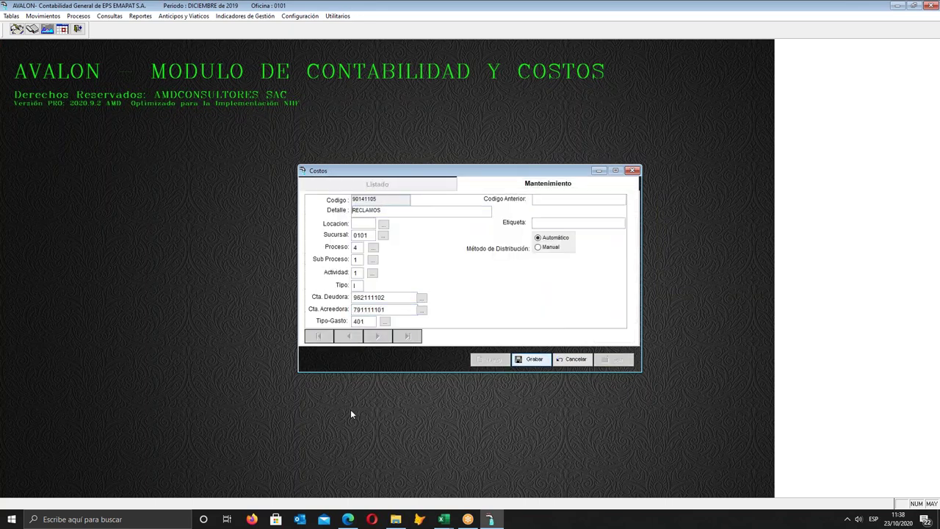
{"action": "left_click", "coordinate": [590, 10]}
{"action": "left_click_drag", "start_coordinate": [391, 296], "coordinate": [434, 277]}
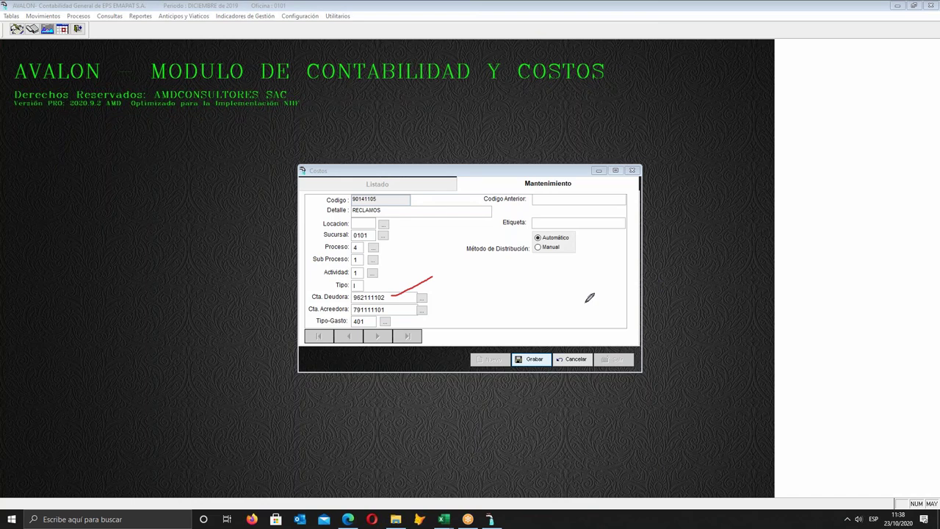
{"action": "mouse_move", "coordinate": [367, 316]}
{"action": "left_mouse_down"}
{"action": "mouse_move", "coordinate": [354, 311]}
{"action": "mouse_move", "coordinate": [351, 326]}
{"action": "mouse_move", "coordinate": [371, 327]}
{"action": "mouse_move", "coordinate": [367, 317]}
{"action": "left_mouse_up"}
{"action": "key", "text": "Escape"}
{"action": "left_click", "coordinate": [571, 359]}
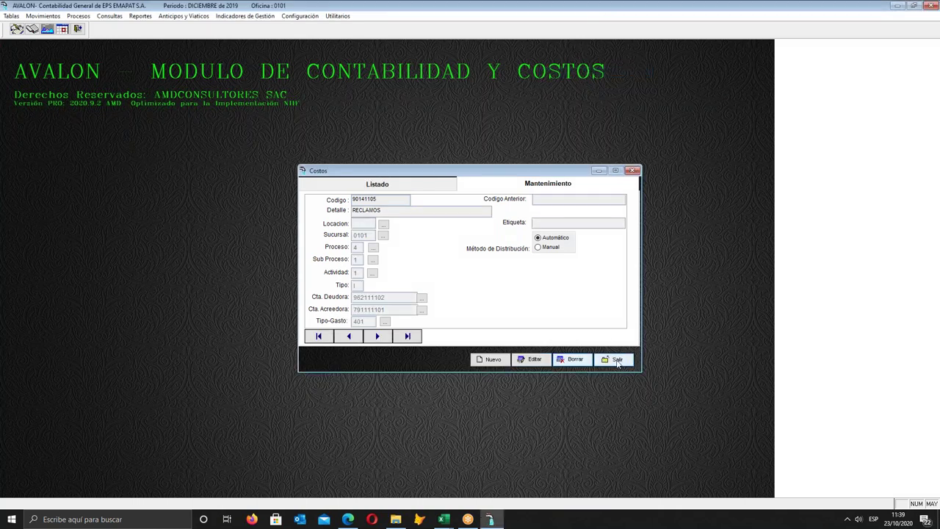
{"action": "left_click", "coordinate": [617, 360]}
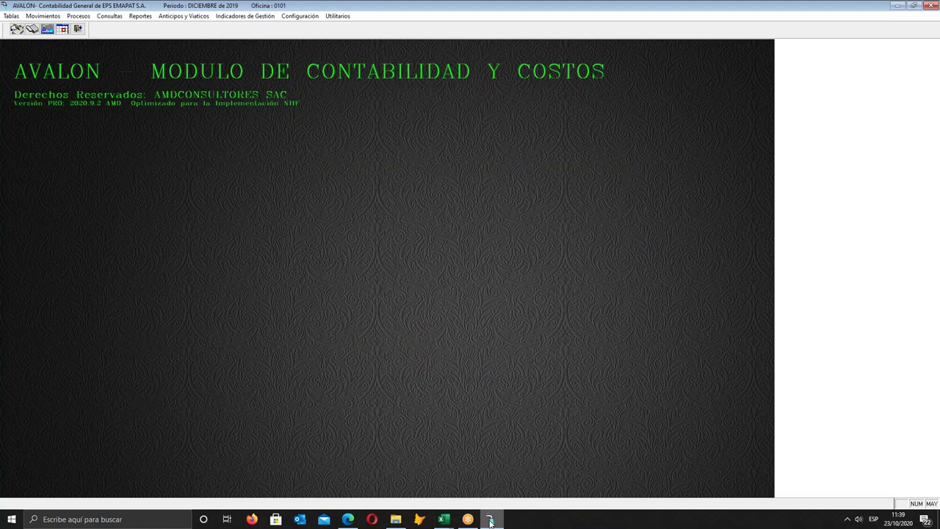
- Examine VMA income account 704104115 in the CGREGULVALIDA workbook and the VMA account group in ANEXO 5 of 1.-COSTOS DE PRODUCCION
{"action": "mouse_move", "coordinate": [491, 522]}
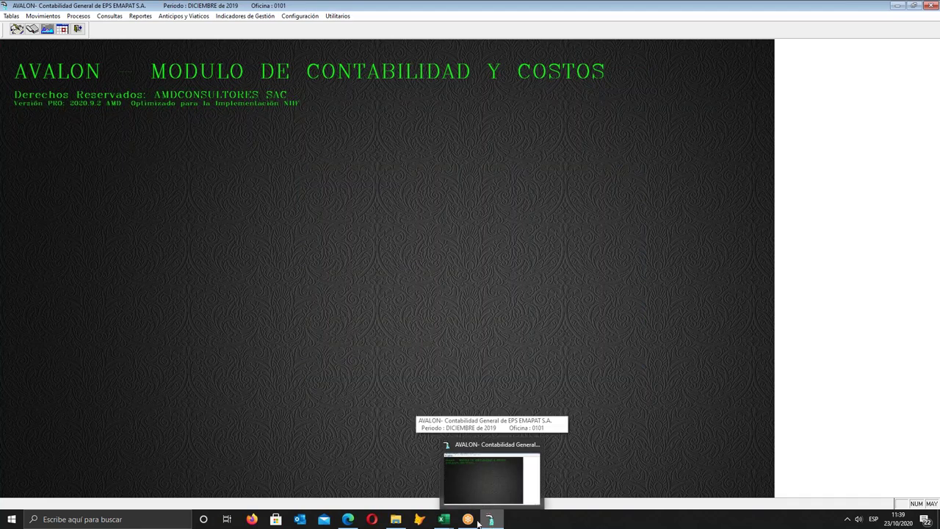
{"action": "left_click", "coordinate": [551, 477]}
{"action": "scroll", "coordinate": [357, 332], "scroll_direction": "up", "scroll_amount": 7}
{"action": "left_click", "coordinate": [277, 309]}
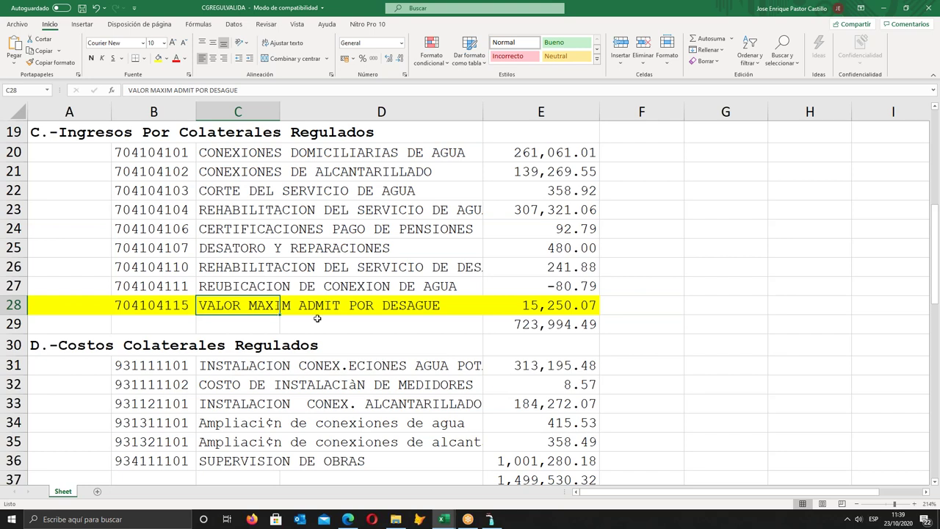
{"action": "left_click", "coordinate": [140, 304]}
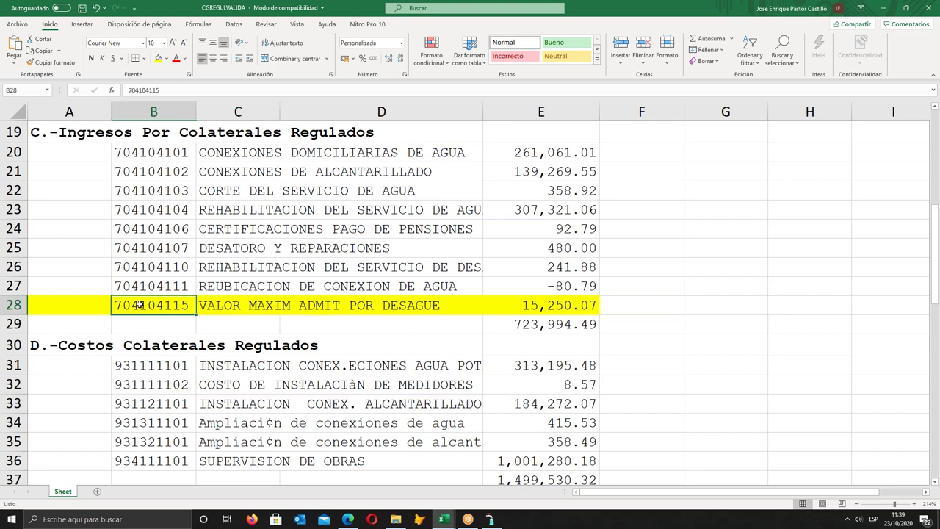
{"action": "left_click", "coordinate": [330, 299]}
{"action": "left_click", "coordinate": [152, 300]}
{"action": "scroll", "coordinate": [159, 299], "scroll_direction": "down", "scroll_amount": 3}
{"action": "scroll", "coordinate": [159, 299], "scroll_direction": "down", "scroll_amount": 2}
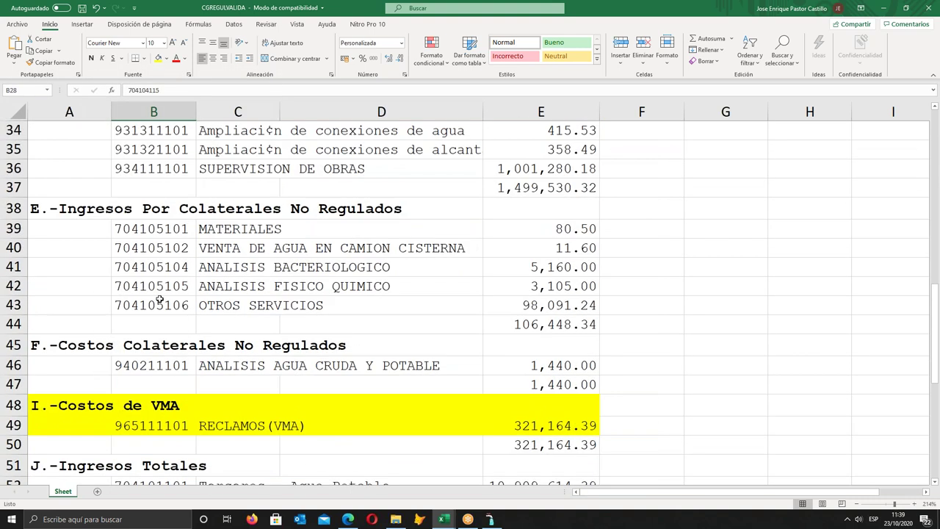
{"action": "scroll", "coordinate": [169, 286], "scroll_direction": "up", "scroll_amount": 4}
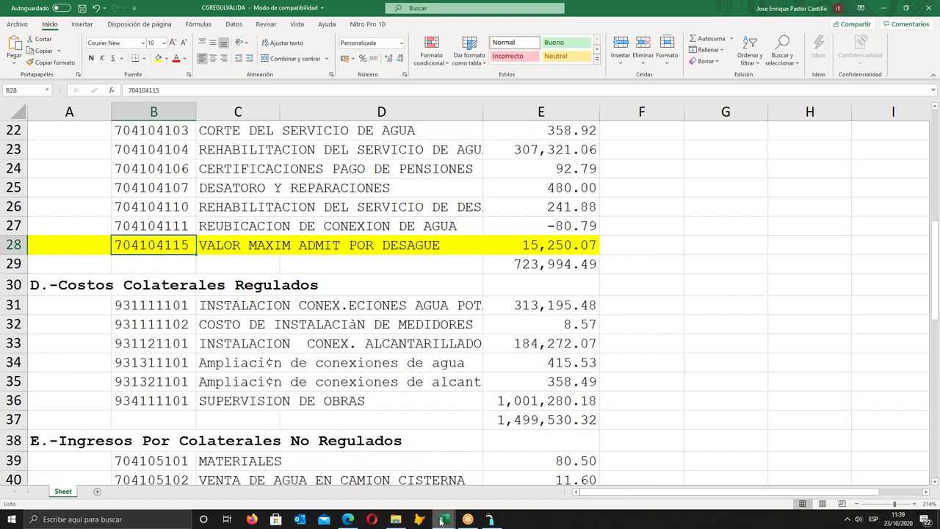
{"action": "mouse_move", "coordinate": [441, 518]}
{"action": "left_click", "coordinate": [338, 471]}
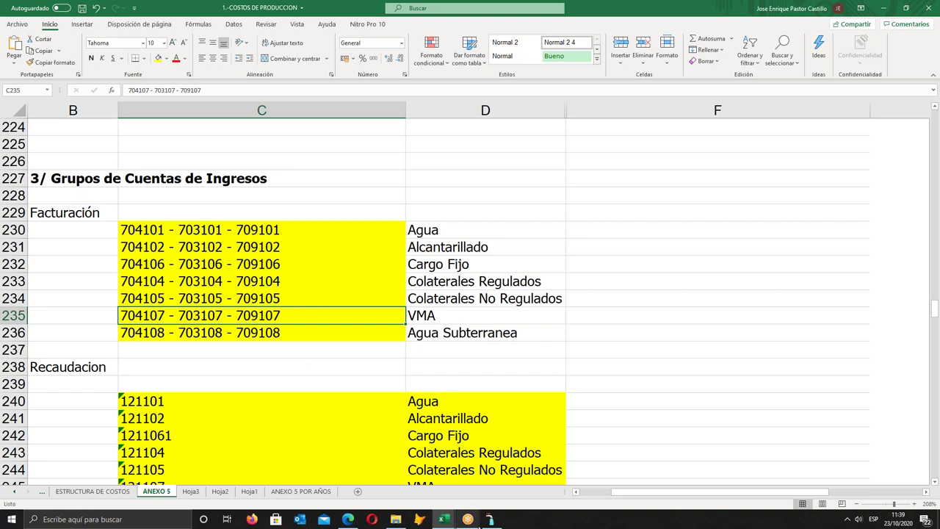
- Switch to AVALON, open the Plan Contable and search for account 704107
{"action": "left_click", "coordinate": [492, 522]}
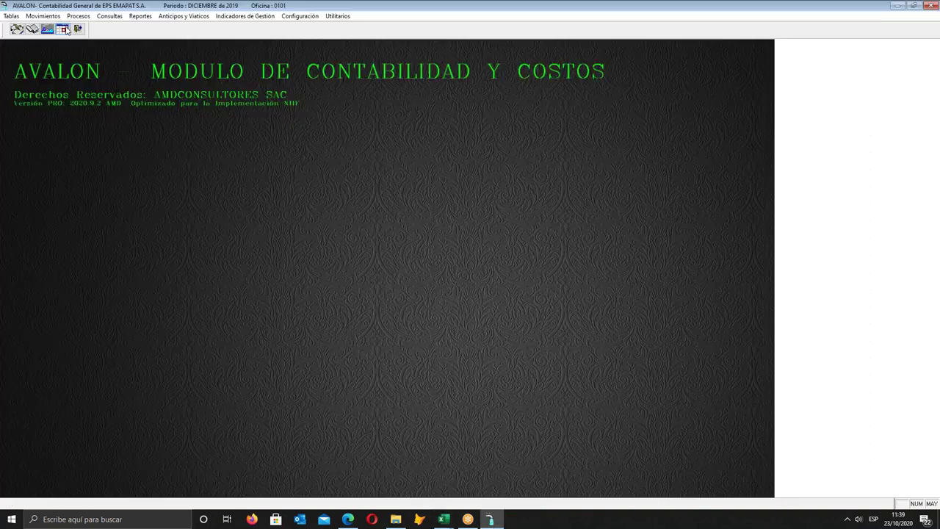
{"action": "left_click", "coordinate": [11, 15]}
{"action": "left_click", "coordinate": [18, 29]}
{"action": "left_click", "coordinate": [546, 342]}
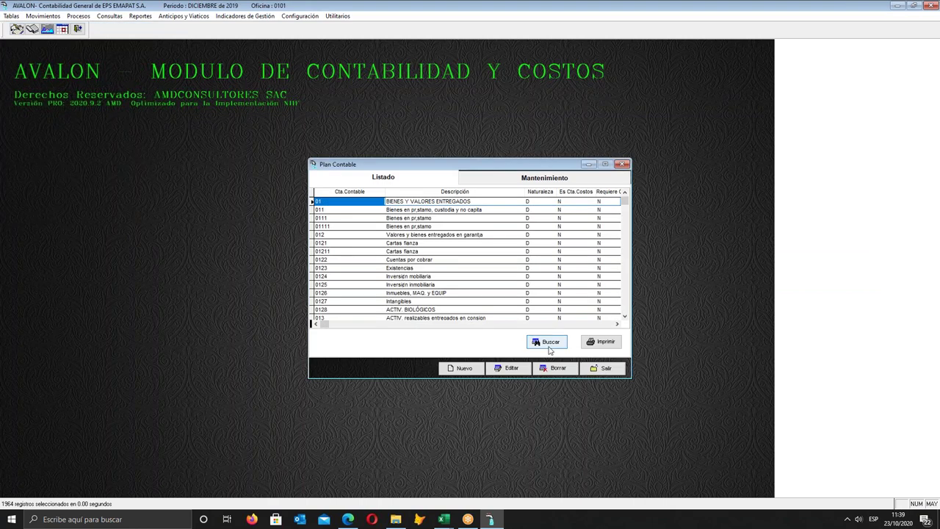
{"action": "type", "text": "10"}
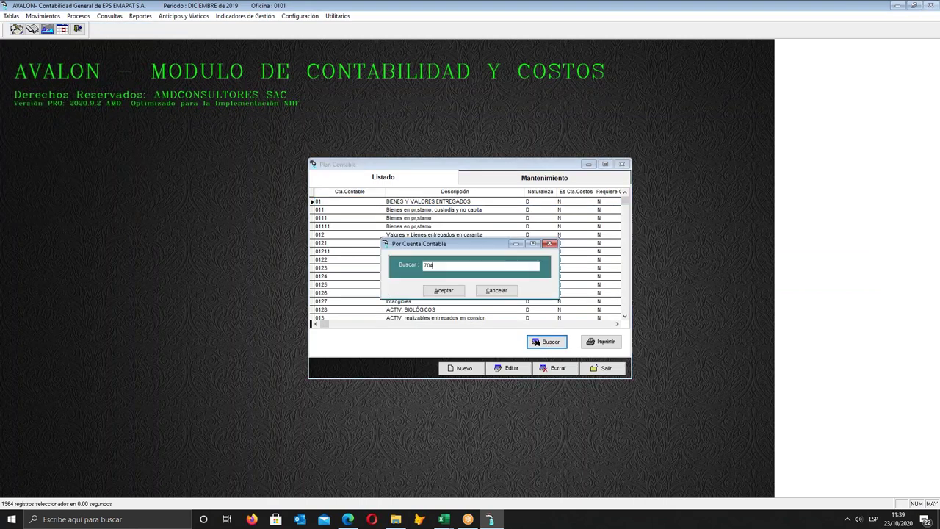
{"action": "type", "text": "4107"}
{"action": "key", "text": "Return"}
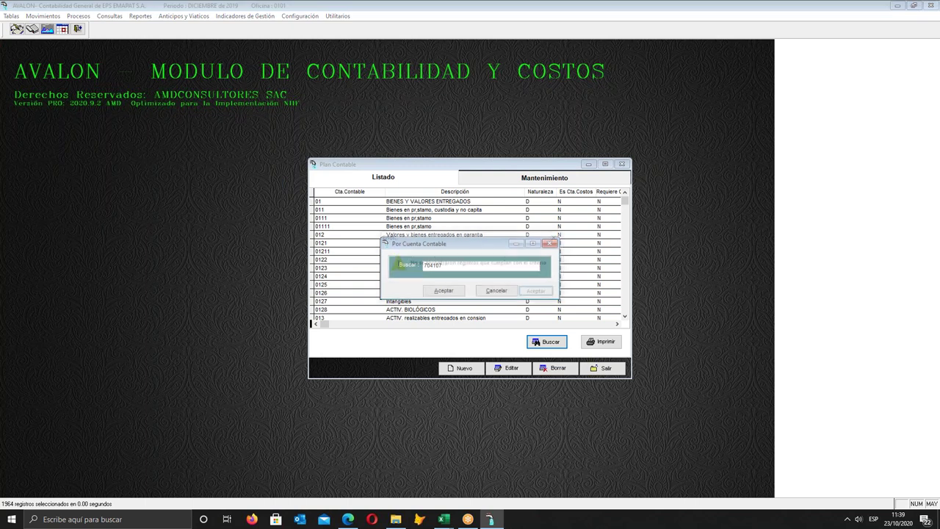
{"action": "left_click", "coordinate": [539, 293]}
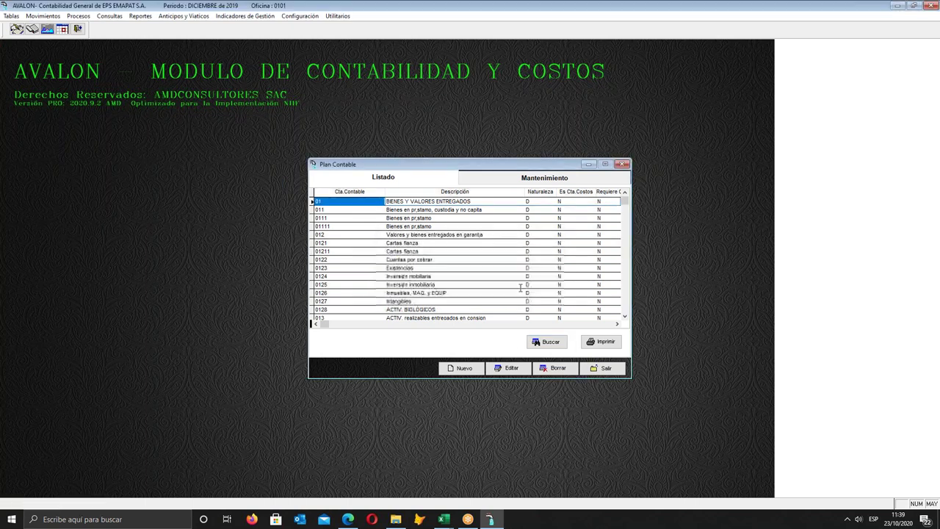
- Search the Plan Contable for 704 and look through the income accounts following 704106
{"action": "left_click", "coordinate": [551, 346]}
{"action": "type", "text": "704"}
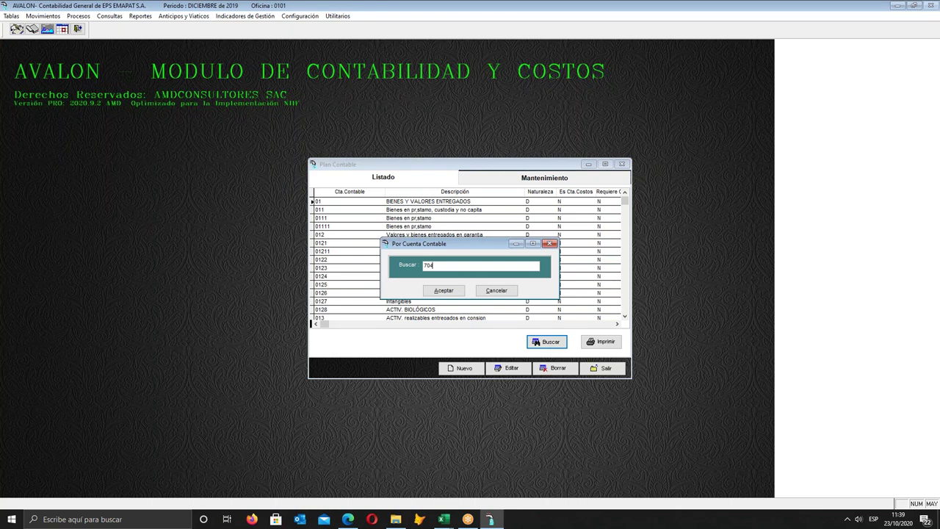
{"action": "key", "text": "Return"}
{"action": "scroll", "coordinate": [368, 287], "scroll_direction": "down", "scroll_amount": 3}
{"action": "scroll", "coordinate": [369, 287], "scroll_direction": "down", "scroll_amount": 6}
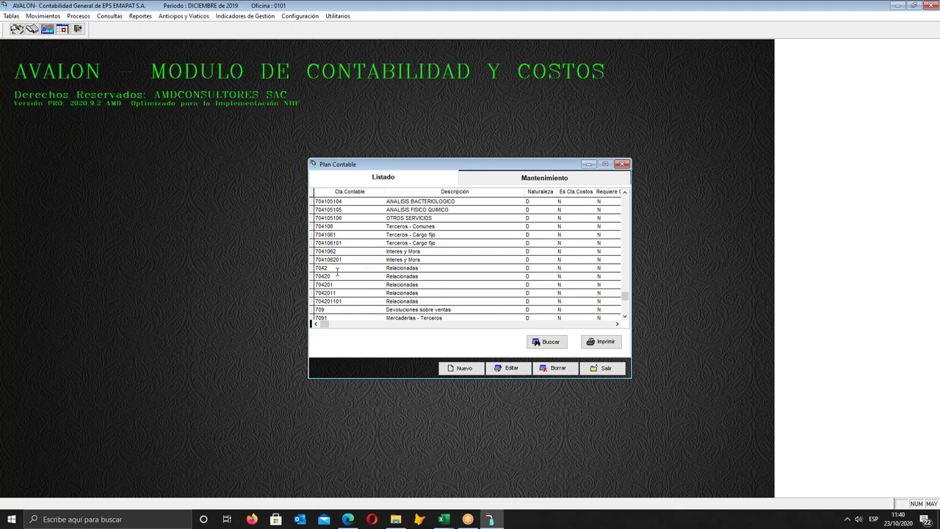
{"action": "scroll", "coordinate": [337, 272], "scroll_direction": "down", "scroll_amount": 1}
{"action": "scroll", "coordinate": [338, 272], "scroll_direction": "up", "scroll_amount": 1}
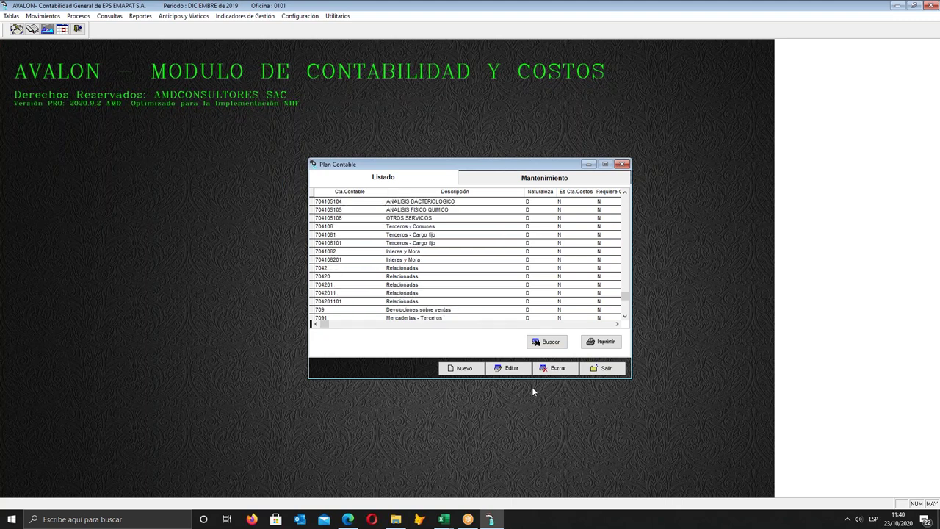
- Create account 704107 in the Plan Contable with description VMA and Naturaleza H, and save it
{"action": "left_click", "coordinate": [466, 368]}
{"action": "type", "text": "704107"}
{"action": "left_click", "coordinate": [416, 214]}
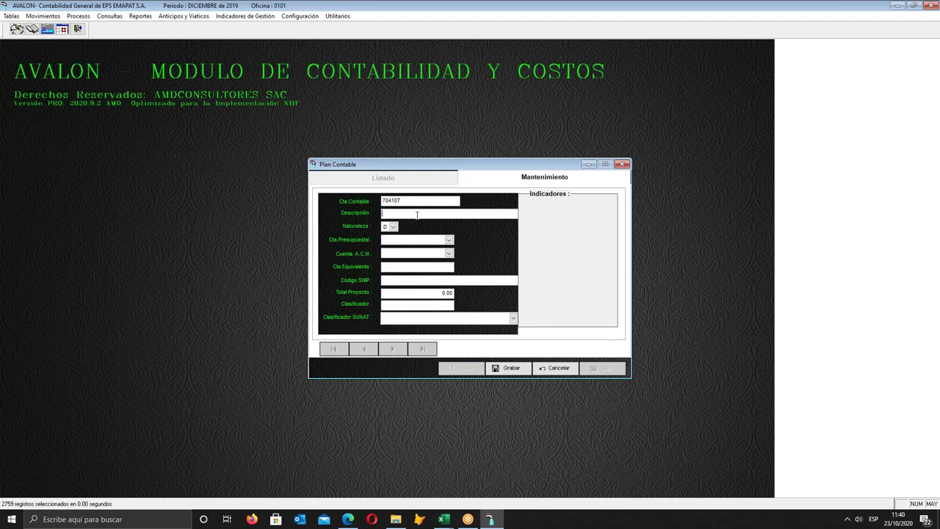
{"action": "type", "text": "VMA"}
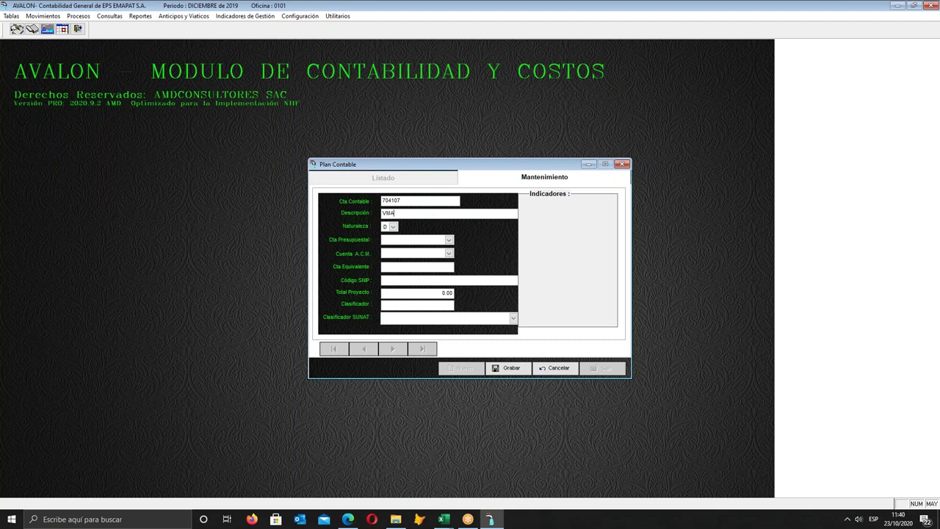
{"action": "left_click", "coordinate": [393, 226]}
{"action": "left_click", "coordinate": [390, 246]}
{"action": "left_click", "coordinate": [510, 368]}
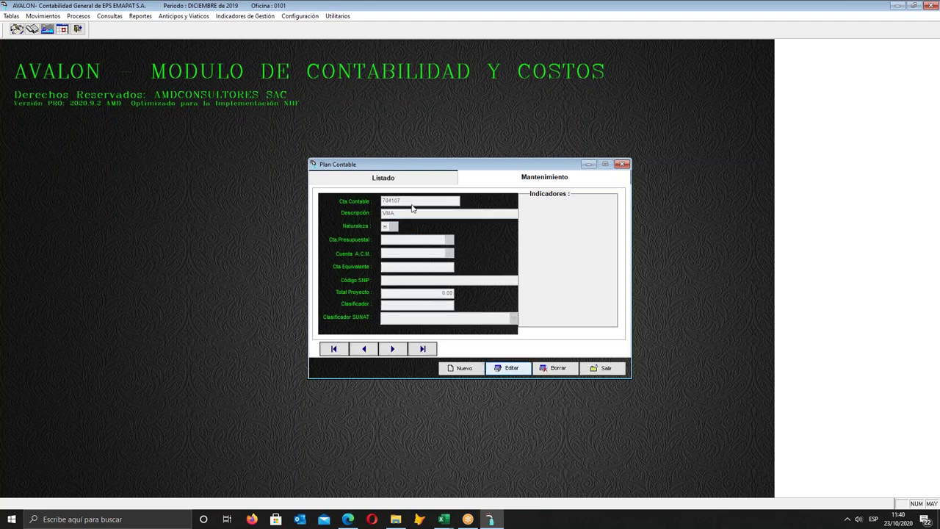
- Create and save account 7041071 with description VMA and Naturaleza H
{"action": "left_click", "coordinate": [464, 369]}
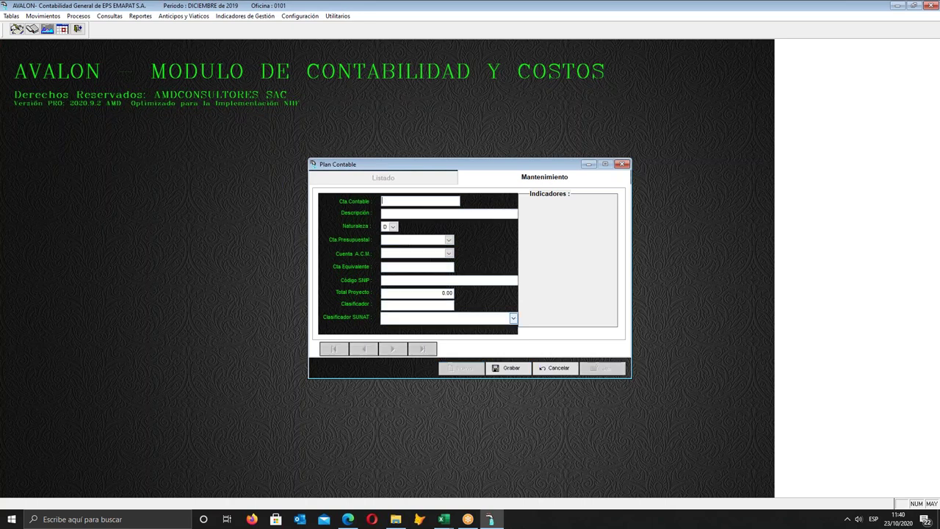
{"action": "type", "text": "7041071"}
{"action": "type", "text": "VMA"}
{"action": "key", "text": "Tab"}
{"action": "left_click", "coordinate": [393, 226]}
{"action": "left_click", "coordinate": [396, 243]}
{"action": "left_click", "coordinate": [511, 368]}
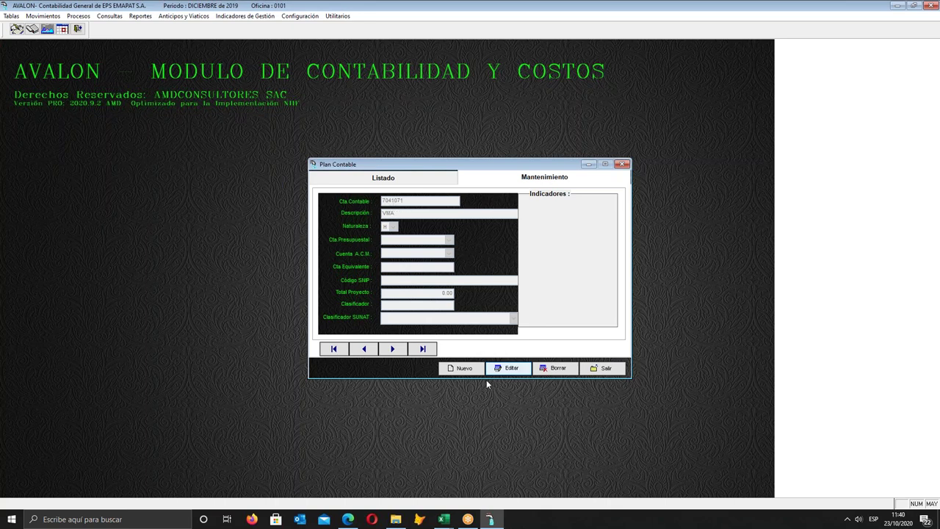
- Create and save the detail account 704107101 with description VMA and Naturaleza H
{"action": "left_click", "coordinate": [462, 368]}
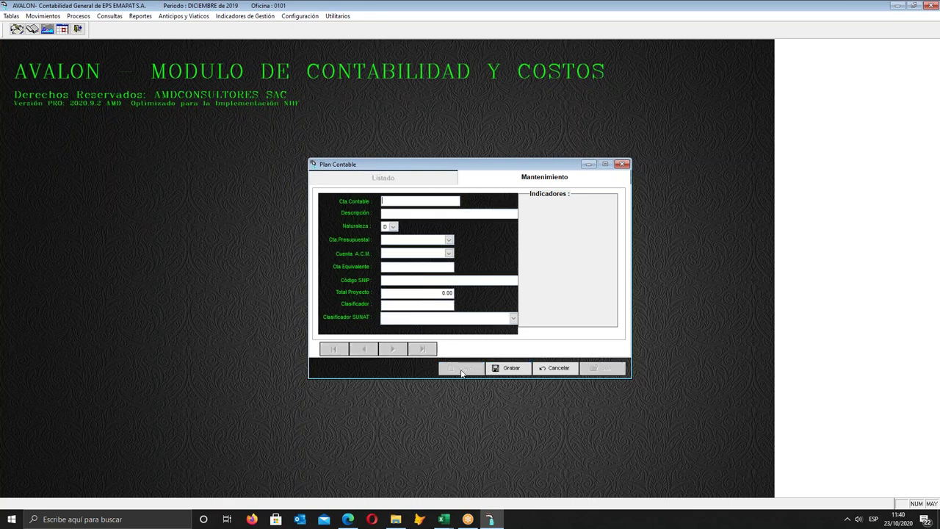
{"action": "type", "text": "704107101"}
{"action": "left_click", "coordinate": [425, 213]}
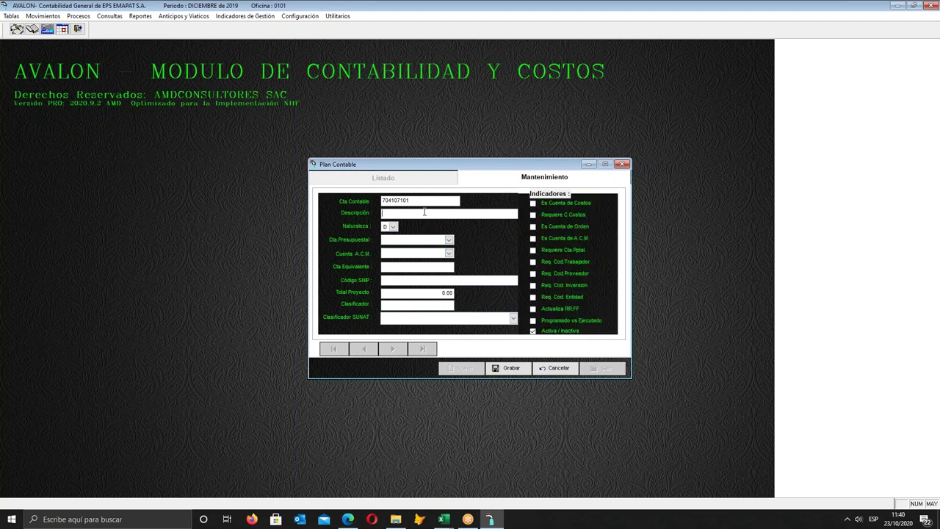
{"action": "type", "text": "VMA"}
{"action": "left_click", "coordinate": [396, 227]}
{"action": "left_click", "coordinate": [393, 243]}
{"action": "left_click", "coordinate": [506, 369]}
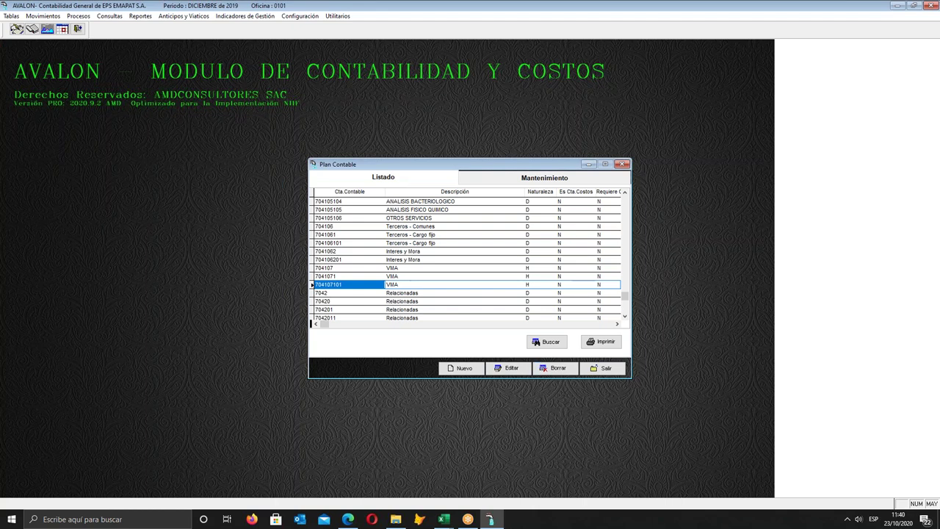
- Check the VMA group in ANEXO 5 again and the amount of account 704104115 in the CGREGULVALIDA workbook
{"action": "left_click", "coordinate": [438, 478]}
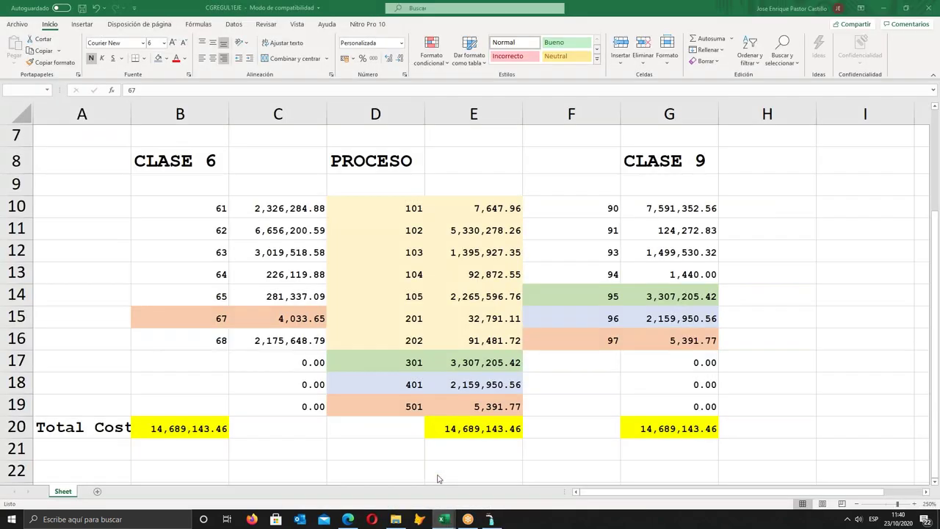
{"action": "mouse_move", "coordinate": [446, 520]}
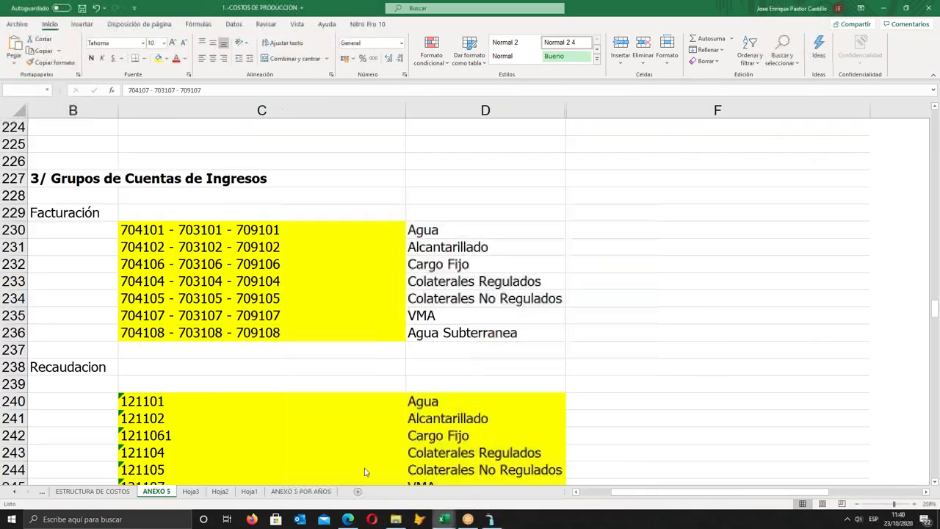
{"action": "left_click", "coordinate": [336, 477]}
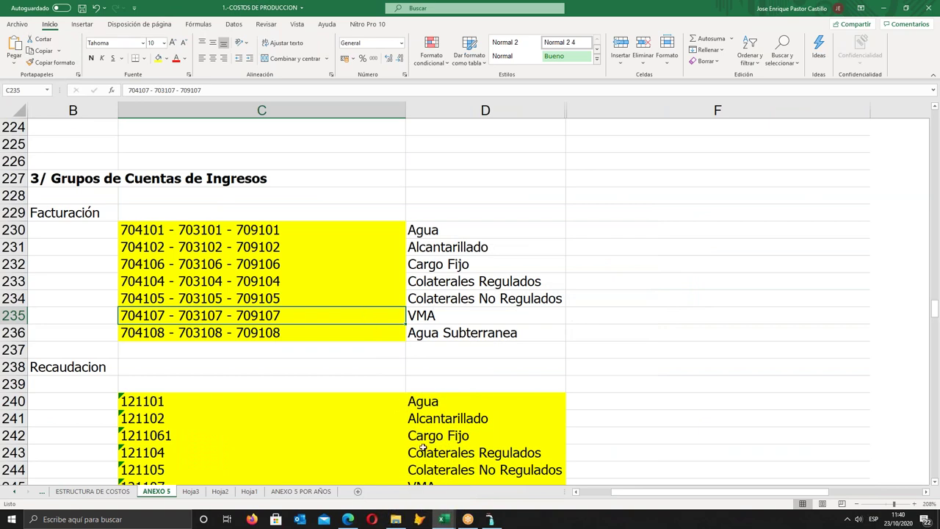
{"action": "left_click", "coordinate": [441, 520]}
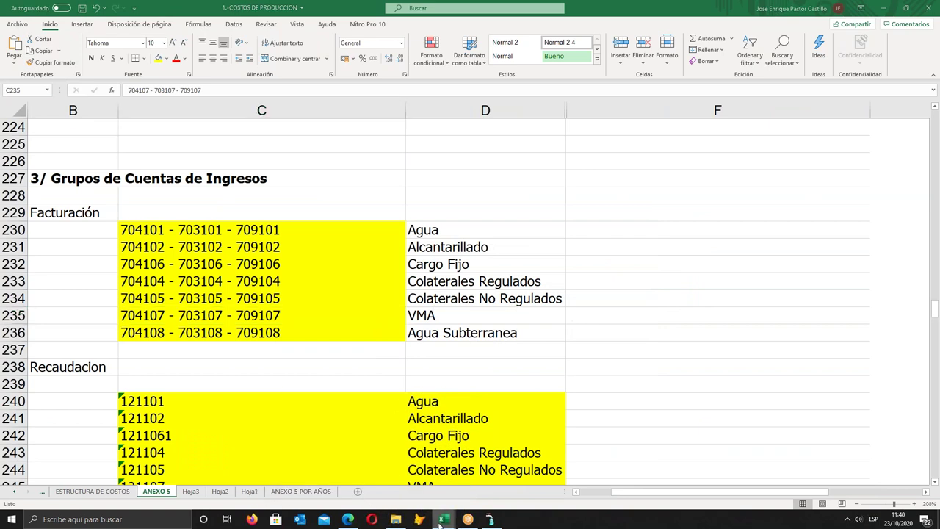
{"action": "left_click", "coordinate": [548, 471]}
{"action": "left_click", "coordinate": [541, 245]}
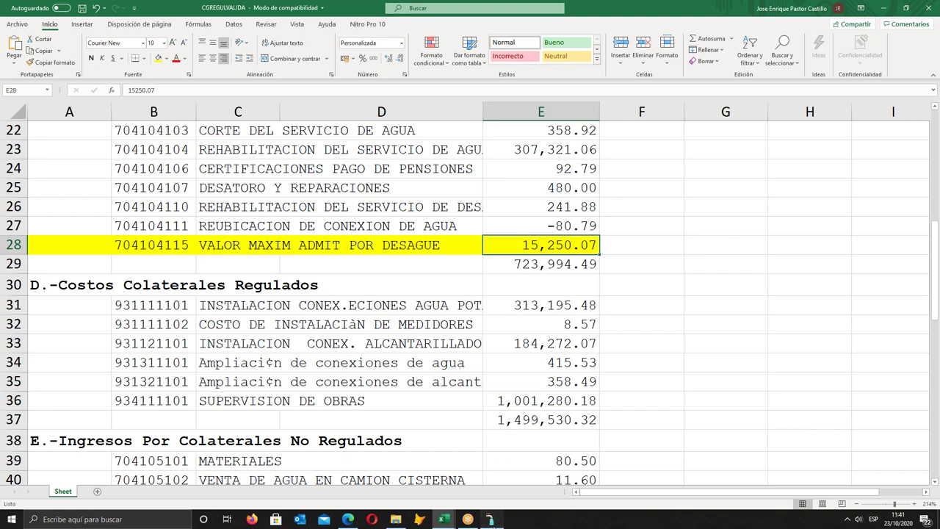
- Switch to AVALON, leave the open form and bring up the Tipos de Comprobantes table
{"action": "left_click", "coordinate": [491, 520]}
{"action": "left_click", "coordinate": [601, 369]}
{"action": "left_click", "coordinate": [6, 16]}
{"action": "left_click", "coordinate": [42, 49]}
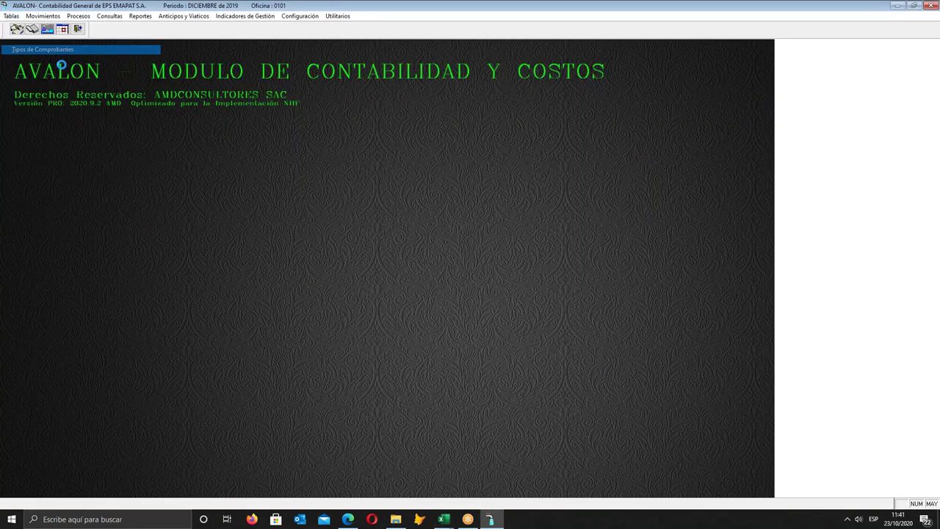
- Examine the existing voucher types and their codes, from ASIENTO DE APERTURA to DOC.COMPROMETIDOS, for a regulatory adjustments type and an unused code
{"action": "scroll", "coordinate": [461, 253], "scroll_direction": "down", "scroll_amount": 4}
{"action": "left_click", "coordinate": [467, 278]}
{"action": "key", "text": "Up"}
{"action": "key", "text": "Up"}
{"action": "key", "text": "Up"}
{"action": "key", "text": "Up"}
{"action": "key", "text": "Up"}
{"action": "key", "text": "Up"}
{"action": "key", "text": "Up"}
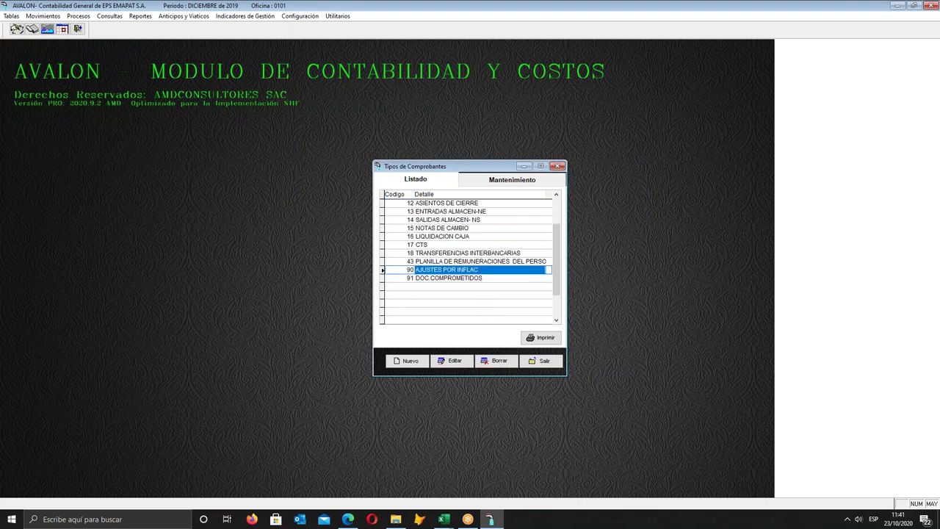
{"action": "key", "text": "Up"}
{"action": "key", "text": "Up"}
{"action": "key", "text": "Up"}
{"action": "key", "text": "Up"}
{"action": "key", "text": "Up"}
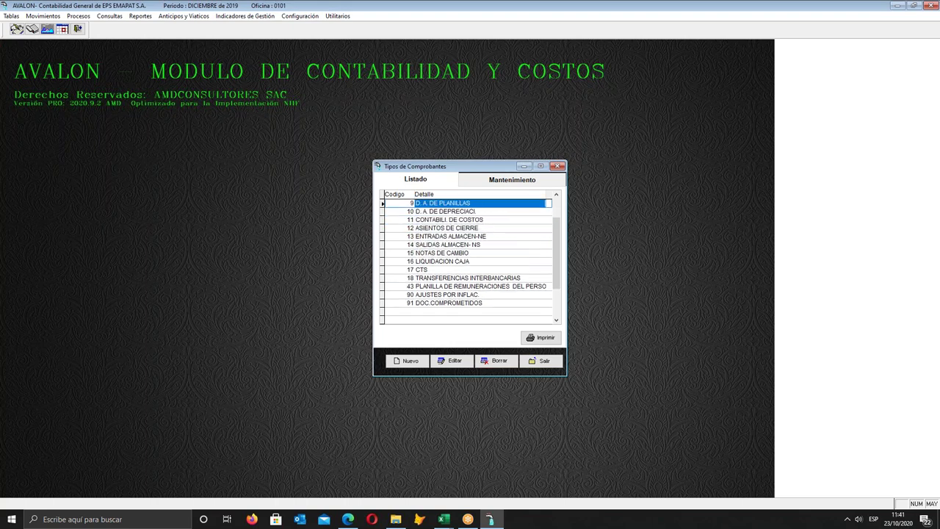
{"action": "key", "text": "Up"}
{"action": "key", "text": "Up"}
{"action": "key", "text": "Up"}
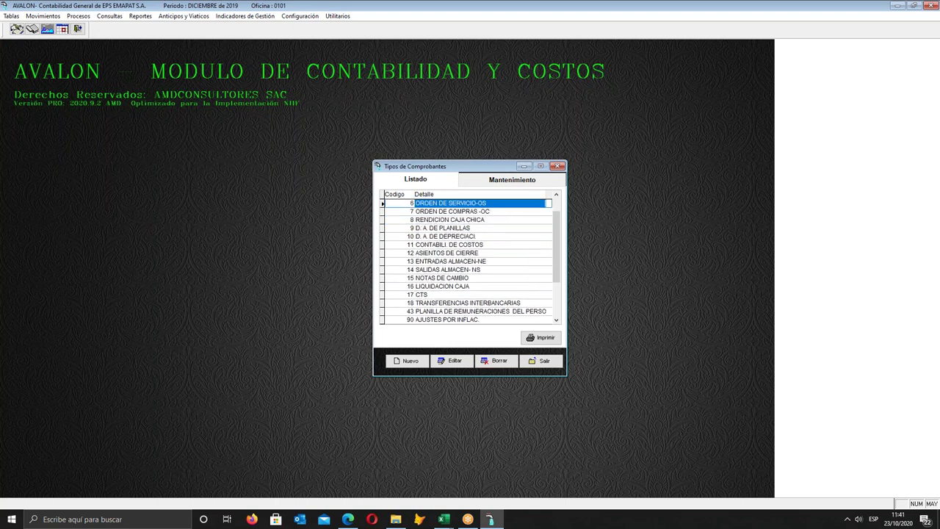
{"action": "key", "text": "Up"}
{"action": "key", "text": "Up"}
{"action": "key", "text": "Up"}
{"action": "key", "text": "Up"}
{"action": "key", "text": "Up"}
{"action": "key", "text": "Up"}
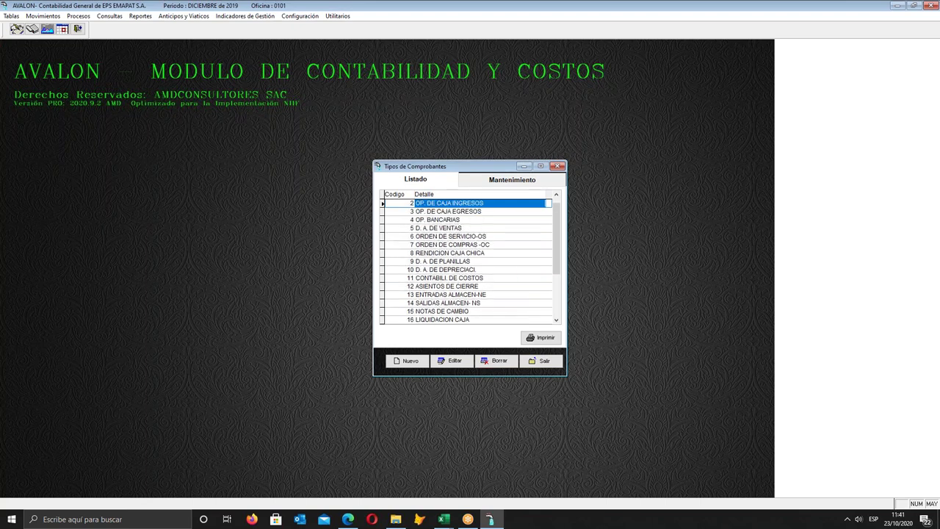
{"action": "key", "text": "Down"}
{"action": "key", "text": "Down"}
{"action": "key", "text": "Down"}
{"action": "key", "text": "Down"}
{"action": "key", "text": "Down"}
{"action": "key", "text": "Down"}
{"action": "key", "text": "Down"}
{"action": "key", "text": "Down"}
{"action": "key", "text": "Down"}
{"action": "key", "text": "Down"}
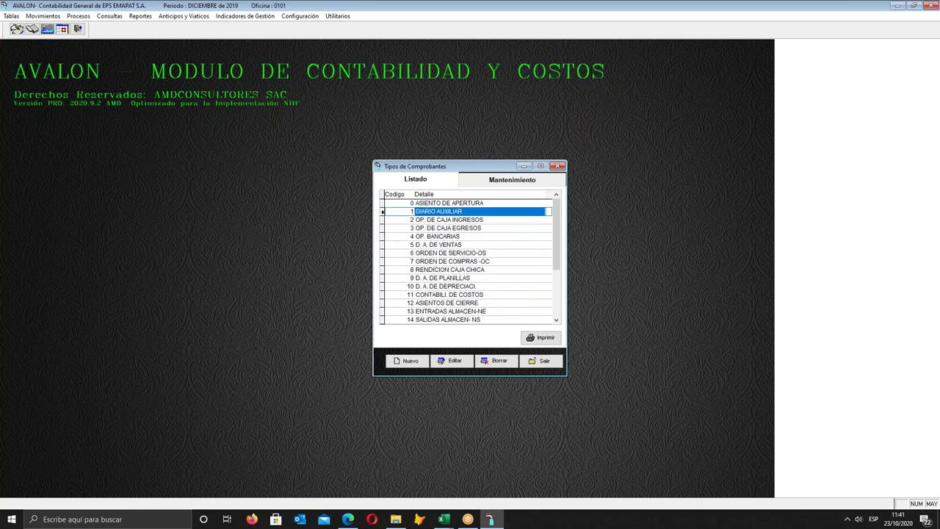
{"action": "key", "text": "Down"}
{"action": "key", "text": "Down"}
{"action": "key", "text": "Down"}
{"action": "key", "text": "Down"}
{"action": "key", "text": "Down"}
{"action": "key", "text": "Down"}
{"action": "key", "text": "Down"}
{"action": "key", "text": "Down"}
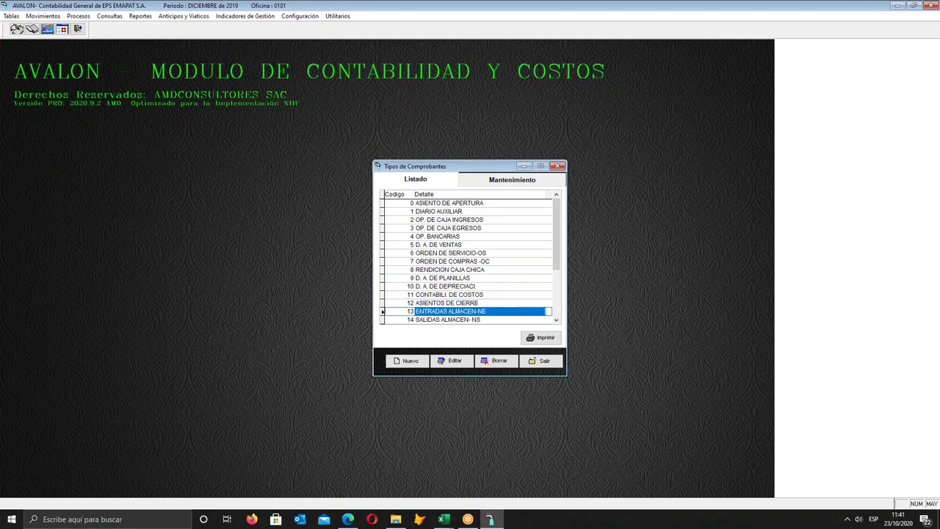
{"action": "key", "text": "Down"}
{"action": "key", "text": "Down"}
{"action": "key", "text": "Down"}
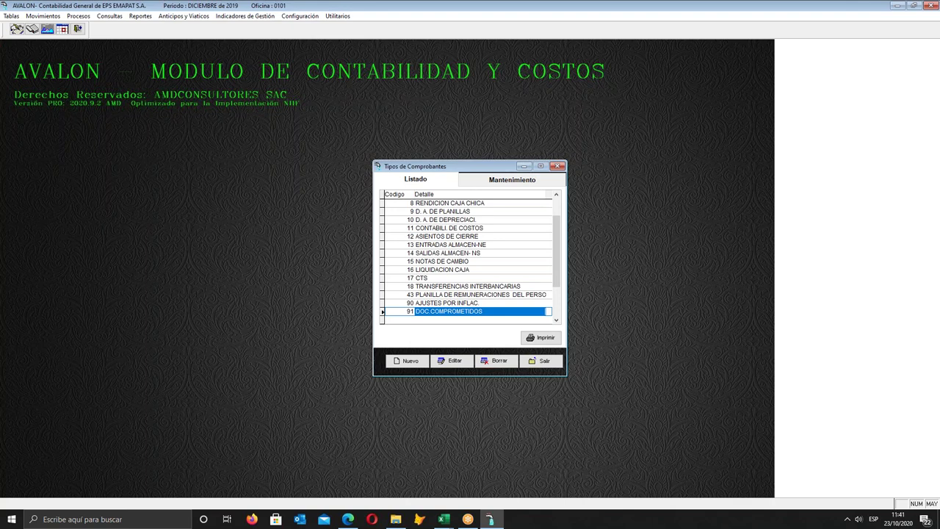
{"action": "key", "text": "Up"}
{"action": "key", "text": "Up"}
{"action": "key", "text": "Up"}
{"action": "key", "text": "Up"}
{"action": "key", "text": "Up"}
{"action": "key", "text": "Up"}
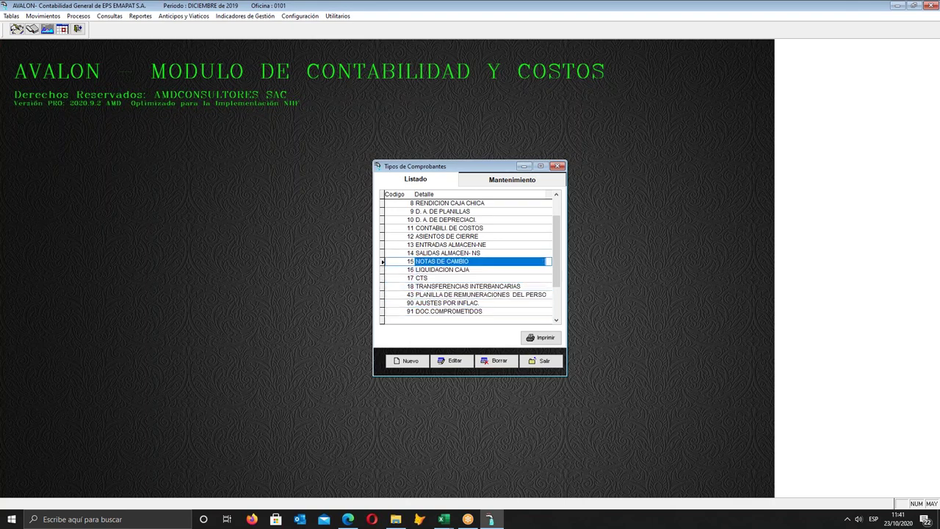
{"action": "key", "text": "Up"}
{"action": "key", "text": "Up"}
{"action": "key", "text": "Up"}
{"action": "key", "text": "Up"}
{"action": "key", "text": "Up"}
{"action": "key", "text": "Up"}
{"action": "key", "text": "Up"}
{"action": "key", "text": "Up"}
{"action": "key", "text": "Up"}
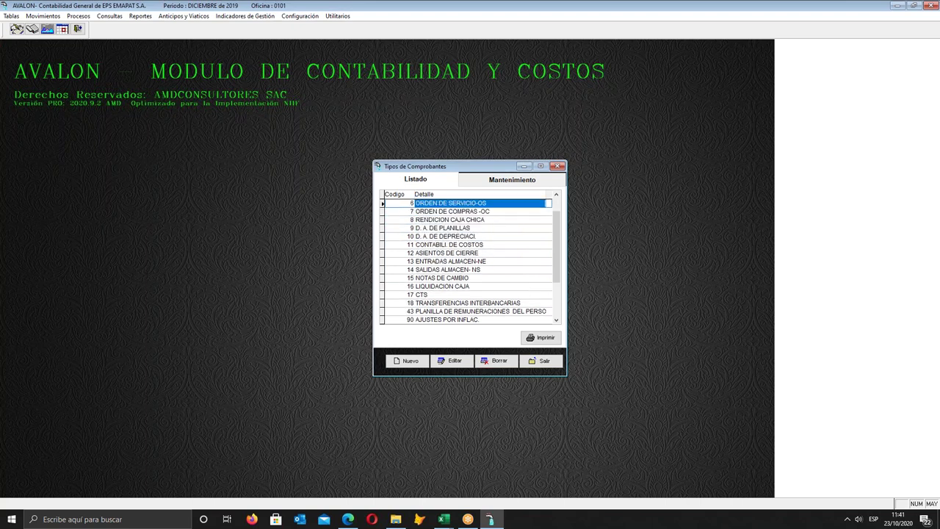
{"action": "key", "text": "Down"}
{"action": "key", "text": "Down"}
{"action": "key", "text": "Down"}
{"action": "key", "text": "Down"}
{"action": "key", "text": "Down"}
{"action": "key", "text": "Down"}
{"action": "key", "text": "Down"}
{"action": "key", "text": "Down"}
{"action": "key", "text": "Down"}
{"action": "key", "text": "Down"}
{"action": "key", "text": "Down"}
{"action": "key", "text": "Down"}
{"action": "key", "text": "Down"}
{"action": "key", "text": "Down"}
{"action": "key", "text": "Down"}
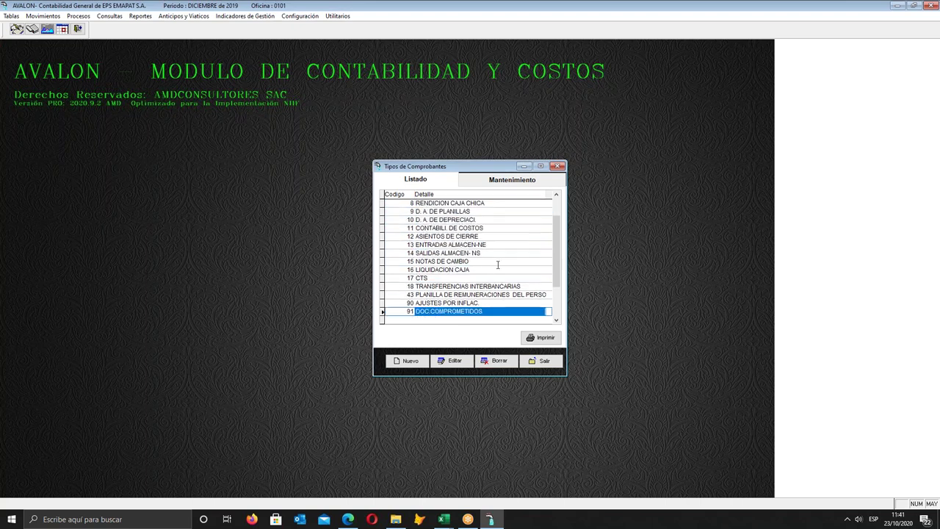
- Create and save a new voucher type with code 32 and detail AJUSTES REGULATORIOS, leaving Equivalente empty, and return to the listing
{"action": "left_click", "coordinate": [402, 361]}
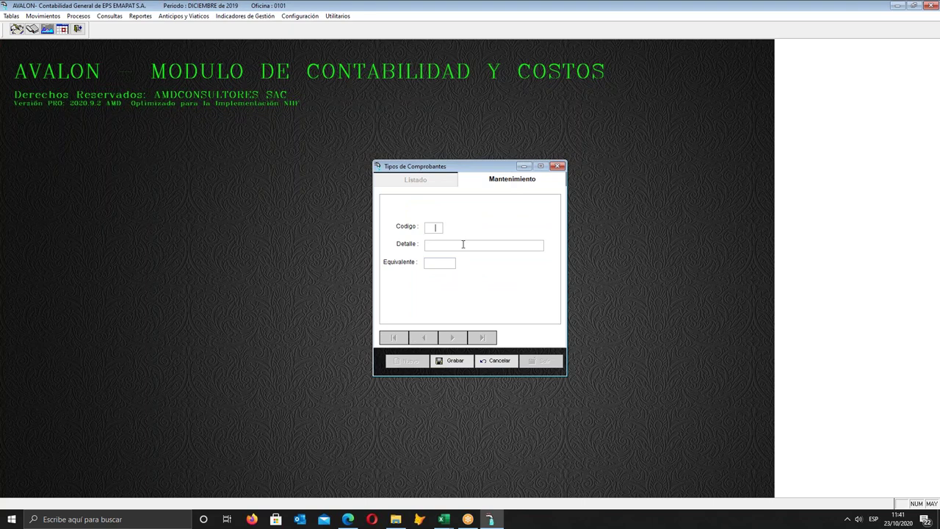
{"action": "type", "text": "32"}
{"action": "left_click", "coordinate": [439, 245]}
{"action": "type", "text": "AJUSTES REGULATORIOS"}
{"action": "key", "text": "Tab"}
{"action": "left_click", "coordinate": [451, 361]}
{"action": "left_click", "coordinate": [410, 180]}
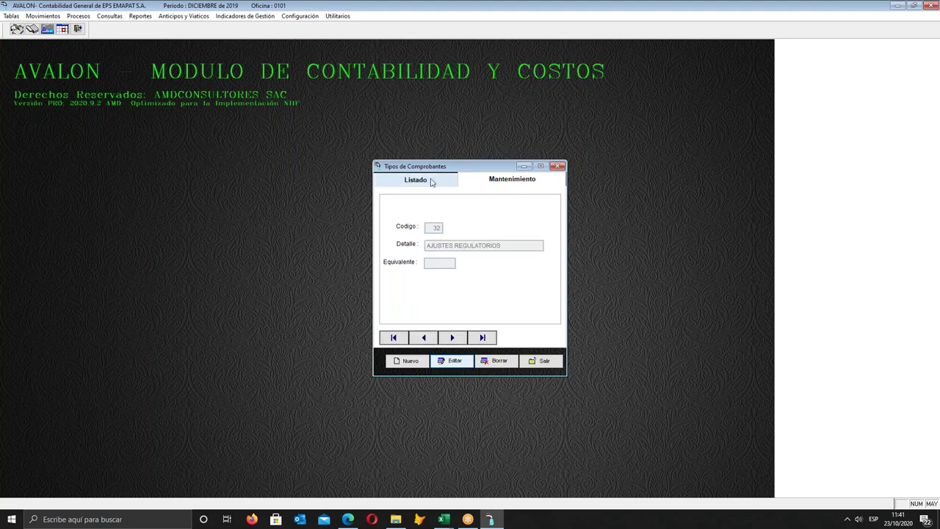
- Create a new document type with code 71, detail AJUSTES REGULATORIOS and abbreviation AR
{"action": "left_click", "coordinate": [545, 361]}
{"action": "left_click", "coordinate": [11, 16]}
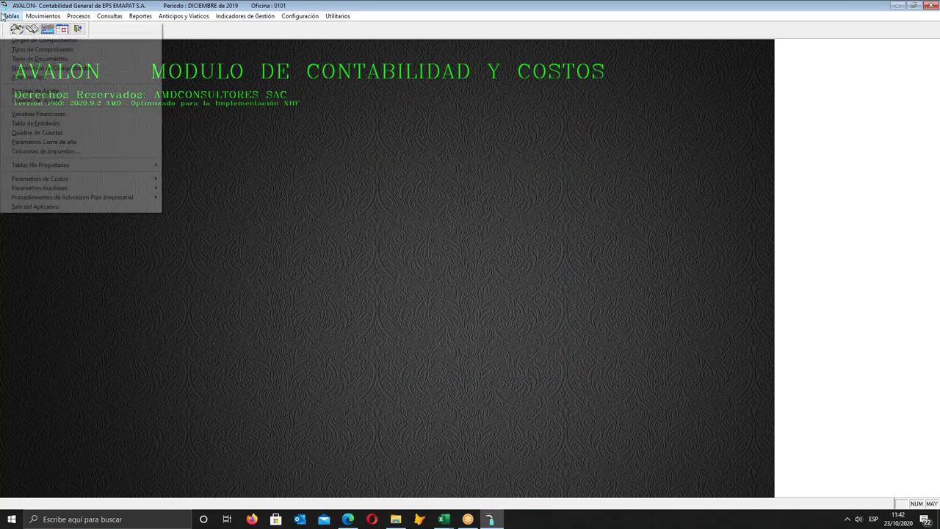
{"action": "left_click", "coordinate": [64, 59]}
{"action": "scroll", "coordinate": [441, 264], "scroll_direction": "down", "scroll_amount": 5}
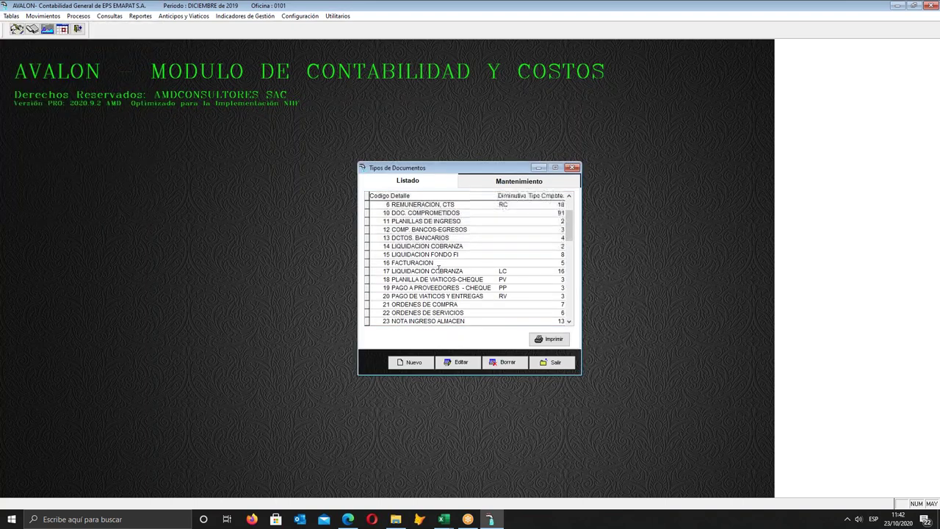
{"action": "scroll", "coordinate": [436, 263], "scroll_direction": "down", "scroll_amount": 8}
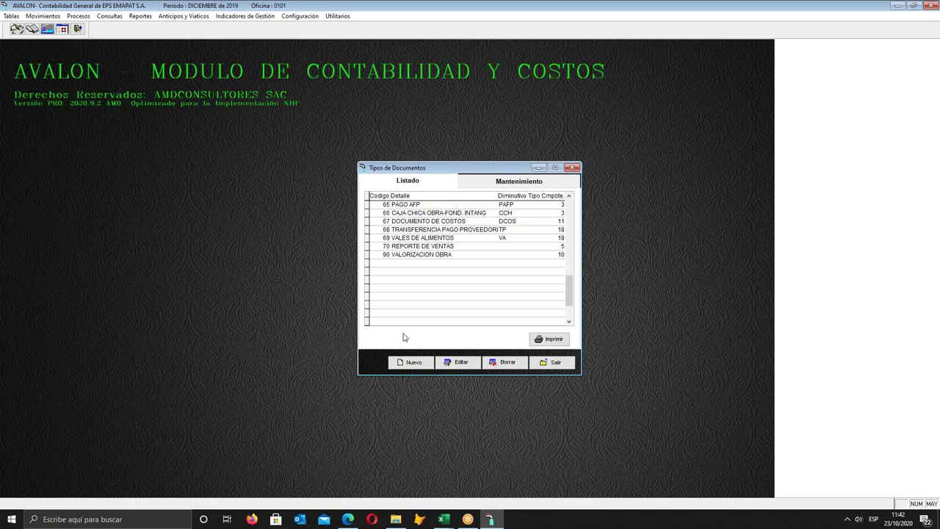
{"action": "left_click", "coordinate": [410, 363]}
{"action": "type", "text": "71"}
{"action": "key", "text": "Return"}
{"action": "type", "text": "AJUSTES REGULATORIOS"}
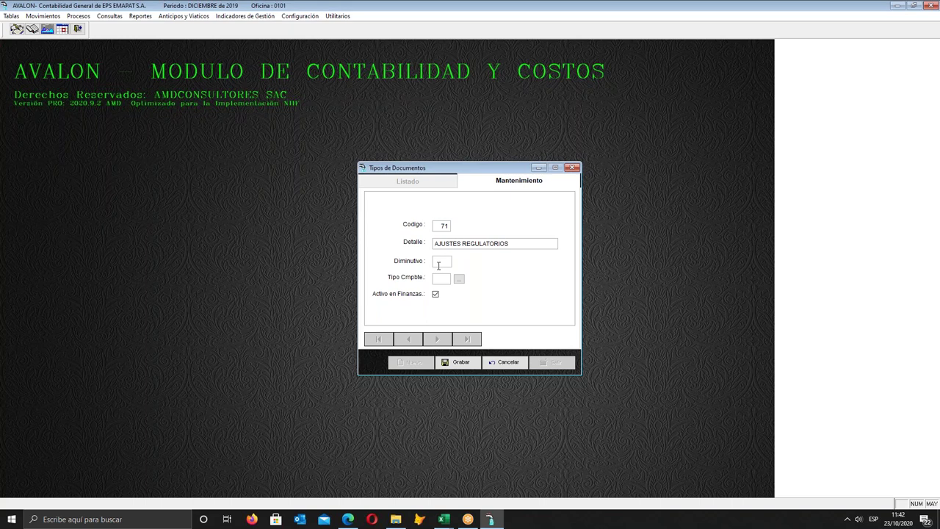
{"action": "type", "text": "AR"}
- Assign voucher type 32 AJUSTES REGULATORIOS to the new document type, save it and close the document types window
{"action": "left_click", "coordinate": [460, 280]}
{"action": "scroll", "coordinate": [416, 308], "scroll_direction": "down", "scroll_amount": 3}
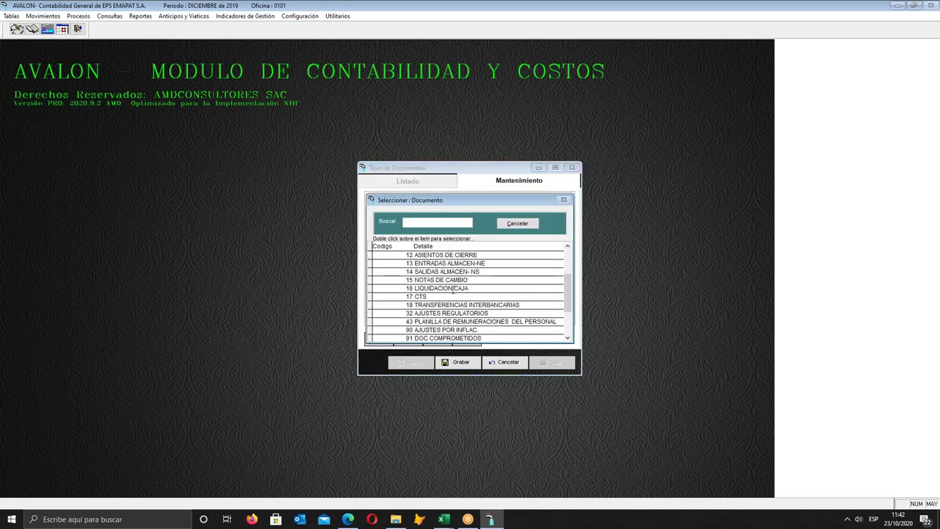
{"action": "double_click", "coordinate": [417, 313]}
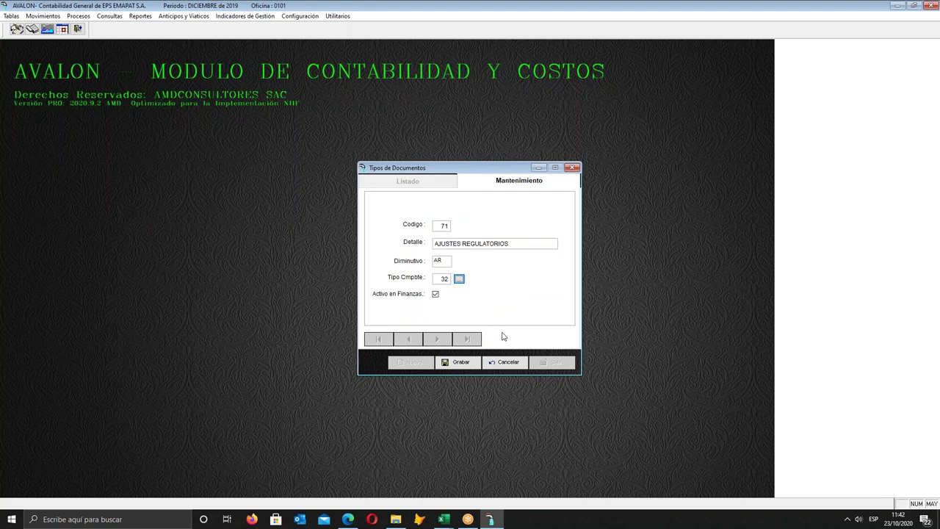
{"action": "left_click", "coordinate": [462, 365]}
{"action": "left_click", "coordinate": [417, 184]}
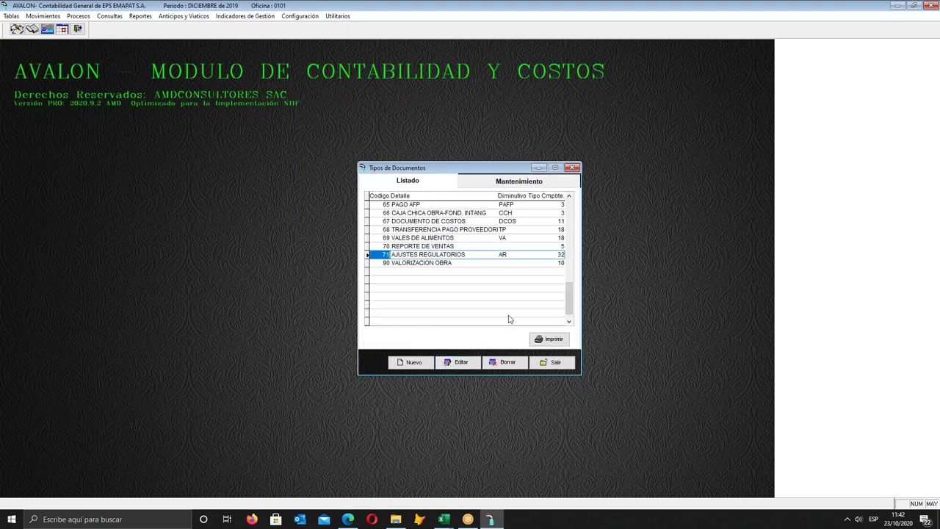
{"action": "left_click", "coordinate": [552, 363]}
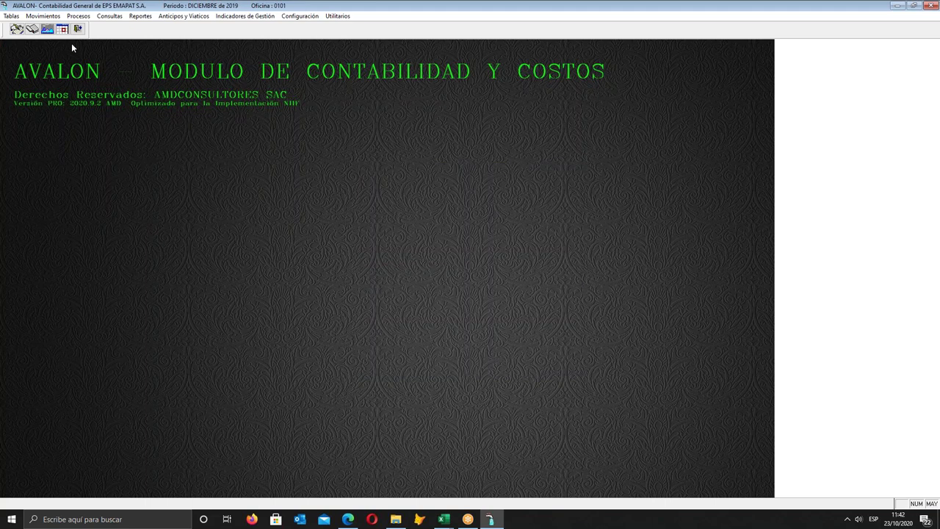
- Check the AJUSTES REGULATORIOS entry in the voucher types list and close the list
{"action": "left_click", "coordinate": [11, 16]}
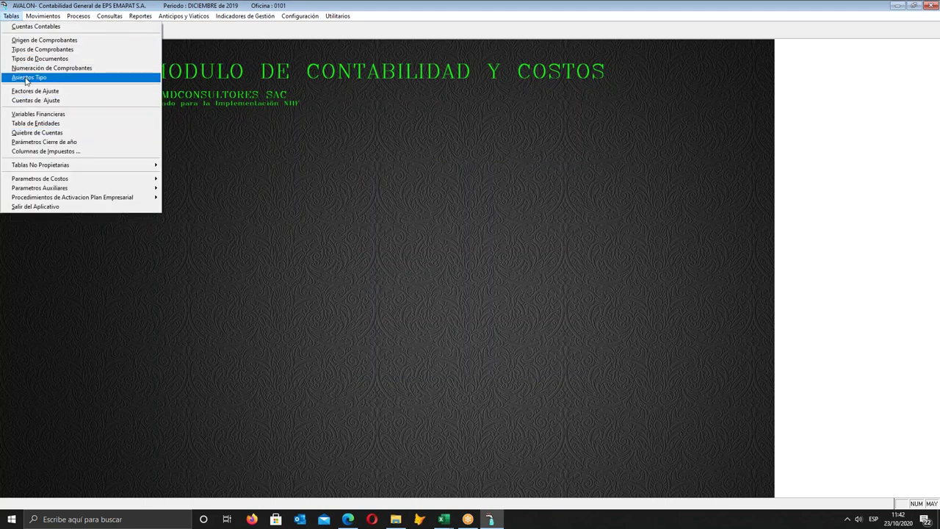
{"action": "left_click", "coordinate": [55, 50]}
{"action": "scroll", "coordinate": [423, 294], "scroll_direction": "down", "scroll_amount": 3}
{"action": "left_click", "coordinate": [419, 287]}
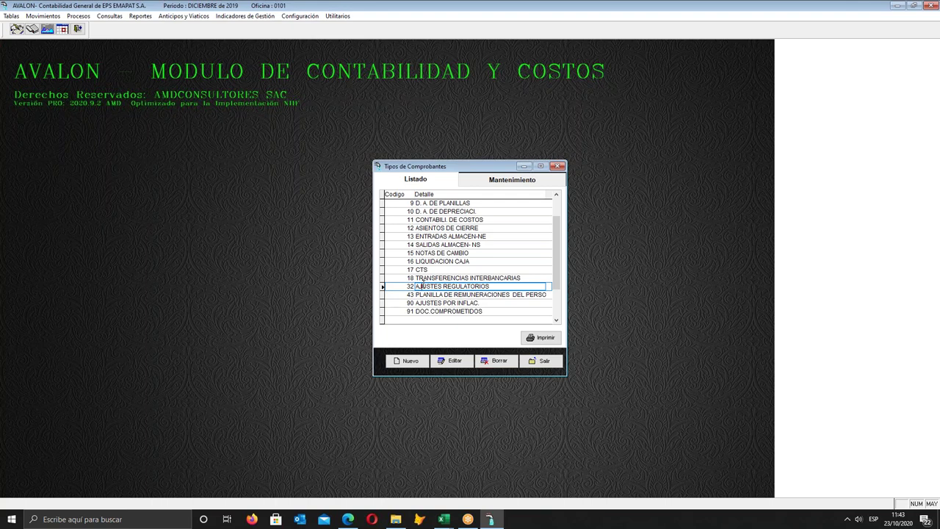
{"action": "left_click", "coordinate": [543, 361]}
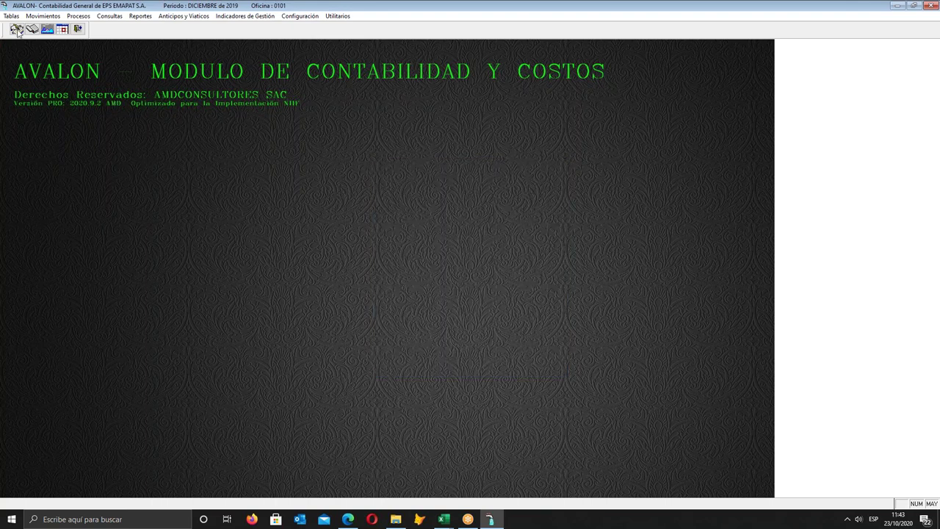
- Examine the voucher numbering for period 2019 for the entry of voucher type 32, and close the window
{"action": "left_click", "coordinate": [11, 16]}
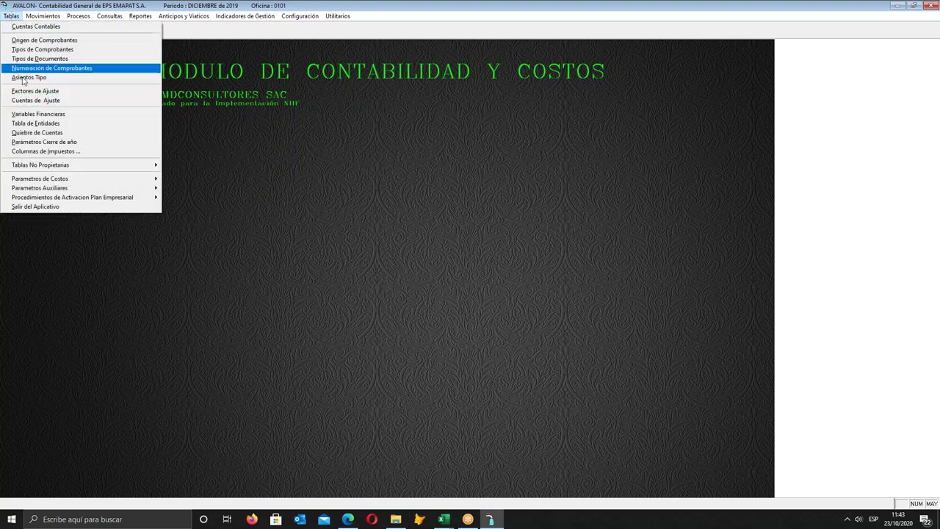
{"action": "mouse_move", "coordinate": [66, 165]}
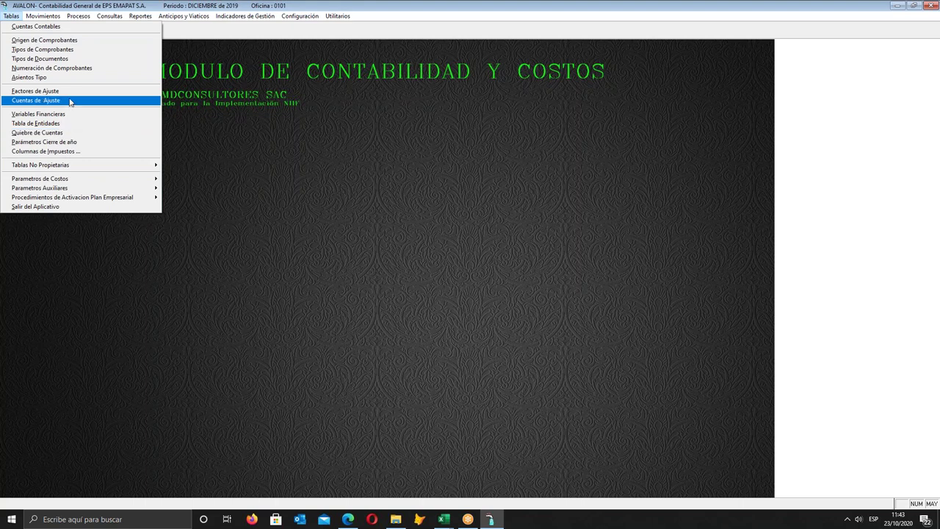
{"action": "left_click", "coordinate": [72, 68]}
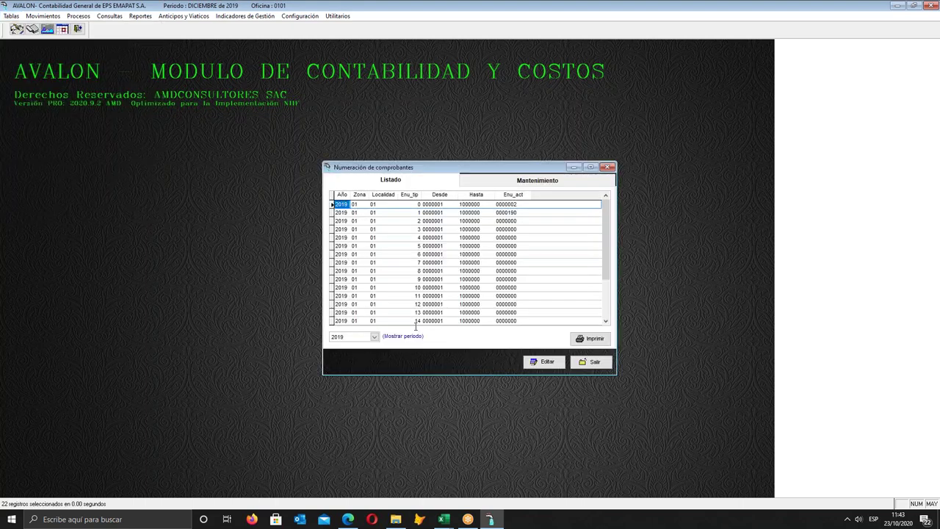
{"action": "left_click", "coordinate": [374, 337]}
{"action": "left_click", "coordinate": [346, 377]}
{"action": "left_click", "coordinate": [374, 337]}
{"action": "left_click", "coordinate": [351, 385]}
{"action": "left_click", "coordinate": [469, 280]}
{"action": "scroll", "coordinate": [485, 291], "scroll_direction": "down", "scroll_amount": 5}
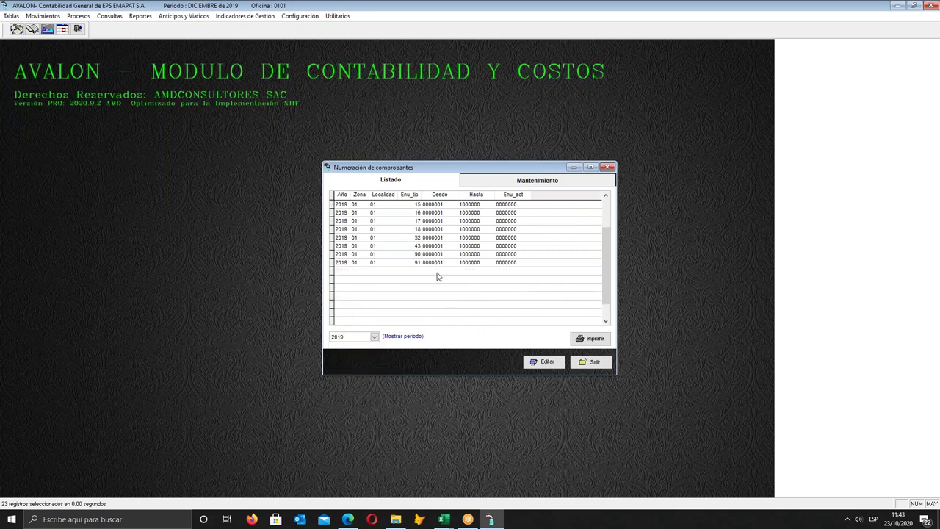
{"action": "left_click", "coordinate": [405, 246]}
{"action": "left_click", "coordinate": [590, 363]}
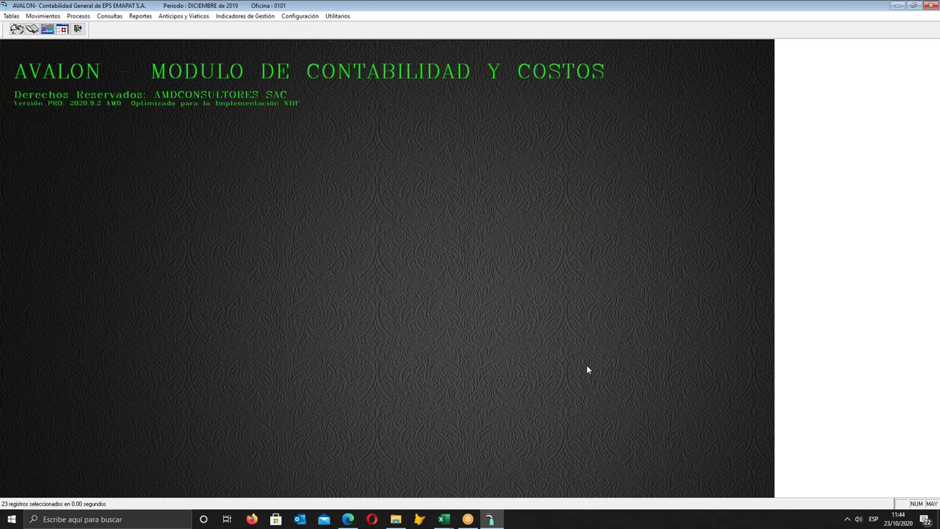
{"action": "left_click", "coordinate": [42, 16]}
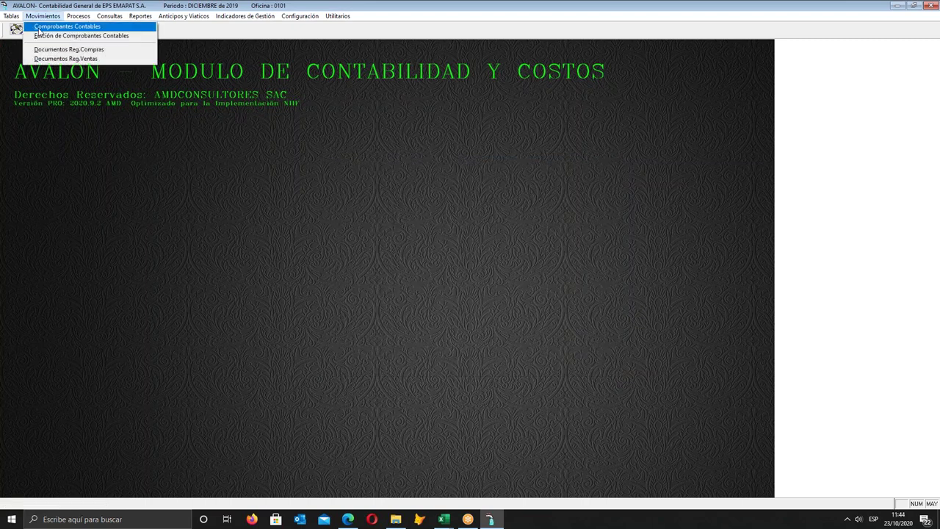
{"action": "left_click", "coordinate": [44, 27]}
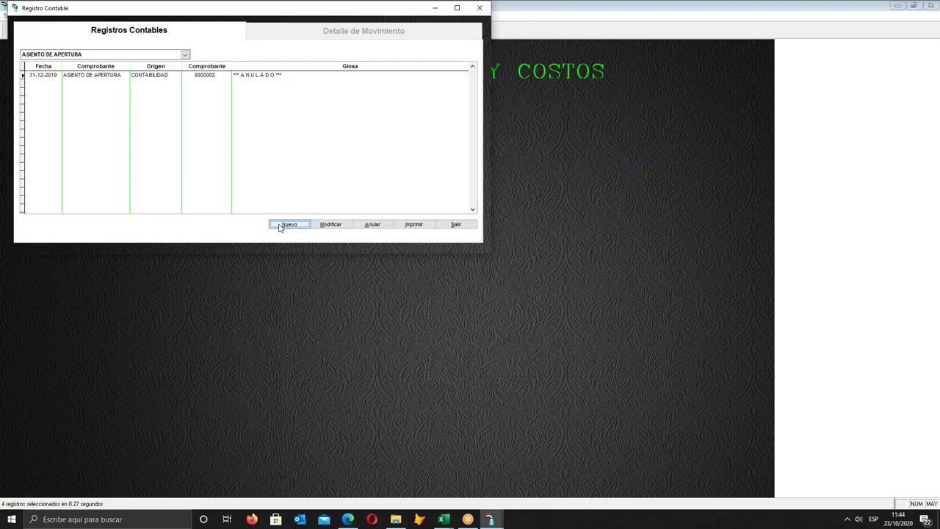
{"action": "left_click", "coordinate": [287, 224]}
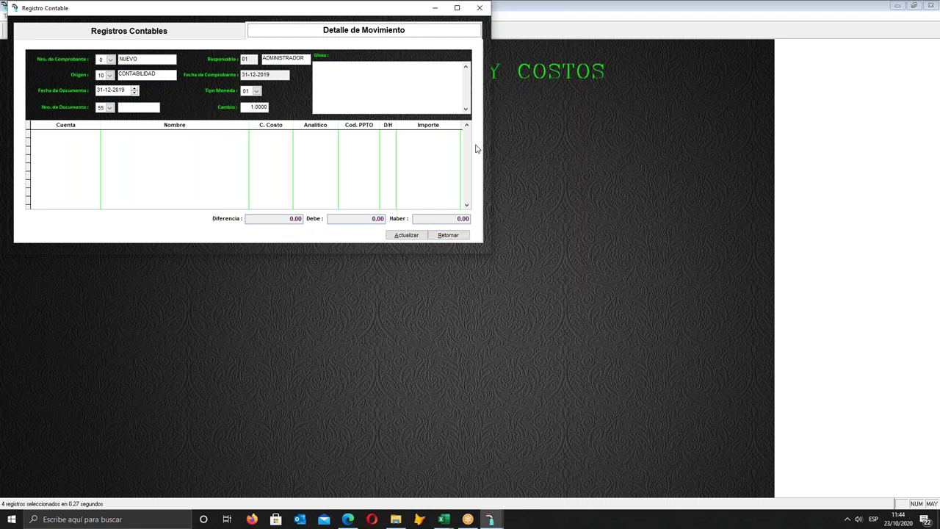
{"action": "left_click", "coordinate": [480, 7]}
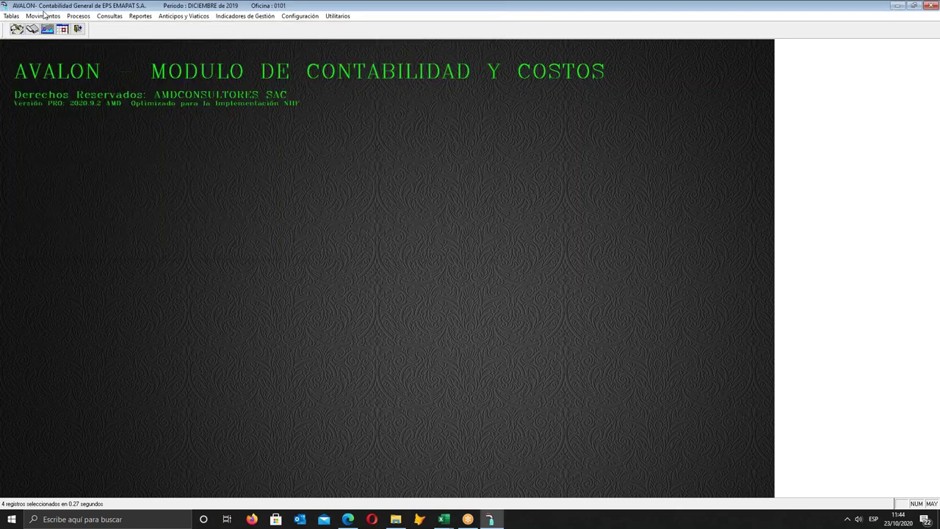
- Start a new accounting voucher and set its voucher type to 32 AJUSTES REGULATORIOS
{"action": "left_click", "coordinate": [43, 15]}
{"action": "left_click", "coordinate": [44, 27]}
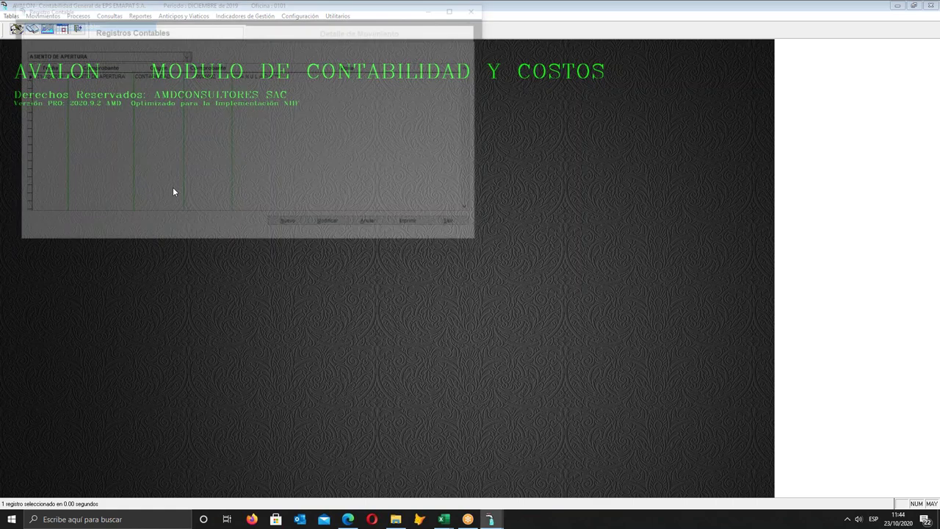
{"action": "left_click", "coordinate": [286, 224]}
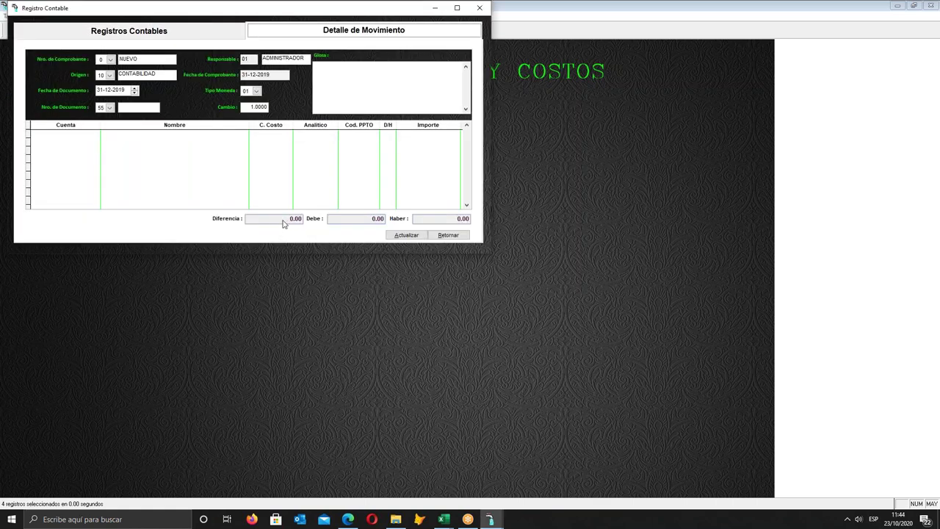
{"action": "left_click", "coordinate": [110, 61]}
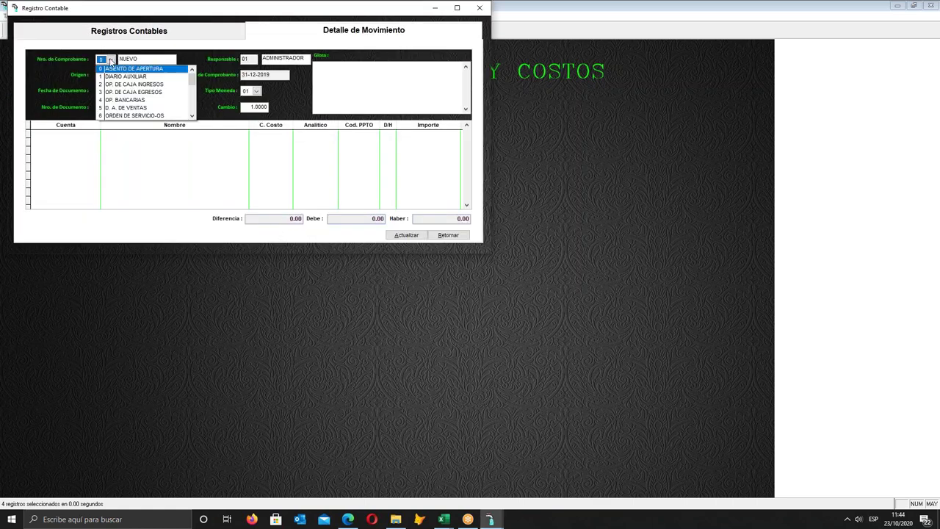
{"action": "left_click", "coordinate": [192, 116]}
{"action": "scroll", "coordinate": [192, 116], "scroll_direction": "down", "scroll_amount": 3}
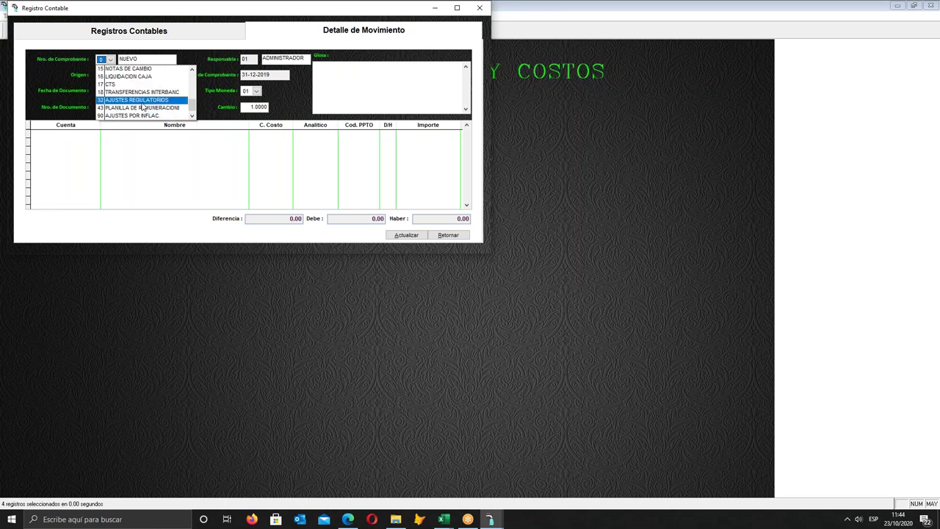
{"action": "left_click", "coordinate": [143, 107]}
- Fill in origin 10 CONTABILIDAD, document type 71 with number 12, and the gloss "pOR LA CORRECCION DE LA CONTABILIZACION DE vma"
{"action": "left_click", "coordinate": [110, 75]}
{"action": "left_click", "coordinate": [116, 85]}
{"action": "left_click", "coordinate": [128, 107]}
{"action": "type", "text": "12"}
{"action": "key", "text": "Return"}
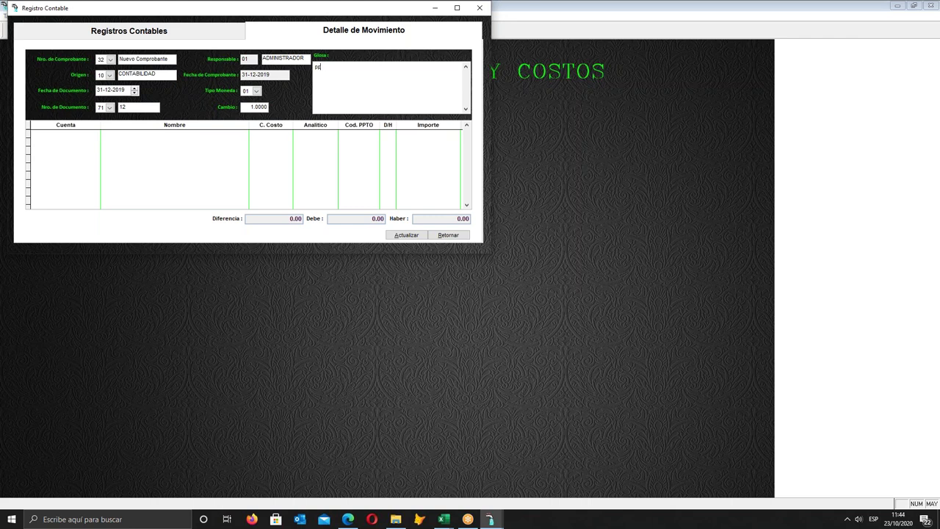
{"action": "type", "text": "pOR LA CORRECCION DE LA CONTABILIZACION DE vma"}
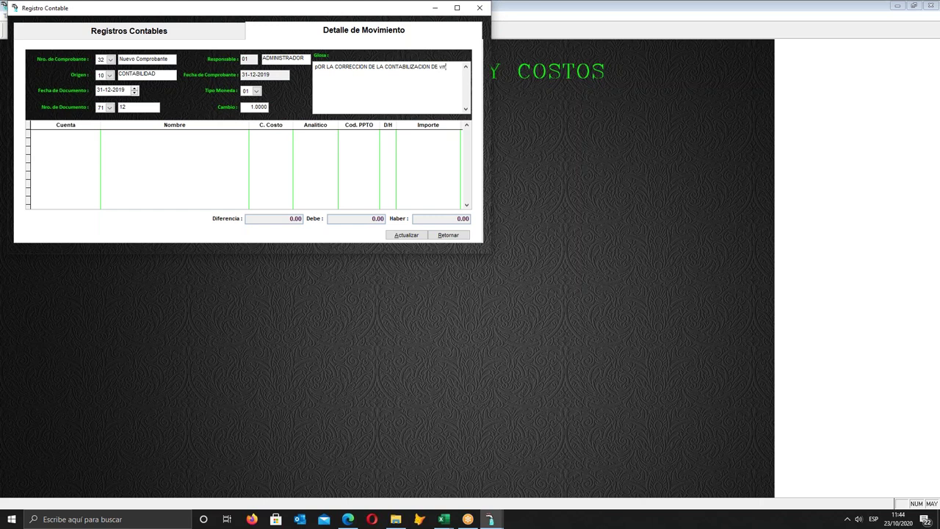
- Add a movement line for account 704104115 VALOR MAXIM ADMIT POR DESAGUE, consulting the account code in the open Excel sheet
{"action": "left_click", "coordinate": [193, 151]}
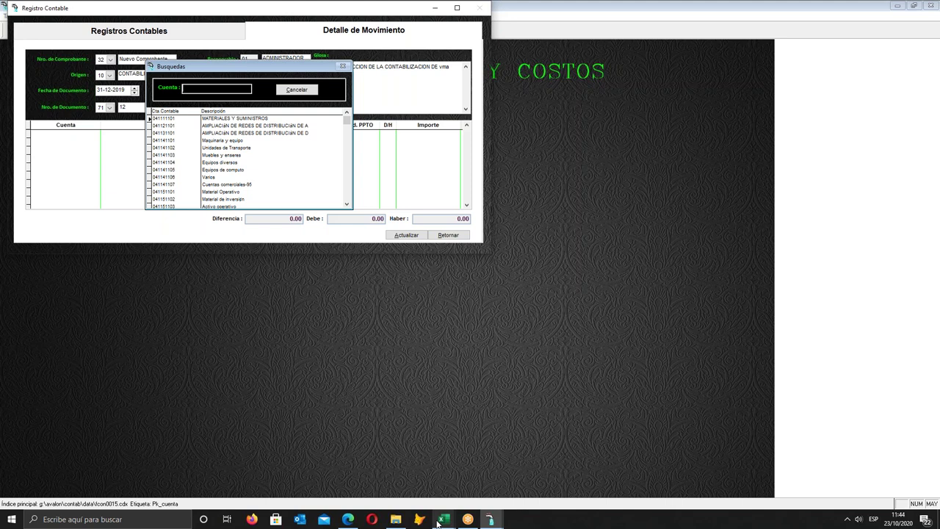
{"action": "mouse_move", "coordinate": [444, 519]}
{"action": "left_click", "coordinate": [532, 492]}
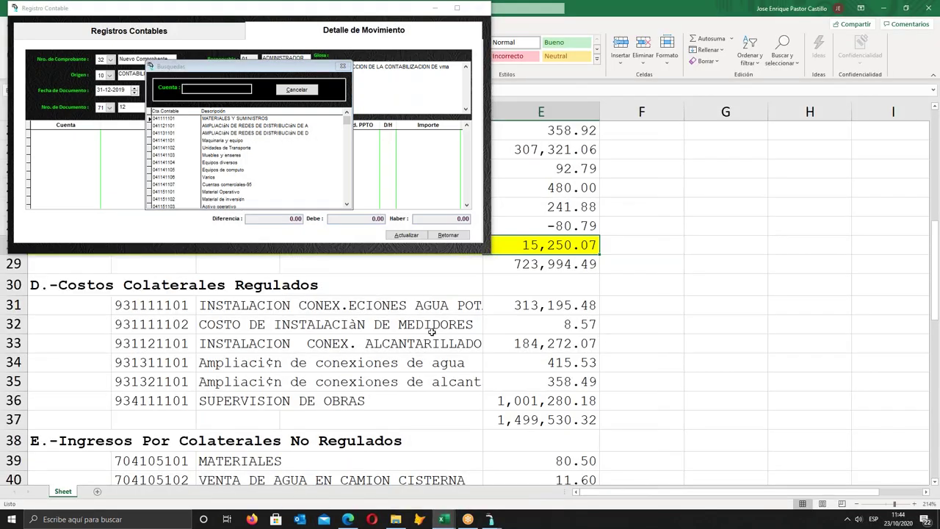
{"action": "scroll", "coordinate": [614, 282], "scroll_direction": "up", "scroll_amount": 3}
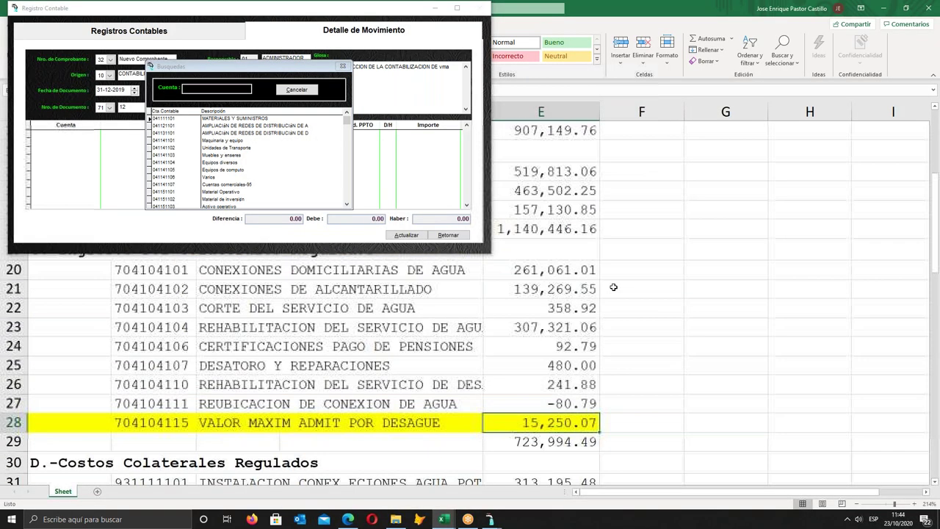
{"action": "scroll", "coordinate": [580, 285], "scroll_direction": "down", "scroll_amount": 1}
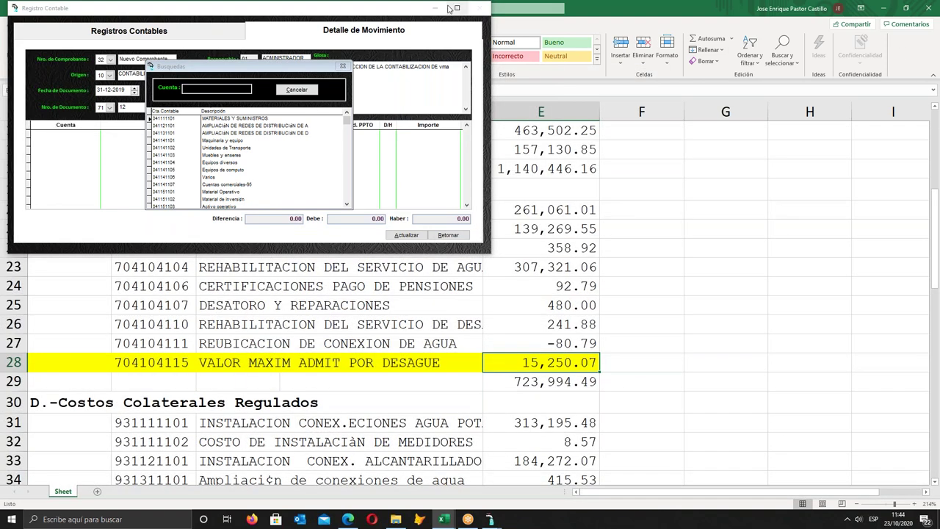
{"action": "scroll", "coordinate": [834, 230], "scroll_direction": "up", "scroll_amount": 2}
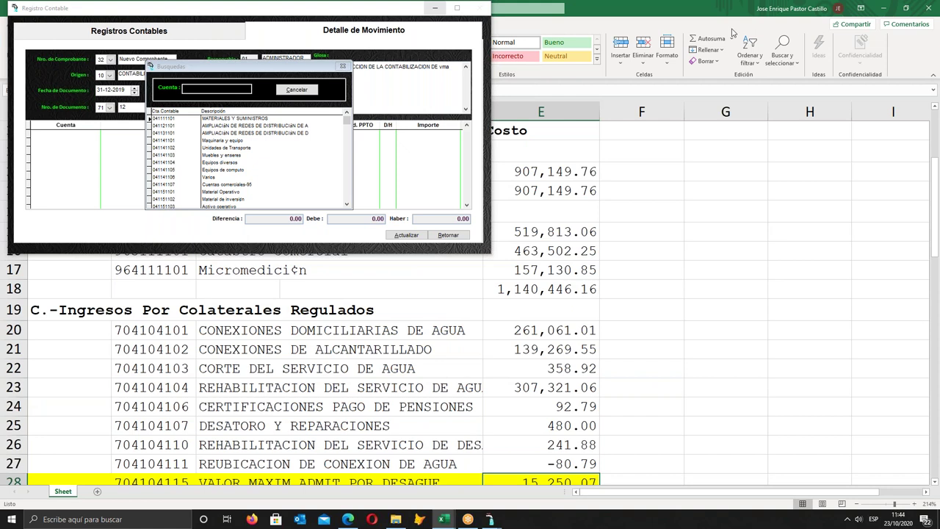
{"action": "left_click", "coordinate": [883, 8]}
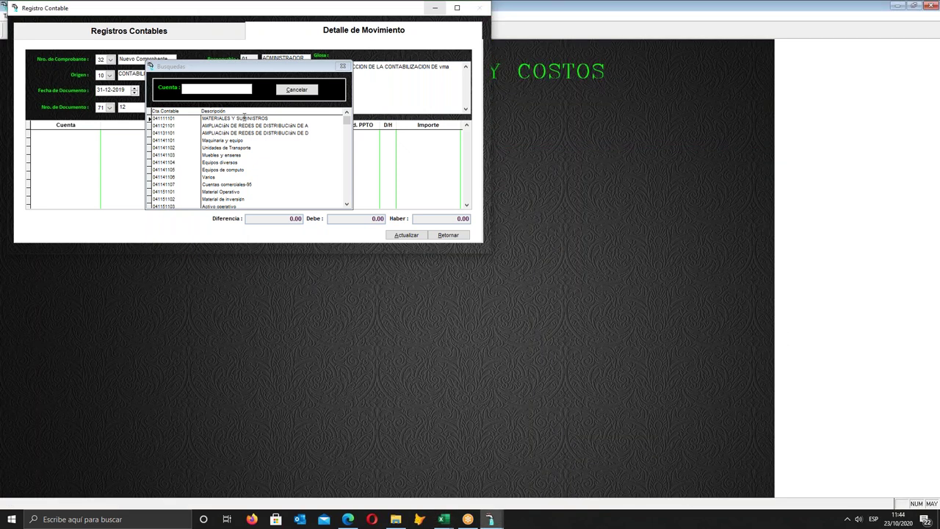
{"action": "left_click", "coordinate": [215, 89]}
{"action": "type", "text": "704"}
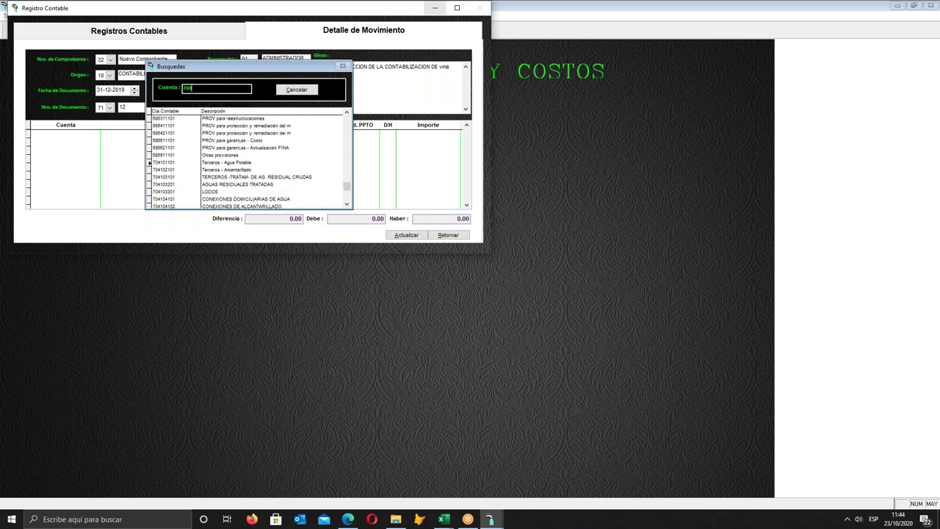
{"action": "type", "text": "104115"}
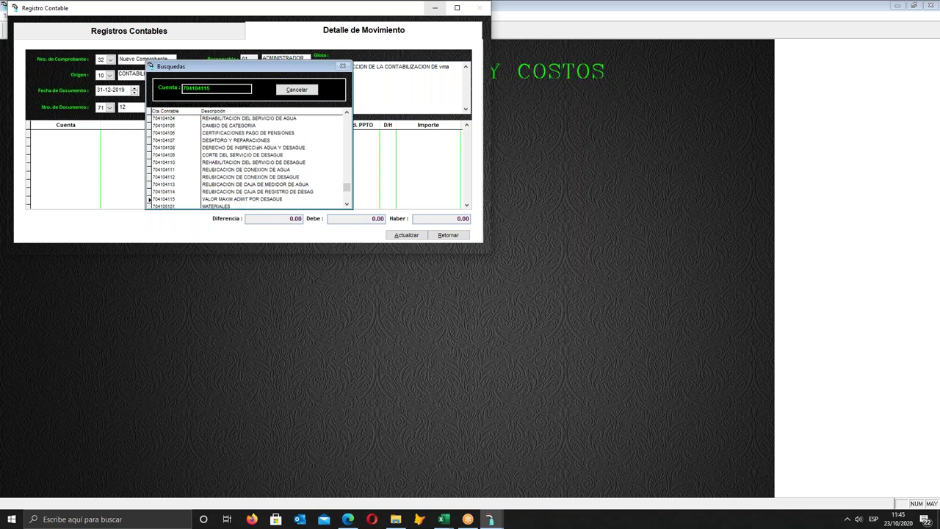
{"action": "double_click", "coordinate": [180, 200]}
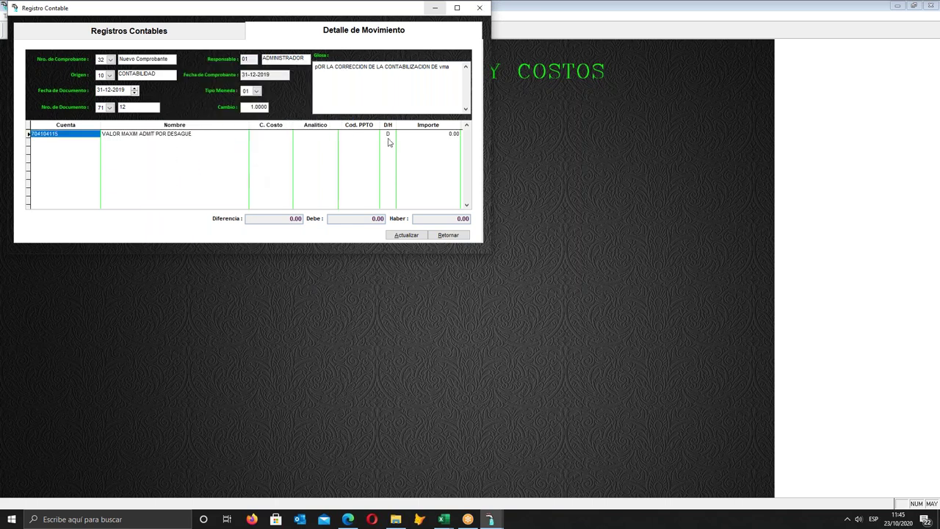
- Set the amount of the 704104115 debit line to 15250.07, consulting the account's value in the Excel sheet
{"action": "left_click", "coordinate": [428, 135]}
{"action": "mouse_move", "coordinate": [449, 521]}
{"action": "left_click", "coordinate": [580, 459]}
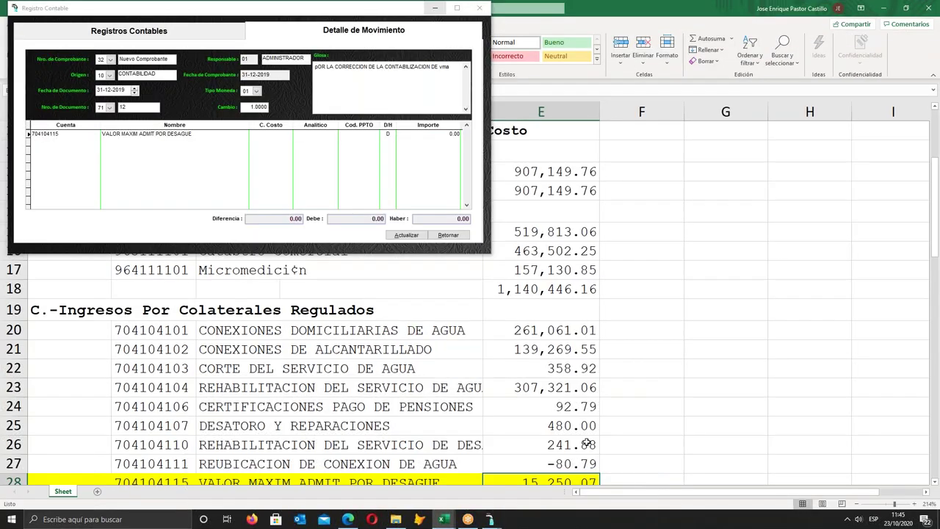
{"action": "scroll", "coordinate": [588, 443], "scroll_direction": "down", "scroll_amount": 2}
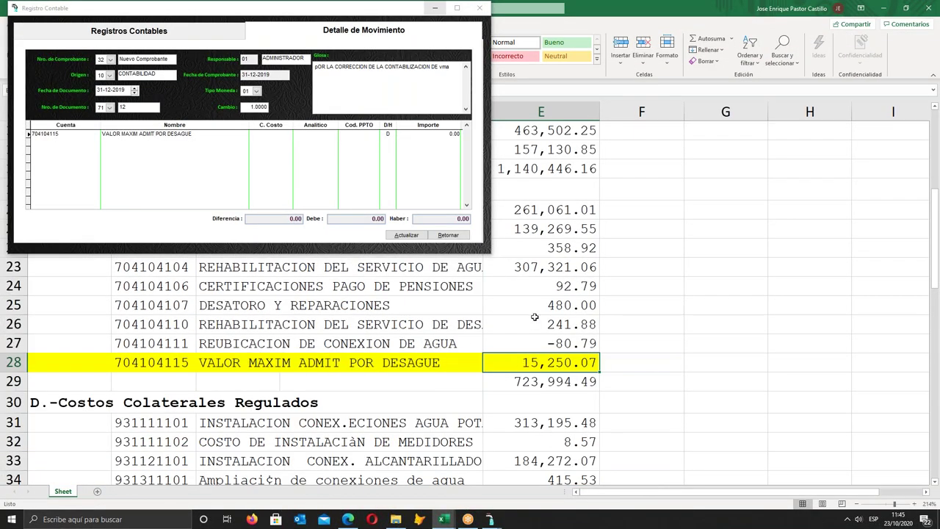
{"action": "left_click", "coordinate": [415, 133]}
{"action": "type", "text": "15250.07"}
{"action": "key", "text": "Return"}
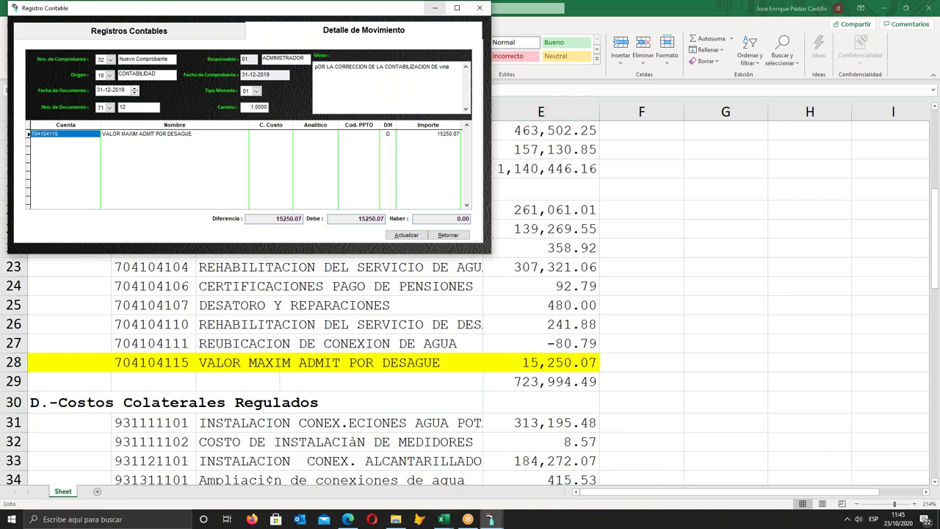
- Add a second movement line for account 704107101 VMA, searching the account list by its code
{"action": "double_click", "coordinate": [140, 165]}
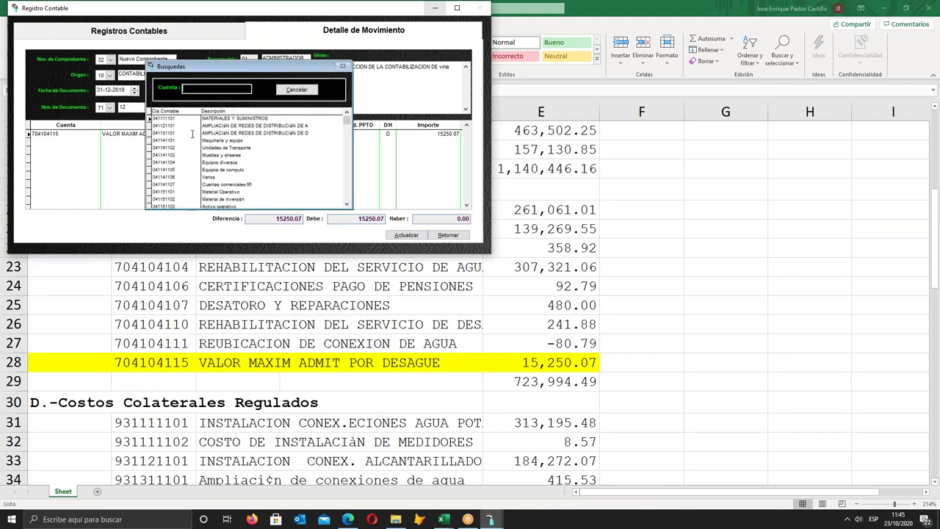
{"action": "left_click", "coordinate": [297, 91]}
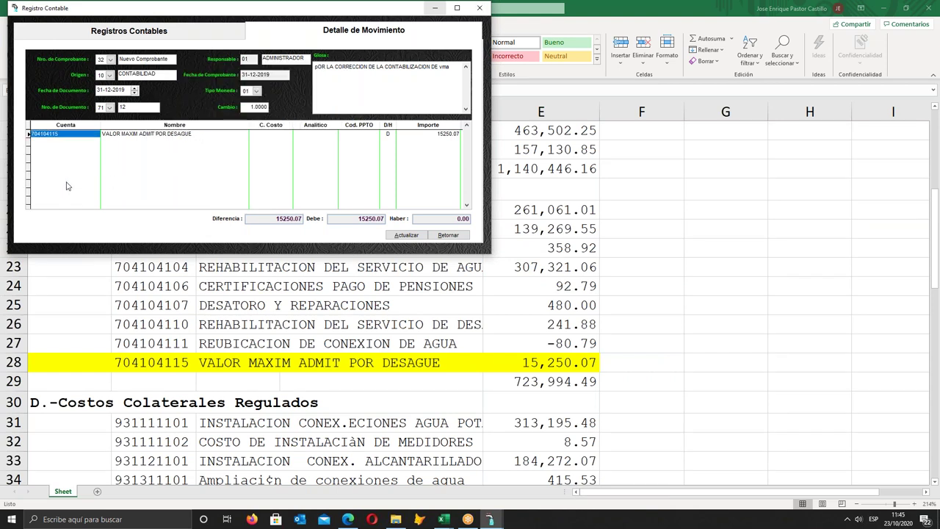
{"action": "double_click", "coordinate": [62, 157]}
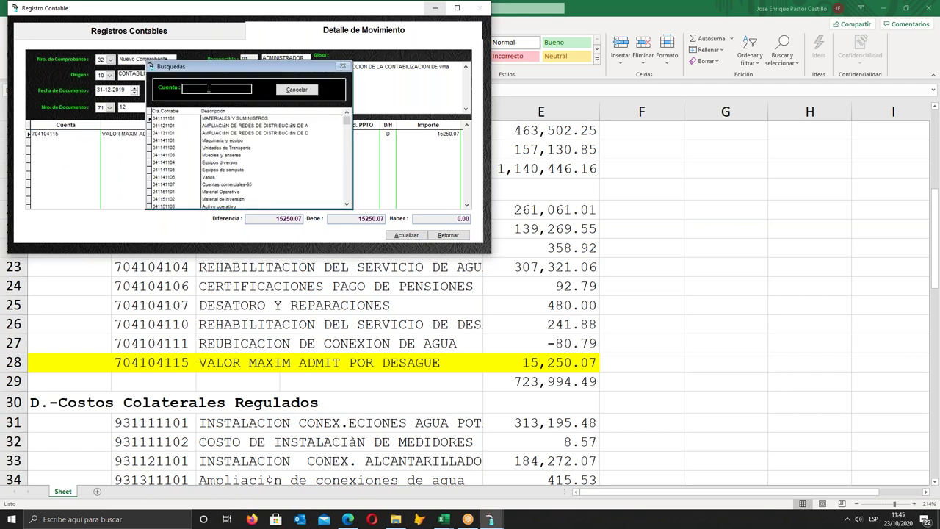
{"action": "type", "text": "702"}
{"action": "key", "text": "BackSpace"}
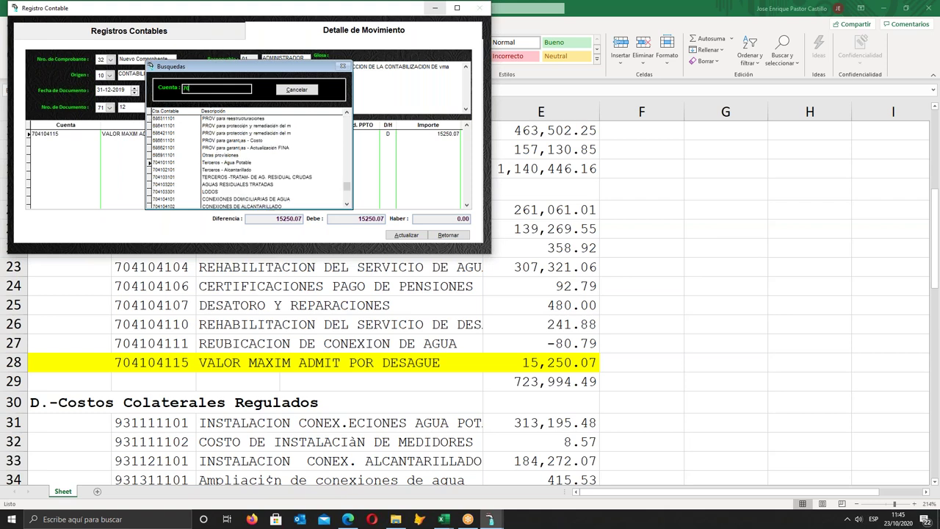
{"action": "type", "text": "4107"}
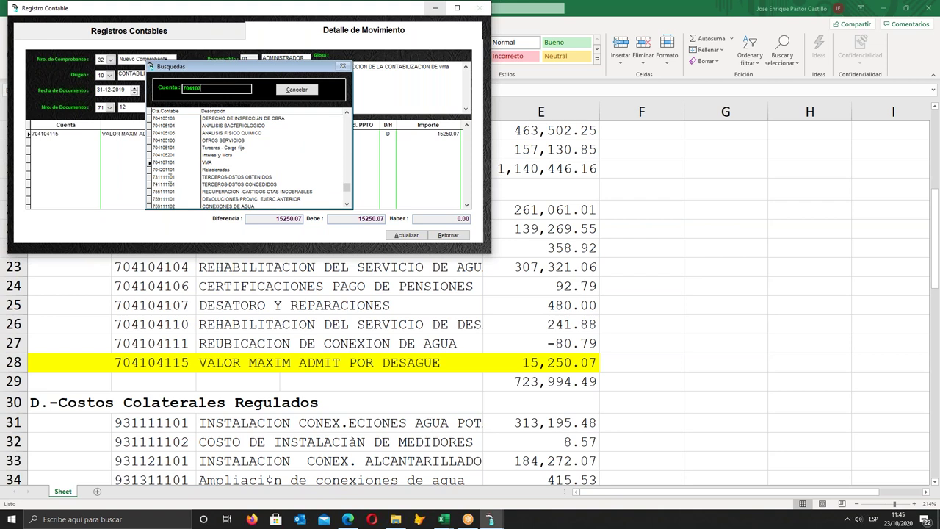
{"action": "double_click", "coordinate": [173, 163]}
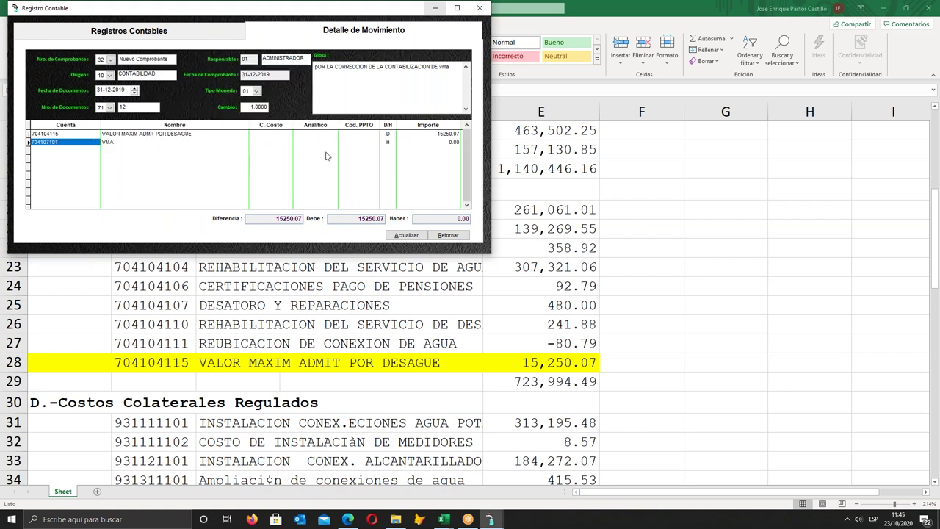
- Set the amount of the 704107101 VMA credit line to 15,250.07
{"action": "left_click", "coordinate": [417, 142]}
{"action": "type", "text": "15,250"}
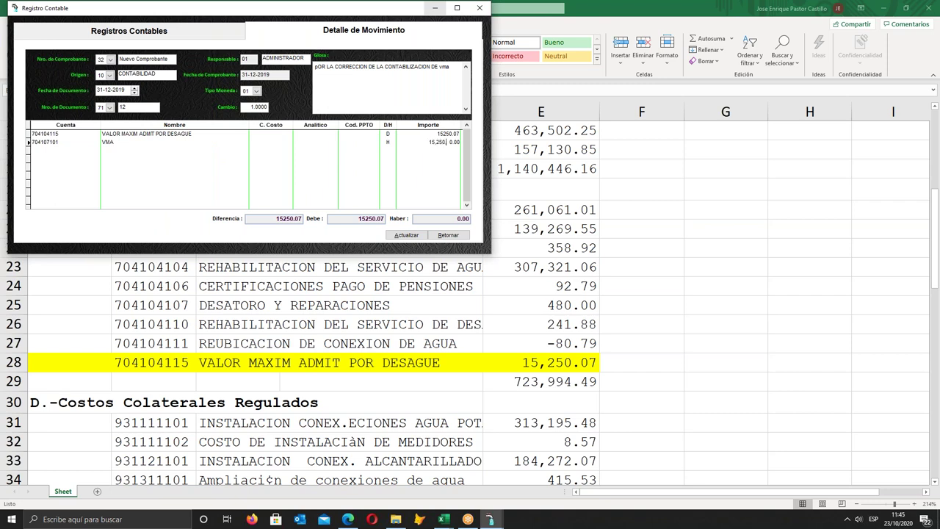
{"action": "type", "text": ".07"}
{"action": "key", "text": "Return"}
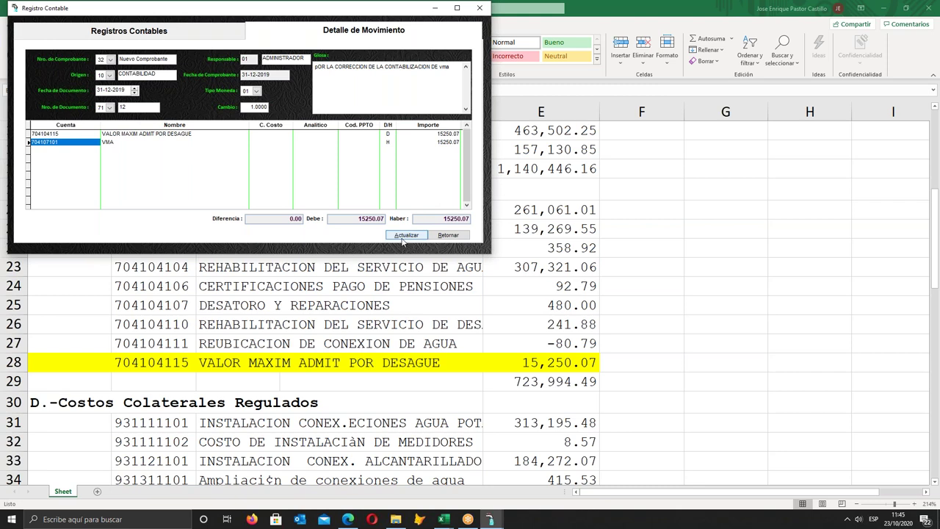
- Save the regulatory adjustment voucher and close the accounting records window
{"action": "left_click", "coordinate": [881, 17]}
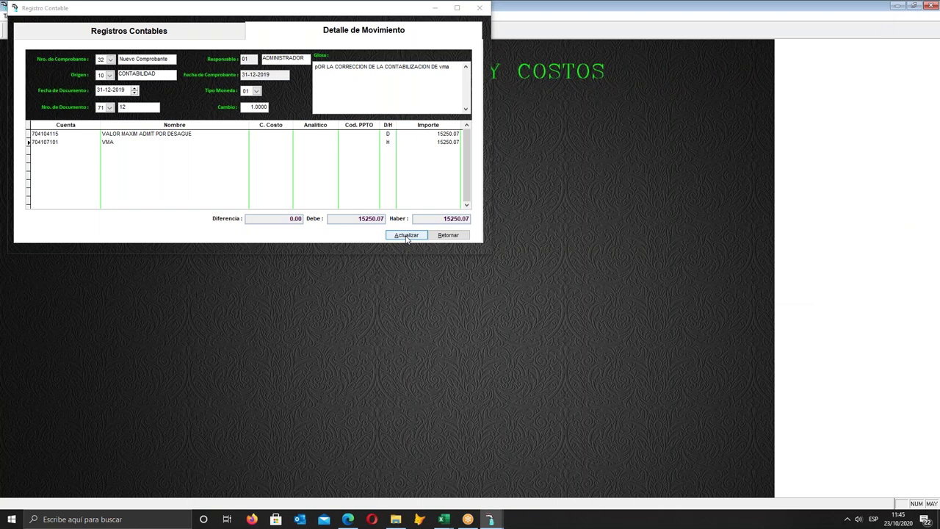
{"action": "left_click", "coordinate": [406, 235]}
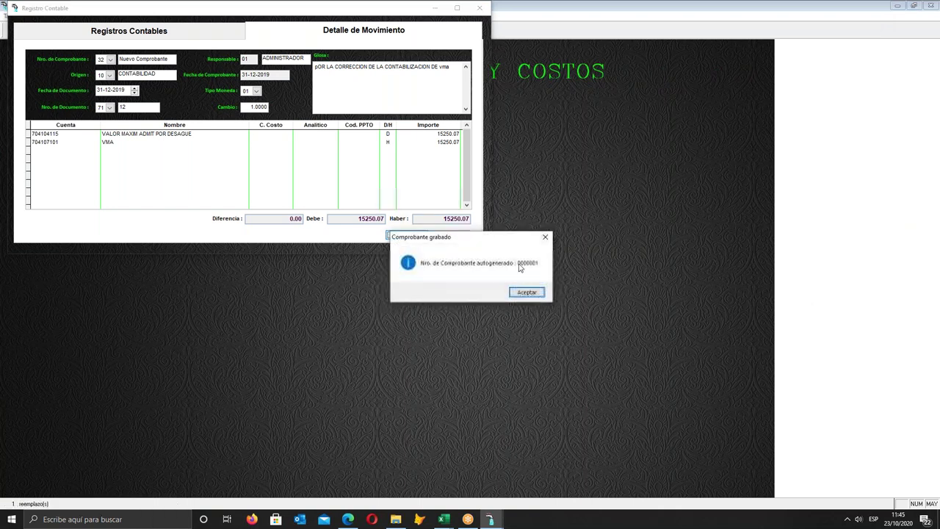
{"action": "left_click", "coordinate": [526, 292]}
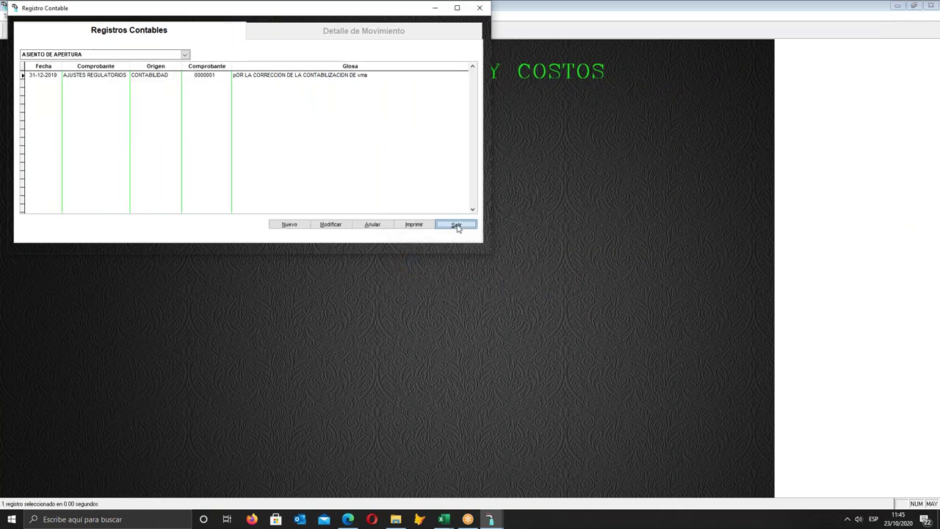
{"action": "left_click", "coordinate": [456, 225]}
- Generate the Hoja de Validación from the regulatory Costos y Gastos reports for Enero to Diciembre 2019
{"action": "left_click", "coordinate": [146, 18]}
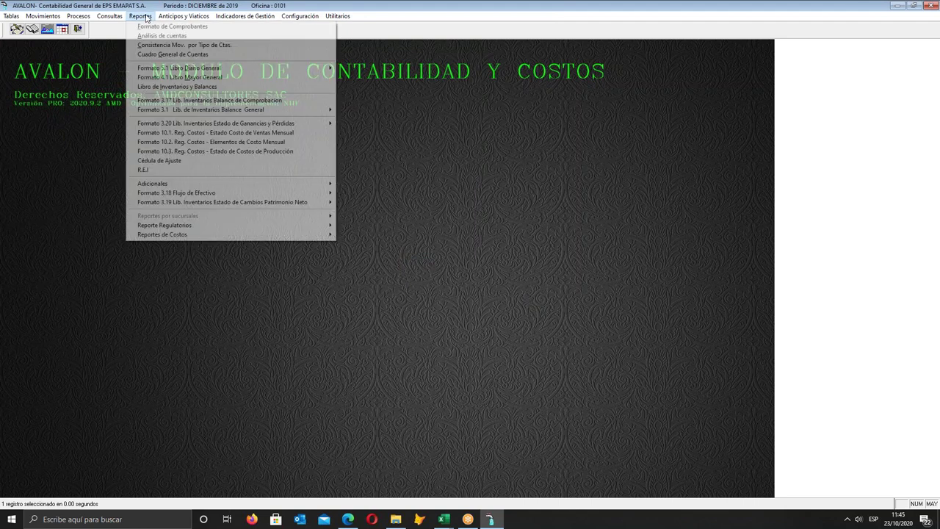
{"action": "mouse_move", "coordinate": [244, 225]}
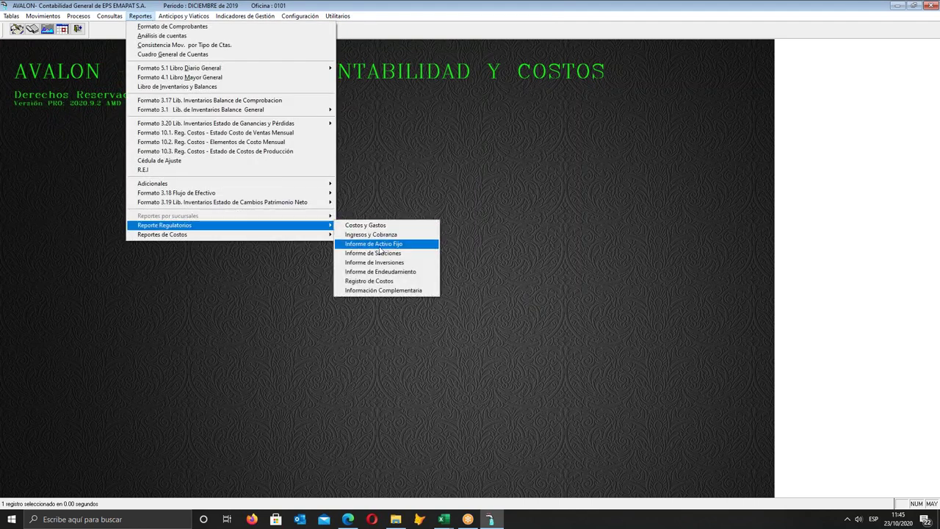
{"action": "left_click", "coordinate": [368, 225]}
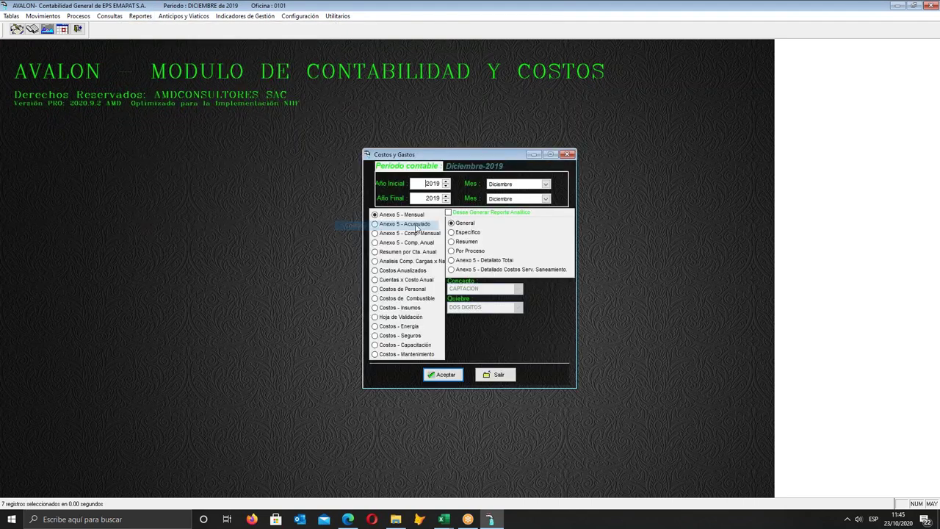
{"action": "left_click", "coordinate": [546, 185]}
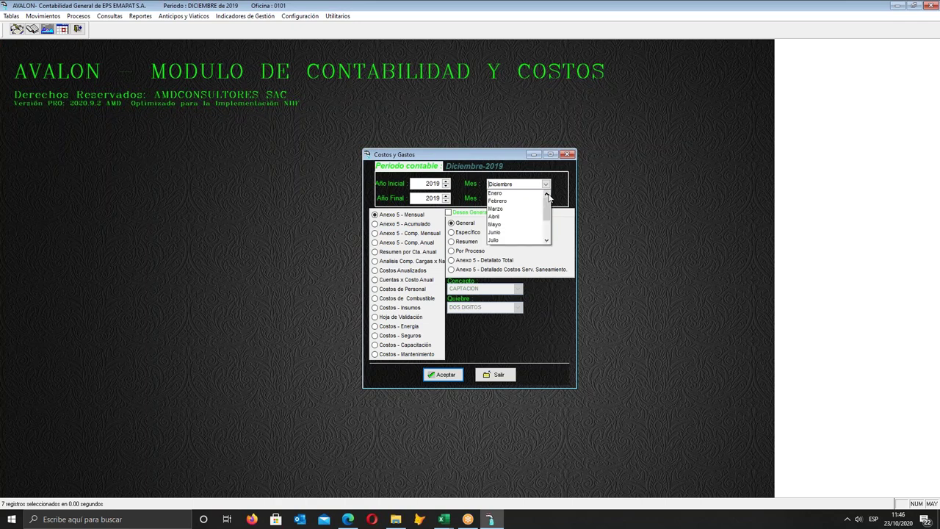
{"action": "left_click", "coordinate": [496, 192]}
{"action": "left_click", "coordinate": [383, 317]}
{"action": "left_click", "coordinate": [446, 376]}
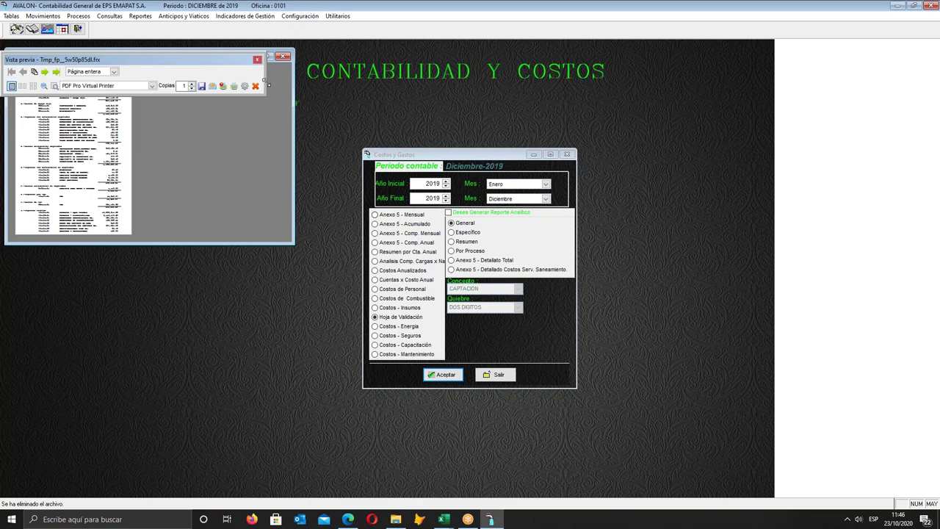
- Maximize the report preview, enlarge it to 200%, and examine account 704104115 and the VMA income and cost sections
{"action": "left_click", "coordinate": [270, 59]}
{"action": "left_click", "coordinate": [113, 72]}
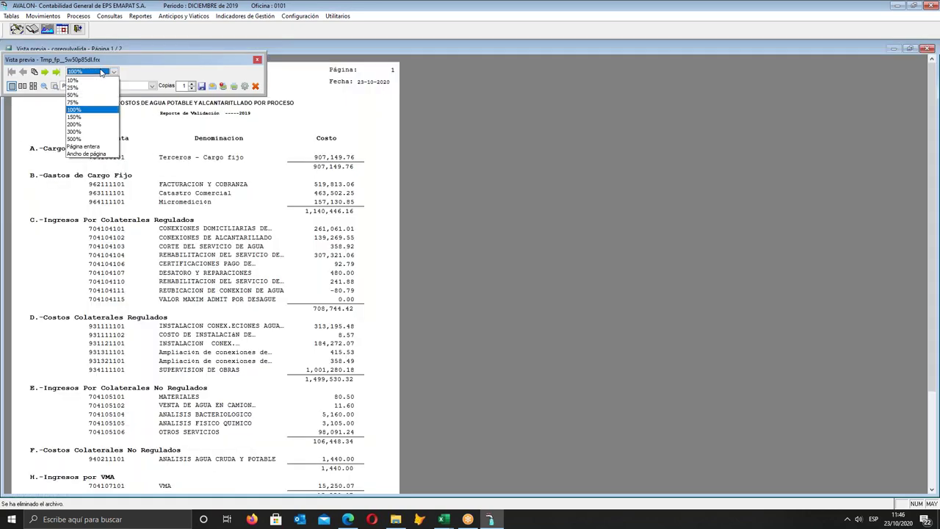
{"action": "left_click", "coordinate": [88, 128]}
{"action": "scroll", "coordinate": [308, 231], "scroll_direction": "down", "scroll_amount": 3}
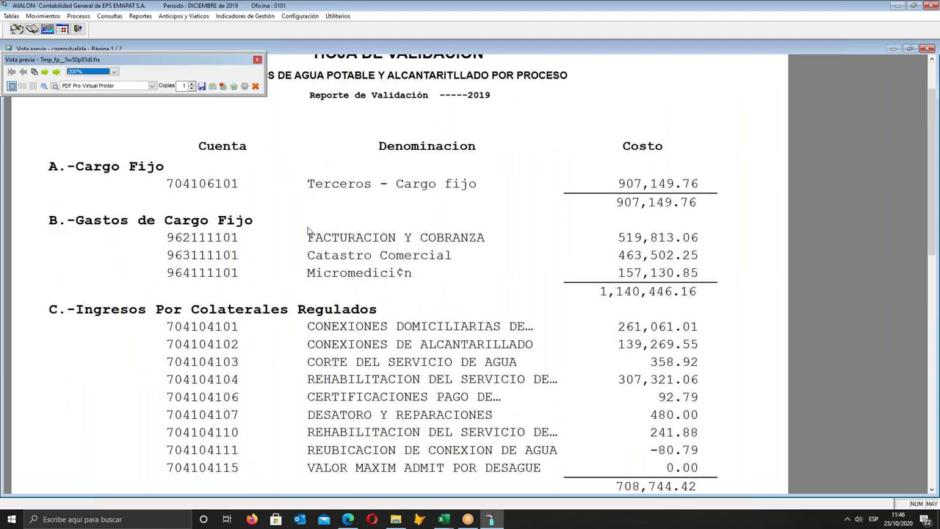
{"action": "scroll", "coordinate": [309, 231], "scroll_direction": "down", "scroll_amount": 5}
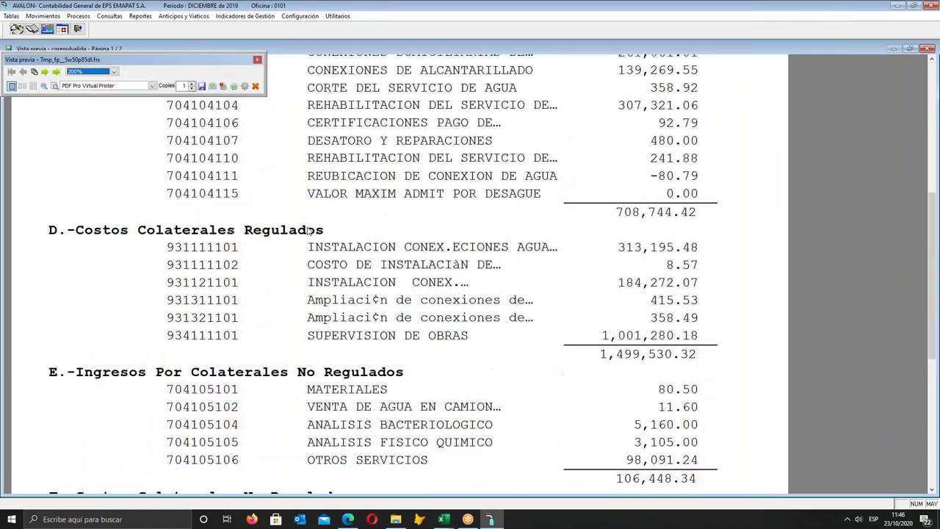
{"action": "scroll", "coordinate": [305, 231], "scroll_direction": "down", "scroll_amount": 2}
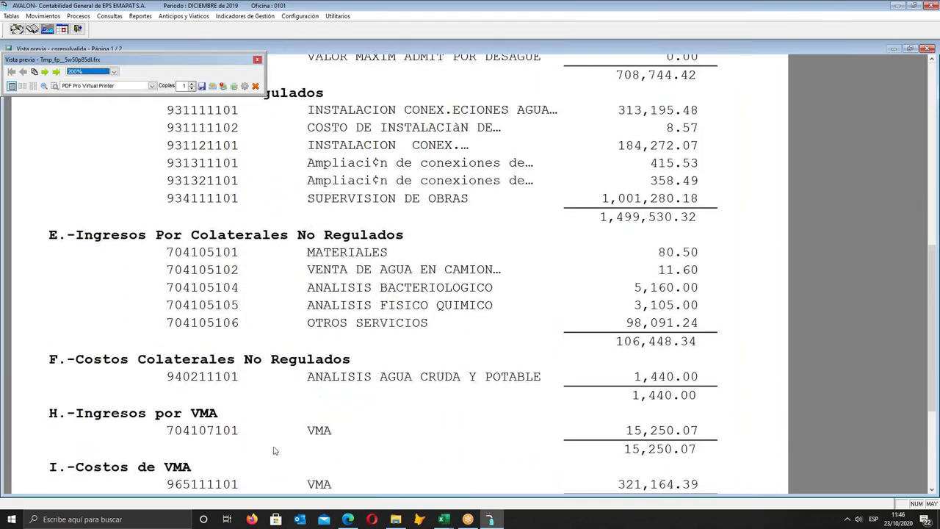
{"action": "scroll", "coordinate": [277, 439], "scroll_direction": "down", "scroll_amount": 1}
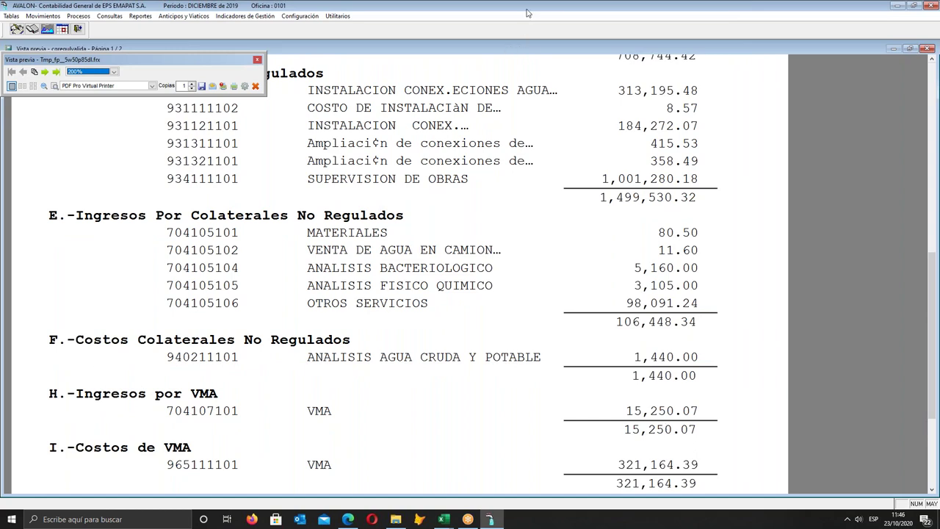
- Circle the Costos de VMA and Ingresos por VMA sections of the report with the annotation pen
{"action": "key", "text": "ctrl+2"}
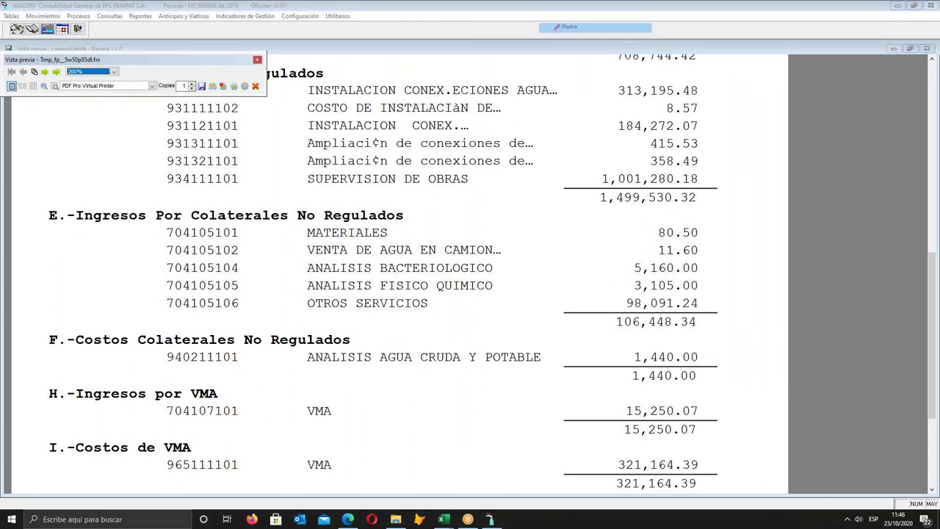
{"action": "mouse_move", "coordinate": [150, 436]}
{"action": "left_mouse_down"}
{"action": "mouse_move", "coordinate": [158, 463]}
{"action": "mouse_move", "coordinate": [776, 491]}
{"action": "mouse_move", "coordinate": [626, 458]}
{"action": "mouse_move", "coordinate": [157, 440]}
{"action": "left_mouse_up"}
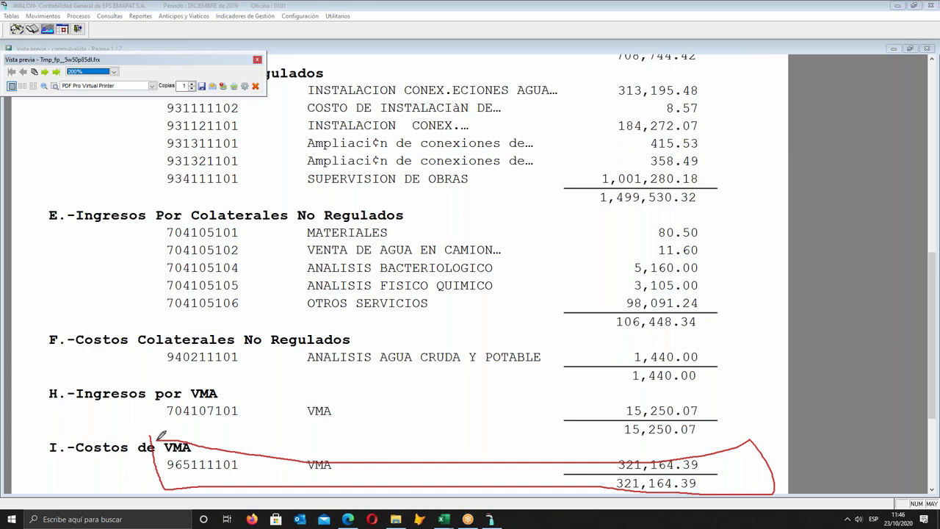
{"action": "mouse_move", "coordinate": [150, 376]}
{"action": "left_mouse_down"}
{"action": "mouse_move", "coordinate": [416, 433]}
{"action": "mouse_move", "coordinate": [750, 436]}
{"action": "mouse_move", "coordinate": [734, 383]}
{"action": "mouse_move", "coordinate": [273, 390]}
{"action": "mouse_move", "coordinate": [156, 381]}
{"action": "left_mouse_up"}
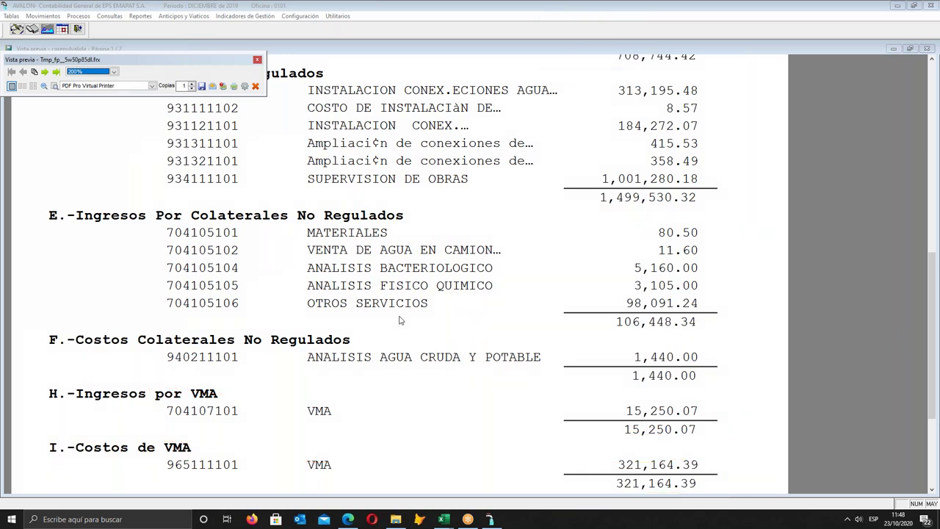
- Examine the fixed charge and the regulated and non-regulated collateral income and cost sections of the validation report
{"action": "scroll", "coordinate": [400, 320], "scroll_direction": "up", "scroll_amount": 3}
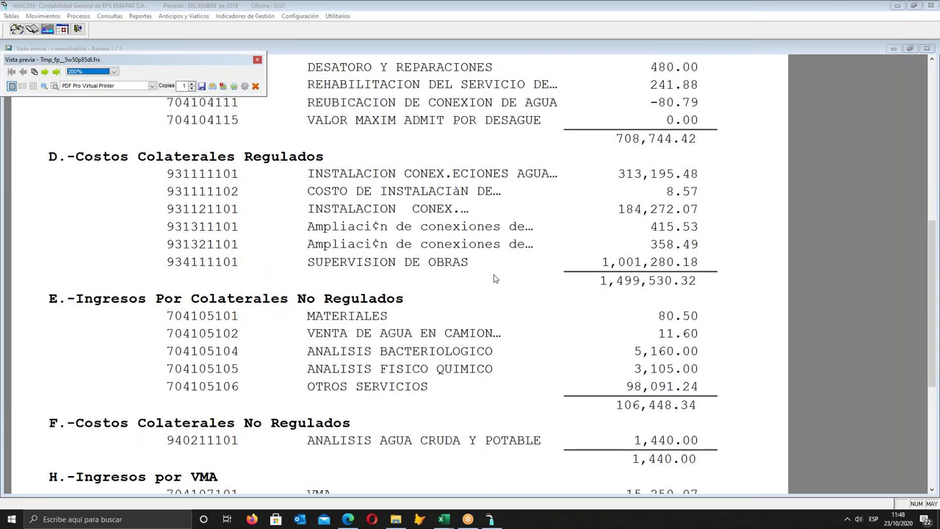
{"action": "scroll", "coordinate": [494, 278], "scroll_direction": "up", "scroll_amount": 1}
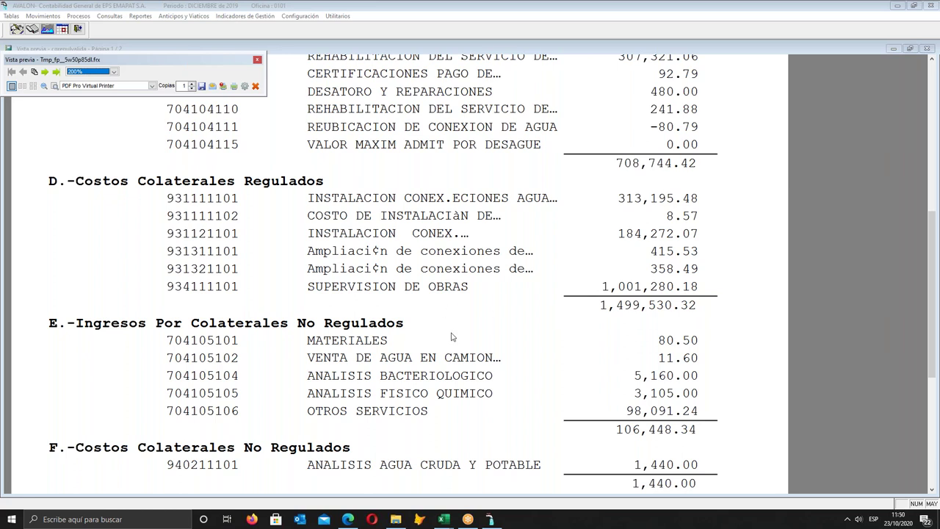
{"action": "scroll", "coordinate": [450, 336], "scroll_direction": "up", "scroll_amount": 2}
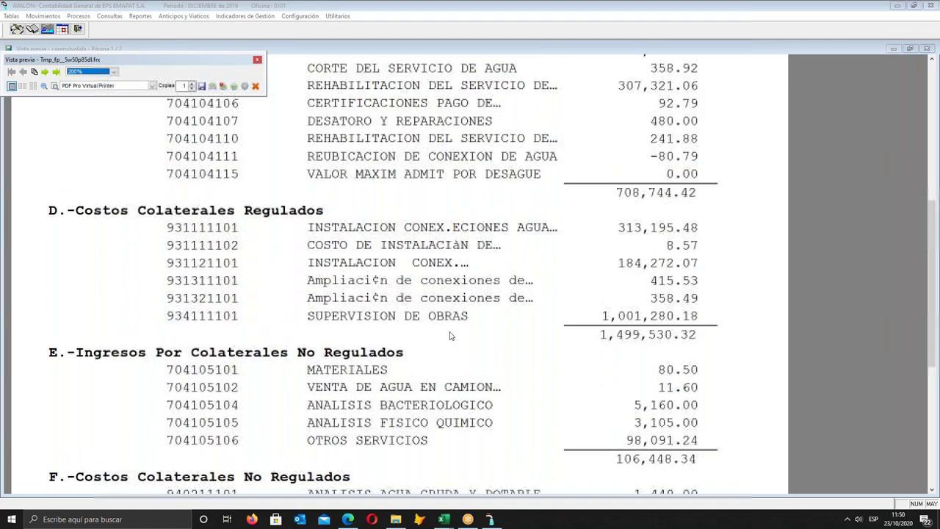
{"action": "scroll", "coordinate": [451, 335], "scroll_direction": "up", "scroll_amount": 2}
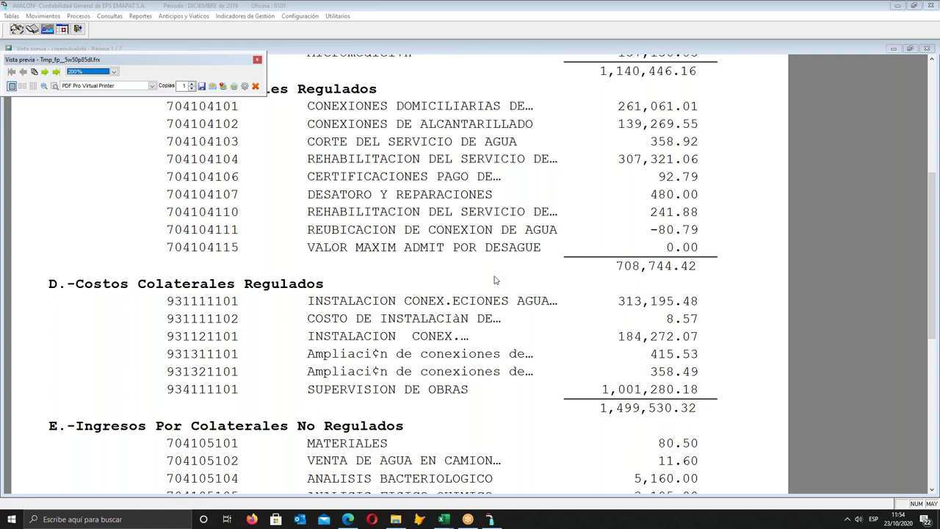
{"action": "scroll", "coordinate": [348, 243], "scroll_direction": "up", "scroll_amount": 1}
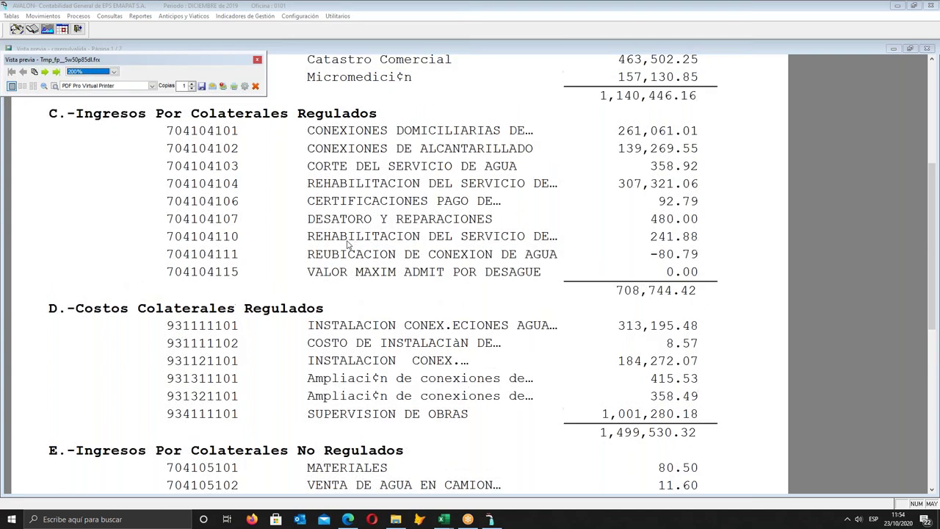
{"action": "scroll", "coordinate": [348, 243], "scroll_direction": "up", "scroll_amount": 2}
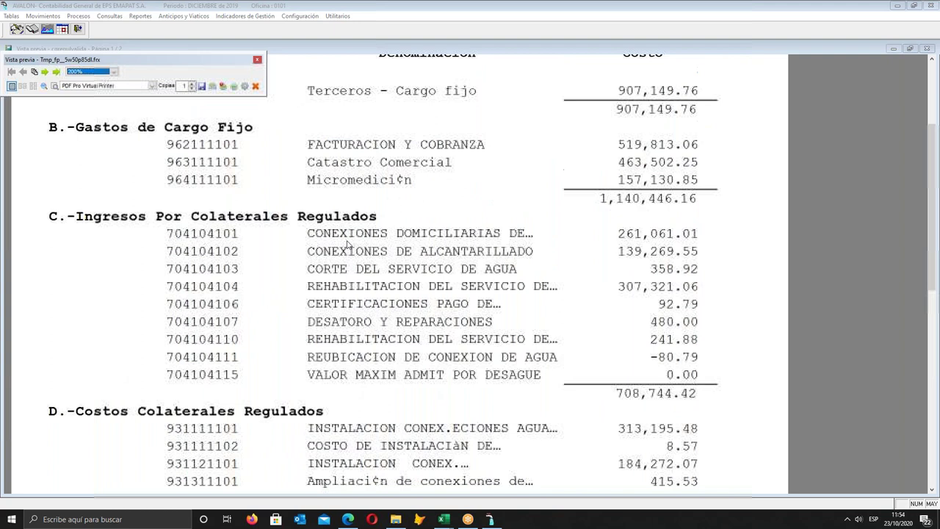
{"action": "scroll", "coordinate": [348, 244], "scroll_direction": "up", "scroll_amount": 1}
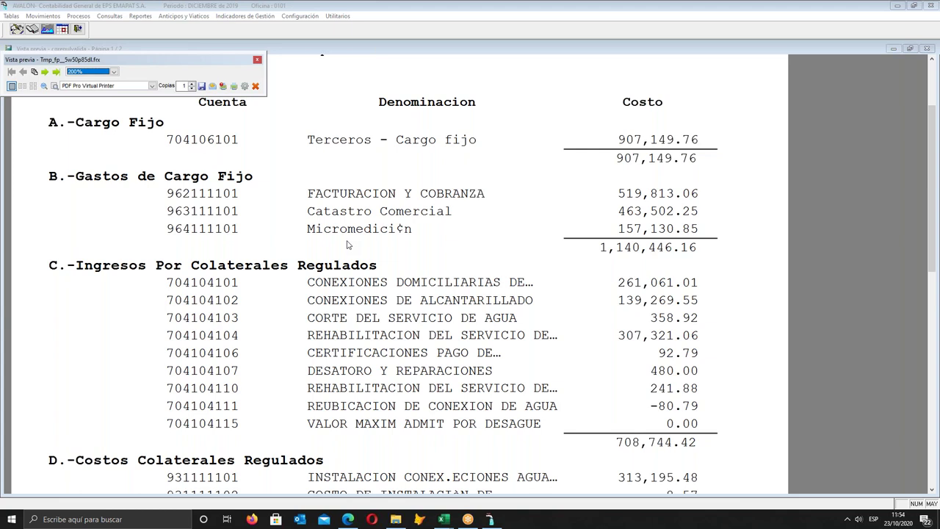
{"action": "scroll", "coordinate": [336, 273], "scroll_direction": "down", "scroll_amount": 1}
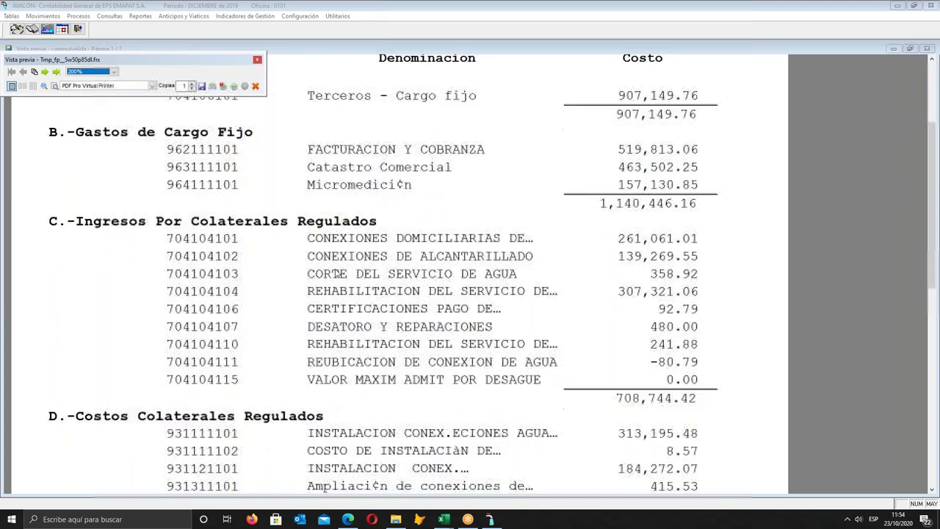
- Close the validation report preview, acknowledge the notice and exit the Costos y Gastos report window
{"action": "scroll", "coordinate": [336, 274], "scroll_direction": "up", "scroll_amount": 1}
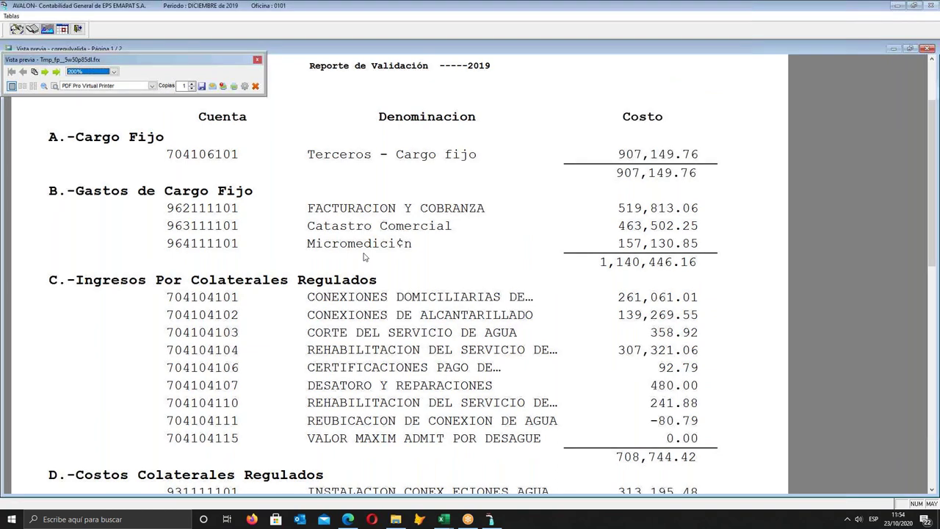
{"action": "key", "text": "Escape"}
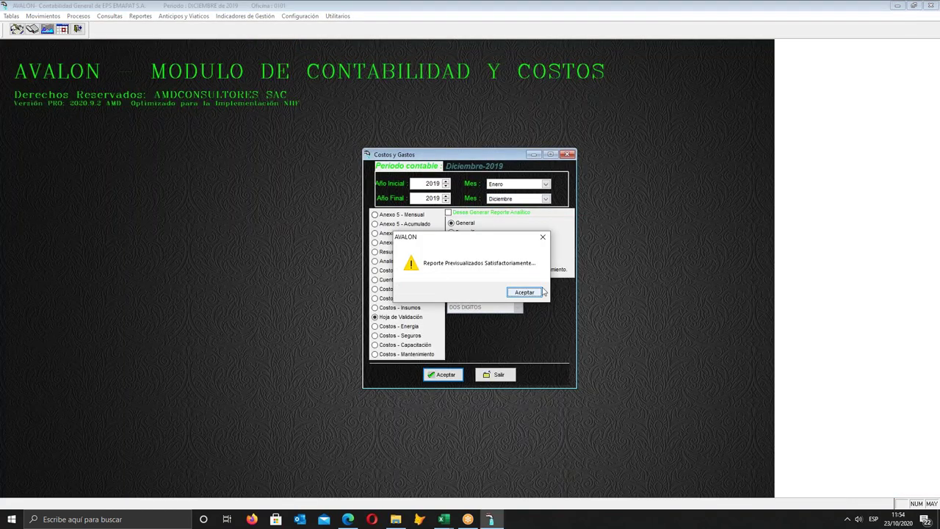
{"action": "left_click", "coordinate": [536, 292]}
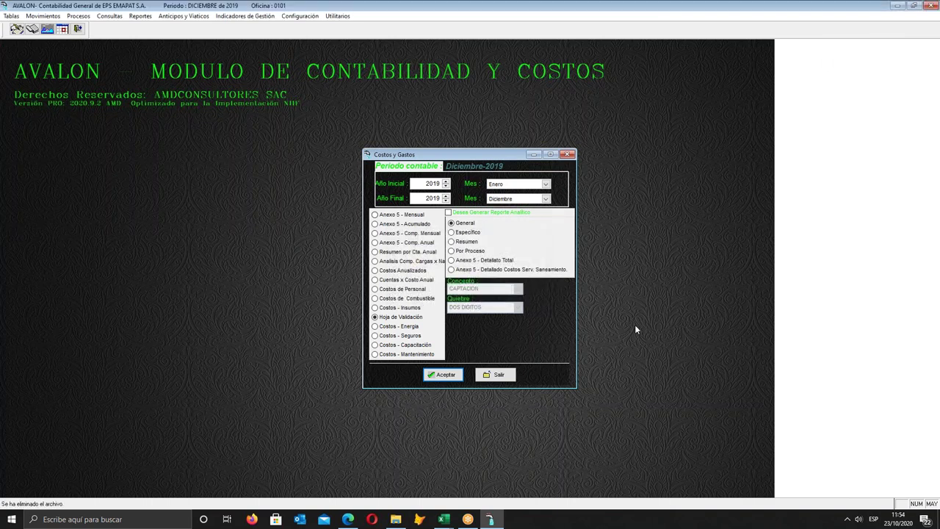
{"action": "left_click", "coordinate": [499, 376]}
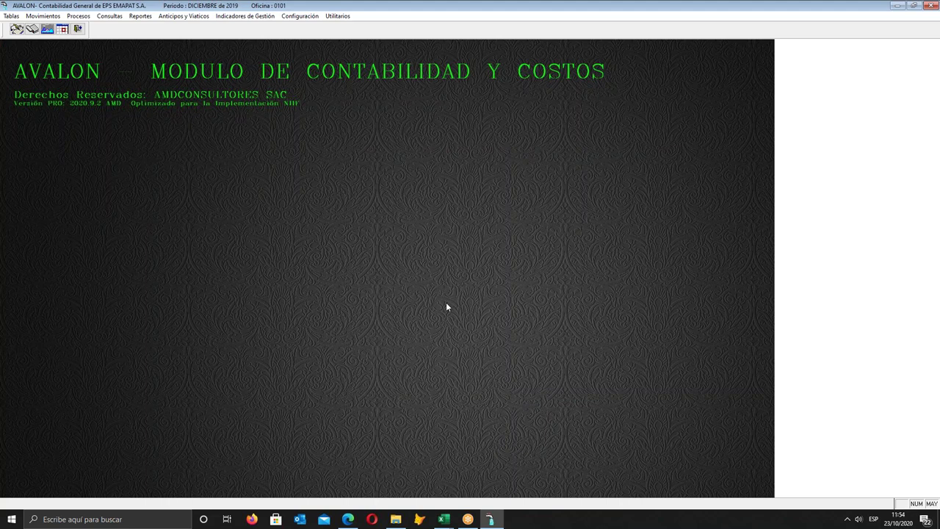
- Switch to the CGREGULVALIDA workbook in Excel and examine the regulated collateral income and cost sections around account 704104115
{"action": "left_click", "coordinate": [444, 519]}
{"action": "left_click", "coordinate": [525, 477]}
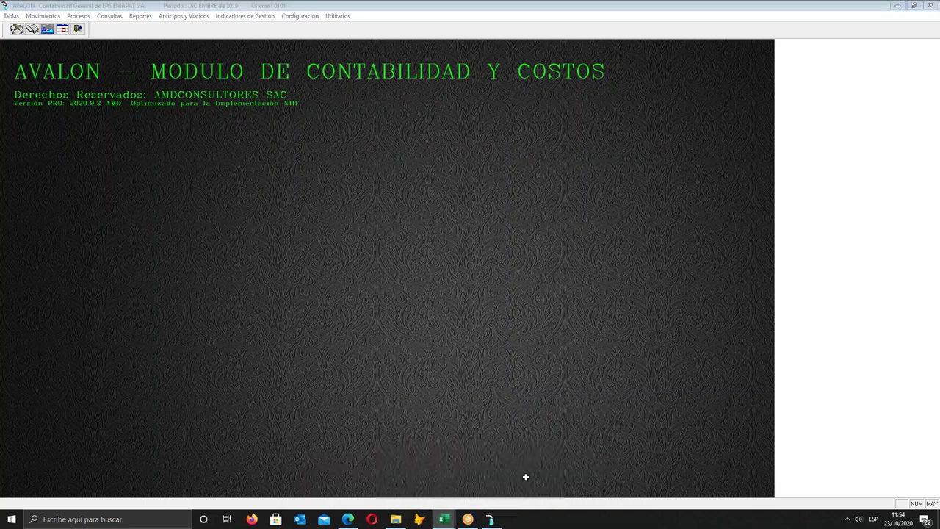
{"action": "scroll", "coordinate": [455, 432], "scroll_direction": "down", "scroll_amount": 2}
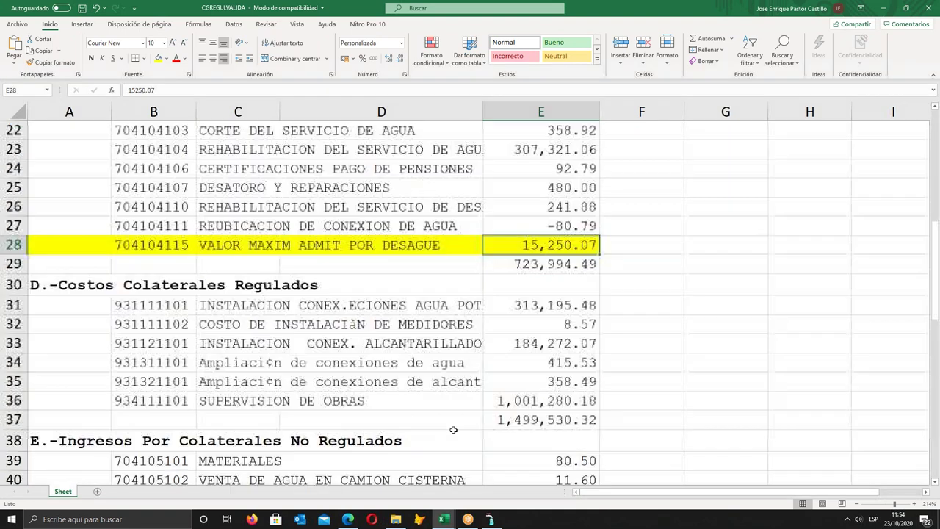
{"action": "scroll", "coordinate": [453, 430], "scroll_direction": "up", "scroll_amount": 1}
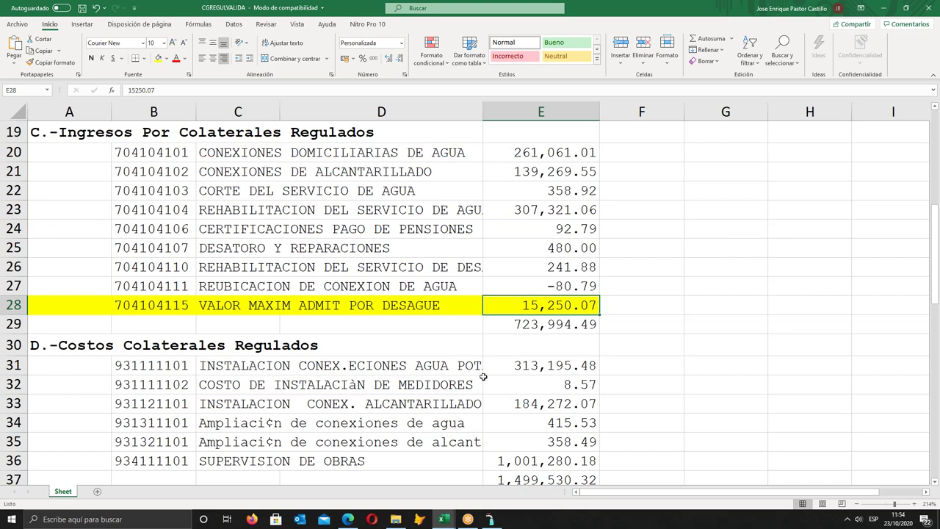
{"action": "scroll", "coordinate": [497, 368], "scroll_direction": "up", "scroll_amount": 1}
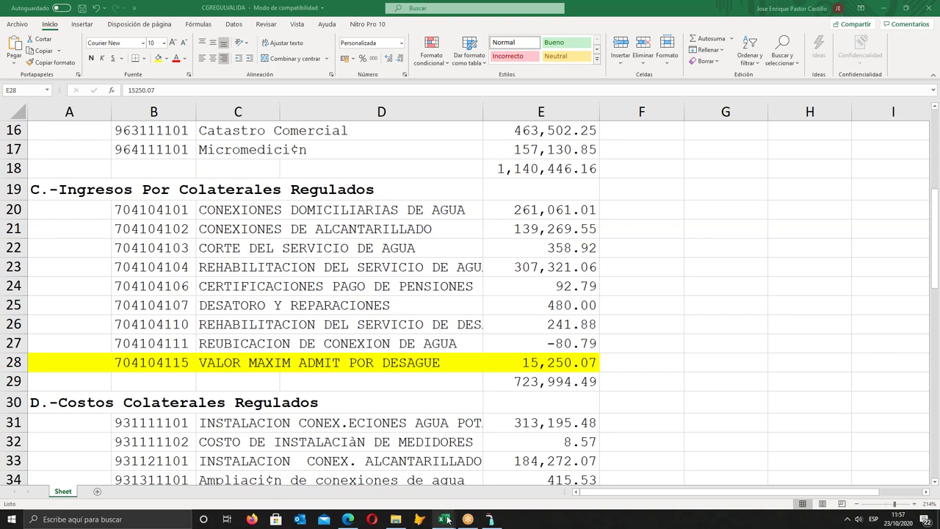
- Switch to the 1.-COSTOS DE PRODUCCION workbook and examine the income account groups, cost groups and cost subtype codes in ANEXO 5
{"action": "mouse_move", "coordinate": [447, 520]}
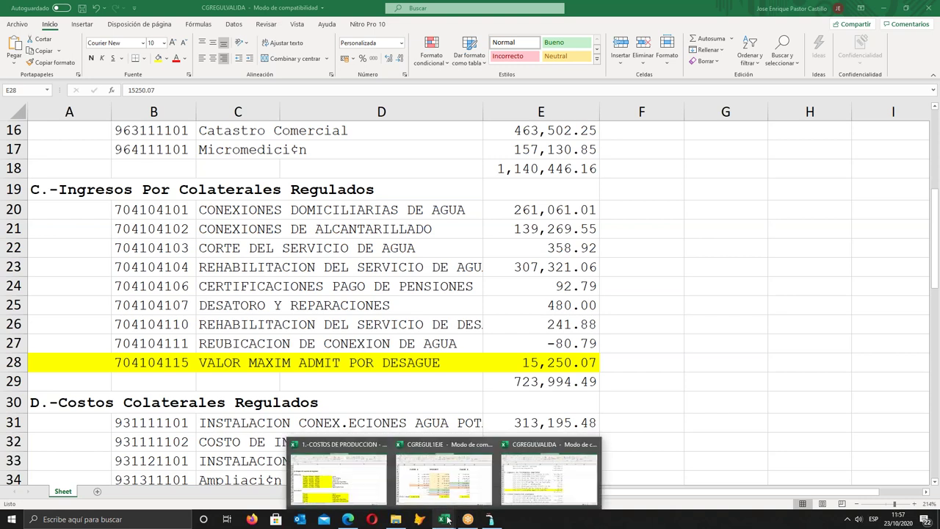
{"action": "left_click", "coordinate": [336, 478]}
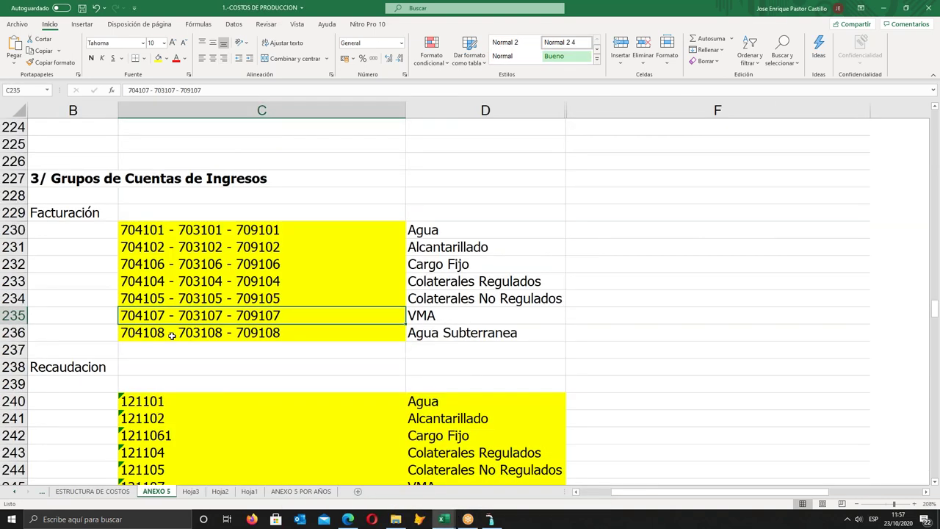
{"action": "scroll", "coordinate": [171, 336], "scroll_direction": "up", "scroll_amount": 4}
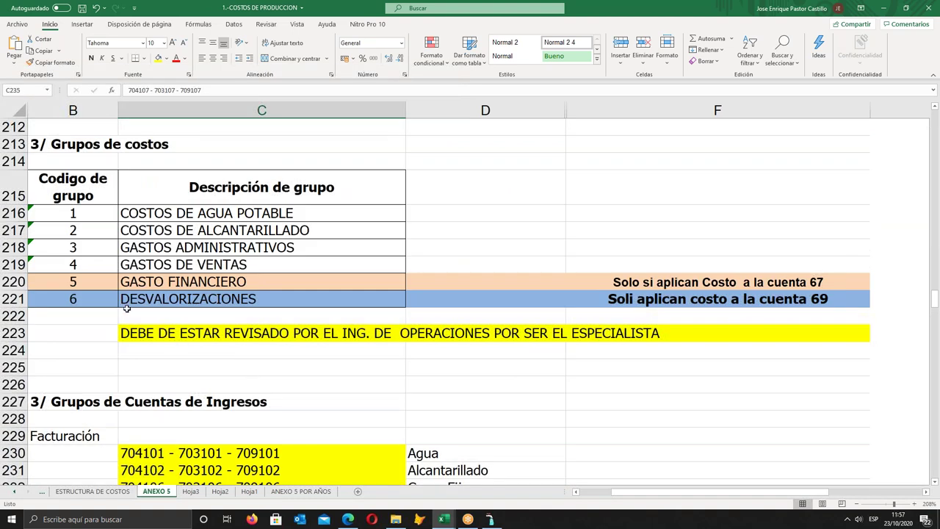
{"action": "scroll", "coordinate": [127, 309], "scroll_direction": "up", "scroll_amount": 2}
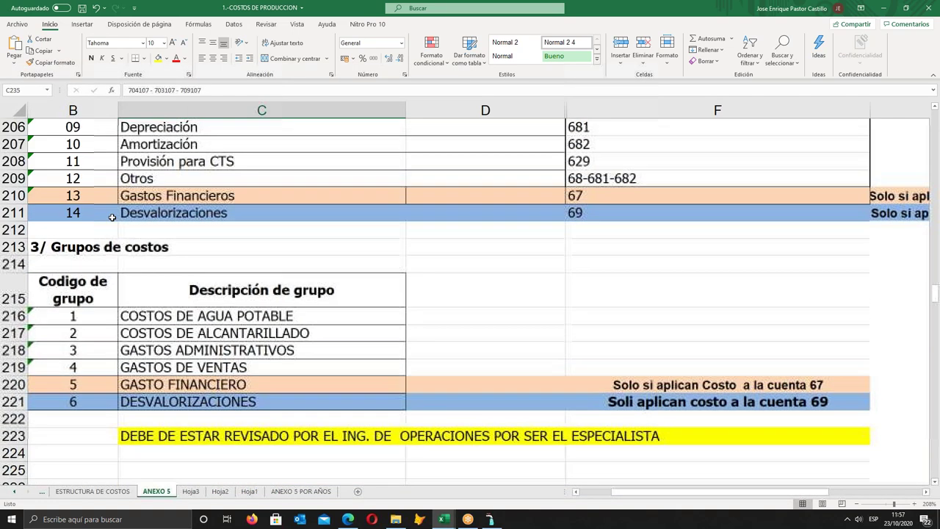
{"action": "left_click", "coordinate": [112, 213]}
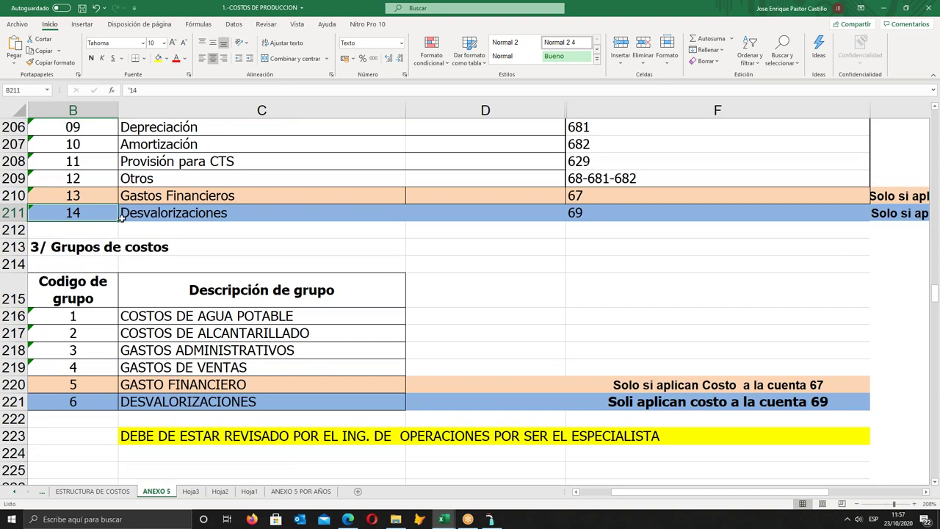
{"action": "scroll", "coordinate": [122, 213], "scroll_direction": "up", "scroll_amount": 1}
{"action": "scroll", "coordinate": [143, 271], "scroll_direction": "up", "scroll_amount": 1}
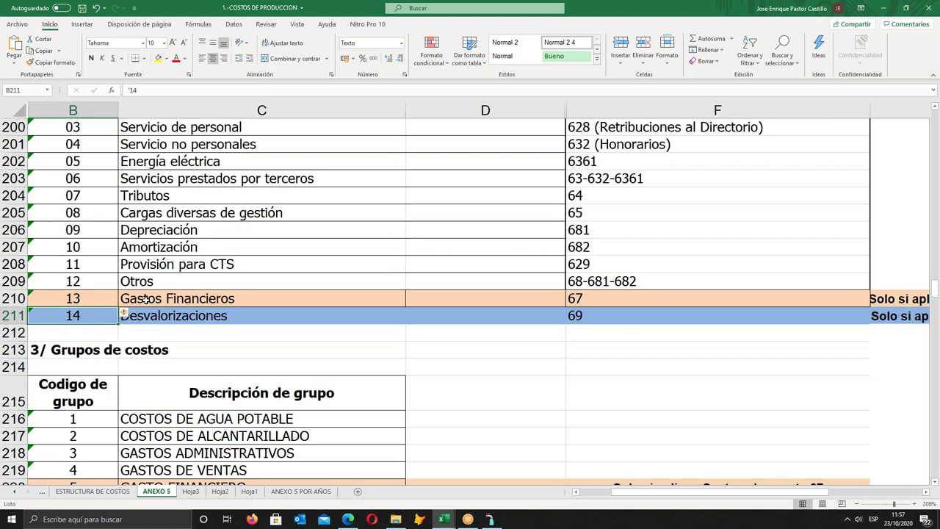
{"action": "scroll", "coordinate": [144, 299], "scroll_direction": "up", "scroll_amount": 1}
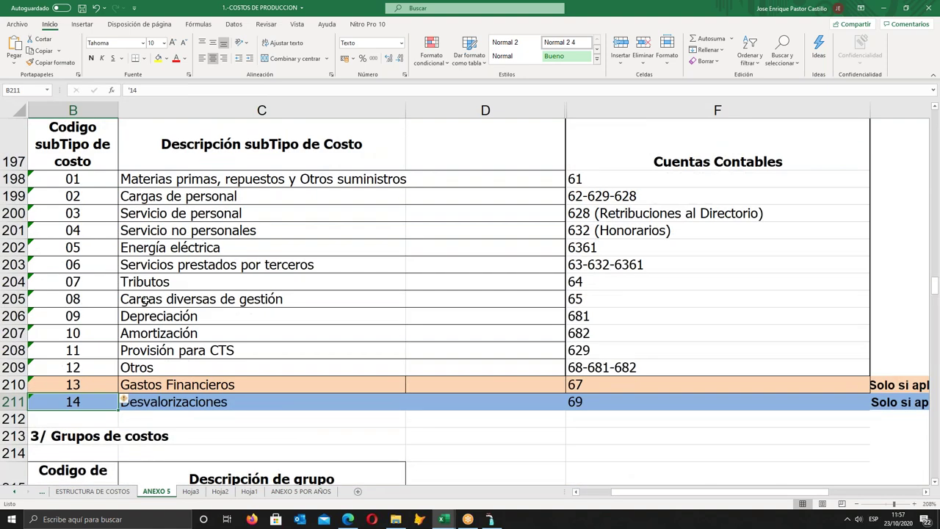
- Examine the Cuentas Contables of the cost subtypes and the cost types from Captación to Distribución in ANEXO 5
{"action": "left_click", "coordinate": [587, 397]}
{"action": "left_click_drag", "start_coordinate": [603, 180], "coordinate": [598, 250]}
{"action": "scroll", "coordinate": [436, 264], "scroll_direction": "down", "scroll_amount": 4}
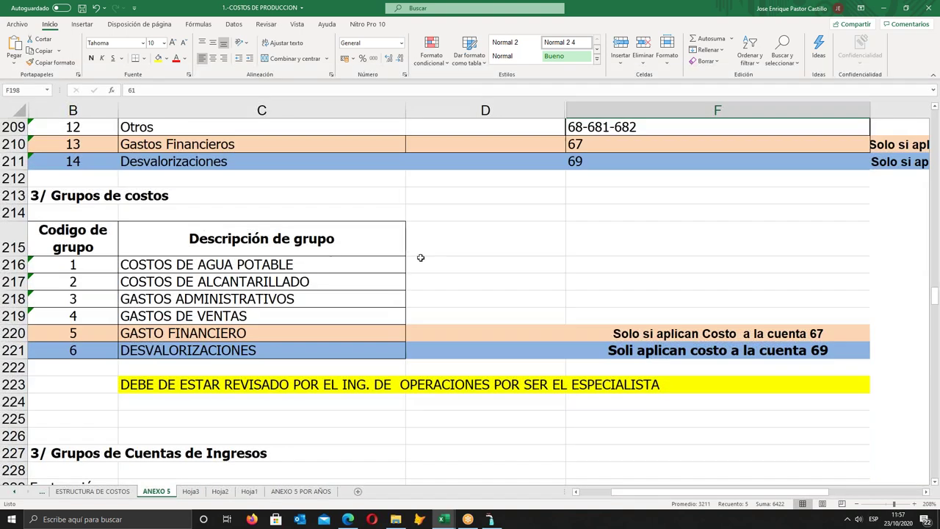
{"action": "scroll", "coordinate": [466, 245], "scroll_direction": "up", "scroll_amount": 6}
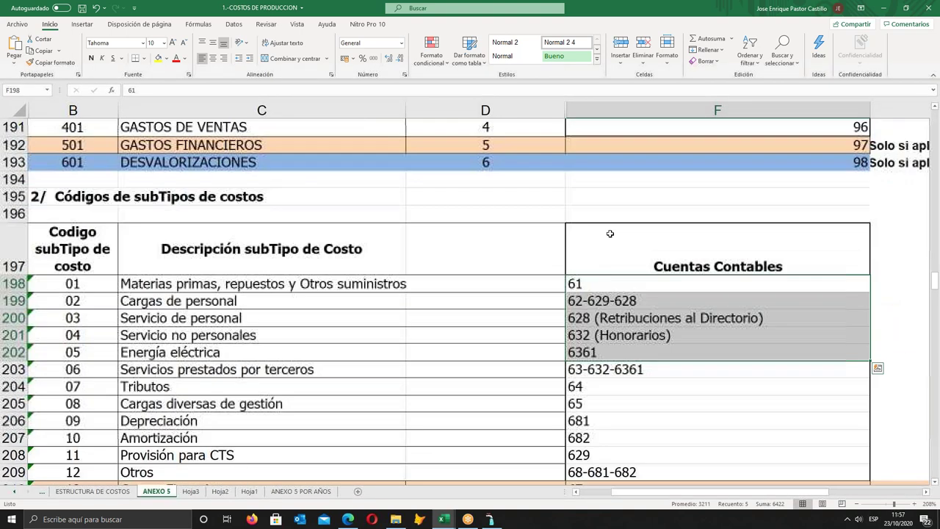
{"action": "left_click", "coordinate": [594, 314]}
{"action": "scroll", "coordinate": [508, 234], "scroll_direction": "up", "scroll_amount": 5}
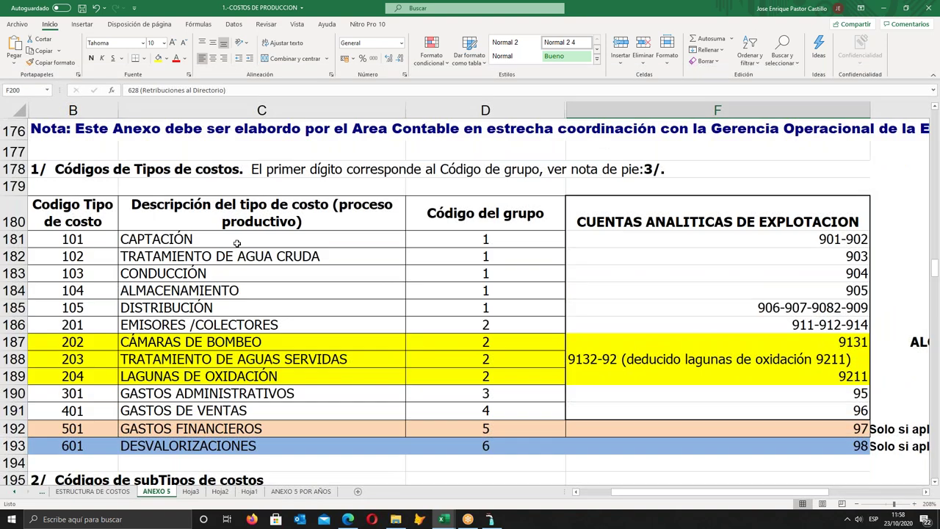
{"action": "left_click_drag", "start_coordinate": [237, 244], "coordinate": [233, 302]}
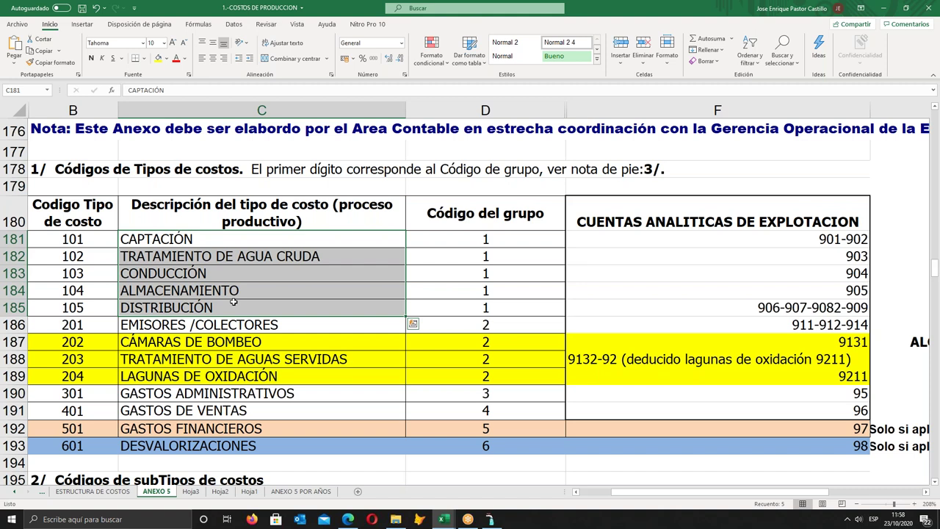
{"action": "scroll", "coordinate": [337, 357], "scroll_direction": "down", "scroll_amount": 2}
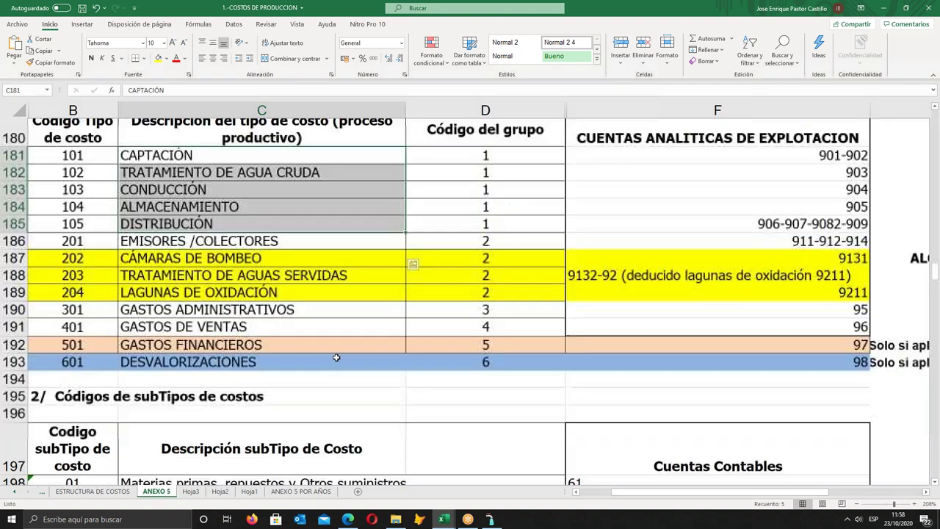
{"action": "scroll", "coordinate": [336, 357], "scroll_direction": "down", "scroll_amount": 7}
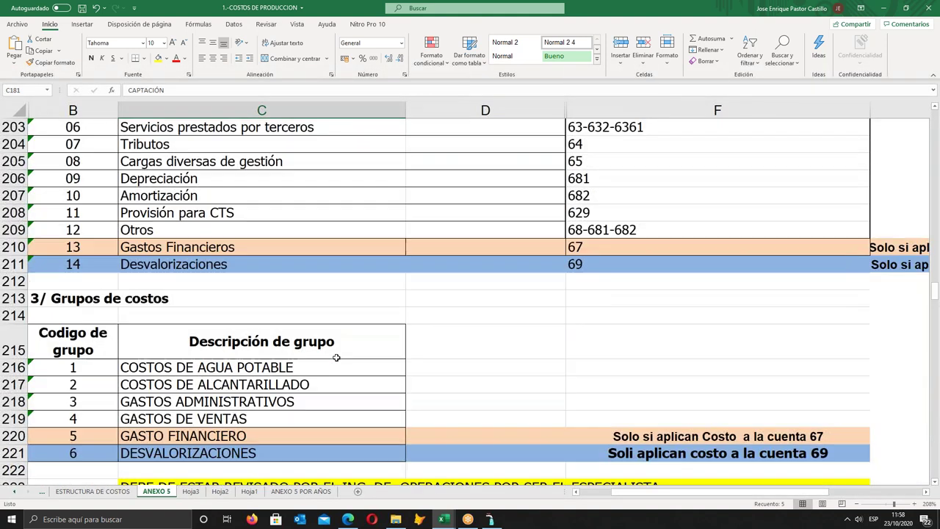
- Return to the CGREGULVALIDA workbook and highlight the Gastos de Cargo Fijo accounts 962111101 to 964111101 for review
{"action": "left_click", "coordinate": [490, 520]}
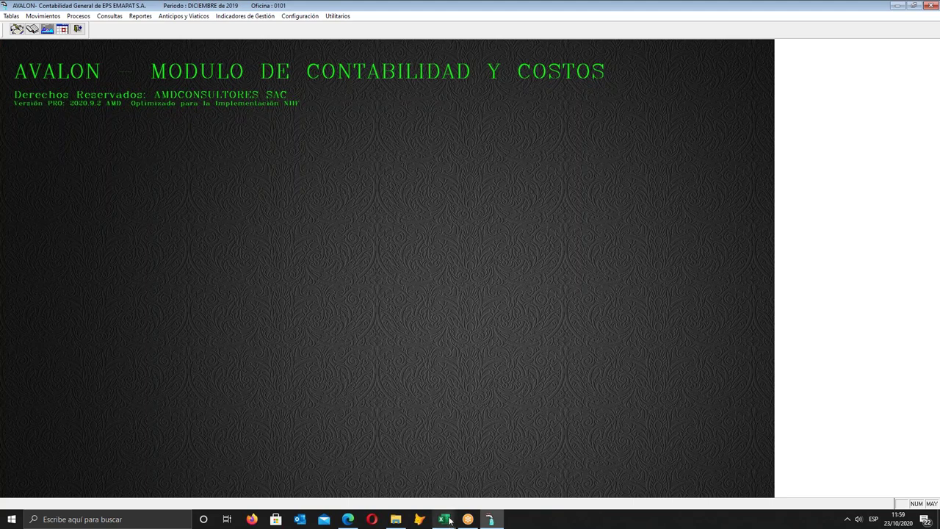
{"action": "mouse_move", "coordinate": [444, 519]}
{"action": "left_click", "coordinate": [526, 465]}
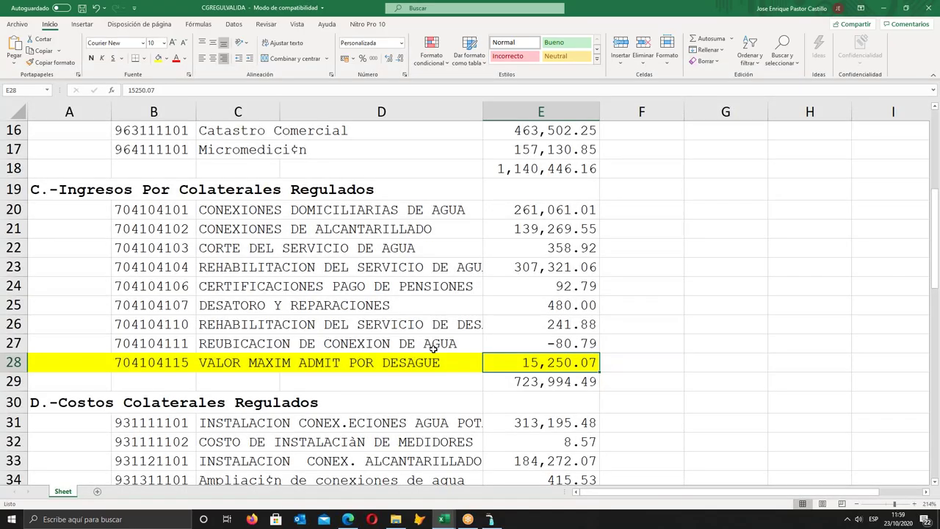
{"action": "scroll", "coordinate": [422, 353], "scroll_direction": "up", "scroll_amount": 3}
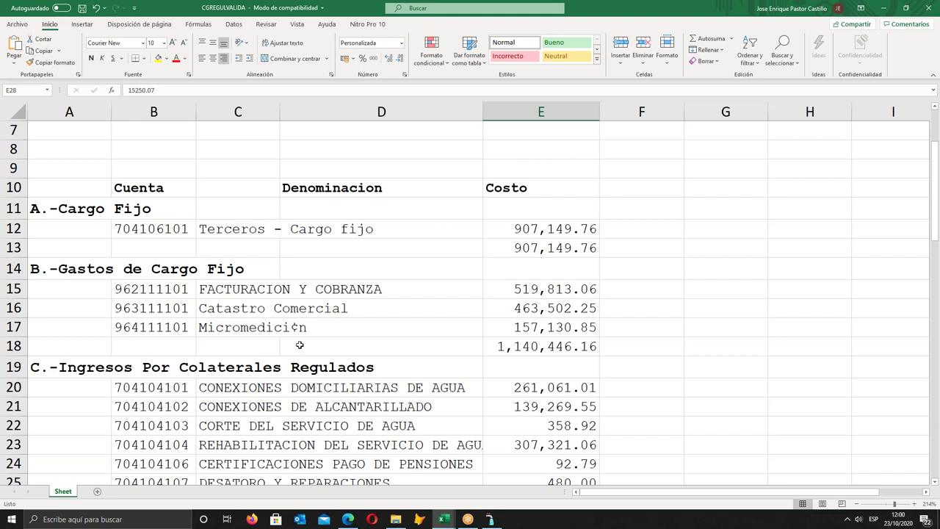
{"action": "scroll", "coordinate": [261, 319], "scroll_direction": "down", "scroll_amount": 1}
{"action": "scroll", "coordinate": [262, 319], "scroll_direction": "down", "scroll_amount": 2}
{"action": "scroll", "coordinate": [282, 345], "scroll_direction": "up", "scroll_amount": 3}
{"action": "left_click_drag", "start_coordinate": [48, 290], "coordinate": [258, 332]}
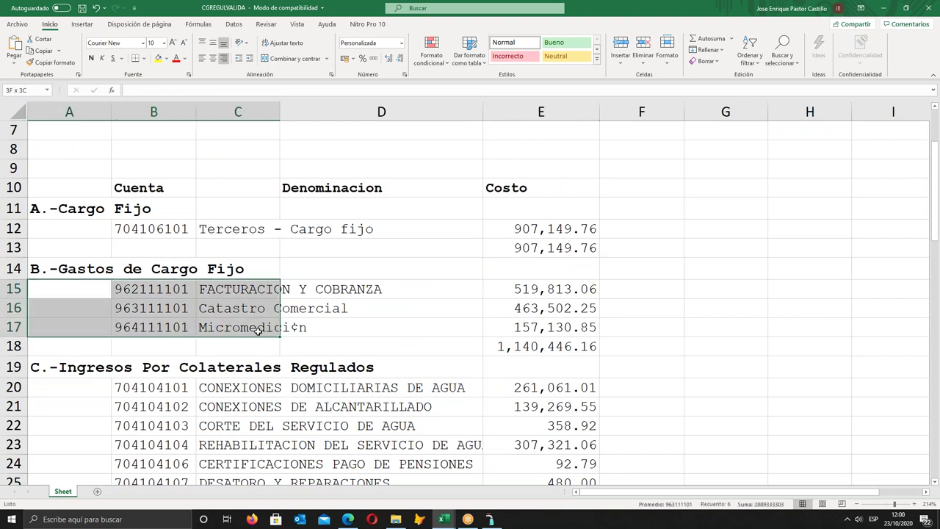
- Examine the Facturación y Cobranza cost and the regulated and non-regulated collateral sections of the validation sheet
{"action": "left_click", "coordinate": [552, 288]}
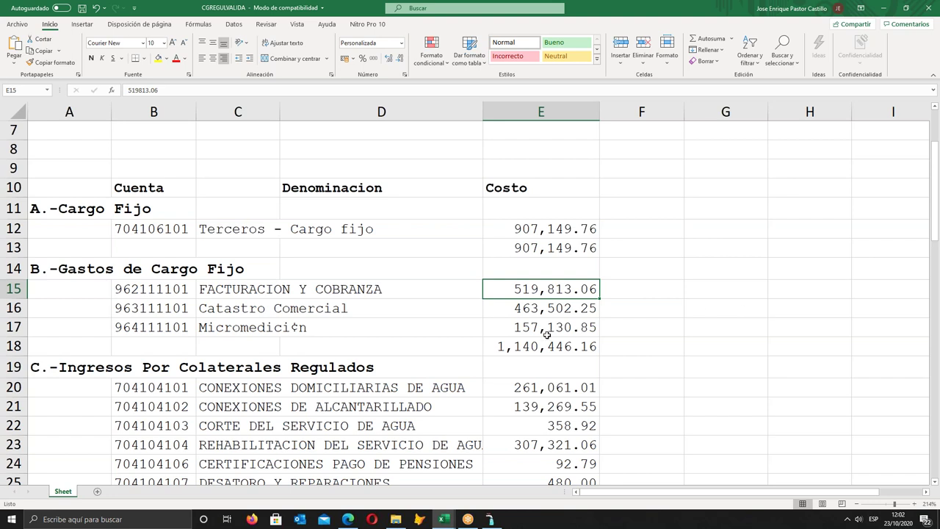
{"action": "scroll", "coordinate": [544, 339], "scroll_direction": "down", "scroll_amount": 4}
{"action": "scroll", "coordinate": [544, 338], "scroll_direction": "down", "scroll_amount": 6}
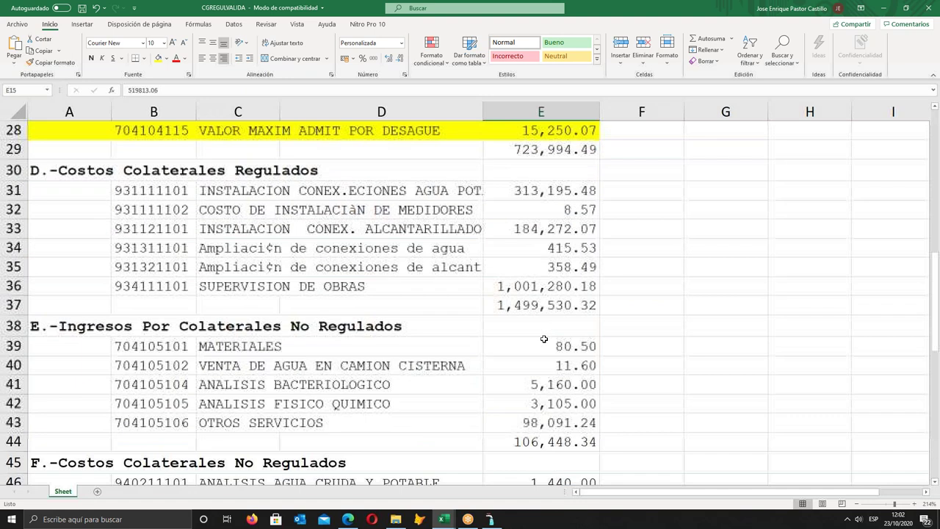
{"action": "scroll", "coordinate": [544, 339], "scroll_direction": "up", "scroll_amount": 9}
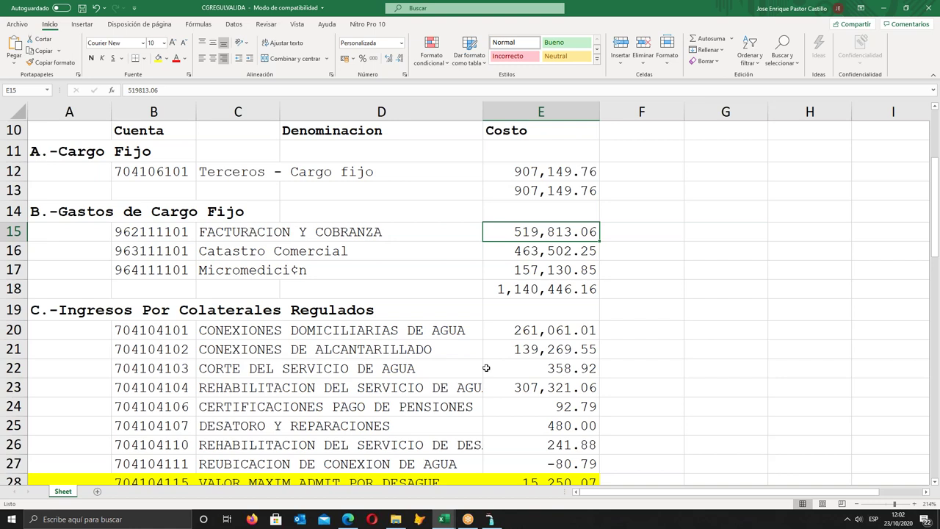
- Compare the Gastos de Cargo Fijo accounts and their total with the Costos Colaterales Regulados accounts
{"action": "left_click", "coordinate": [504, 293]}
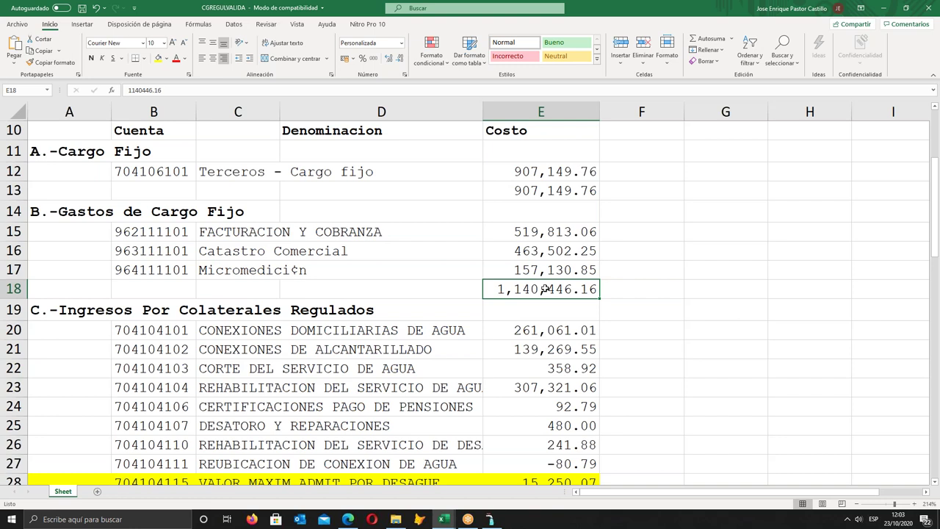
{"action": "left_click_drag", "start_coordinate": [151, 233], "coordinate": [534, 267]}
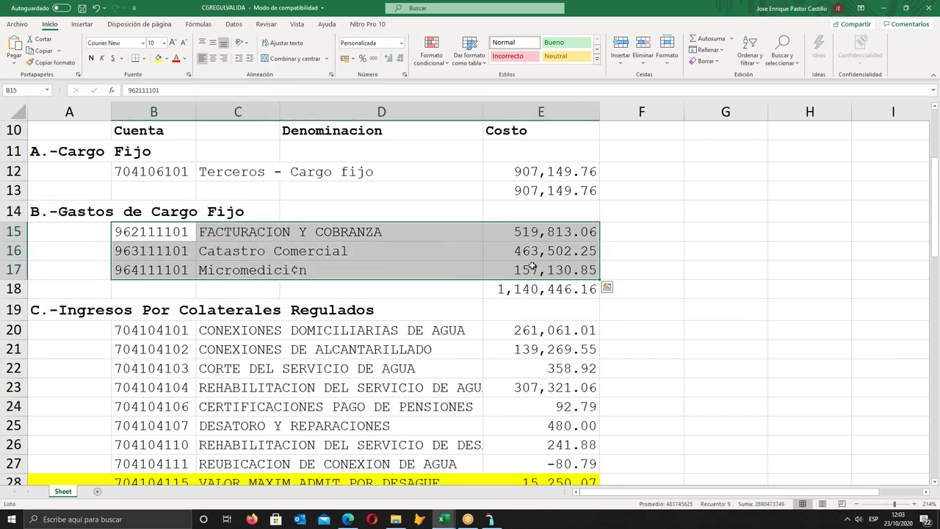
{"action": "scroll", "coordinate": [409, 350], "scroll_direction": "down", "scroll_amount": 3}
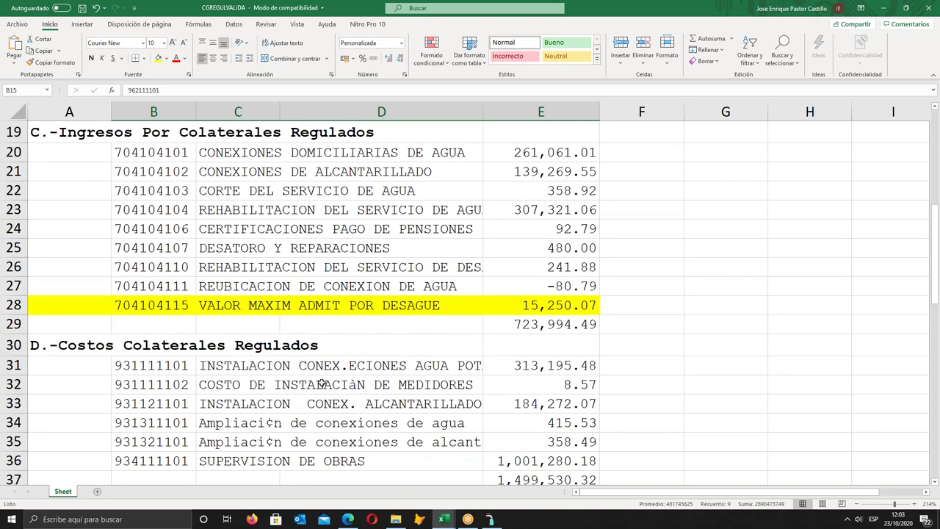
{"action": "left_click_drag", "start_coordinate": [166, 367], "coordinate": [535, 460]}
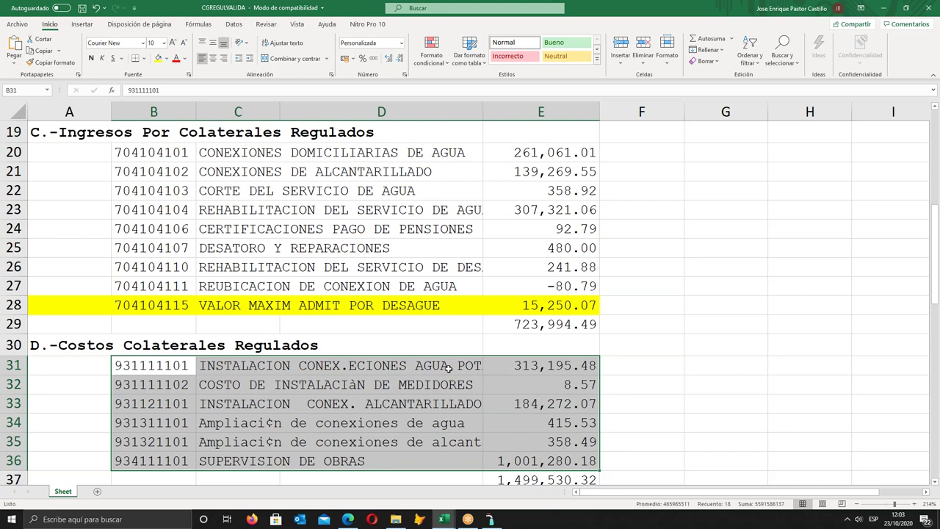
{"action": "scroll", "coordinate": [377, 349], "scroll_direction": "up", "scroll_amount": 4}
{"action": "left_click_drag", "start_coordinate": [147, 288], "coordinate": [509, 322]}
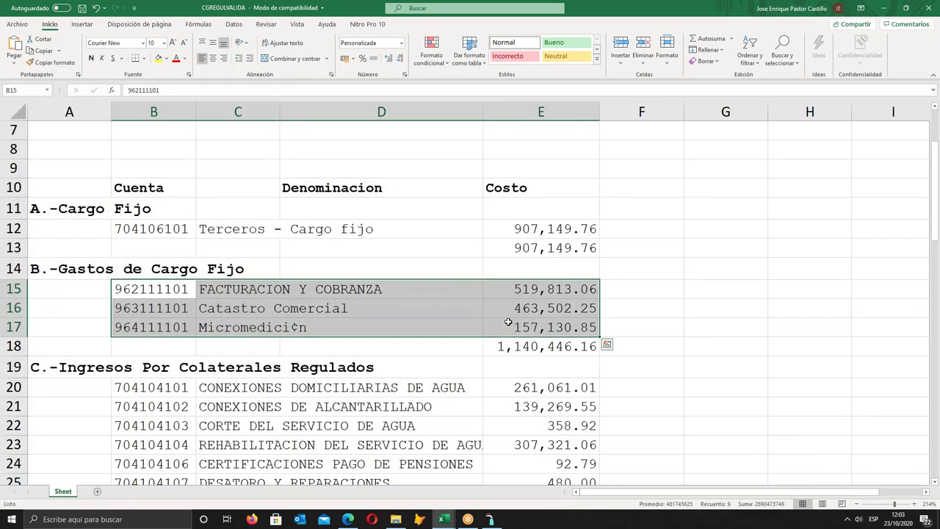
- Switch to AVALON and open the Costos y Gastos regulatory report
{"action": "left_click", "coordinate": [491, 519]}
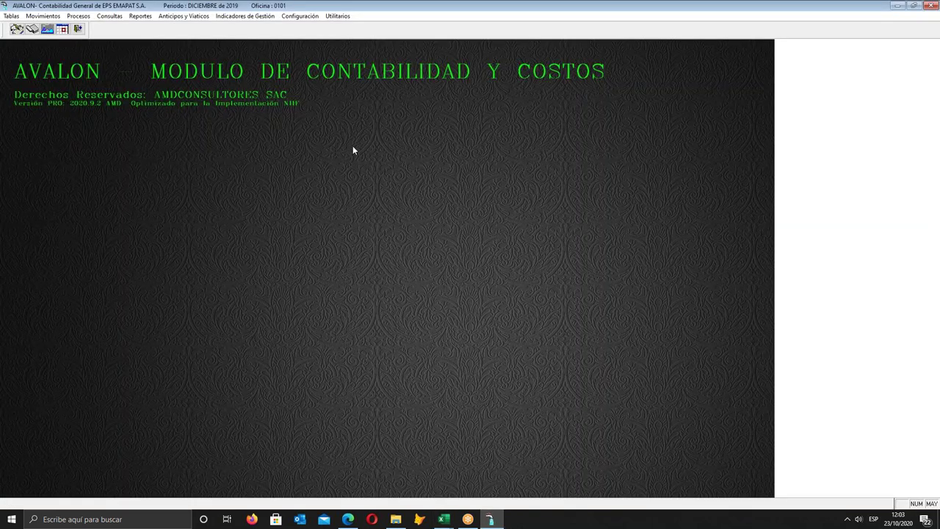
{"action": "left_click", "coordinate": [142, 18]}
{"action": "mouse_move", "coordinate": [266, 228]}
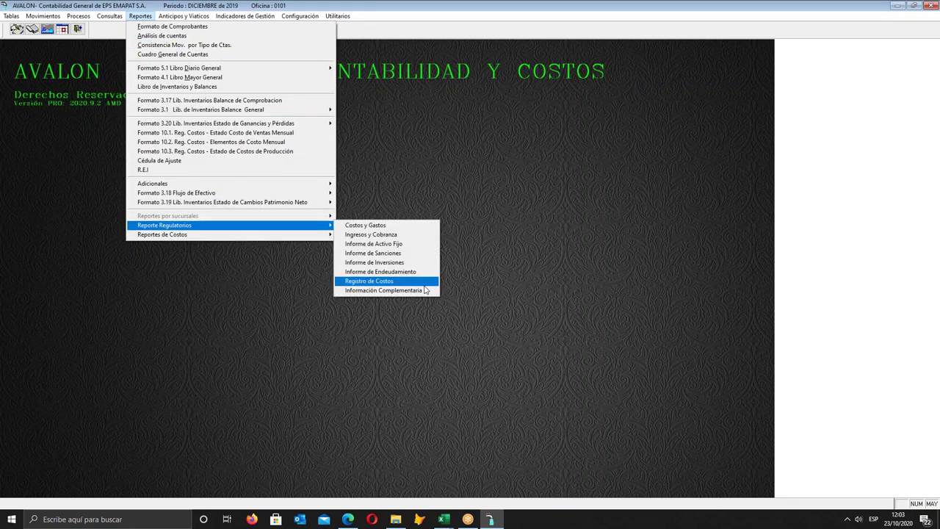
{"action": "left_click", "coordinate": [390, 227]}
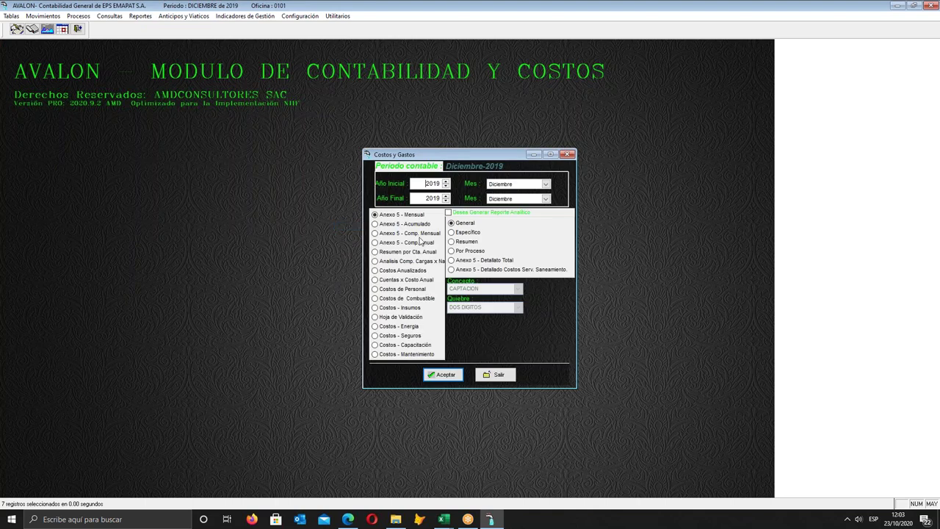
- Generate the analytical Anexo 5 - Acumulado with the Resumen option for Enero to Diciembre 2019 as a Hoja de Trabajo
{"action": "left_click", "coordinate": [397, 224]}
{"action": "left_click", "coordinate": [460, 215]}
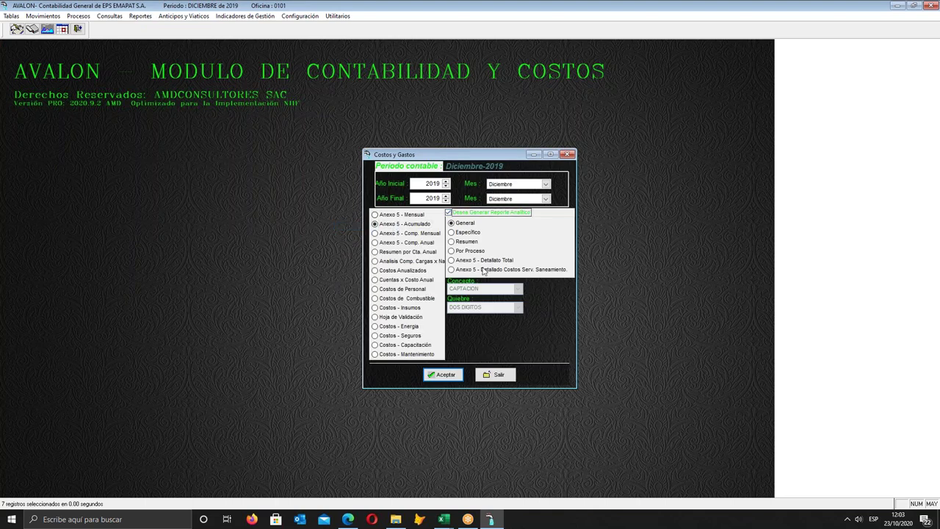
{"action": "left_click", "coordinate": [452, 244]}
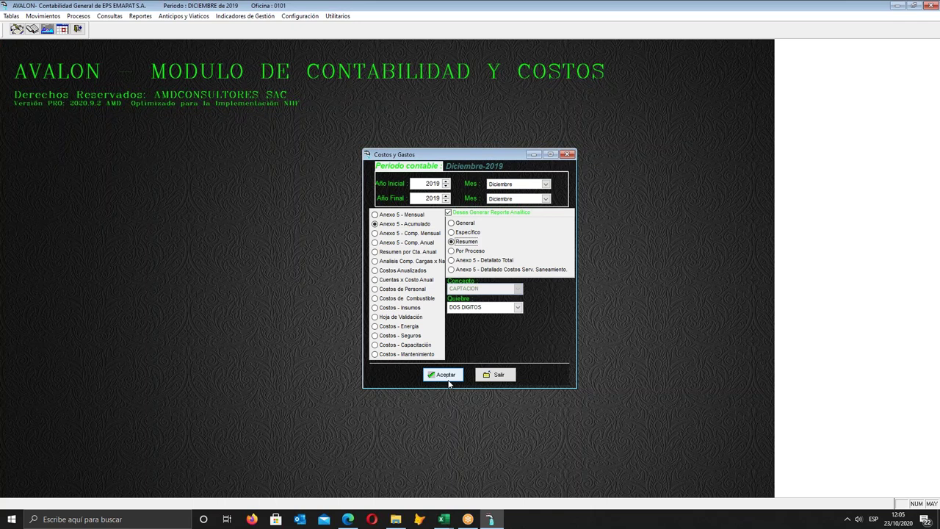
{"action": "left_click", "coordinate": [546, 184]}
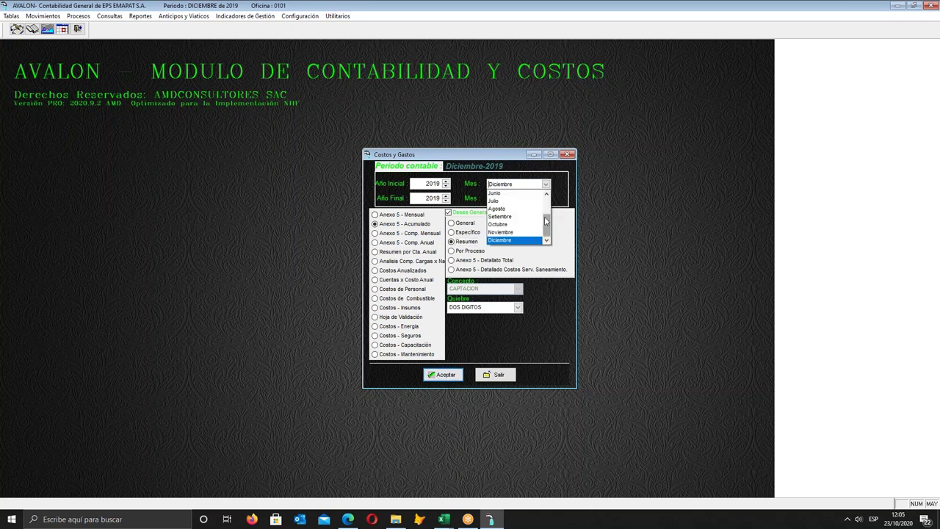
{"action": "left_click", "coordinate": [518, 194]}
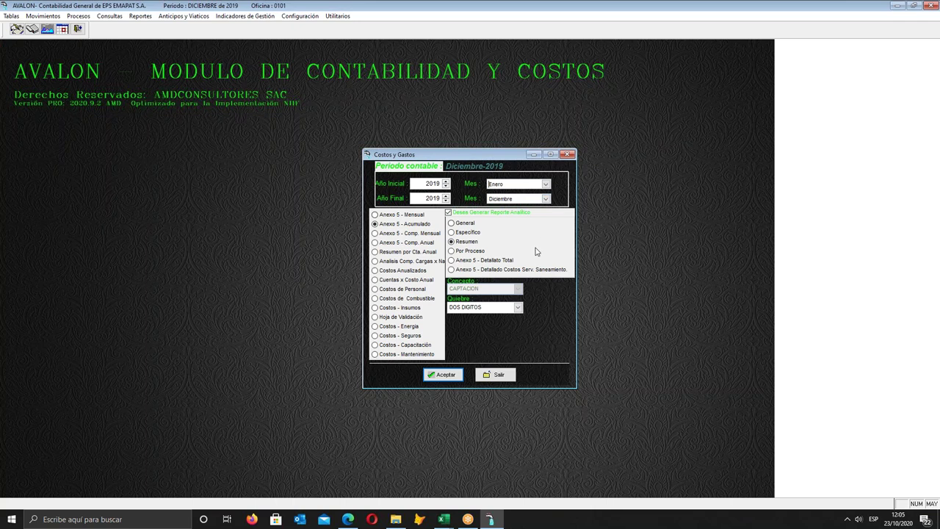
{"action": "left_click", "coordinate": [445, 379]}
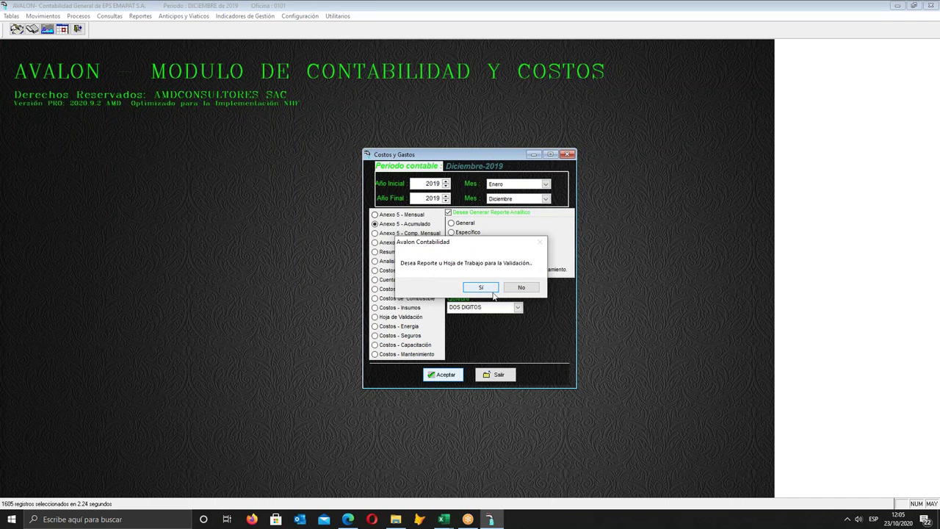
{"action": "left_click", "coordinate": [519, 287]}
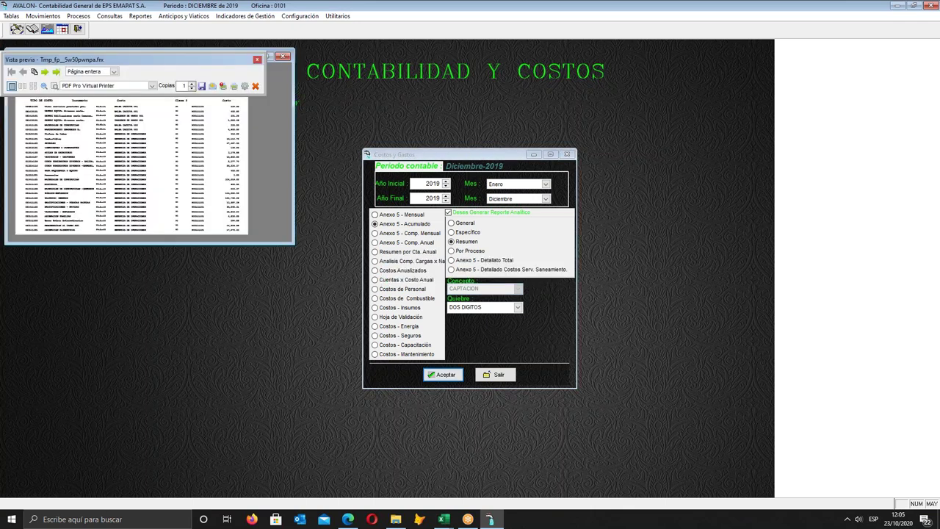
- Enlarge the worksheet preview, then export it in Xl5 format as HOJADETRABAJO in the contab folder and open it in Excel
{"action": "left_click", "coordinate": [269, 56]}
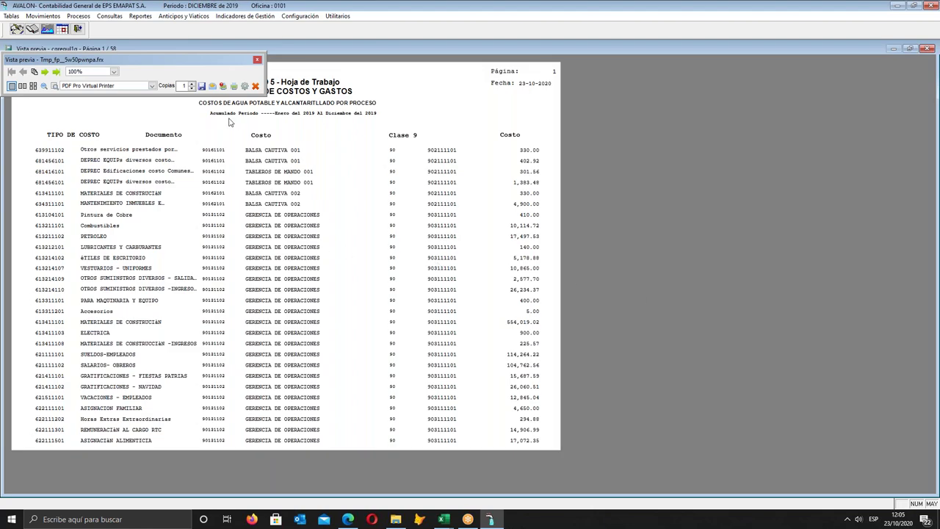
{"action": "left_click", "coordinate": [203, 87]}
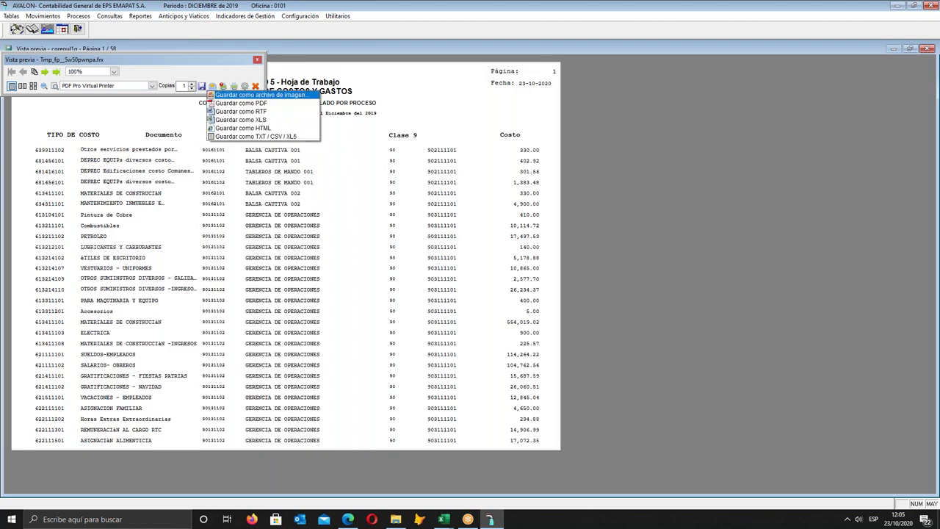
{"action": "left_click", "coordinate": [243, 138]}
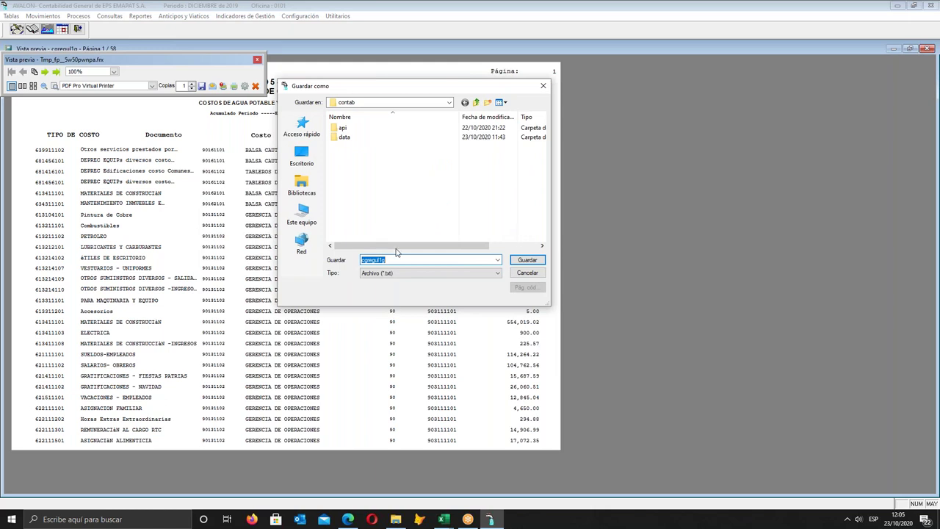
{"action": "left_click", "coordinate": [403, 276]}
{"action": "left_click", "coordinate": [385, 303]}
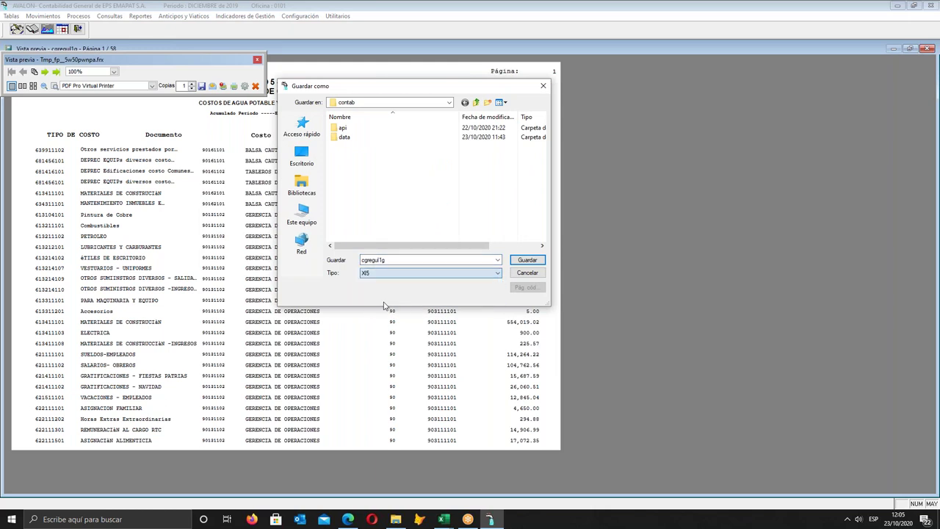
{"action": "double_click", "coordinate": [373, 260]}
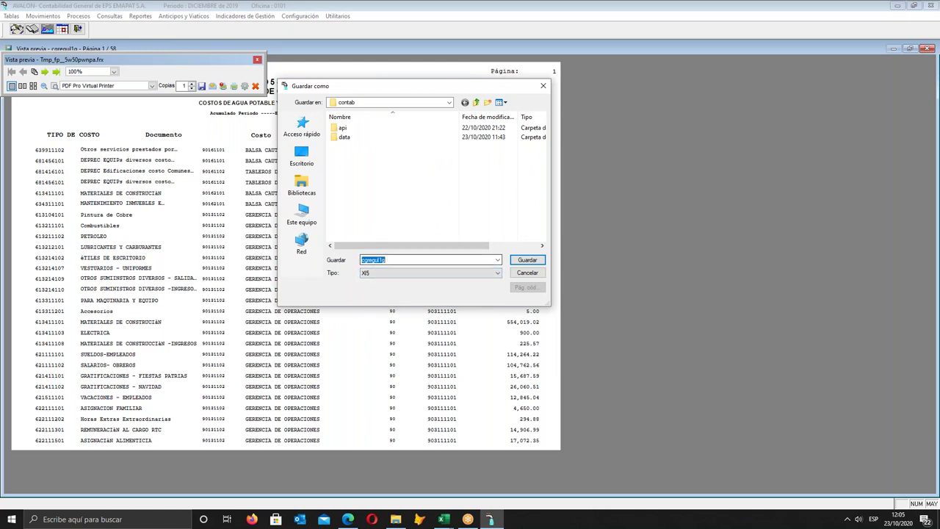
{"action": "key", "text": "BackSpace"}
{"action": "type", "text": "HOJA "}
{"action": "type", "text": "ETRABAJO"}
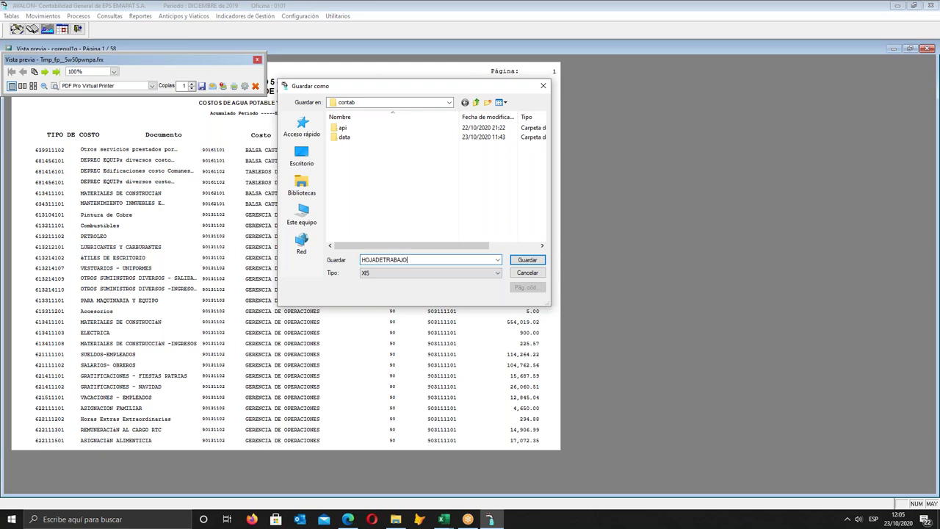
{"action": "key", "text": "Return"}
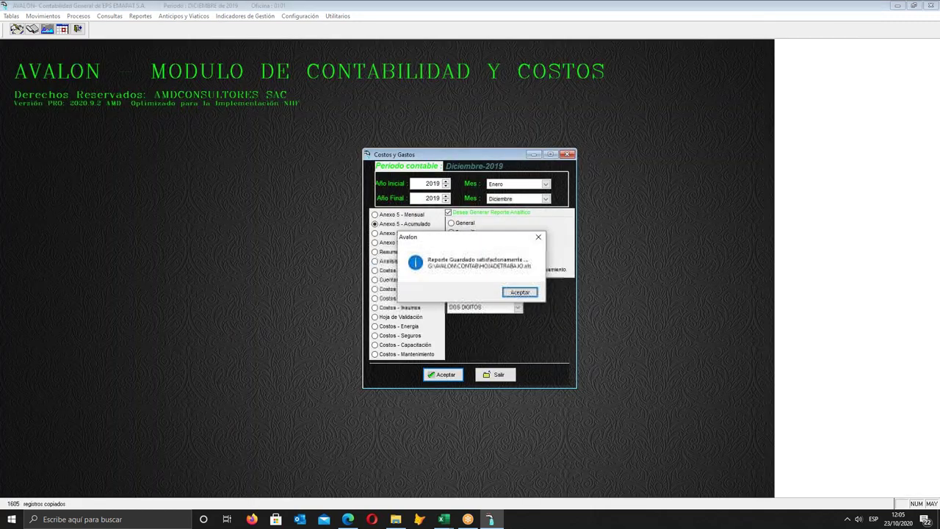
{"action": "left_click", "coordinate": [520, 292]}
{"action": "left_click", "coordinate": [457, 288]}
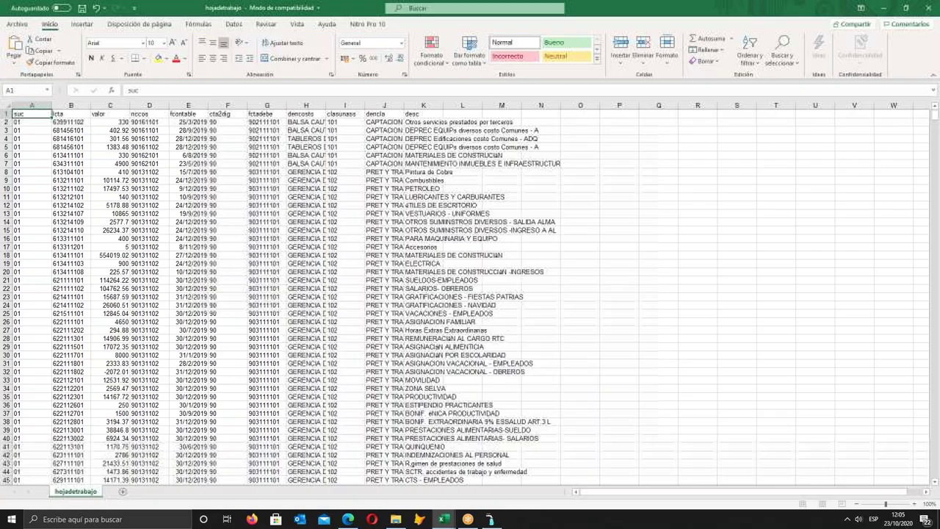
- Delete the suc column and widen the account column that takes its place
{"action": "right_click", "coordinate": [31, 105]}
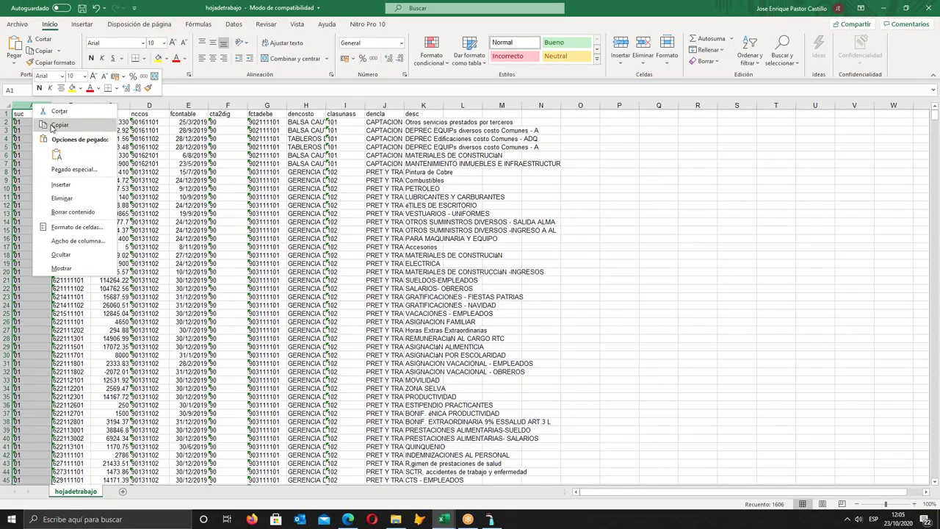
{"action": "left_click", "coordinate": [61, 198]}
{"action": "left_click_drag", "start_coordinate": [52, 106], "coordinate": [76, 105]}
- Rename the account column's header in A1 as CUENTA
{"action": "left_click", "coordinate": [36, 115]}
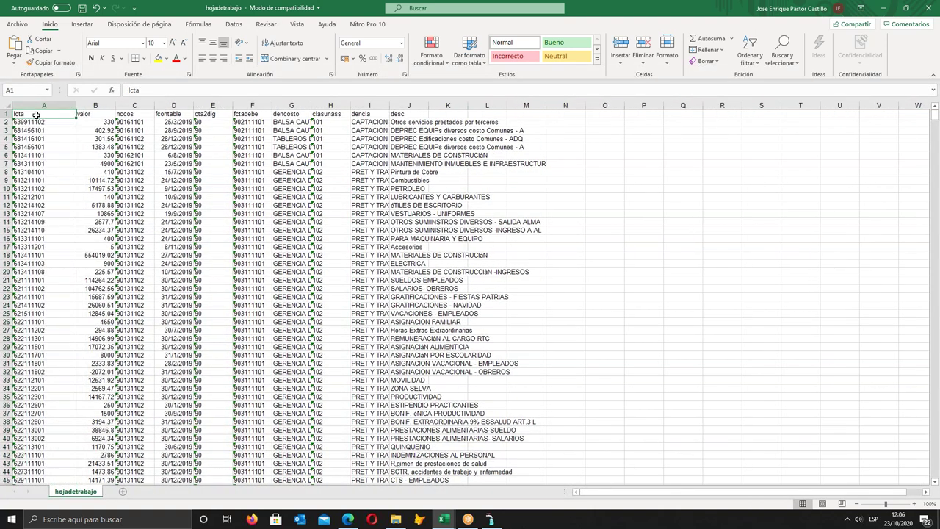
{"action": "type", "text": "CUENTA"}
{"action": "key", "text": "Tab"}
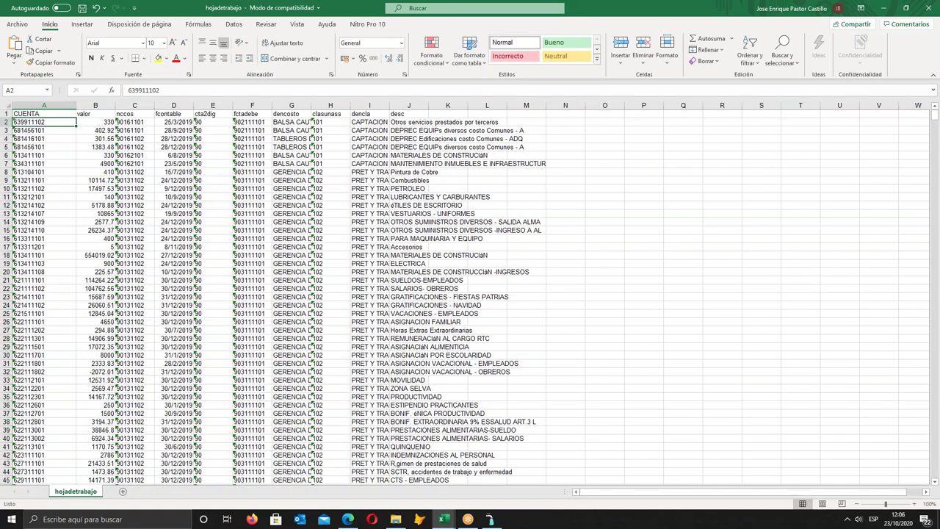
{"action": "type", "text": "IMPORT"}
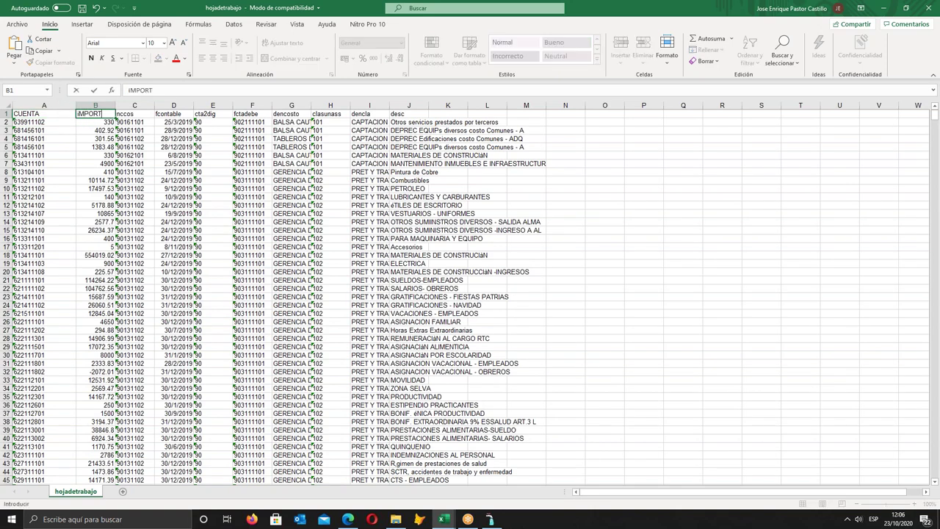
{"action": "key", "text": "BackSpace"}
{"action": "key", "text": "BackSpace"}
{"action": "key", "text": "BackSpace"}
{"action": "key", "text": "BackSpace"}
{"action": "key", "text": "BackSpace"}
{"action": "key", "text": "BackSpace"}
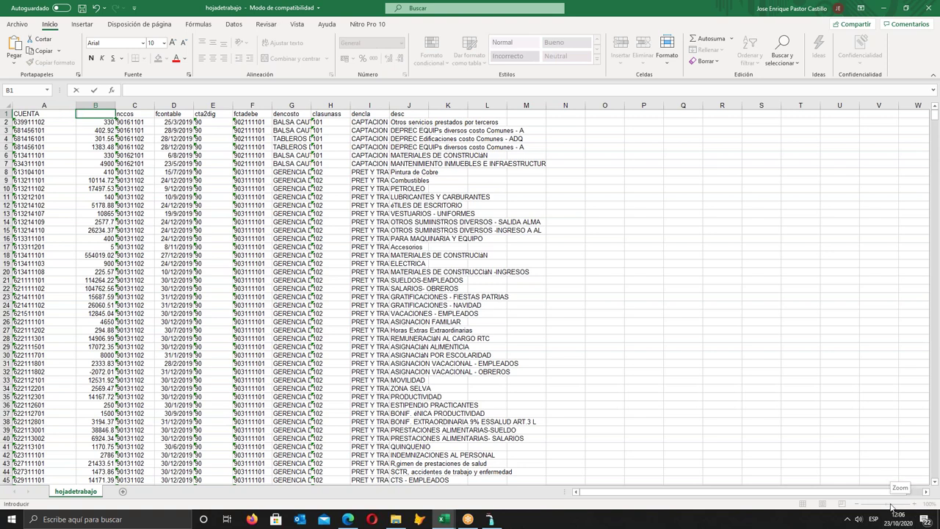
{"action": "left_click", "coordinate": [595, 437]}
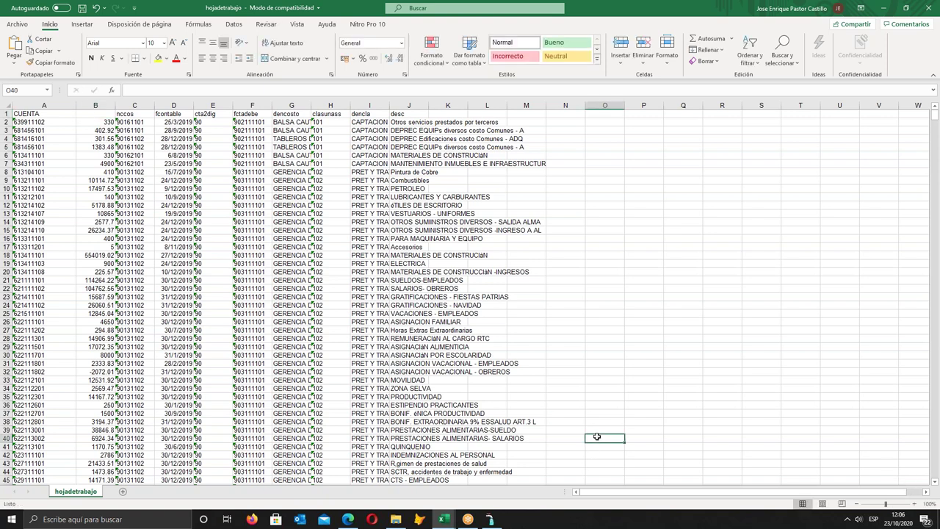
- Enter Importe as the header of the amounts column in B1
{"action": "left_click", "coordinate": [894, 507]}
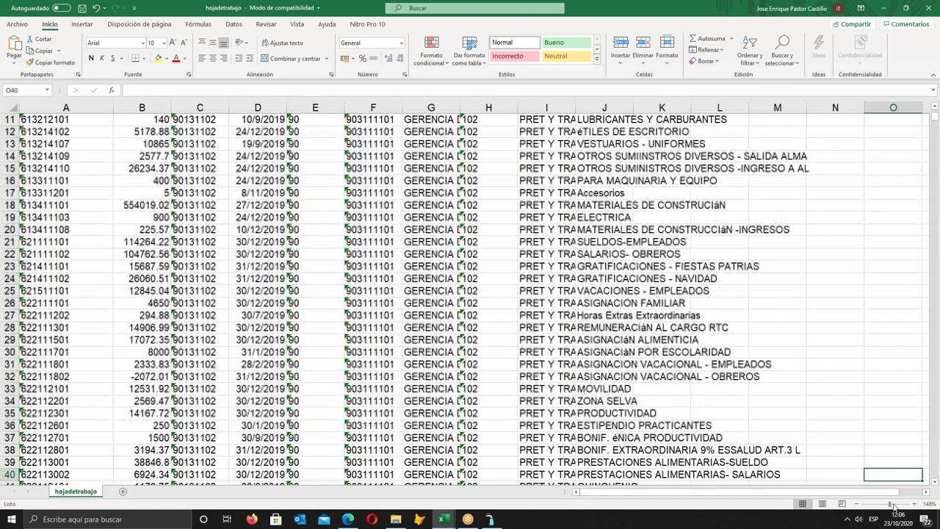
{"action": "scroll", "coordinate": [471, 293], "scroll_direction": "up", "scroll_amount": 4}
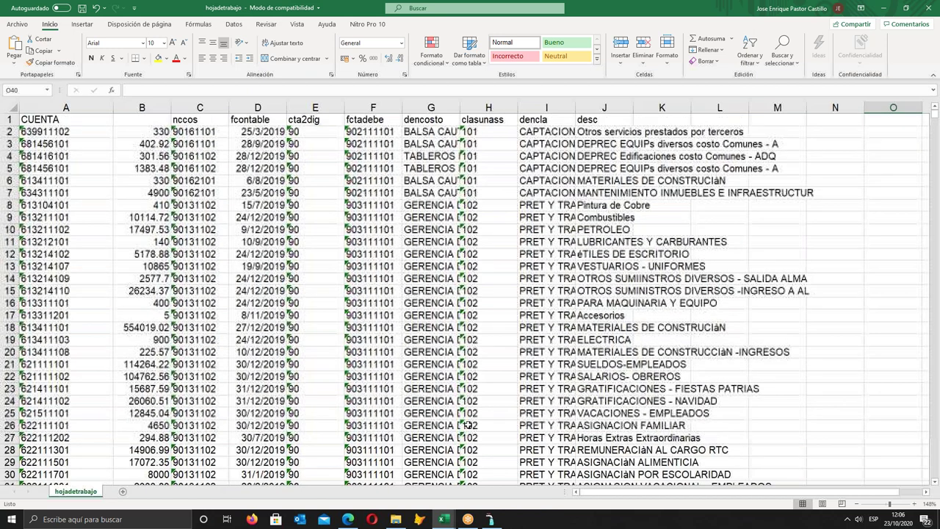
{"action": "left_click", "coordinate": [130, 120]}
{"action": "type", "text": "Importe"}
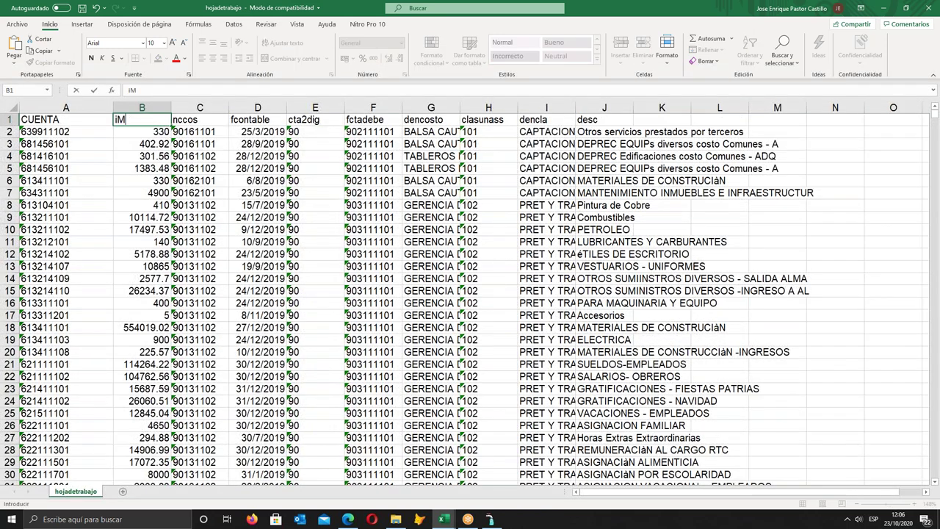
{"action": "key", "text": "Return"}
- Rename the nccos header as Centro de Costos and widen its column to fit the text
{"action": "left_click", "coordinate": [200, 120]}
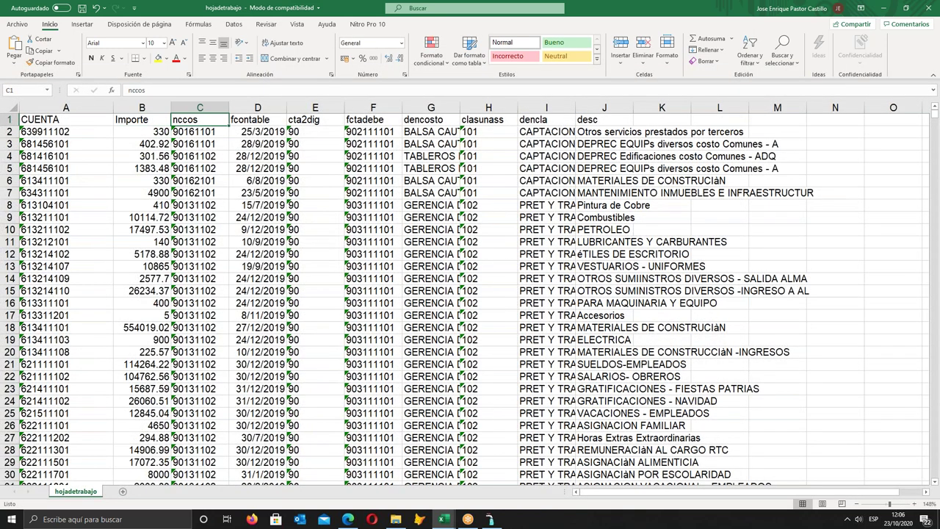
{"action": "type", "text": "Centro de"}
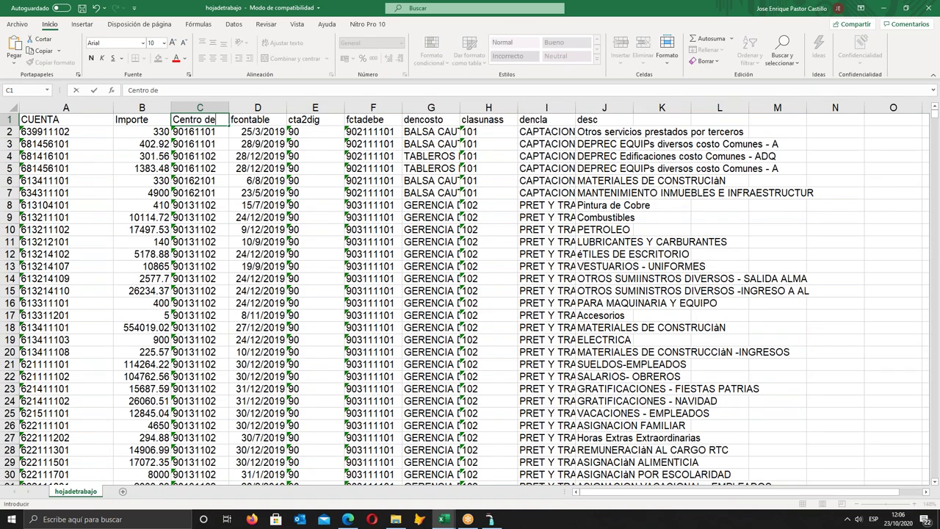
{"action": "type", "text": " Costo"}
{"action": "key", "text": "BackSpace"}
{"action": "type", "text": "os"}
{"action": "key", "text": "Return"}
{"action": "left_click_drag", "start_coordinate": [227, 108], "coordinate": [256, 108]}
- Delete the fcontable date column from the worksheet
{"action": "left_click", "coordinate": [273, 119]}
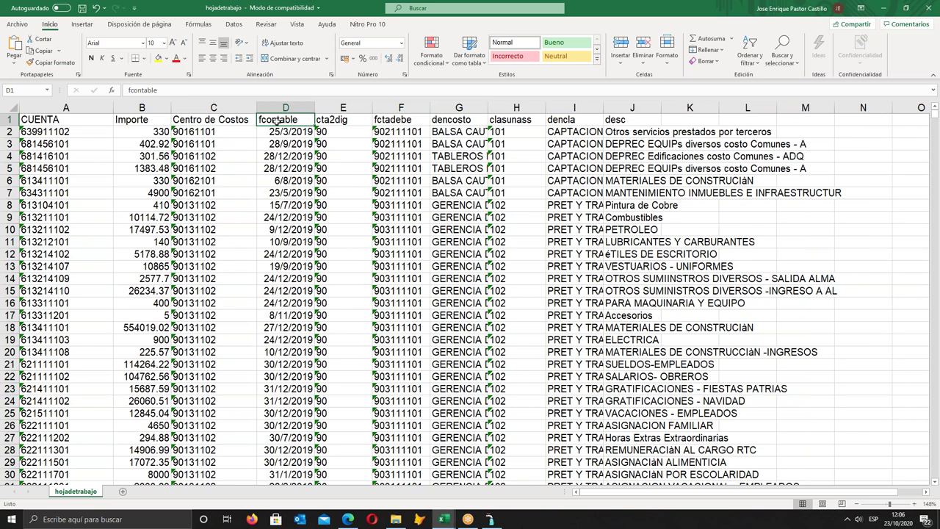
{"action": "left_click", "coordinate": [289, 108]}
{"action": "right_click", "coordinate": [290, 108]}
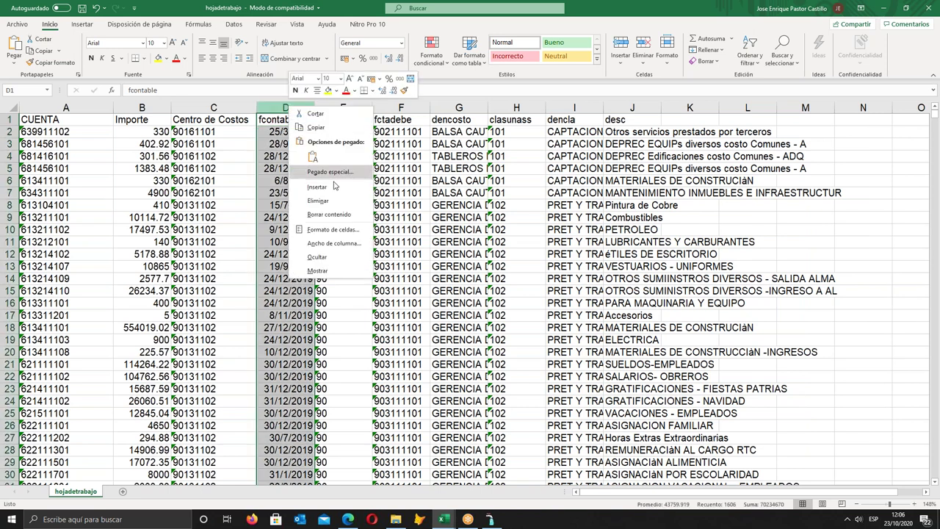
{"action": "left_click", "coordinate": [320, 201]}
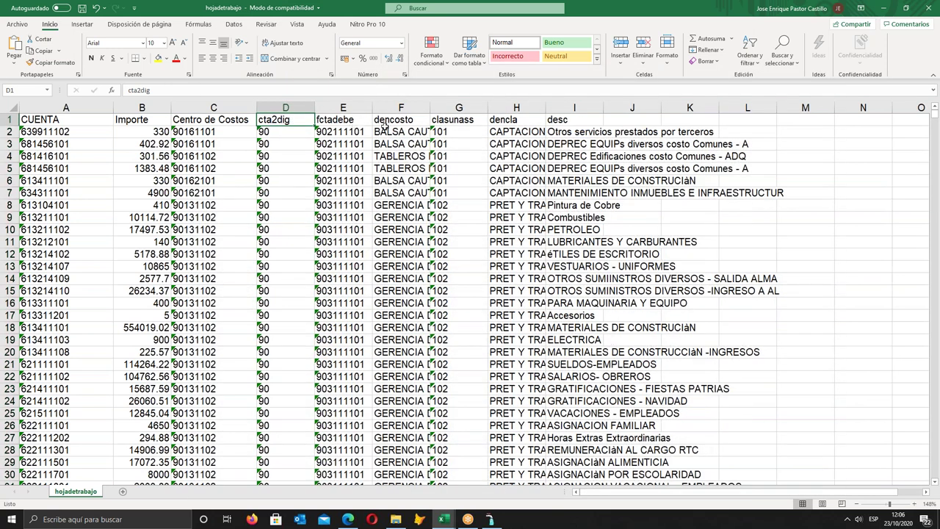
- Rename the fctadebe header as clase 9 and move on to the dencosto header
{"action": "left_click", "coordinate": [354, 124]}
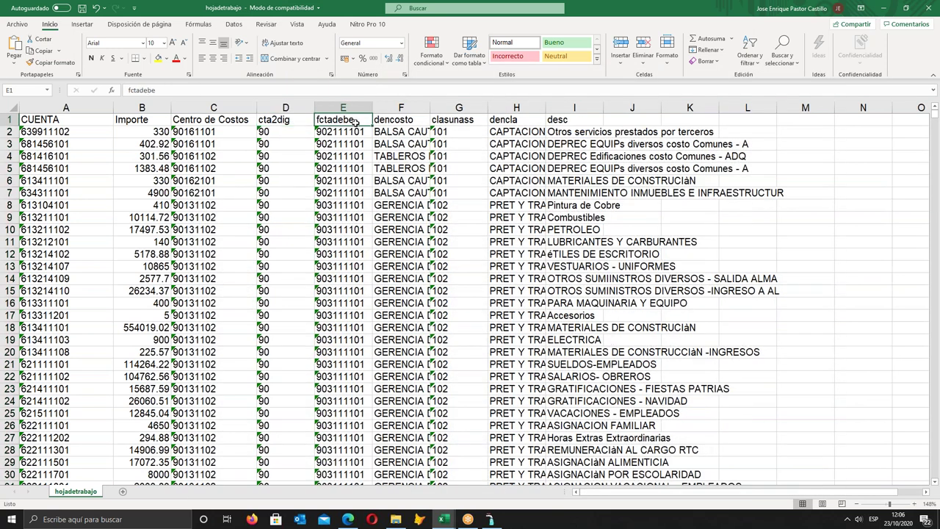
{"action": "double_click", "coordinate": [133, 89]}
{"action": "type", "text": "clase"}
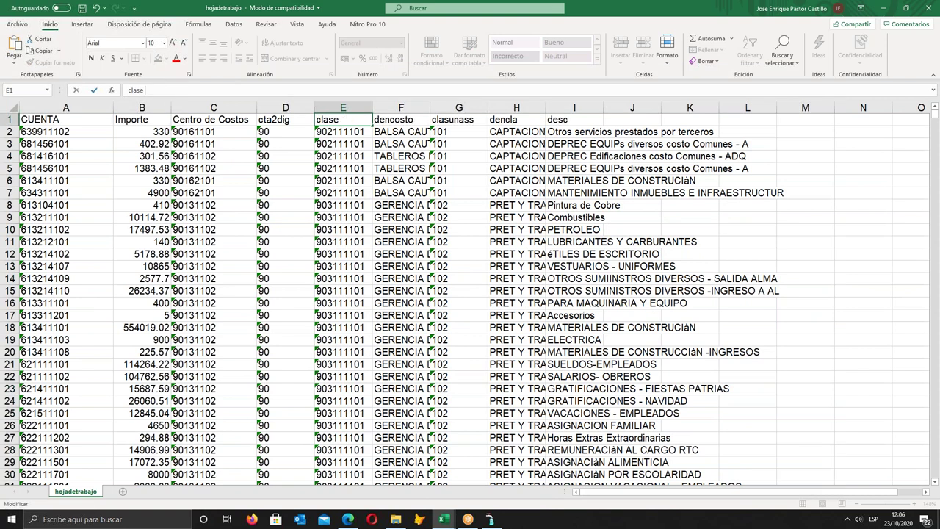
{"action": "type", "text": " 9"}
{"action": "key", "text": "Return"}
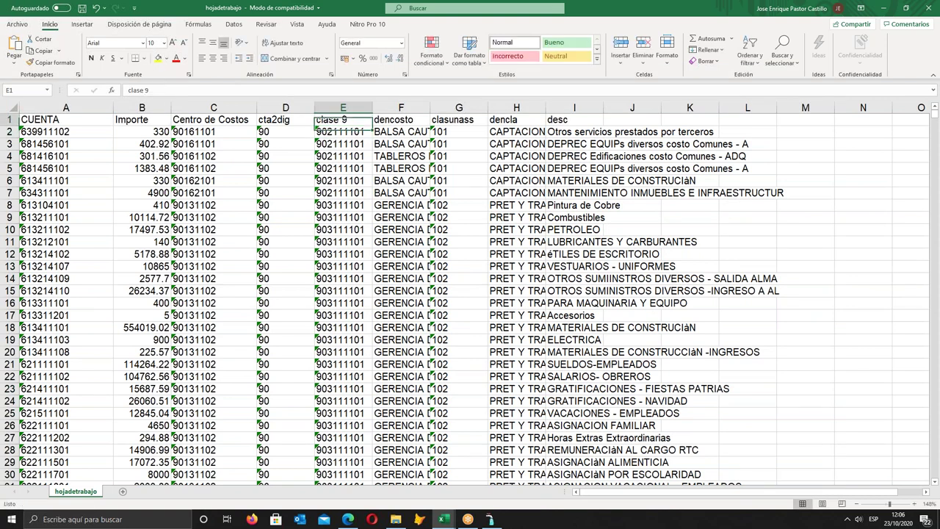
{"action": "key", "text": "Up"}
{"action": "key", "text": "Right"}
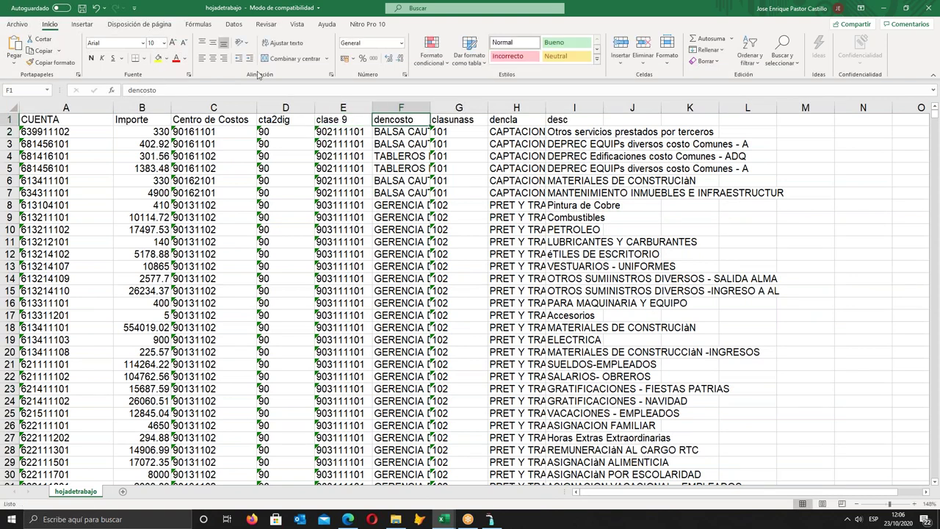
- Widen the dencosto column to fit its contents and rename its header as Nombre Costo
{"action": "double_click", "coordinate": [430, 107]}
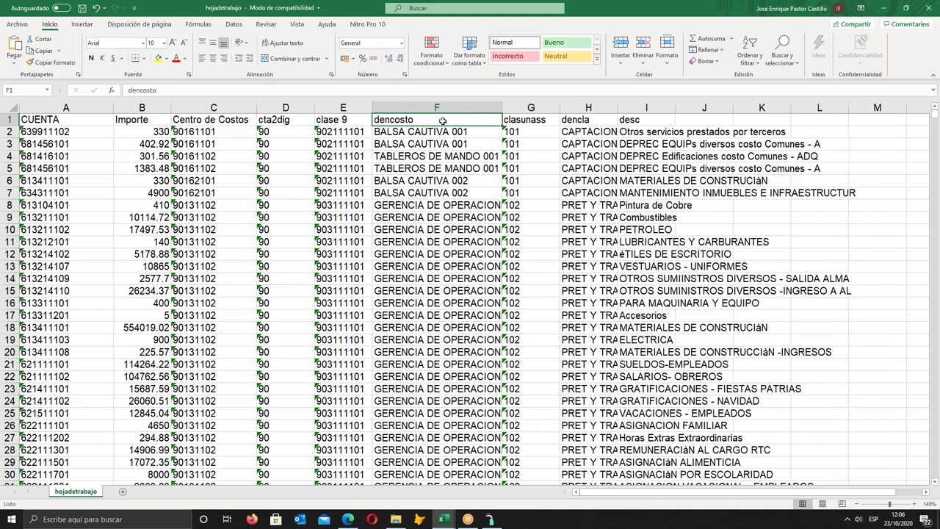
{"action": "type", "text": "Nombre Copsto"}
{"action": "key", "text": "BackSpace"}
{"action": "key", "text": "BackSpace"}
{"action": "key", "text": "BackSpace"}
{"action": "key", "text": "BackSpace"}
{"action": "type", "text": "sto"}
{"action": "key", "text": "ctrl+Return"}
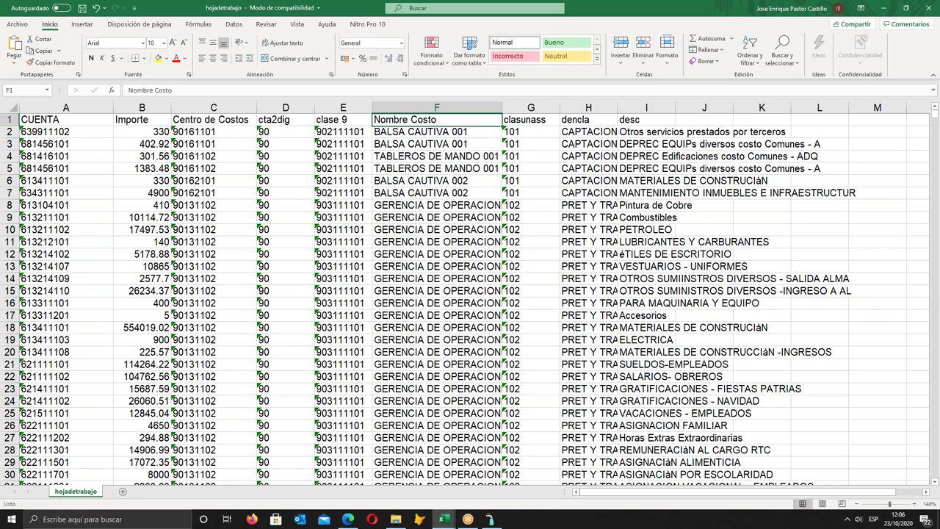
- Widen the dencla column so that more of the classification names can be read
{"action": "left_click", "coordinate": [531, 120]}
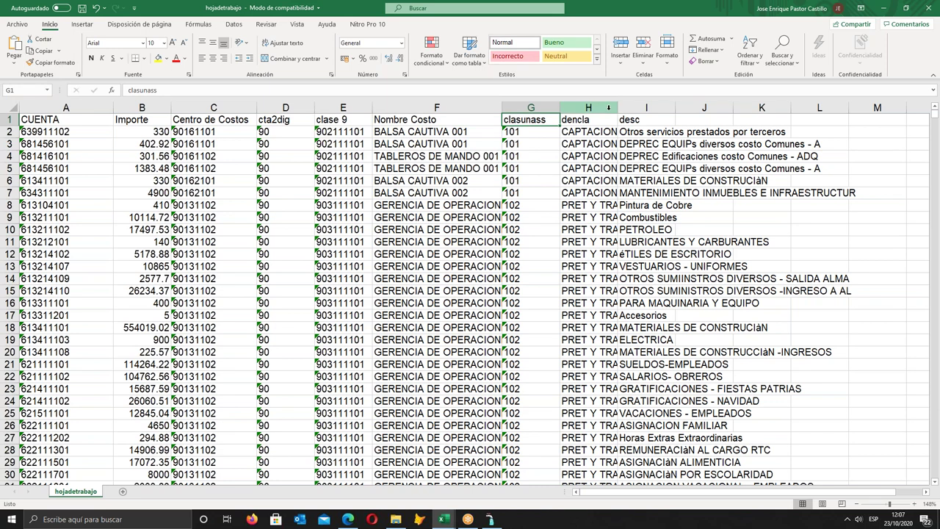
{"action": "left_click", "coordinate": [609, 108]}
{"action": "left_click_drag", "start_coordinate": [618, 108], "coordinate": [695, 111]}
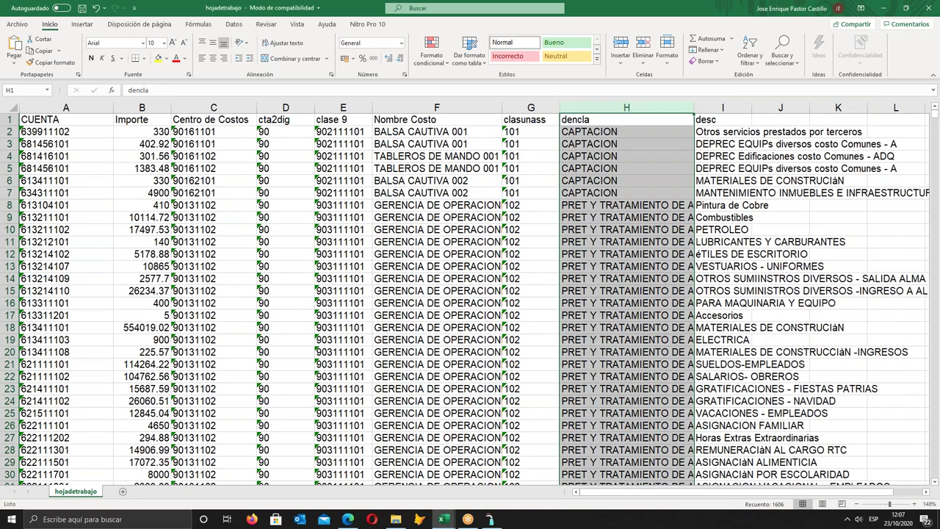
- Widen the desc column to show the descriptions and rename its header as Glosa
{"action": "left_click", "coordinate": [732, 122]}
{"action": "left_click_drag", "start_coordinate": [751, 110], "coordinate": [910, 105]}
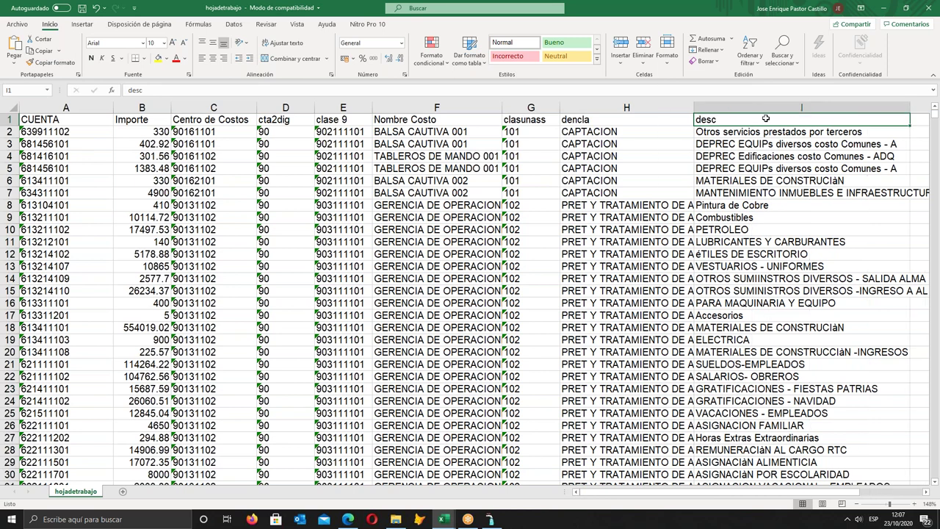
{"action": "type", "text": "Glosa"}
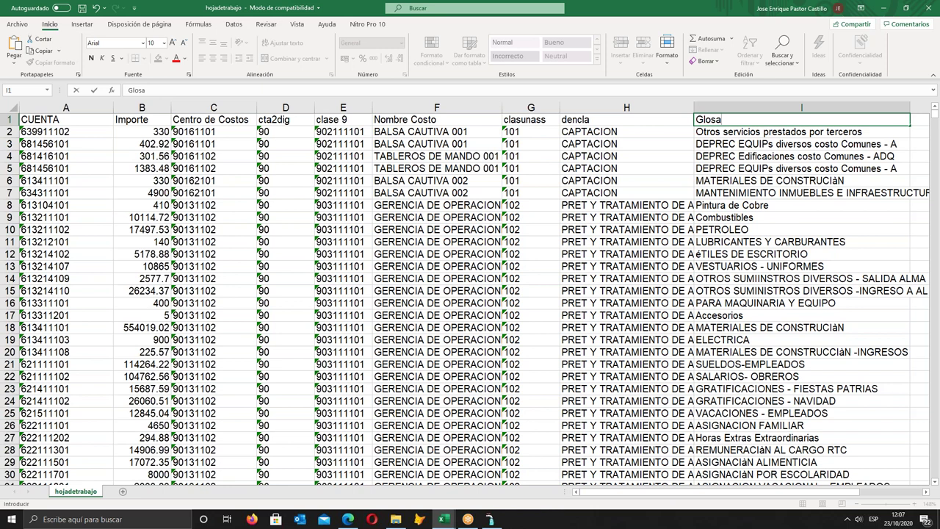
{"action": "key", "text": "Return"}
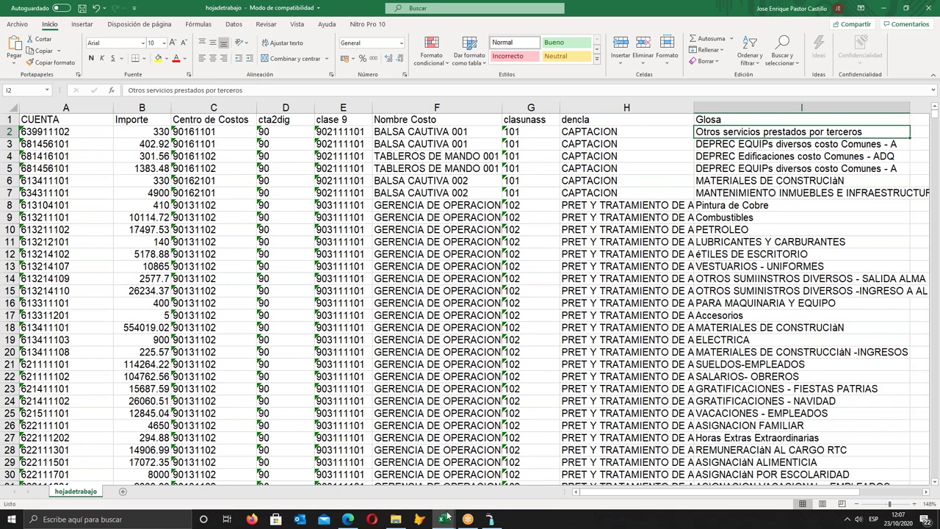
- Check the FACTURACION Y COBRANZA row under Gastos de Cargo Fijo in the CGREGULVALIDA workbook and return to hojadetrabajo
{"action": "mouse_move", "coordinate": [444, 521]}
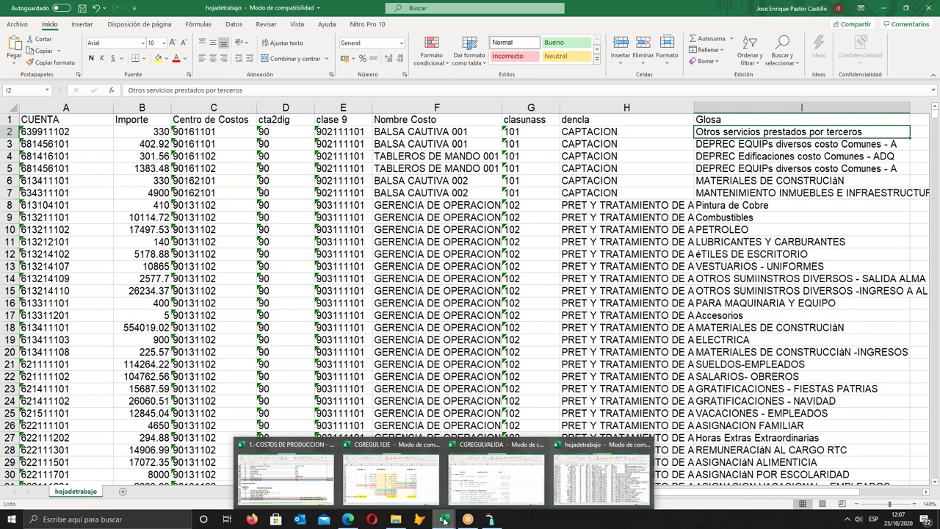
{"action": "left_click", "coordinate": [471, 495]}
{"action": "left_click", "coordinate": [466, 389]}
{"action": "left_click_drag", "start_coordinate": [151, 289], "coordinate": [522, 287]}
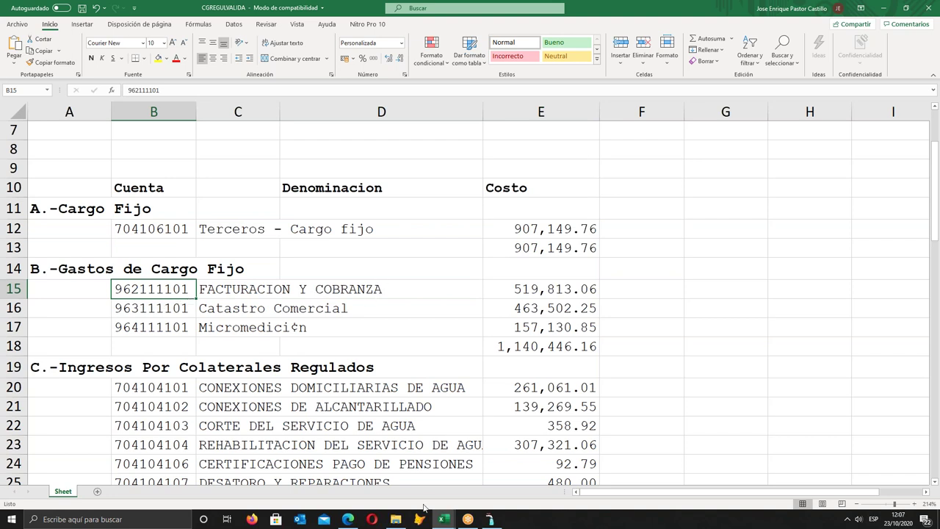
{"action": "mouse_move", "coordinate": [444, 519]}
{"action": "left_click", "coordinate": [592, 478]}
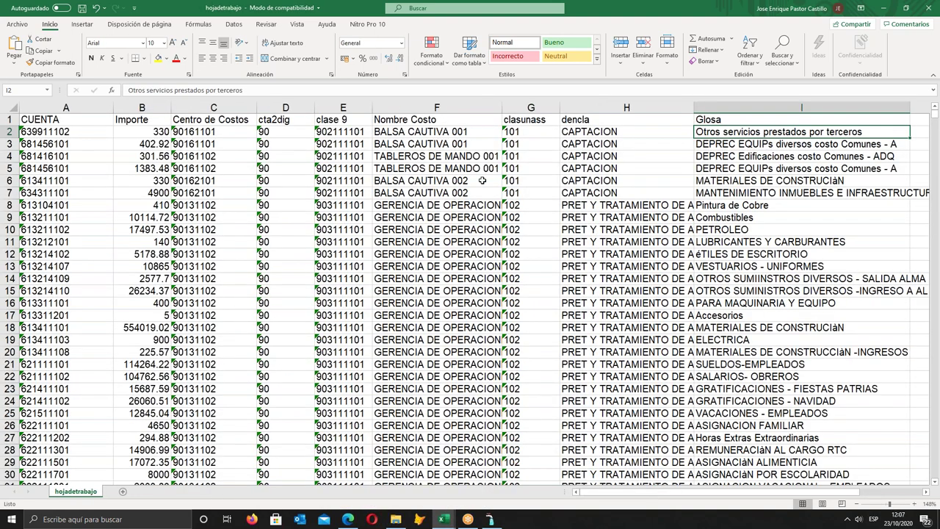
- Add filters to the header row of the hojadetrabajo sheet
{"action": "left_click", "coordinate": [234, 24]}
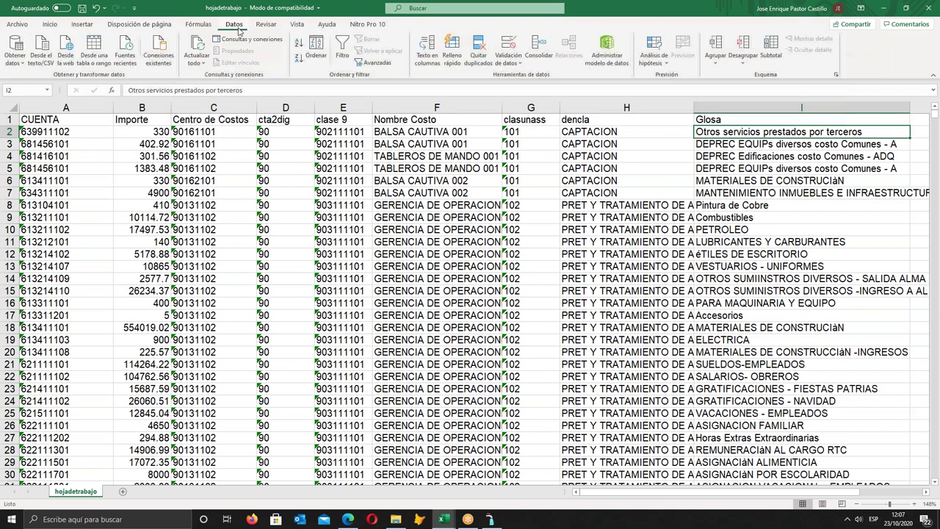
{"action": "left_click", "coordinate": [344, 50]}
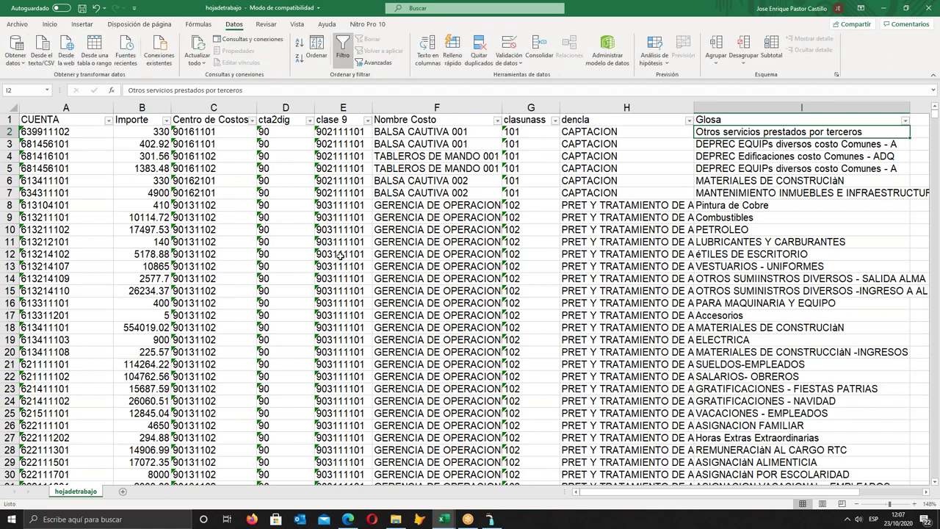
{"action": "left_click", "coordinate": [367, 120]}
{"action": "left_click", "coordinate": [270, 236]}
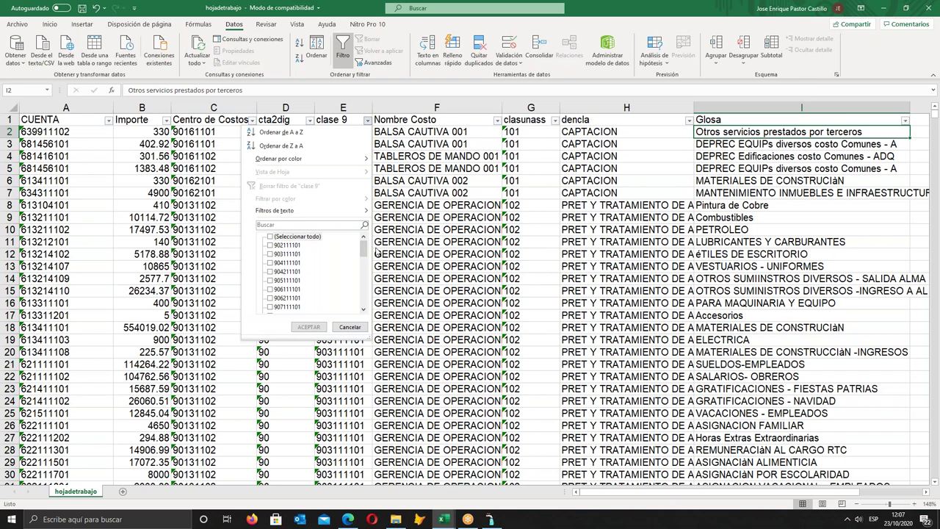
{"action": "left_click_drag", "start_coordinate": [365, 253], "coordinate": [366, 299]}
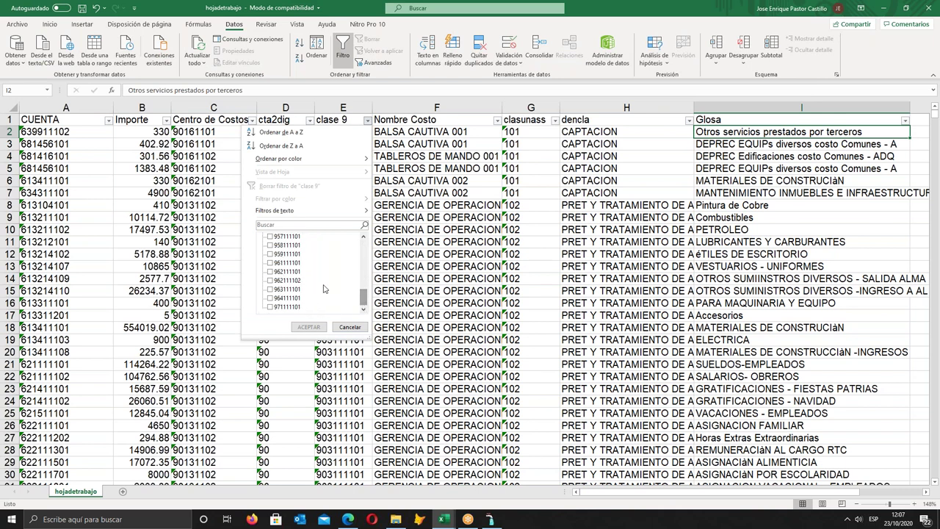
- Recheck the FACTURACION Y COBRANZA account code in CGREGULVALIDA and go back to the hojadetrabajo workbook
{"action": "left_click", "coordinate": [444, 520]}
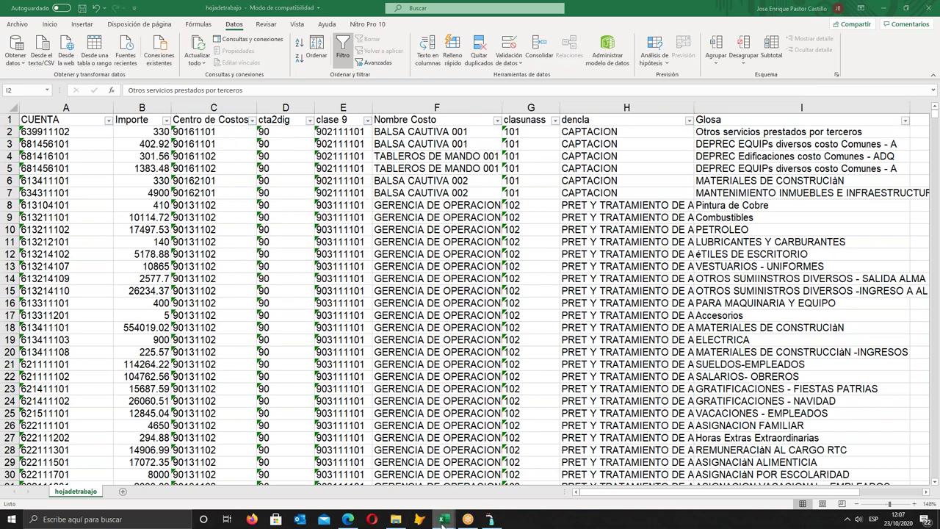
{"action": "left_click", "coordinate": [501, 477]}
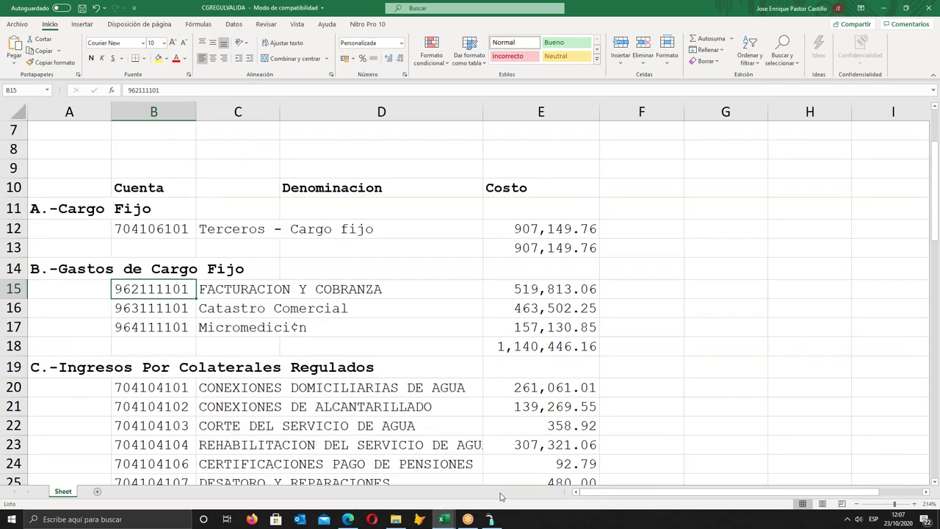
{"action": "left_click", "coordinate": [443, 520]}
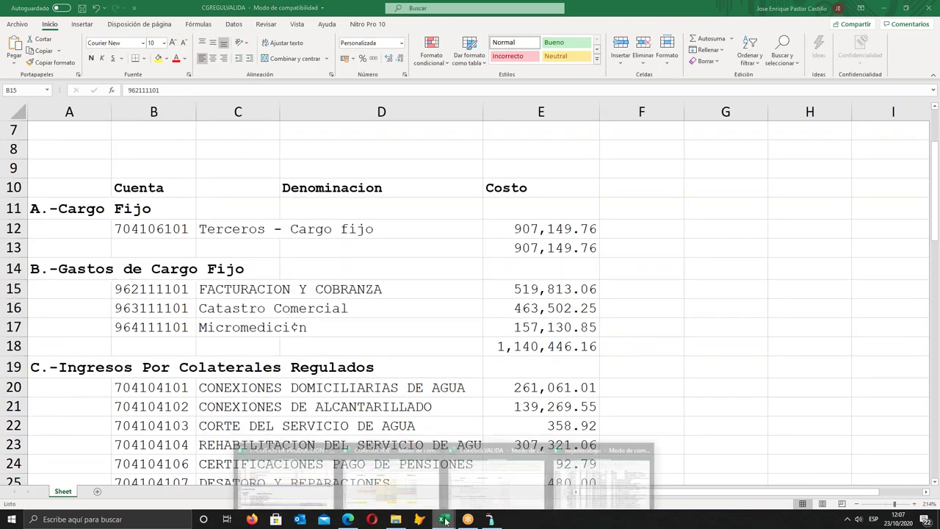
{"action": "left_click", "coordinate": [580, 479]}
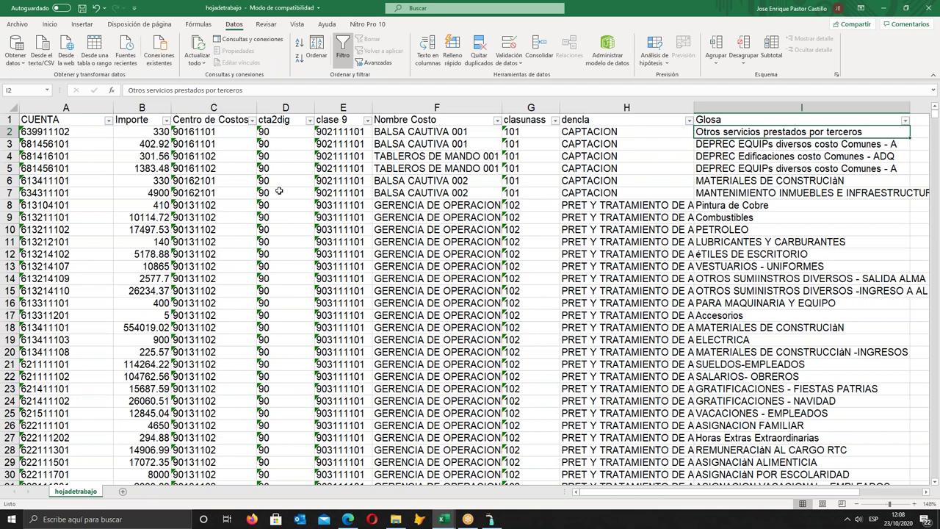
- Filter the clase 9 column to show only account 962111101
{"action": "left_click", "coordinate": [368, 121]}
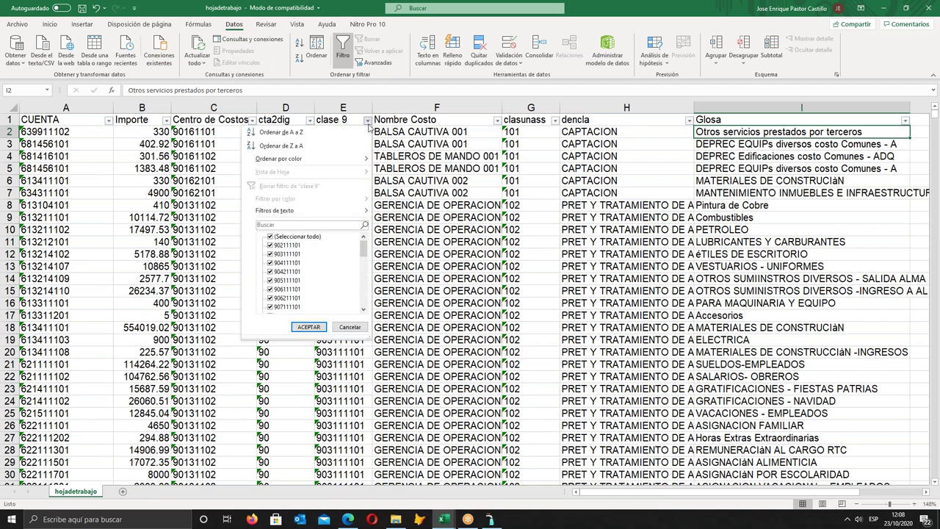
{"action": "left_click", "coordinate": [271, 236]}
{"action": "left_click_drag", "start_coordinate": [359, 250], "coordinate": [357, 297]}
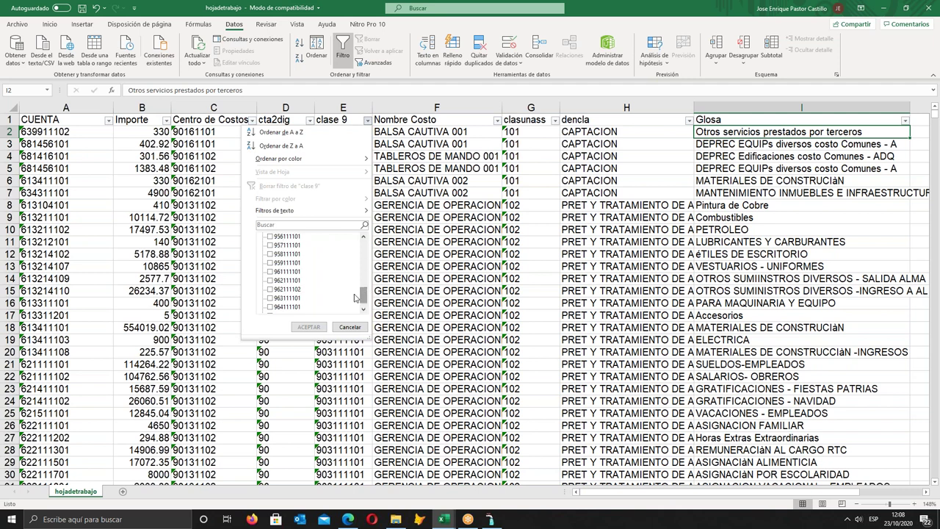
{"action": "left_click", "coordinate": [270, 281]}
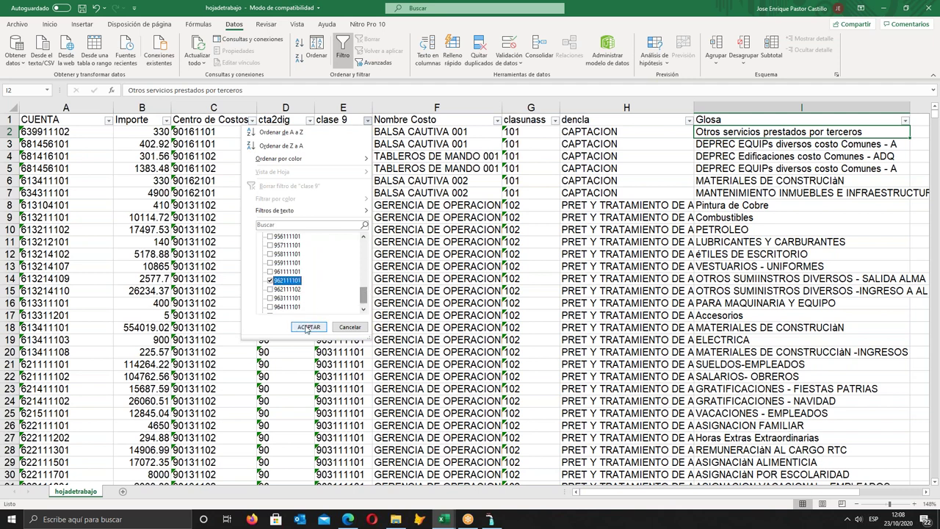
{"action": "left_click", "coordinate": [309, 327]}
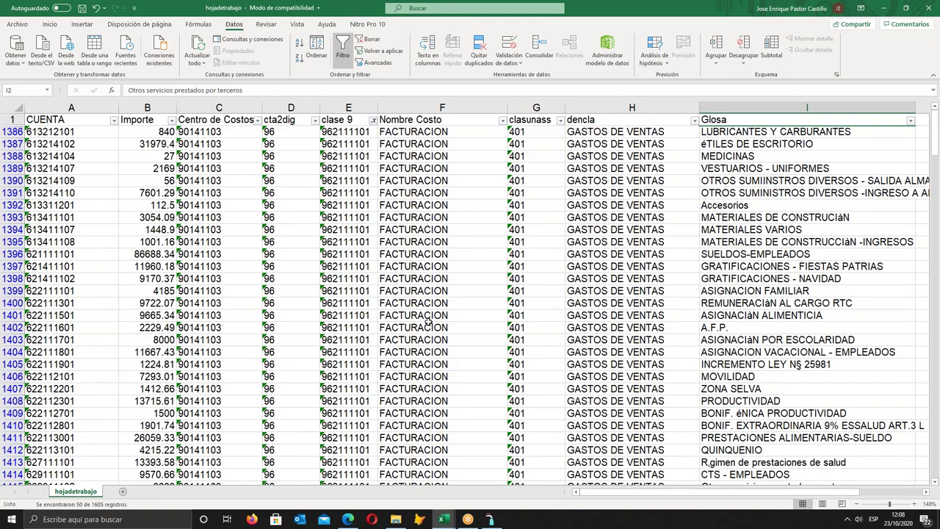
- Examine the filtered FACTURACION rows, reading down their Glosa descriptions to see which expenses make up account 962111101
{"action": "key", "text": "Down"}
{"action": "key", "text": "Down"}
{"action": "key", "text": "Down"}
{"action": "key", "text": "Down"}
{"action": "key", "text": "Down"}
{"action": "key", "text": "Down"}
{"action": "key", "text": "Down"}
{"action": "key", "text": "Down"}
{"action": "key", "text": "Down"}
{"action": "key", "text": "Down"}
{"action": "key", "text": "Down"}
{"action": "key", "text": "Down"}
{"action": "key", "text": "Down"}
{"action": "key", "text": "Down"}
{"action": "key", "text": "Down"}
{"action": "key", "text": "Down"}
{"action": "key", "text": "Down"}
{"action": "key", "text": "Down"}
{"action": "key", "text": "Down"}
{"action": "key", "text": "Down"}
{"action": "key", "text": "Down"}
{"action": "key", "text": "Down"}
{"action": "key", "text": "Down"}
{"action": "key", "text": "Down"}
{"action": "key", "text": "Down"}
{"action": "key", "text": "Down"}
{"action": "key", "text": "Down"}
{"action": "key", "text": "Down"}
{"action": "key", "text": "Down"}
{"action": "key", "text": "Down"}
{"action": "key", "text": "Down"}
{"action": "key", "text": "Down"}
{"action": "key", "text": "Down"}
{"action": "key", "text": "Down"}
{"action": "key", "text": "Down"}
{"action": "key", "text": "Down"}
{"action": "key", "text": "Down"}
{"action": "key", "text": "Down"}
{"action": "key", "text": "Down"}
{"action": "key", "text": "Down"}
{"action": "key", "text": "Down"}
{"action": "key", "text": "Down"}
{"action": "key", "text": "Down"}
{"action": "key", "text": "Down"}
{"action": "key", "text": "Down"}
{"action": "key", "text": "Down"}
{"action": "key", "text": "Down"}
{"action": "key", "text": "Down"}
{"action": "key", "text": "Up"}
{"action": "key", "text": "Up"}
{"action": "key", "text": "Up"}
{"action": "key", "text": "Up"}
{"action": "key", "text": "Up"}
{"action": "key", "text": "Up"}
{"action": "key", "text": "Up"}
{"action": "key", "text": "Up"}
{"action": "key", "text": "Up"}
{"action": "key", "text": "Up"}
{"action": "key", "text": "Up"}
{"action": "key", "text": "Up"}
{"action": "key", "text": "Up"}
{"action": "key", "text": "Up"}
{"action": "key", "text": "Up"}
{"action": "key", "text": "Up"}
{"action": "key", "text": "Up"}
{"action": "key", "text": "Up"}
{"action": "key", "text": "Up"}
{"action": "key", "text": "Up"}
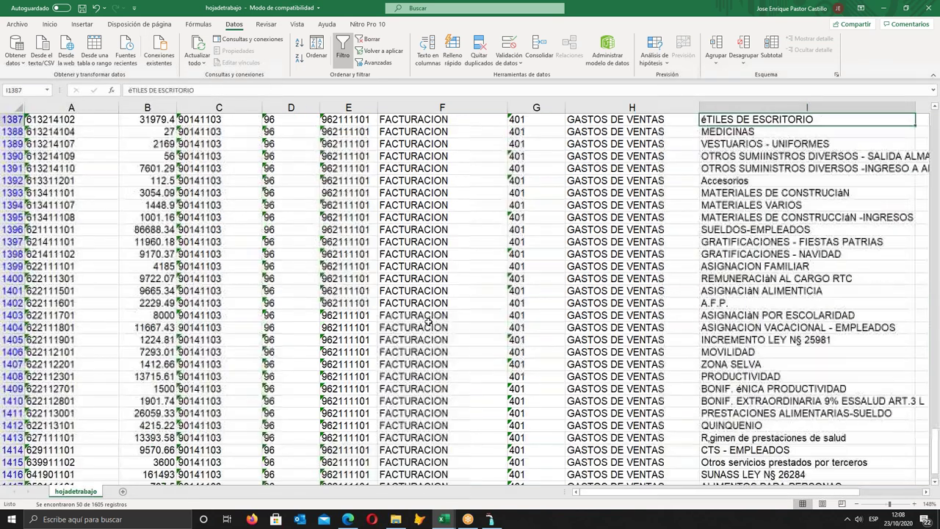
{"action": "key", "text": "Up"}
{"action": "key", "text": "Up"}
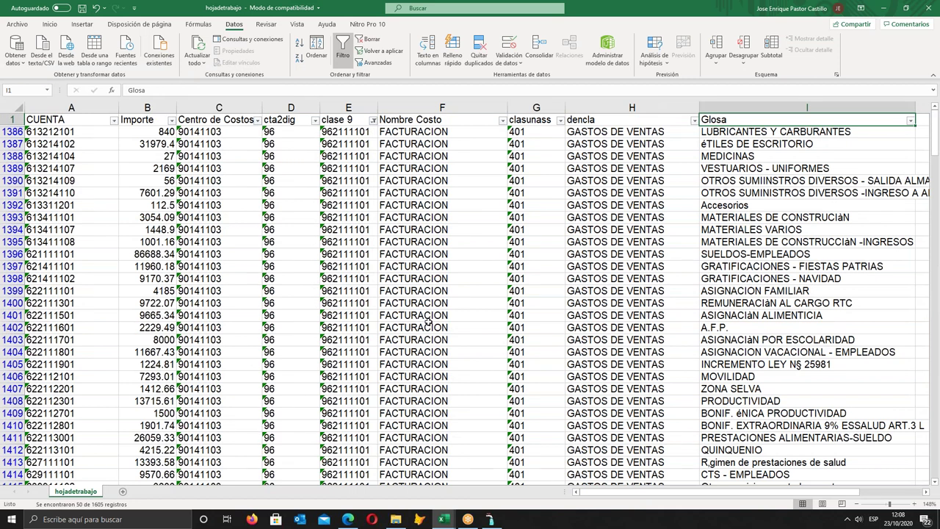
{"action": "key", "text": "Down"}
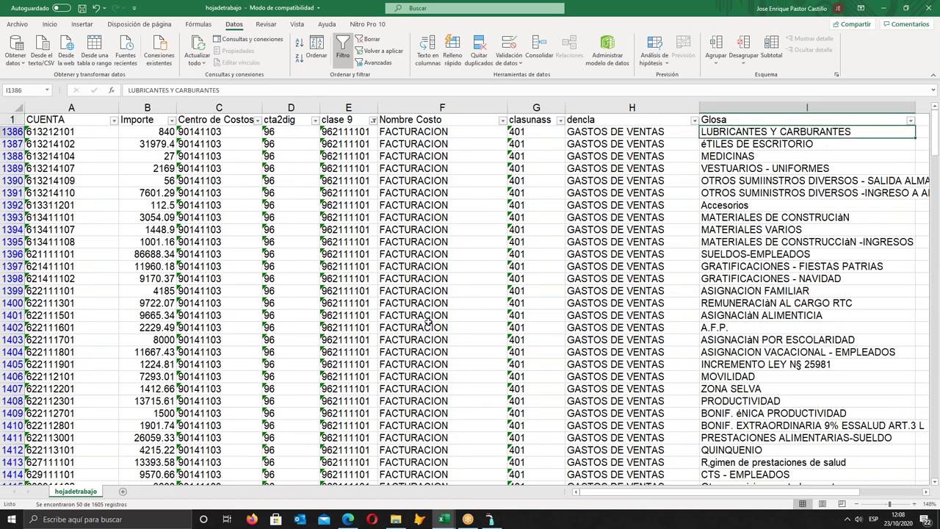
{"action": "key", "text": "Down"}
{"action": "key", "text": "Down"}
{"action": "key", "text": "Down"}
{"action": "key", "text": "Down"}
{"action": "key", "text": "Down"}
{"action": "key", "text": "Down"}
{"action": "key", "text": "Down"}
{"action": "key", "text": "Down"}
{"action": "key", "text": "Down"}
{"action": "key", "text": "Down"}
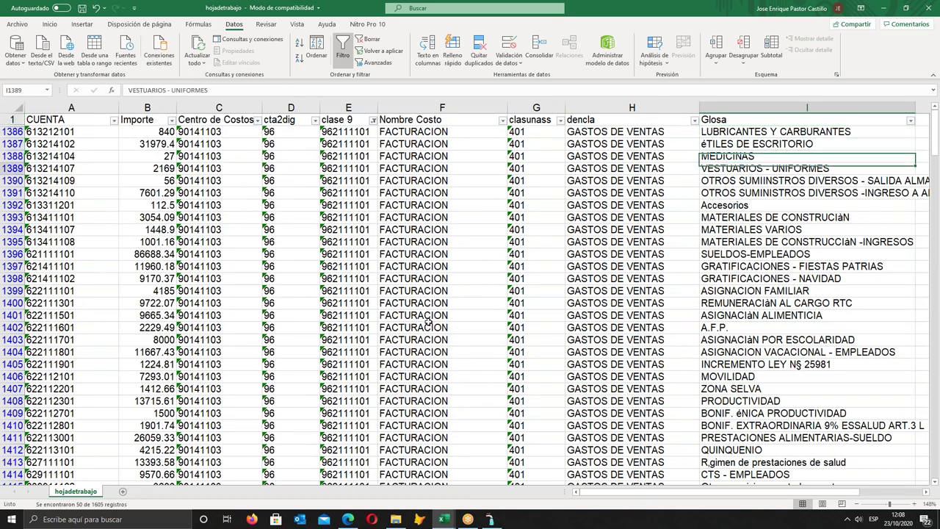
{"action": "key", "text": "Down"}
{"action": "key", "text": "Down"}
{"action": "key", "text": "Down"}
{"action": "key", "text": "Down"}
{"action": "key", "text": "Down"}
{"action": "key", "text": "Down"}
{"action": "key", "text": "Down"}
{"action": "key", "text": "Down"}
{"action": "key", "text": "Down"}
{"action": "key", "text": "Down"}
{"action": "key", "text": "Down"}
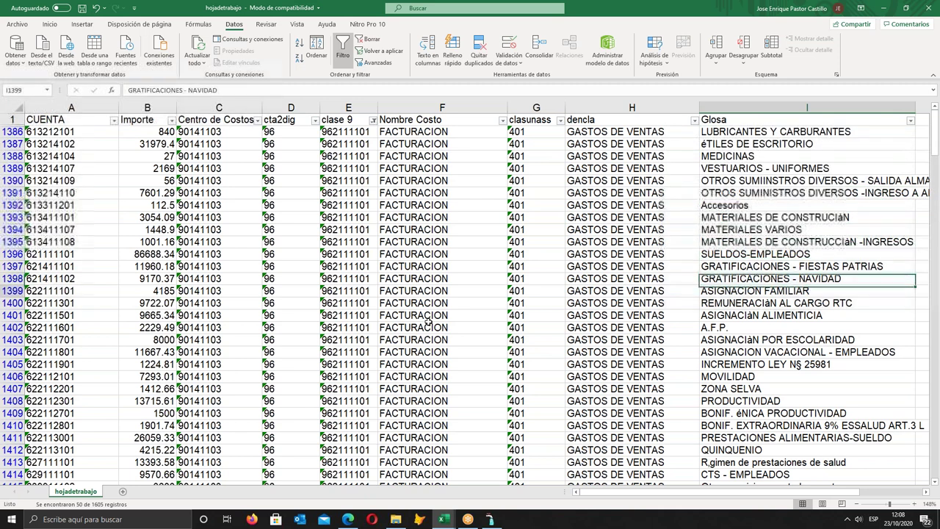
{"action": "key", "text": "Down"}
{"action": "key", "text": "Down"}
{"action": "key", "text": "Down"}
{"action": "key", "text": "Down"}
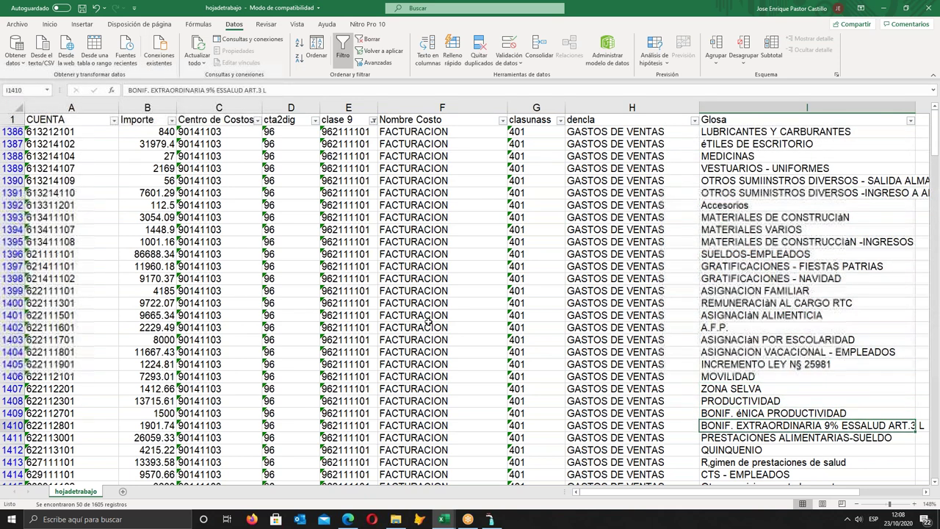
{"action": "key", "text": "Up"}
{"action": "key", "text": "Up"}
{"action": "key", "text": "Up"}
{"action": "key", "text": "Up"}
{"action": "key", "text": "Up"}
{"action": "key", "text": "Up"}
{"action": "key", "text": "Up"}
{"action": "key", "text": "Up"}
{"action": "key", "text": "Up"}
{"action": "key", "text": "Up"}
{"action": "key", "text": "Up"}
{"action": "key", "text": "Up"}
{"action": "key", "text": "Up"}
{"action": "key", "text": "Up"}
{"action": "key", "text": "Up"}
{"action": "key", "text": "Up"}
{"action": "key", "text": "Up"}
{"action": "key", "text": "Up"}
{"action": "key", "text": "Up"}
{"action": "key", "text": "Up"}
{"action": "key", "text": "Up"}
{"action": "key", "text": "Up"}
{"action": "key", "text": "Up"}
{"action": "key", "text": "Up"}
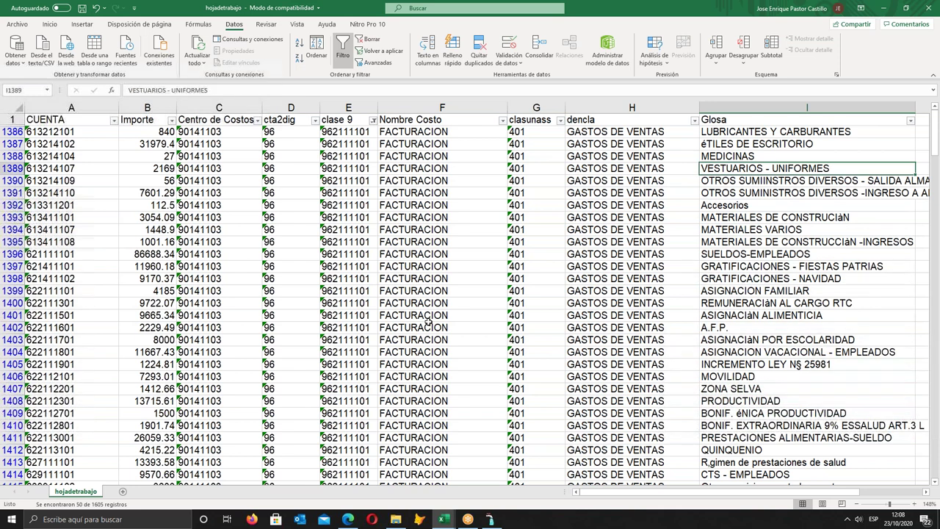
- Read on down the Glosa column of the FACTURACION rows, from VESTUARIOS - UNIFORMES to the doubtful-collection estimate entry
{"action": "key", "text": "Down"}
{"action": "key", "text": "Down"}
{"action": "key", "text": "Down"}
{"action": "key", "text": "Down"}
{"action": "key", "text": "Down"}
{"action": "key", "text": "Down"}
{"action": "key", "text": "Down"}
{"action": "key", "text": "Down"}
{"action": "key", "text": "Down"}
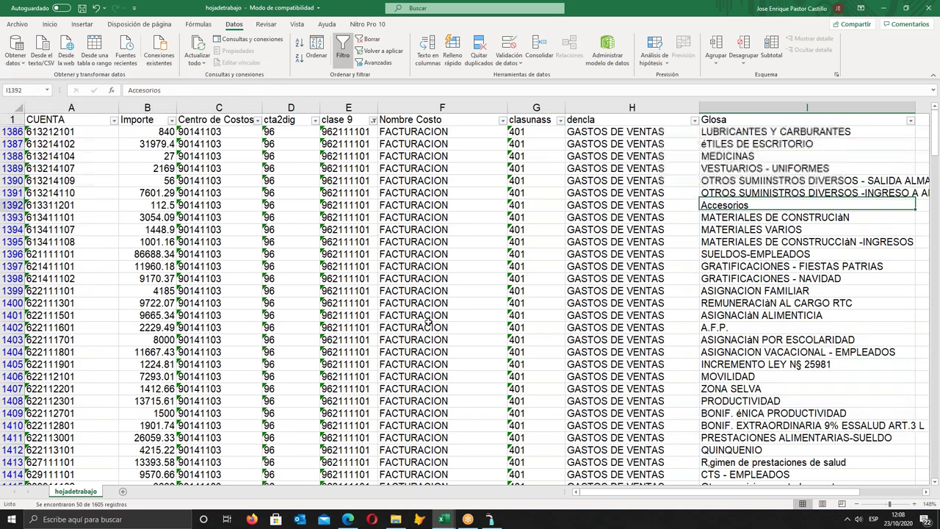
{"action": "key", "text": "Down"}
{"action": "key", "text": "Down"}
{"action": "key", "text": "Down"}
{"action": "key", "text": "Down"}
{"action": "key", "text": "Down"}
{"action": "key", "text": "Down"}
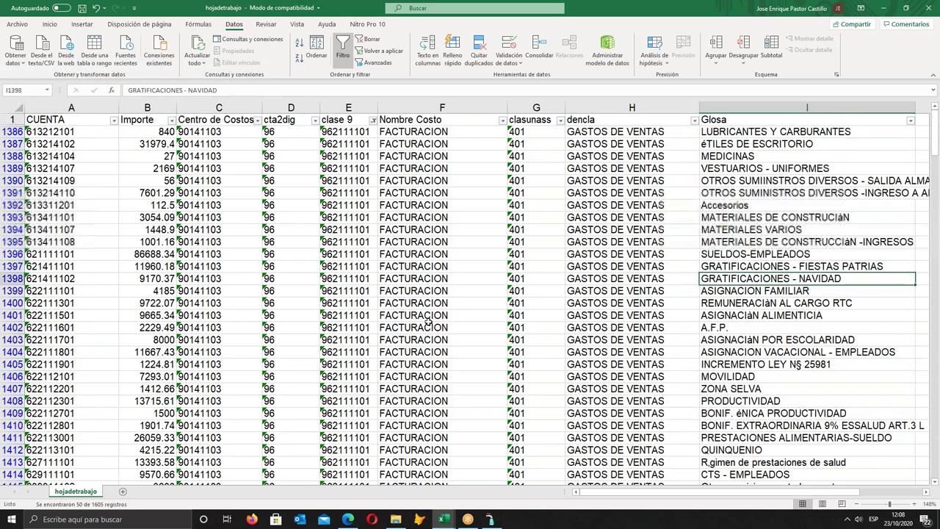
{"action": "key", "text": "Down"}
{"action": "key", "text": "Down"}
{"action": "key", "text": "Down"}
{"action": "key", "text": "Down"}
{"action": "key", "text": "Down"}
{"action": "key", "text": "Down"}
{"action": "key", "text": "Down"}
{"action": "key", "text": "Down"}
{"action": "key", "text": "Down"}
{"action": "key", "text": "Down"}
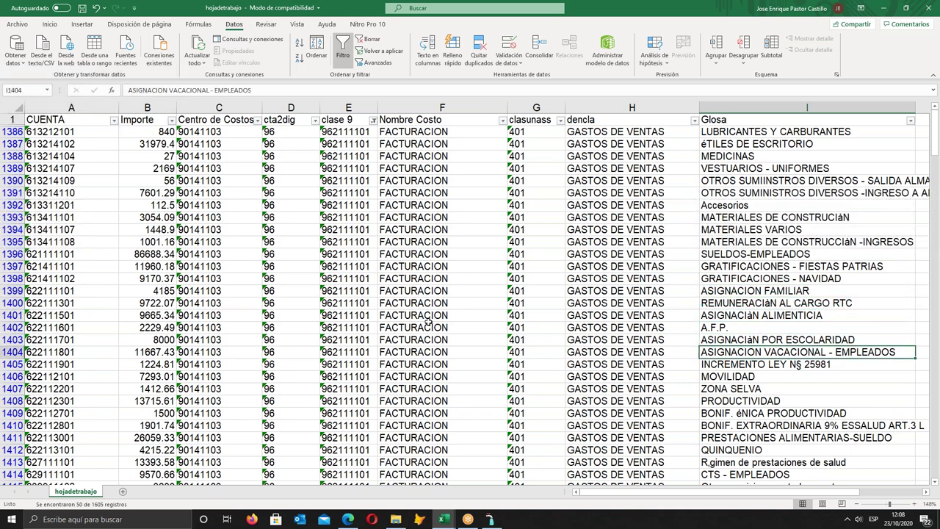
{"action": "key", "text": "Down"}
{"action": "key", "text": "Down"}
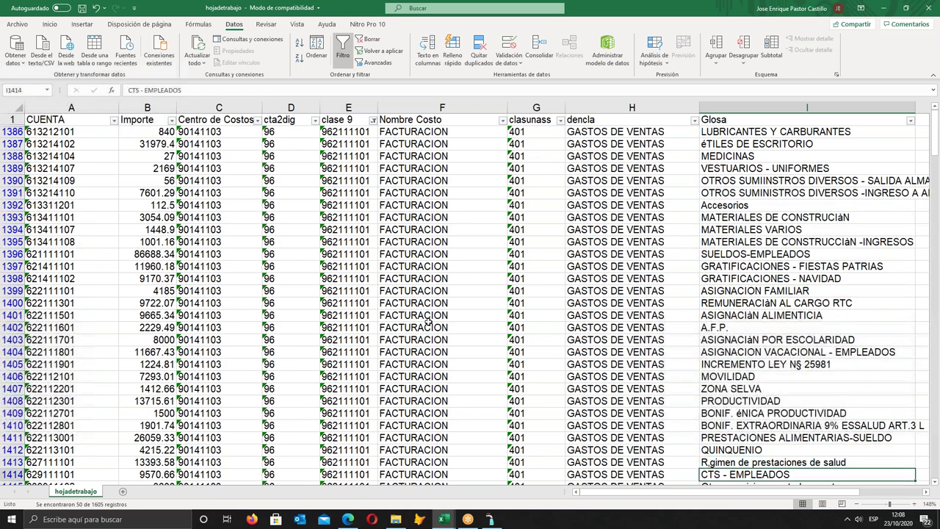
{"action": "key", "text": "Down"}
{"action": "key", "text": "Down"}
{"action": "key", "text": "Down"}
{"action": "key", "text": "Down"}
{"action": "key", "text": "Down"}
{"action": "key", "text": "Down"}
{"action": "key", "text": "Down"}
{"action": "key", "text": "Down"}
{"action": "key", "text": "Down"}
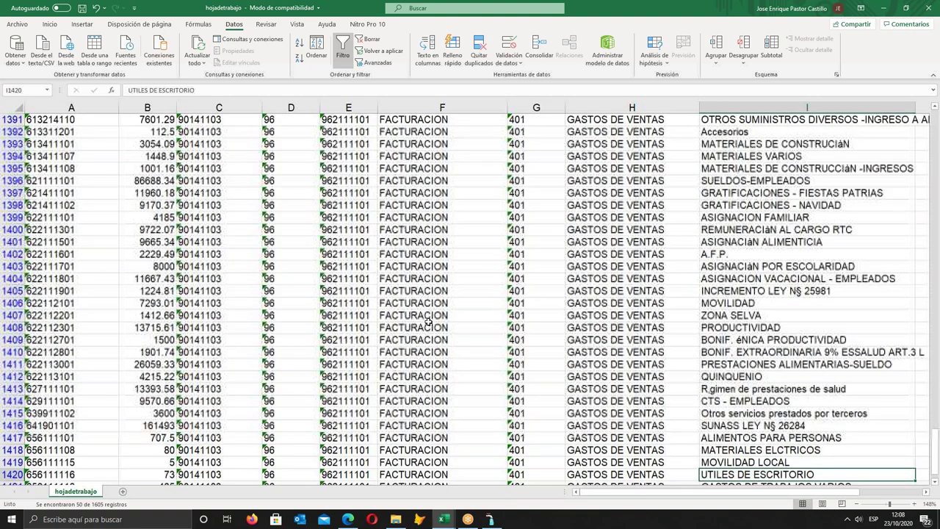
{"action": "key", "text": "Down"}
{"action": "key", "text": "Down"}
{"action": "key", "text": "Down"}
{"action": "key", "text": "Down"}
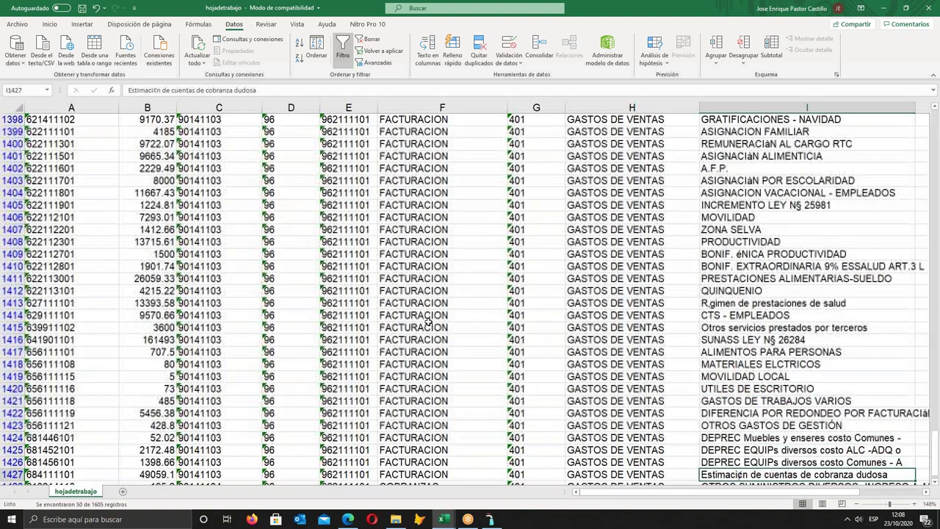
- Highlight the DIFERENCIA POR REDONDEO POR FACTURACION record, from CUENTA to Glosa in row 1422, with a yellow fill
{"action": "key", "text": "Up"}
{"action": "key", "text": "Up"}
{"action": "key", "text": "Up"}
{"action": "key", "text": "Up"}
{"action": "key", "text": "Up"}
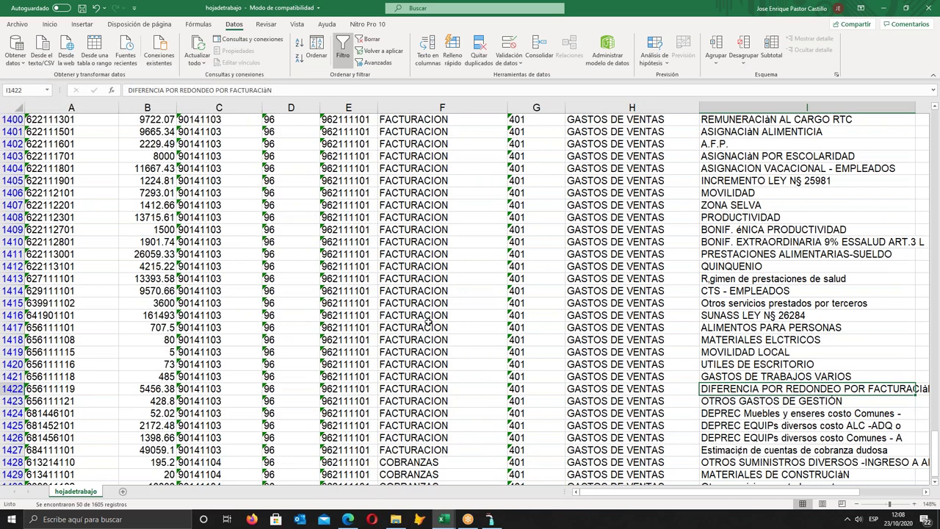
{"action": "key", "text": "Left"}
{"action": "key", "text": "Left"}
{"action": "key", "text": "Left"}
{"action": "key", "text": "Left"}
{"action": "key", "text": "Left"}
{"action": "key", "text": "Left"}
{"action": "key", "text": "Left"}
{"action": "key", "text": "Left"}
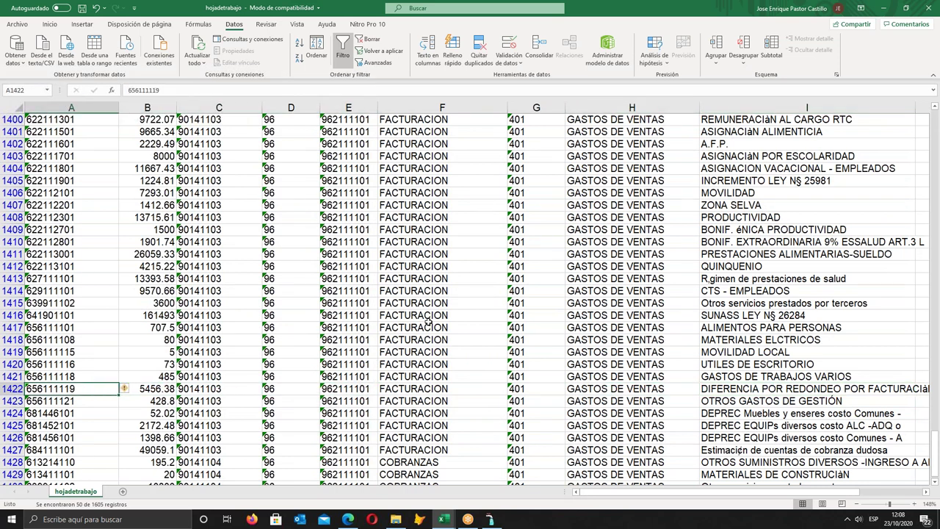
{"action": "key", "text": "shift+Right"}
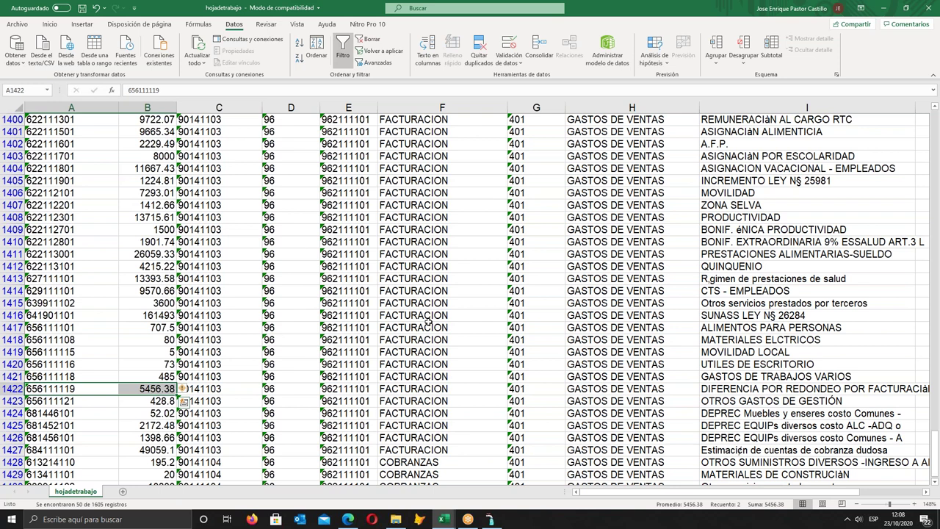
{"action": "key", "text": "shift+Right"}
{"action": "key", "text": "shift+Right"}
{"action": "key", "text": "shift+Right"}
{"action": "key", "text": "shift+Right"}
{"action": "key", "text": "shift+Right"}
{"action": "key", "text": "shift+Right"}
{"action": "key", "text": "shift+Right"}
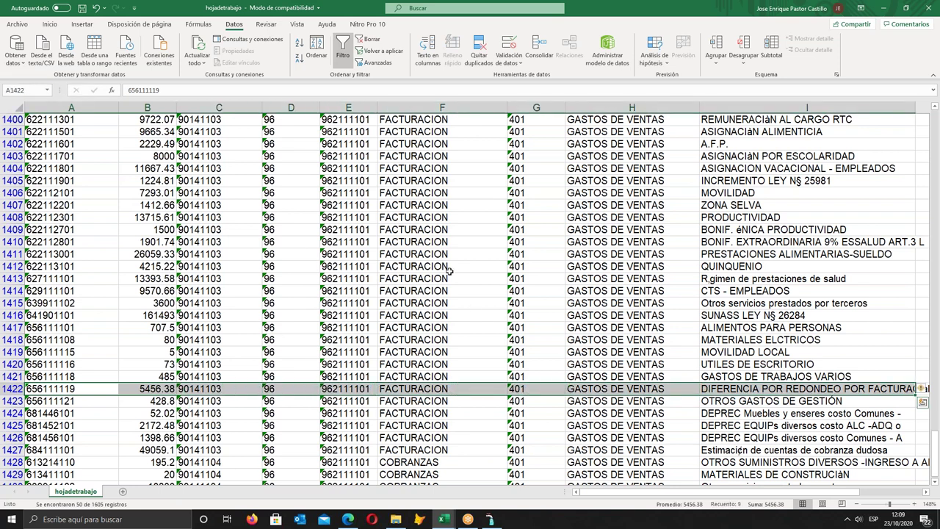
{"action": "left_click", "coordinate": [50, 26]}
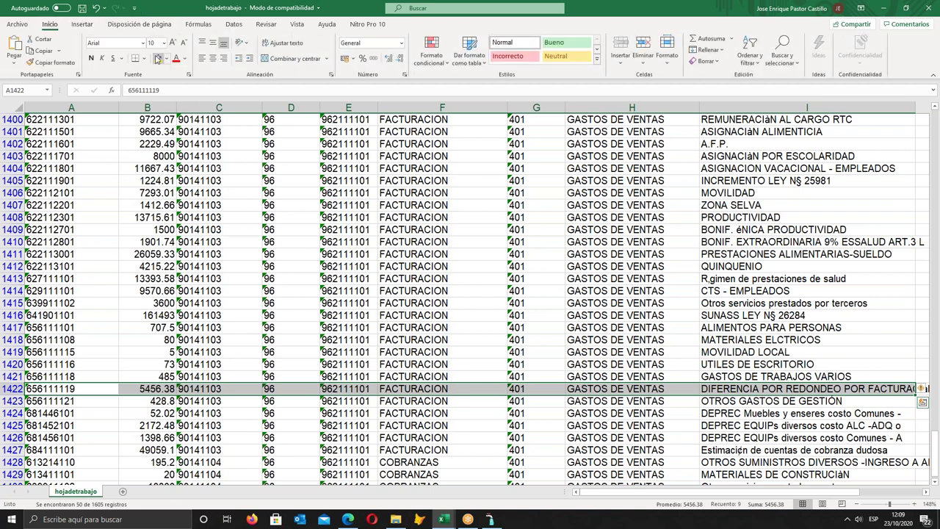
{"action": "left_click", "coordinate": [158, 58]}
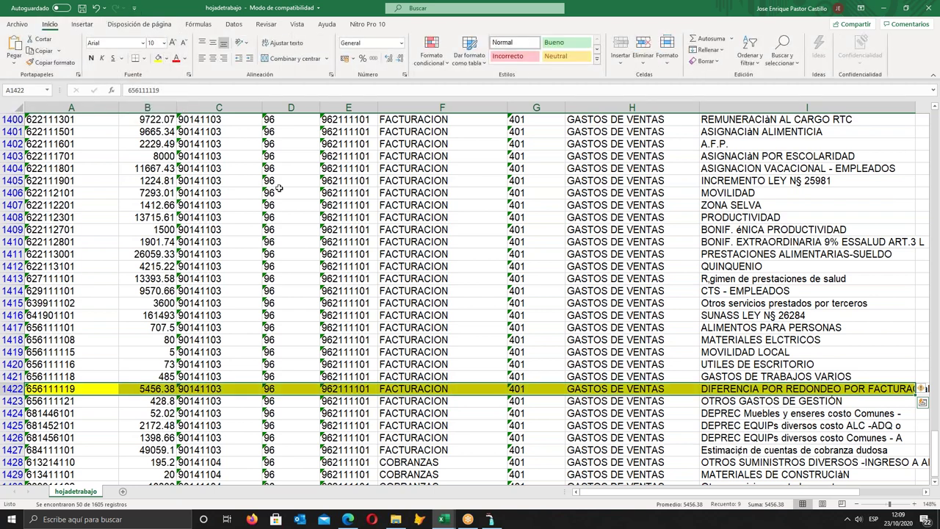
- Examine the remaining Glosa entries of account 962111101, including the COBRANZAS rows, and compare them with the highlighted rounding-difference record
{"action": "left_click", "coordinate": [754, 411]}
{"action": "key", "text": "Down"}
{"action": "key", "text": "Down"}
{"action": "key", "text": "Down"}
{"action": "key", "text": "Down"}
{"action": "key", "text": "Down"}
{"action": "key", "text": "Down"}
{"action": "key", "text": "Down"}
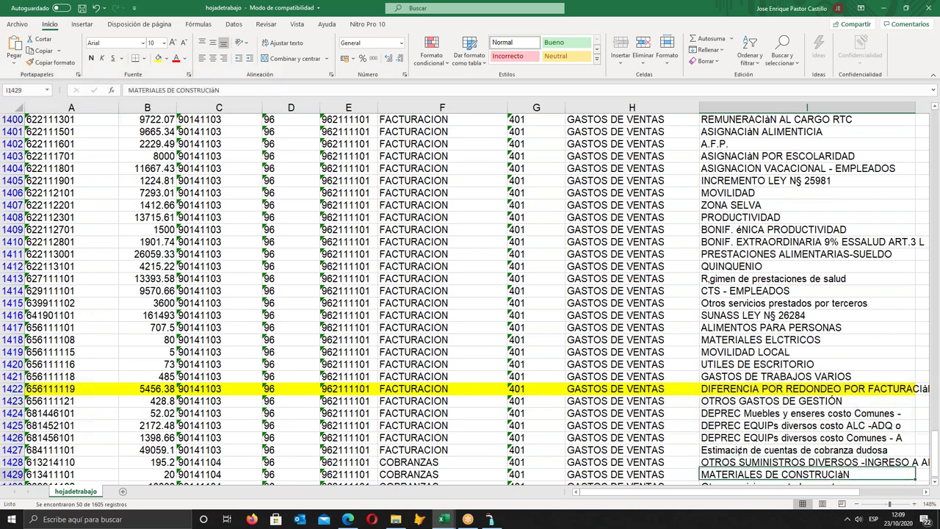
{"action": "key", "text": "Down"}
{"action": "key", "text": "Down"}
{"action": "key", "text": "Down"}
{"action": "key", "text": "Down"}
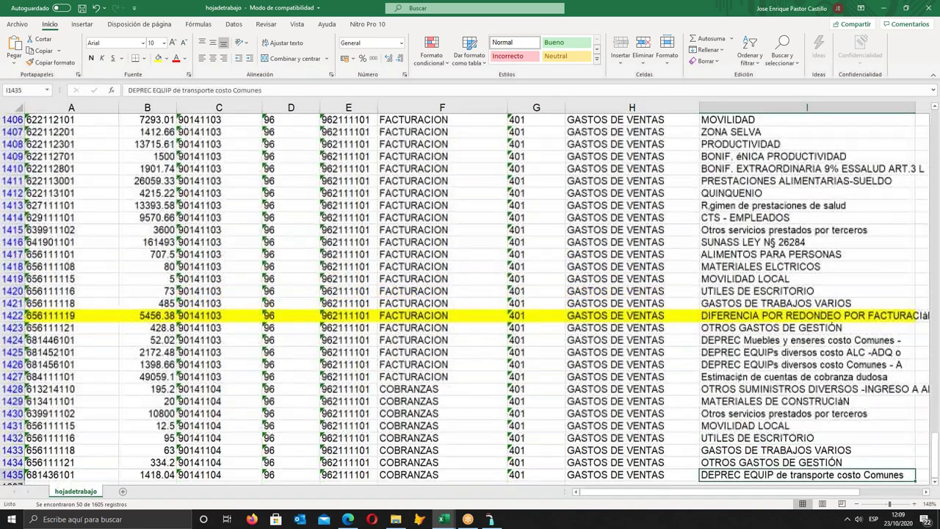
{"action": "key", "text": "Up"}
{"action": "key", "text": "Up"}
{"action": "key", "text": "Up"}
{"action": "key", "text": "Up"}
{"action": "key", "text": "Up"}
{"action": "key", "text": "Up"}
{"action": "key", "text": "Up"}
{"action": "key", "text": "Up"}
{"action": "key", "text": "Up"}
{"action": "key", "text": "Up"}
{"action": "key", "text": "Up"}
{"action": "key", "text": "Up"}
{"action": "key", "text": "Up"}
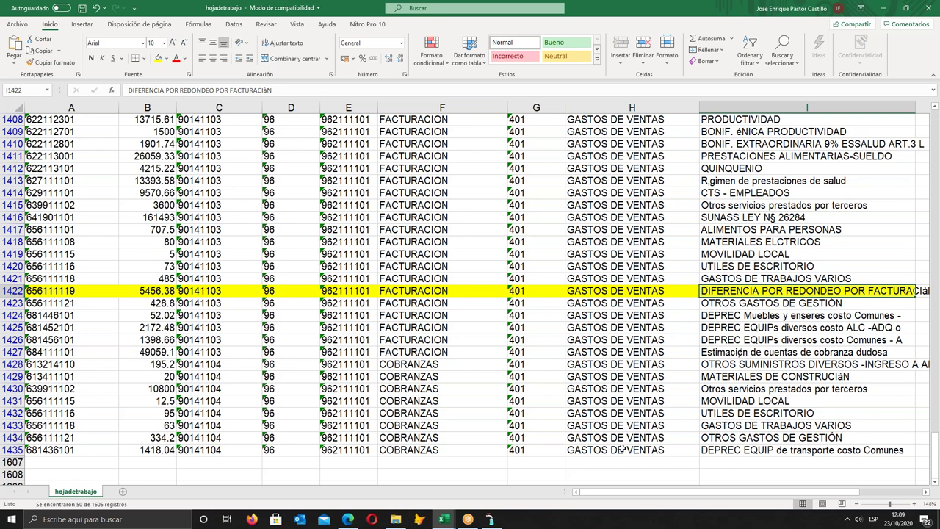
{"action": "scroll", "coordinate": [617, 376], "scroll_direction": "up", "scroll_amount": 7}
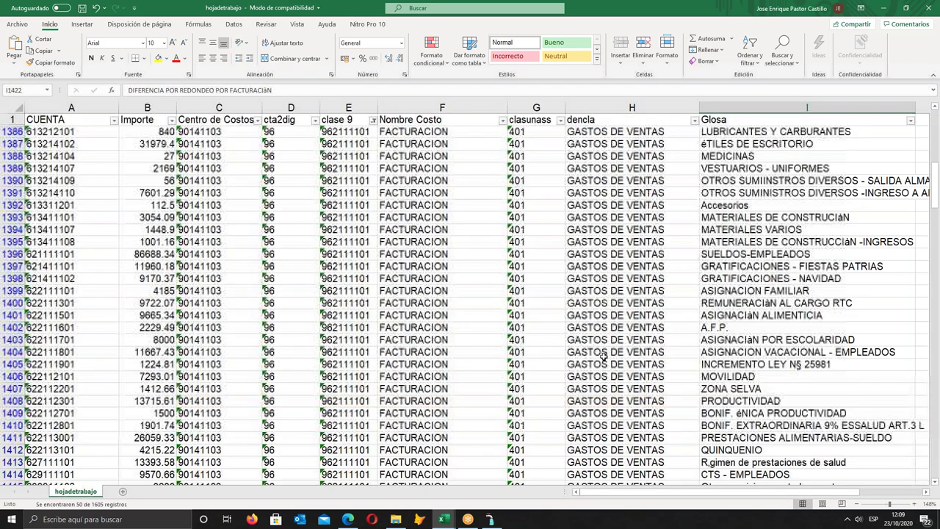
{"action": "scroll", "coordinate": [588, 388], "scroll_direction": "down", "scroll_amount": 3}
{"action": "scroll", "coordinate": [587, 388], "scroll_direction": "down", "scroll_amount": 2}
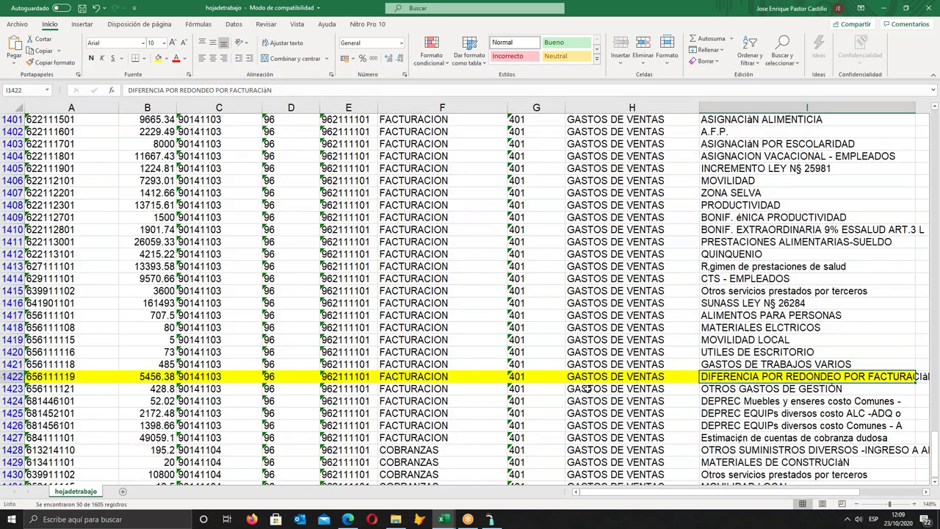
{"action": "scroll", "coordinate": [587, 388], "scroll_direction": "up", "scroll_amount": 7}
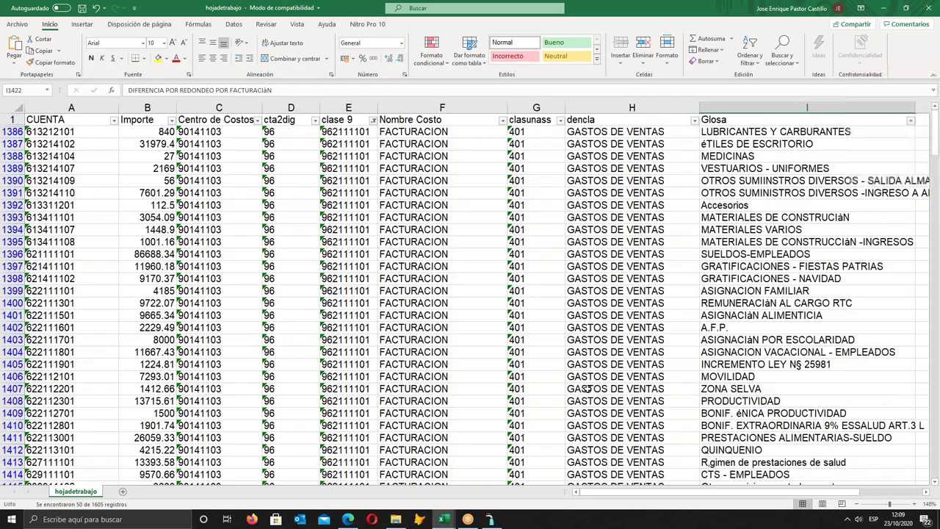
- Change the fill of cells A1422 to I1422, the rounding-difference record, to a light blue-gray theme colour
{"action": "scroll", "coordinate": [587, 389], "scroll_direction": "down", "scroll_amount": 3}
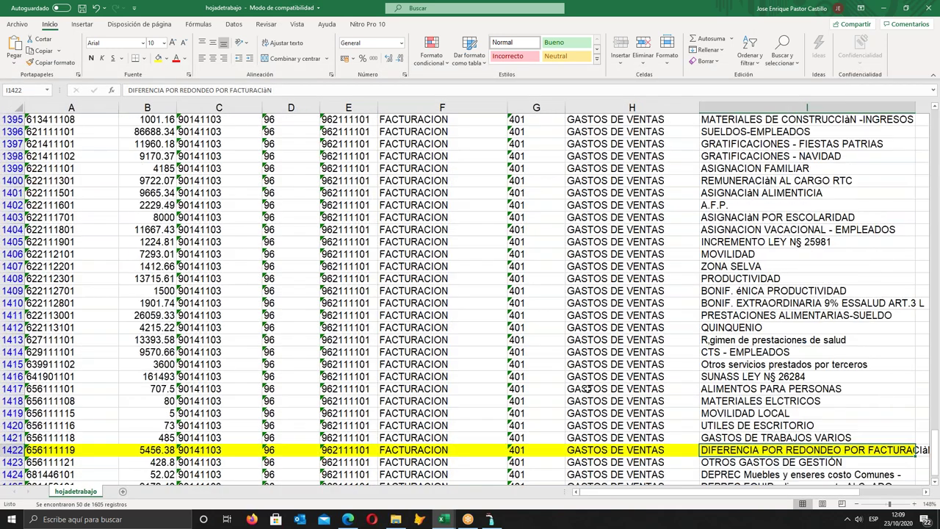
{"action": "left_click", "coordinate": [72, 450]}
{"action": "key", "text": "shift+Right"}
{"action": "key", "text": "shift+Right"}
{"action": "key", "text": "shift+Right"}
{"action": "key", "text": "shift+Right"}
{"action": "key", "text": "shift+Right"}
{"action": "key", "text": "shift+Right"}
{"action": "key", "text": "shift+Right"}
{"action": "key", "text": "shift+Right"}
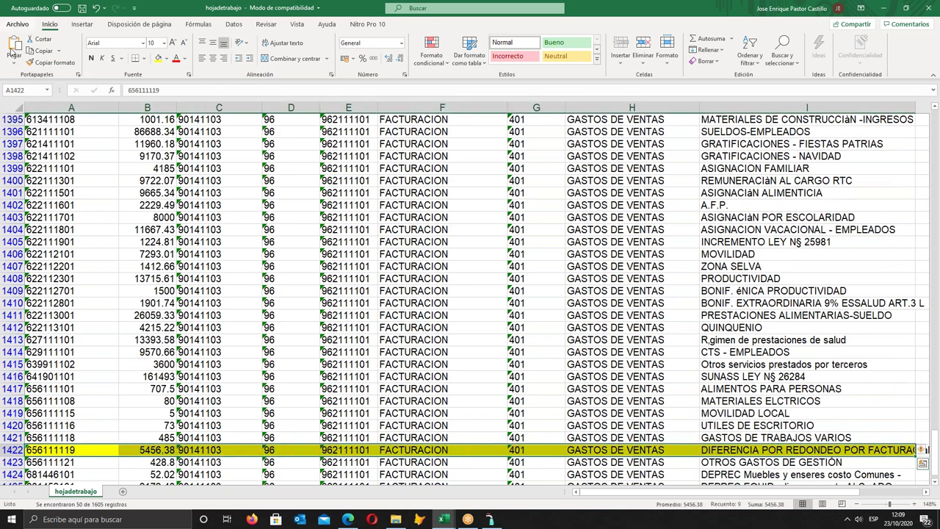
{"action": "left_click", "coordinate": [166, 59]}
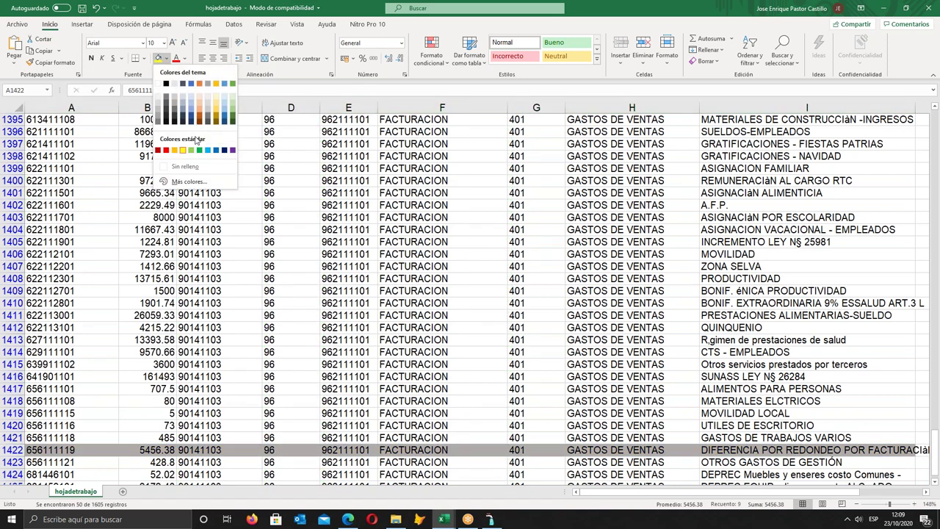
{"action": "left_click", "coordinate": [184, 105]}
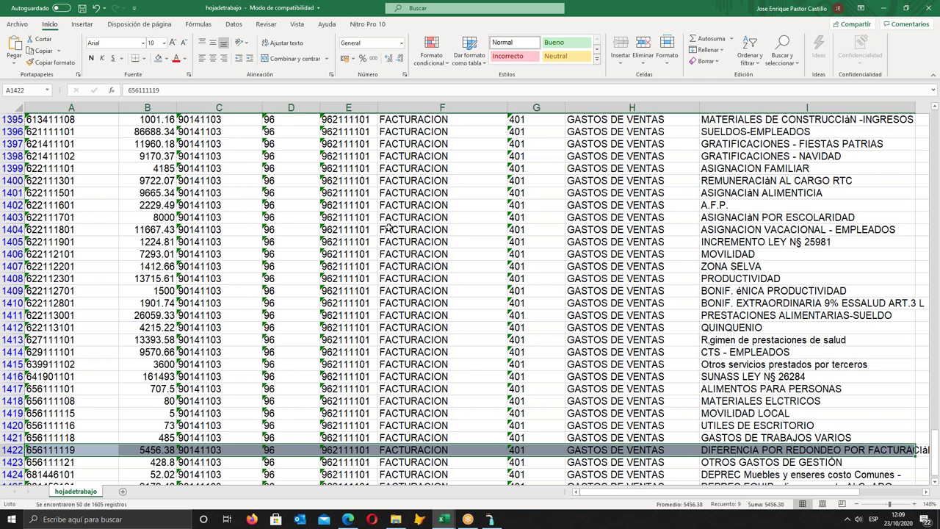
- Check the Catastro Comercial and Micromedición account codes in the CGREGULVALIDA workbook and return to hojadetrabajo
{"action": "scroll", "coordinate": [389, 227], "scroll_direction": "up", "scroll_amount": 3}
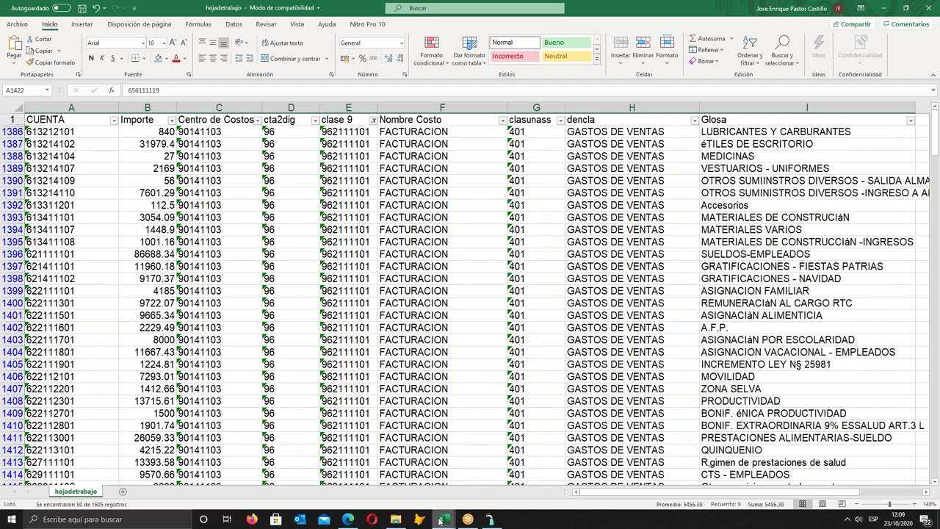
{"action": "mouse_move", "coordinate": [444, 522]}
{"action": "left_click", "coordinate": [294, 485]}
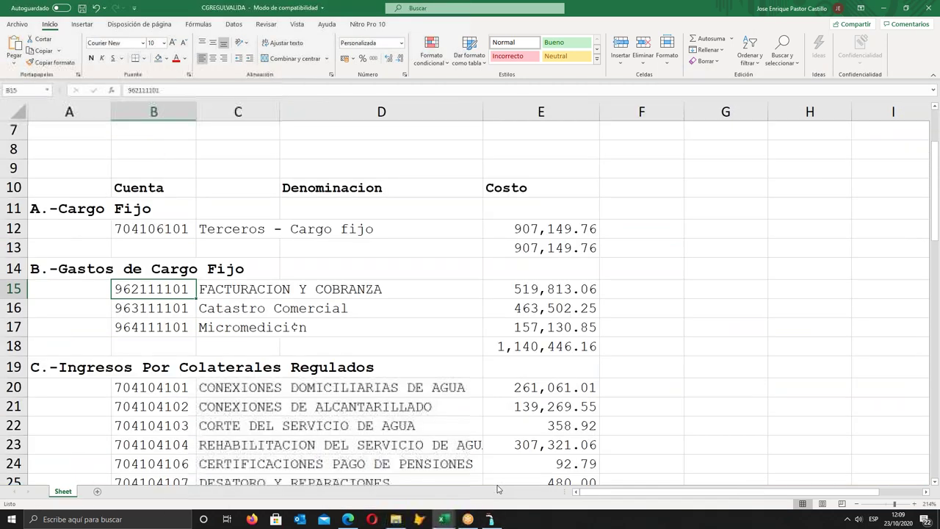
{"action": "left_click", "coordinate": [168, 314]}
{"action": "left_click", "coordinate": [162, 328]}
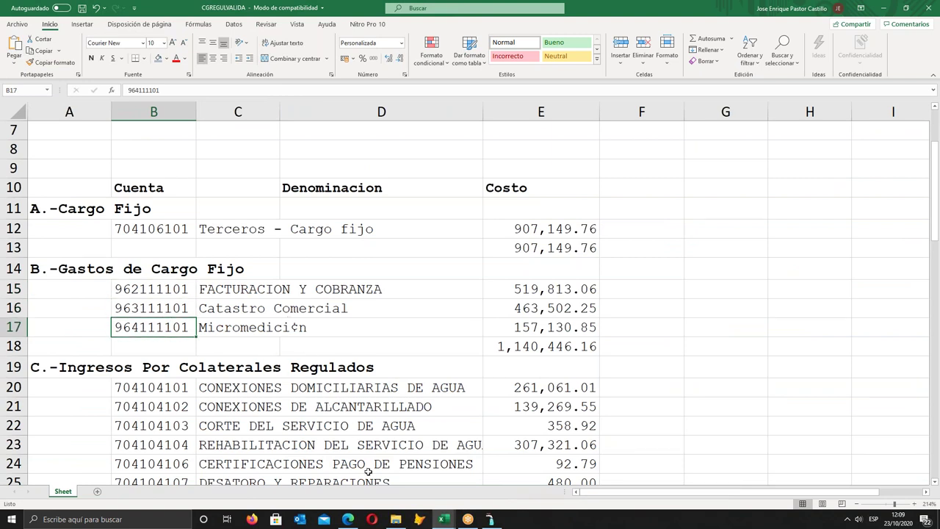
{"action": "left_click", "coordinate": [445, 520]}
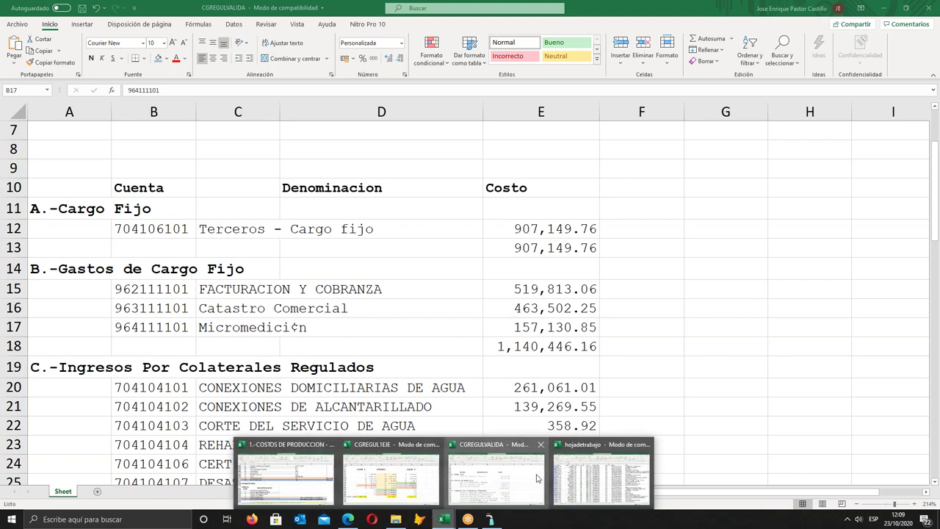
{"action": "left_click", "coordinate": [570, 471]}
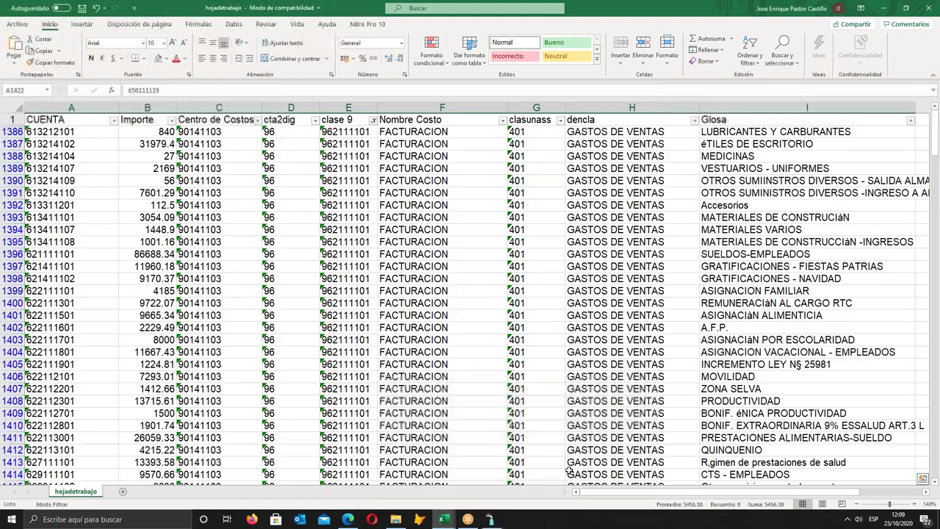
- Change the clase 9 filter to show account 963111101 in place of 962111101
{"action": "left_click", "coordinate": [373, 119]}
{"action": "left_click_drag", "start_coordinate": [370, 244], "coordinate": [369, 297]}
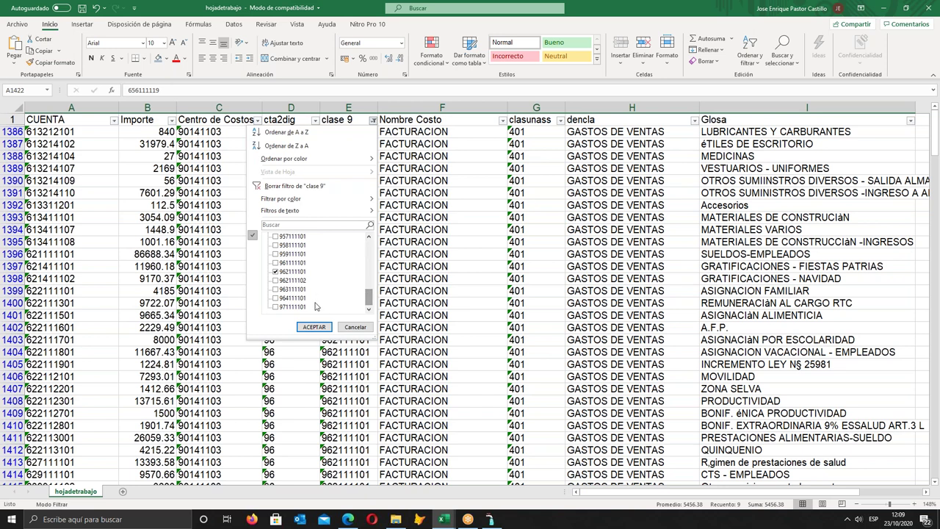
{"action": "left_click", "coordinate": [276, 290]}
{"action": "left_click", "coordinate": [275, 298]}
{"action": "left_click", "coordinate": [276, 272]}
{"action": "left_click", "coordinate": [276, 299]}
{"action": "left_click", "coordinate": [314, 327]}
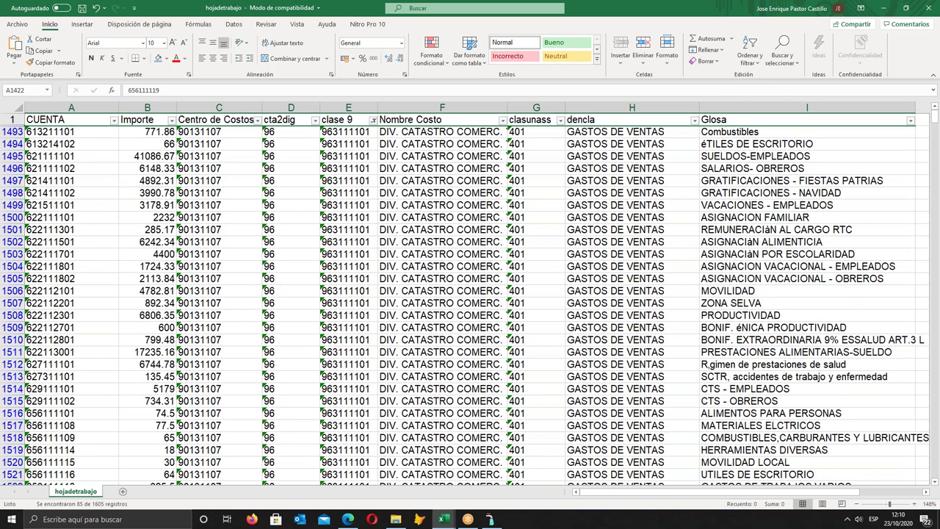
- Examine the Glosa entries of the DIV. CATASTRO COMERC. records under account 963111101, from Combustibles through the depreciation rows
{"action": "left_click", "coordinate": [733, 132]}
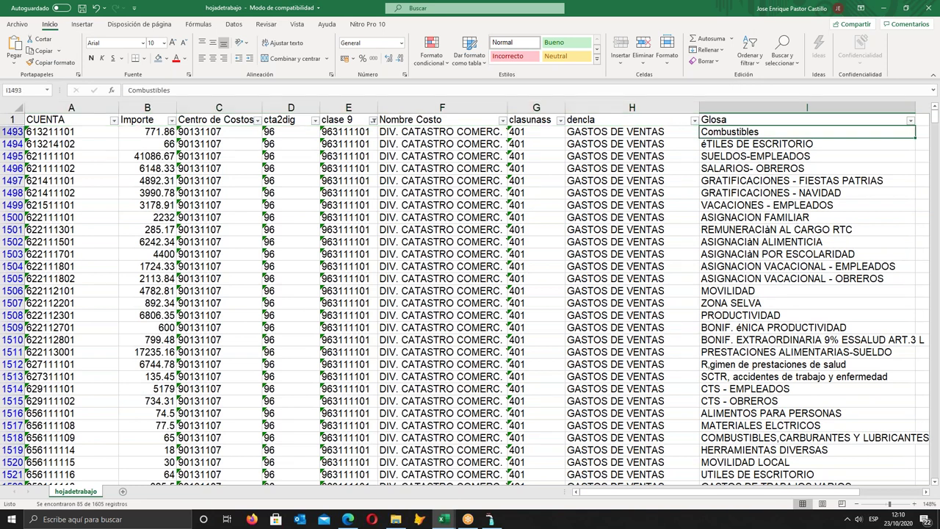
{"action": "key", "text": "Down"}
{"action": "key", "text": "Down"}
{"action": "key", "text": "Down"}
{"action": "key", "text": "Down"}
{"action": "key", "text": "Down"}
{"action": "key", "text": "Down"}
{"action": "key", "text": "Down"}
{"action": "key", "text": "Down"}
{"action": "key", "text": "Down"}
{"action": "key", "text": "Down"}
{"action": "key", "text": "Down"}
{"action": "key", "text": "Down"}
{"action": "key", "text": "Down"}
{"action": "key", "text": "Down"}
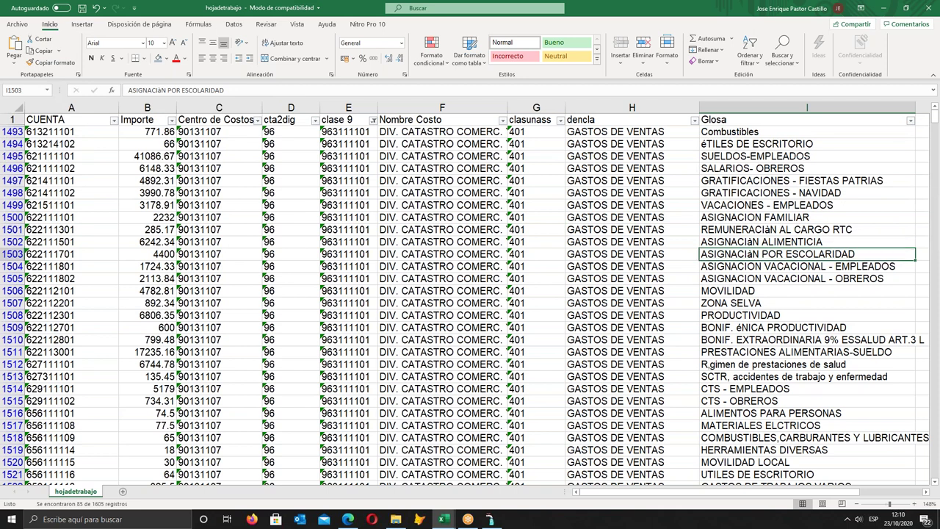
{"action": "key", "text": "Down"}
{"action": "key", "text": "Down"}
{"action": "key", "text": "Down"}
{"action": "key", "text": "Down"}
{"action": "key", "text": "Down"}
{"action": "key", "text": "Down"}
{"action": "key", "text": "Down"}
{"action": "key", "text": "Down"}
{"action": "key", "text": "Down"}
{"action": "key", "text": "Down"}
{"action": "key", "text": "Down"}
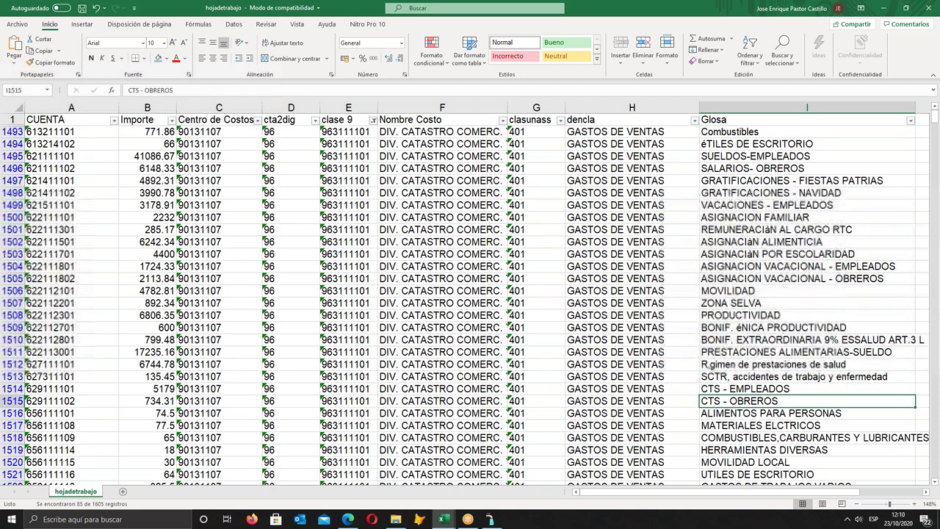
{"action": "key", "text": "Down"}
{"action": "key", "text": "Down"}
{"action": "key", "text": "Down"}
{"action": "key", "text": "Down"}
{"action": "key", "text": "Down"}
{"action": "key", "text": "Down"}
{"action": "key", "text": "Down"}
{"action": "key", "text": "Down"}
{"action": "key", "text": "Down"}
{"action": "key", "text": "Down"}
{"action": "key", "text": "Down"}
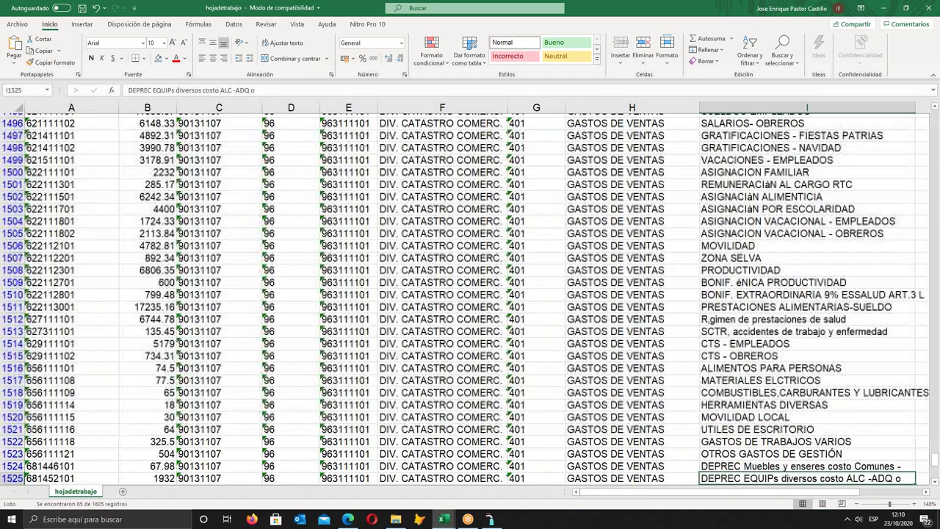
{"action": "key", "text": "Up"}
{"action": "key", "text": "Up"}
{"action": "key", "text": "Up"}
{"action": "key", "text": "Up"}
{"action": "key", "text": "Up"}
{"action": "key", "text": "Up"}
{"action": "key", "text": "Up"}
{"action": "key", "text": "Up"}
{"action": "key", "text": "Up"}
{"action": "key", "text": "Up"}
{"action": "key", "text": "Up"}
{"action": "key", "text": "Up"}
{"action": "key", "text": "Up"}
{"action": "key", "text": "Up"}
{"action": "key", "text": "Up"}
{"action": "key", "text": "Up"}
{"action": "key", "text": "Up"}
{"action": "key", "text": "Up"}
{"action": "key", "text": "Up"}
{"action": "key", "text": "Up"}
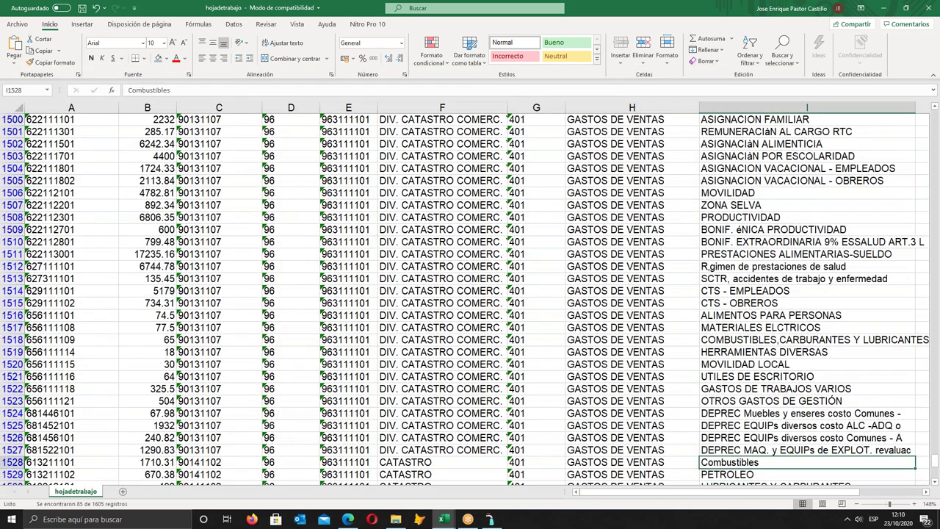
{"action": "key", "text": "Down"}
{"action": "key", "text": "Down"}
{"action": "key", "text": "Down"}
{"action": "key", "text": "Down"}
{"action": "key", "text": "Down"}
{"action": "key", "text": "Down"}
{"action": "key", "text": "Down"}
{"action": "key", "text": "Down"}
{"action": "key", "text": "Down"}
{"action": "key", "text": "Down"}
{"action": "key", "text": "Down"}
{"action": "key", "text": "Down"}
{"action": "key", "text": "Down"}
{"action": "key", "text": "Down"}
{"action": "key", "text": "Down"}
{"action": "key", "text": "Down"}
{"action": "key", "text": "Down"}
{"action": "key", "text": "Down"}
{"action": "key", "text": "Down"}
{"action": "key", "text": "Down"}
{"action": "key", "text": "Down"}
{"action": "key", "text": "Down"}
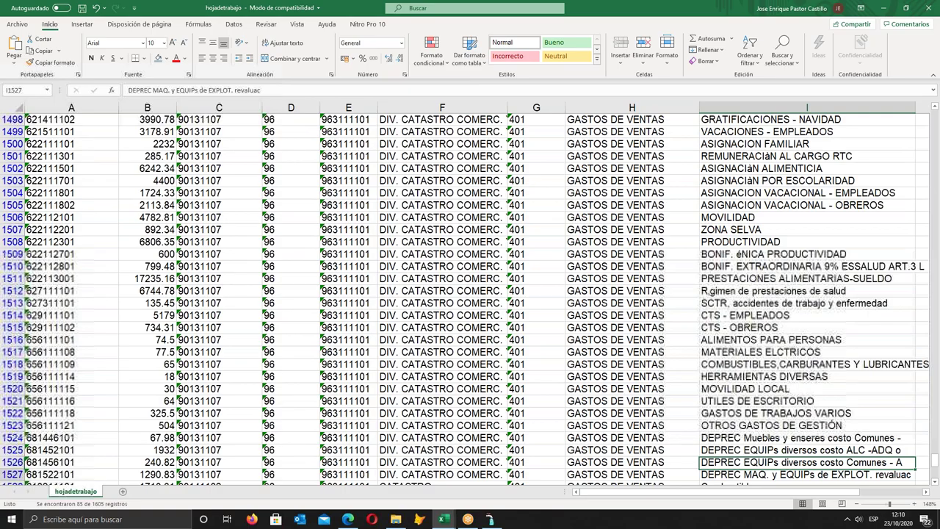
- Examine the Glosa entries of the CATASTRO records under account 963111101 down to the last depreciation row
{"action": "key", "text": "Down"}
{"action": "key", "text": "Down"}
{"action": "key", "text": "Down"}
{"action": "key", "text": "Down"}
{"action": "key", "text": "Down"}
{"action": "key", "text": "Down"}
{"action": "key", "text": "Down"}
{"action": "key", "text": "Down"}
{"action": "key", "text": "Down"}
{"action": "key", "text": "Down"}
{"action": "key", "text": "Down"}
{"action": "key", "text": "Down"}
{"action": "key", "text": "Down"}
{"action": "key", "text": "Down"}
{"action": "key", "text": "Down"}
{"action": "key", "text": "Down"}
{"action": "key", "text": "Down"}
{"action": "key", "text": "Down"}
{"action": "key", "text": "Down"}
{"action": "key", "text": "Down"}
{"action": "key", "text": "Down"}
{"action": "key", "text": "Down"}
{"action": "key", "text": "Down"}
{"action": "key", "text": "Down"}
{"action": "key", "text": "Down"}
{"action": "key", "text": "Down"}
{"action": "key", "text": "Down"}
{"action": "key", "text": "Down"}
{"action": "key", "text": "Down"}
{"action": "key", "text": "Down"}
{"action": "key", "text": "Down"}
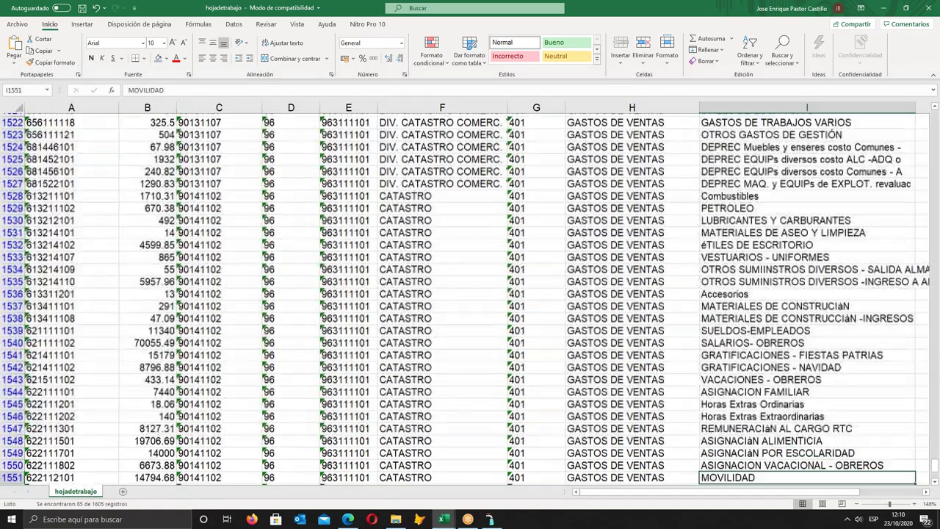
{"action": "key", "text": "Down"}
{"action": "key", "text": "Down"}
{"action": "key", "text": "Down"}
{"action": "key", "text": "Down"}
{"action": "key", "text": "Down"}
{"action": "key", "text": "Down"}
{"action": "key", "text": "Down"}
{"action": "key", "text": "Down"}
{"action": "key", "text": "Down"}
{"action": "key", "text": "Down"}
{"action": "key", "text": "Down"}
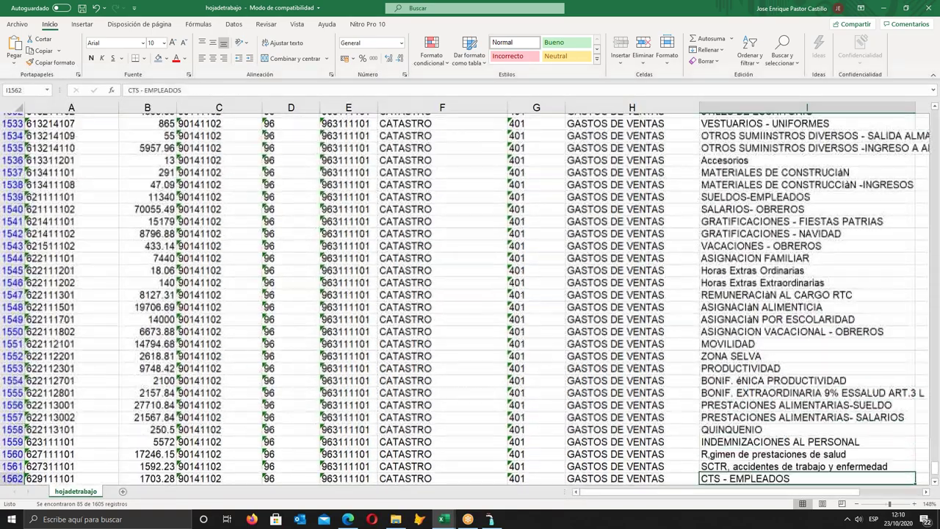
{"action": "key", "text": "Down"}
{"action": "key", "text": "Down"}
{"action": "key", "text": "Down"}
{"action": "key", "text": "Down"}
{"action": "key", "text": "Down"}
{"action": "key", "text": "Down"}
{"action": "key", "text": "Down"}
{"action": "key", "text": "Down"}
{"action": "key", "text": "Down"}
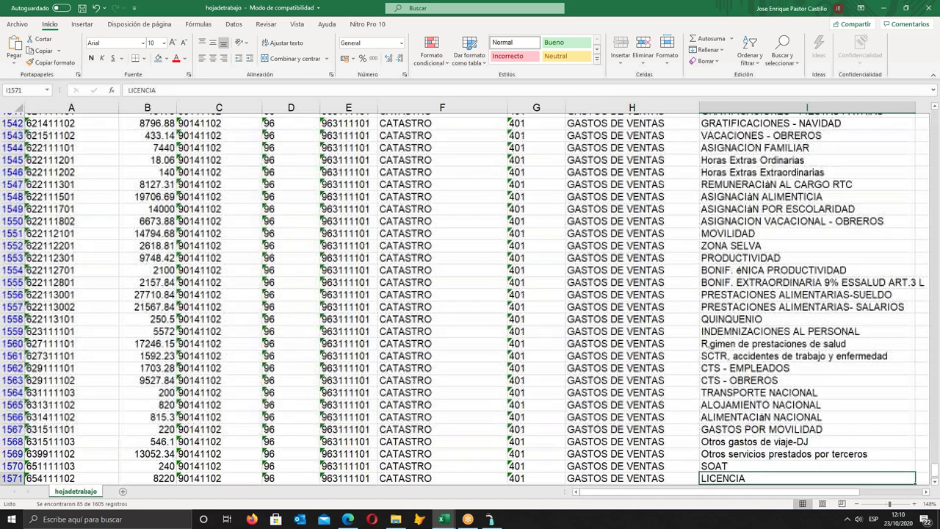
{"action": "key", "text": "Up"}
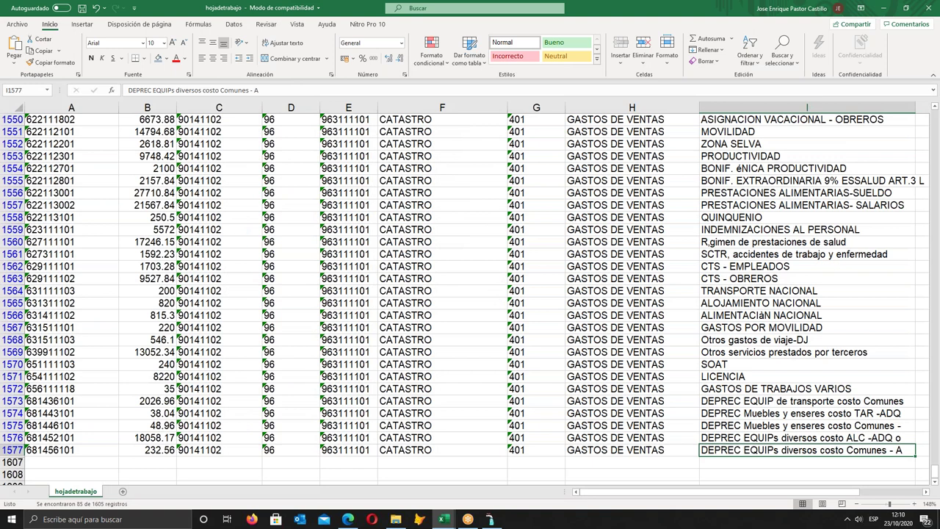
- Copy cells A1577 to I1577, the last CATASTRO depreciation record of account 963111101
{"action": "key", "text": "Left"}
{"action": "key", "text": "Left"}
{"action": "key", "text": "Left"}
{"action": "key", "text": "Left"}
{"action": "key", "text": "Left"}
{"action": "key", "text": "Left"}
{"action": "key", "text": "Left"}
{"action": "key", "text": "Left"}
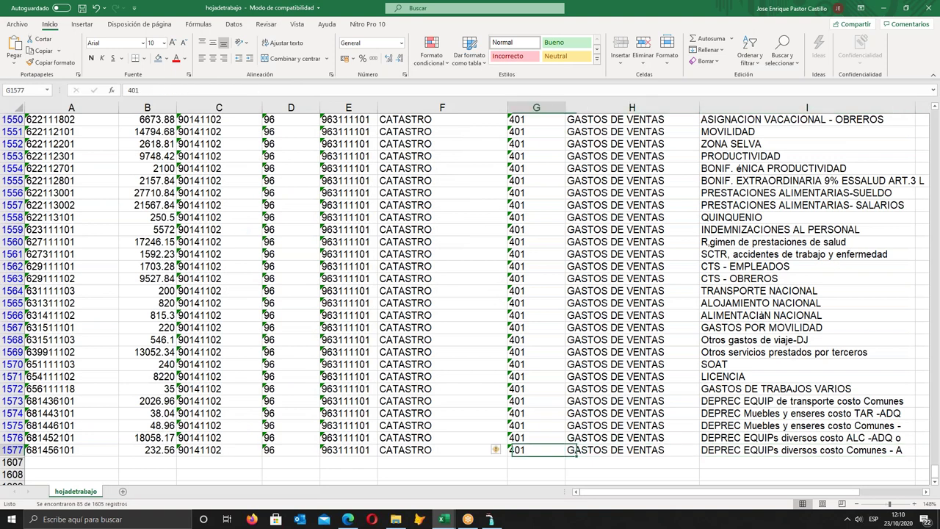
{"action": "key", "text": "shift+Right"}
{"action": "key", "text": "shift+Right"}
{"action": "key", "text": "shift+Right"}
{"action": "key", "text": "shift+Right"}
{"action": "key", "text": "shift+Right"}
{"action": "key", "text": "shift+Right"}
{"action": "key", "text": "shift+Right"}
{"action": "key", "text": "shift+Right"}
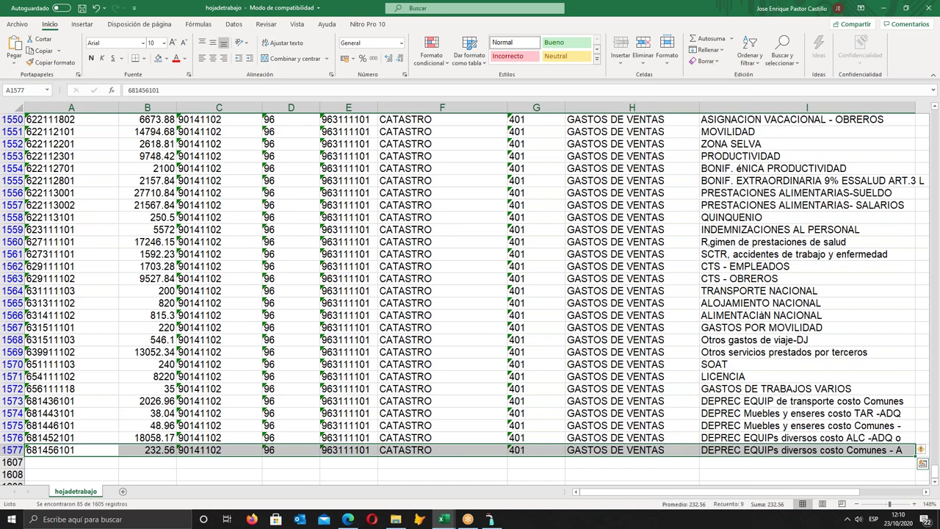
{"action": "key", "text": "ctrl+c"}
{"action": "key", "text": "ctrl+q"}
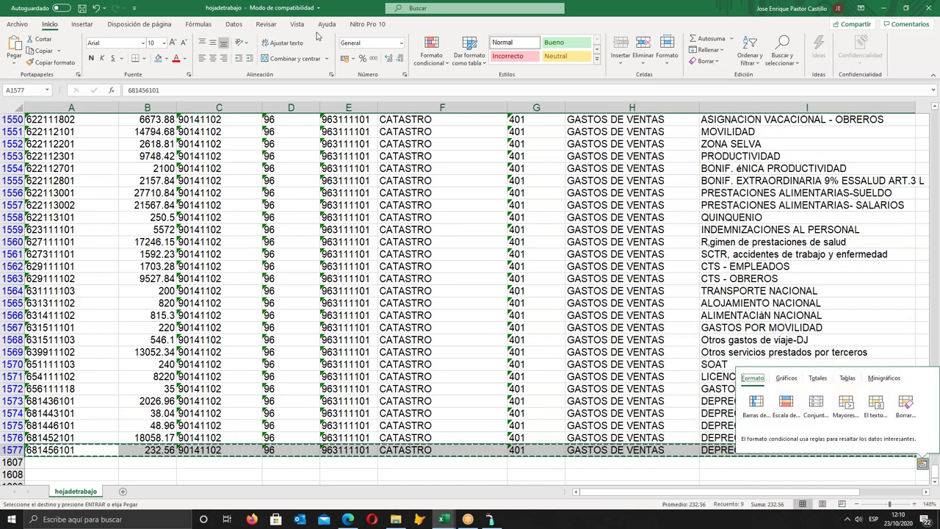
- Reset the clase 9 filter to show all accounts
{"action": "scroll", "coordinate": [382, 179], "scroll_direction": "up", "scroll_amount": 19}
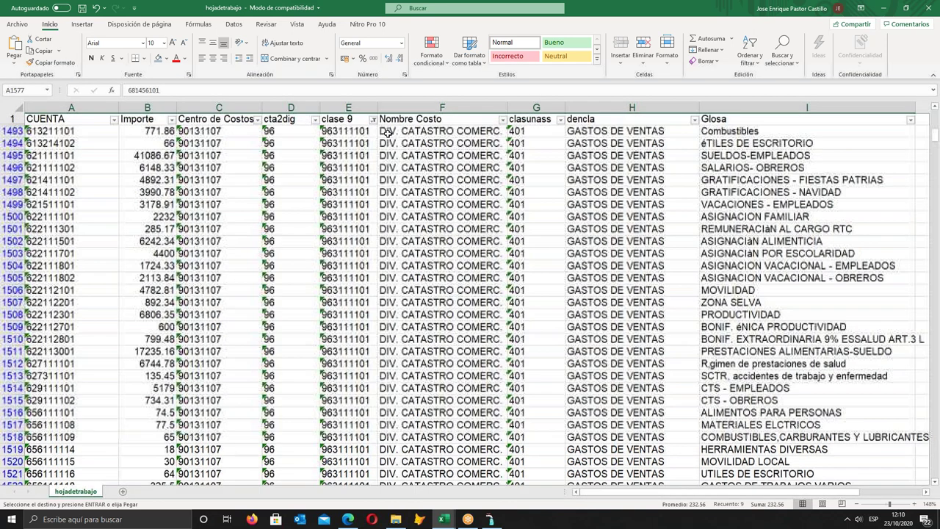
{"action": "left_click", "coordinate": [374, 120]}
{"action": "left_click", "coordinate": [277, 237]}
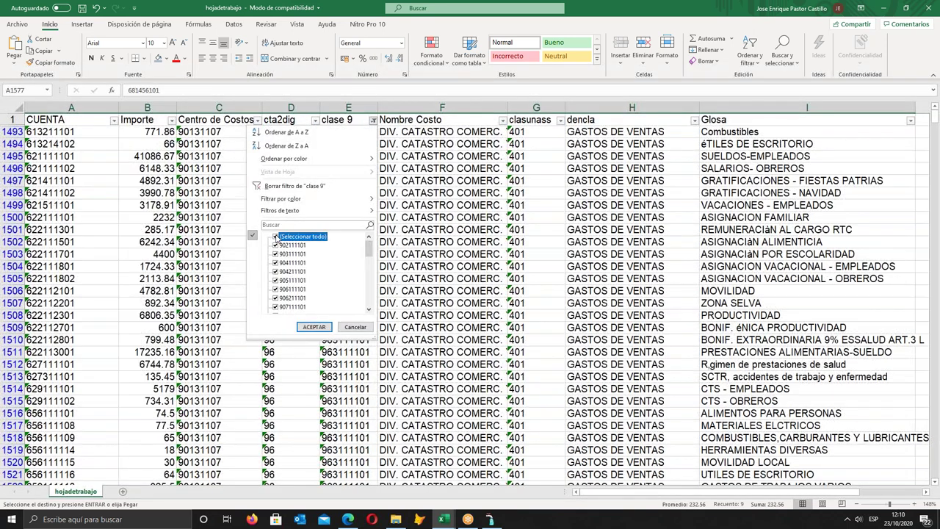
{"action": "left_click", "coordinate": [314, 326]}
- Paste the copied CATASTRO record into the first empty row of the worksheet, starting at cell A1607
{"action": "left_click_drag", "start_coordinate": [936, 124], "coordinate": [935, 470]}
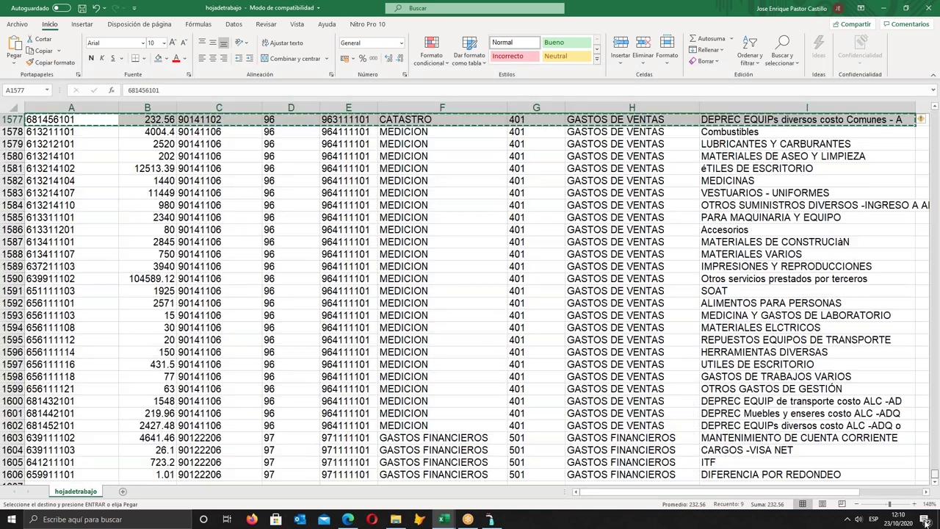
{"action": "scroll", "coordinate": [430, 349], "scroll_direction": "up", "scroll_amount": 3}
{"action": "scroll", "coordinate": [430, 349], "scroll_direction": "up", "scroll_amount": 1}
{"action": "left_click", "coordinate": [67, 264]}
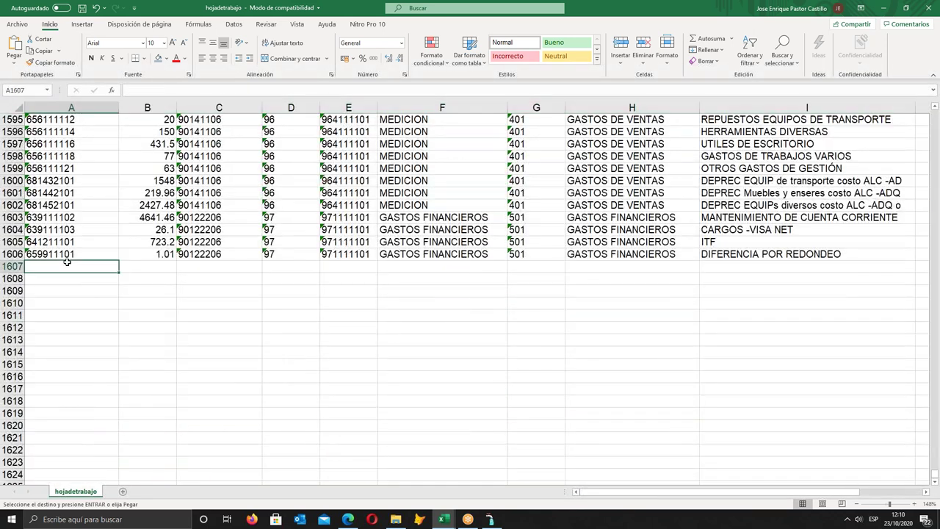
{"action": "key", "text": "ctrl+v"}
- Set the amount of the pasted CATASTRO record in cell B1607 to 1,500,000
{"action": "left_click", "coordinate": [147, 266]}
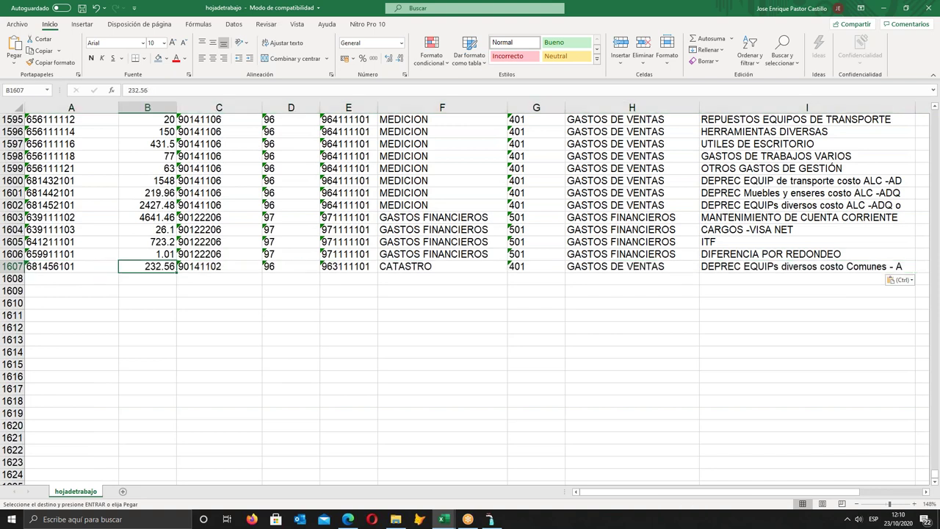
{"action": "type", "text": "1"}
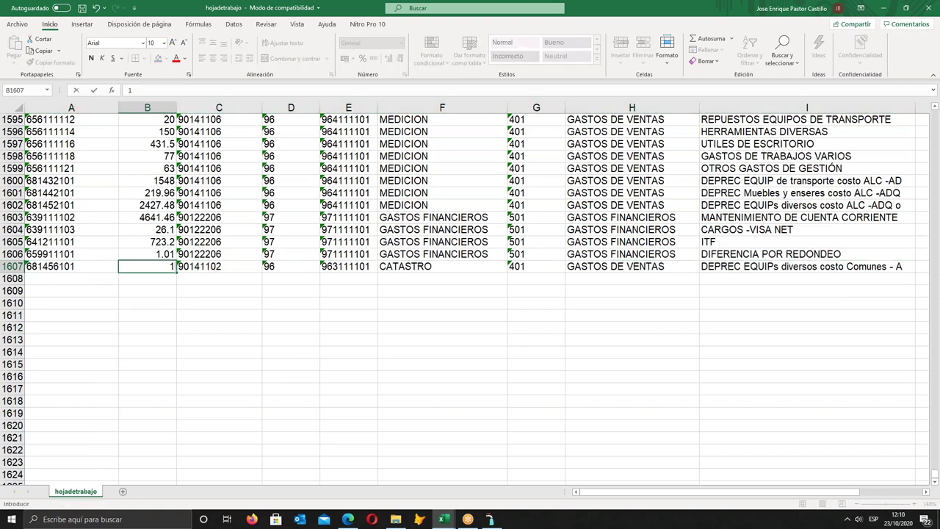
{"action": "type", "text": ",500,000"}
{"action": "key", "text": "ctrl+Return"}
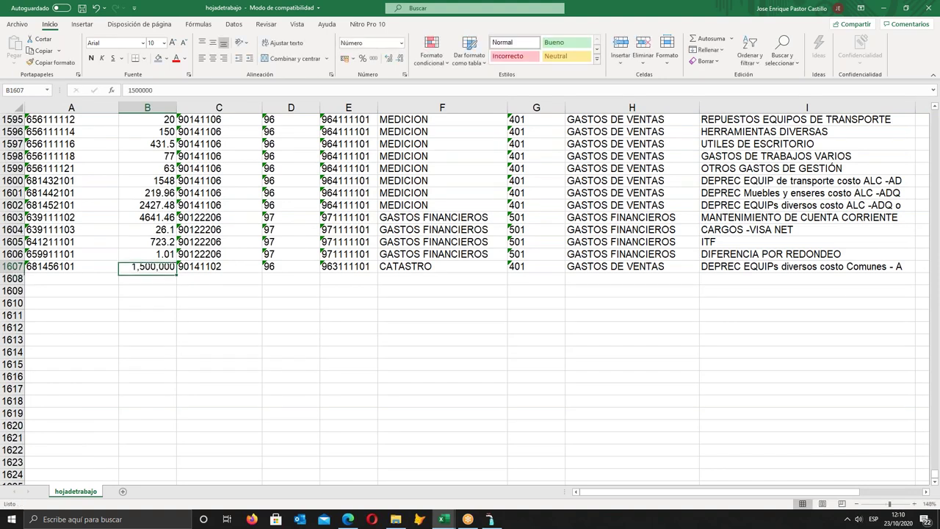
- Replace the account code of the new CATASTRO record in cell A1607 with 631010101 and left-align it
{"action": "key", "text": "Right"}
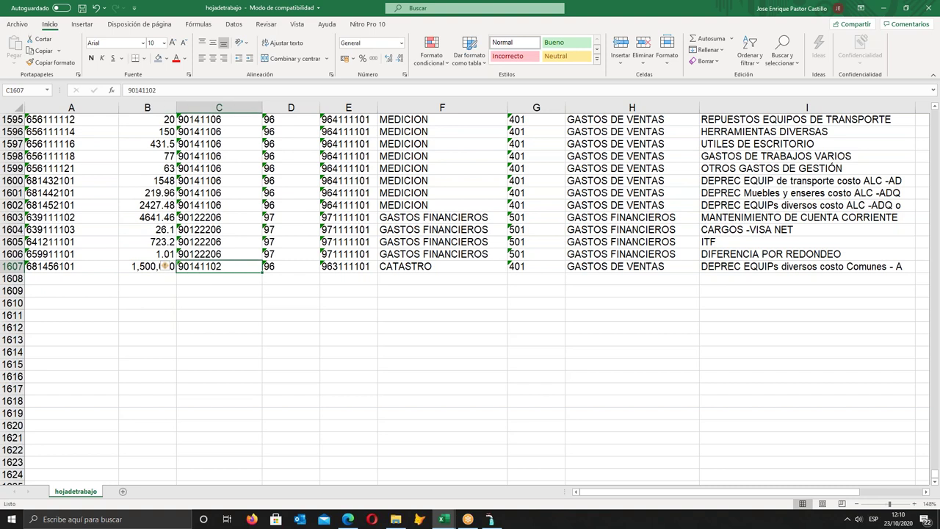
{"action": "key", "text": "Right"}
{"action": "key", "text": "Right"}
{"action": "key", "text": "Right"}
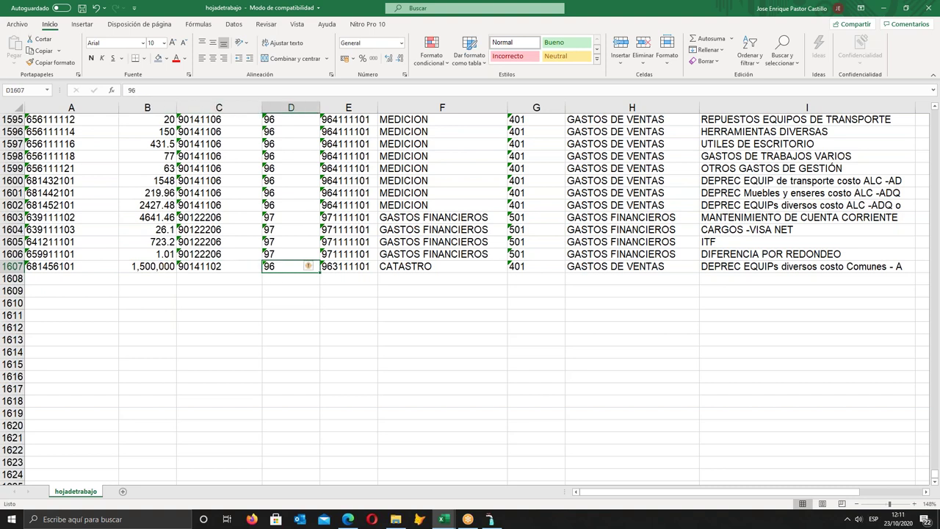
{"action": "key", "text": "Right"}
{"action": "key", "text": "Right"}
{"action": "key", "text": "Left"}
{"action": "key", "text": "Left"}
{"action": "key", "text": "Left"}
{"action": "key", "text": "Left"}
{"action": "key", "text": "Left"}
{"action": "key", "text": "Left"}
{"action": "key", "text": "Left"}
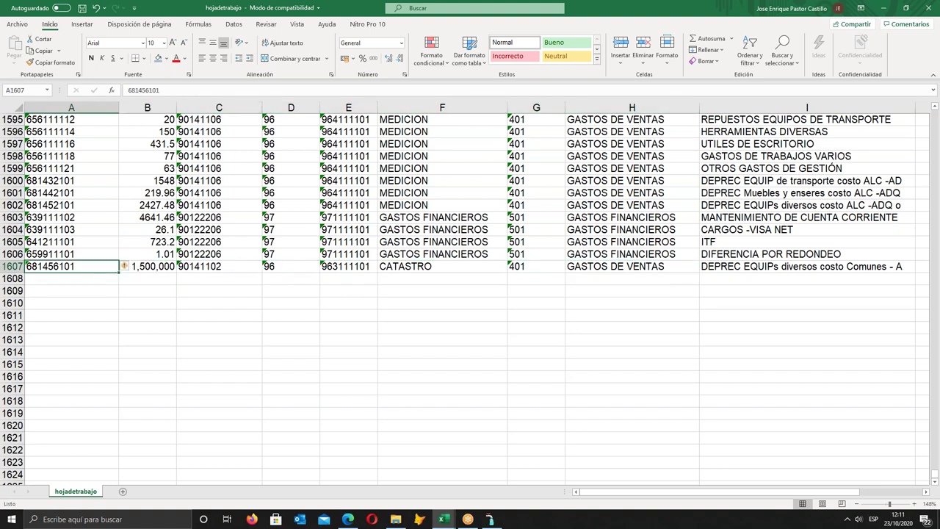
{"action": "type", "text": "631010"}
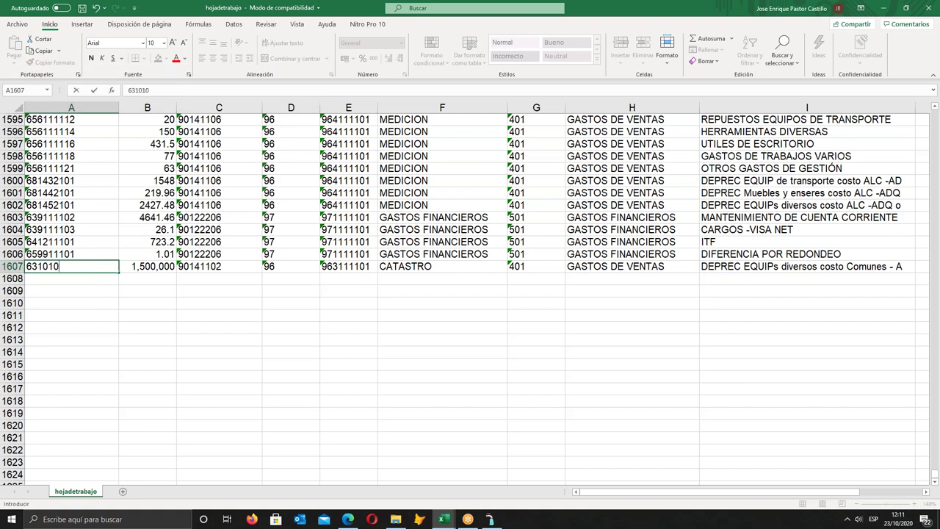
{"action": "type", "text": "100101"}
{"action": "key", "text": "ctrl+Return"}
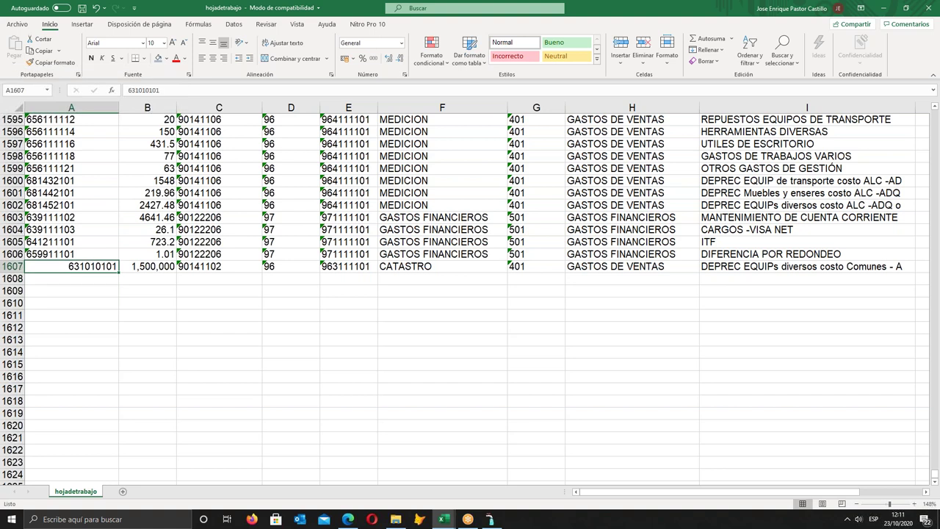
{"action": "left_click", "coordinate": [202, 59]}
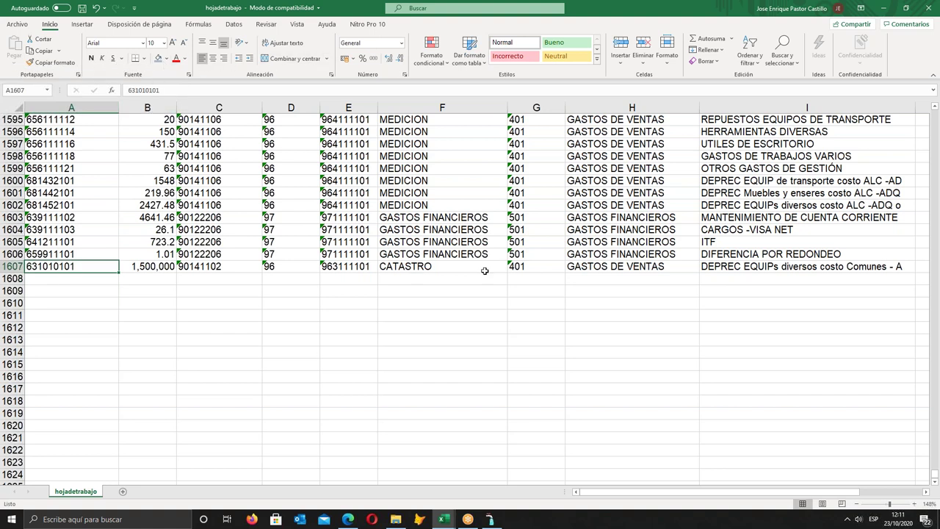
- Replace the description of the new CATASTRO record in cell I1607 with "Elaboracion Fichas de catastro"
{"action": "left_click", "coordinate": [540, 266]}
{"action": "key", "text": "Right"}
{"action": "key", "text": "Right"}
{"action": "key", "text": "Left"}
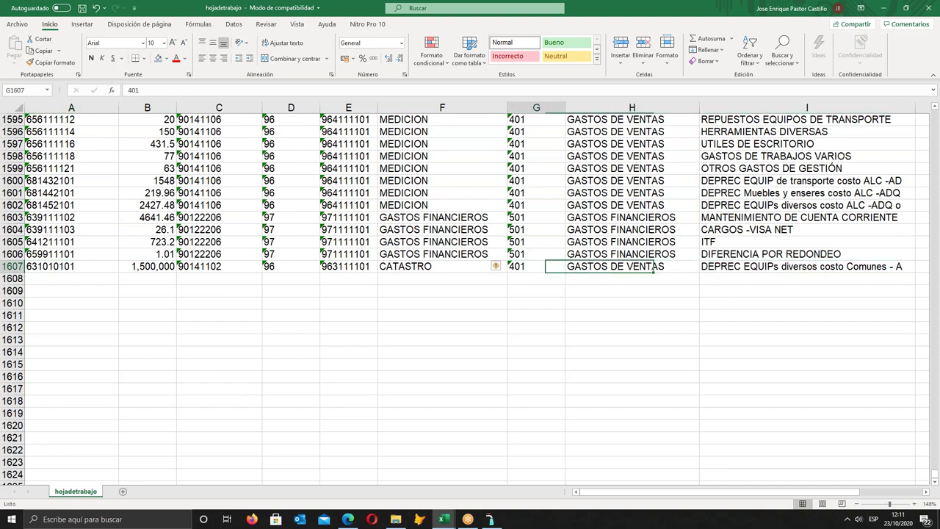
{"action": "key", "text": "Right"}
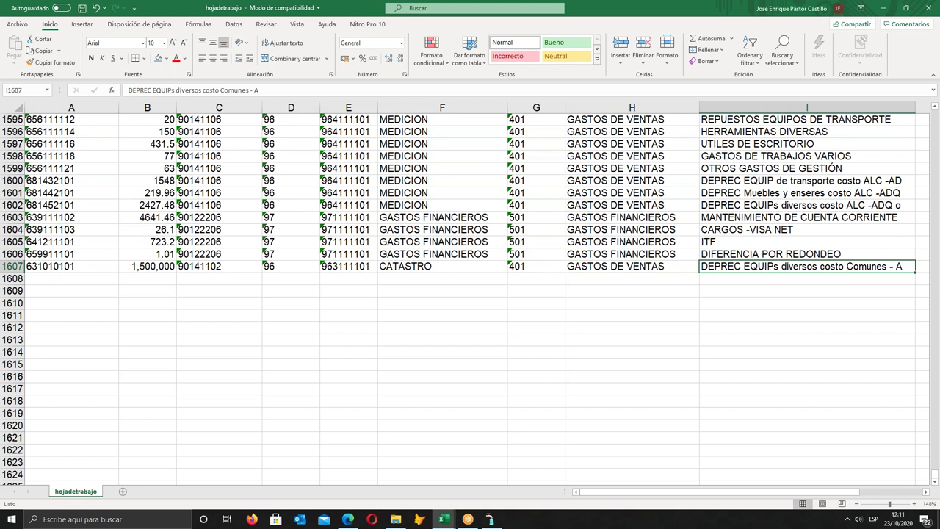
{"action": "type", "text": "Ela"}
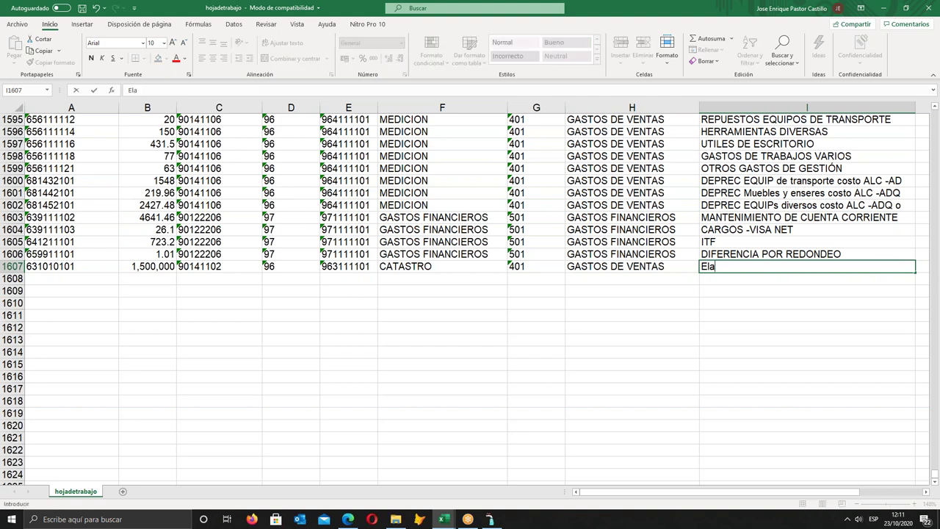
{"action": "type", "text": "boracion Fichas"}
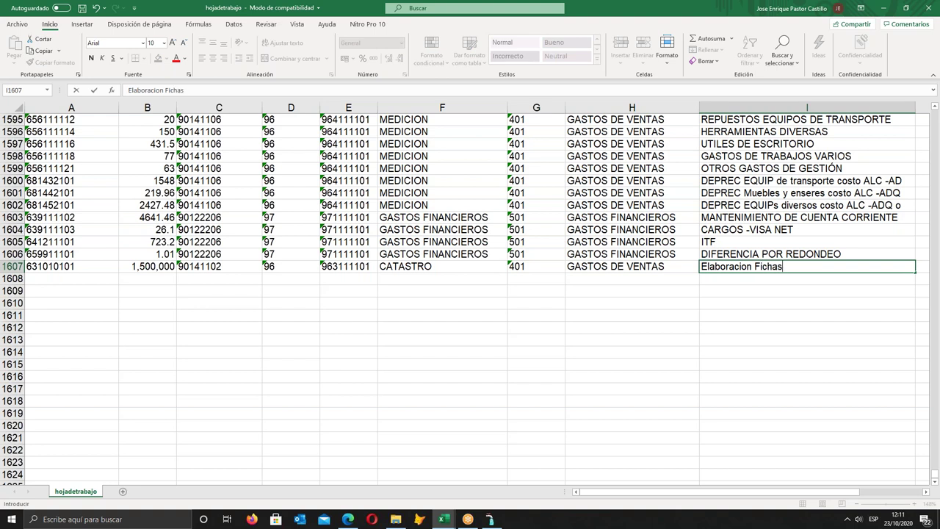
{"action": "type", "text": " de catastro"}
{"action": "key", "text": "Return"}
{"action": "left_click", "coordinate": [632, 266]}
{"action": "key", "text": "Left"}
{"action": "key", "text": "Left"}
{"action": "key", "text": "Left"}
{"action": "key", "text": "Left"}
{"action": "key", "text": "Left"}
{"action": "key", "text": "Left"}
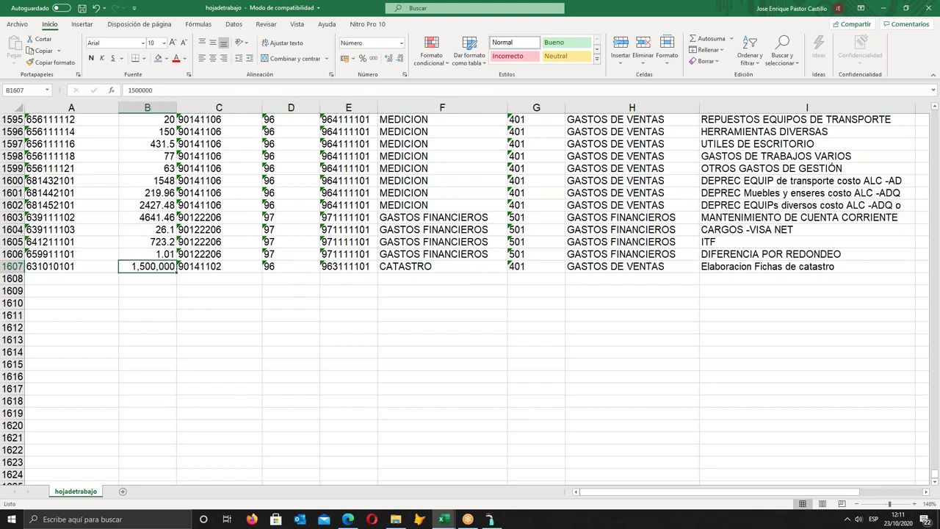
- Switch to the CGREGULVALIDA workbook and enter 1500000 in cell G16, in the Catastro Comercial row
{"action": "left_click", "coordinate": [444, 519]}
{"action": "left_click", "coordinate": [498, 474]}
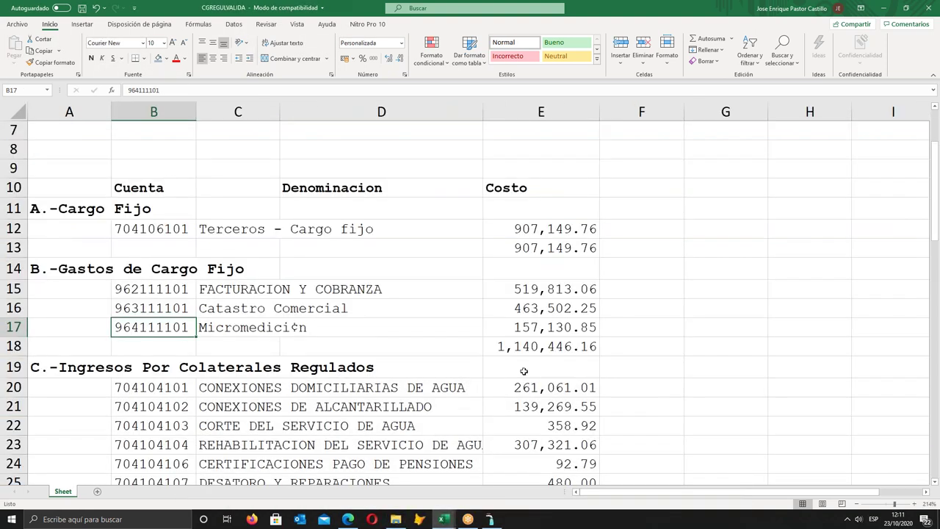
{"action": "left_click", "coordinate": [523, 309]}
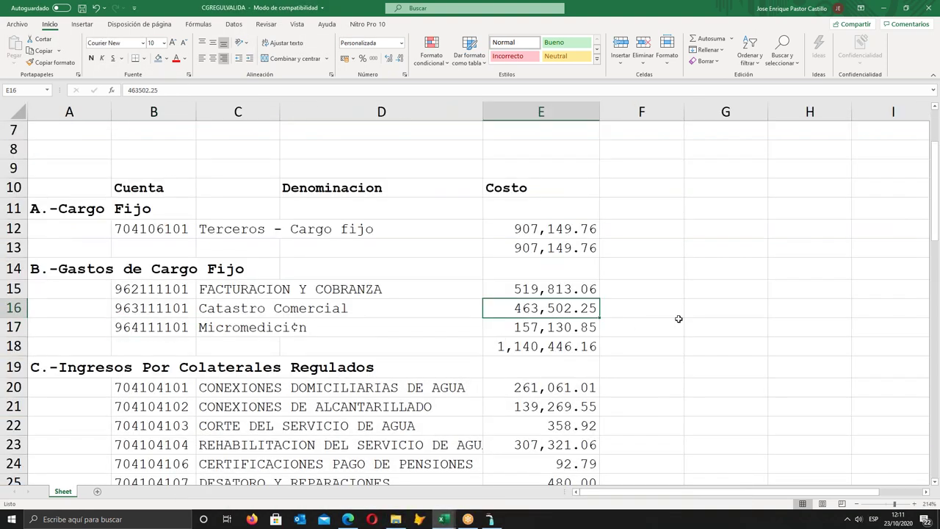
{"action": "left_click", "coordinate": [718, 309]}
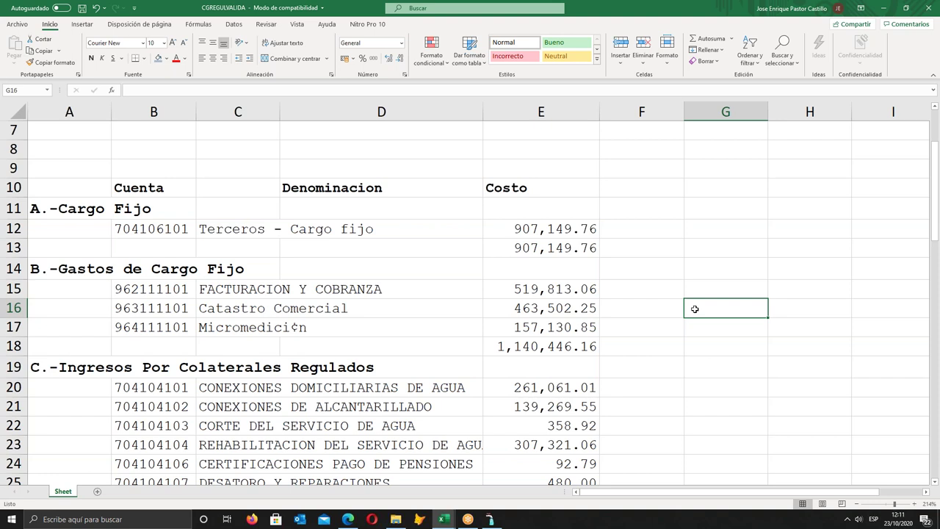
{"action": "type", "text": "="}
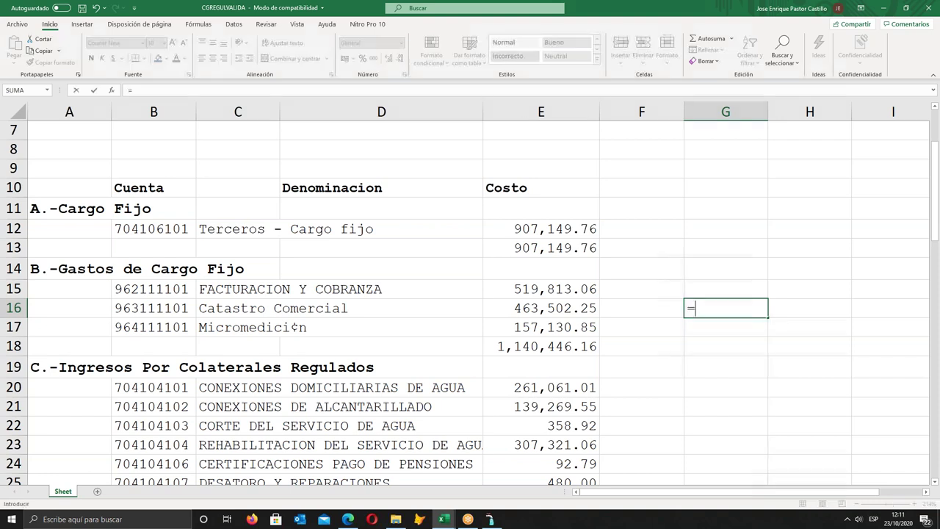
{"action": "key", "text": "Escape"}
{"action": "type", "text": "1500000"}
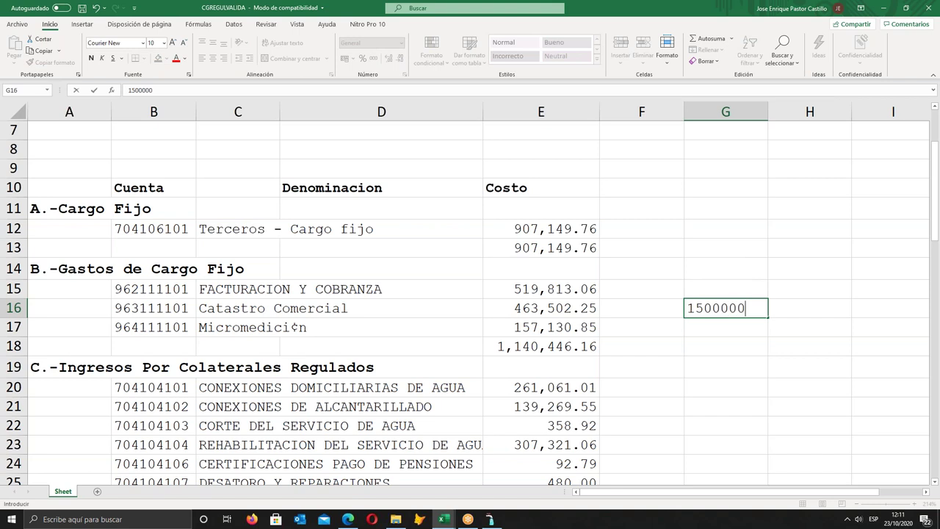
{"action": "key", "text": "Return"}
{"action": "key", "text": "Up"}
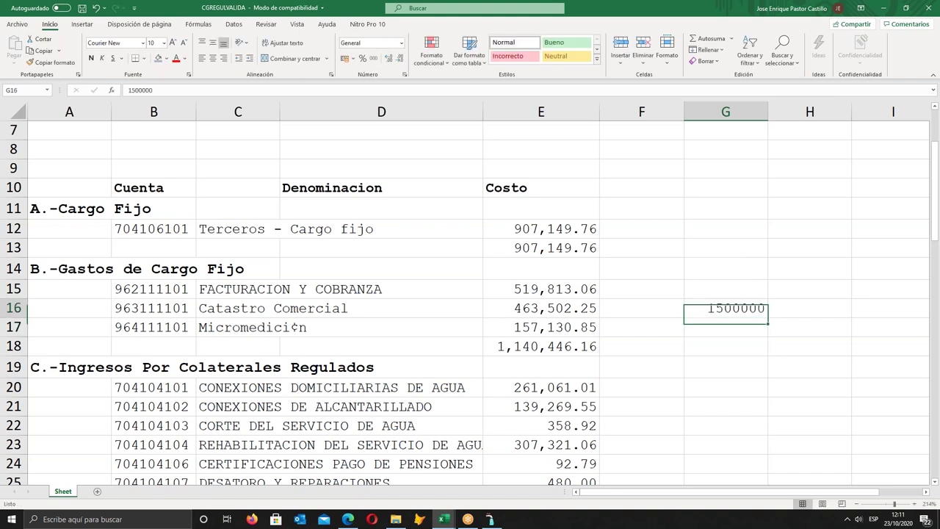
{"action": "key", "text": "BackSpace"}
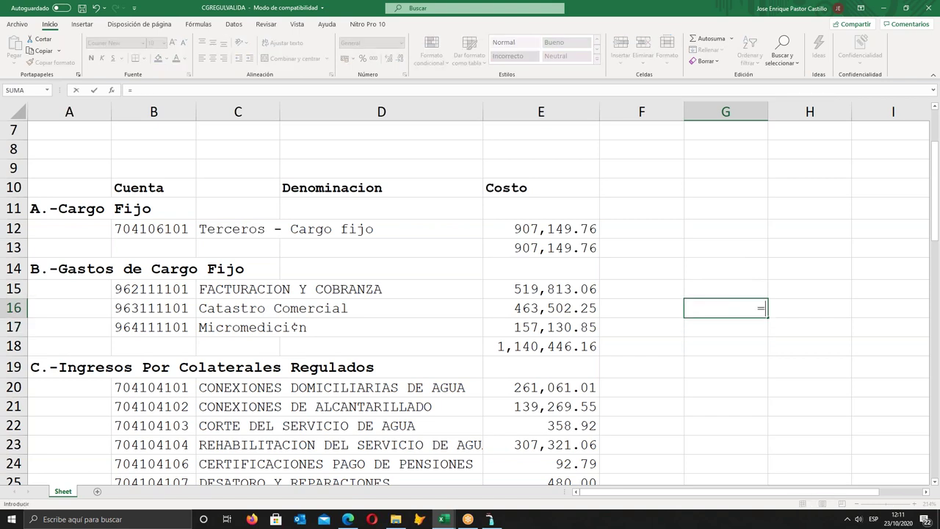
{"action": "key", "text": "Escape"}
- Add the extra amount to the Catastro Comercial cost with the formula =G16+E16 in cell F16
{"action": "left_click", "coordinate": [632, 312]}
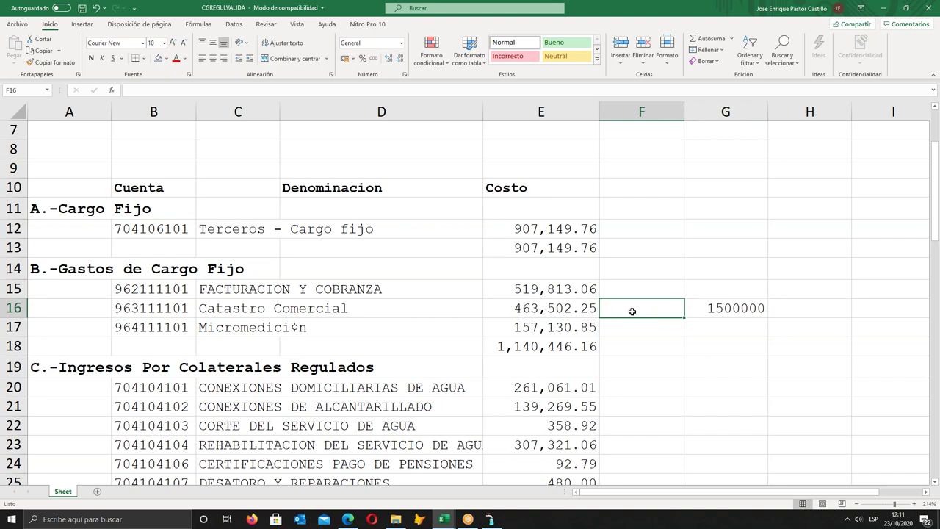
{"action": "type", "text": "="}
{"action": "left_click", "coordinate": [739, 304]}
{"action": "type", "text": "+"}
{"action": "left_click", "coordinate": [553, 311]}
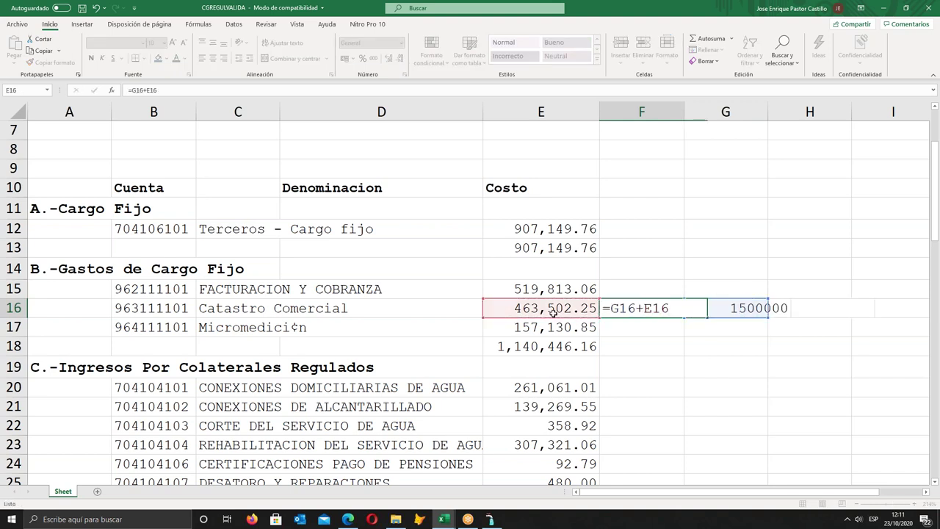
{"action": "key", "text": "Return"}
- Set the Catastro Comercial cost in cell E16 to 1963502.25 and clear the helper formula in F16
{"action": "left_click", "coordinate": [553, 311]}
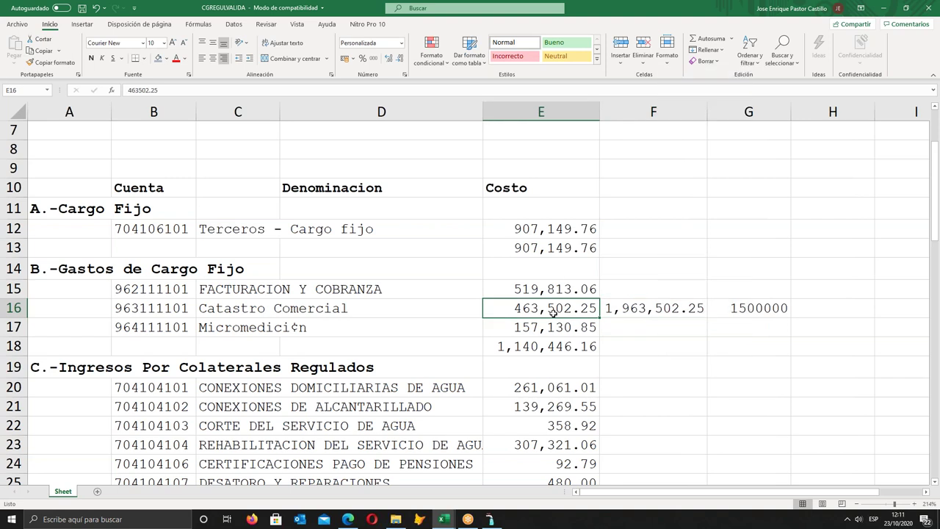
{"action": "type", "text": "1963502.25"}
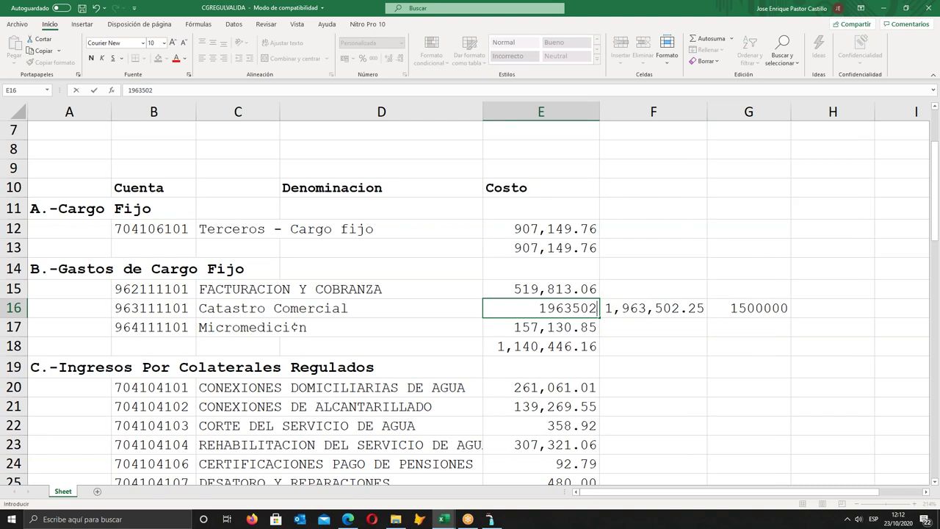
{"action": "key", "text": "ctrl+Return"}
{"action": "left_click", "coordinate": [540, 327]}
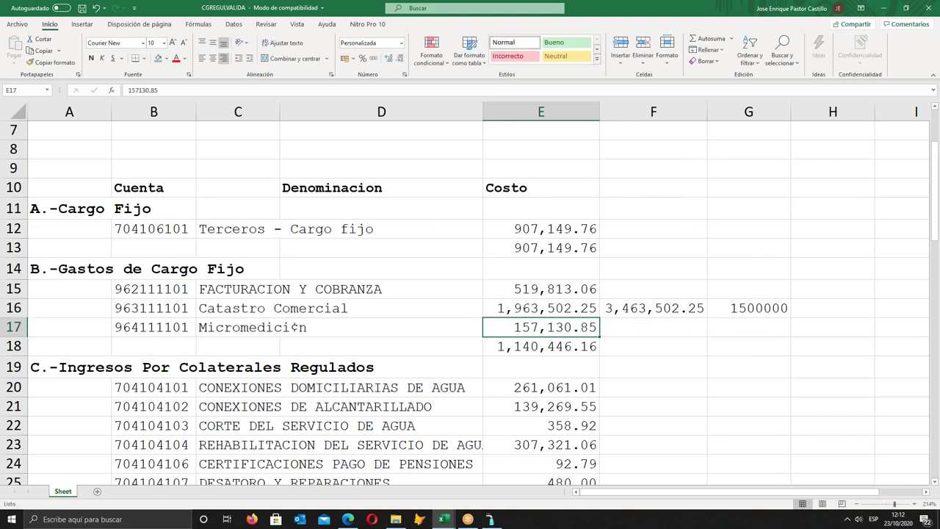
{"action": "left_click", "coordinate": [653, 308]}
{"action": "key", "text": "Delete"}
- Replace the Gastos de Cargo Fijo total in cell E18 with the formula =SUMA(E15:E17)
{"action": "key", "text": "Down"}
{"action": "key", "text": "Down"}
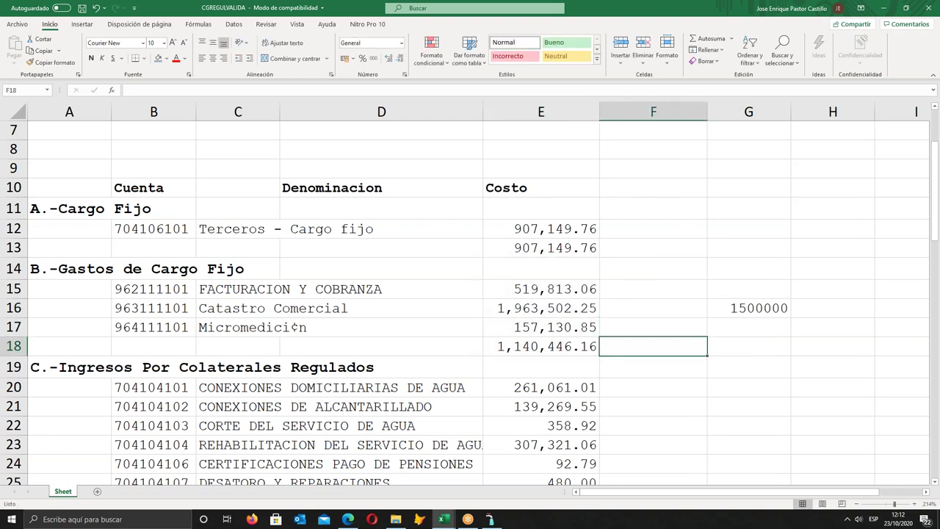
{"action": "key", "text": "Left"}
{"action": "type", "text": "=suma("}
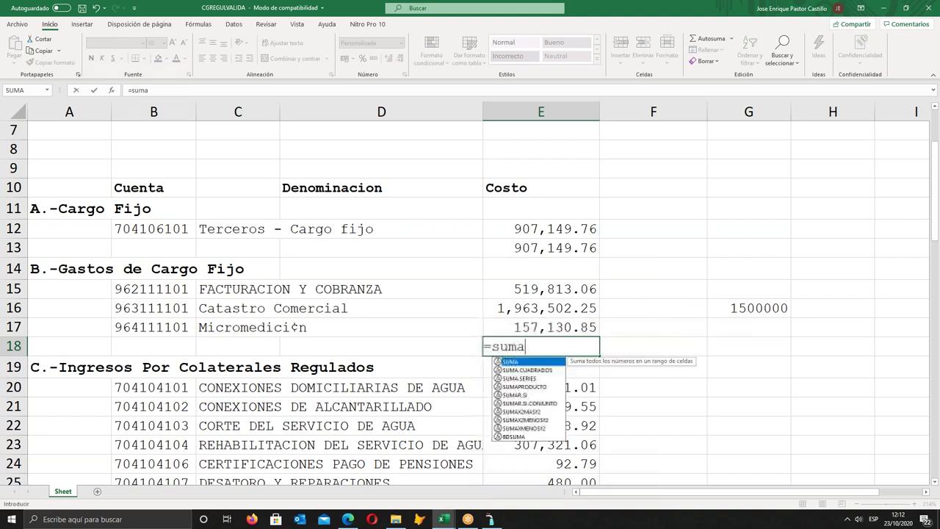
{"action": "left_click", "coordinate": [570, 291]}
{"action": "key", "text": "shift+Down"}
{"action": "key", "text": "shift+Down"}
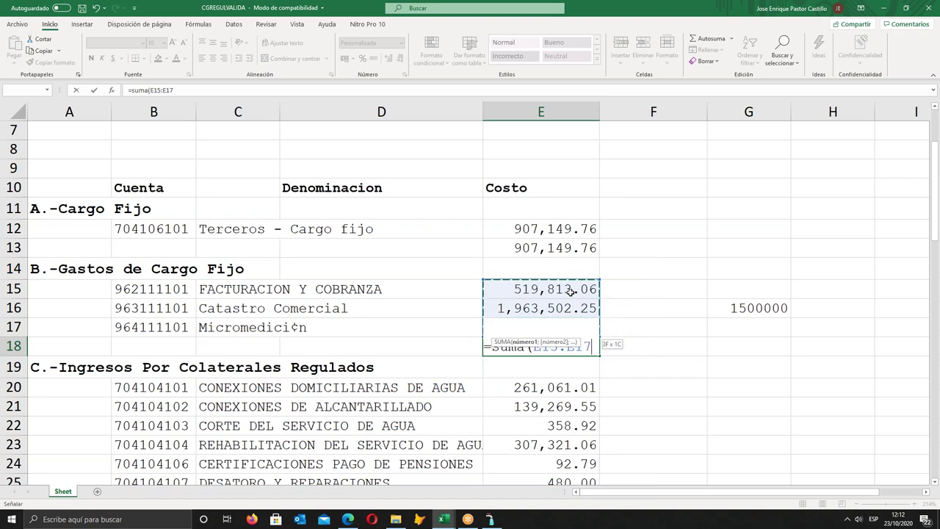
{"action": "type", "text": ")"}
{"action": "key", "text": "Return"}
{"action": "key", "text": "Up"}
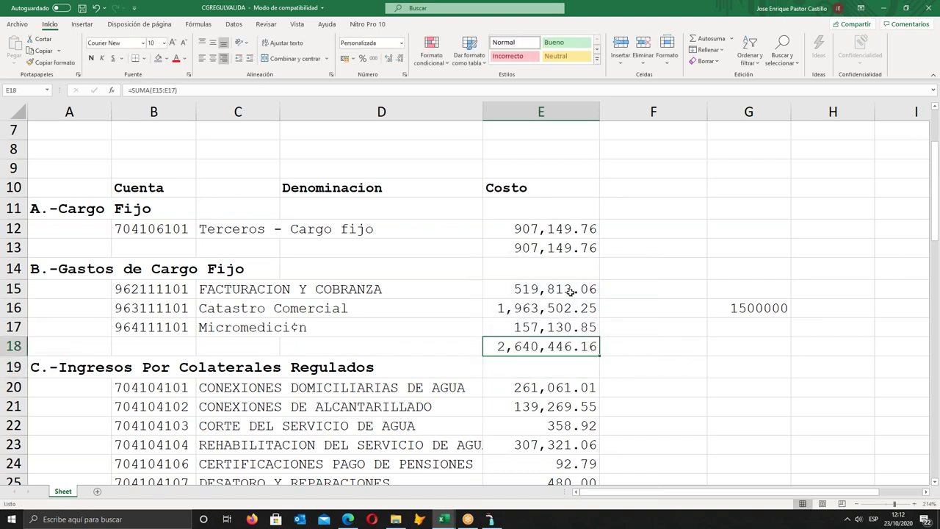
{"action": "left_click", "coordinate": [185, 61]}
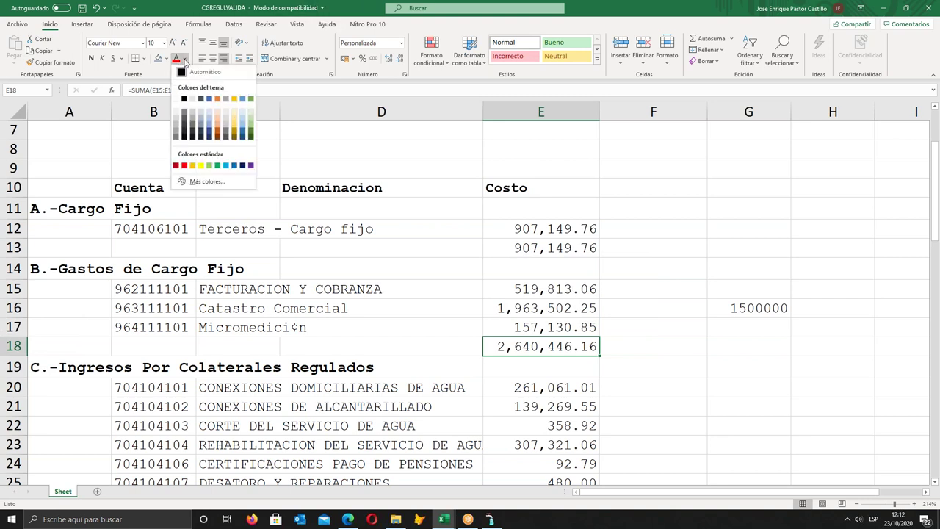
{"action": "left_click", "coordinate": [234, 122]}
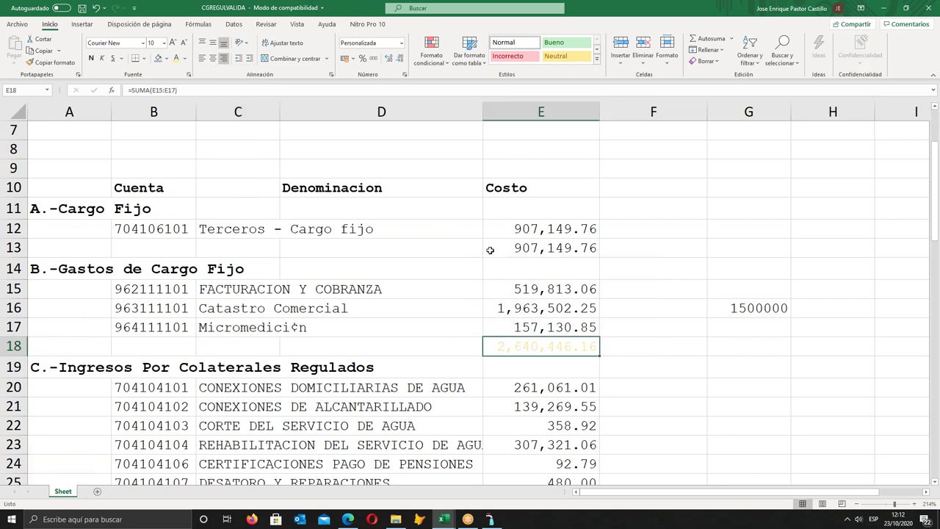
{"action": "left_click", "coordinate": [185, 58]}
{"action": "left_click", "coordinate": [182, 80]}
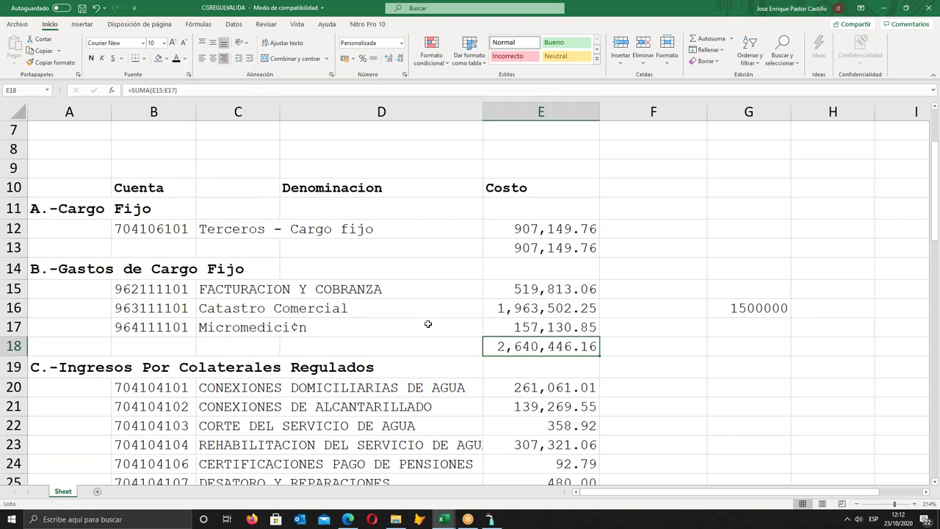
- Make the Gastos de Cargo Fijo total in E18 and the Cargo Fijo total in E13 bold
{"action": "left_click", "coordinate": [91, 59]}
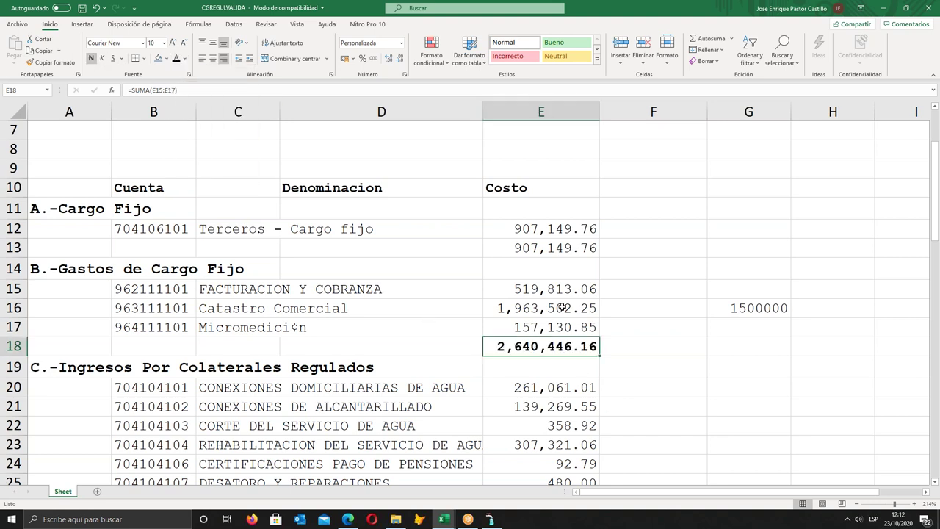
{"action": "left_click", "coordinate": [552, 251]}
{"action": "left_click", "coordinate": [92, 58]}
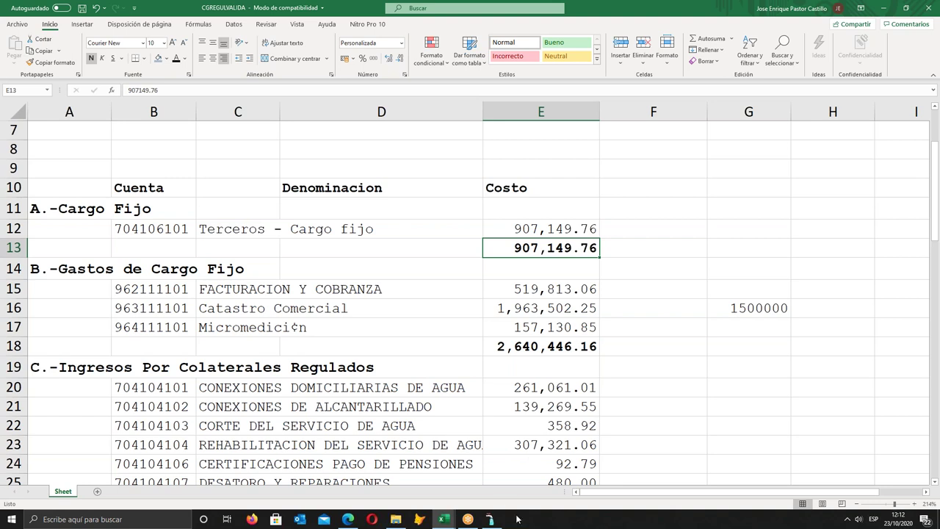
- Switch to the hojadetrabajo workbook and fill the CATASTRO record in A1607:I1607 with yellow
{"action": "mouse_move", "coordinate": [443, 520]}
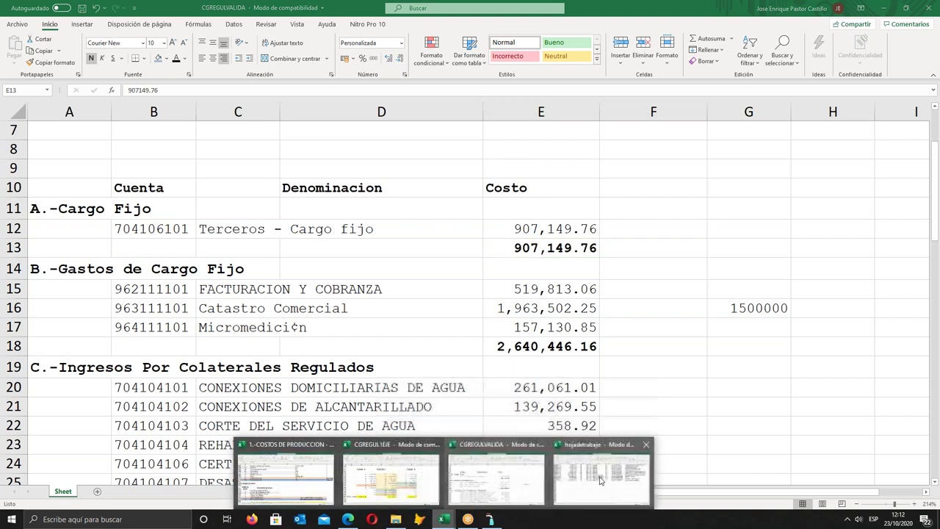
{"action": "left_click", "coordinate": [607, 474]}
{"action": "left_click", "coordinate": [394, 269]}
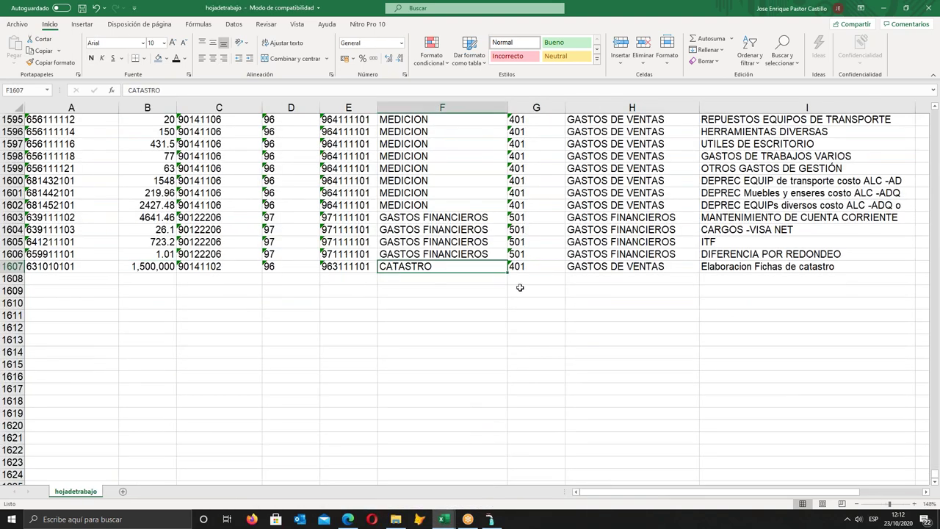
{"action": "left_click_drag", "start_coordinate": [52, 271], "coordinate": [816, 271]}
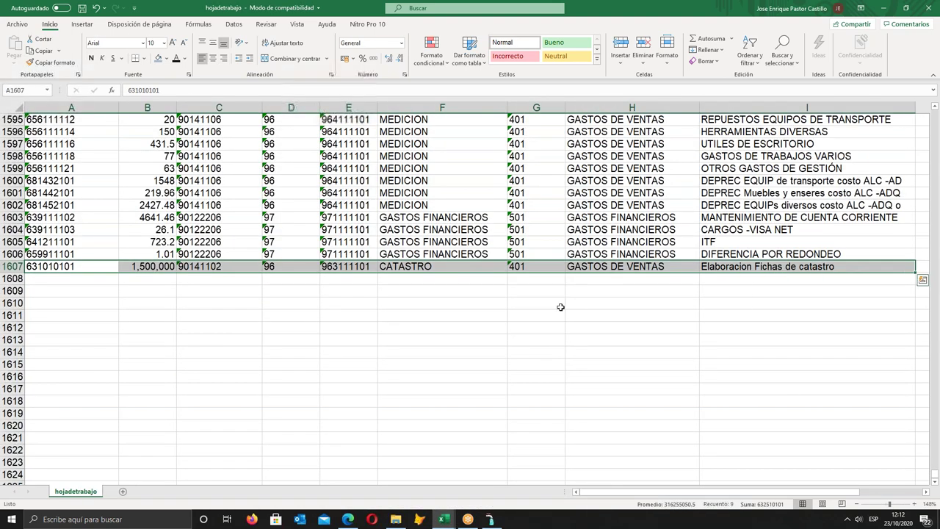
{"action": "left_click", "coordinate": [166, 61]}
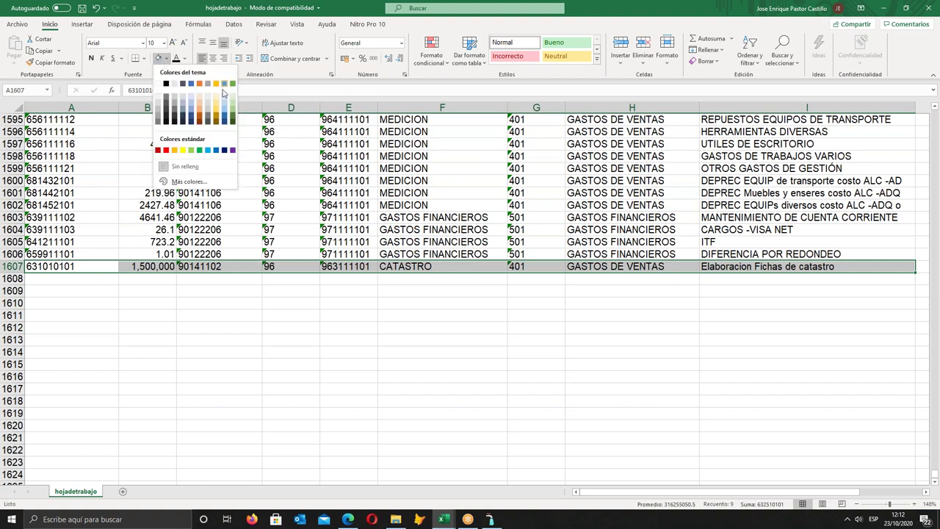
{"action": "left_click", "coordinate": [187, 154]}
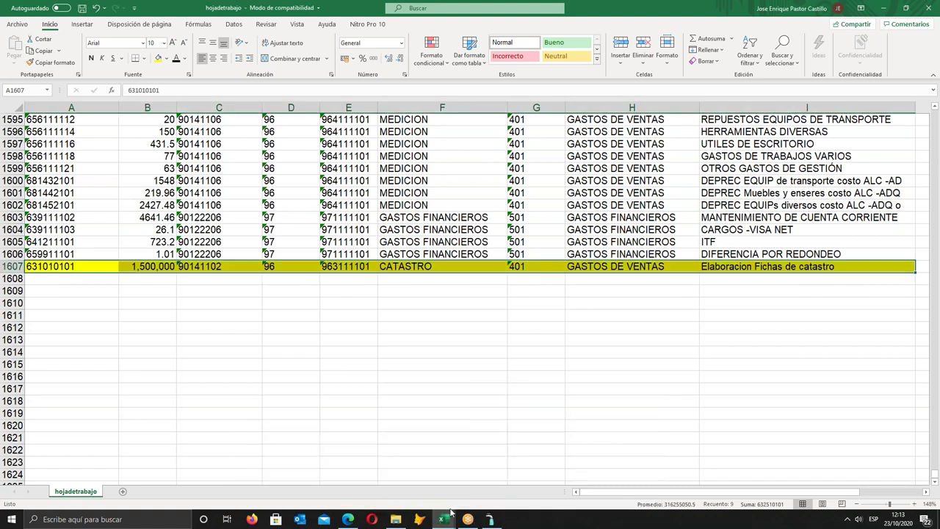
- Switch to CGREGULVALIDA and fill the Catastro Comercial row B16:E16 with yellow
{"action": "mouse_move", "coordinate": [446, 518]}
{"action": "left_click", "coordinate": [497, 477]}
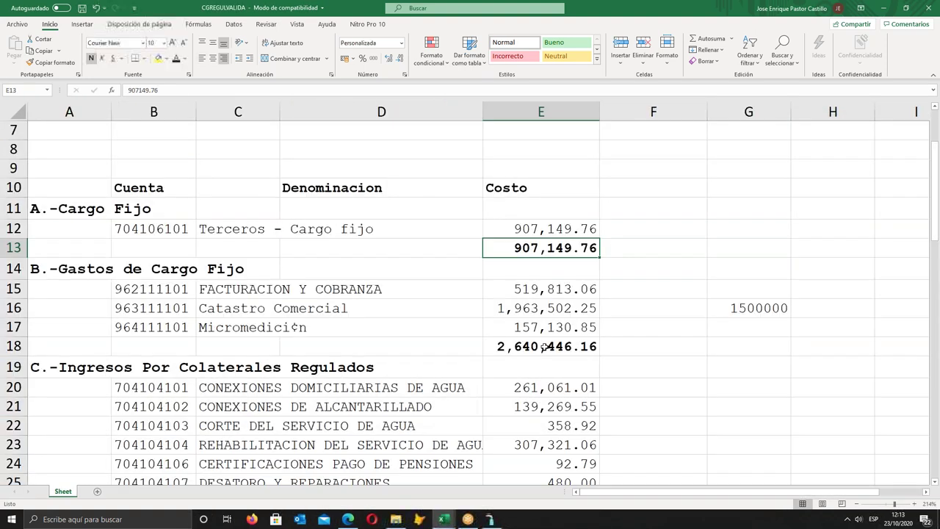
{"action": "left_click_drag", "start_coordinate": [382, 312], "coordinate": [512, 313]}
{"action": "left_click_drag", "start_coordinate": [180, 307], "coordinate": [514, 316]}
{"action": "left_click", "coordinate": [157, 58]}
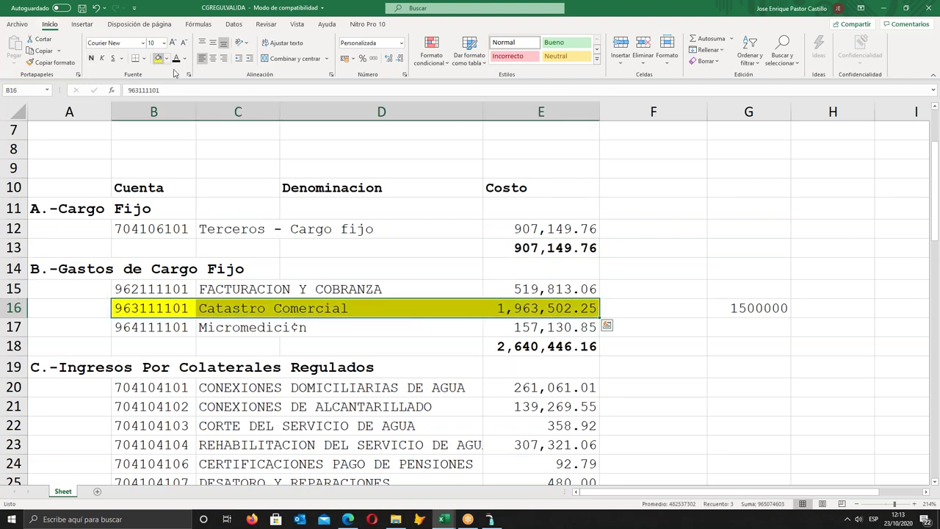
{"action": "left_click", "coordinate": [519, 345]}
{"action": "left_click", "coordinate": [550, 243]}
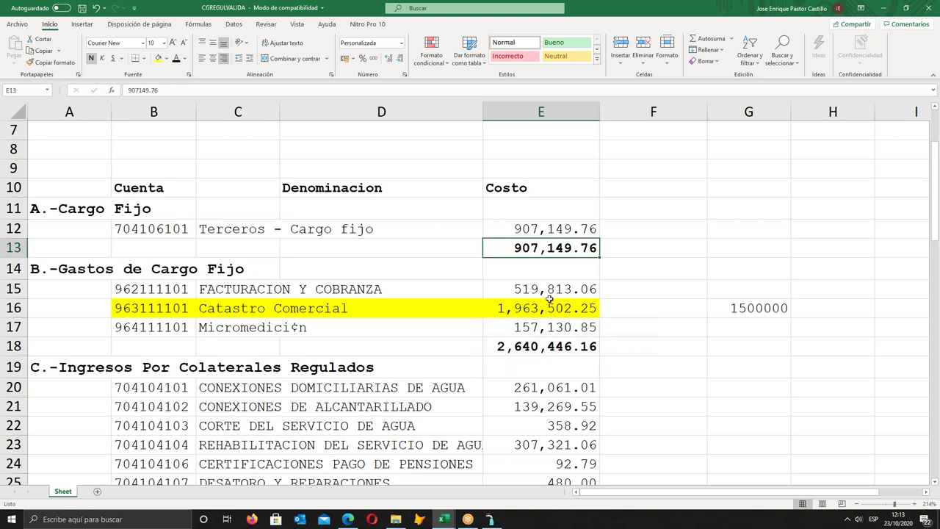
{"action": "left_click", "coordinate": [550, 351]}
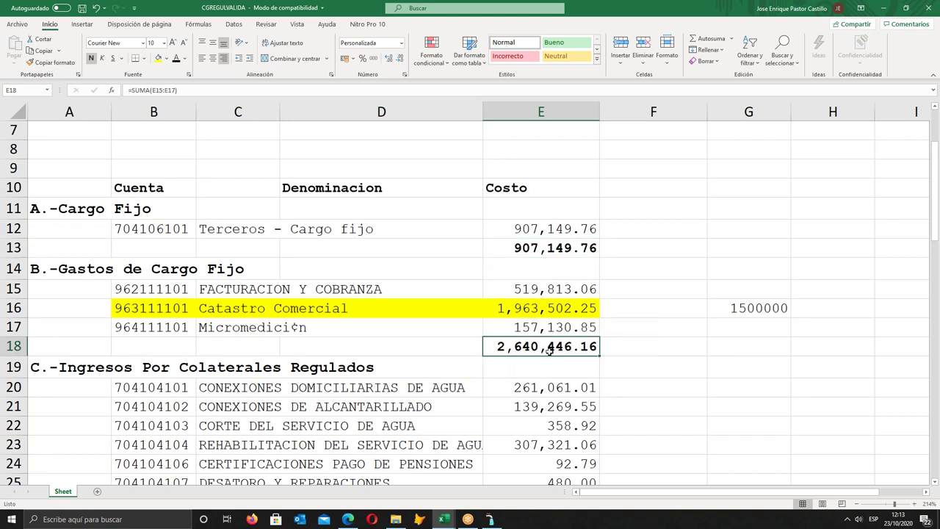
{"action": "left_click_drag", "start_coordinate": [160, 308], "coordinate": [524, 308]}
- Examine the CATASTRO and MEDICION expense entries in hojadetrabajo against the highlighted Elaboracion Fichas de catastro record in row 1607
{"action": "left_click", "coordinate": [444, 519]}
{"action": "left_click", "coordinate": [603, 474]}
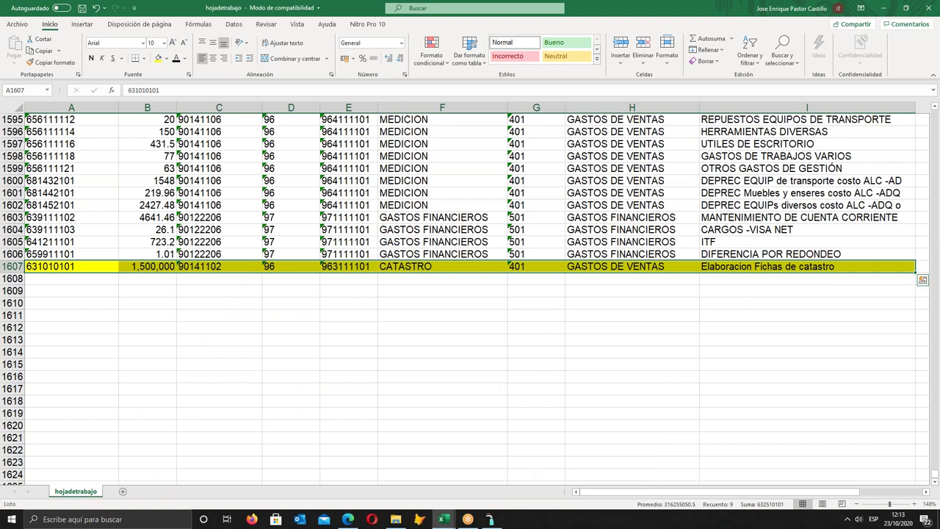
{"action": "scroll", "coordinate": [642, 426], "scroll_direction": "up", "scroll_amount": 13}
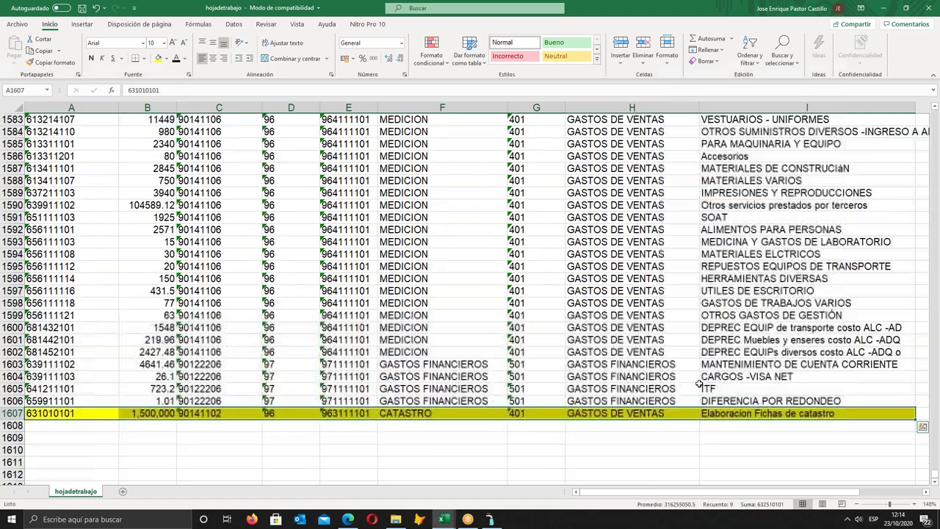
{"action": "scroll", "coordinate": [700, 383], "scroll_direction": "up", "scroll_amount": 2}
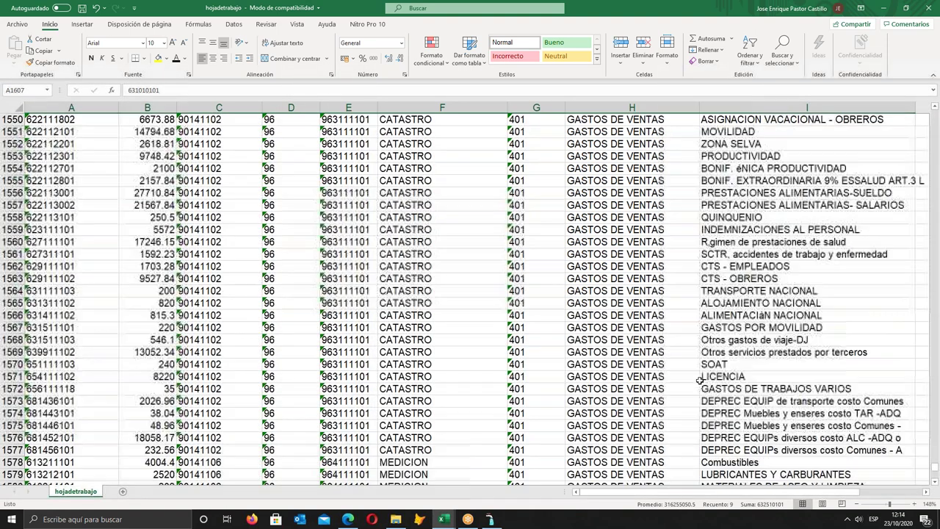
{"action": "scroll", "coordinate": [699, 383], "scroll_direction": "down", "scroll_amount": 5}
{"action": "scroll", "coordinate": [700, 380], "scroll_direction": "down", "scroll_amount": 6}
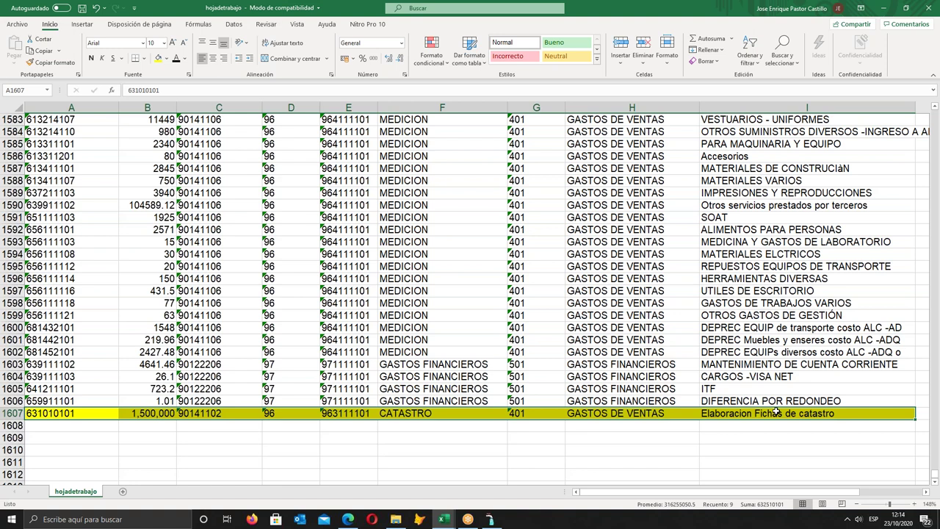
{"action": "scroll", "coordinate": [706, 360], "scroll_direction": "up", "scroll_amount": 20}
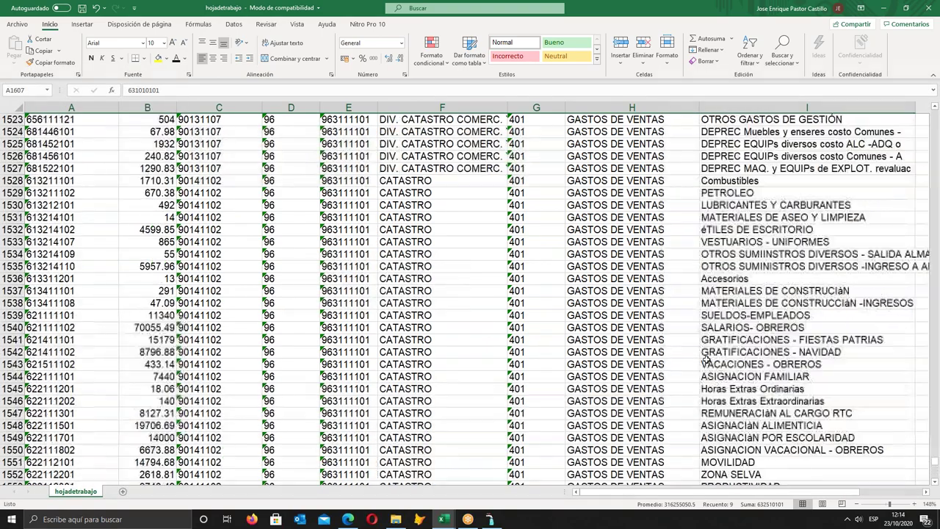
{"action": "scroll", "coordinate": [706, 360], "scroll_direction": "up", "scroll_amount": 5}
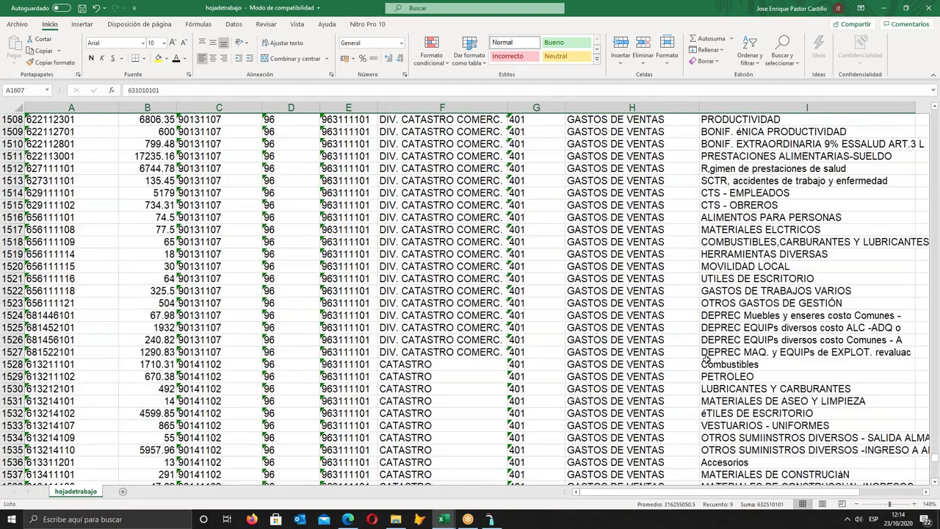
{"action": "scroll", "coordinate": [706, 360], "scroll_direction": "down", "scroll_amount": 19}
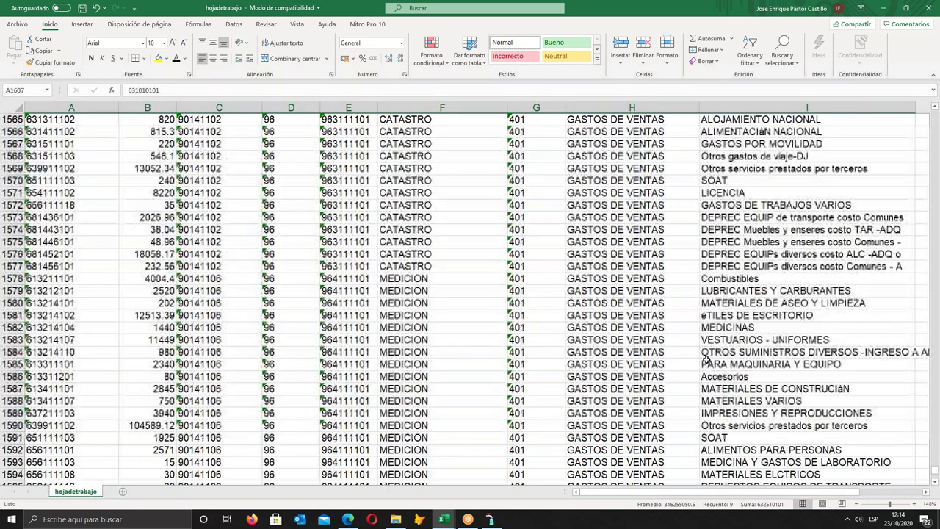
{"action": "scroll", "coordinate": [706, 360], "scroll_direction": "down", "scroll_amount": 7}
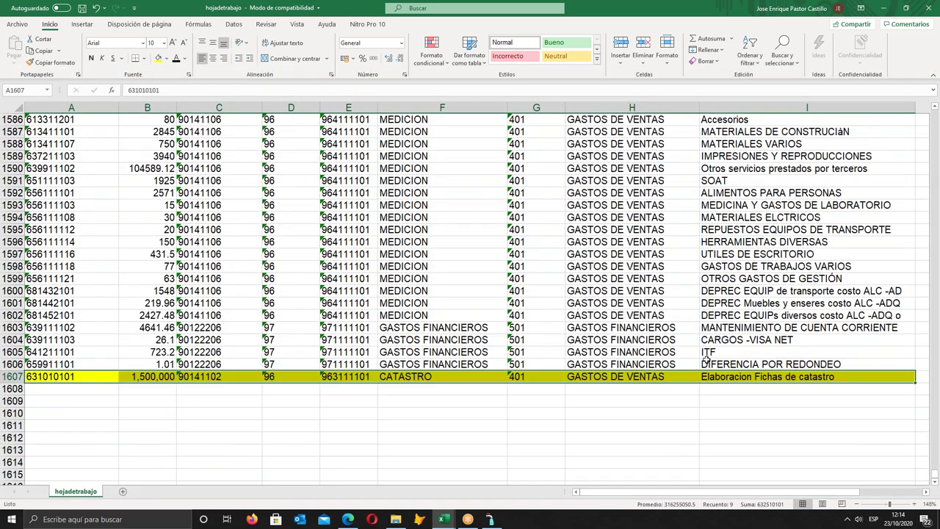
{"action": "left_click", "coordinate": [706, 376]}
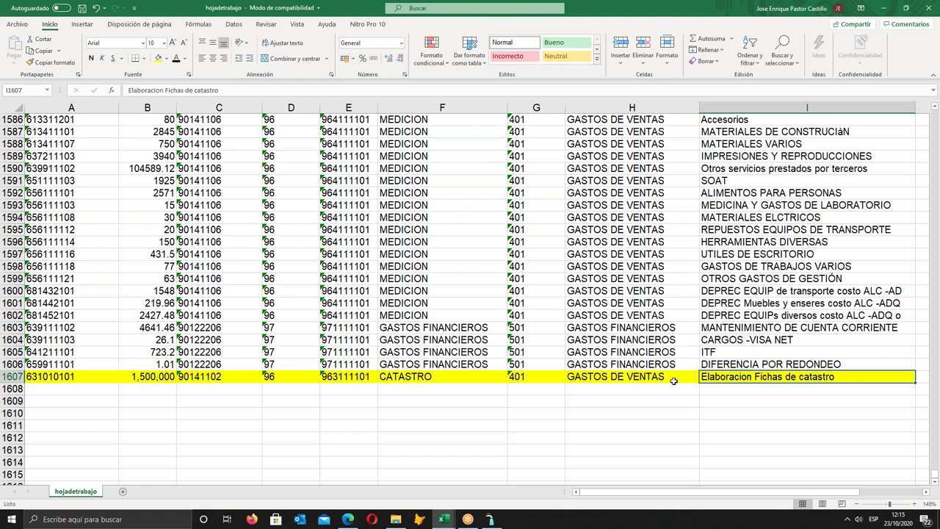
{"action": "scroll", "coordinate": [673, 379], "scroll_direction": "up", "scroll_amount": 3}
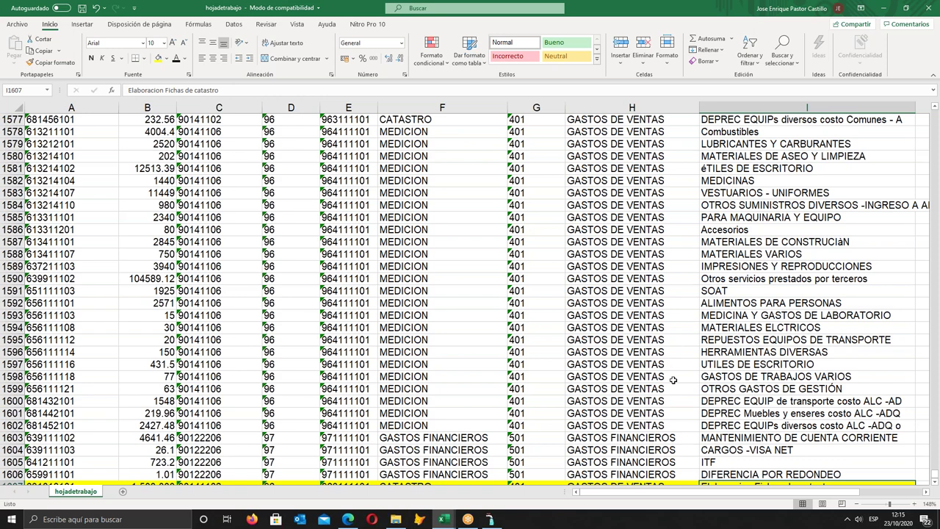
{"action": "scroll", "coordinate": [673, 380], "scroll_direction": "down", "scroll_amount": 1}
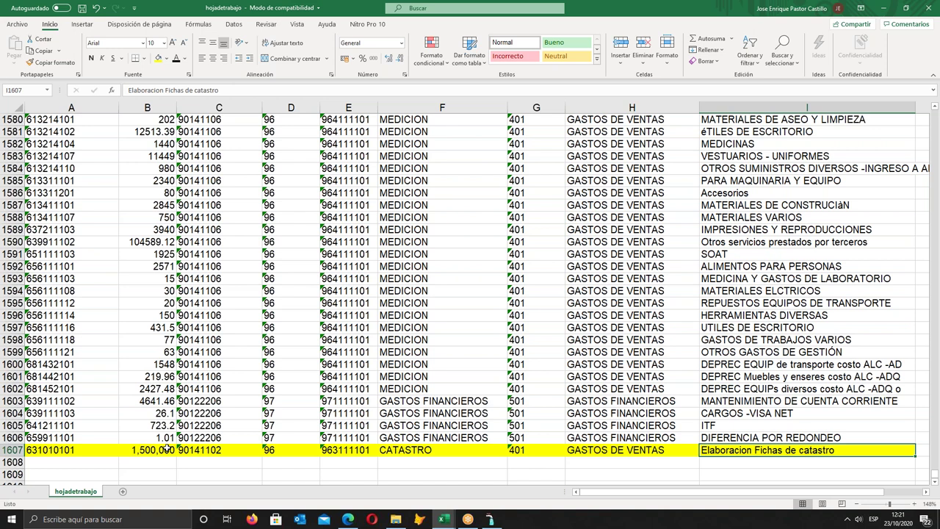
{"action": "scroll", "coordinate": [172, 445], "scroll_direction": "up", "scroll_amount": 8}
{"action": "scroll", "coordinate": [177, 439], "scroll_direction": "up", "scroll_amount": 4}
{"action": "scroll", "coordinate": [210, 407], "scroll_direction": "down", "scroll_amount": 15}
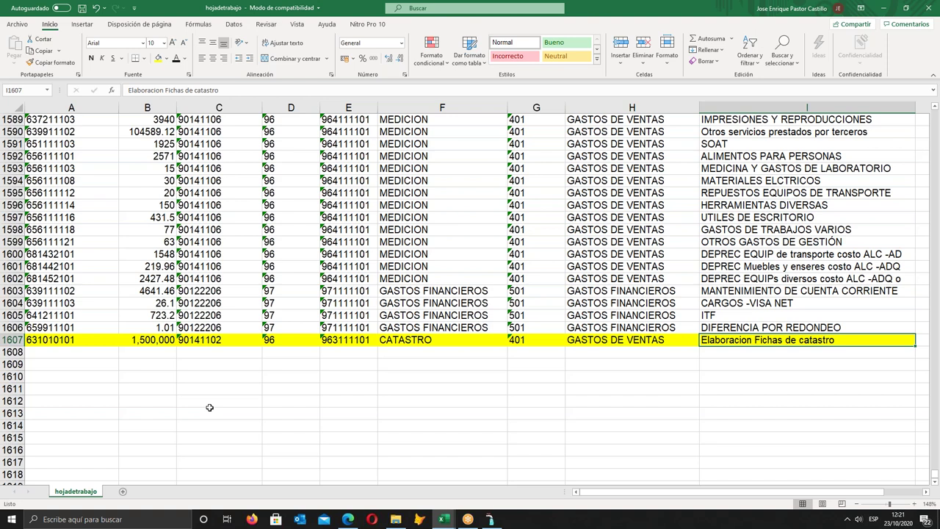
{"action": "left_click_drag", "start_coordinate": [78, 344], "coordinate": [757, 341]}
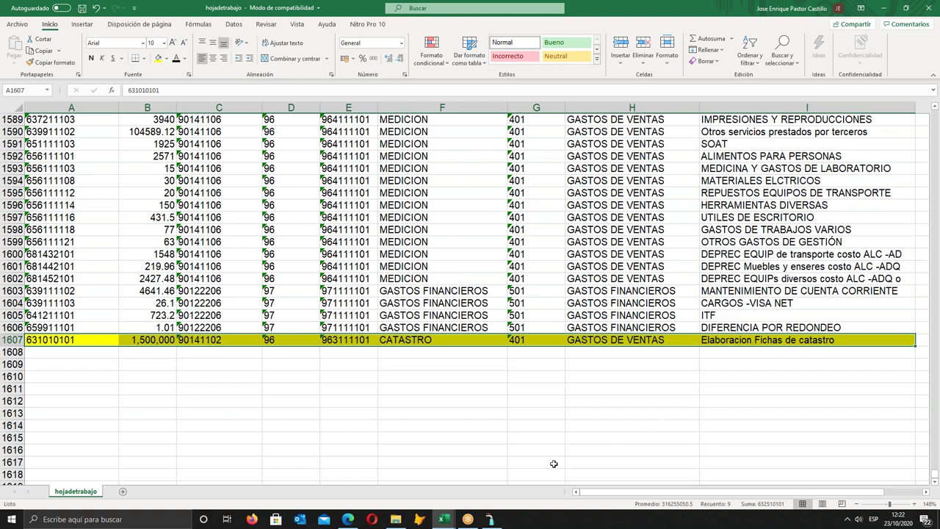
- Switch to CGREGULVALIDA and enter the label nota in F18, beside the Gastos de Cargo Fijo total
{"action": "mouse_move", "coordinate": [446, 521]}
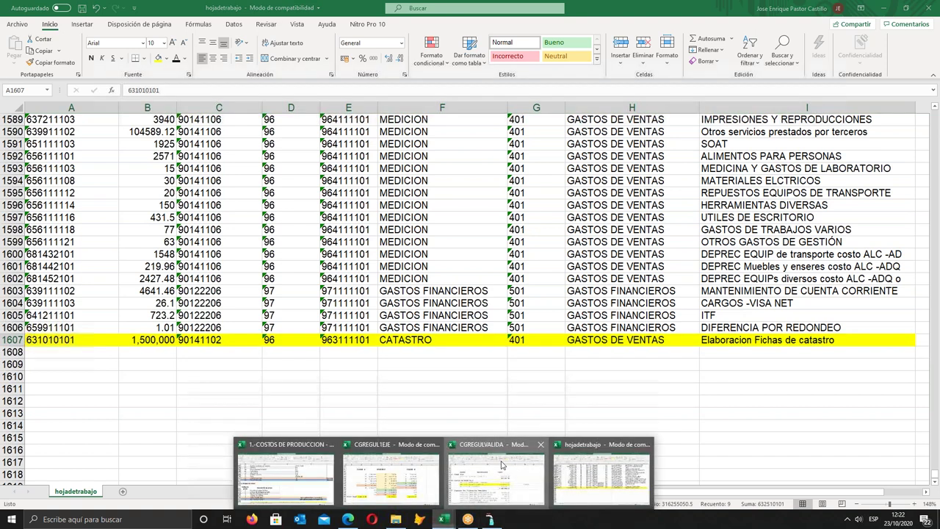
{"action": "left_click", "coordinate": [494, 481]}
{"action": "left_click", "coordinate": [654, 311]}
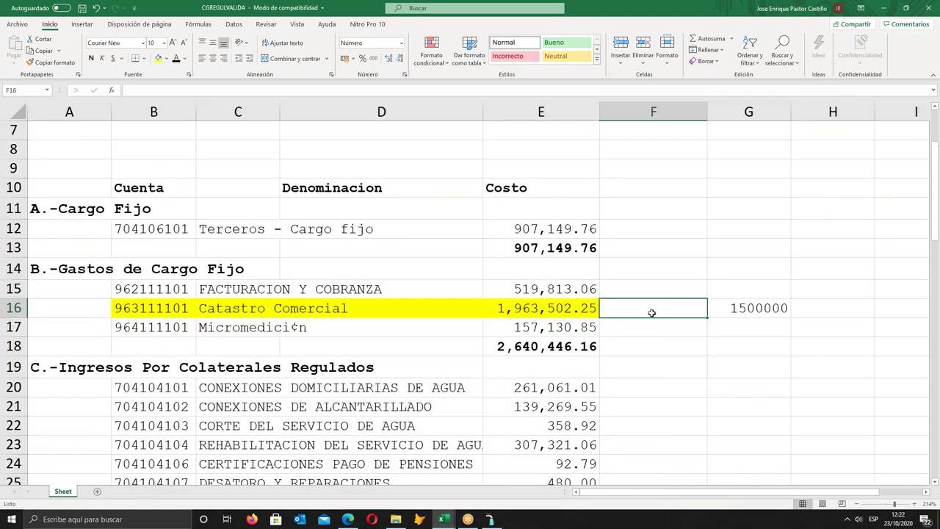
{"action": "key", "text": "Down"}
{"action": "key", "text": "Down"}
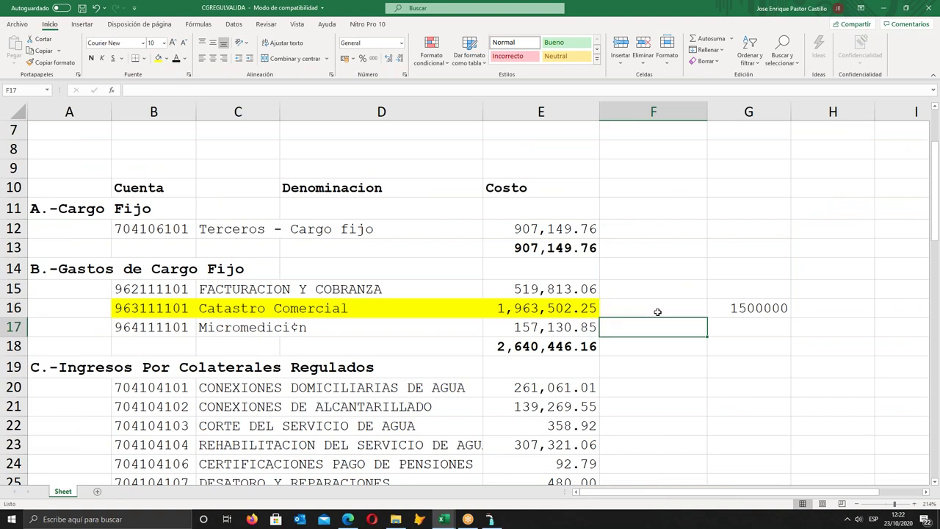
{"action": "type", "text": "nota"}
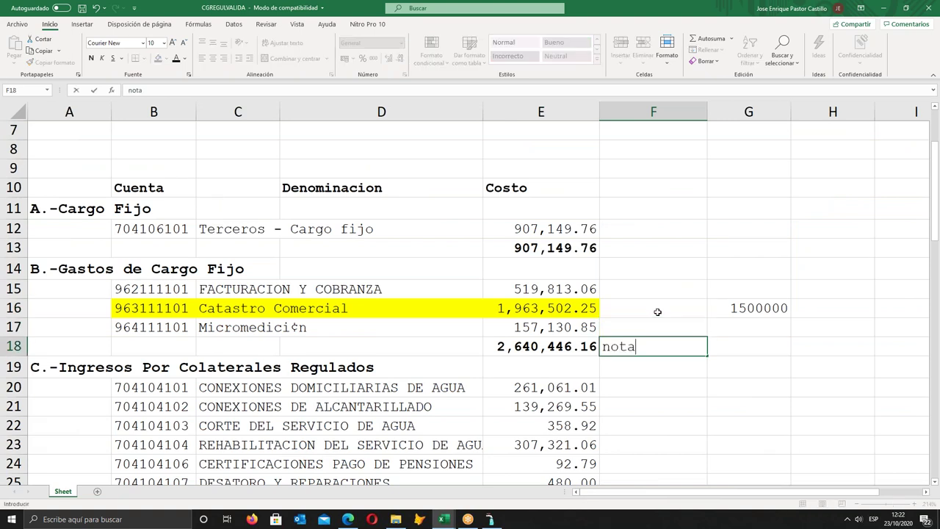
{"action": "key", "text": "Return"}
- Complete the note in row 18 with 1500000 in G18 and OTASS in H18
{"action": "key", "text": "Up"}
{"action": "key", "text": "Right"}
{"action": "type", "text": "1500000"}
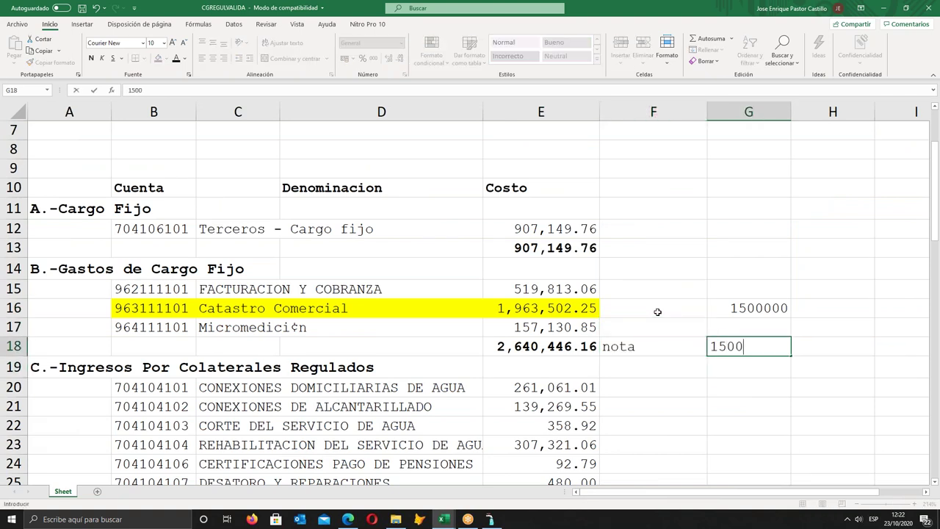
{"action": "key", "text": "Return"}
{"action": "key", "text": "Up"}
{"action": "key", "text": "Right"}
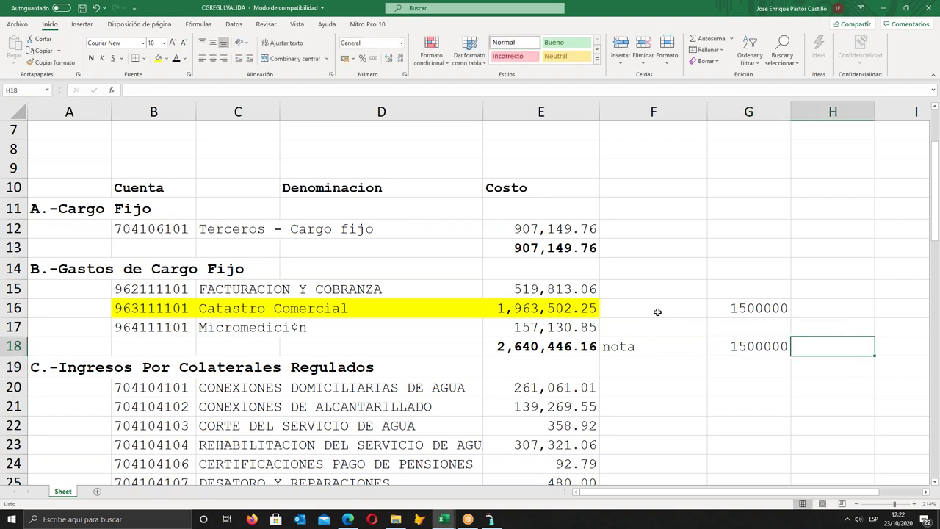
{"action": "type", "text": "OTASS"}
{"action": "key", "text": "Return"}
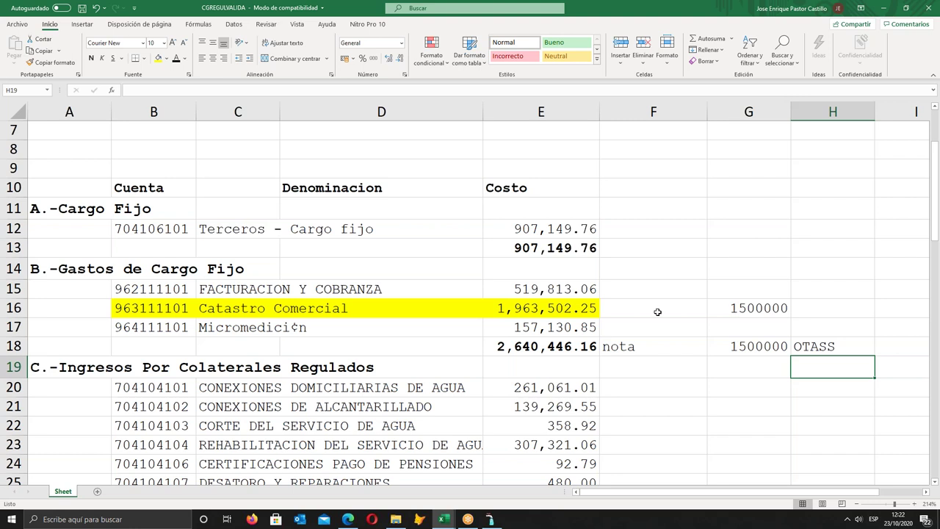
- Switch to hojadetrabajo and fill the four CATASTRO records in A1572:I1575 with yellow
{"action": "left_click_drag", "start_coordinate": [498, 229], "coordinate": [584, 252]}
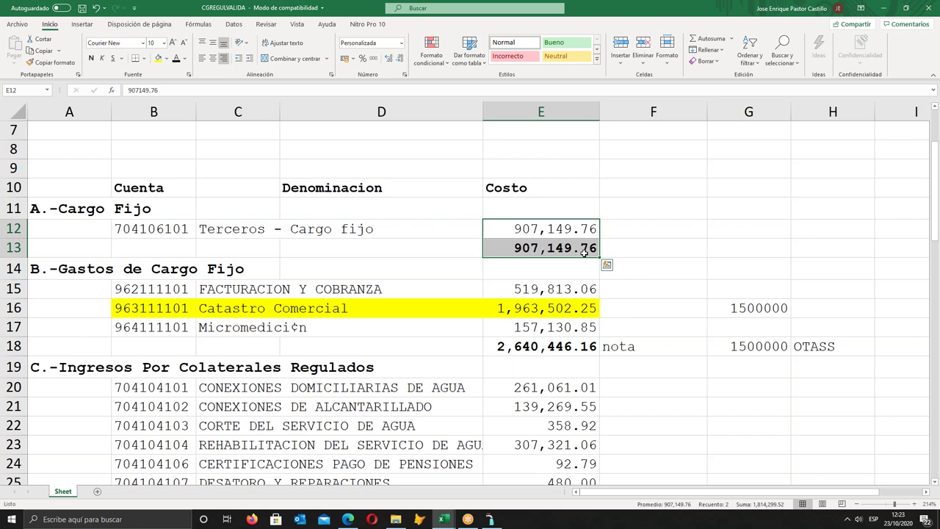
{"action": "left_click", "coordinate": [445, 520]}
{"action": "left_click", "coordinate": [519, 471]}
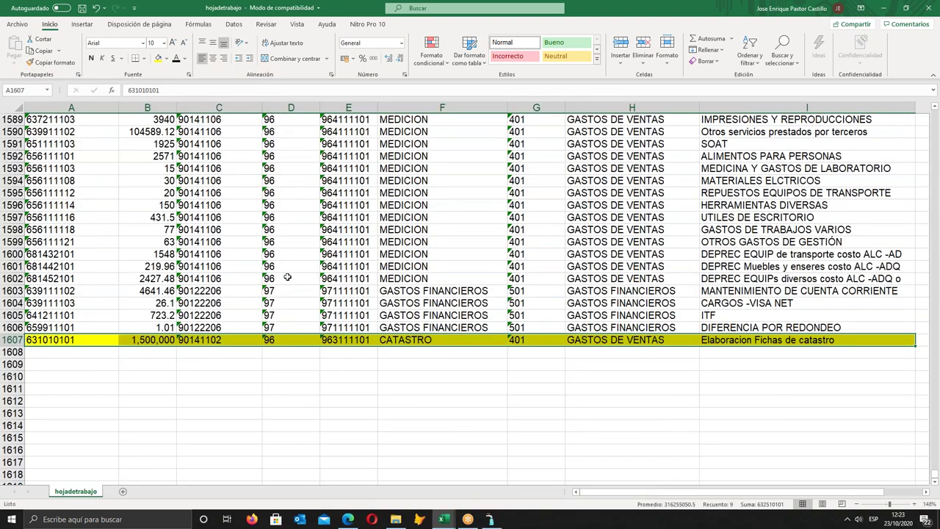
{"action": "scroll", "coordinate": [288, 277], "scroll_direction": "up", "scroll_amount": 4}
{"action": "scroll", "coordinate": [317, 304], "scroll_direction": "up", "scroll_amount": 2}
{"action": "left_click_drag", "start_coordinate": [52, 205], "coordinate": [772, 243]}
{"action": "left_click", "coordinate": [158, 58]}
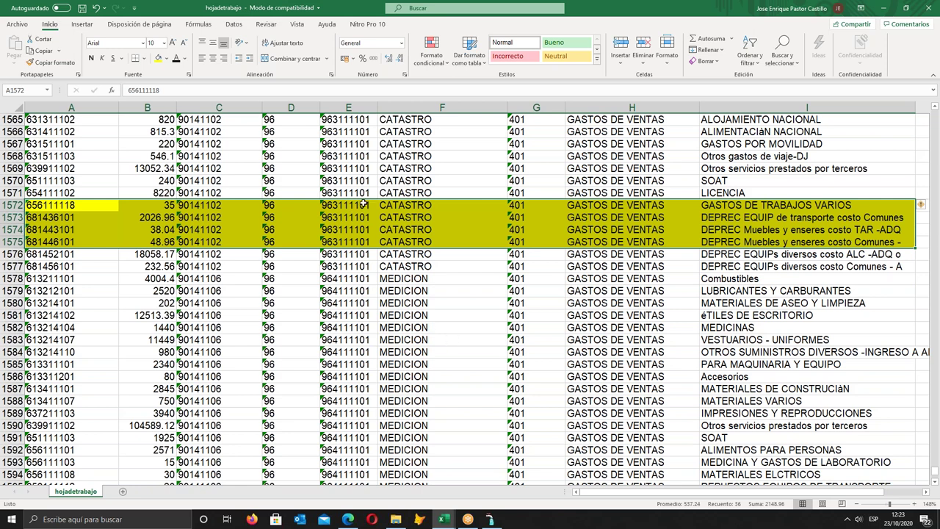
- Fill the code cells C1572:C1575 of the highlighted CATASTRO records with red
{"action": "left_click_drag", "start_coordinate": [212, 205], "coordinate": [210, 248]}
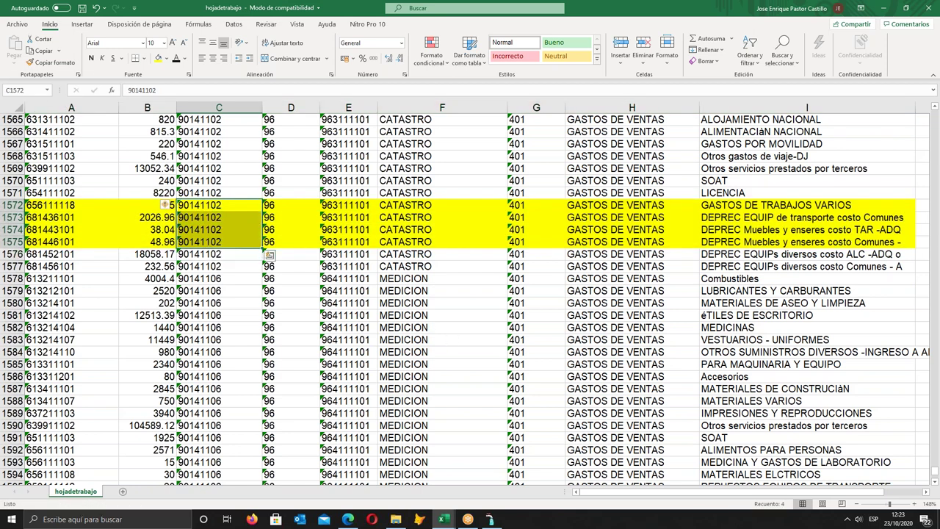
{"action": "left_click", "coordinate": [166, 59]}
{"action": "left_click", "coordinate": [166, 150]}
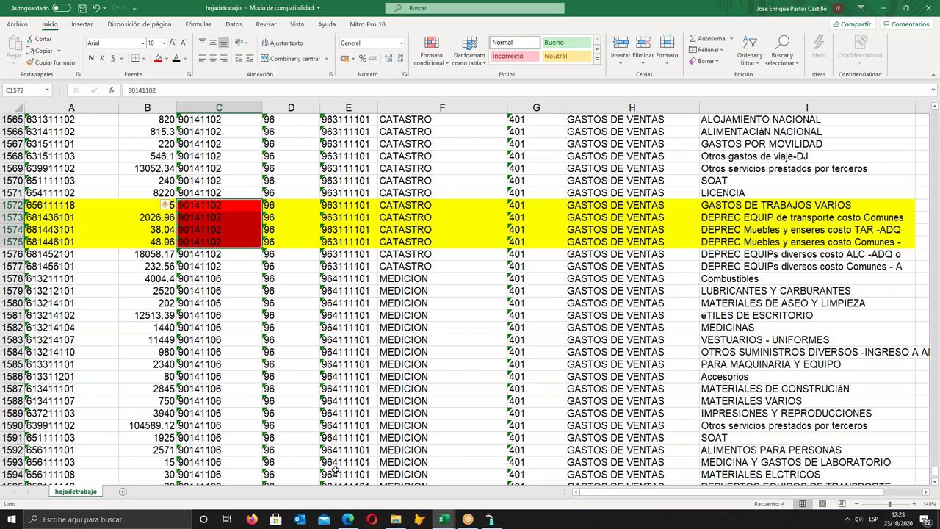
- Add a new sheet and copy the highlighted CATASTRO cells A1572:C1575 from hojadetrabajo into it, starting at A1
{"action": "left_click", "coordinate": [125, 492]}
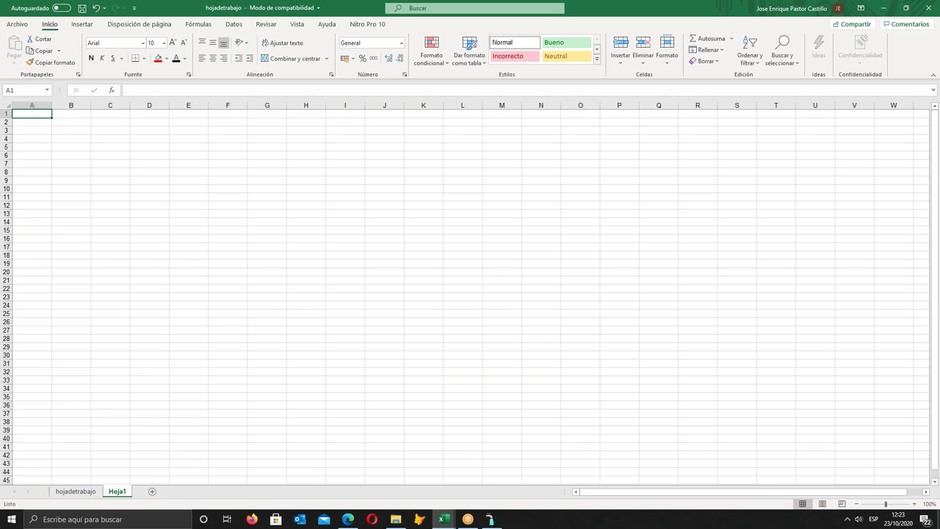
{"action": "left_click_drag", "start_coordinate": [887, 504], "coordinate": [902, 505]}
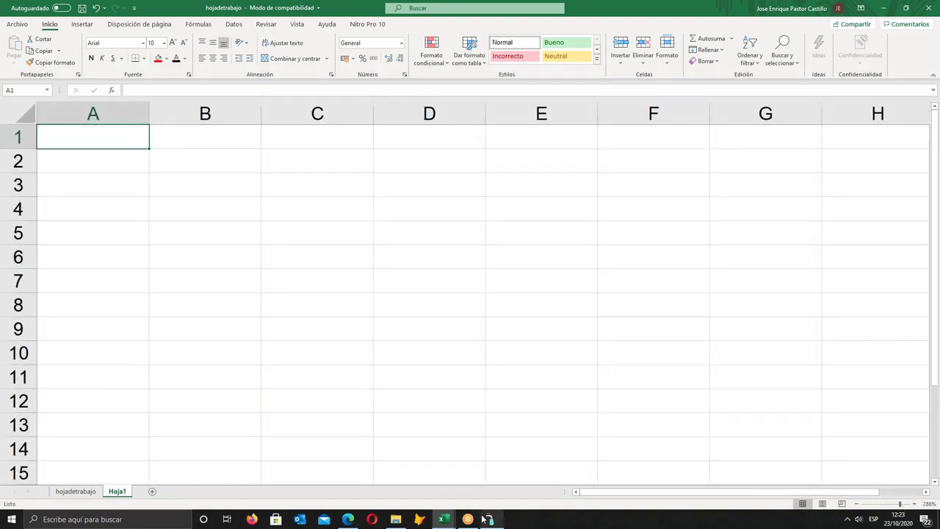
{"action": "left_click", "coordinate": [76, 492]}
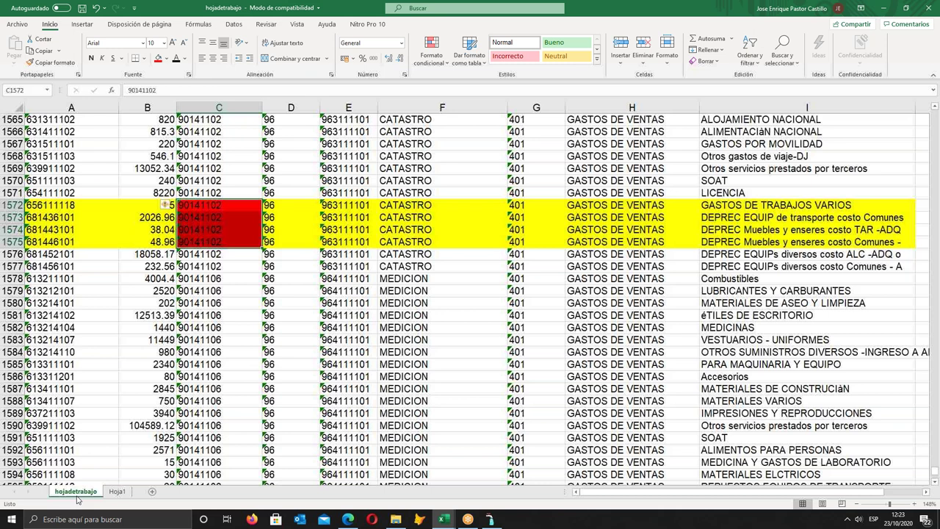
{"action": "left_click_drag", "start_coordinate": [59, 205], "coordinate": [213, 239]}
{"action": "key", "text": "ctrl+c"}
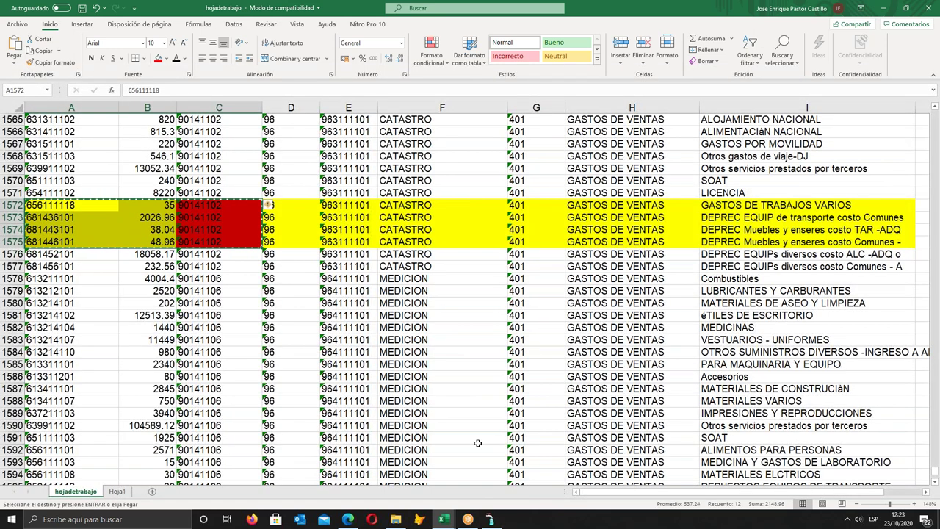
{"action": "left_click", "coordinate": [118, 491]}
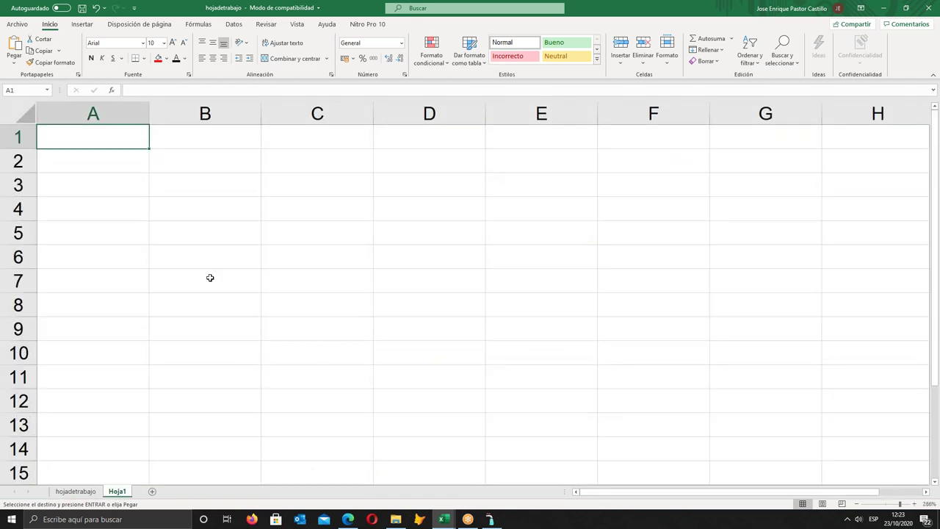
{"action": "key", "text": "ctrl+v"}
- Mark the four 90141102 rows as credit entries by entering H in D1 and copying it to D2:D4
{"action": "left_click", "coordinate": [421, 139]}
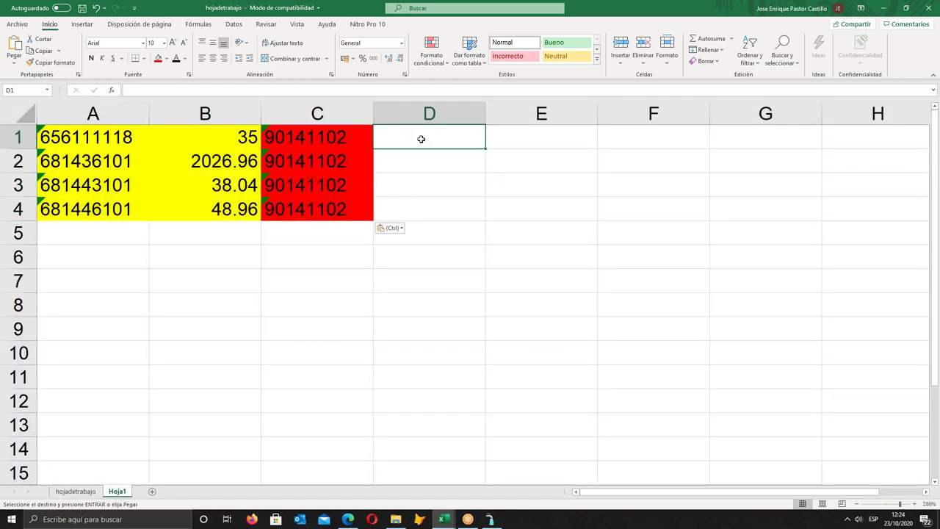
{"action": "type", "text": "H"}
{"action": "key", "text": "Return"}
{"action": "key", "text": "Up"}
{"action": "key", "text": "ctrl+c"}
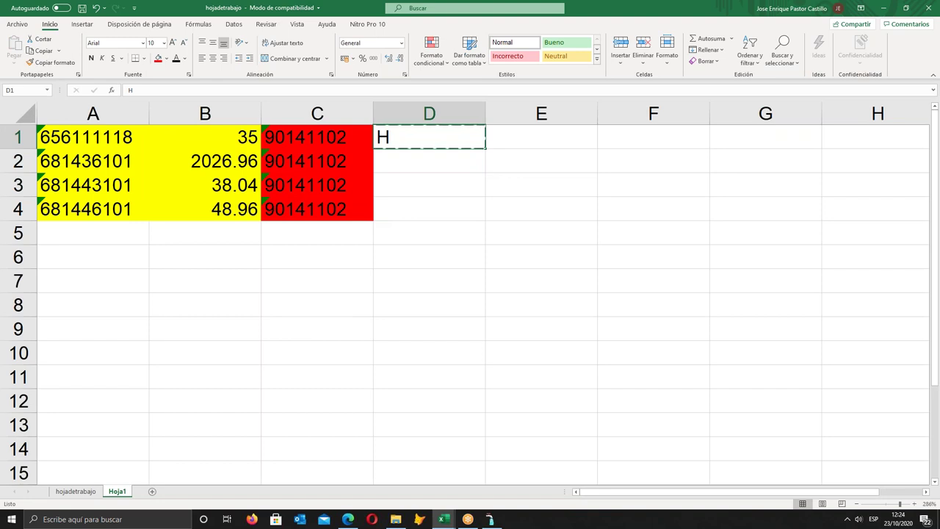
{"action": "key", "text": "Down"}
{"action": "key", "text": "Up"}
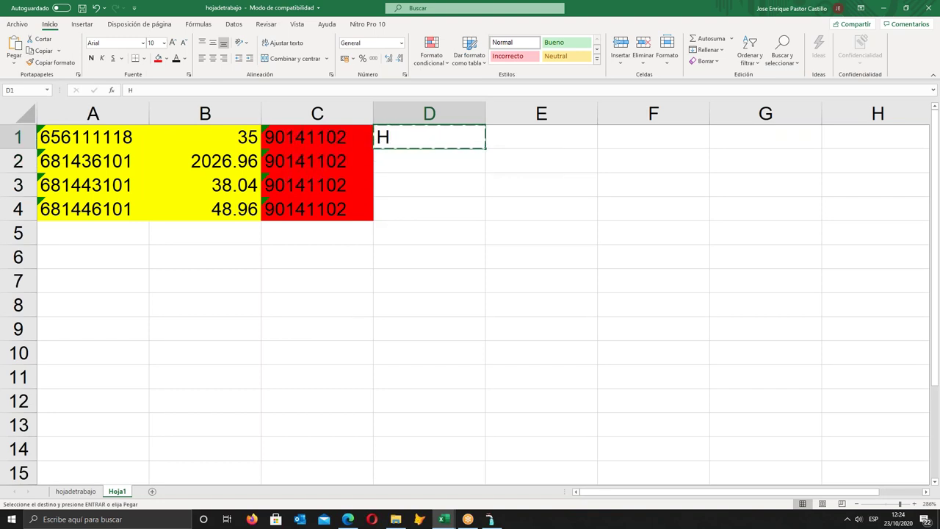
{"action": "key", "text": "Down"}
{"action": "key", "text": "shift+Down"}
{"action": "key", "text": "shift+Down"}
{"action": "key", "text": "ctrl+v"}
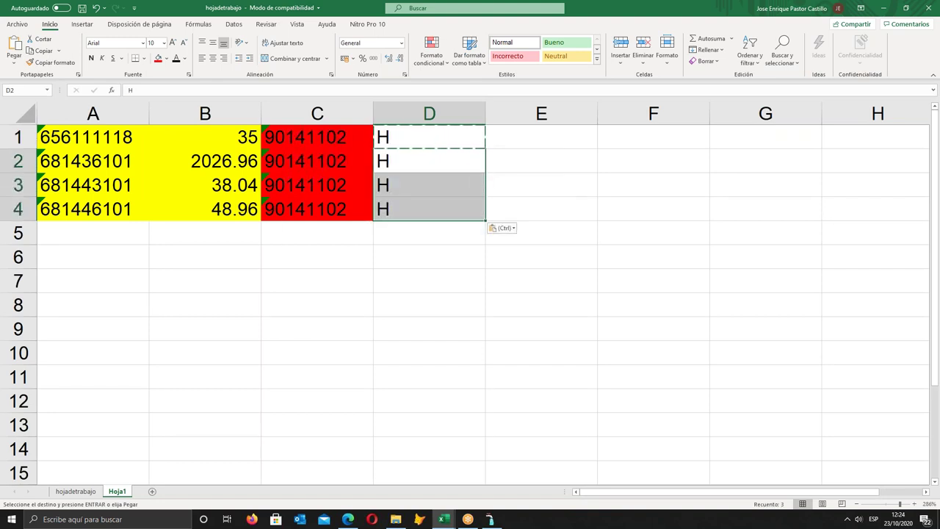
{"action": "key", "text": "Down"}
{"action": "key", "text": "Down"}
{"action": "key", "text": "Down"}
{"action": "key", "text": "Down"}
{"action": "key", "text": "Left"}
{"action": "key", "text": "Left"}
{"action": "key", "text": "Left"}
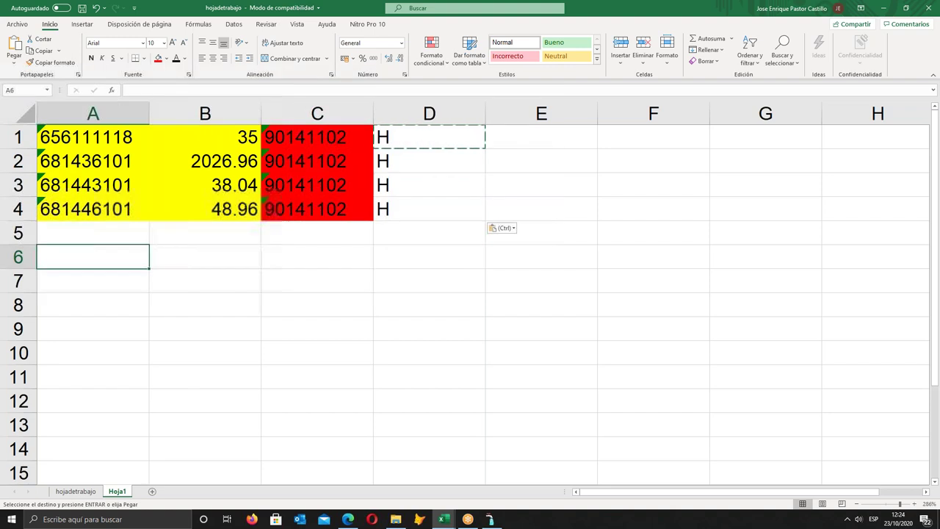
{"action": "key", "text": "ctrl+v"}
{"action": "key", "text": "BackSpace"}
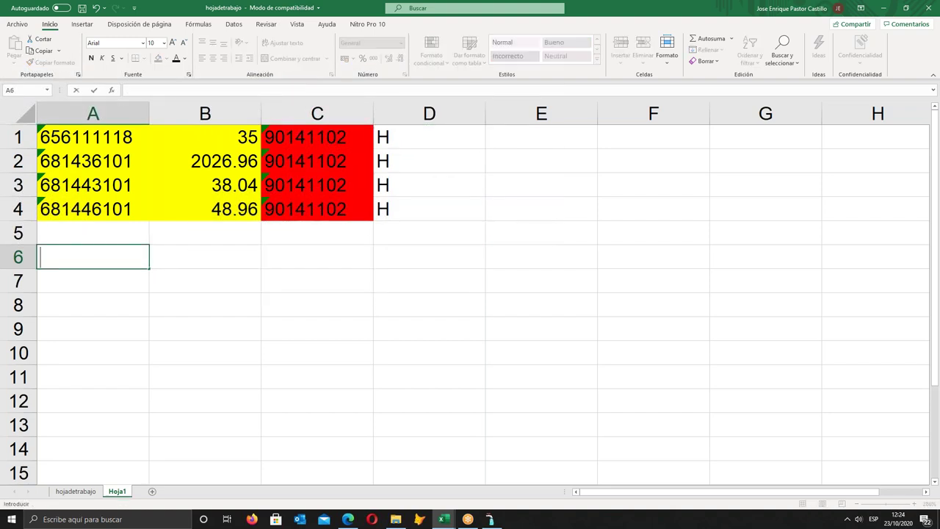
- Duplicate the four records in A1:C4 into a second block starting at A6
{"action": "key", "text": "Up"}
{"action": "key", "text": "Up"}
{"action": "key", "text": "Up"}
{"action": "key", "text": "Up"}
{"action": "key", "text": "Up"}
{"action": "key", "text": "shift+Down"}
{"action": "key", "text": "shift+Down"}
{"action": "key", "text": "shift+Down"}
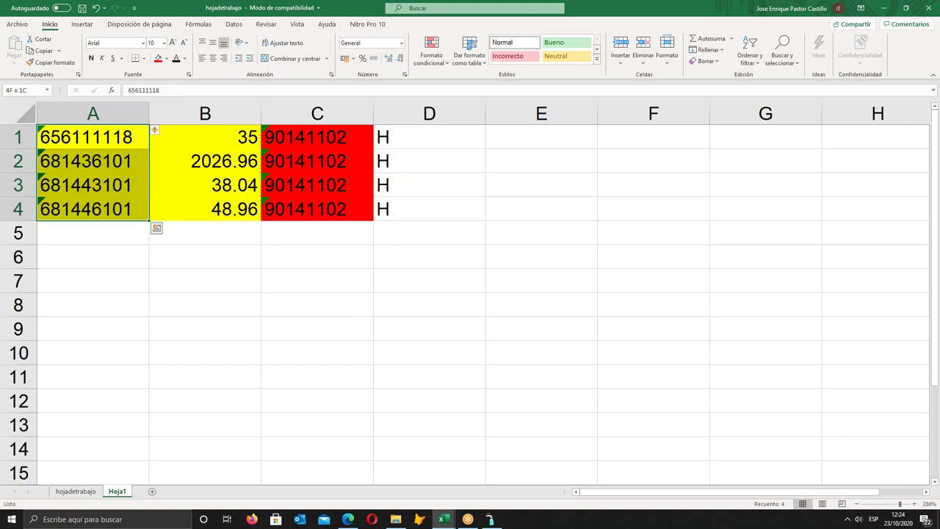
{"action": "key", "text": "shift+Right"}
{"action": "key", "text": "shift+Right"}
{"action": "key", "text": "ctrl+c"}
{"action": "key", "text": "Down"}
{"action": "key", "text": "Down"}
{"action": "key", "text": "Down"}
{"action": "key", "text": "Down"}
{"action": "key", "text": "Down"}
{"action": "key", "text": "Down"}
{"action": "key", "text": "Up"}
{"action": "key", "text": "ctrl+v"}
- Set the code in C6 of the second block to 90151103 and copy it to C7:C9
{"action": "key", "text": "Up"}
{"action": "key", "text": "Right"}
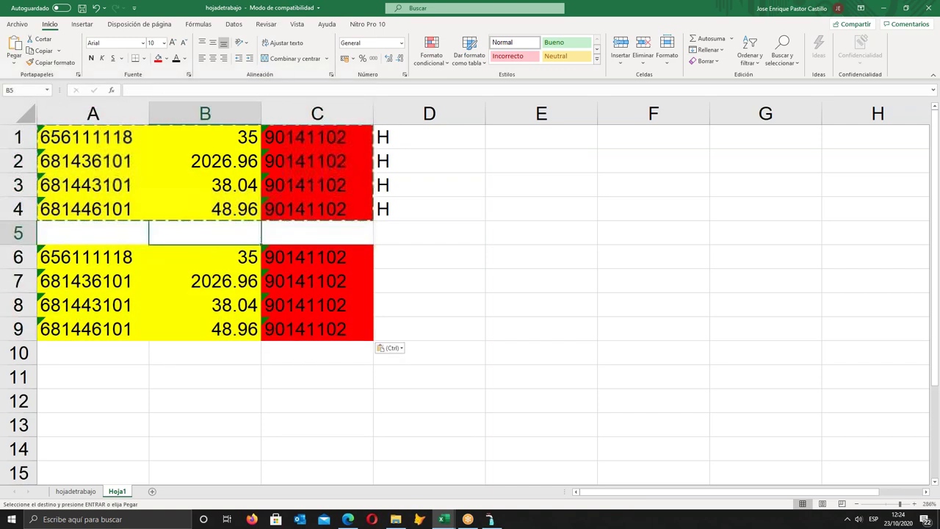
{"action": "key", "text": "Down"}
{"action": "key", "text": "Right"}
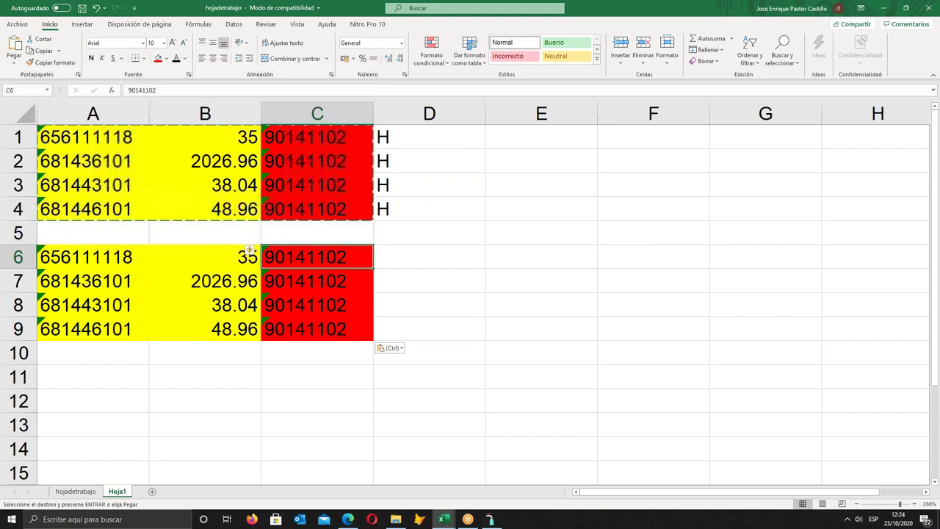
{"action": "type", "text": "9015"}
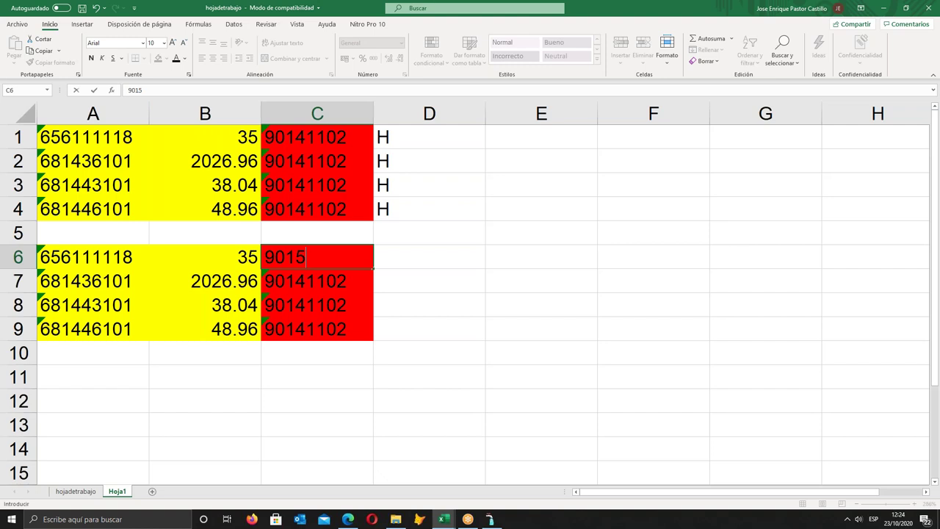
{"action": "type", "text": "3"}
{"action": "key", "text": "Return"}
{"action": "left_click", "coordinate": [316, 257]}
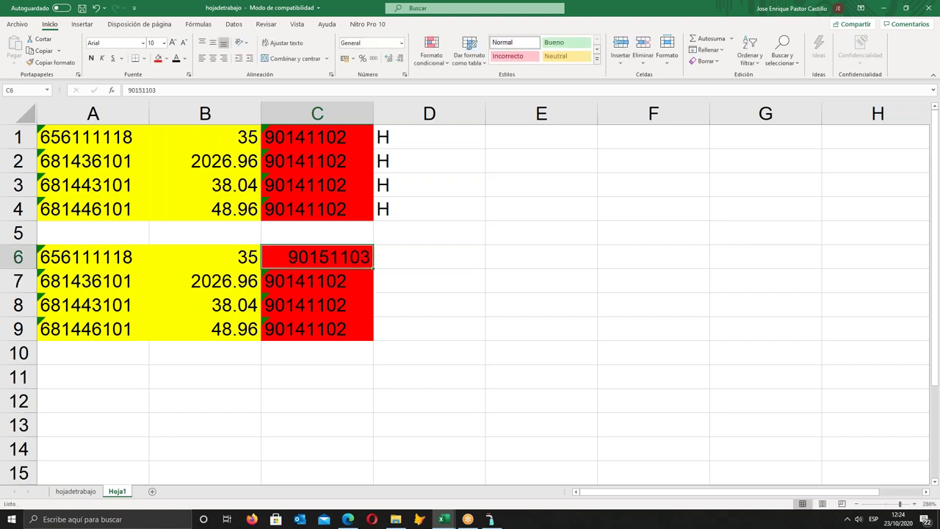
{"action": "key", "text": "ctrl+c"}
{"action": "key", "text": "Down"}
{"action": "key", "text": "shift+Down"}
{"action": "key", "text": "shift+Down"}
{"action": "key", "text": "shift+Down"}
{"action": "key", "text": "shift+Up"}
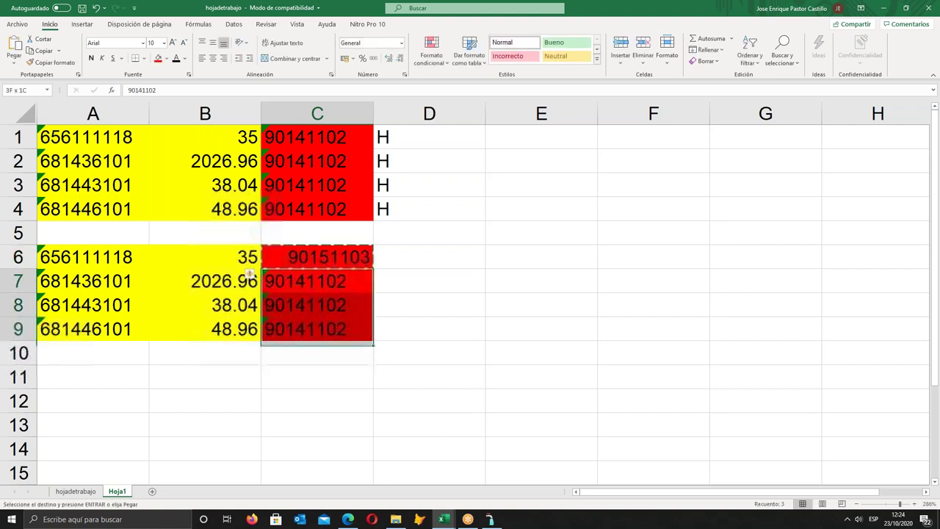
{"action": "key", "text": "ctrl+v"}
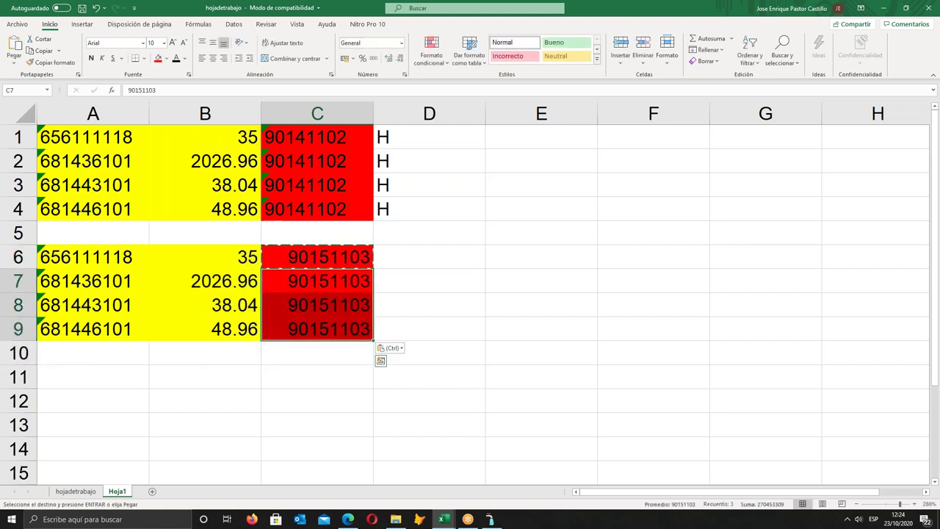
- Fill the code cells C6:C9 of the second block with light blue
{"action": "left_click", "coordinate": [344, 237]}
{"action": "left_click_drag", "start_coordinate": [349, 262], "coordinate": [346, 329]}
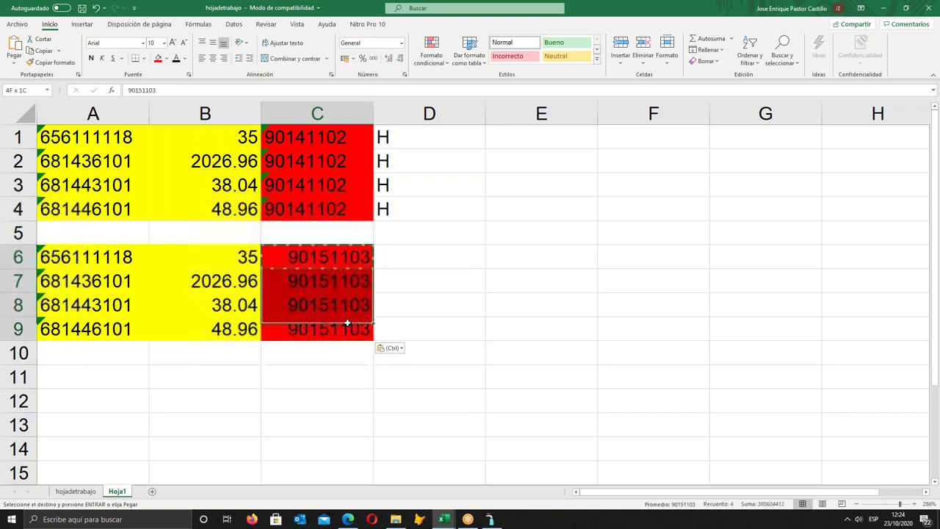
{"action": "left_click", "coordinate": [166, 58]}
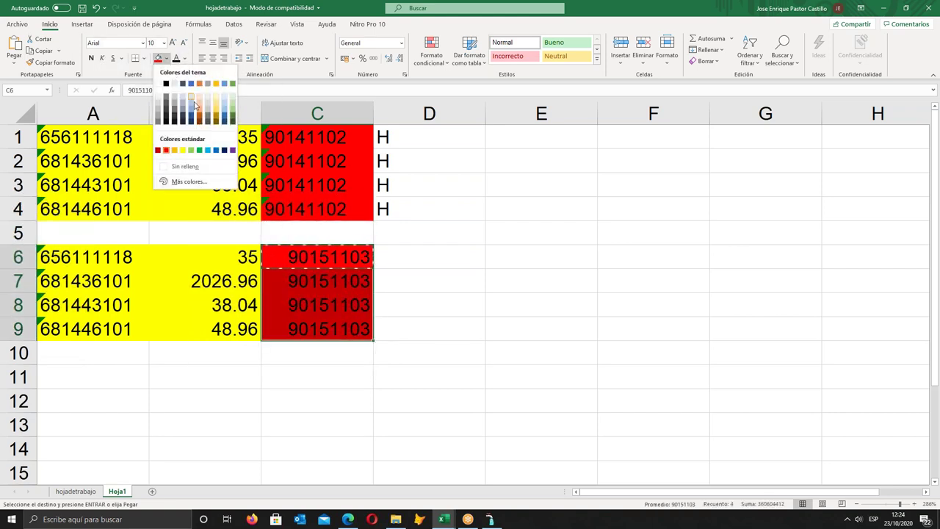
{"action": "left_click", "coordinate": [194, 107]}
- Mark the four 90151103 rows as debit entries by entering D in D6 and copying it to D7:D9
{"action": "left_click", "coordinate": [418, 261]}
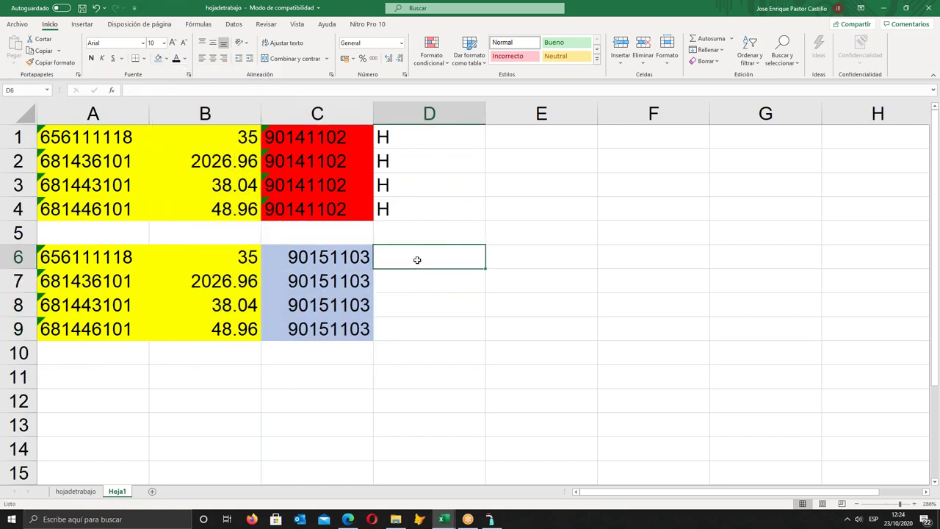
{"action": "type", "text": "D"}
{"action": "key", "text": "ctrl+Return"}
{"action": "key", "text": "ctrl+c"}
{"action": "left_click_drag", "start_coordinate": [422, 257], "coordinate": [423, 329]}
{"action": "key", "text": "ctrl+v"}
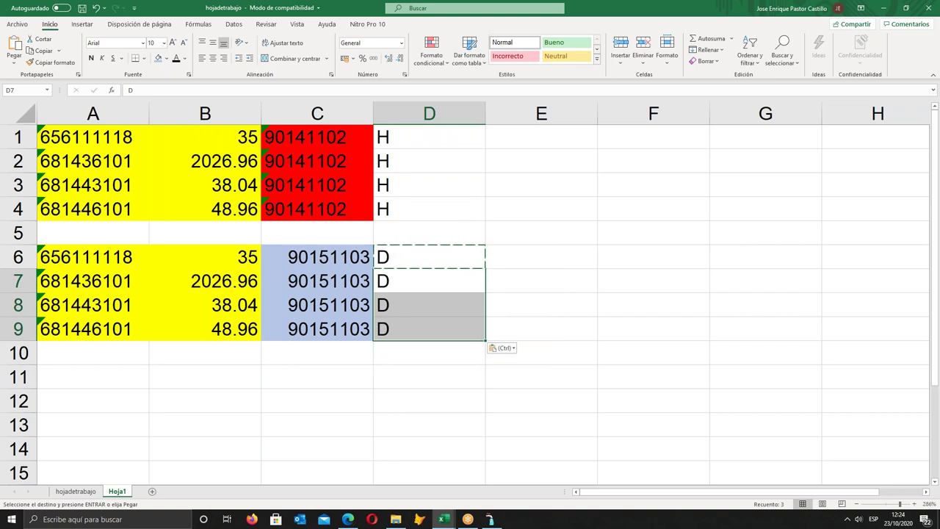
- Switch to AVALON, open the Registro Contable window and display the AJUSTES REGULATORIOS vouchers
{"action": "left_click", "coordinate": [490, 519]}
{"action": "left_click", "coordinate": [497, 375]}
{"action": "left_click", "coordinate": [7, 16]}
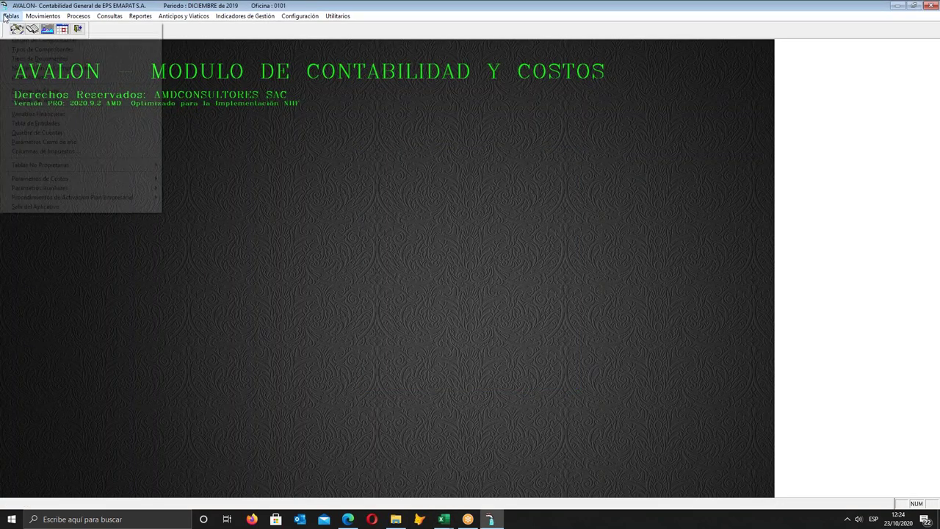
{"action": "mouse_move", "coordinate": [42, 17]}
{"action": "left_click", "coordinate": [67, 28]}
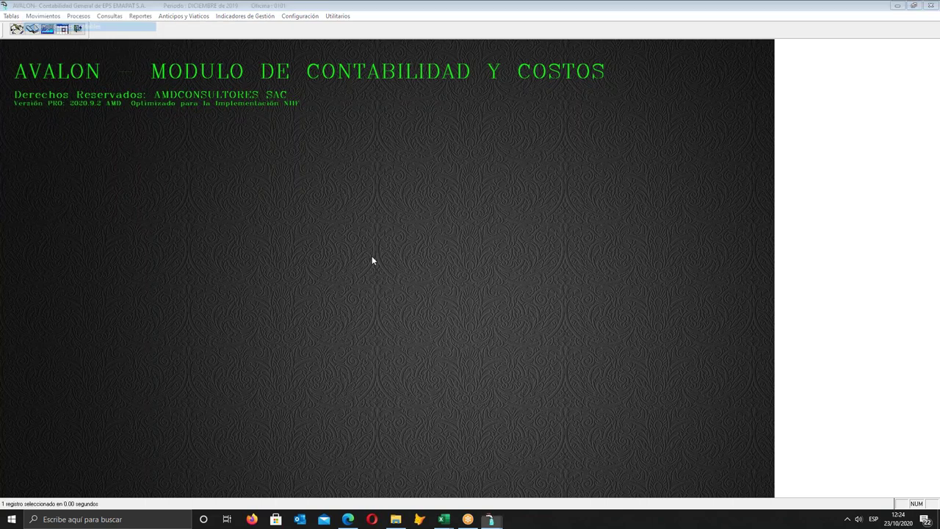
{"action": "left_click", "coordinate": [185, 55]}
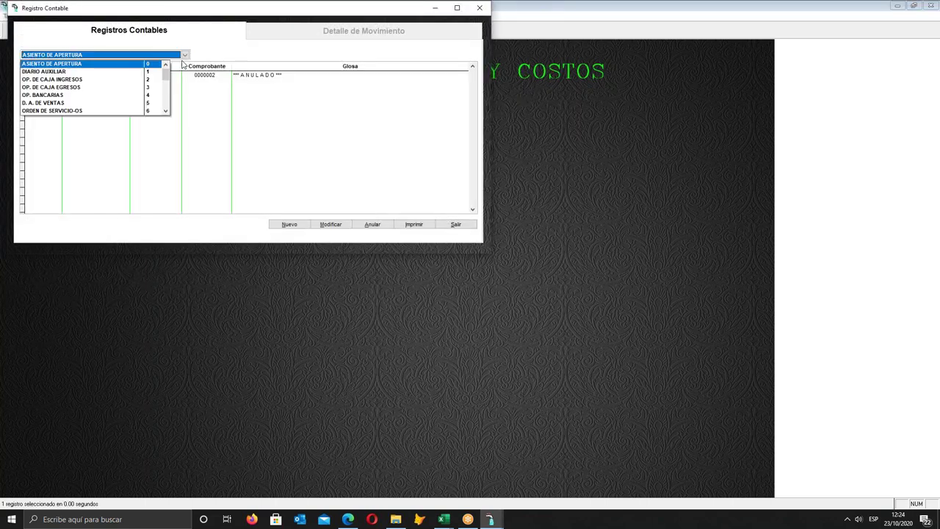
{"action": "scroll", "coordinate": [167, 110], "scroll_direction": "down", "scroll_amount": 3}
{"action": "scroll", "coordinate": [167, 110], "scroll_direction": "down", "scroll_amount": 2}
{"action": "left_click", "coordinate": [89, 94]}
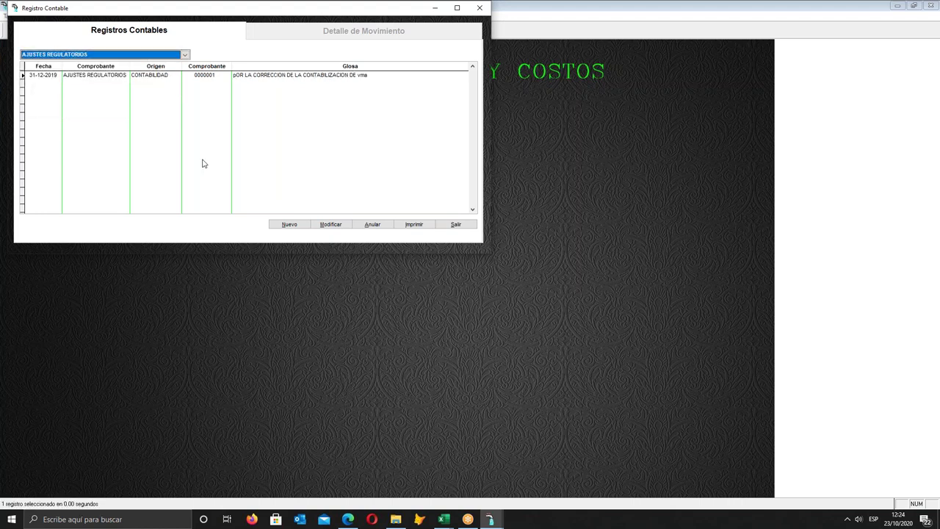
- Start a new AJUSTES REGULATORIOS voucher with the Glosa "Pro la reclasificacion de costos"
{"action": "left_click", "coordinate": [291, 225]}
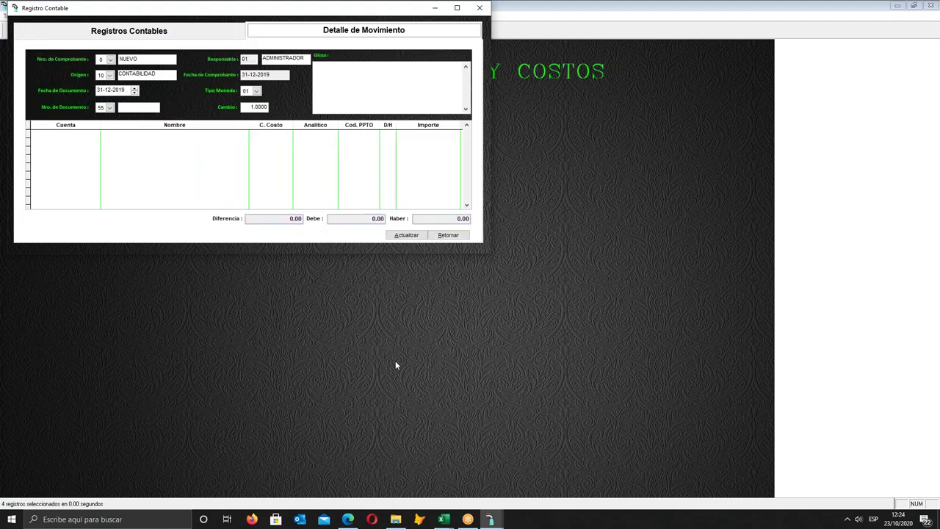
{"action": "left_click", "coordinate": [343, 79]}
{"action": "type", "text": "Pro la reciasificacion de costos"}
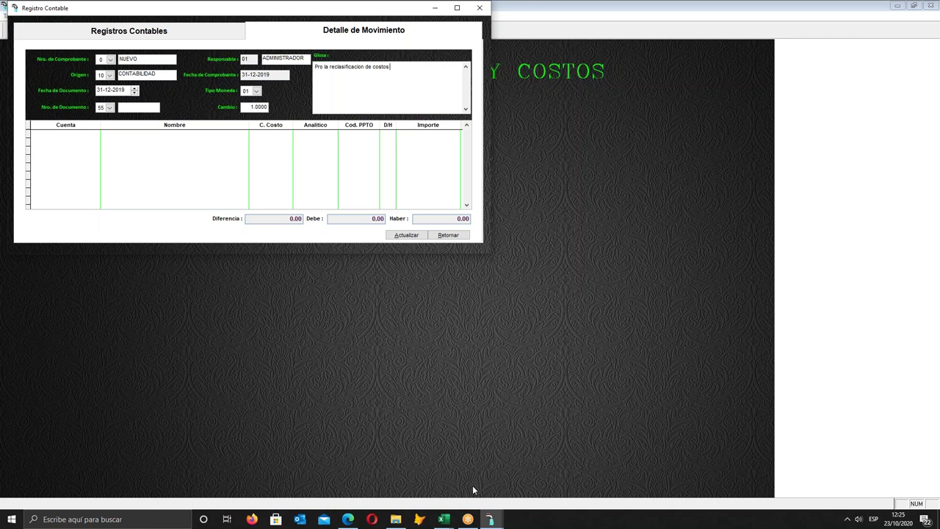
- Switch back to Hoja1 in Excel, select the H and D entries in A1:D9 for review and clear the pending copy
{"action": "mouse_move", "coordinate": [443, 520]}
{"action": "left_click", "coordinate": [492, 481]}
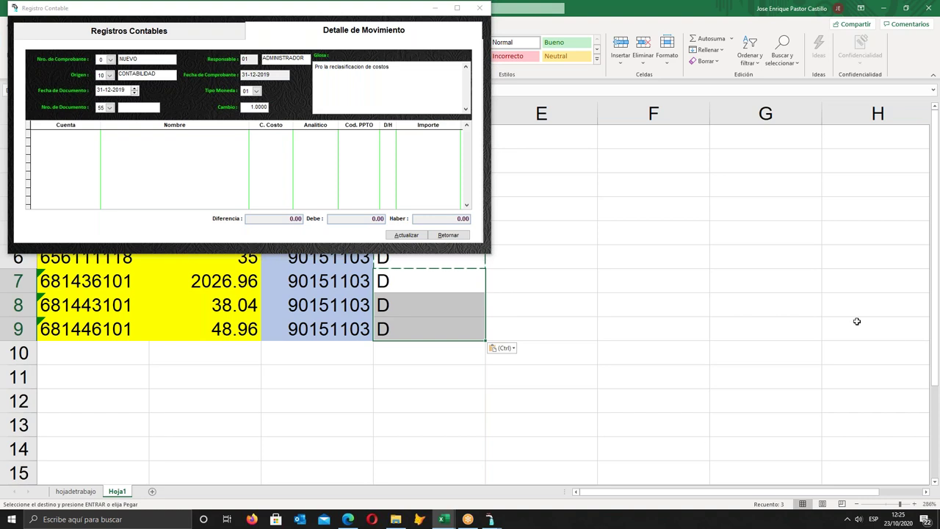
{"action": "left_click", "coordinate": [435, 13]}
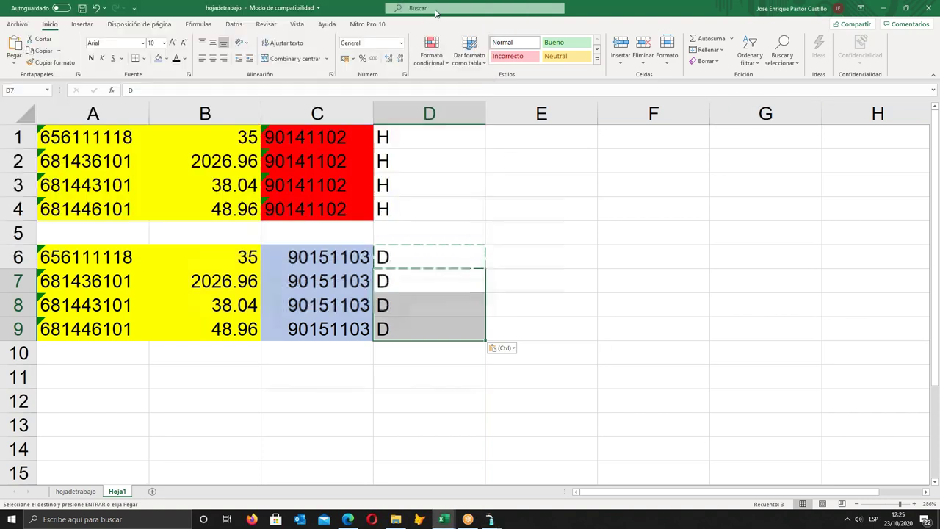
{"action": "left_click_drag", "start_coordinate": [108, 143], "coordinate": [413, 328]}
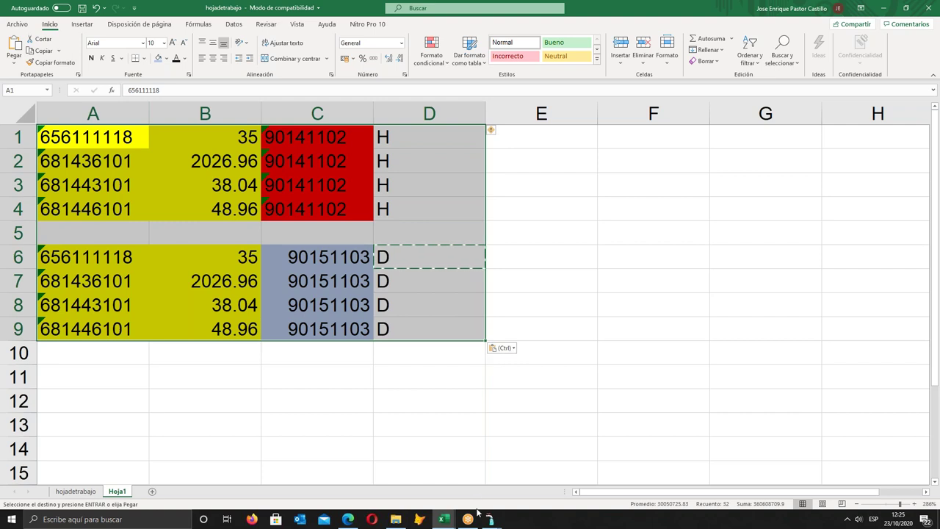
{"action": "mouse_move", "coordinate": [476, 520]}
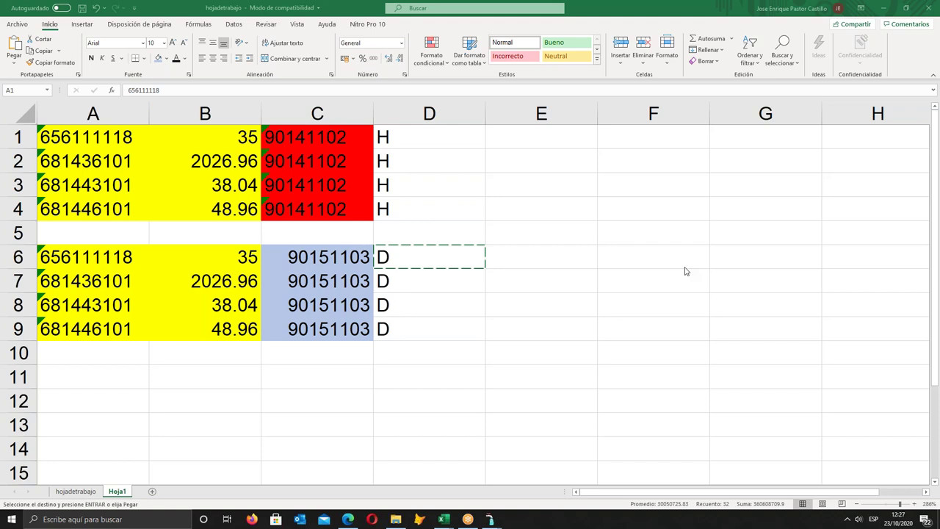
{"action": "key", "text": "Escape"}
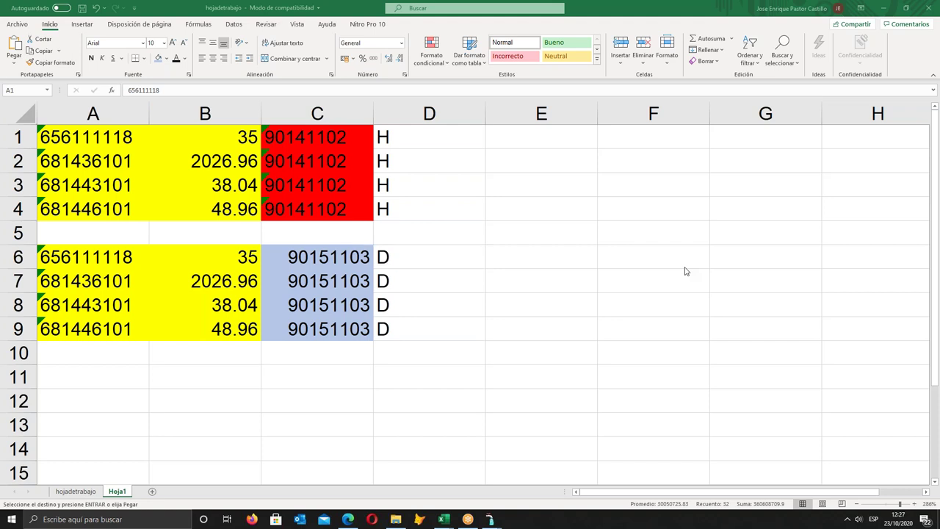